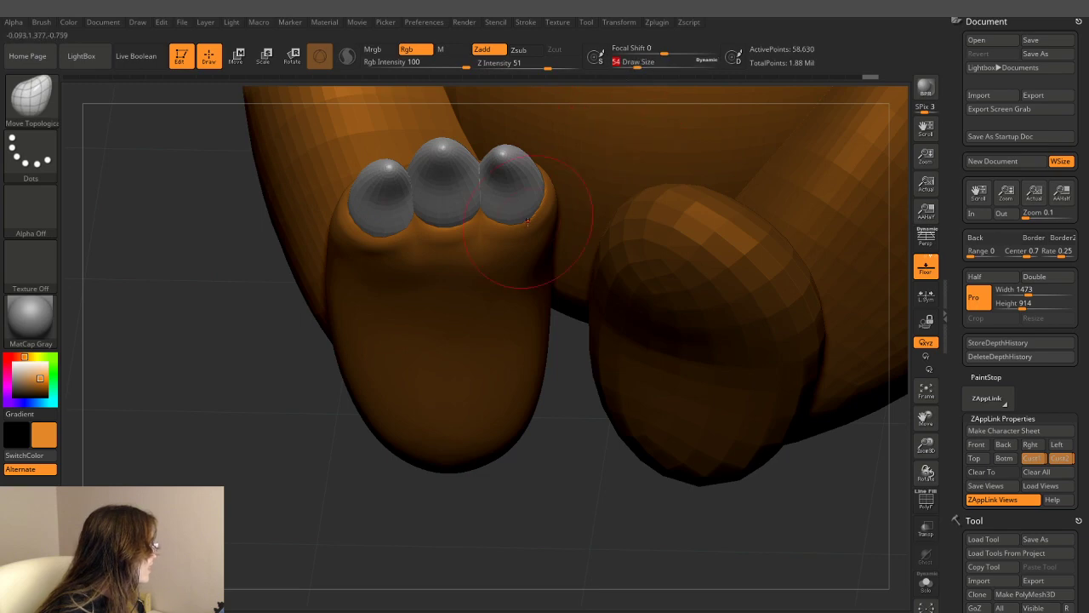
- Orbit and zoom out to inspect the front and underside of the clawed foot
mouse_move(593, 448)
left_mouse_down()
mouse_move(596, 509)
mouse_move(554, 493)
mouse_move(587, 463)
left_mouse_up()
key("shift")
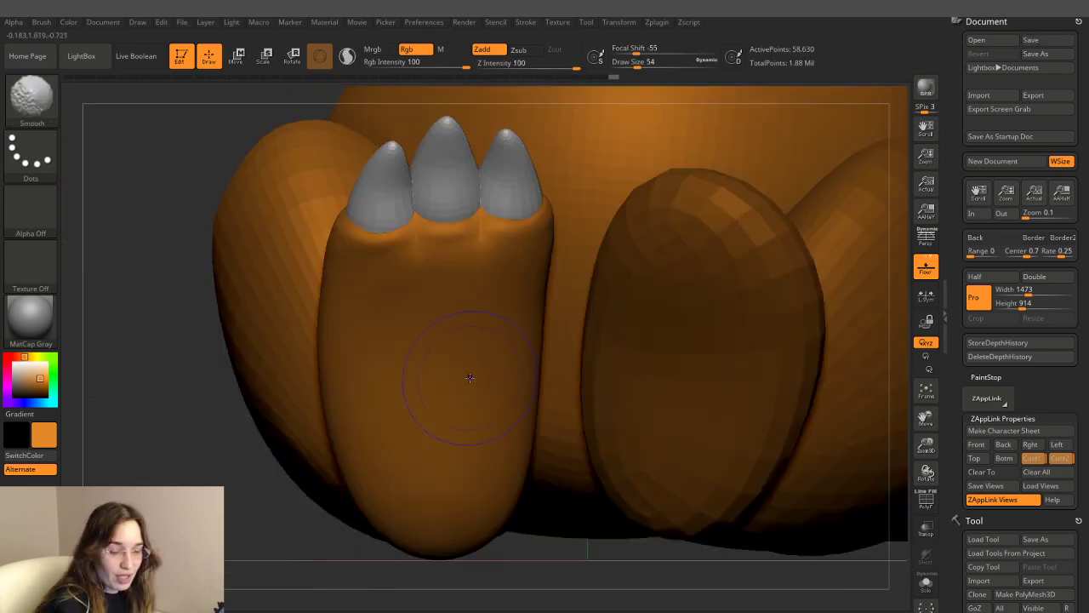
mouse_move(162, 149)
right_mouse_down("ctrl")
mouse_move(90, 218)
mouse_move(126, 150)
right_mouse_up("ctrl")
left_click_drag(588, 486, 239, 276)
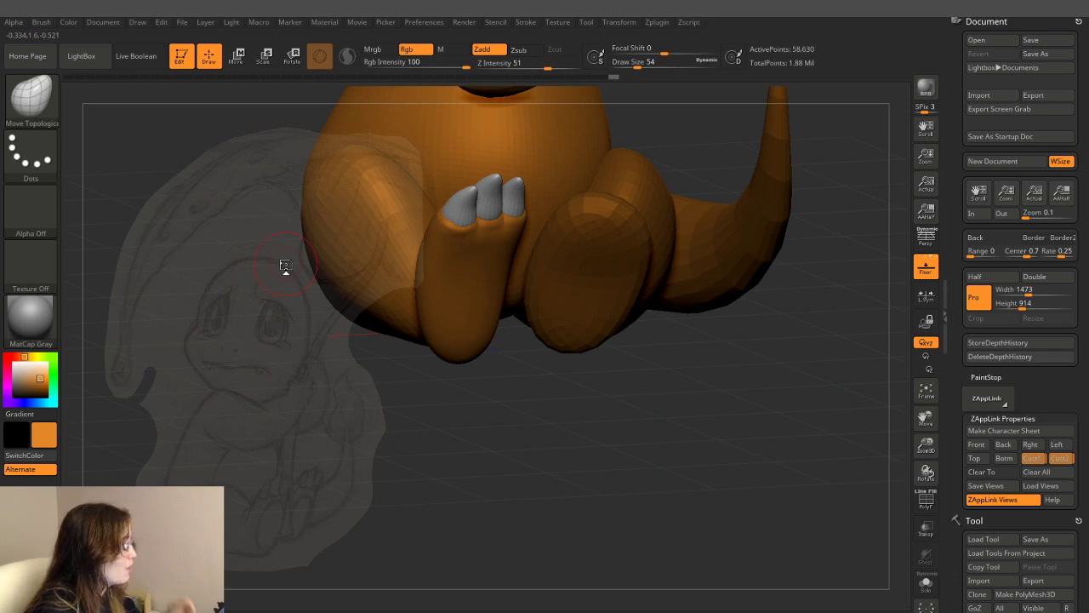
- Bring up the Charmander reference photo, reposition it, then put it away
key("alt+Tab")
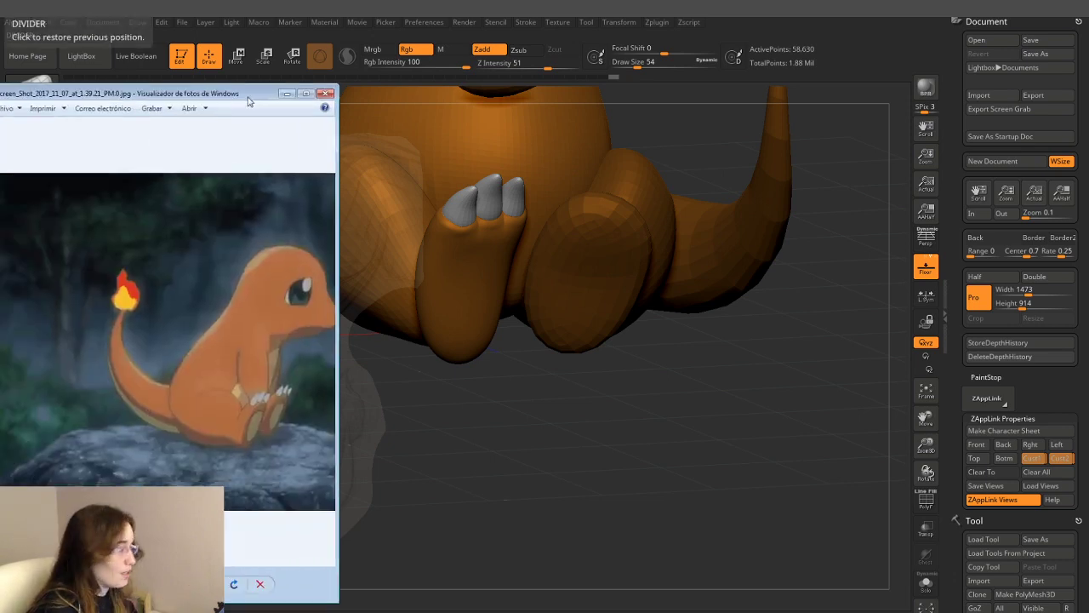
left_click_drag(249, 101, 338, 95)
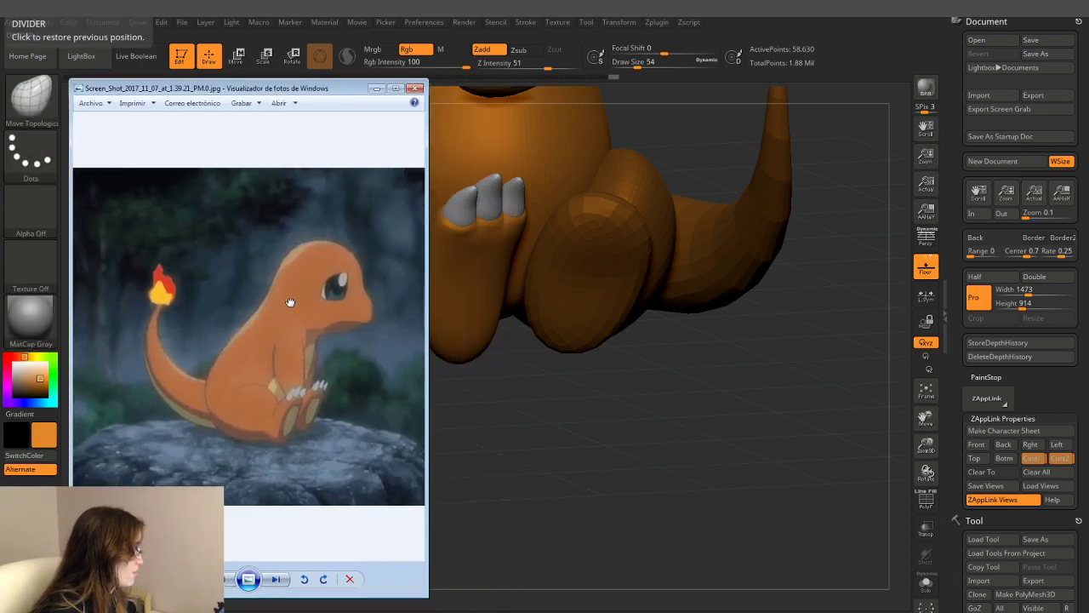
left_click_drag(290, 302, 307, 304)
mouse_move(255, 88)
left_mouse_down()
mouse_move(429, 117)
mouse_move(403, 121)
left_mouse_up()
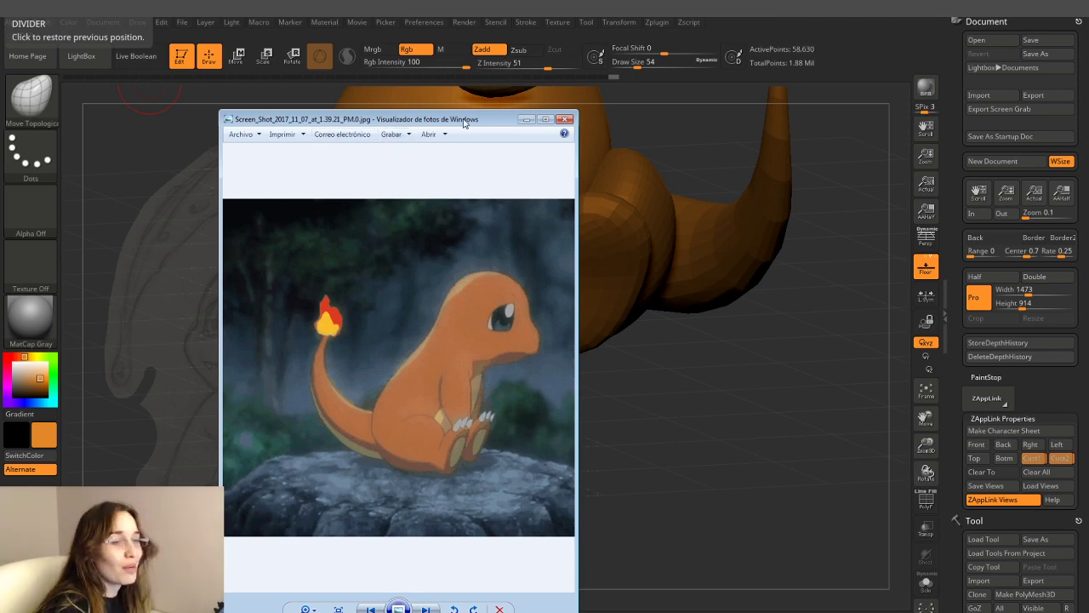
mouse_move(464, 124)
left_mouse_down()
mouse_move(422, 137)
mouse_move(265, 145)
left_mouse_up()
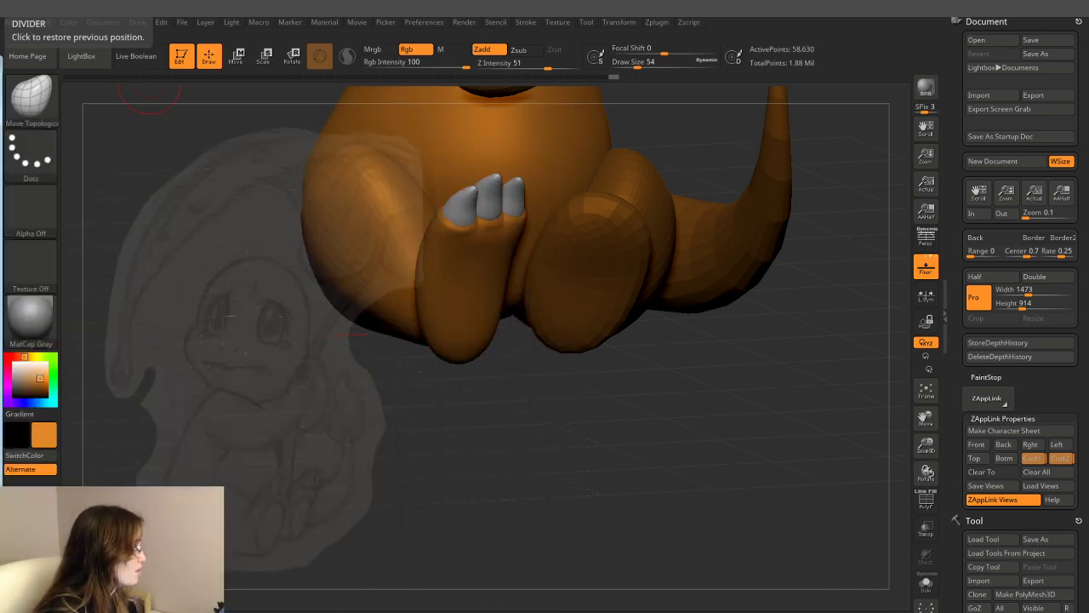
- Turn to a front view and set ClayBuildup to Draw Size 16 with Alpha 12
left_click_drag(755, 309, 549, 442)
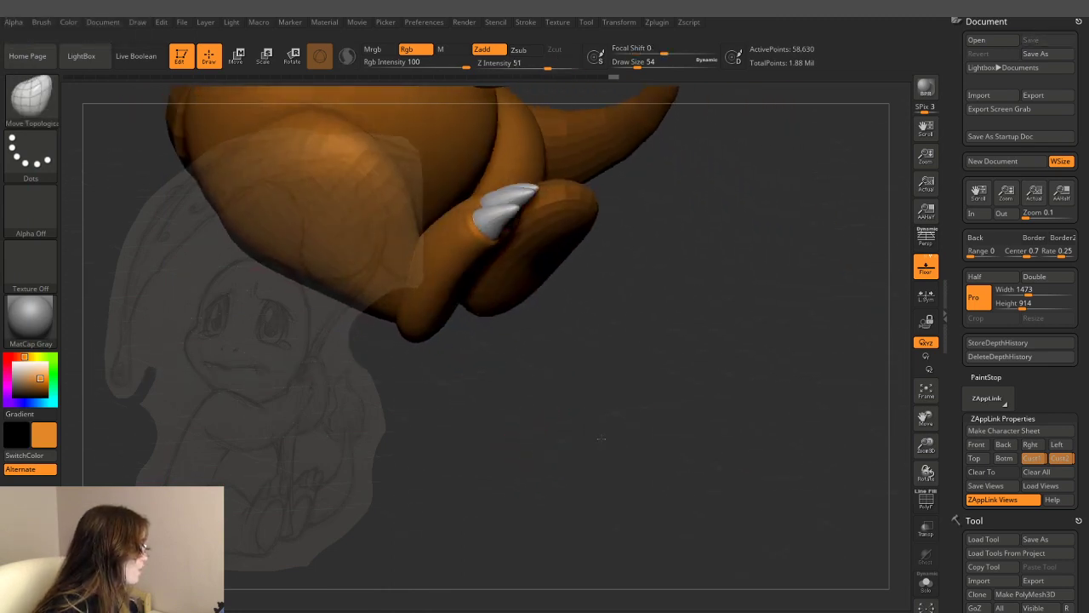
left_click_drag(584, 424, 466, 416)
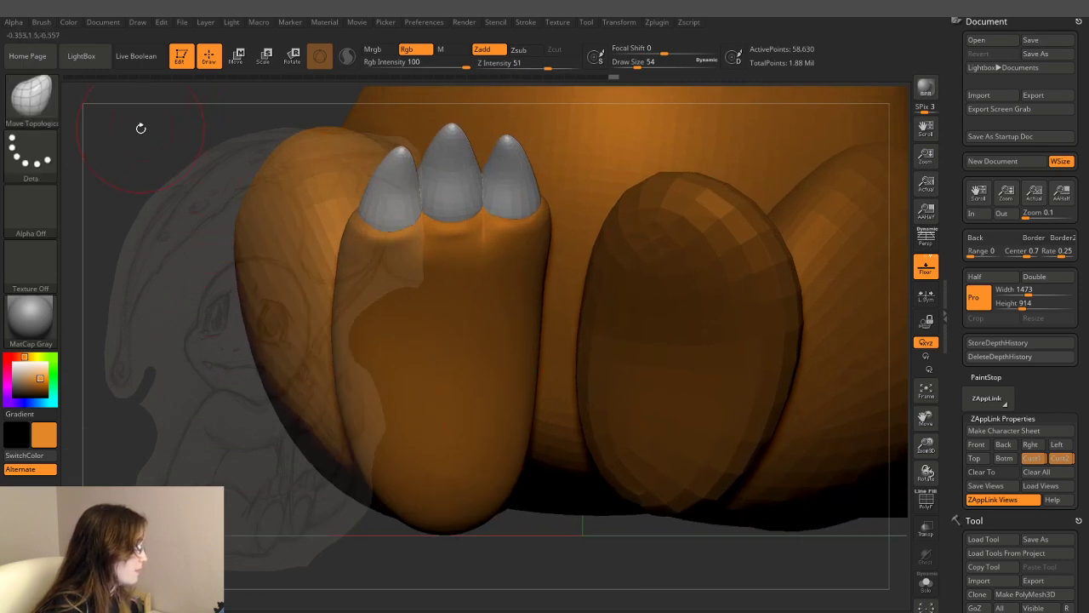
key("b")
key("c")
key("b")
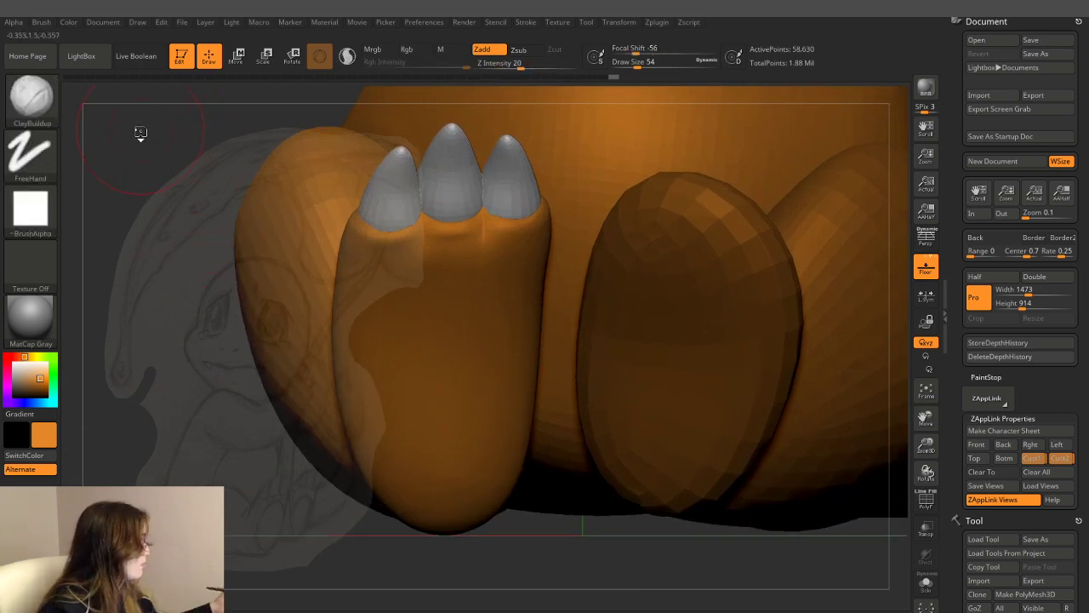
left_click_drag(664, 61, 627, 61)
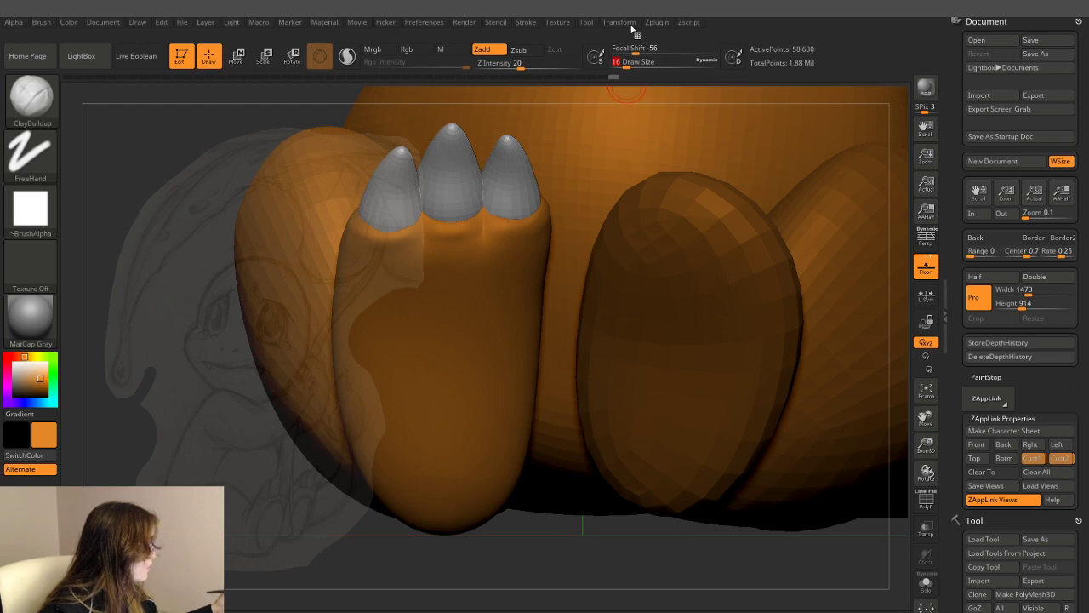
left_click(31, 209)
left_click(156, 292)
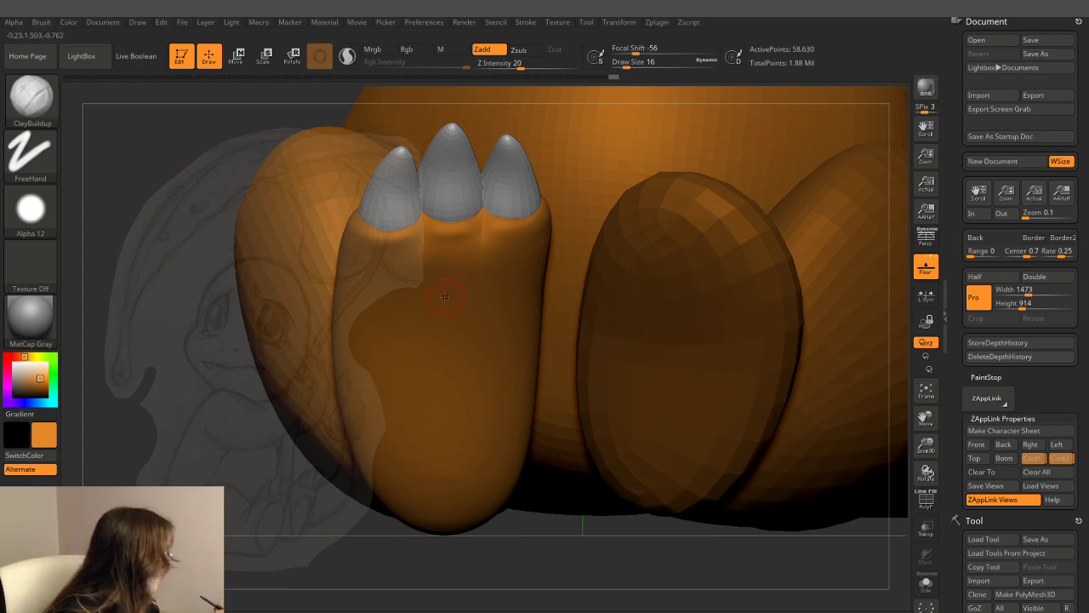
- With MaskPen at Focal Shift -75, mask an arc across the foot and down its left side
key("ctrl")
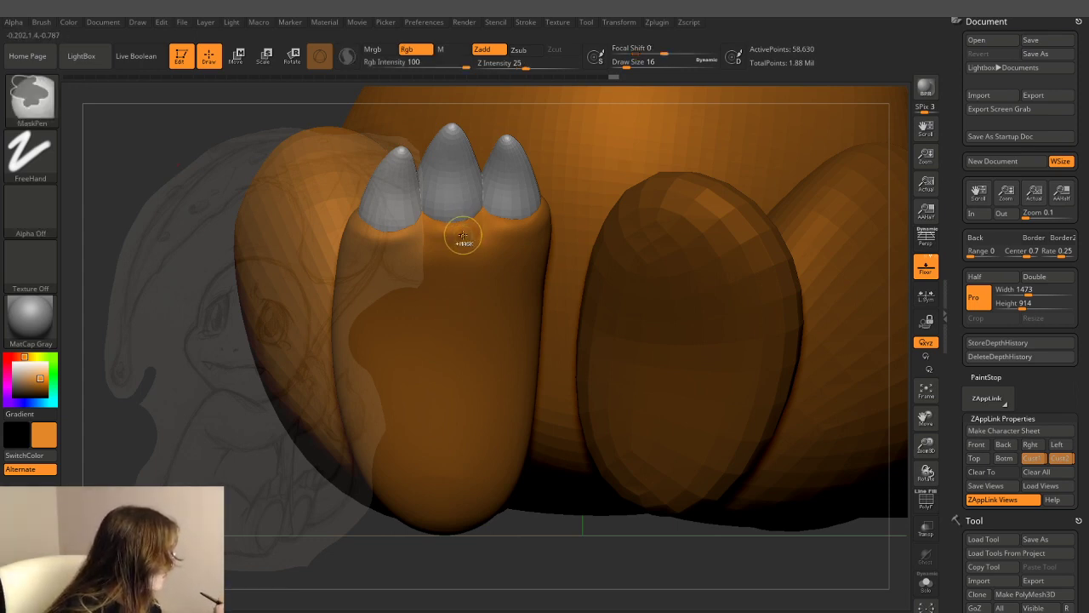
key("ctrl")
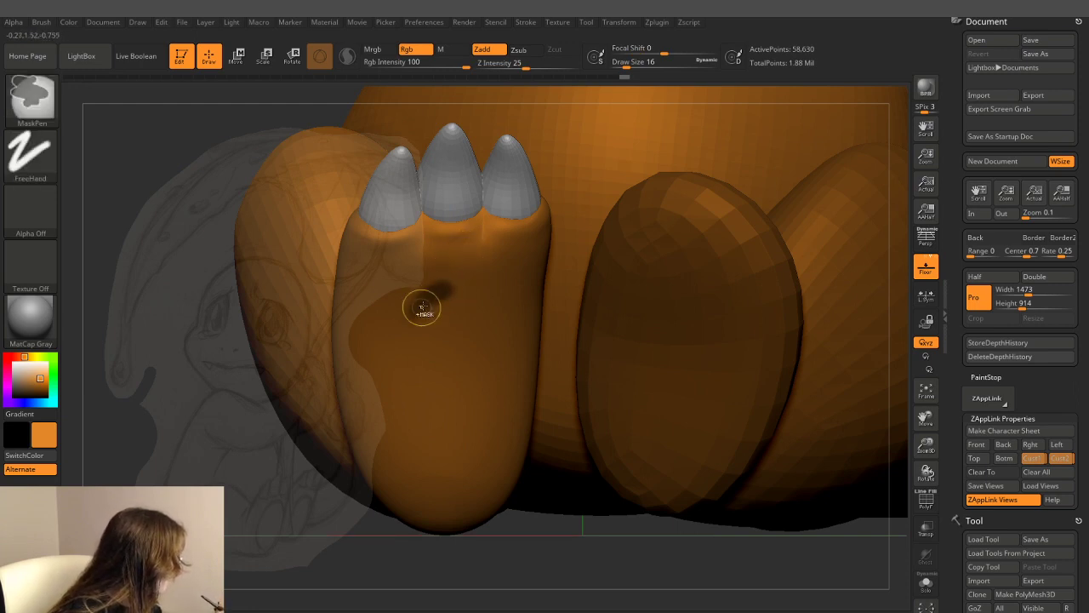
mouse_move(398, 344)
left_mouse_down("ctrl")
mouse_move(465, 295)
mouse_move(507, 349)
left_mouse_up("ctrl")
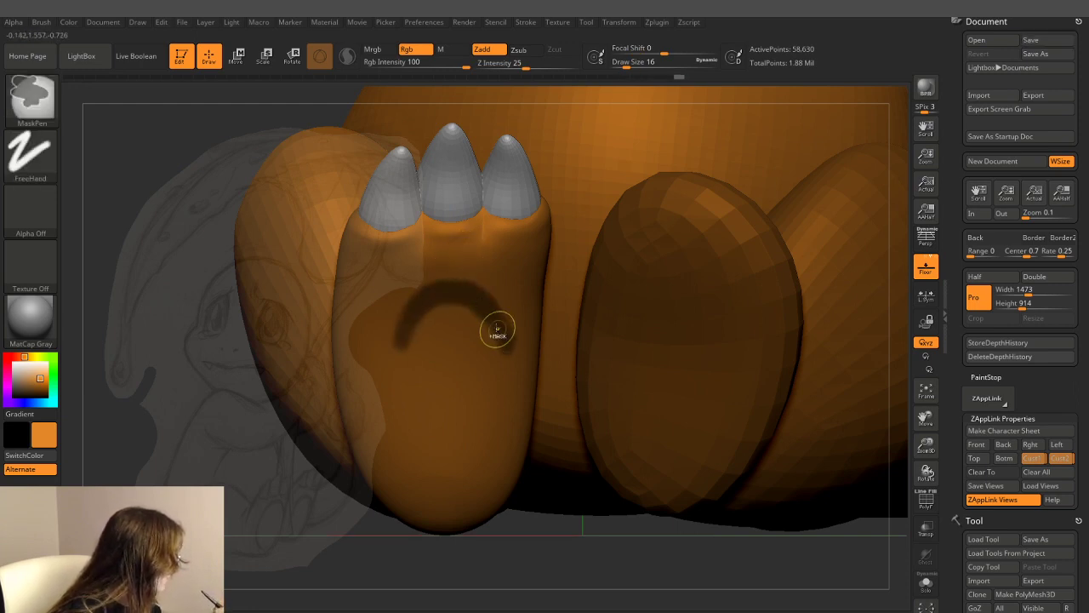
left_click_drag(663, 53, 620, 53)
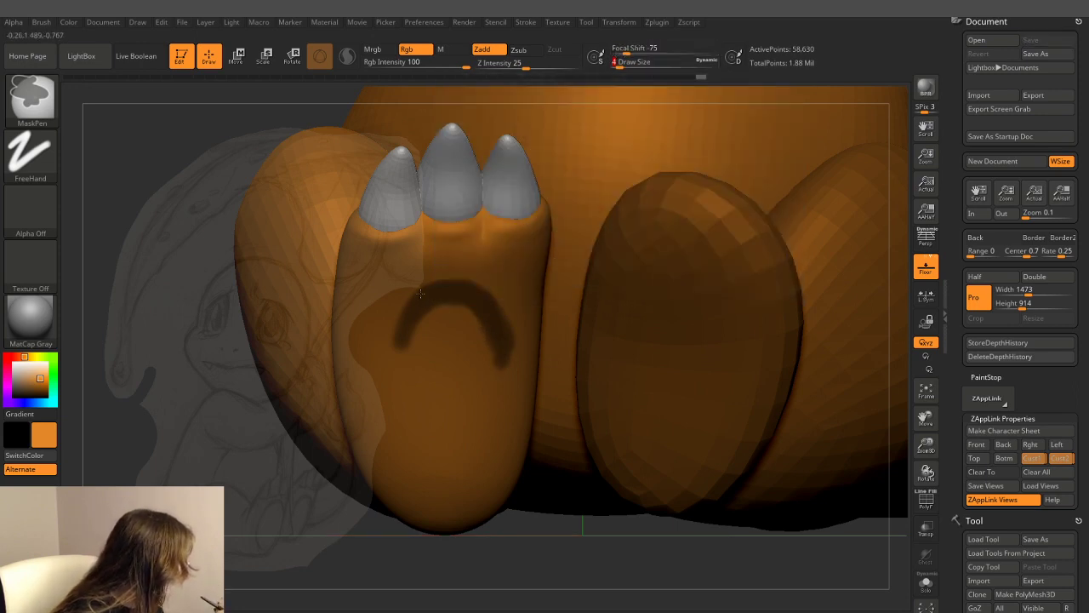
left_click_drag(394, 341, 385, 375, "ctrl")
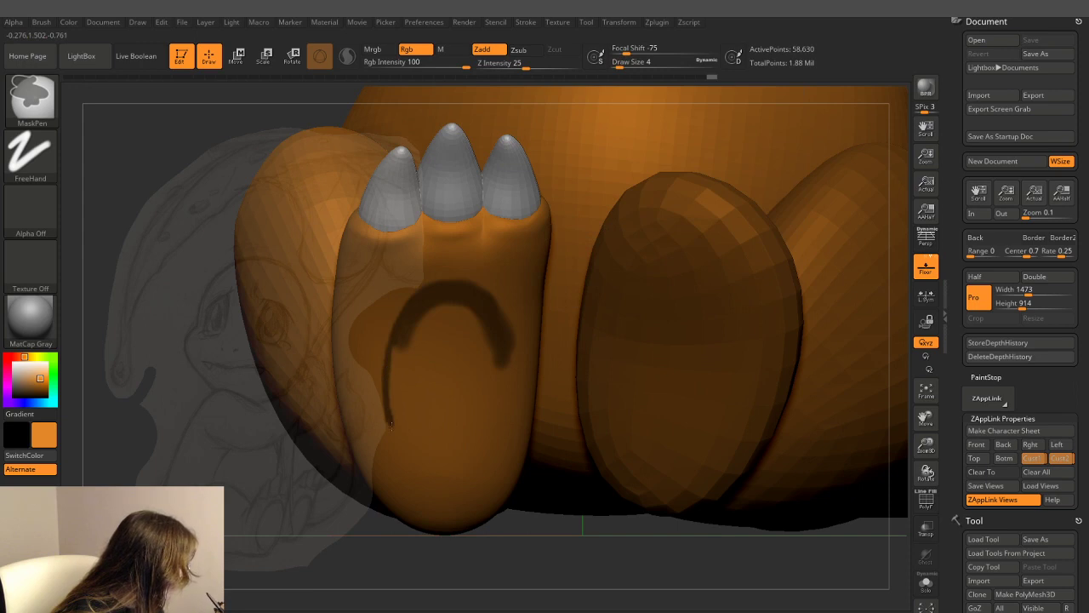
left_click_drag(391, 423, 422, 463, "ctrl")
left_click_drag(578, 502, 553, 476)
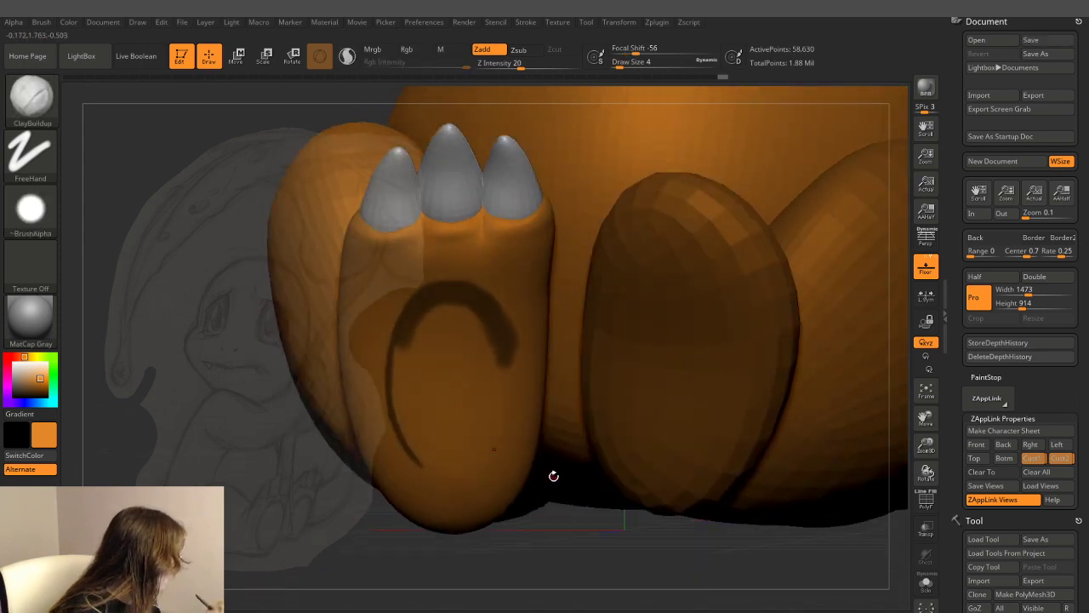
- Hide the reference sketch and close the mask line into an oval, touching up its left edge
key("ctrl")
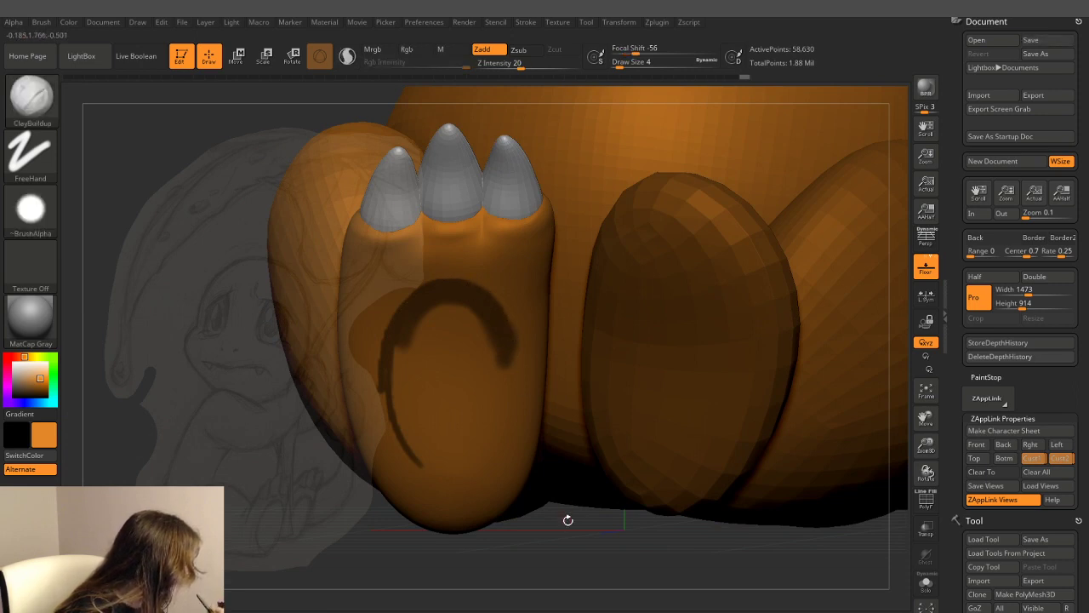
left_click_drag(566, 517, 549, 485)
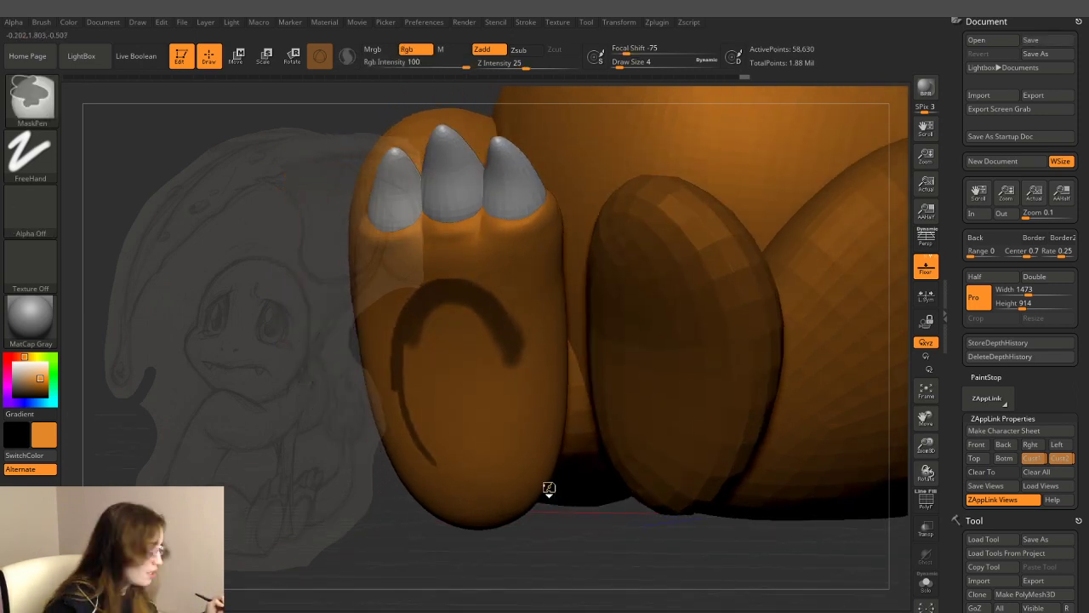
key("shift+z")
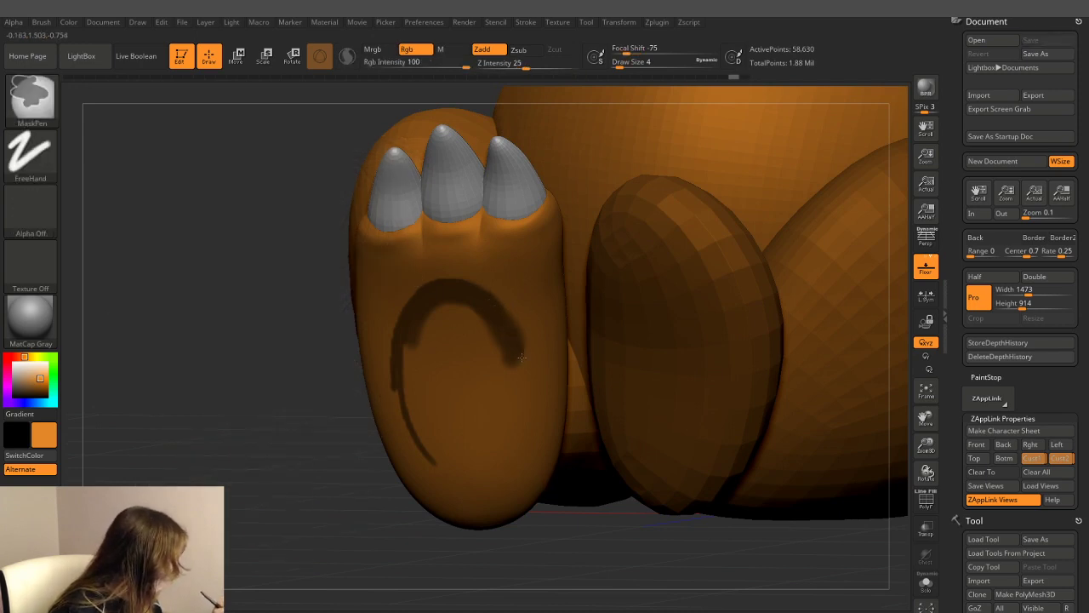
mouse_move(515, 351)
left_mouse_down("ctrl")
mouse_move(526, 435)
mouse_move(476, 485)
mouse_move(396, 377)
left_mouse_up("ctrl")
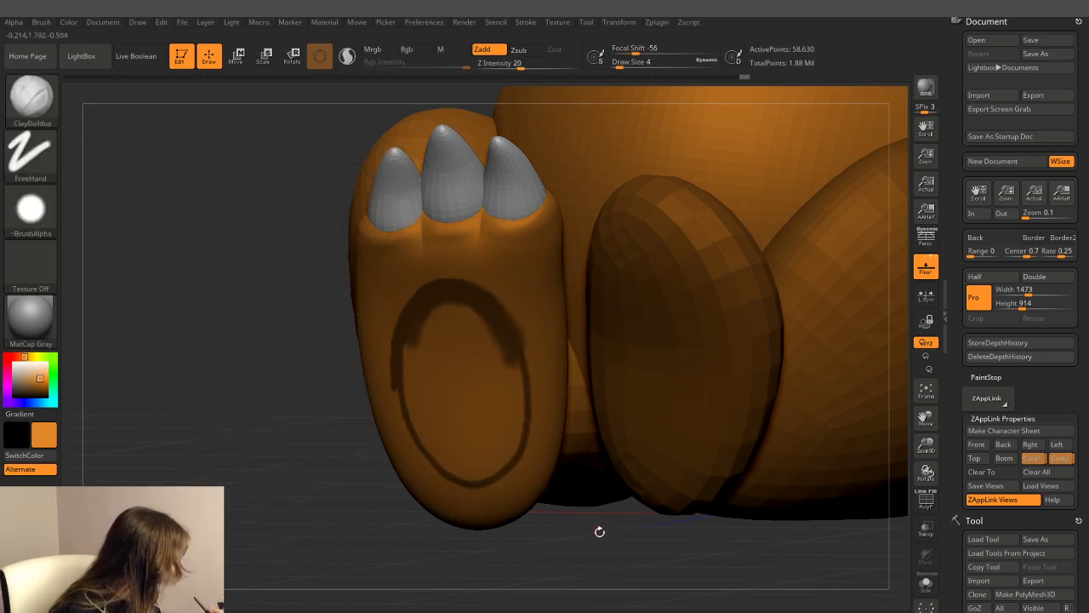
left_click_drag(598, 530, 598, 508)
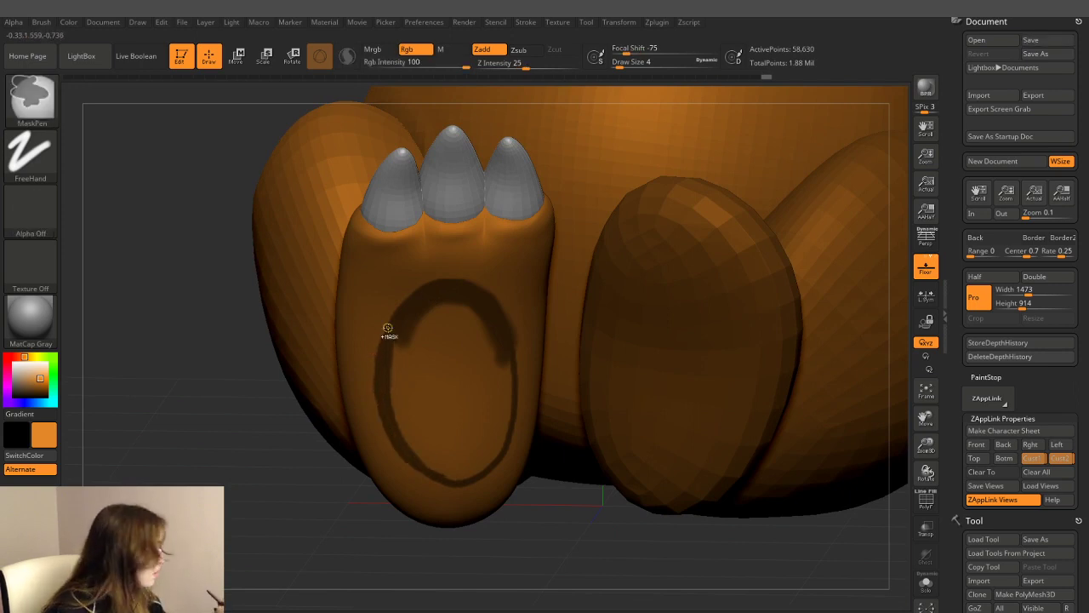
left_click_drag(384, 332, 396, 342, "ctrl")
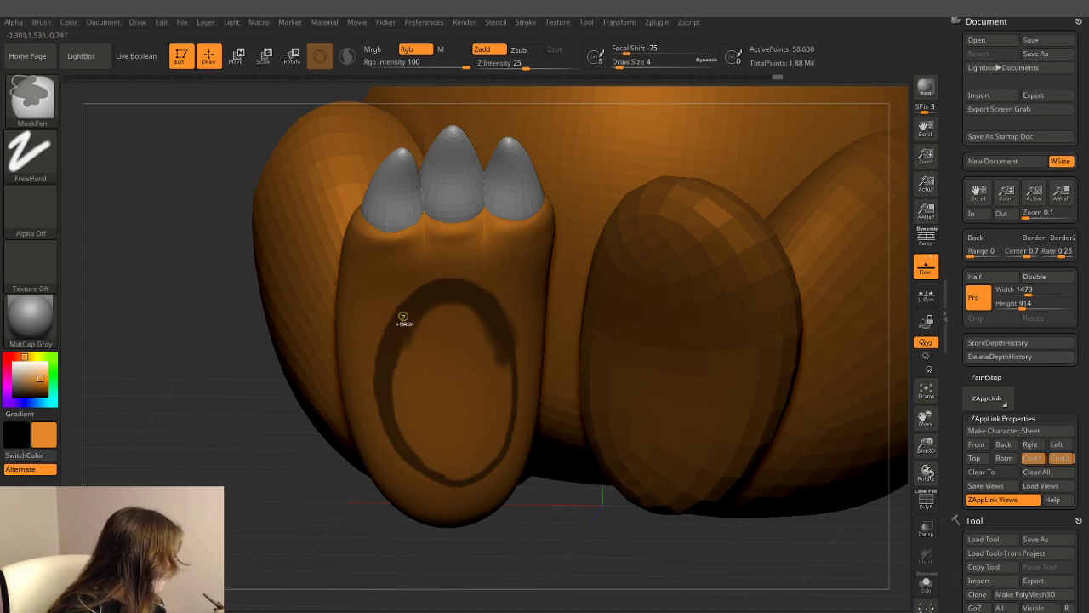
left_click_drag(377, 396, 403, 340, "ctrl")
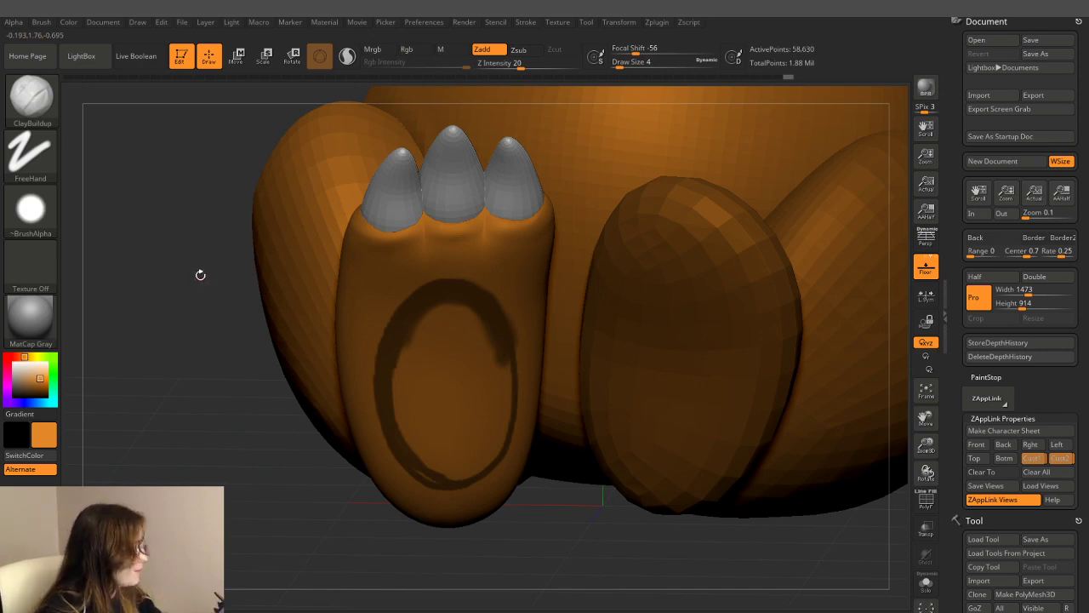
- Fill the mask ring's upper-right arc and patch the gap on its right side
left_click_drag(200, 274, 197, 260)
key("ctrl")
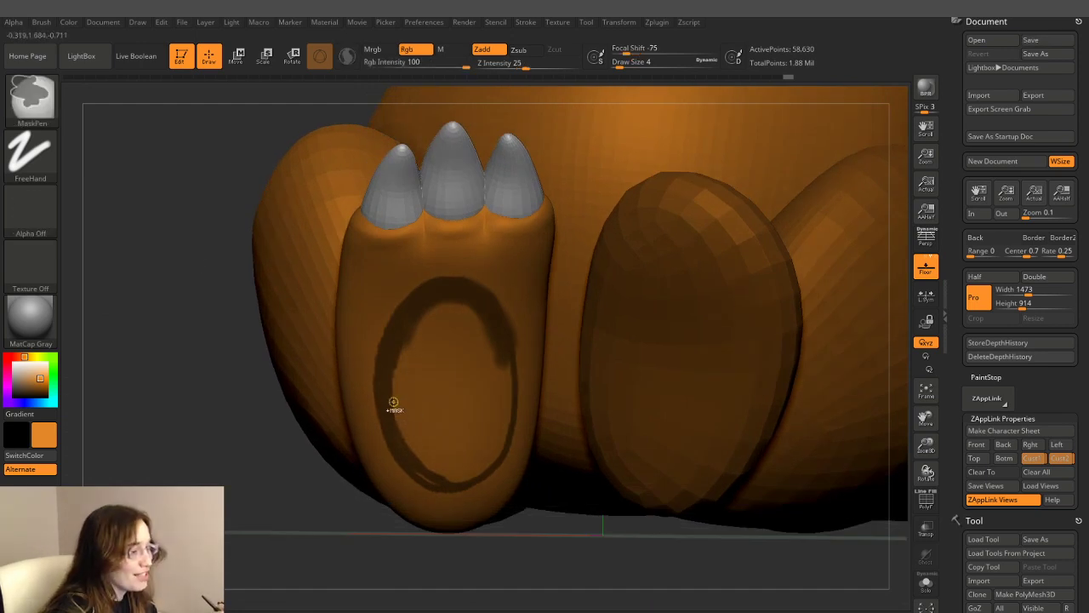
key("ctrl")
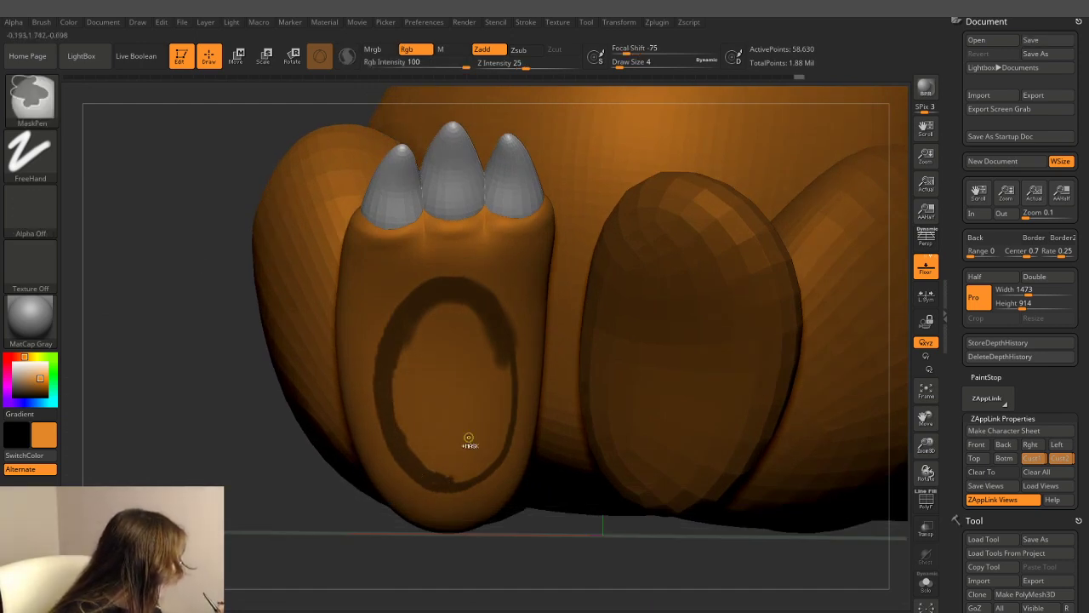
key("ctrl")
left_click_drag(574, 524, 481, 291)
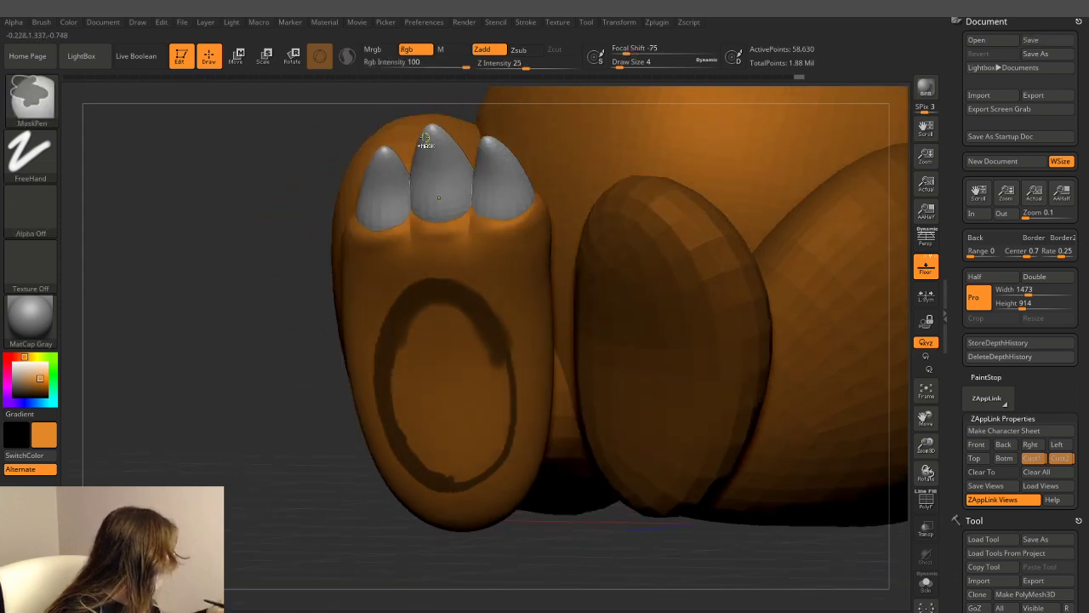
key("ctrl")
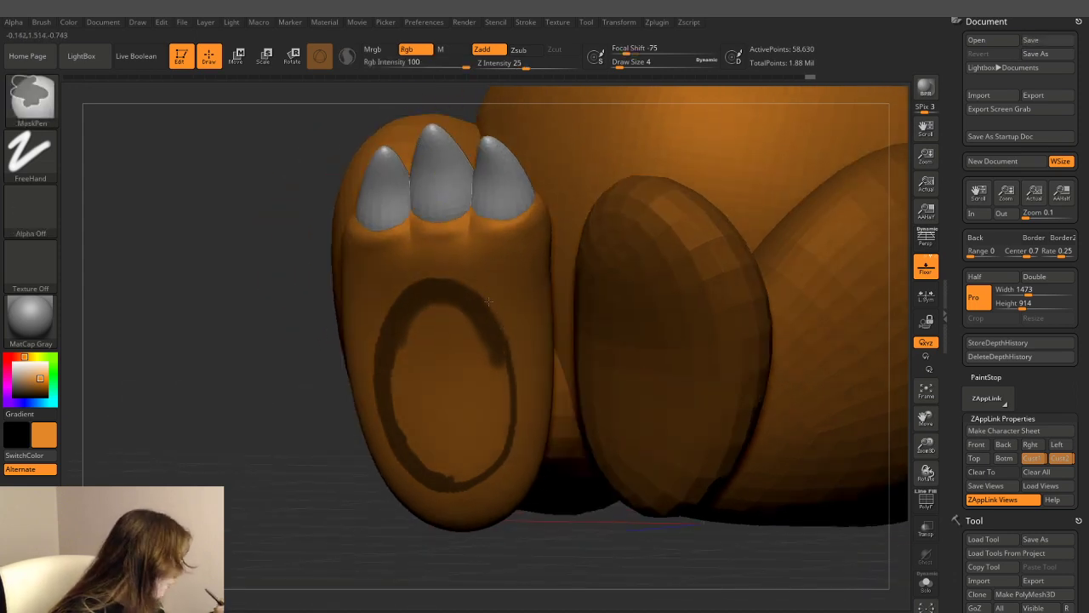
left_click_drag(513, 352, 462, 252)
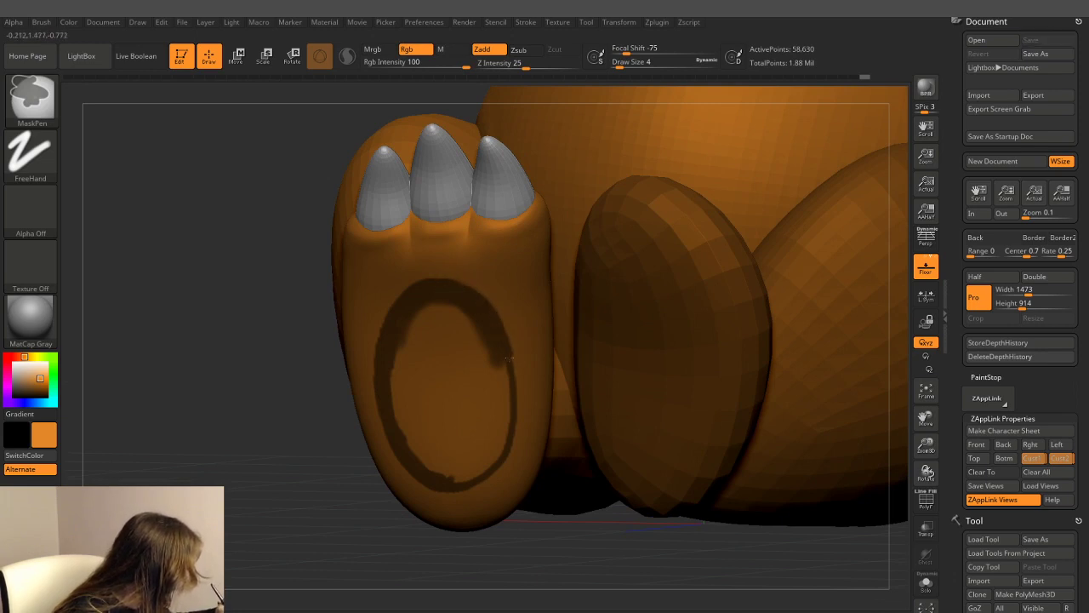
left_click_drag(502, 391, 502, 372)
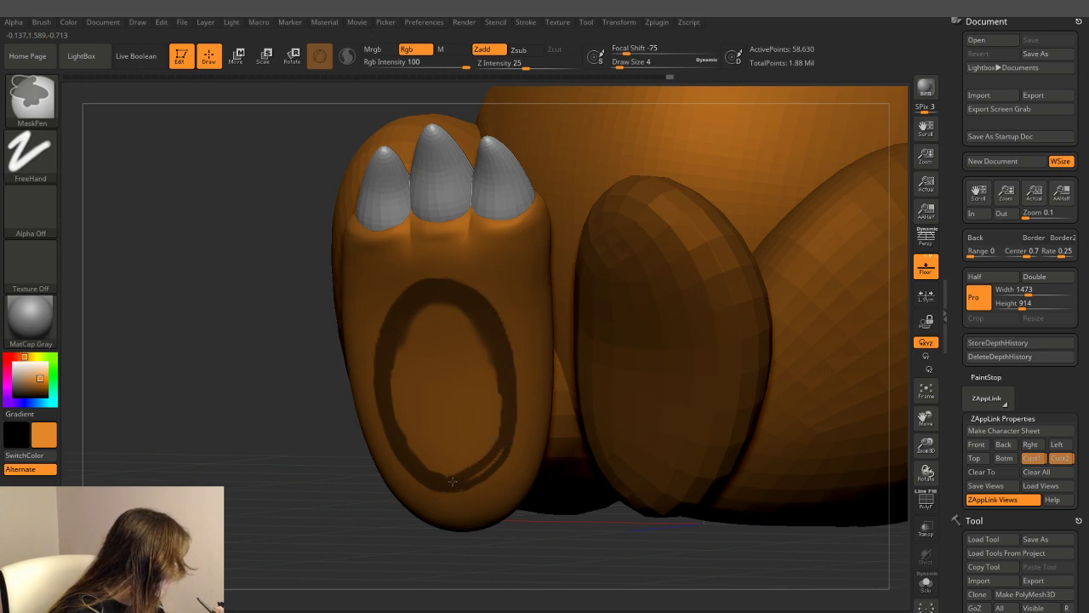
key("ctrl")
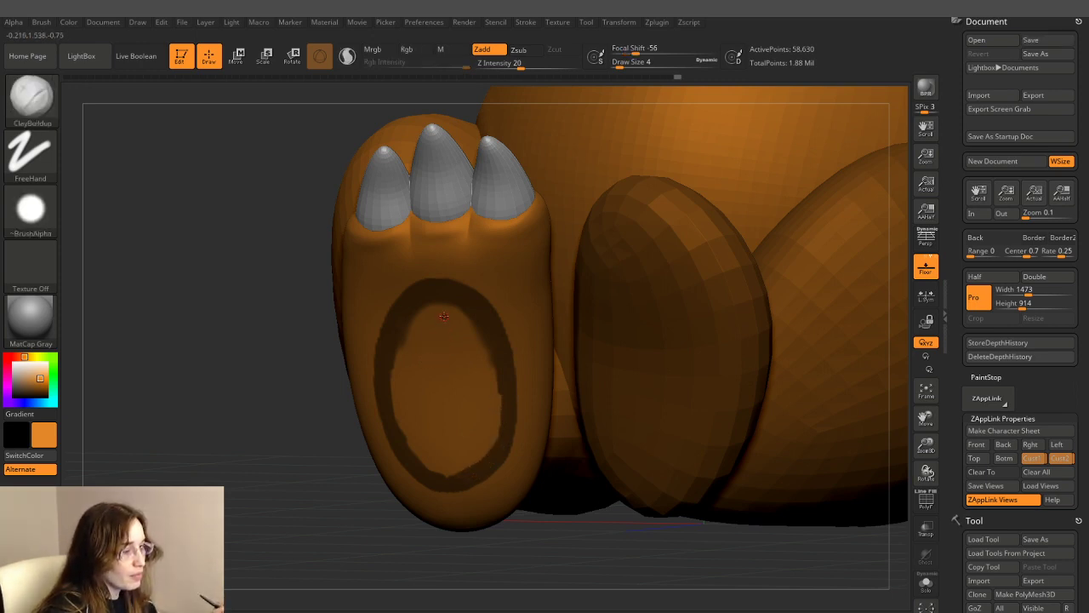
key("ctrl")
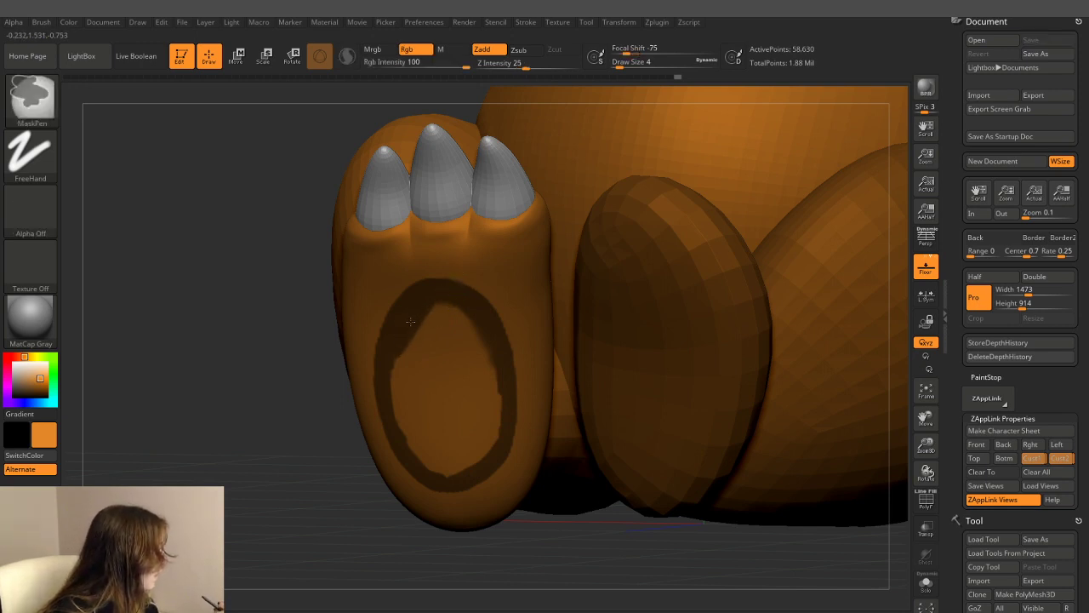
- Mask the remaining unmasked patches inside the ring until the sole's oval is solid
mouse_move(416, 321)
left_mouse_down("ctrl")
mouse_move(443, 324)
mouse_move(483, 358)
left_mouse_up("ctrl")
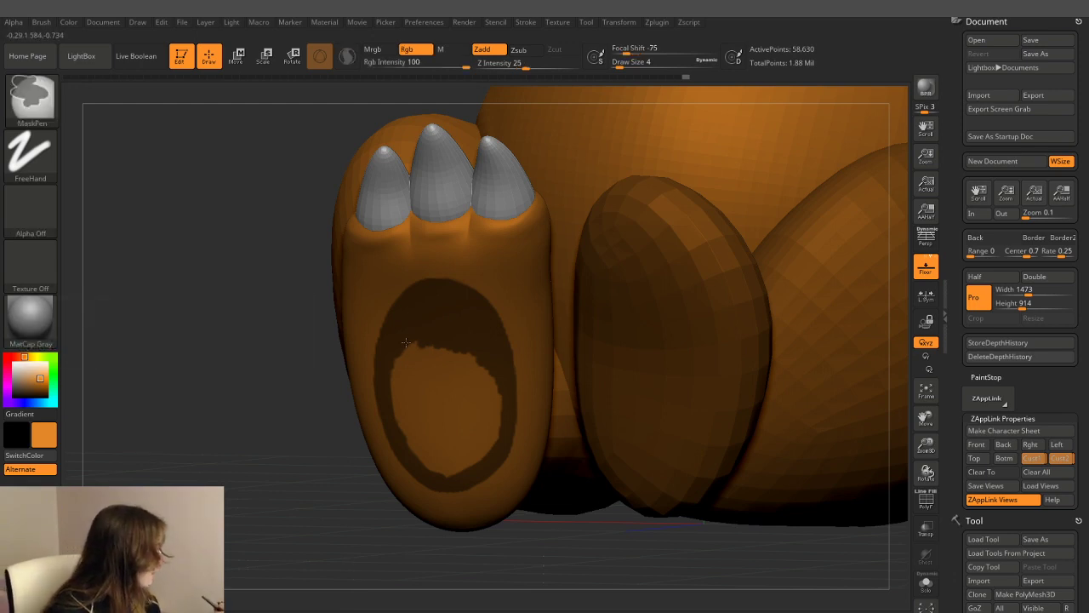
mouse_move(395, 415)
left_mouse_down("ctrl")
mouse_move(398, 356)
mouse_move(396, 368)
left_mouse_up("ctrl")
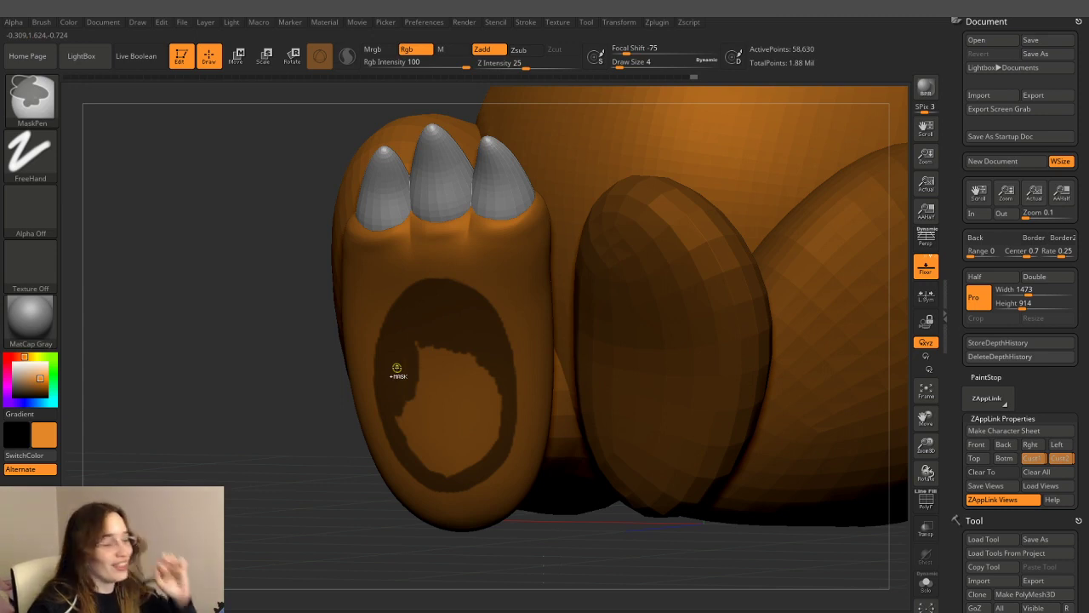
mouse_move(396, 368)
left_mouse_down("ctrl")
mouse_move(418, 361)
mouse_move(422, 371)
mouse_move(409, 342)
left_mouse_up("ctrl")
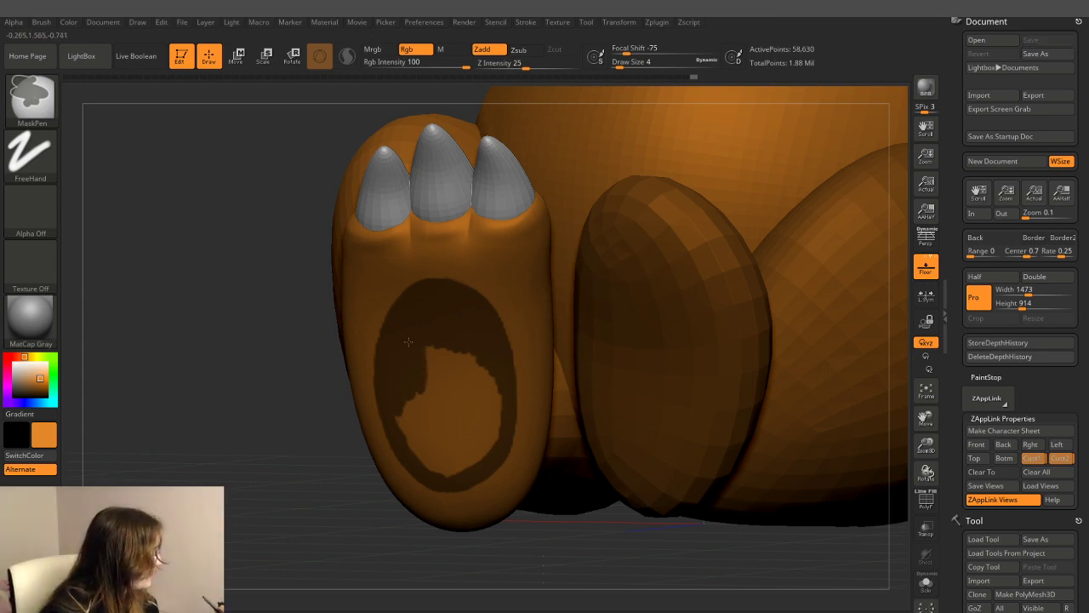
mouse_move(429, 382)
left_mouse_down("ctrl")
mouse_move(463, 391)
mouse_move(465, 407)
left_mouse_up("ctrl")
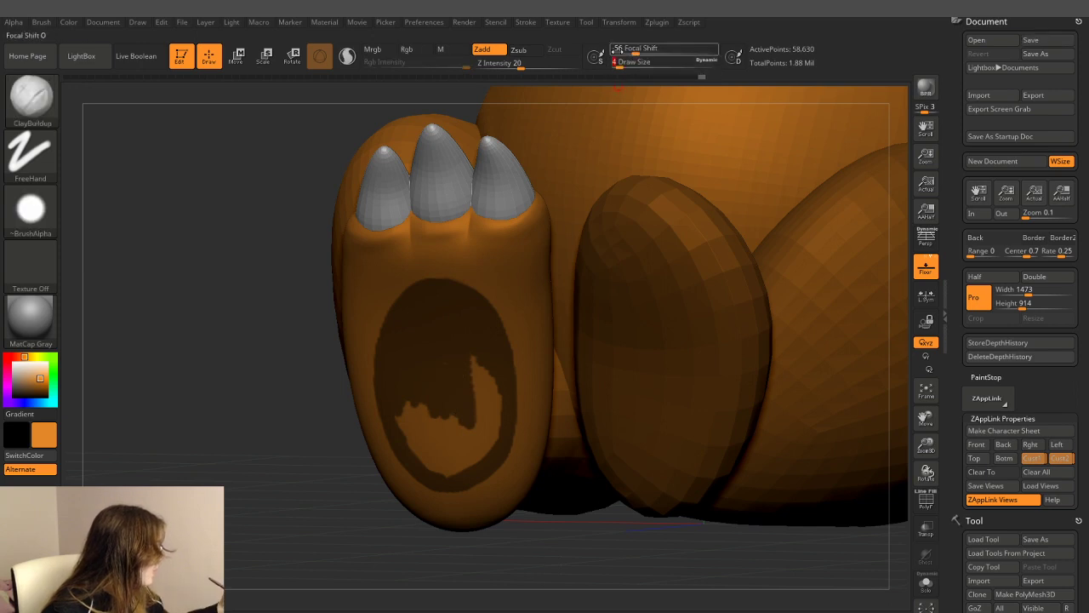
left_click_drag(470, 353, 490, 400, "ctrl")
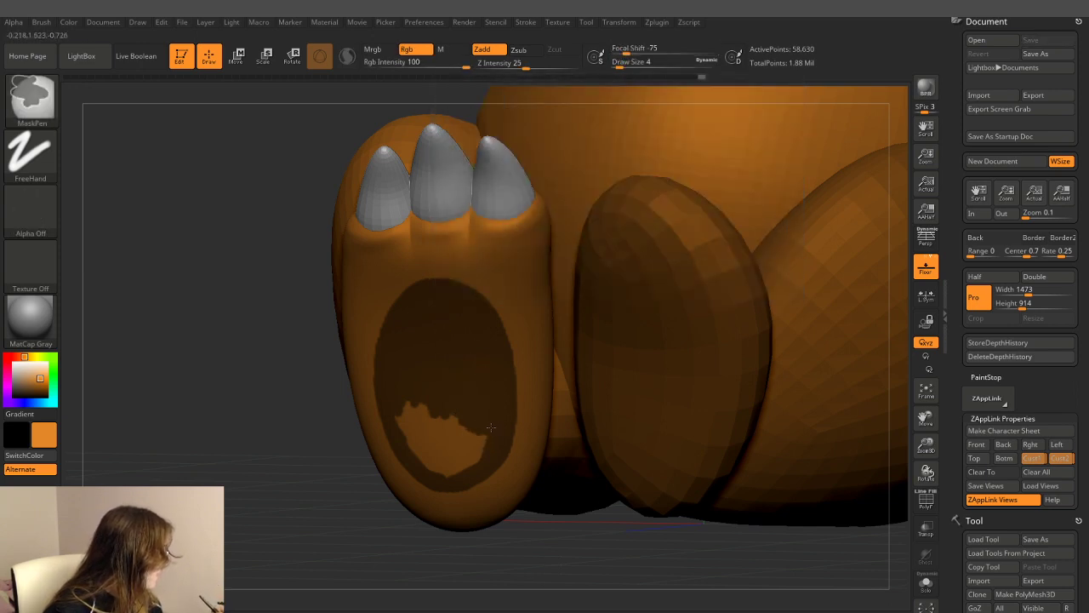
left_click_drag(472, 464, 448, 473, "ctrl")
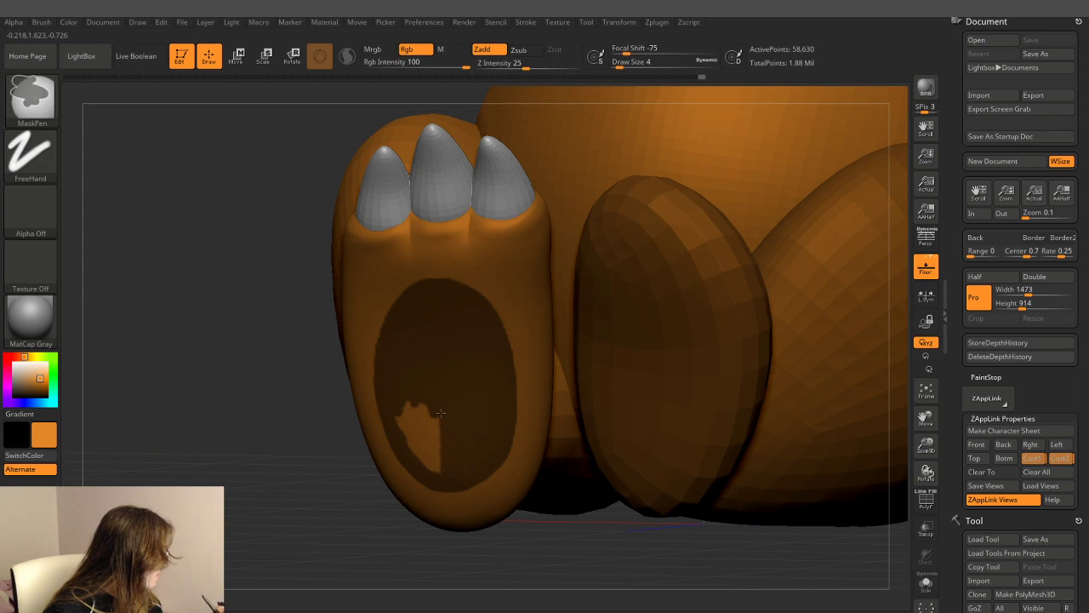
mouse_move(441, 412)
left_mouse_down("ctrl")
mouse_move(431, 468)
mouse_move(419, 426)
mouse_move(417, 451)
left_mouse_up("ctrl")
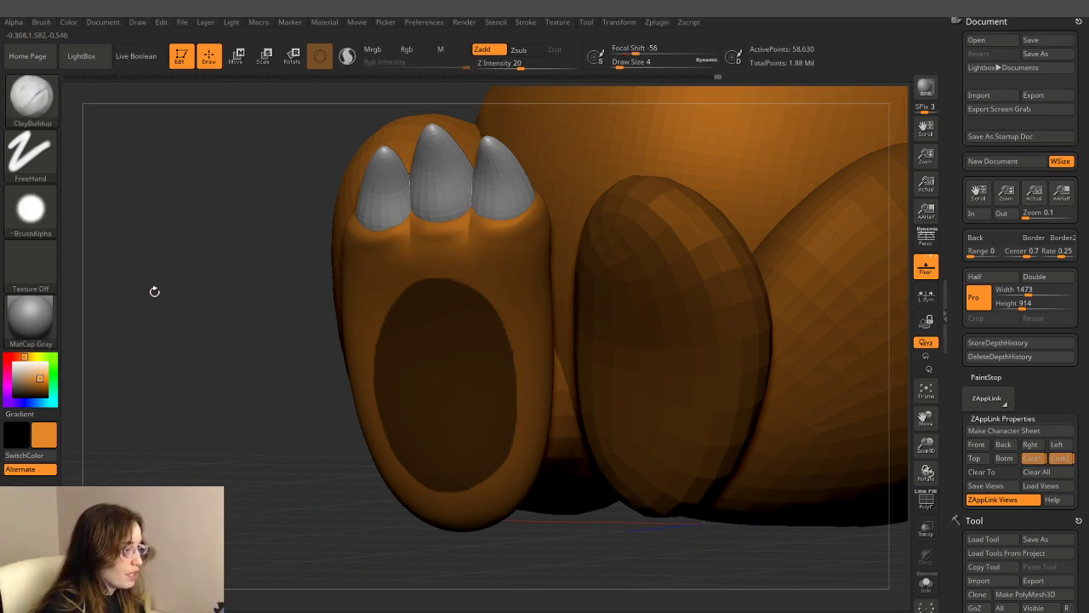
mouse_move(170, 263)
left_mouse_down()
mouse_move(206, 269)
mouse_move(185, 283)
left_mouse_up()
left_click_drag(184, 287, 210, 279)
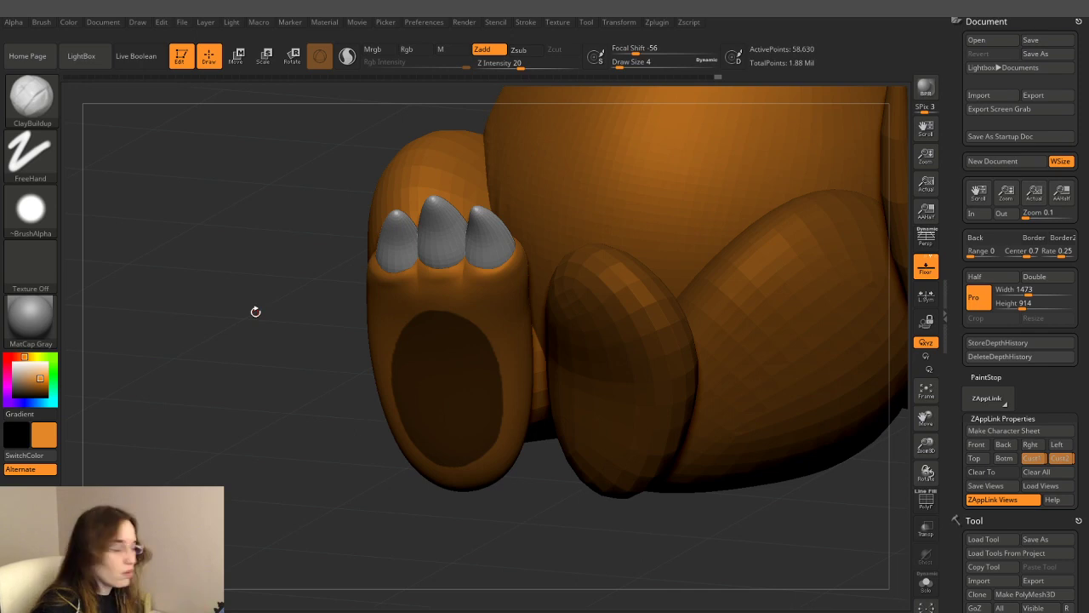
left_click_drag(261, 263, 255, 290)
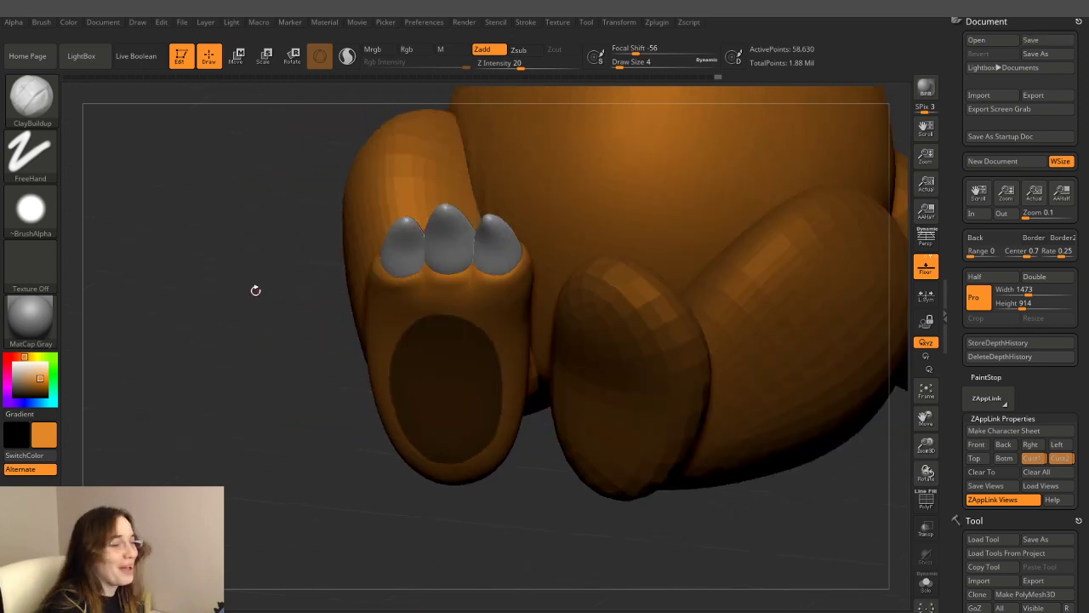
left_click_drag(246, 323, 294, 324)
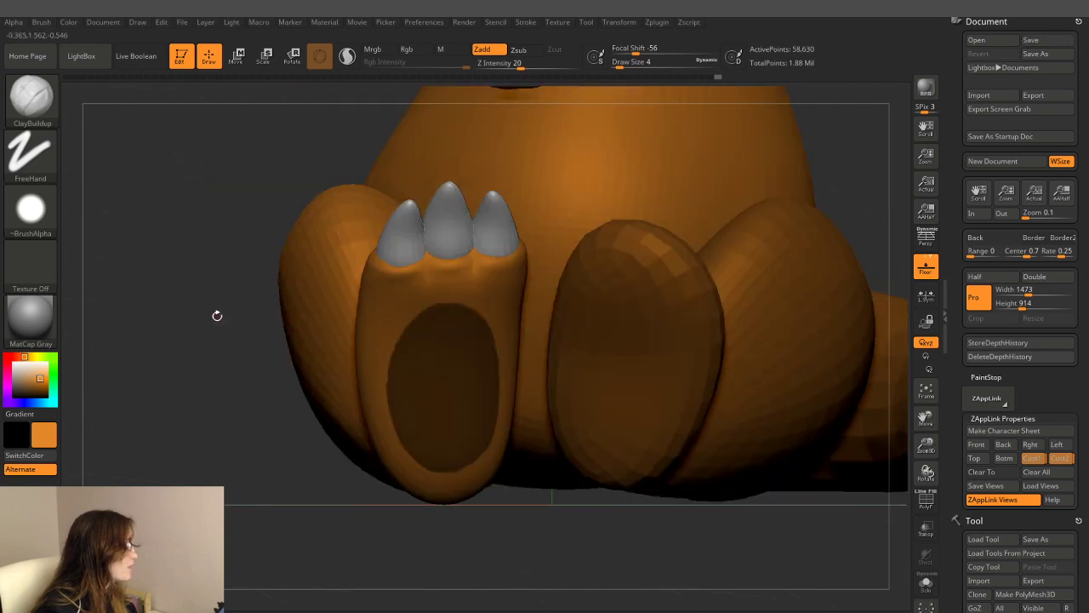
mouse_move(187, 359)
left_mouse_down()
mouse_move(148, 366)
mouse_move(180, 375)
mouse_move(564, 281)
left_mouse_up()
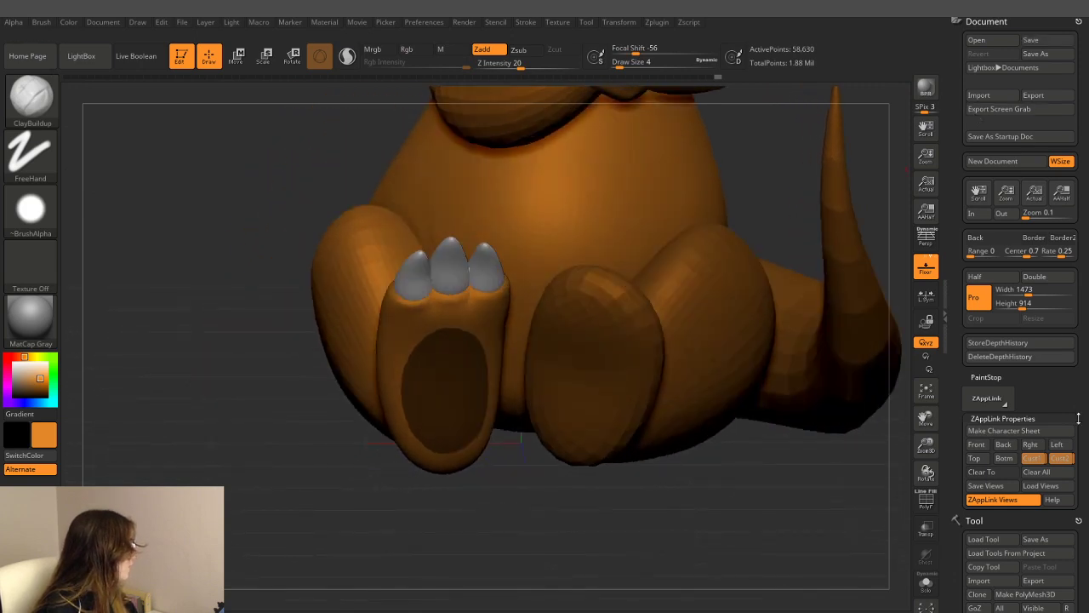
- Preview extracting the masked oval as a shell from Subtool's Extract options
scroll(1055, 374, "down", 2)
scroll(1050, 355, "down", 3)
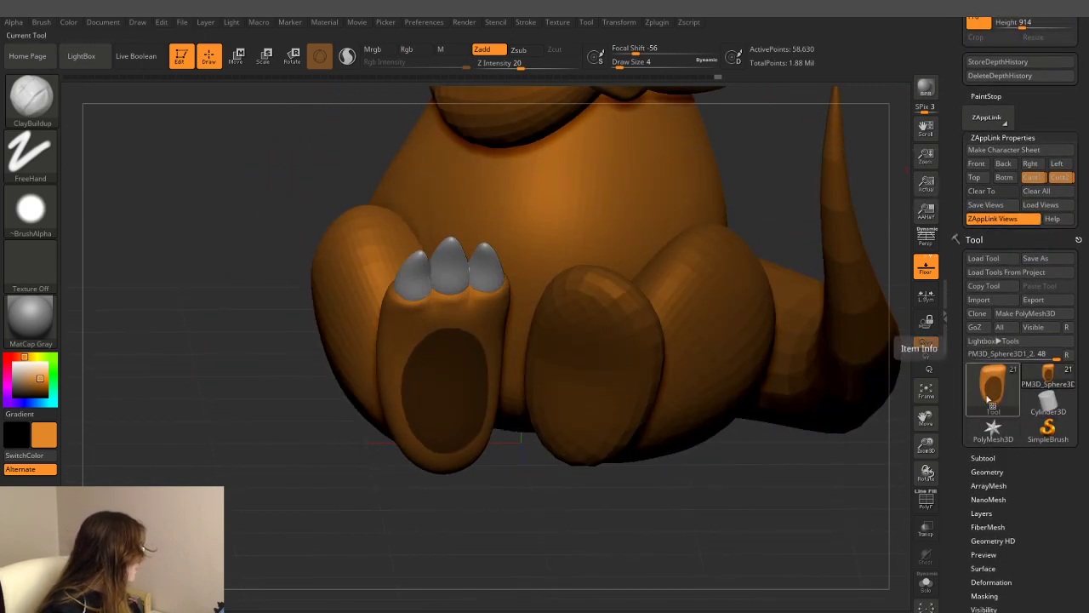
left_click(983, 457)
scroll(1076, 456, "down", 2)
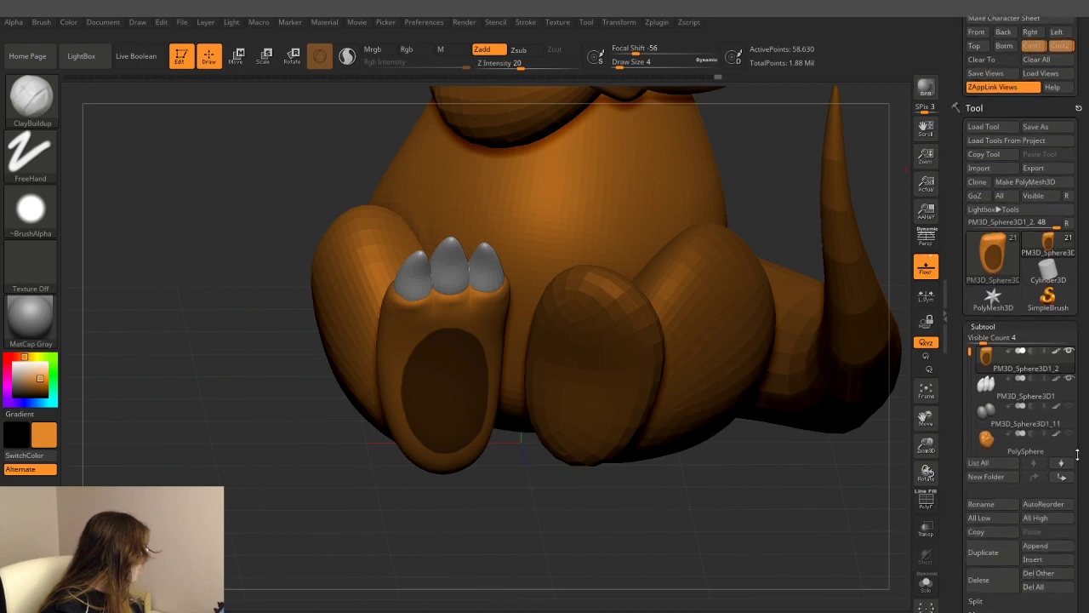
scroll(1076, 455, "down", 1)
scroll(1072, 434, "down", 2)
scroll(1067, 408, "down", 2)
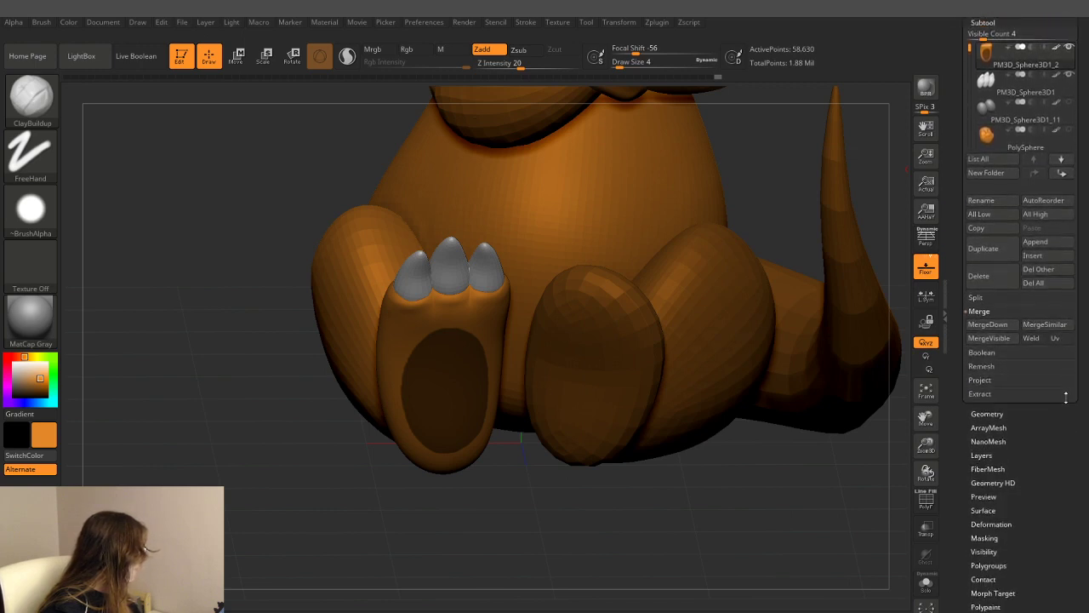
left_click(979, 393)
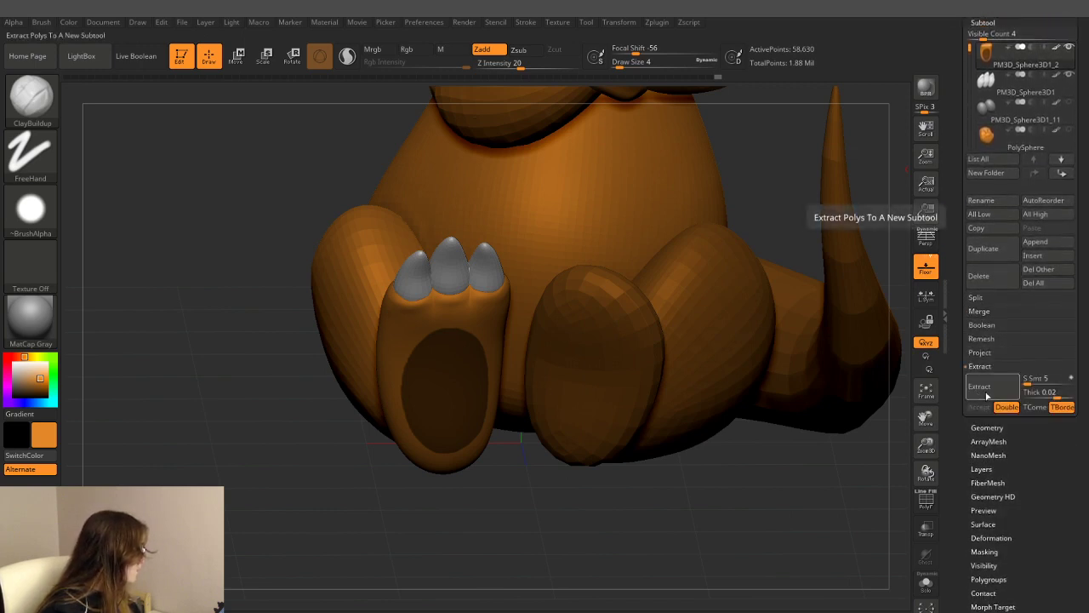
left_click(987, 395)
mouse_move(718, 518)
left_mouse_down()
mouse_move(710, 482)
mouse_move(740, 473)
left_mouse_up()
- Set extraction Thick to 0.00985, re-extract, and accept the pad as Extract3
left_click(992, 387)
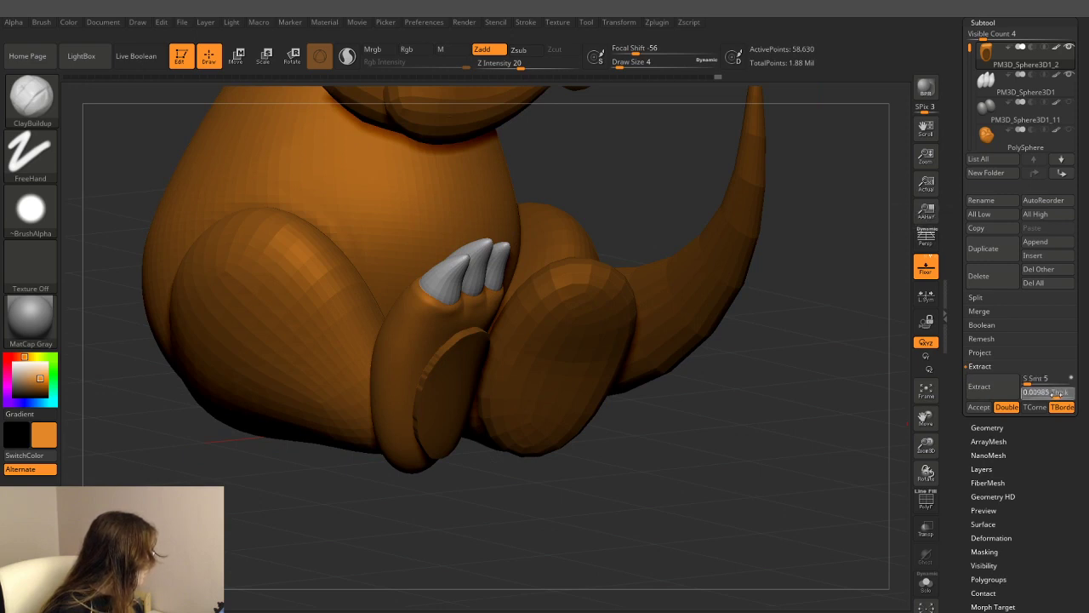
key("Return")
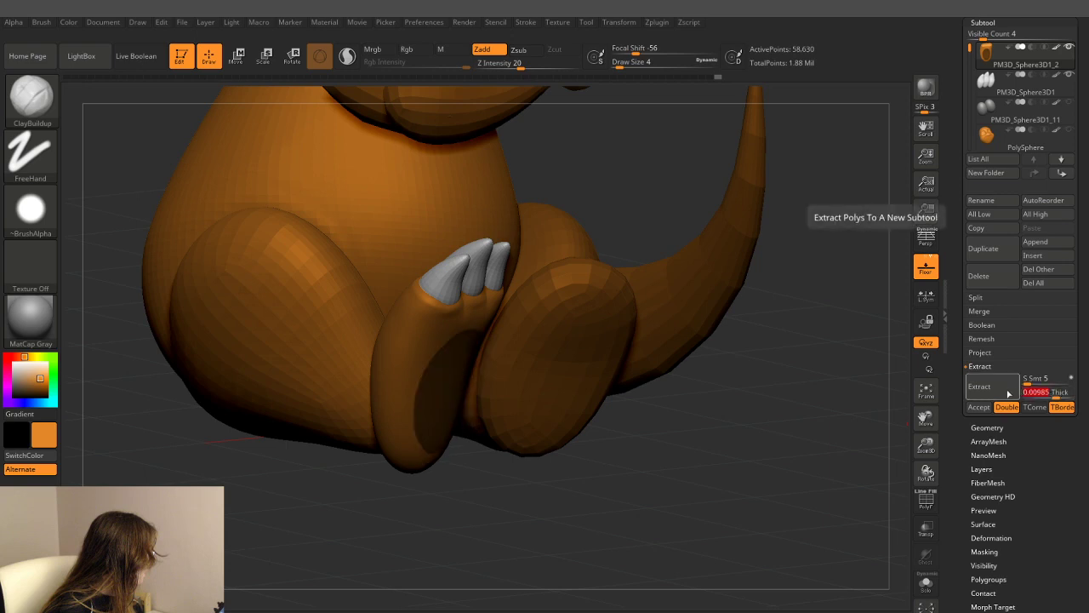
left_click(1002, 393)
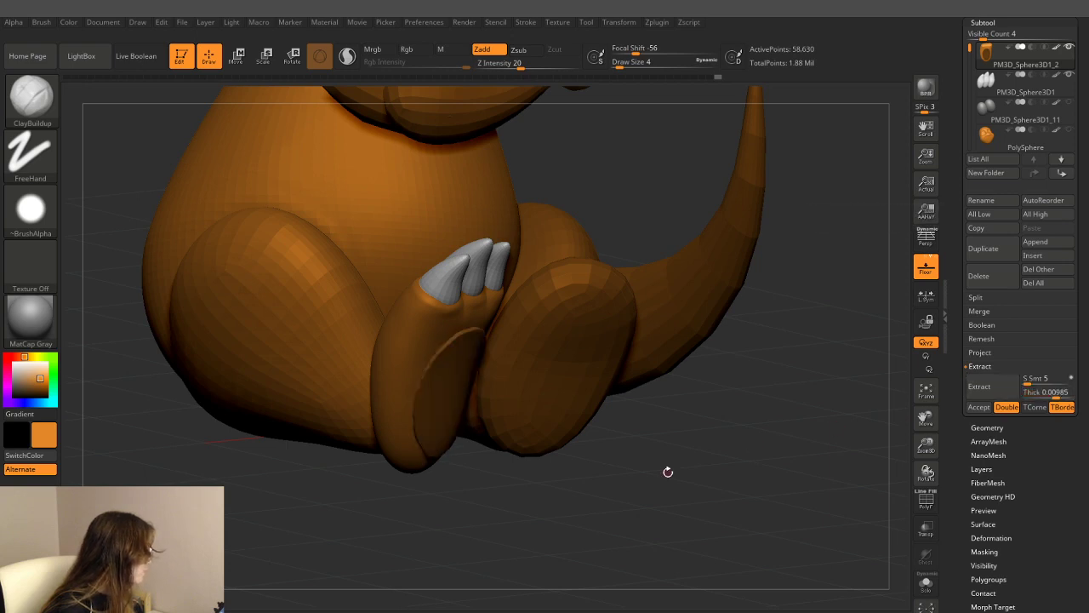
left_click(979, 406)
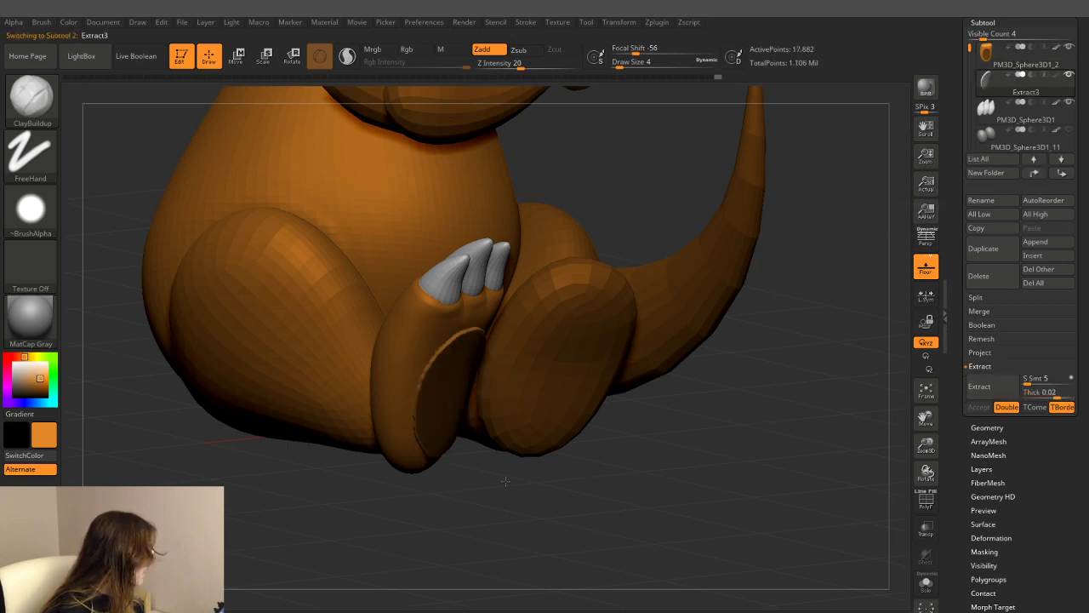
left_click_drag(557, 469, 581, 86)
key("shift")
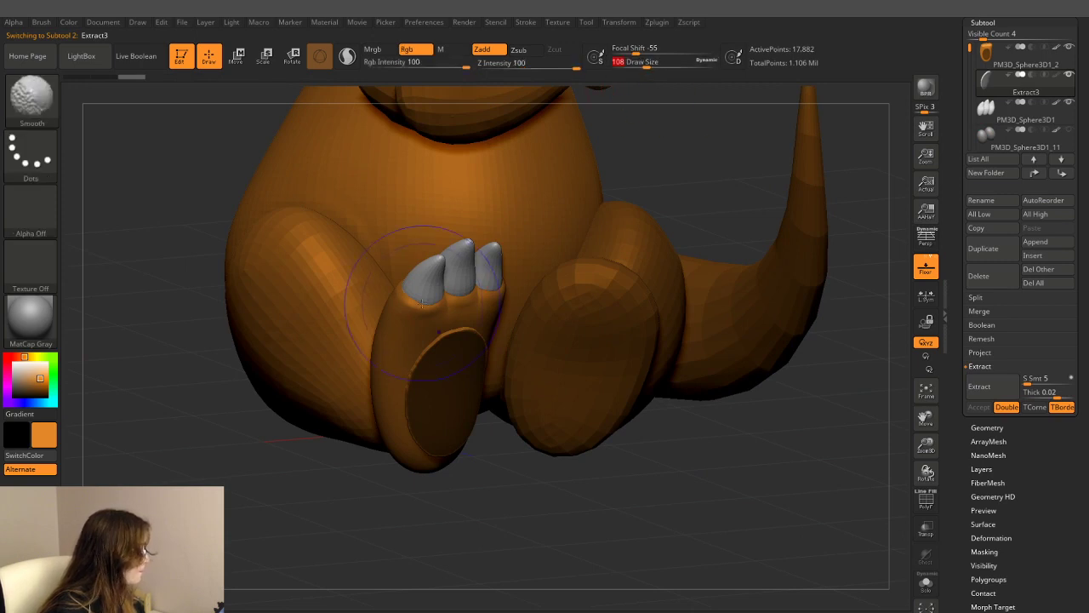
left_click_drag(434, 451, 500, 443)
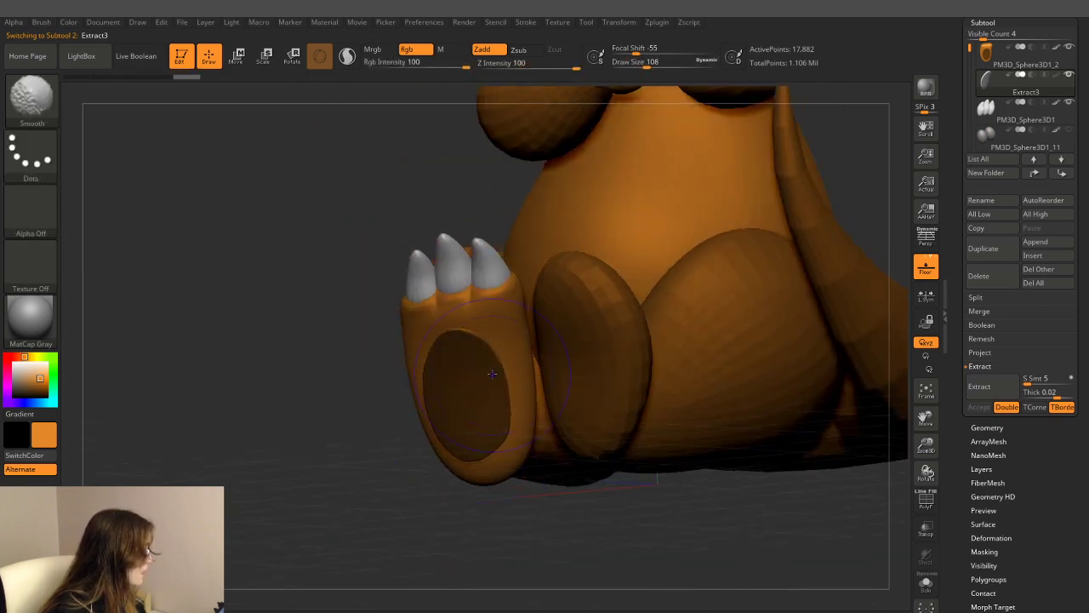
left_click_drag(373, 443, 349, 340)
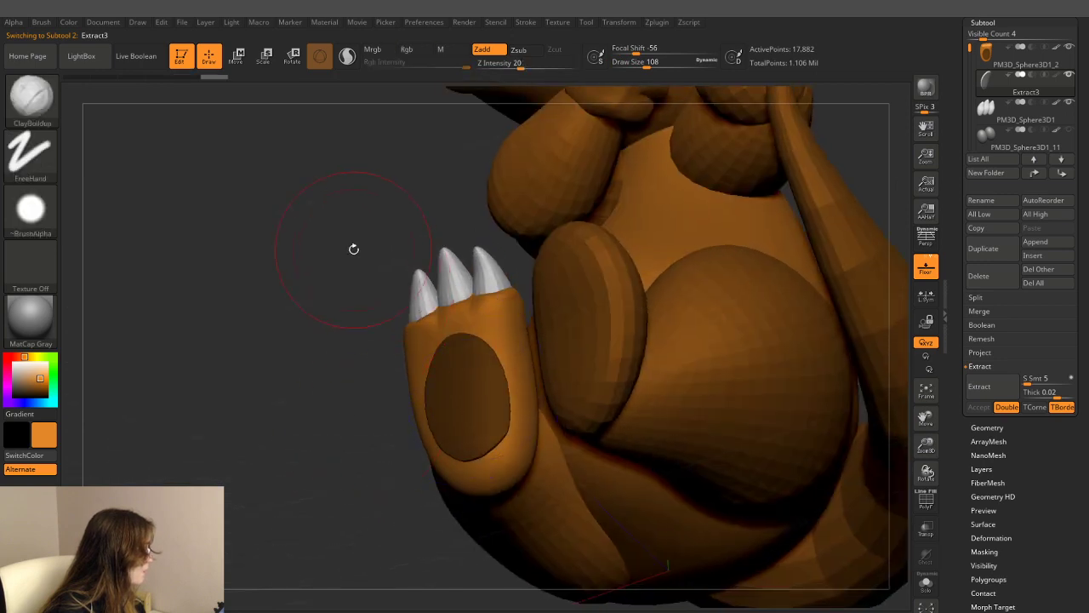
key("ctrl")
left_click_drag(324, 277, 340, 237)
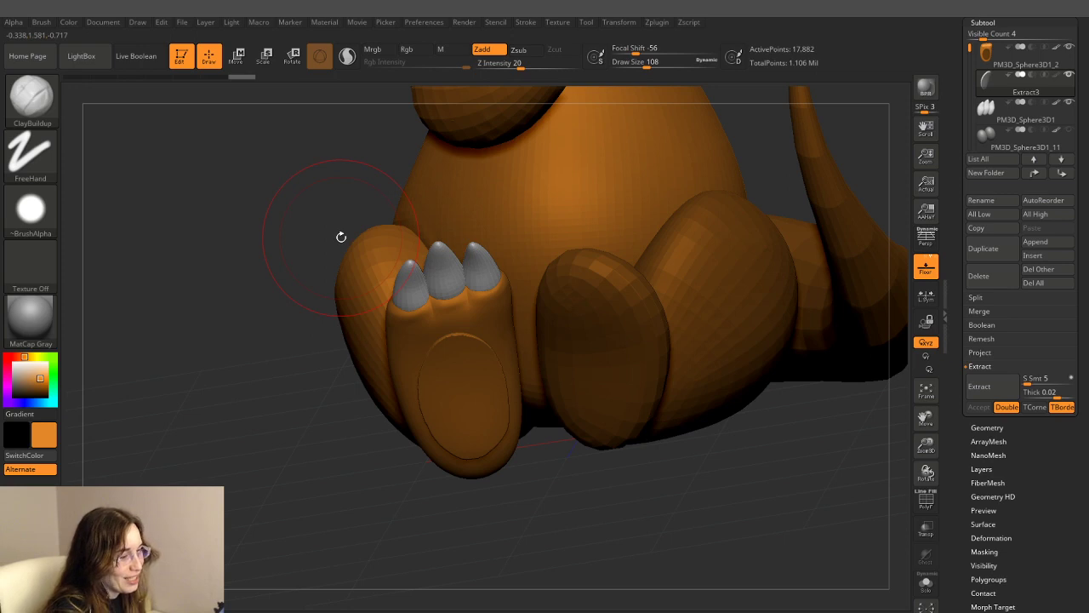
left_click_drag(285, 202, 415, 294)
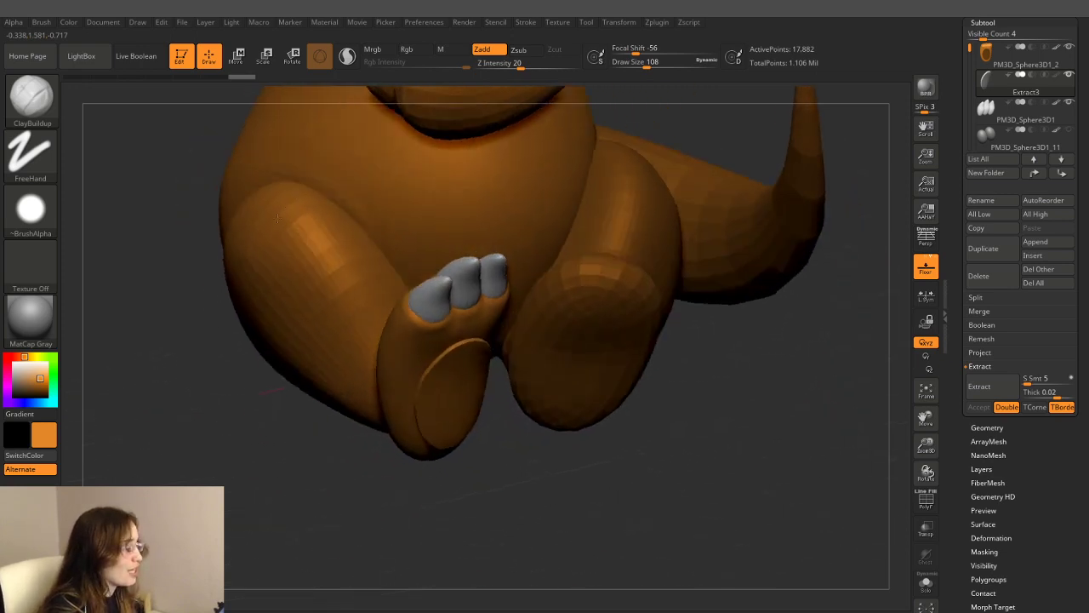
key("shift")
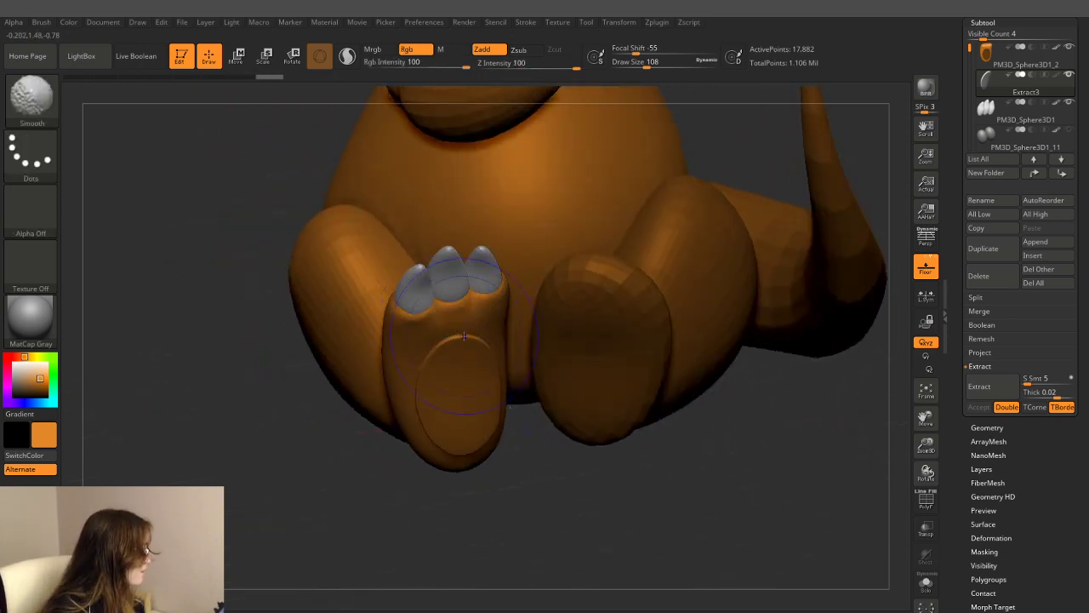
left_click_drag(540, 435, 545, 424)
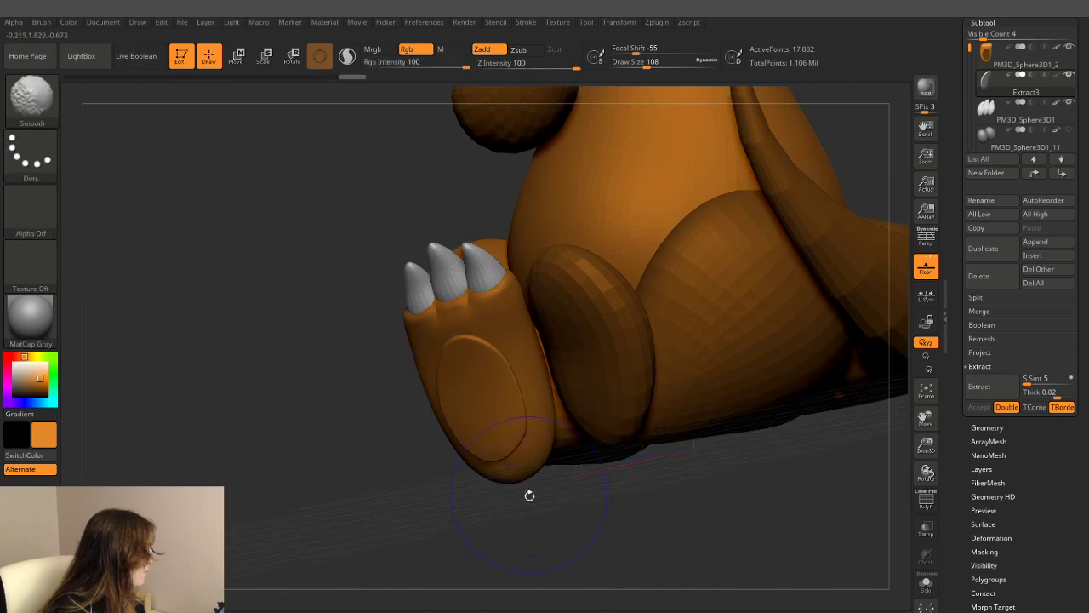
left_click_drag(527, 493, 485, 446)
left_click_drag(469, 386, 538, 438)
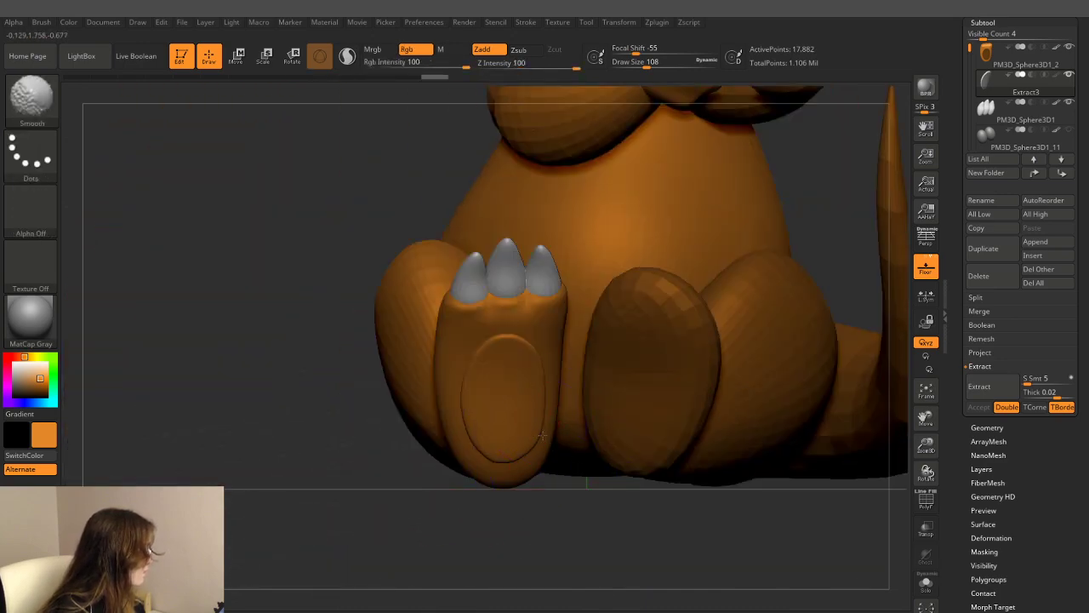
key("shift")
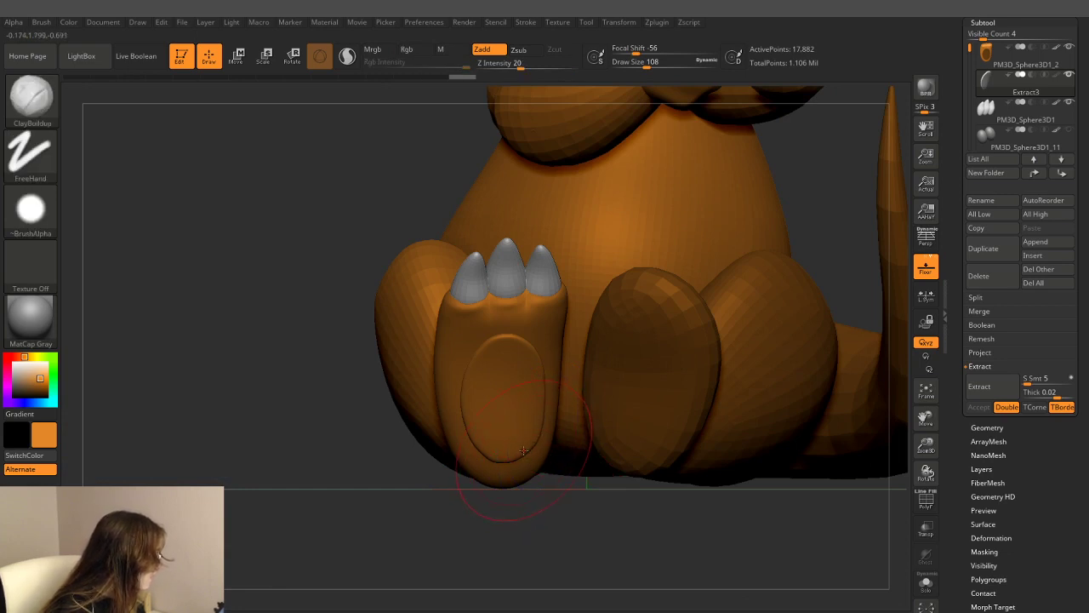
key("shift")
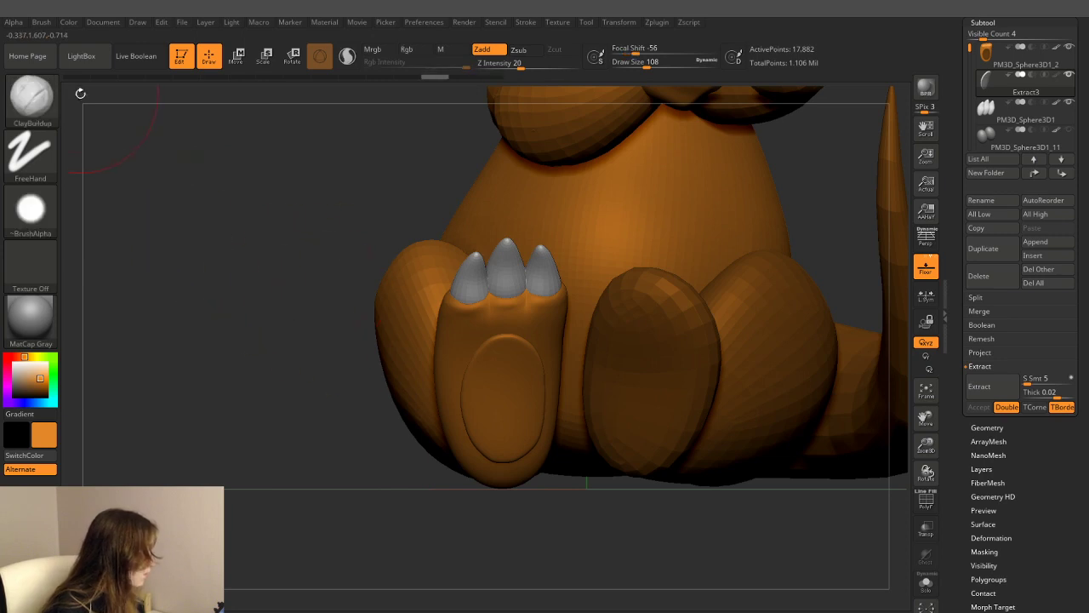
key("b")
key("m")
key("t")
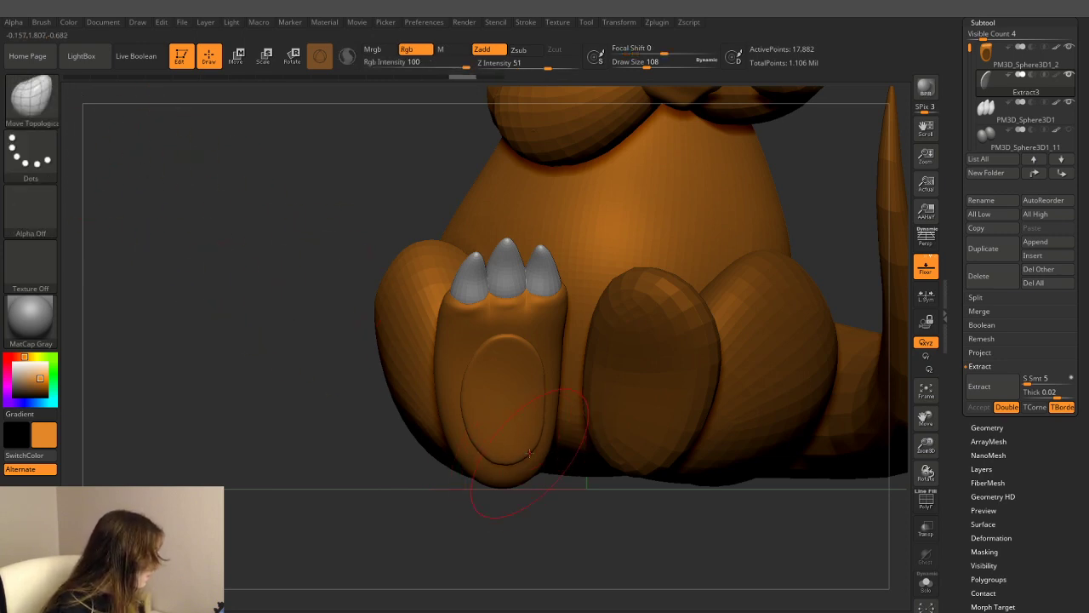
mouse_move(529, 453)
left_mouse_down()
mouse_move(585, 363)
mouse_move(476, 449)
left_mouse_up()
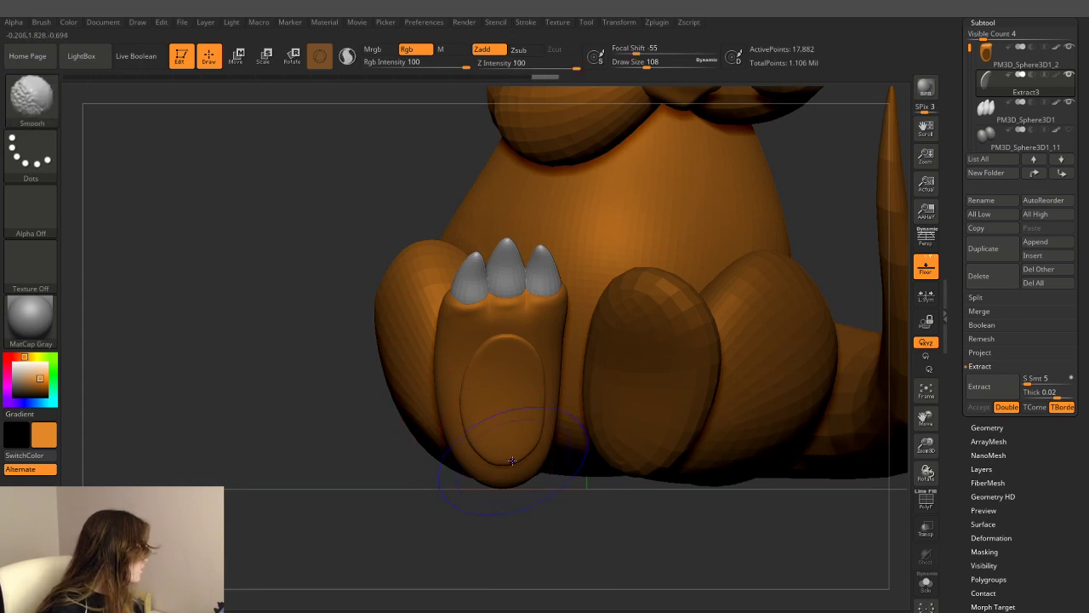
mouse_move(472, 442)
left_mouse_down()
mouse_move(406, 462)
mouse_move(339, 447)
left_mouse_up()
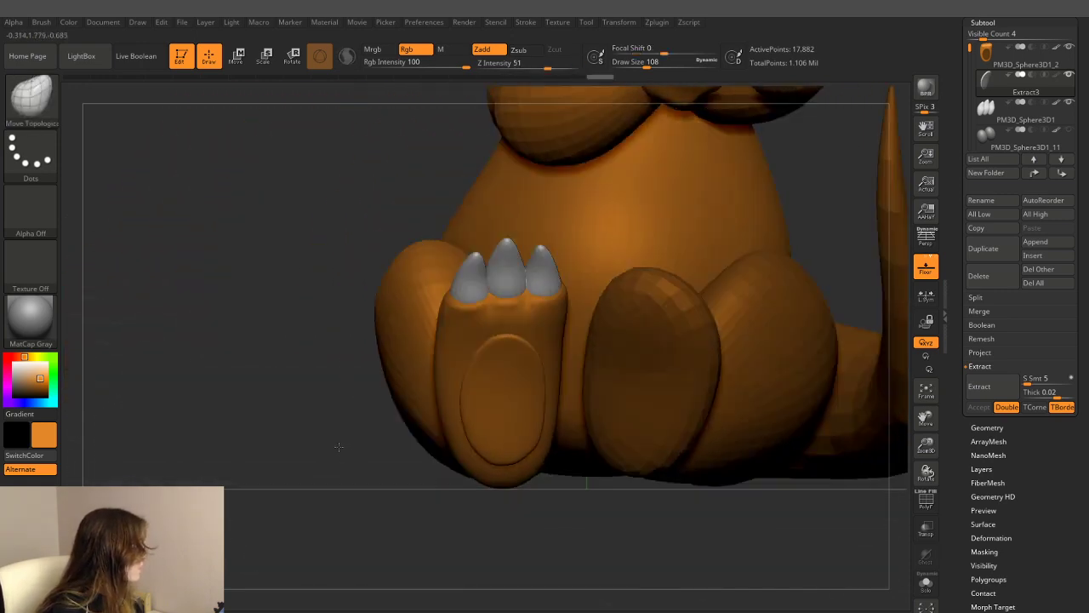
mouse_move(294, 364)
left_mouse_down()
mouse_move(250, 416)
mouse_move(264, 418)
left_mouse_up()
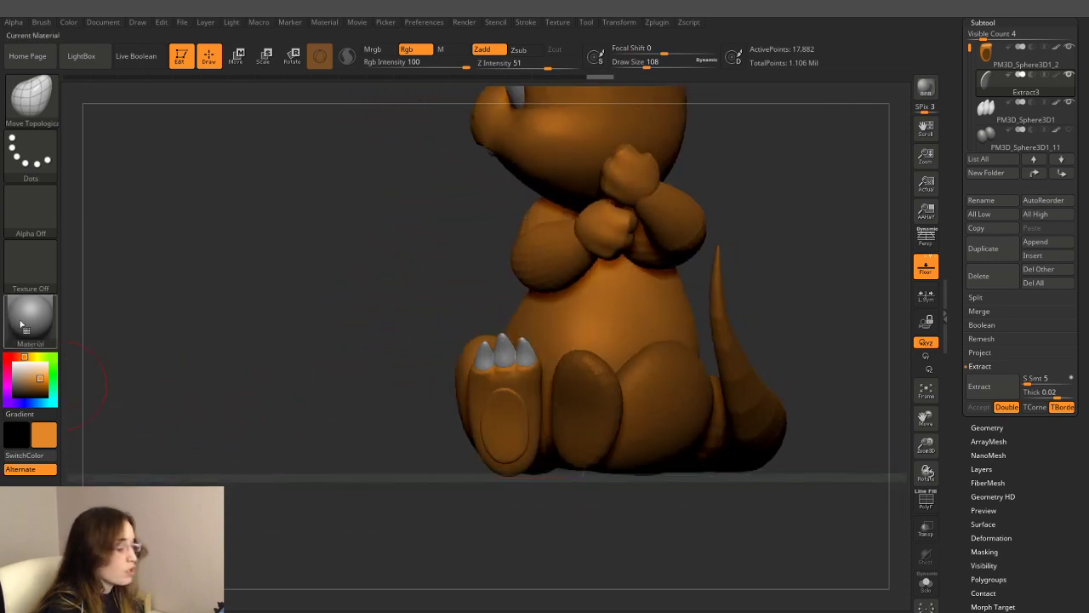
left_click(29, 373)
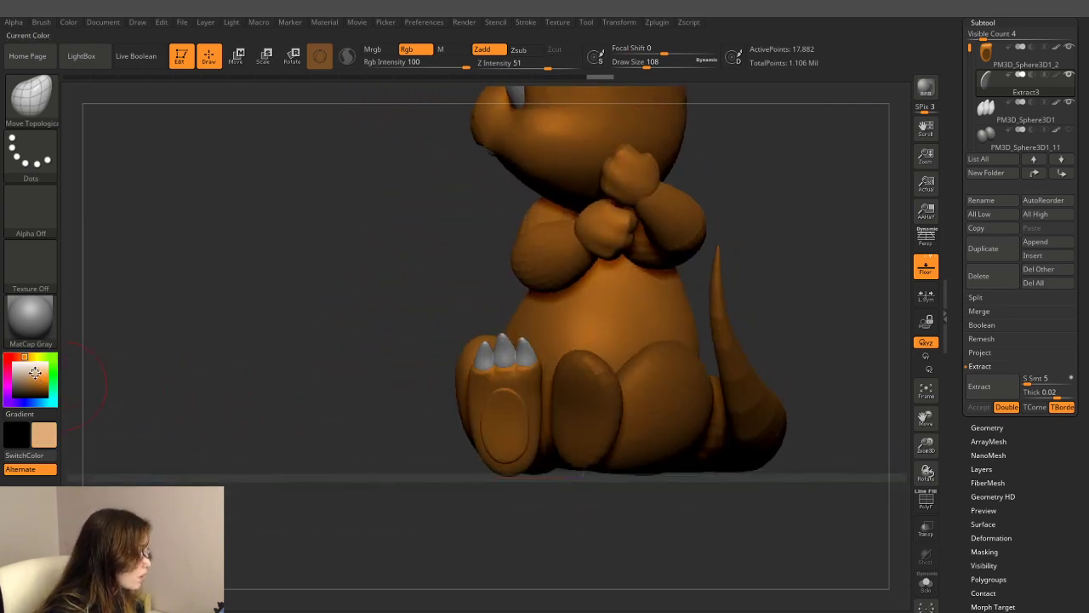
left_click_drag(35, 372, 41, 375)
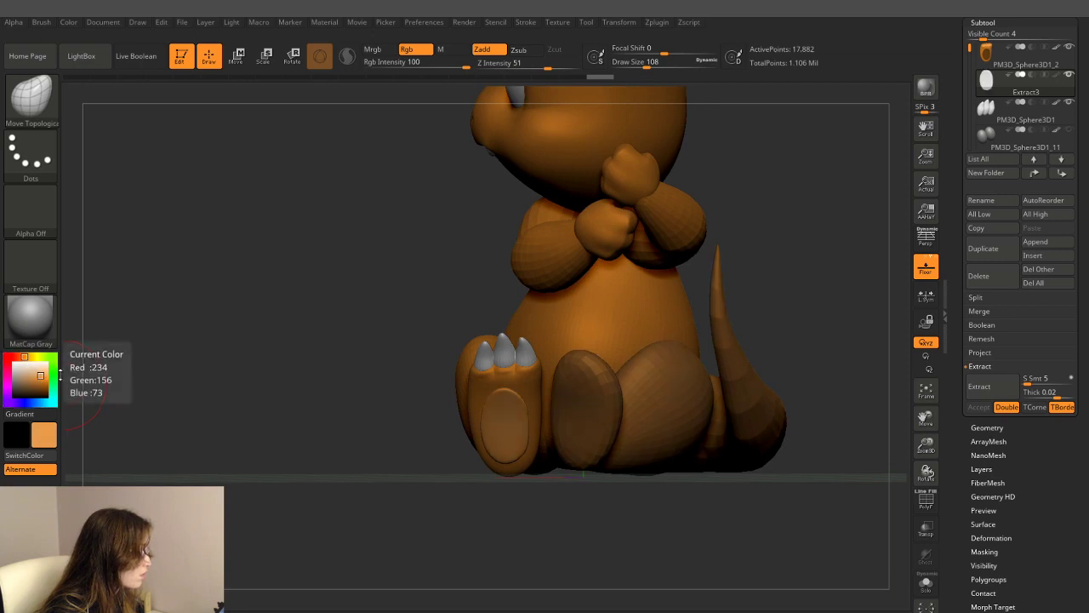
mouse_move(304, 347)
left_mouse_down()
mouse_move(276, 357)
mouse_move(245, 248)
left_mouse_up()
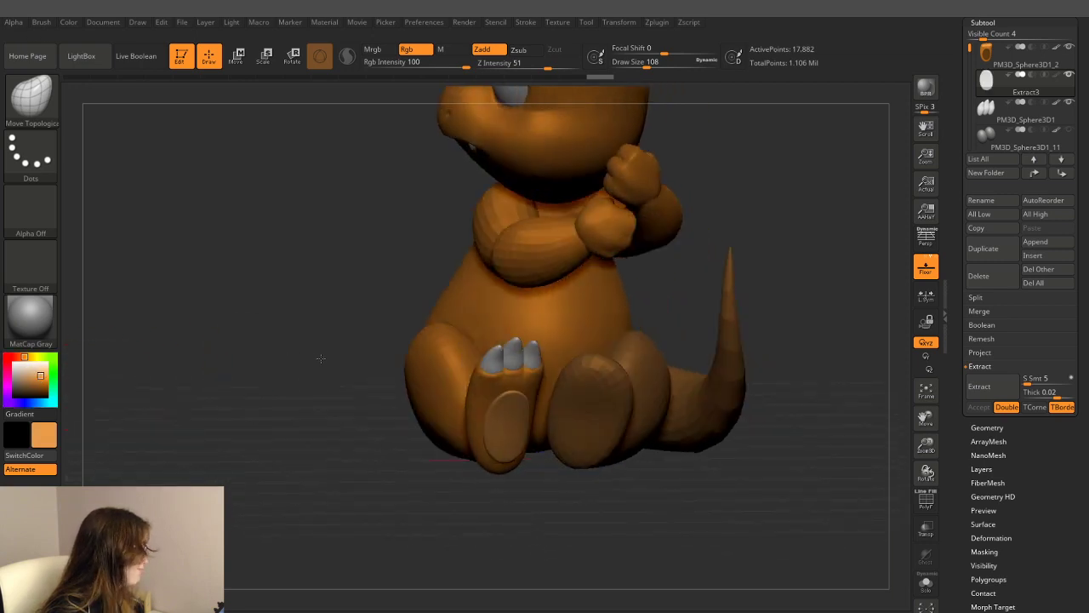
left_click(69, 23)
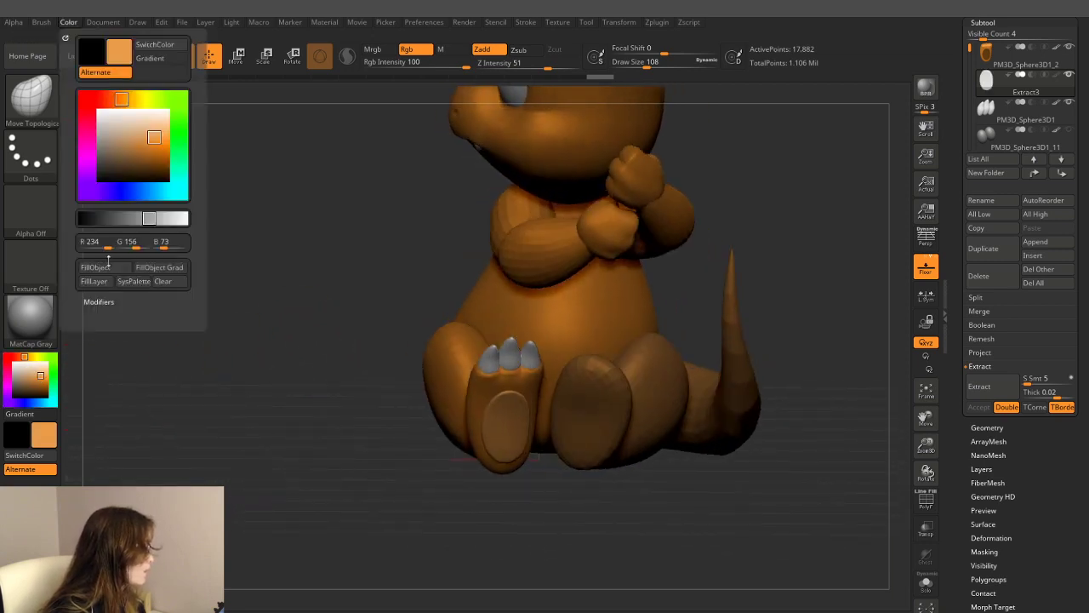
mouse_move(343, 368)
left_mouse_down()
mouse_move(355, 290)
mouse_move(903, 376)
left_mouse_up()
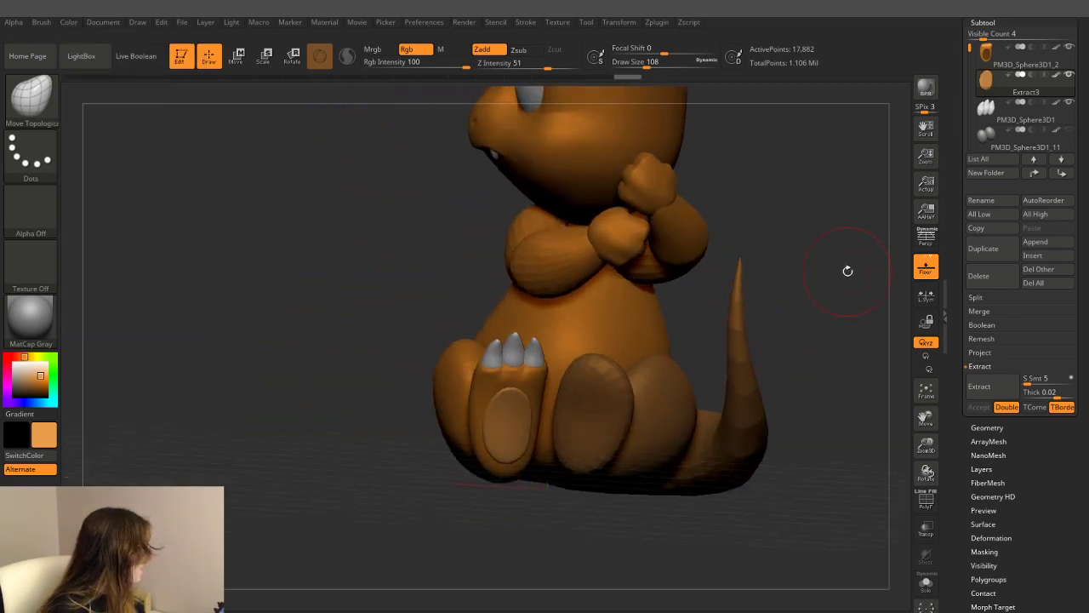
left_click_drag(847, 271, 810, 432)
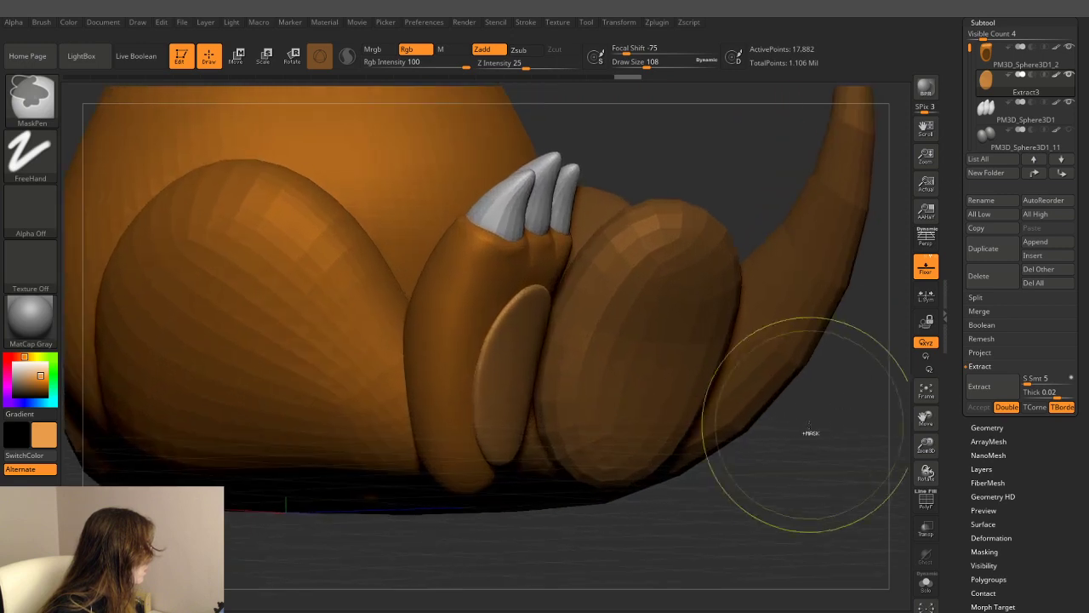
- Select PM3D_Sphere3D1_2, set Draw Size to 62, and orbit around the claws and foot
left_click(555, 255, "alt")
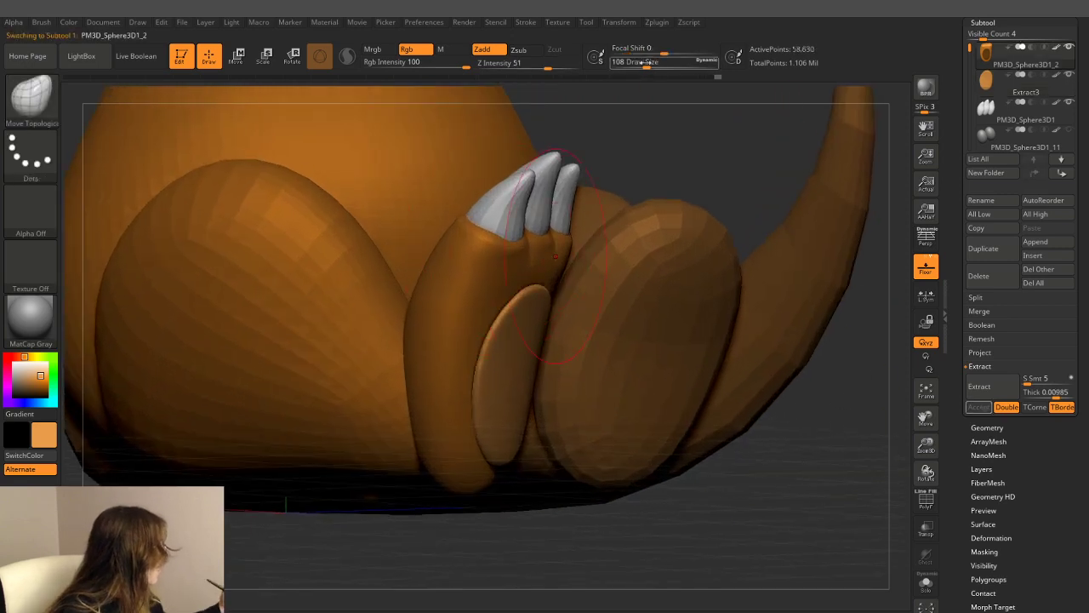
left_click_drag(648, 62, 638, 62)
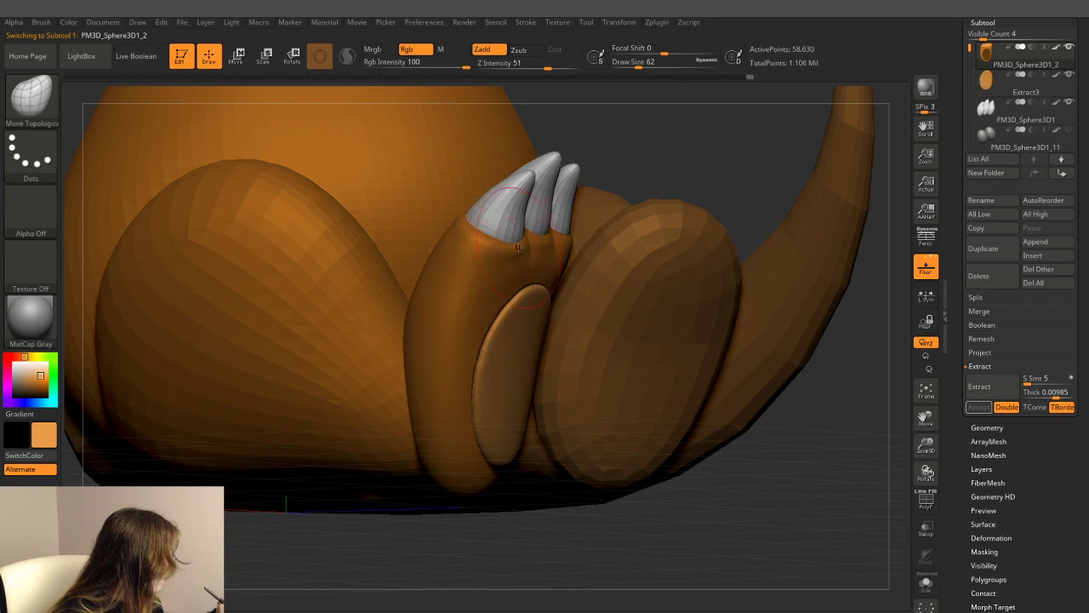
mouse_move(681, 161)
left_mouse_down()
mouse_move(693, 144)
mouse_move(611, 177)
mouse_move(707, 181)
mouse_move(607, 208)
left_mouse_up()
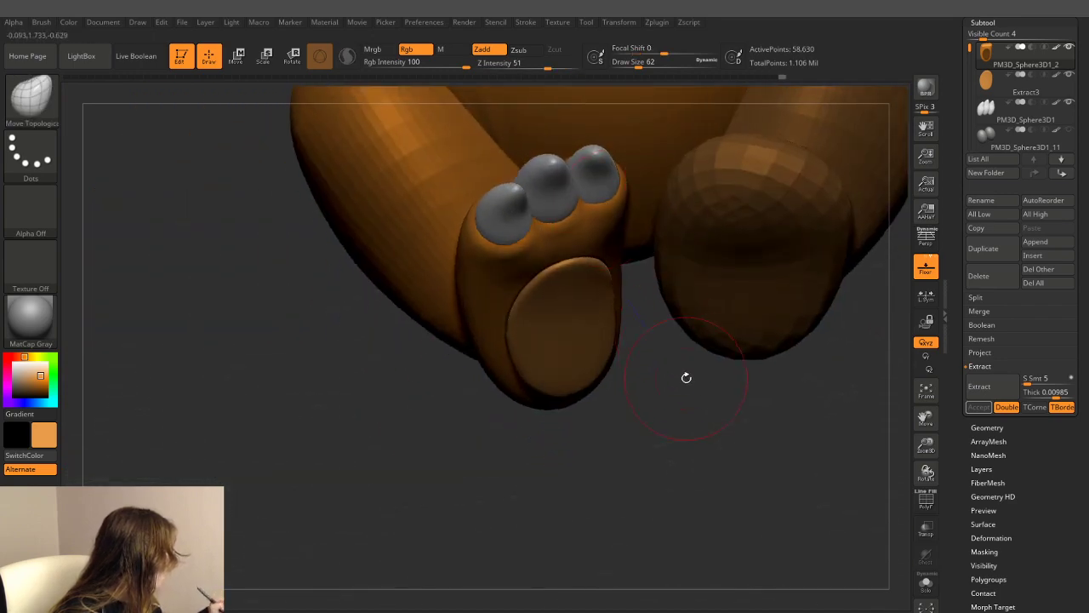
mouse_move(686, 376)
left_mouse_down()
mouse_move(748, 346)
mouse_move(717, 328)
left_mouse_up()
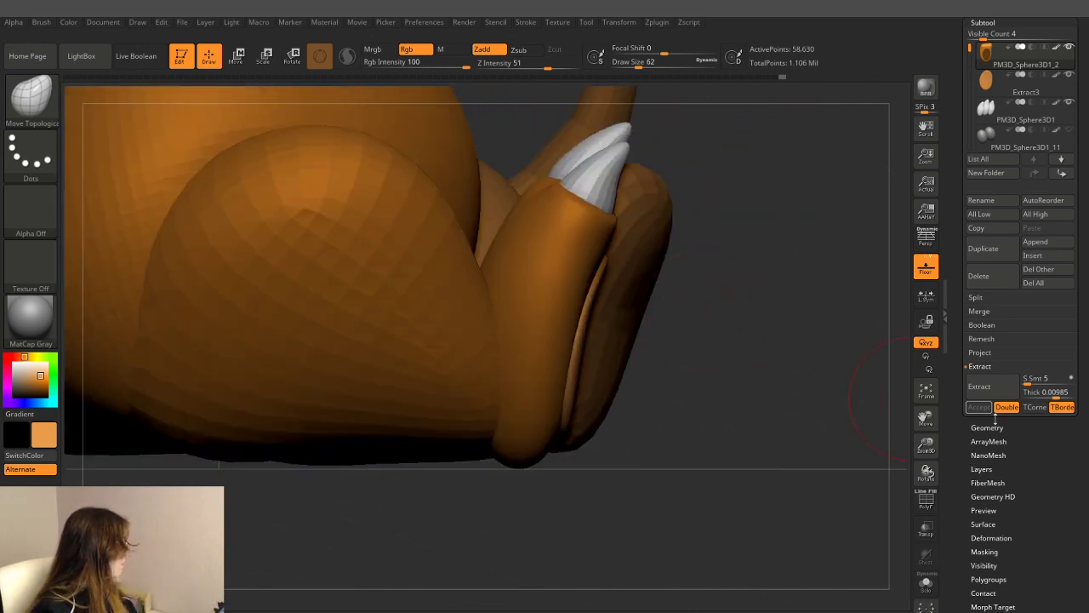
- Browse the Subtool list and make PM3D_Sphere3D1_2 the active subtool
scroll(1085, 357, "up", 2)
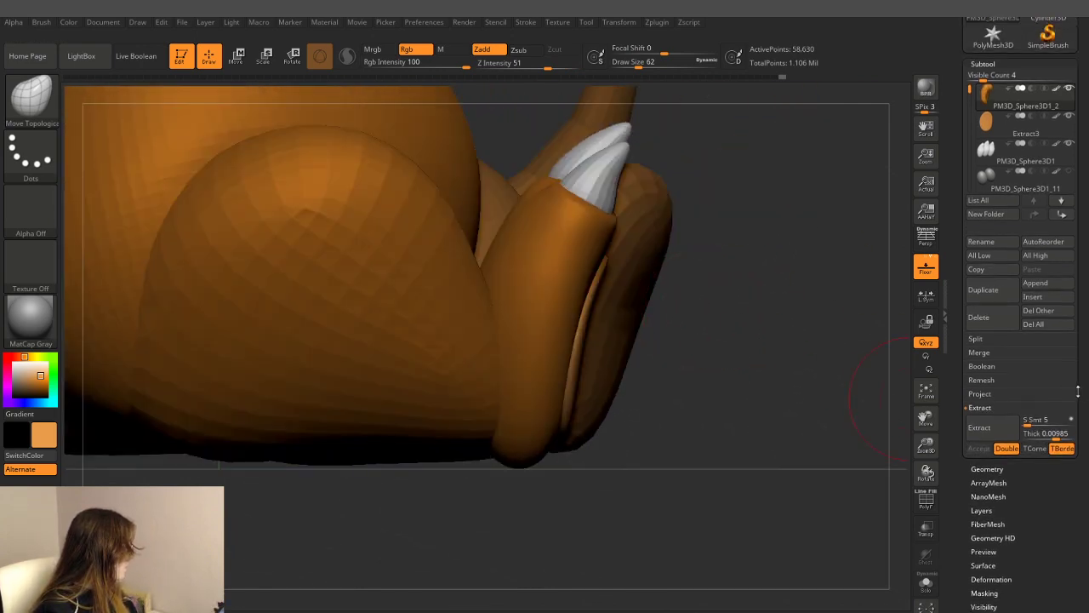
scroll(1084, 357, "up", 2)
scroll(1085, 358, "up", 1)
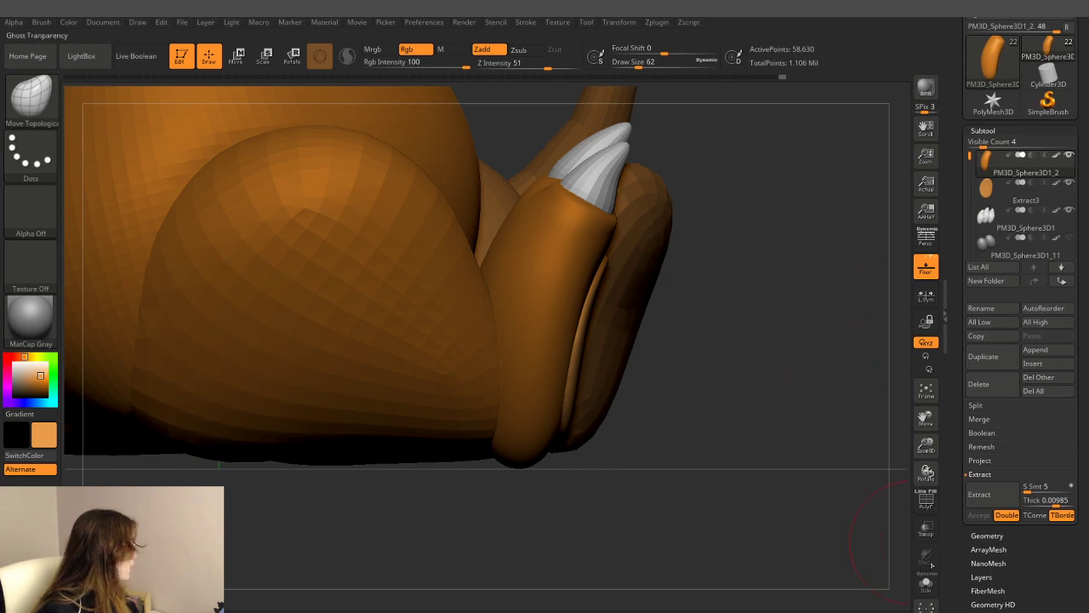
left_click(987, 535)
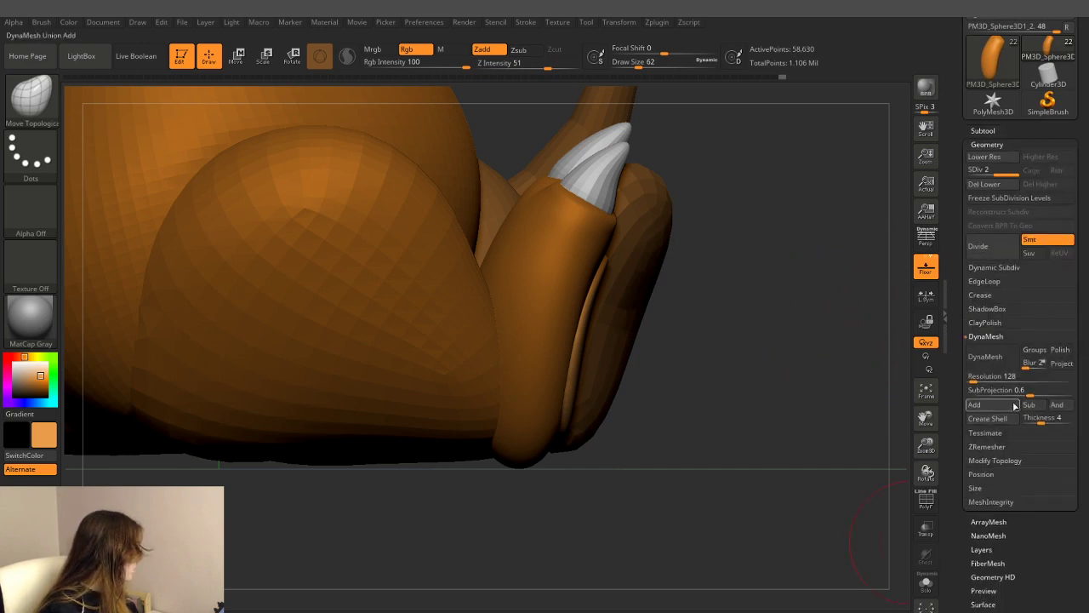
left_click(985, 131)
mouse_move(987, 159)
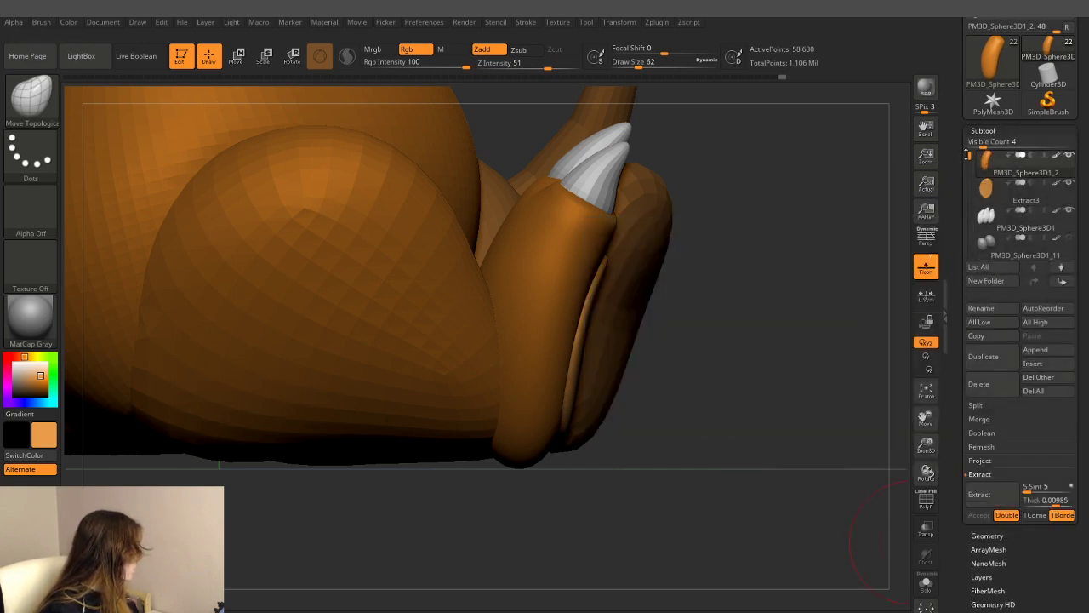
scroll(991, 162, "down", 1)
scroll(987, 165, "up", 2)
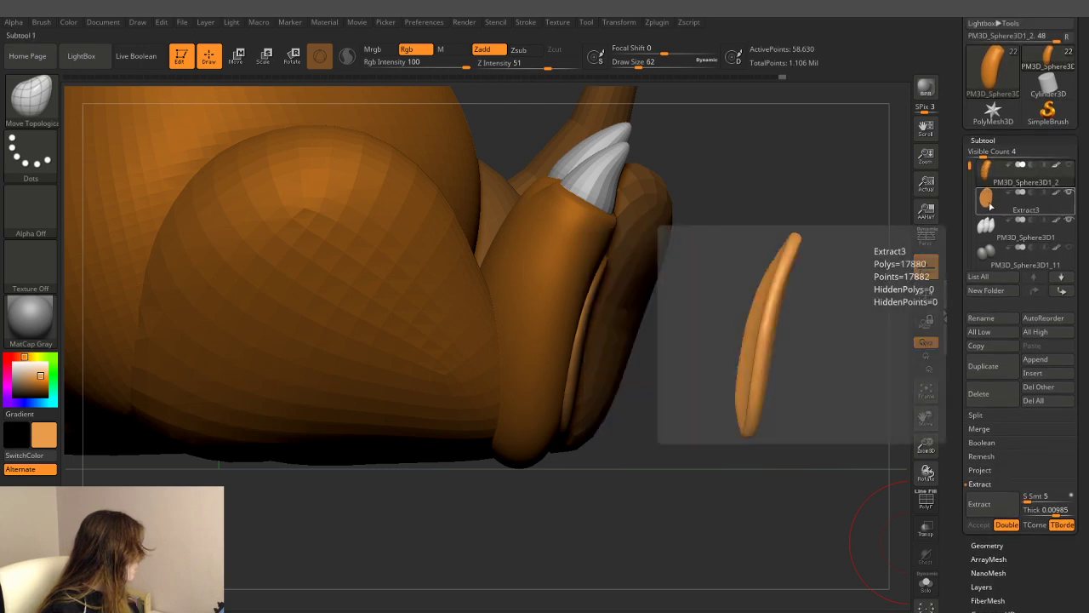
left_click(987, 199)
left_click(987, 201)
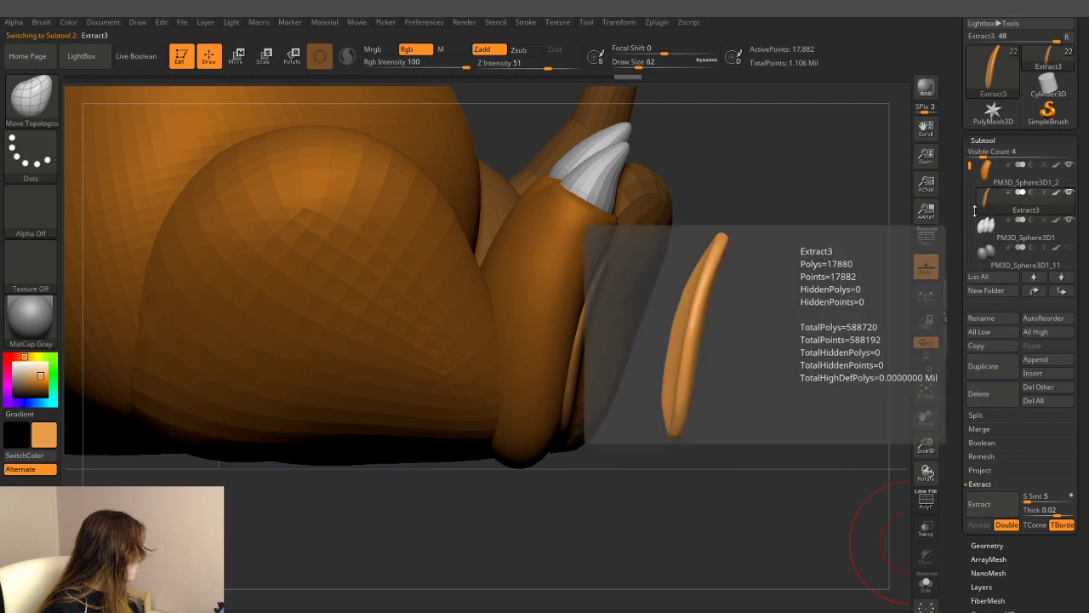
left_click(989, 179)
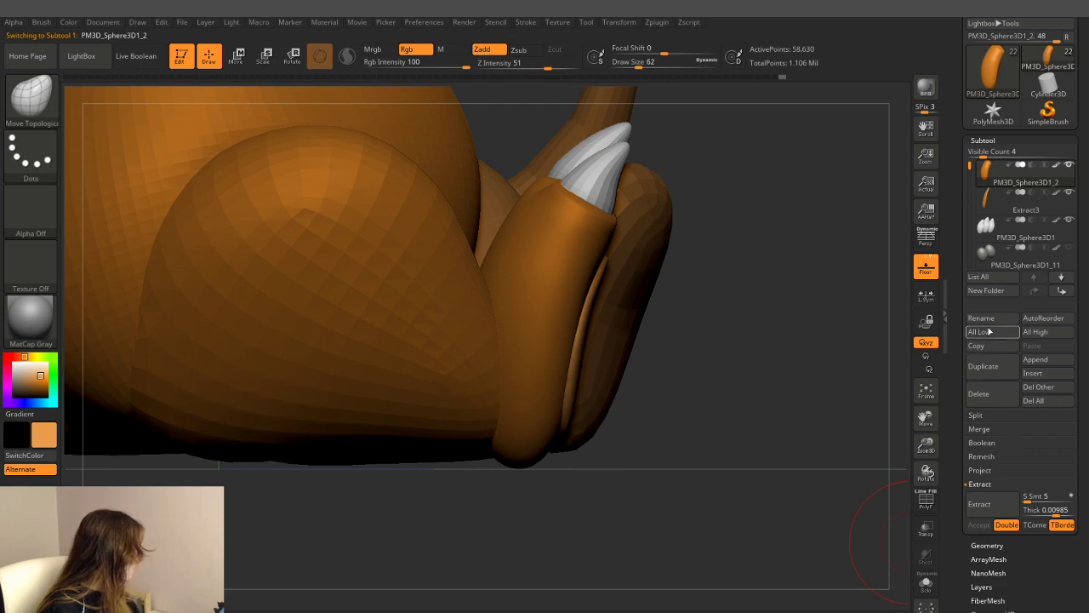
- Run MergeDown twice, confirming each, to fold Extract3 and the claws into PM3D_Sphere3D1_2
left_click(980, 428)
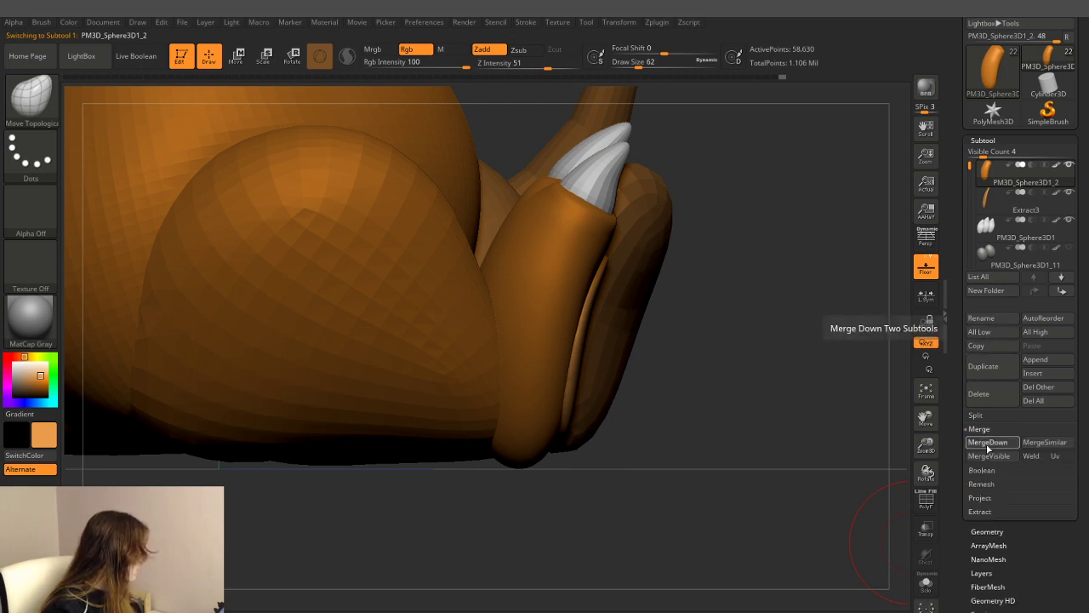
left_click(988, 444)
left_click(889, 471)
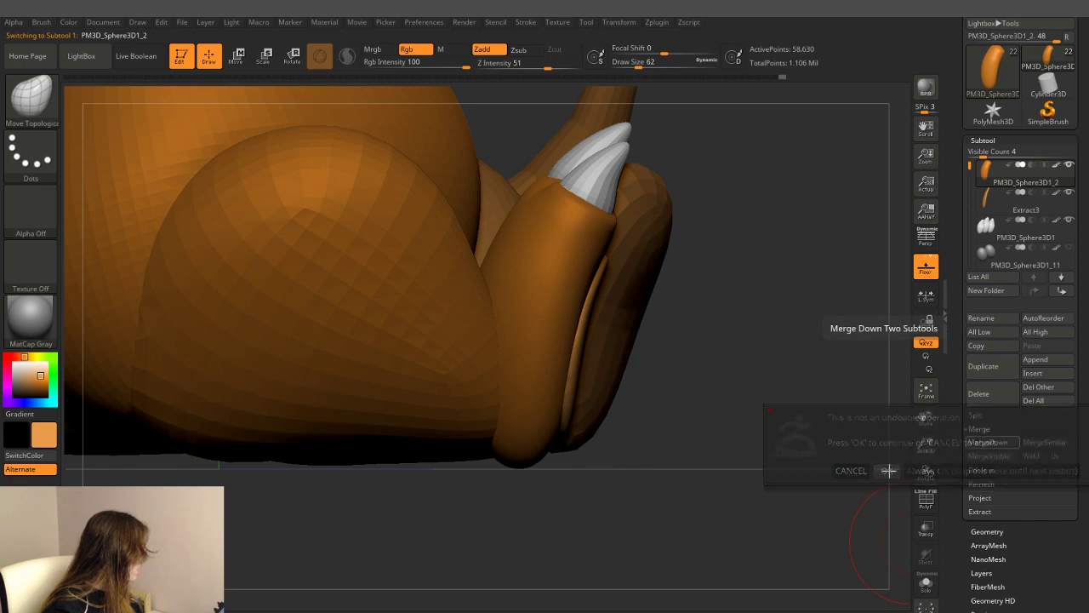
left_click(988, 444)
left_click(888, 472)
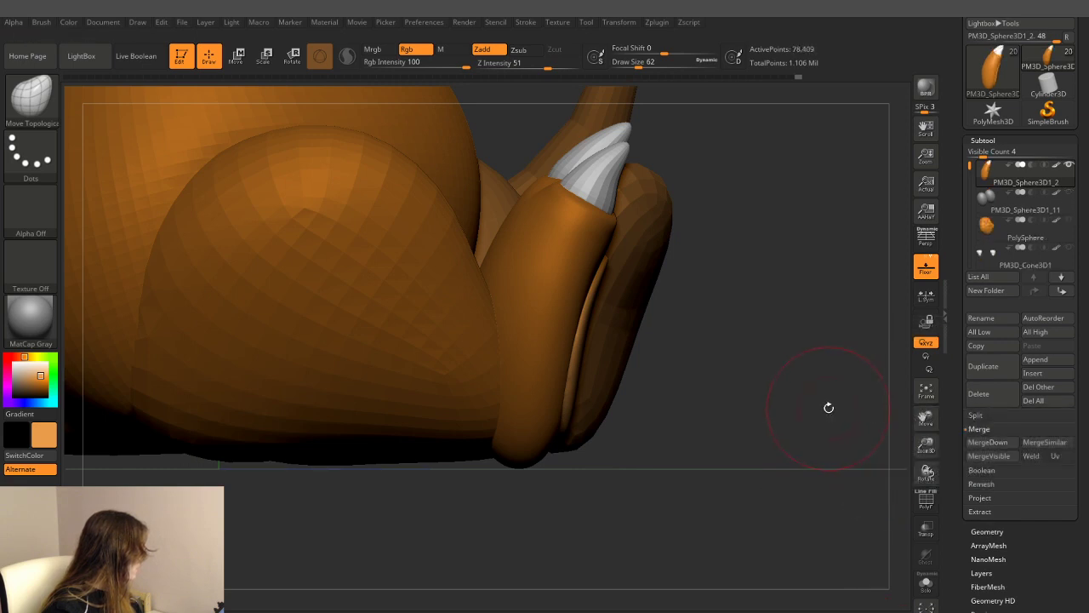
left_click_drag(826, 409, 766, 404, "shift")
- Select the PM3D_Sphere3D1_14 subtool and expand the Deformation options
left_click_drag(647, 491, 567, 479, "alt")
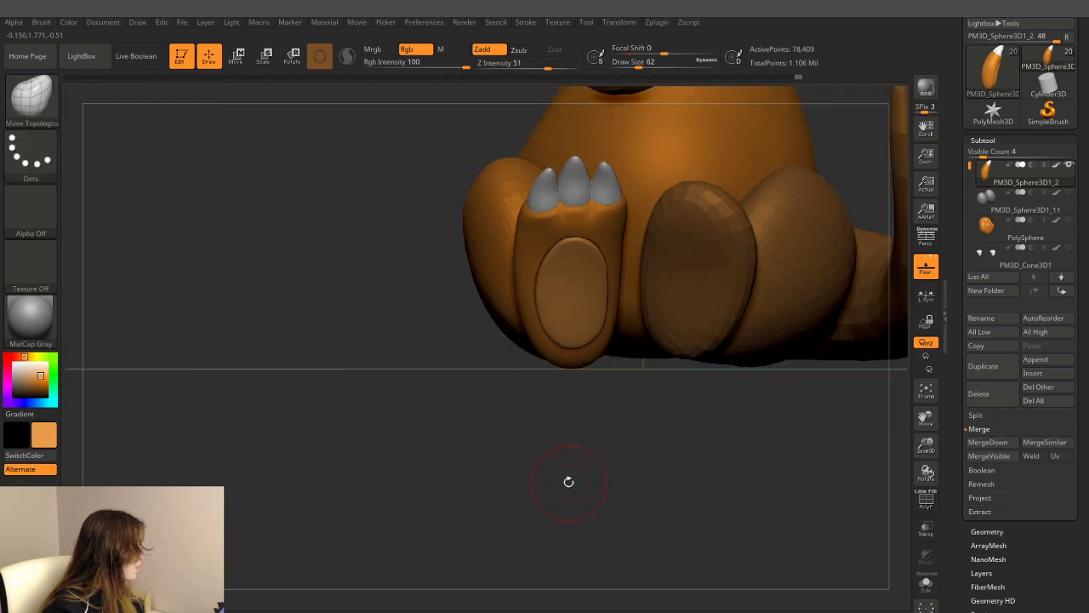
mouse_move(440, 393)
left_mouse_down()
mouse_move(482, 442)
mouse_move(527, 439)
left_mouse_up()
left_click(893, 411, "alt")
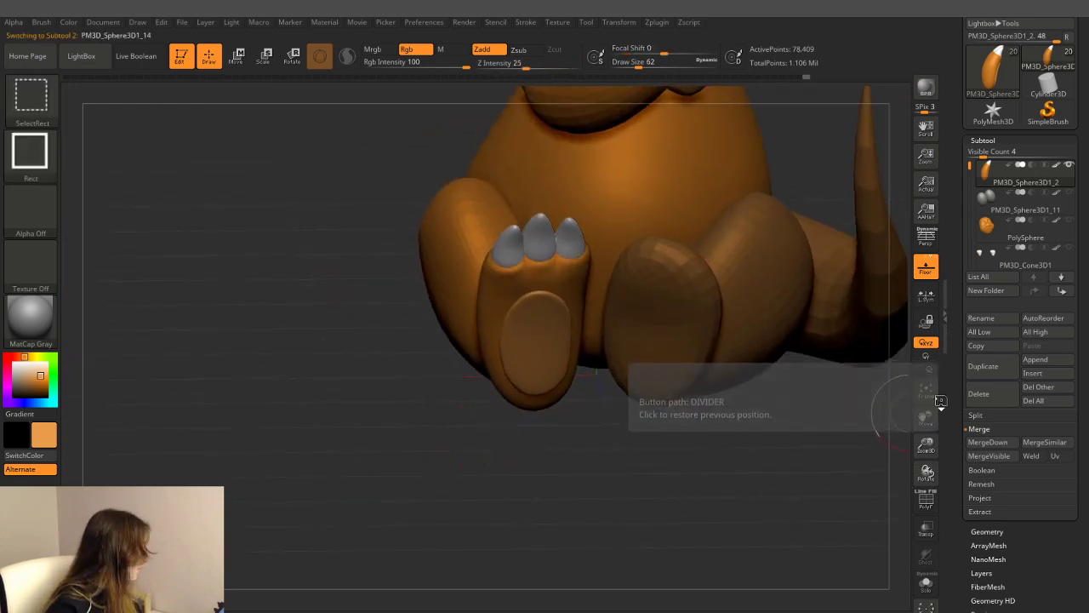
scroll(1018, 502, "down", 2)
scroll(1018, 498, "down", 2)
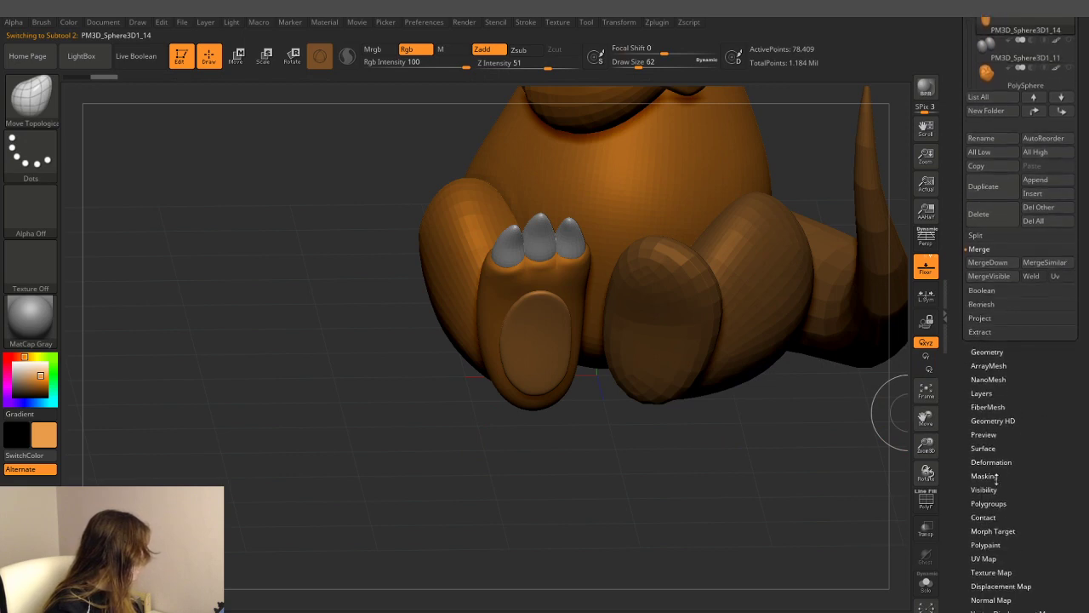
scroll(1025, 509, "down", 1)
scroll(1017, 498, "down", 1)
left_click(989, 400)
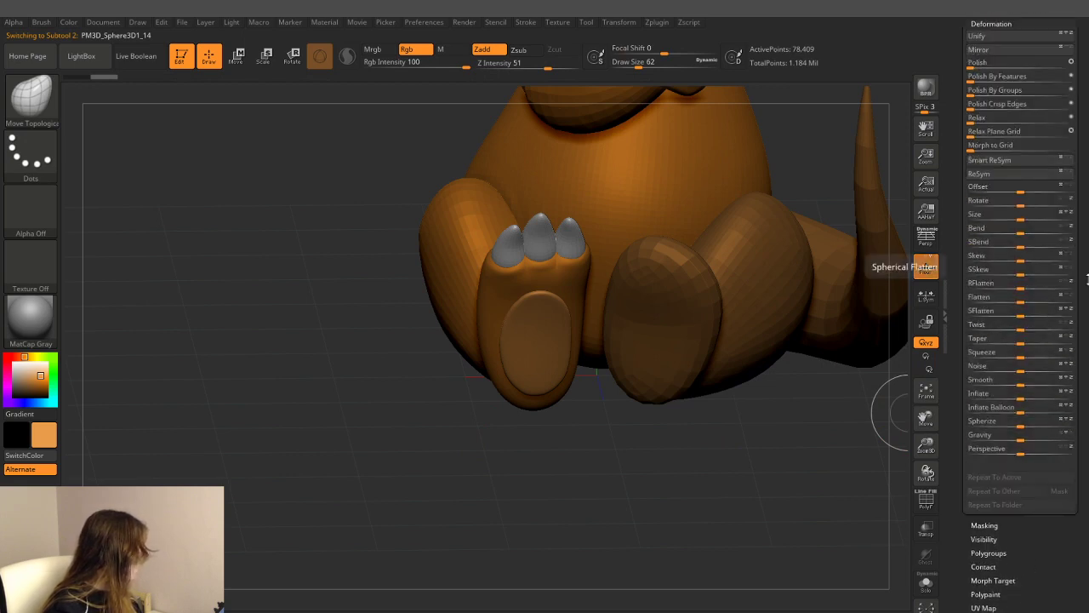
- Bring up the Transpose scale gizmo and place it on the right foot's toes
left_click_drag(703, 432, 705, 445)
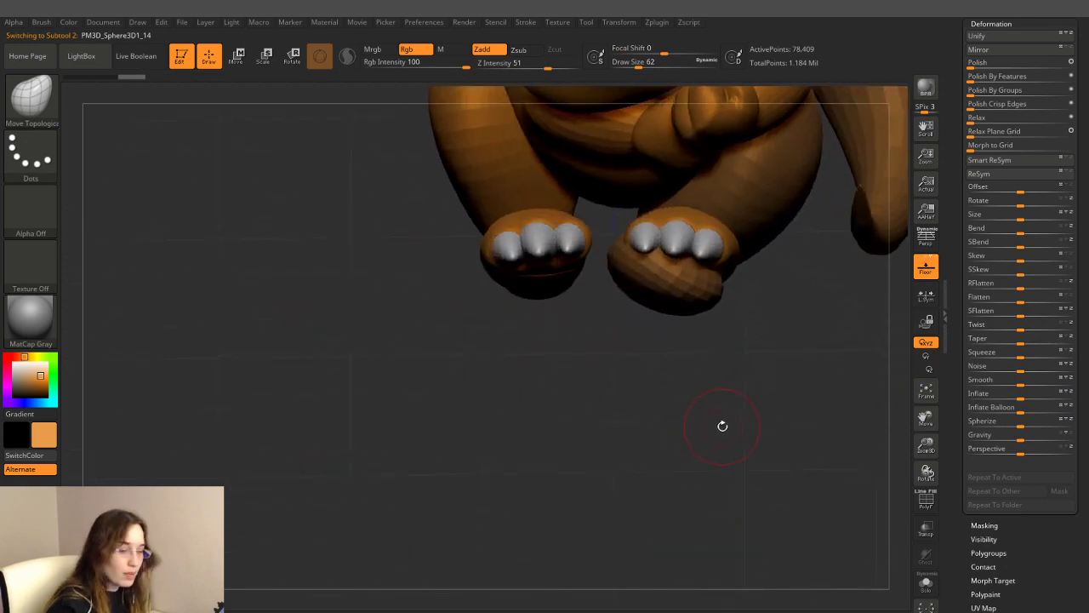
key("w")
key("e")
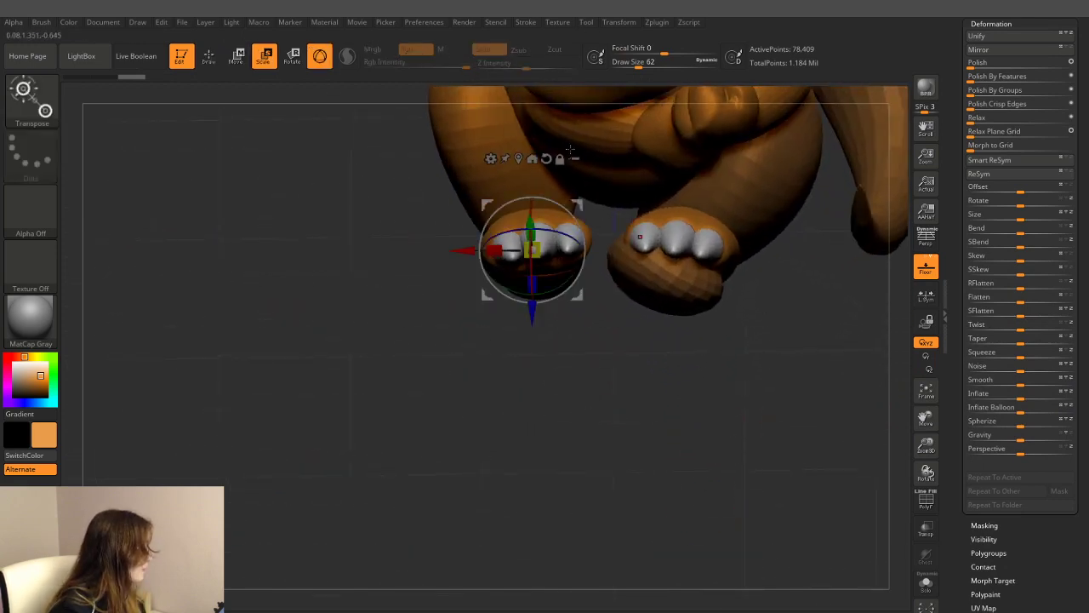
left_click(518, 159)
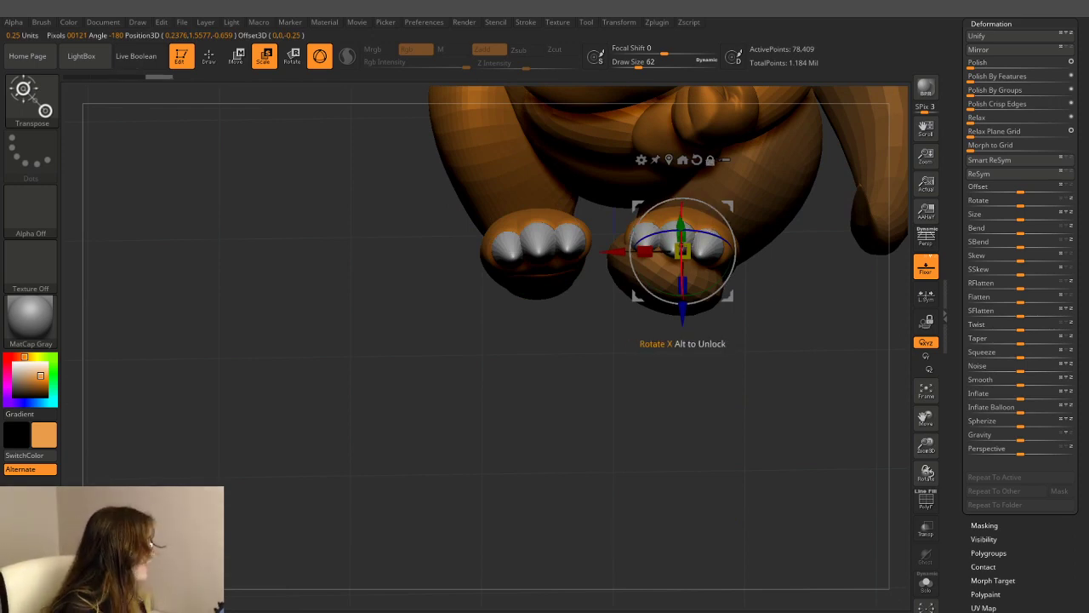
left_click_drag(810, 278, 745, 416, "alt")
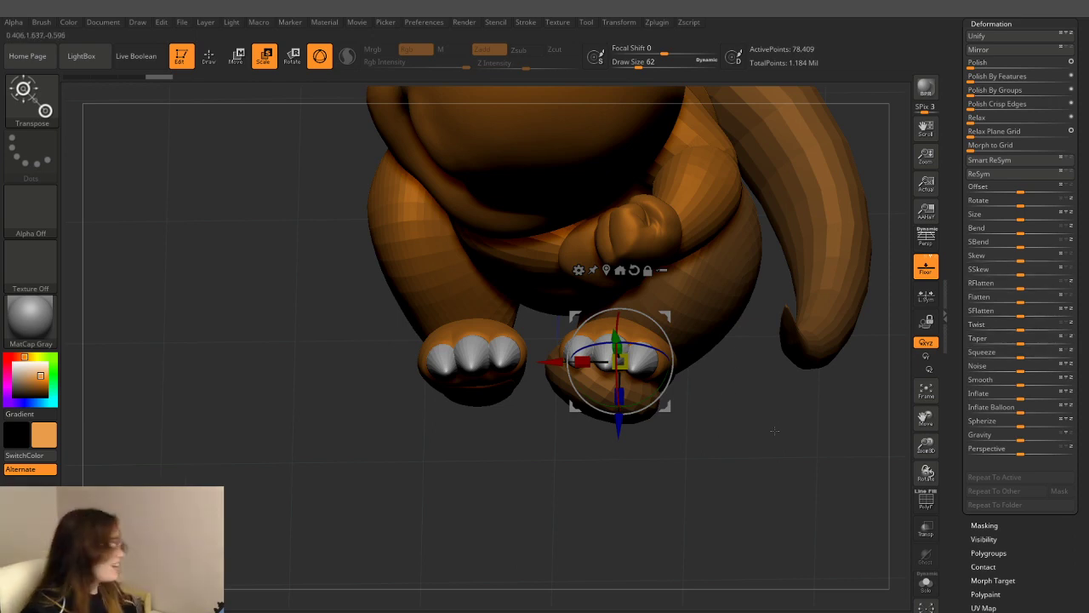
mouse_move(722, 433)
left_mouse_down()
mouse_move(716, 465)
mouse_move(712, 431)
left_mouse_up()
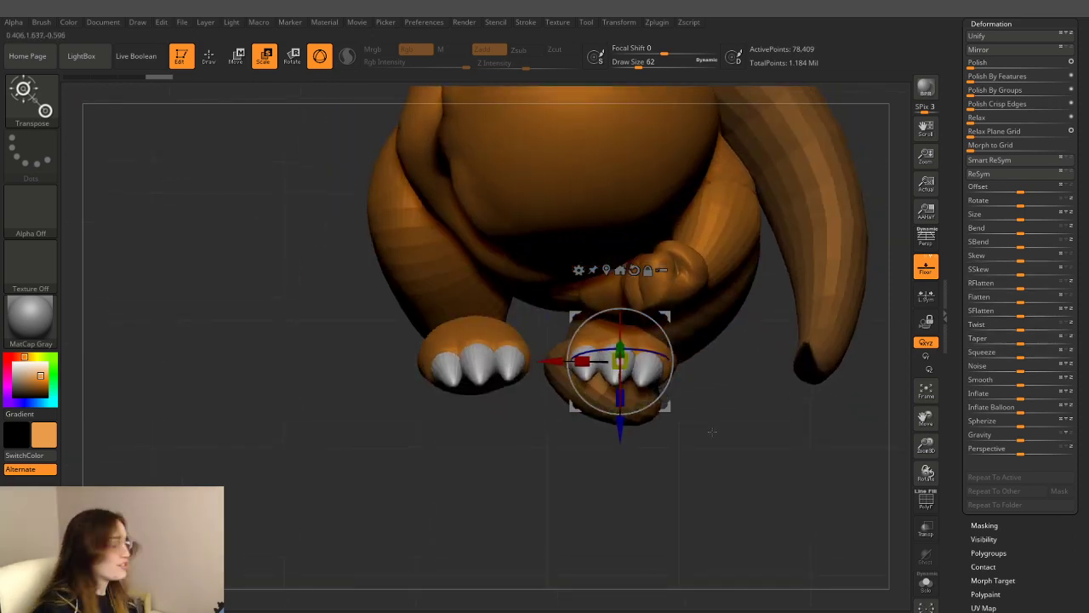
- Rotate the right foot about 17 degrees and move it down toward the other foot
scroll(685, 399, "up", 4)
mouse_move(672, 383)
left_mouse_down()
mouse_move(665, 338)
mouse_move(728, 375)
left_mouse_up()
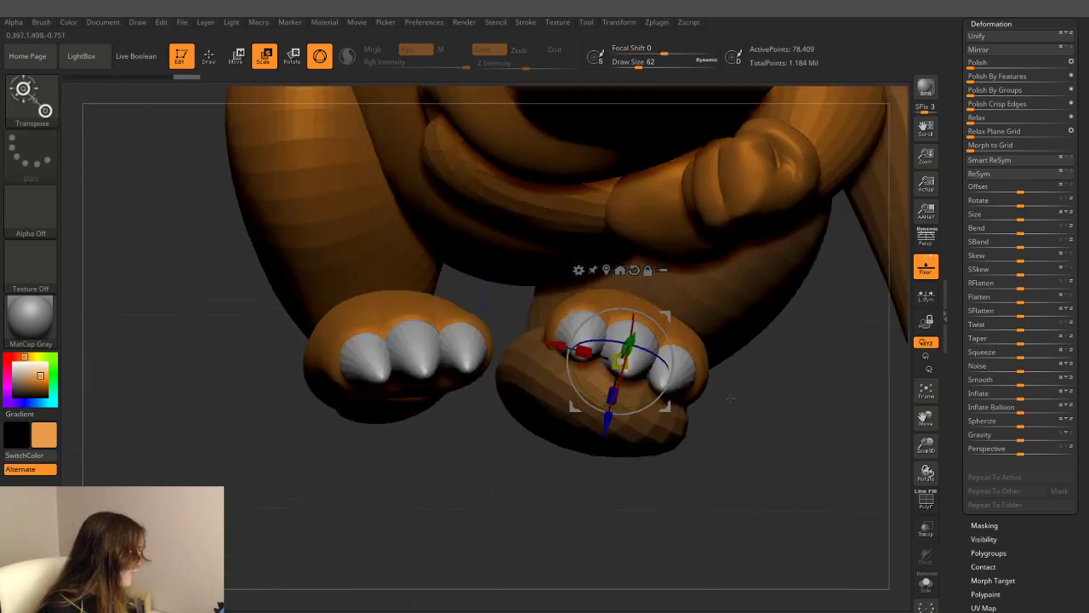
mouse_move(653, 390)
left_mouse_down()
mouse_move(634, 395)
mouse_move(669, 328)
mouse_move(724, 437)
left_mouse_up()
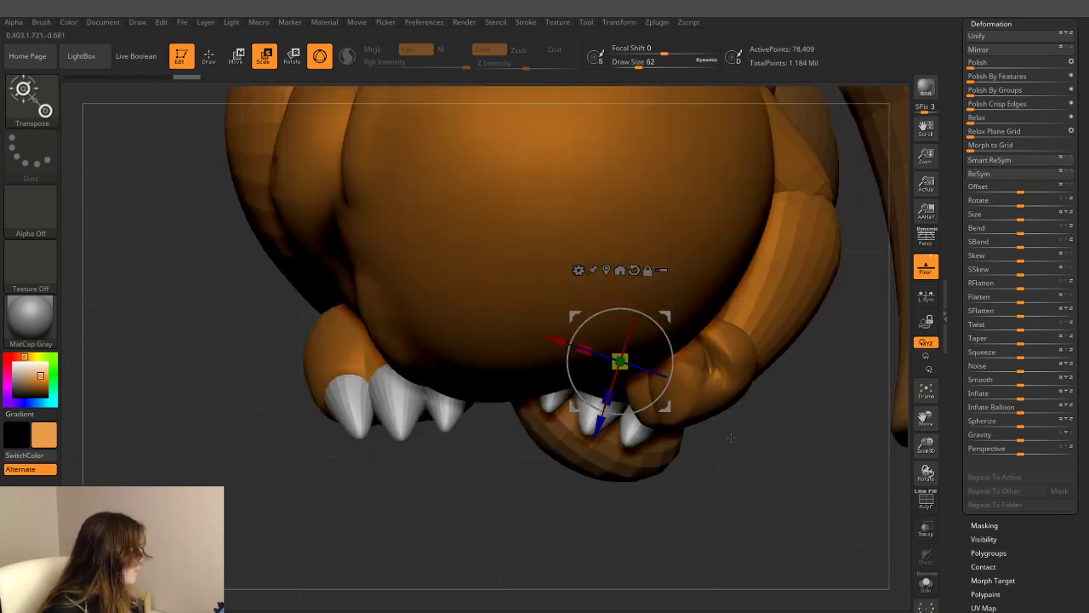
left_click_drag(667, 322, 653, 352)
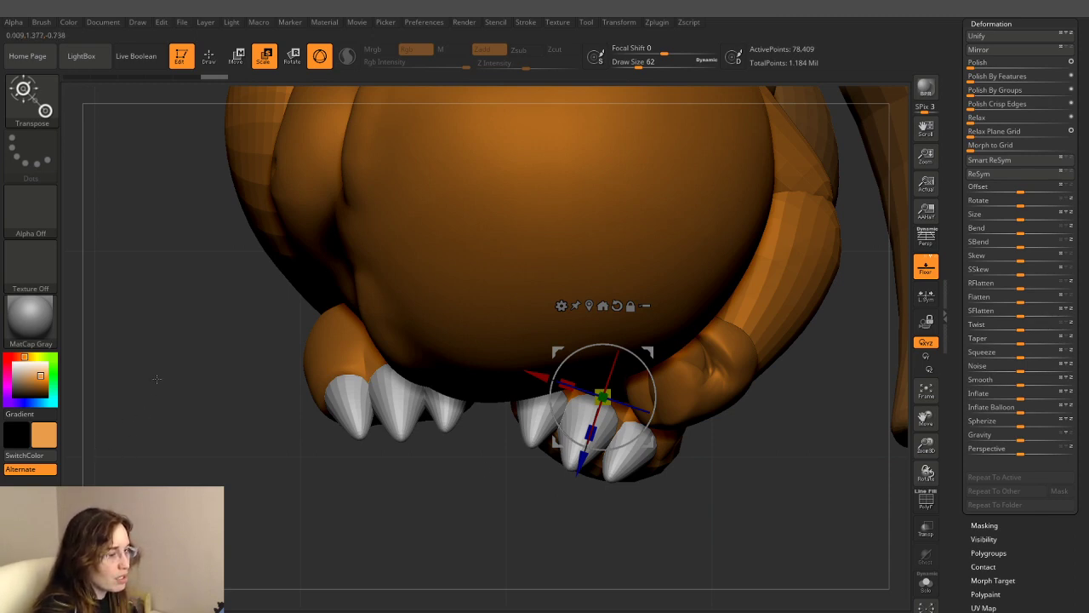
- Check the feet from several angles, then select the PM3D_Sphere3D1_1 subtool
left_click_drag(214, 473, 228, 329)
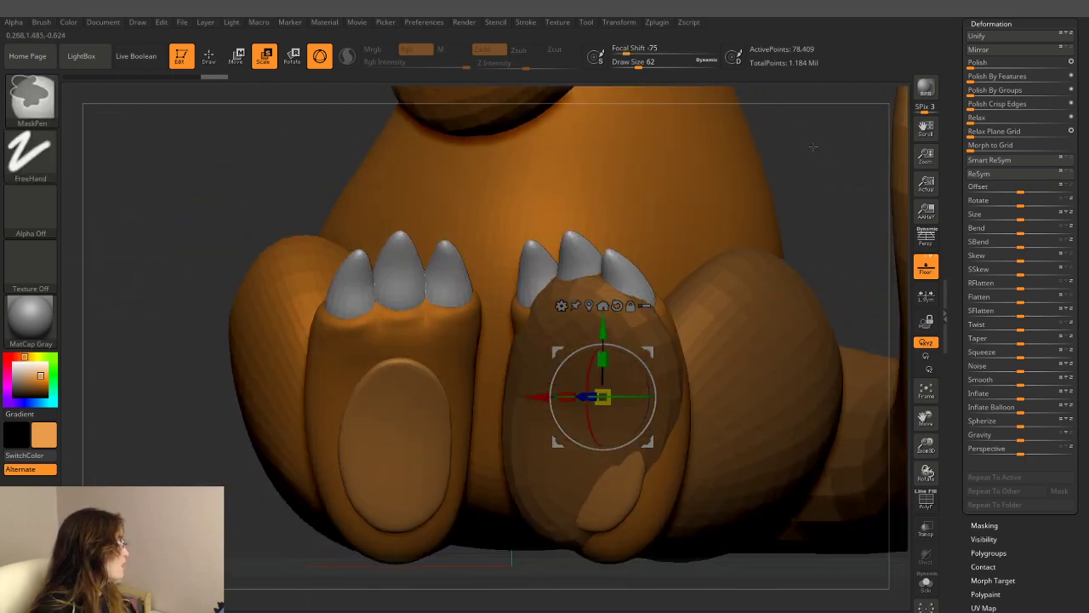
right_click_drag(814, 157, 792, 171, "ctrl")
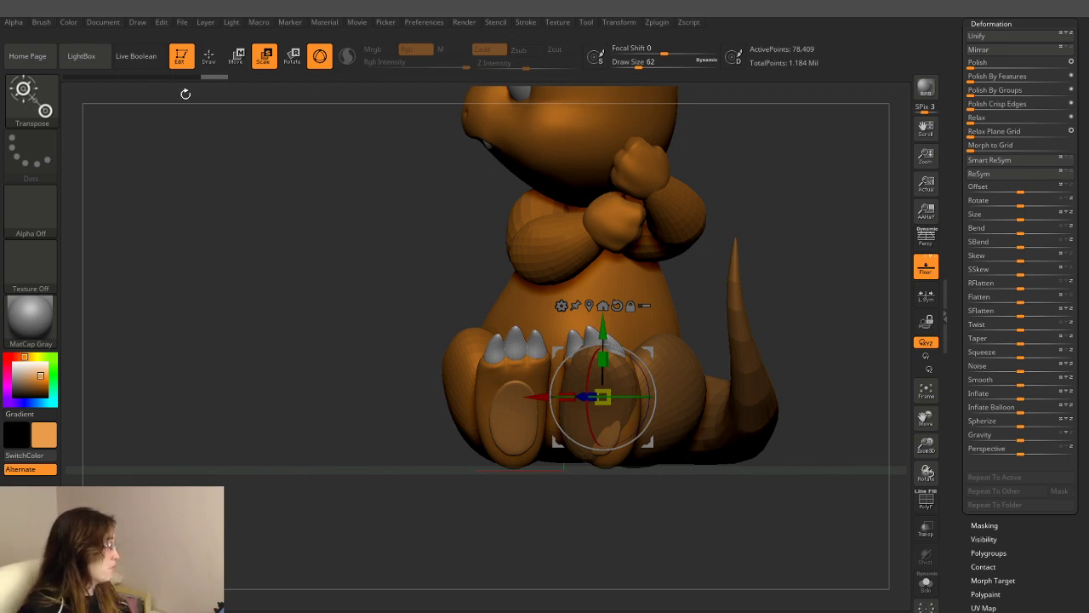
left_click_drag(185, 94, 374, 279)
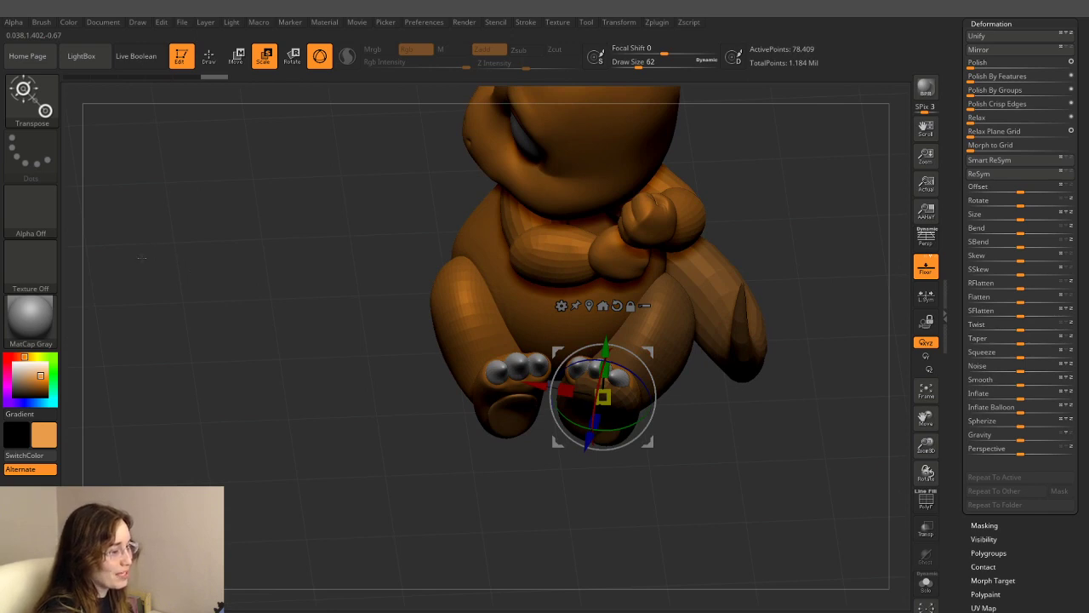
left_click_drag(176, 266, 181, 188)
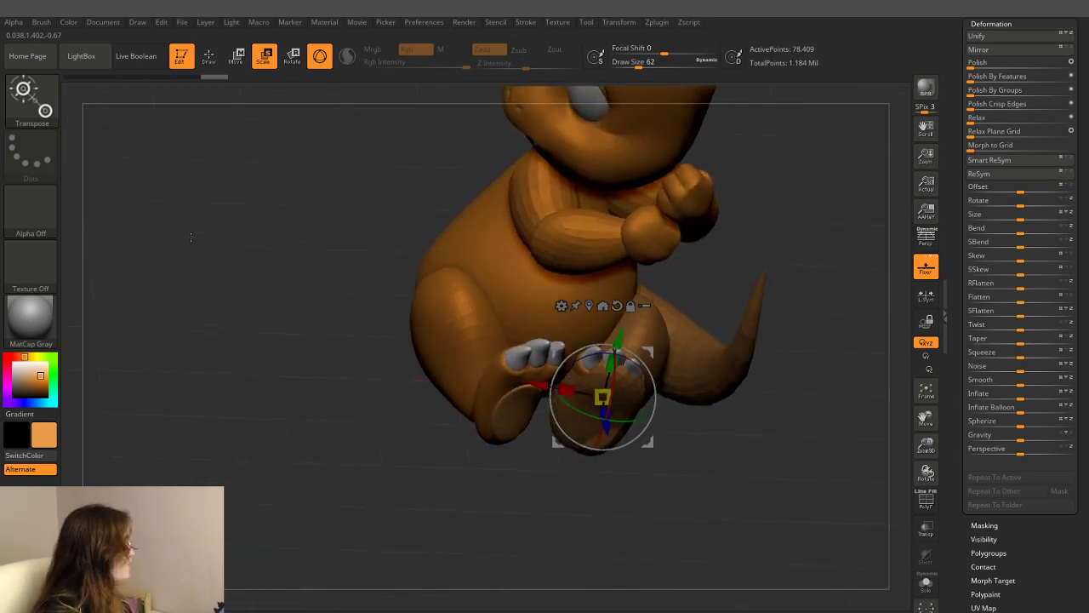
left_click_drag(296, 294, 553, 459, "alt")
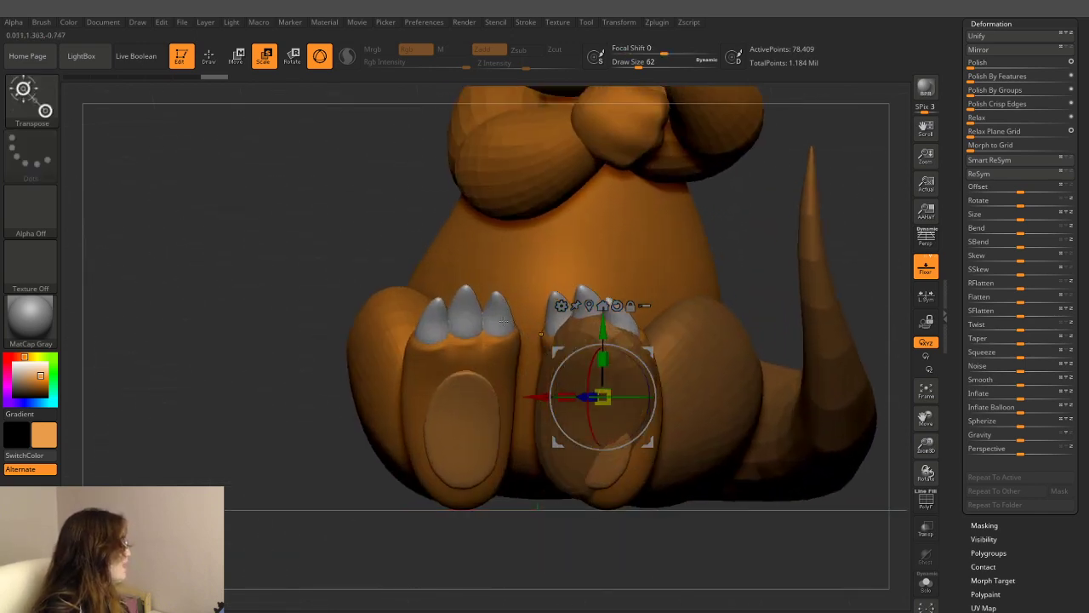
left_click(553, 460, "alt")
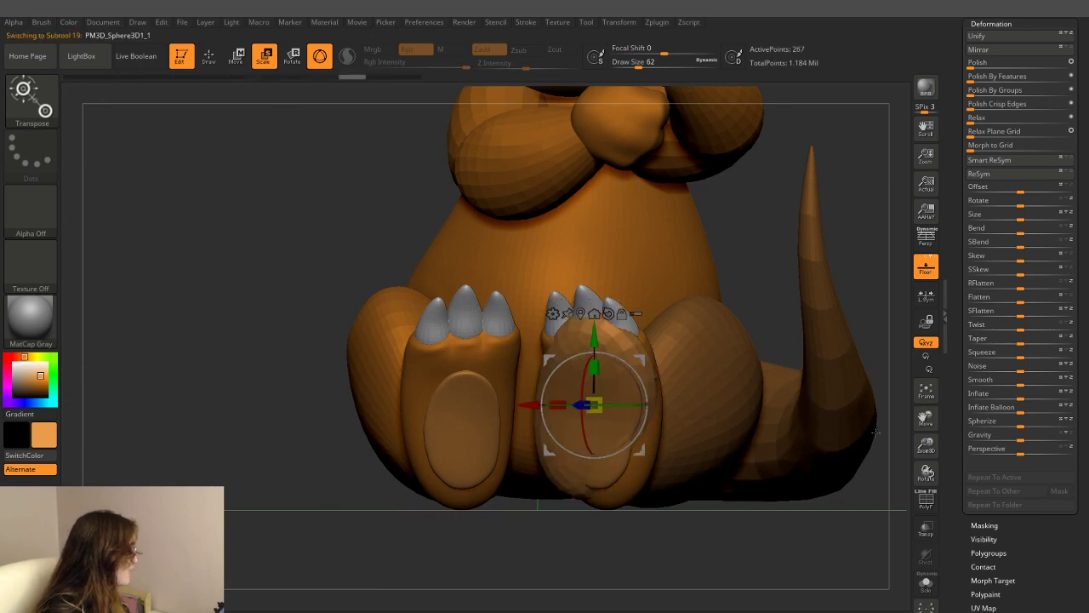
- Delete the active PM3D_Sphere3D1_1 subtool and confirm with OK
scroll(1012, 425, "up", 2)
scroll(1029, 298, "up", 2)
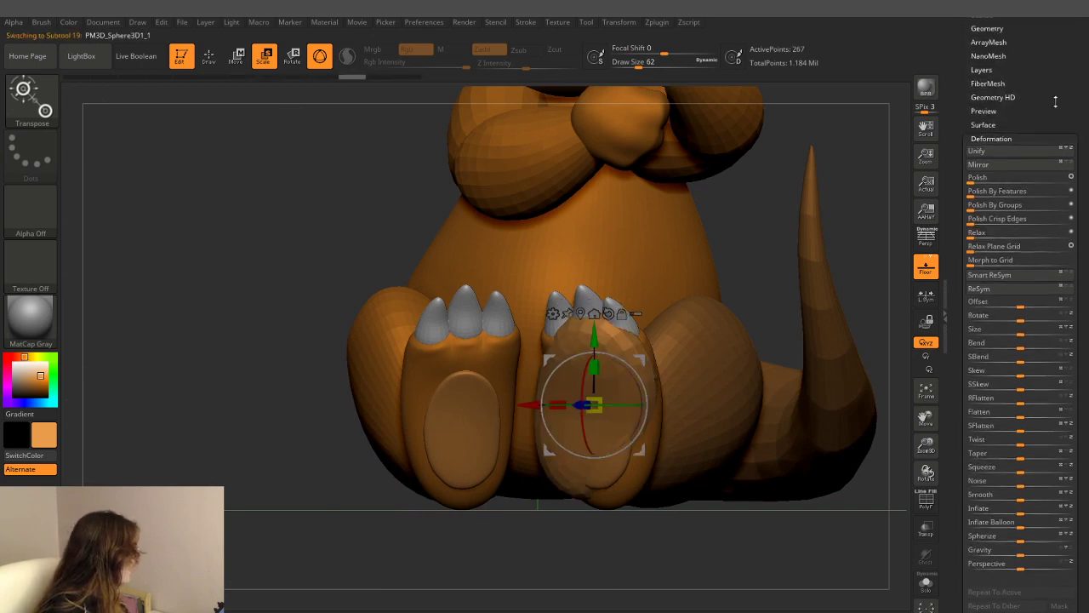
scroll(1047, 166, "up", 2)
left_click(983, 154)
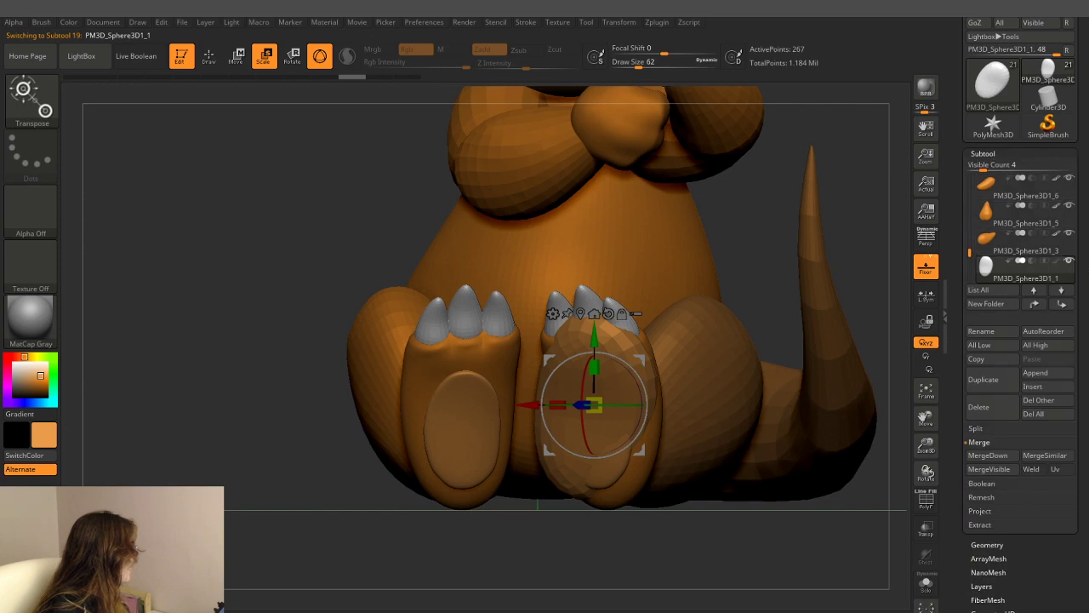
scroll(1074, 201, "down", 3)
scroll(1037, 457, "down", 1)
scroll(1077, 396, "up", 2)
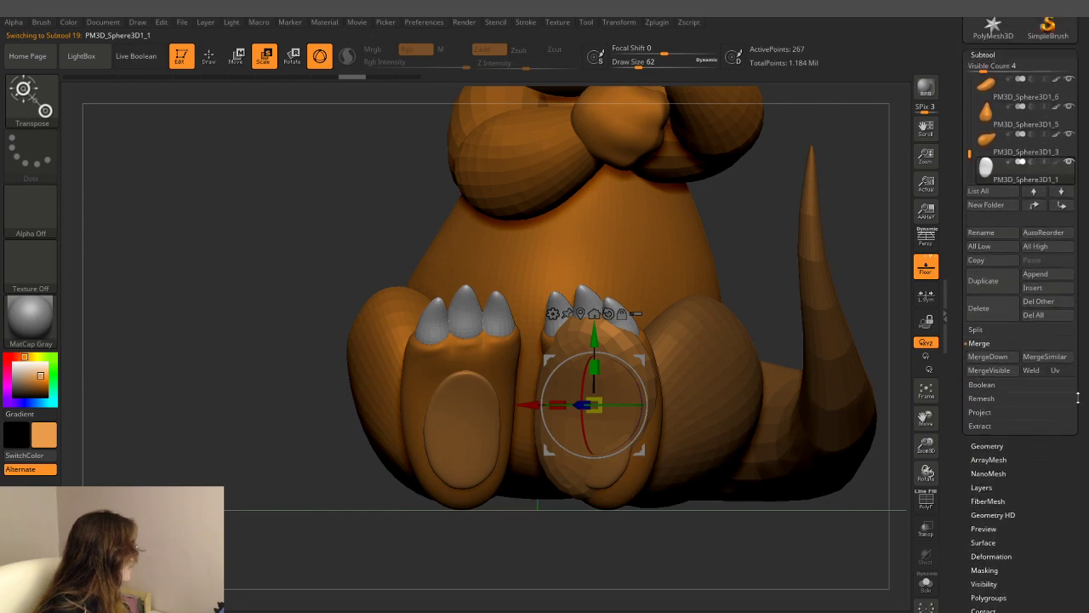
scroll(1077, 400, "up", 1)
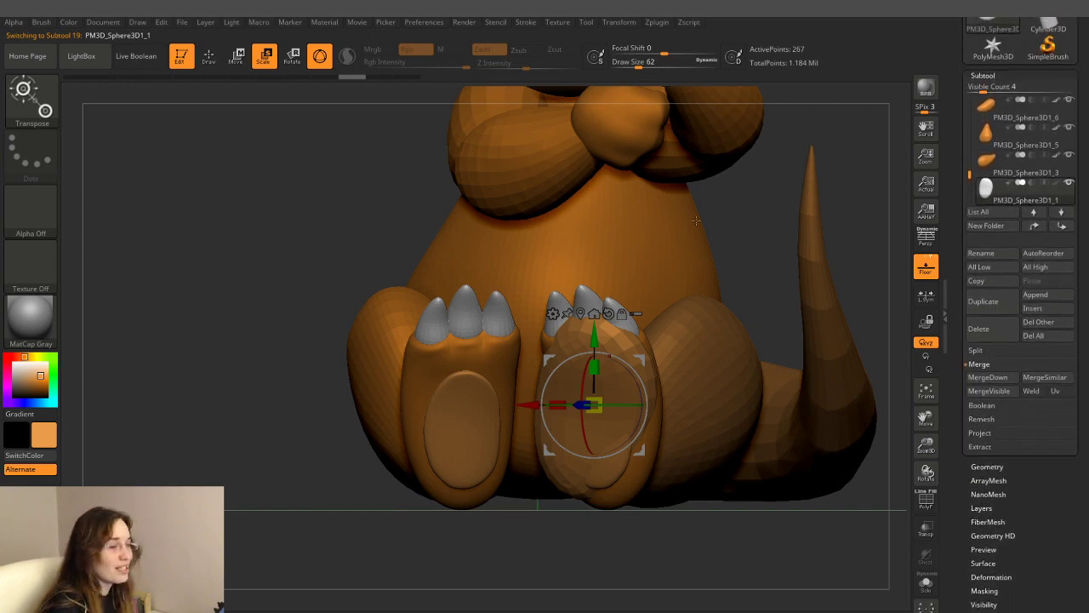
left_click(980, 331)
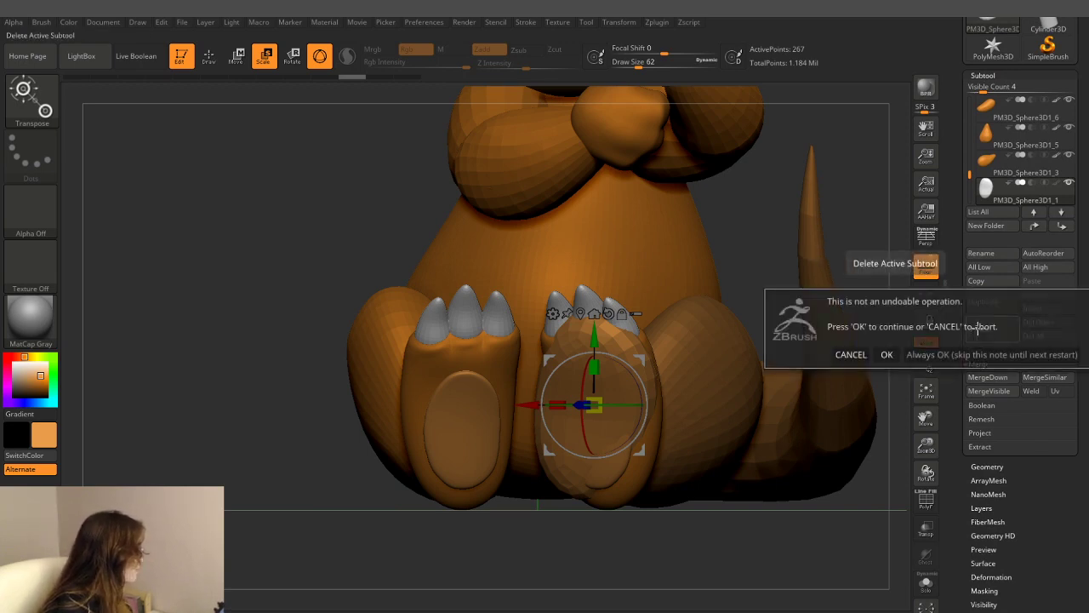
left_click(888, 351)
mouse_move(743, 239)
left_mouse_down()
mouse_move(761, 183)
mouse_move(753, 246)
mouse_move(732, 251)
left_mouse_up()
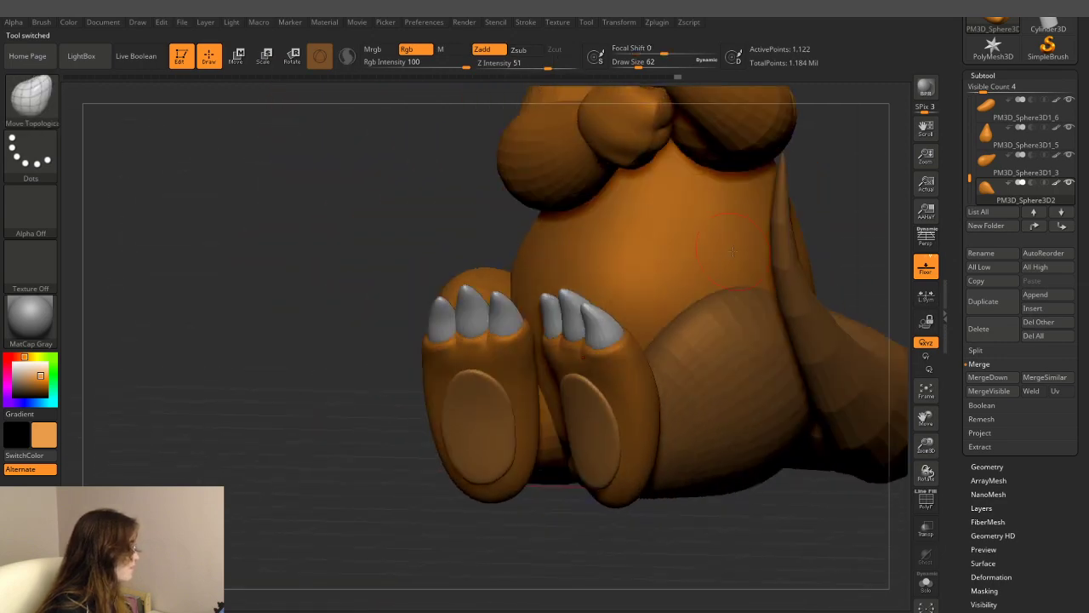
- Select the PM3D_Sphere3D1_14 clawed foot and tilt it slightly into alignment with the gizmo
left_click(621, 371, "alt")
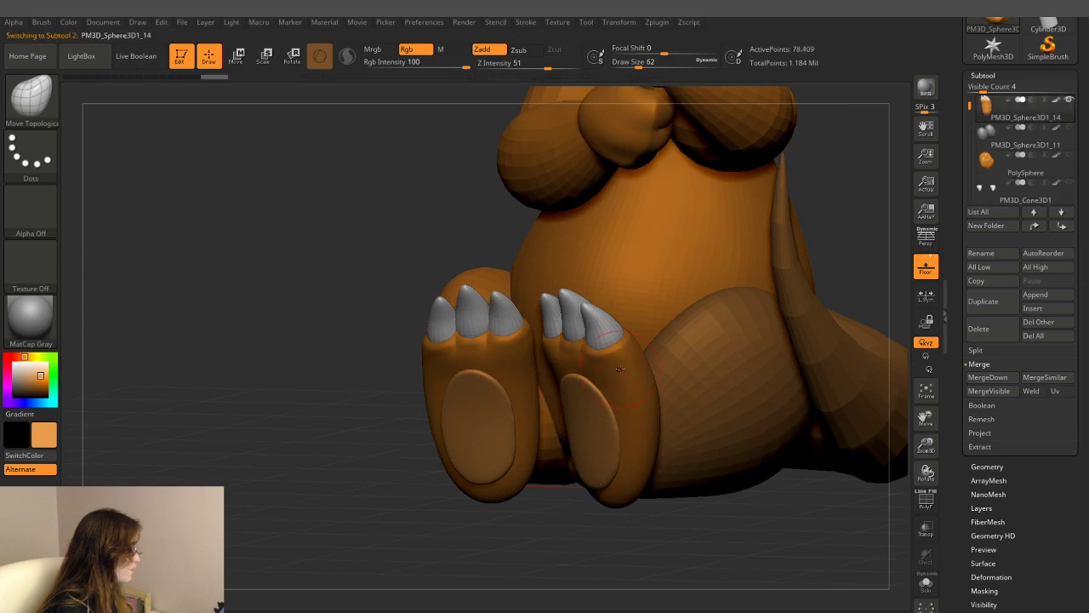
key("e")
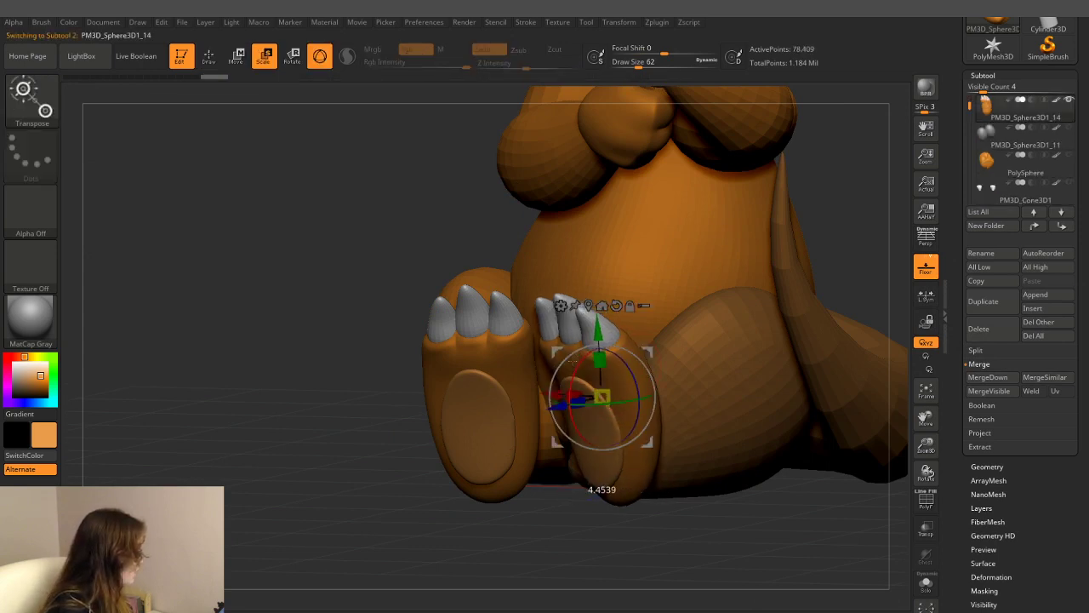
mouse_move(582, 353)
left_mouse_down()
mouse_move(517, 505)
mouse_move(595, 502)
left_mouse_up()
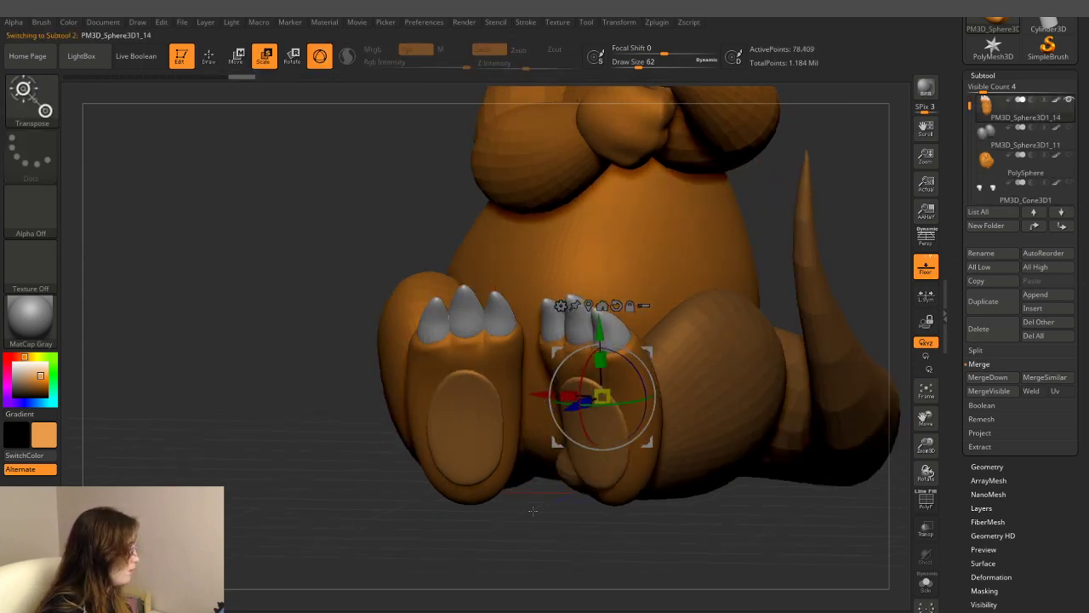
left_click_drag(628, 358, 621, 356)
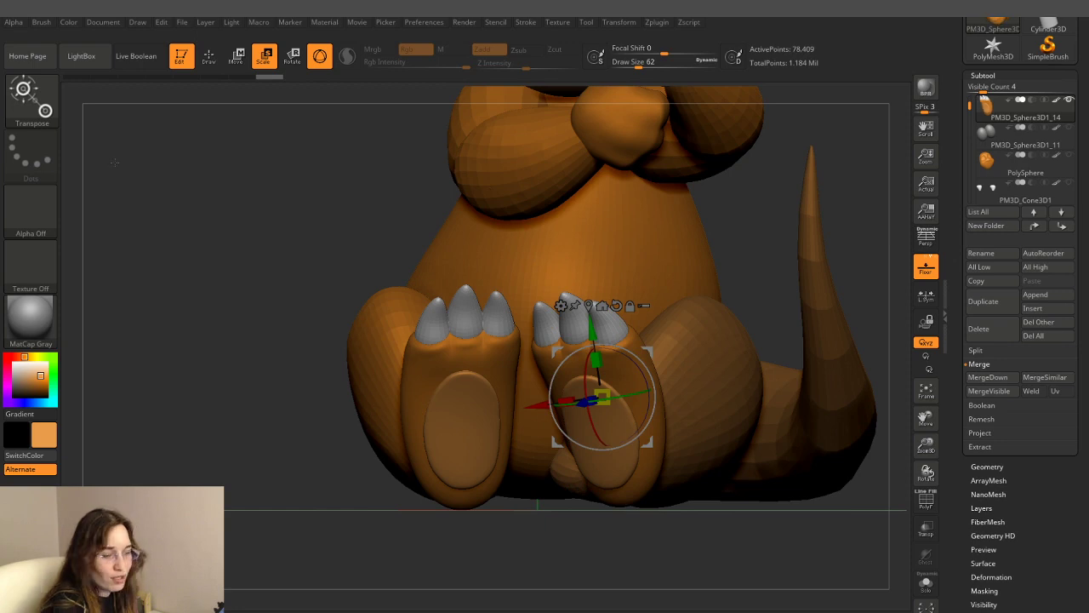
- Nudge the clawed foot slightly left, checking from above and the side that it lines up
key("w")
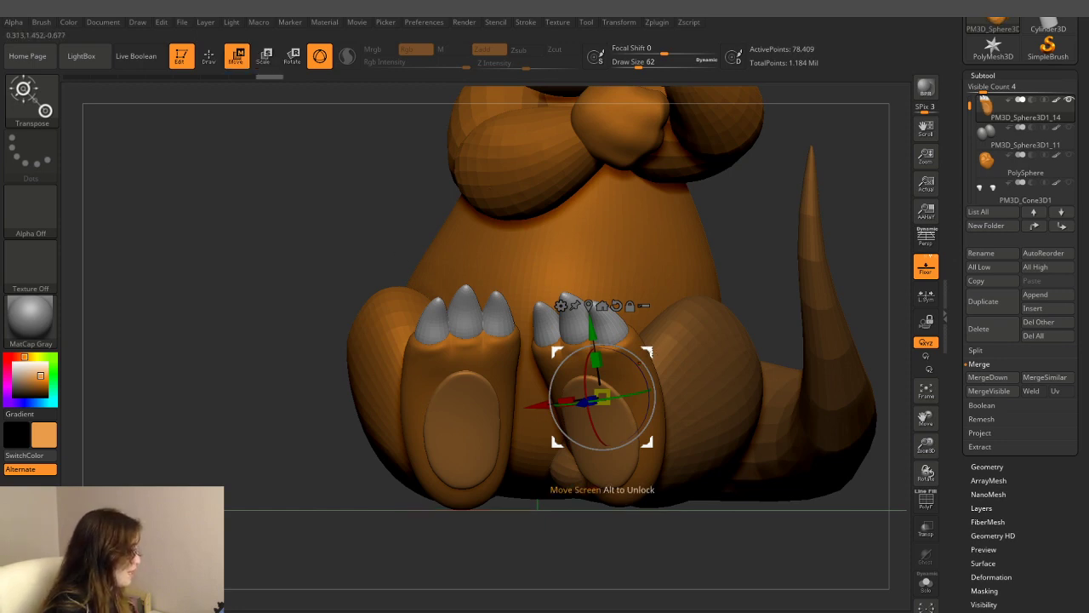
left_click_drag(602, 396, 590, 397)
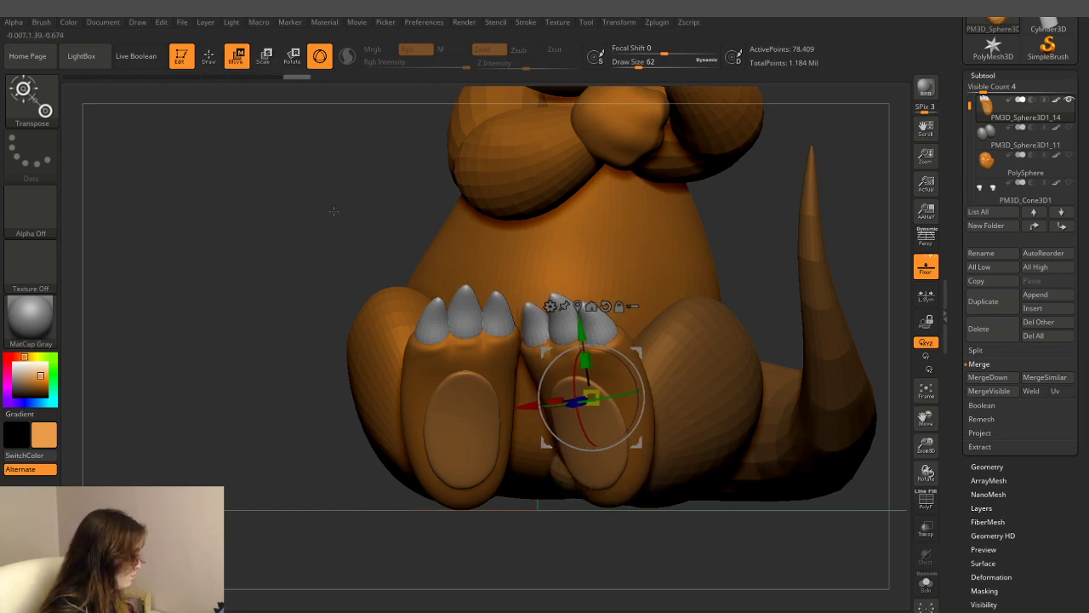
left_click_drag(333, 211, 340, 311)
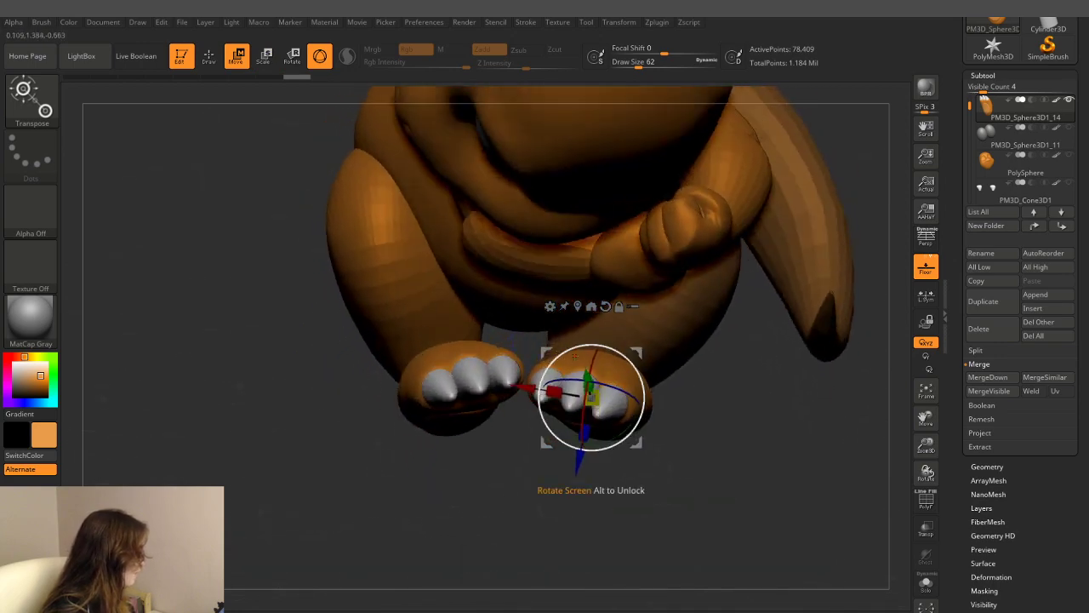
mouse_move(723, 400)
left_mouse_down()
mouse_move(748, 394)
mouse_move(749, 374)
left_mouse_up()
left_click_drag(591, 400, 587, 402)
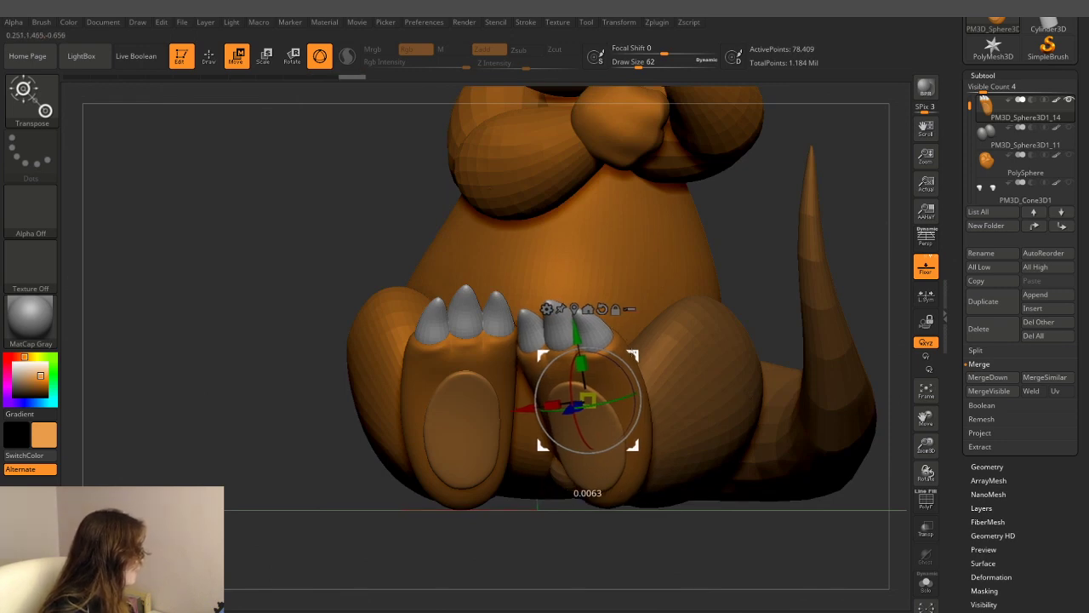
left_click_drag(752, 289, 662, 313)
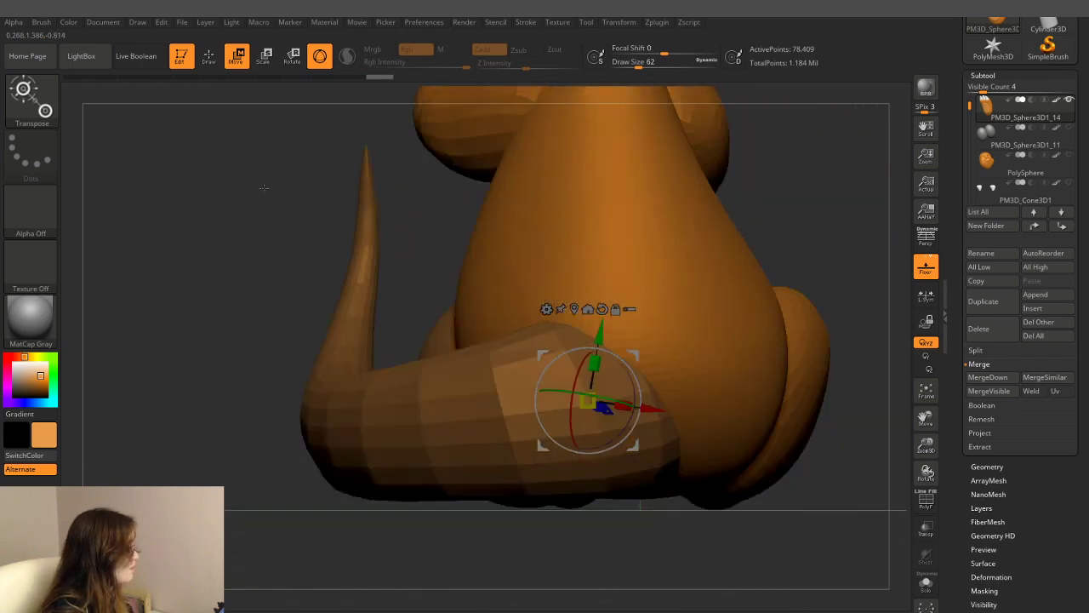
left_click_drag(264, 188, 395, 213)
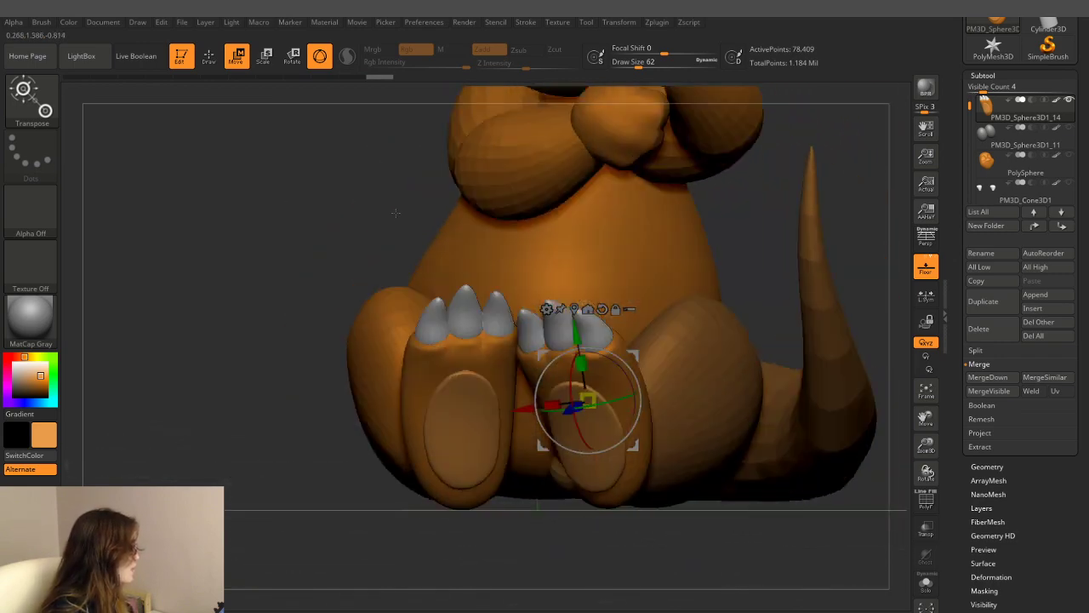
- Select the PM3D_Sphere3D3 piece and return to the Move Topological brush at size 154
left_click(698, 348, "alt")
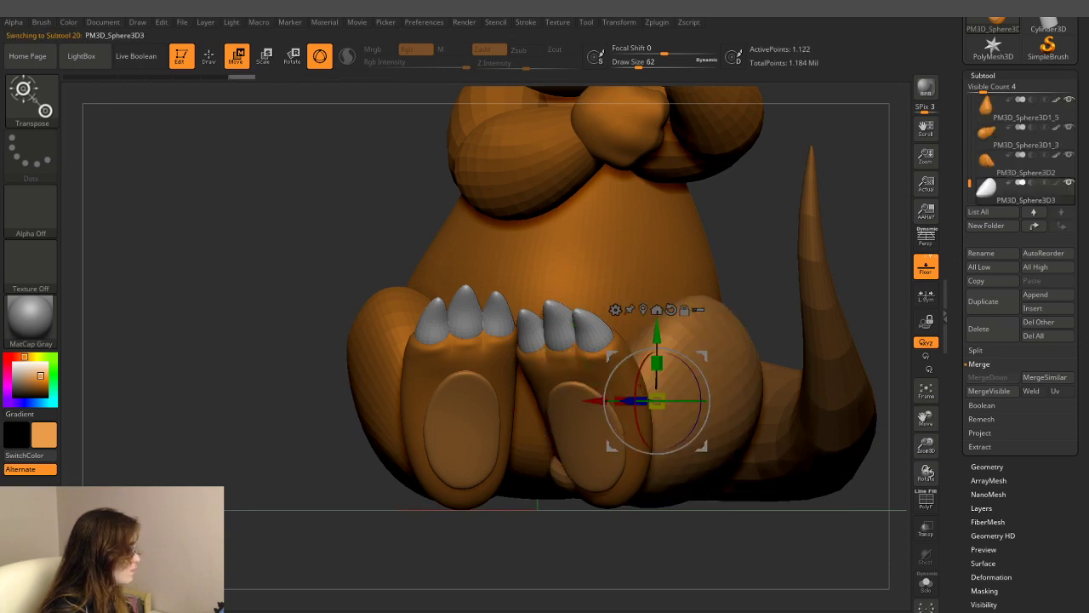
key("e")
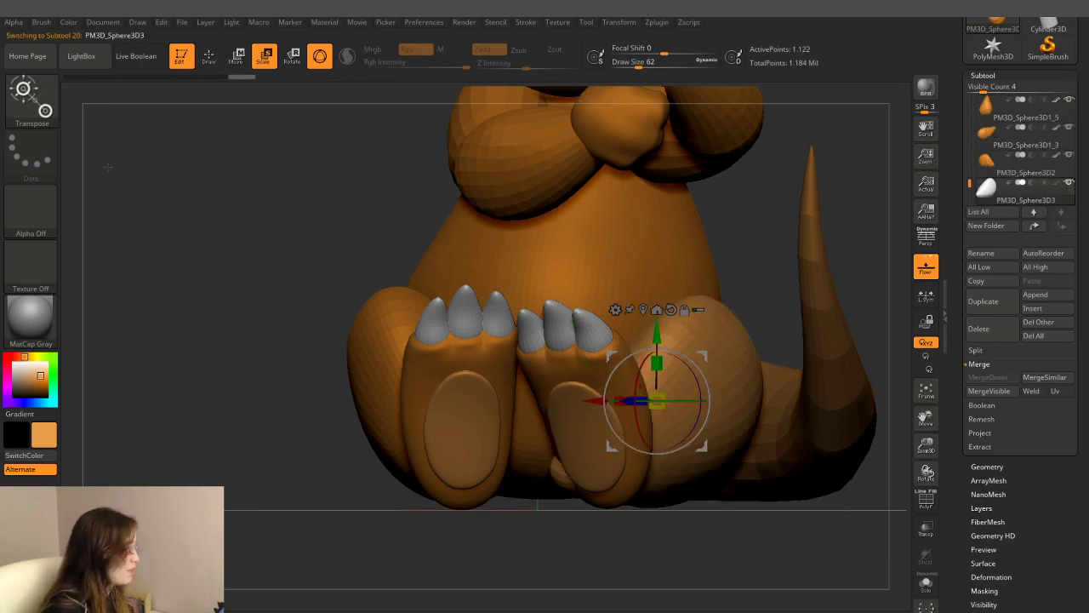
key("w")
key("q")
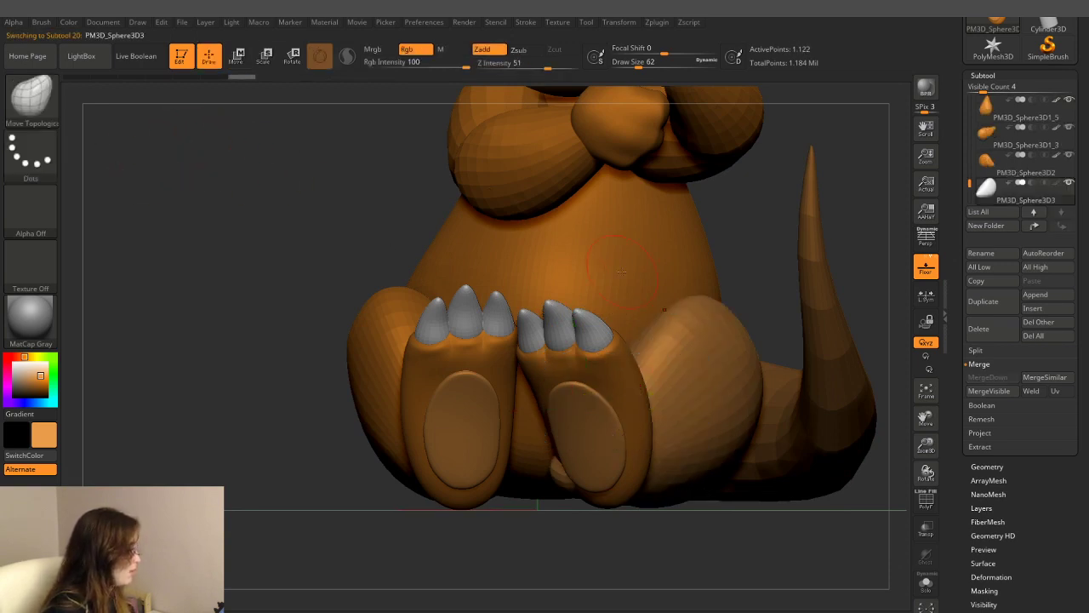
left_click_drag(659, 65, 652, 65)
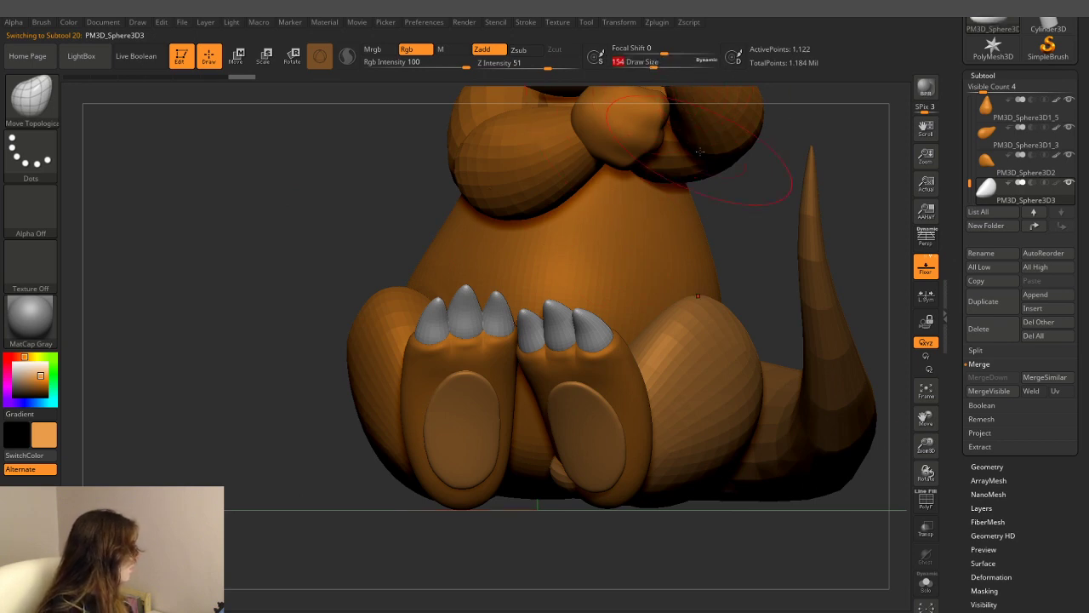
- Toggle Solo and transparency to inspect the piece, enlarging the brush to about 386
left_click(930, 587)
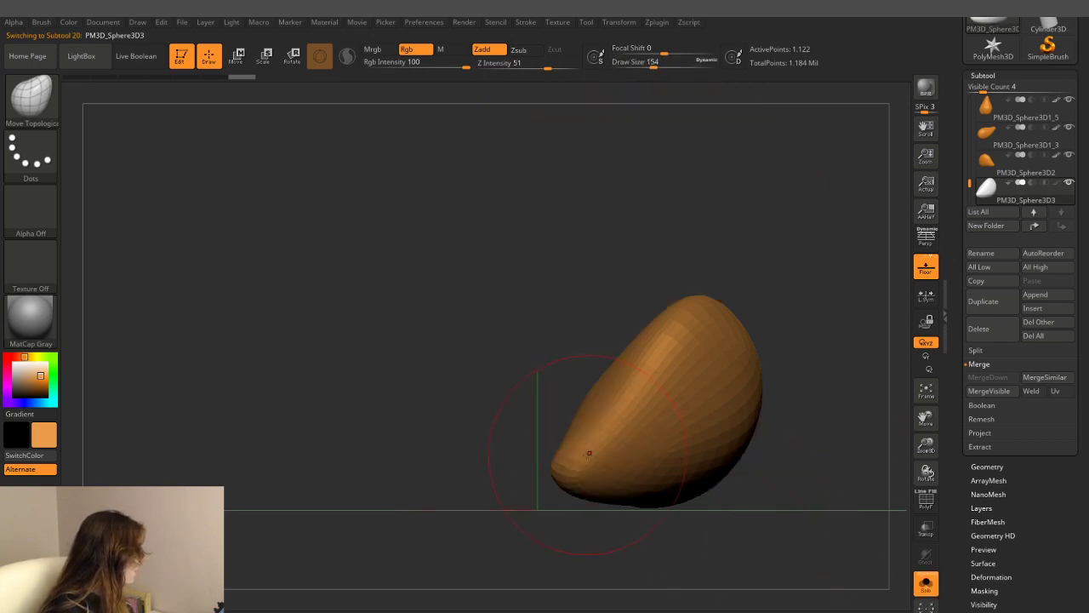
left_click(926, 586)
left_click(926, 529)
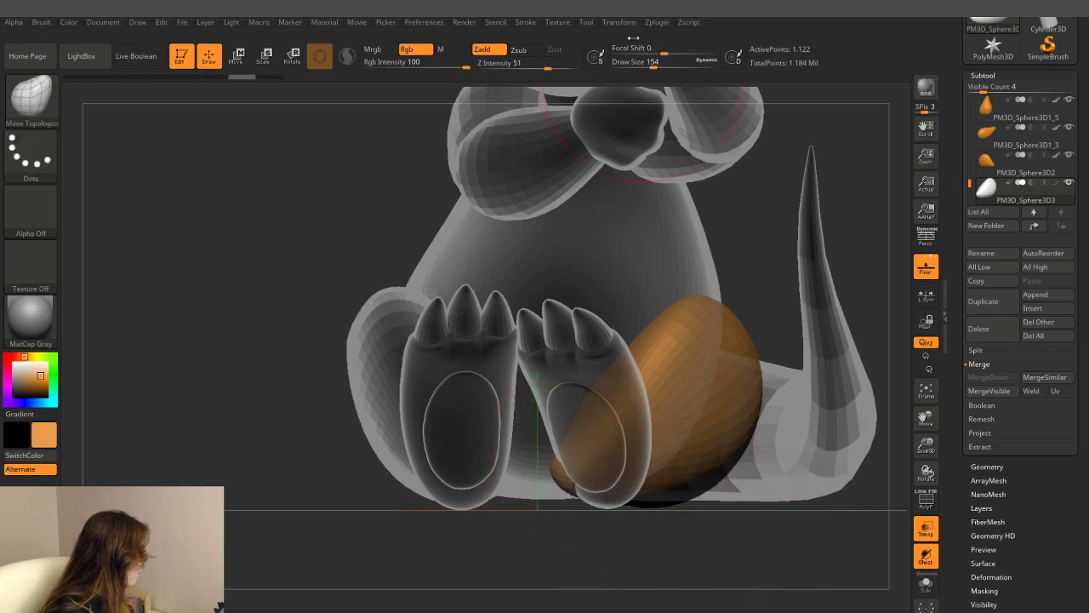
left_click_drag(654, 63, 678, 64)
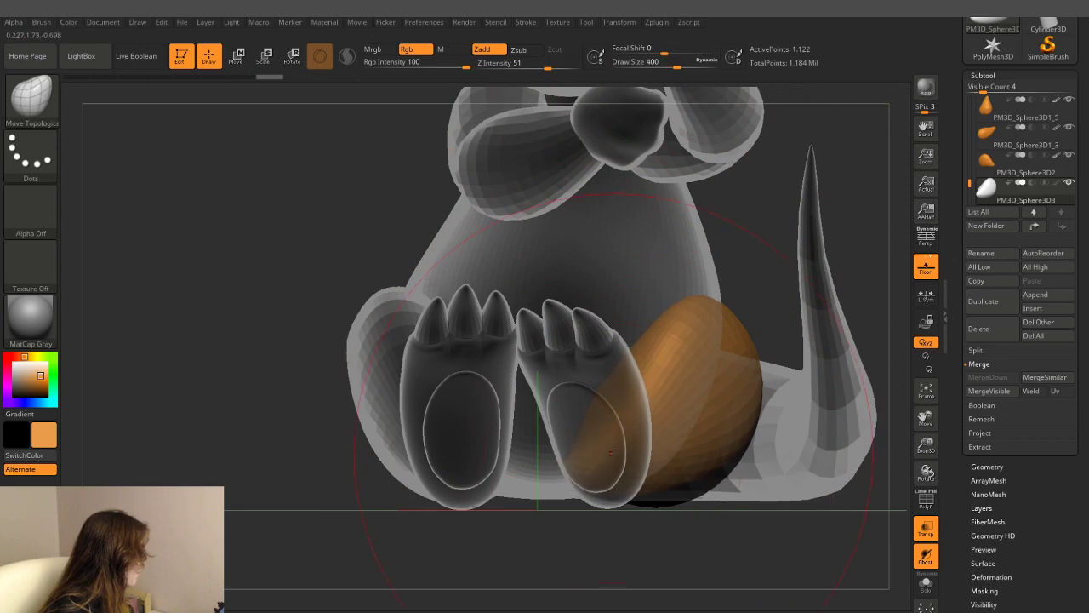
left_click_drag(833, 231, 837, 226)
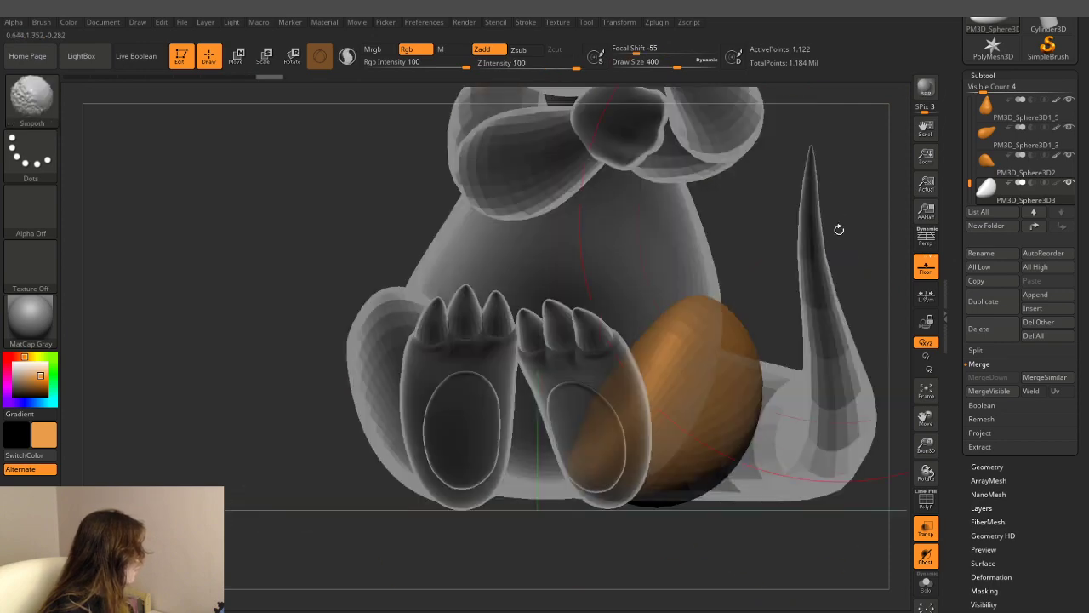
left_click(926, 529)
mouse_move(417, 214)
left_mouse_down()
mouse_move(353, 213)
mouse_move(407, 281)
left_mouse_up()
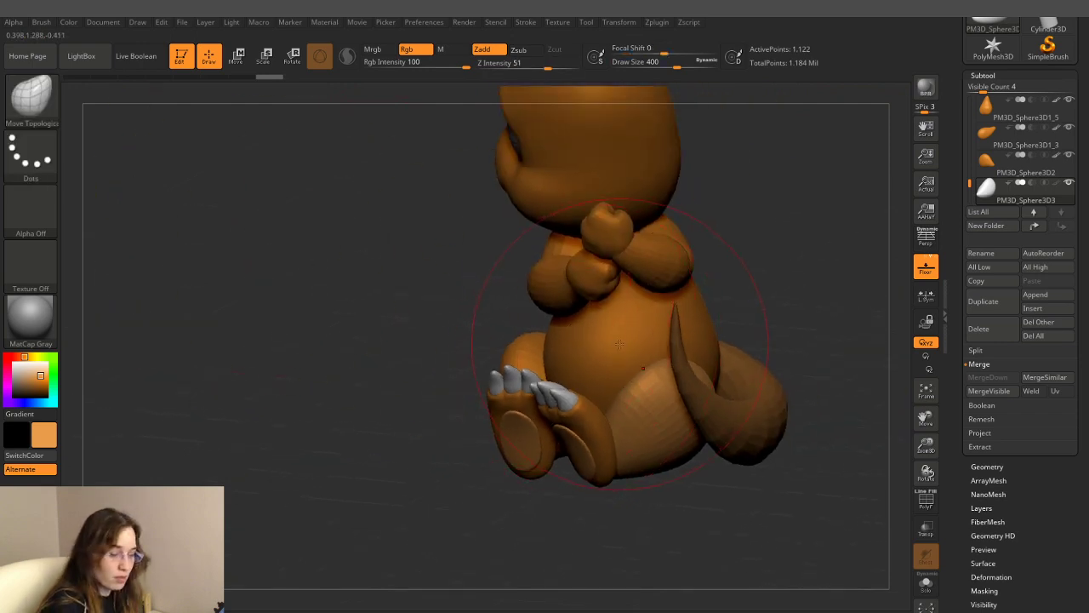
- Pick the body's deeper orange and fill the PM3D_Sphere3D3 piece with it via FillObject
key("c")
left_click(72, 23)
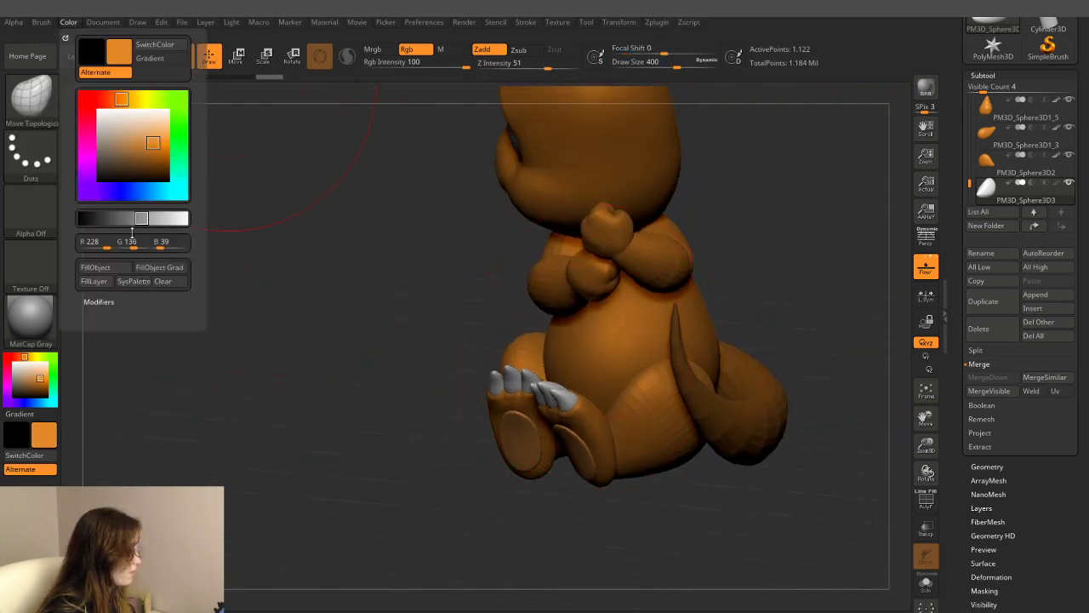
left_click(106, 268)
left_click_drag(323, 357, 344, 358)
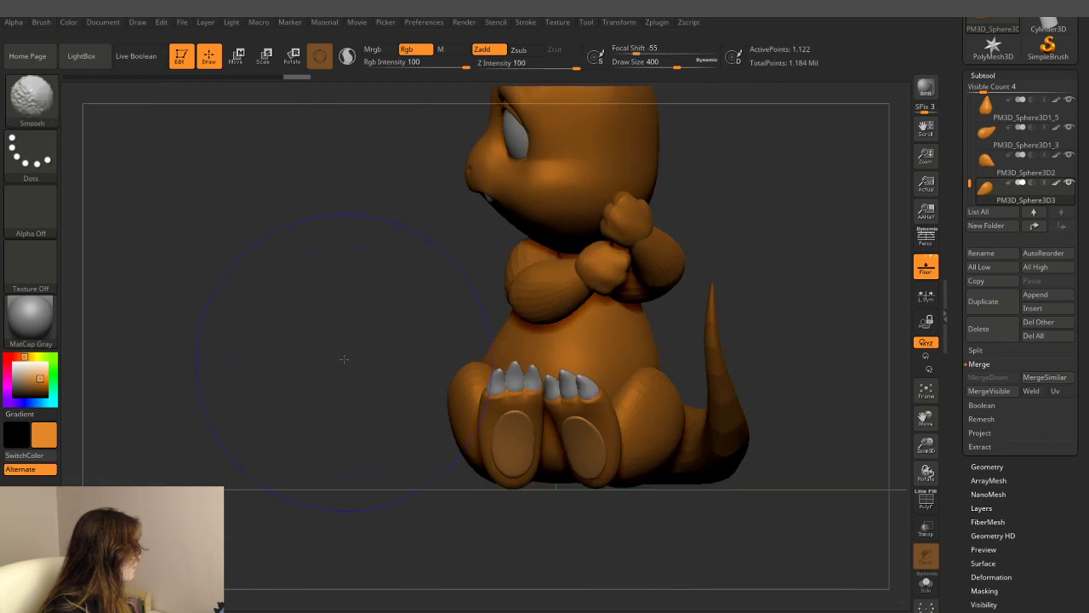
mouse_move(757, 196)
left_mouse_down()
mouse_move(773, 214)
mouse_move(691, 314)
mouse_move(705, 280)
left_mouse_up()
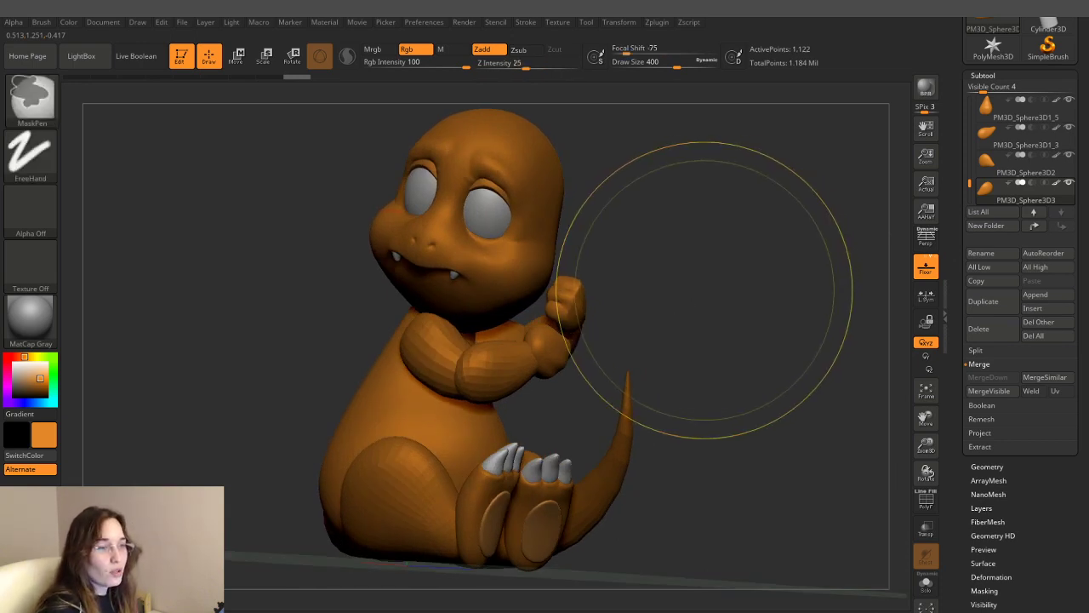
- Save the project, then reframe the view on the character's face and arm
key("ctrl+s")
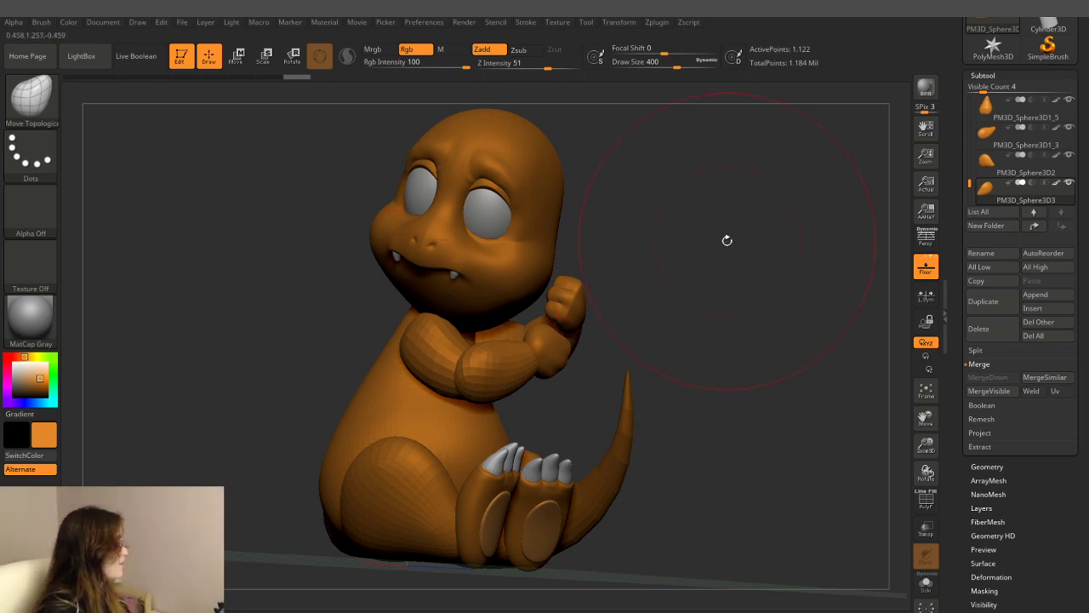
mouse_move(727, 240)
left_mouse_down()
mouse_move(706, 224)
mouse_move(747, 248)
left_mouse_up()
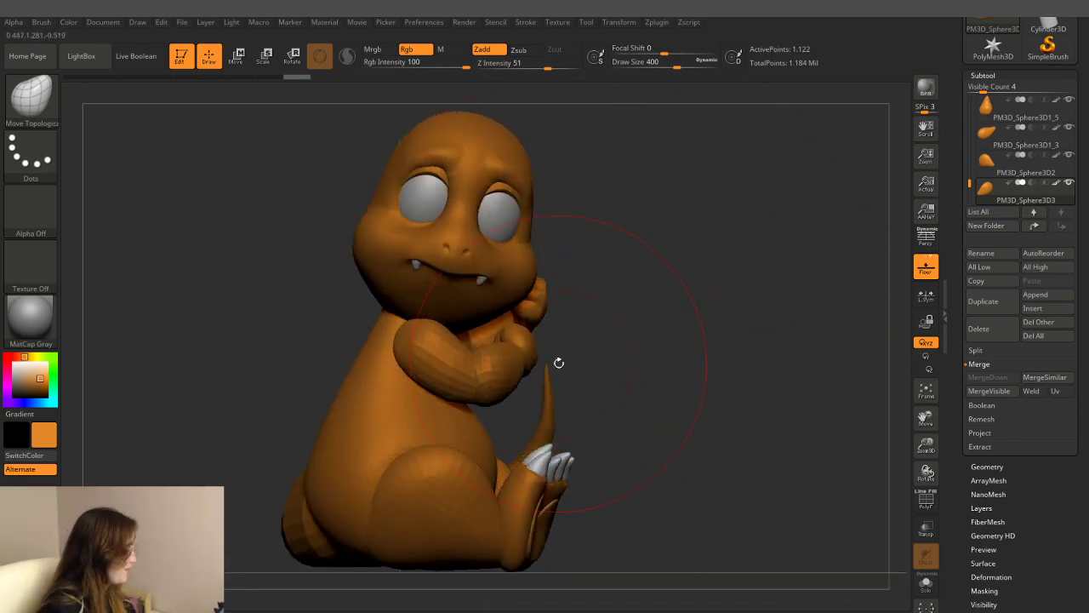
left_click_drag(559, 363, 532, 358)
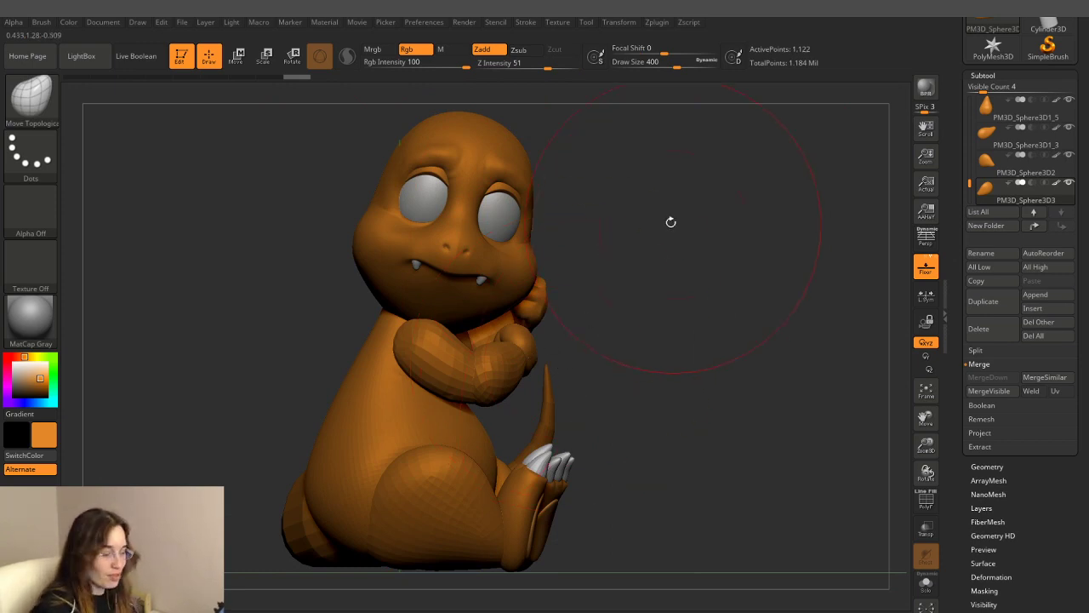
key("ctrl+z")
key("ctrl+shift+z")
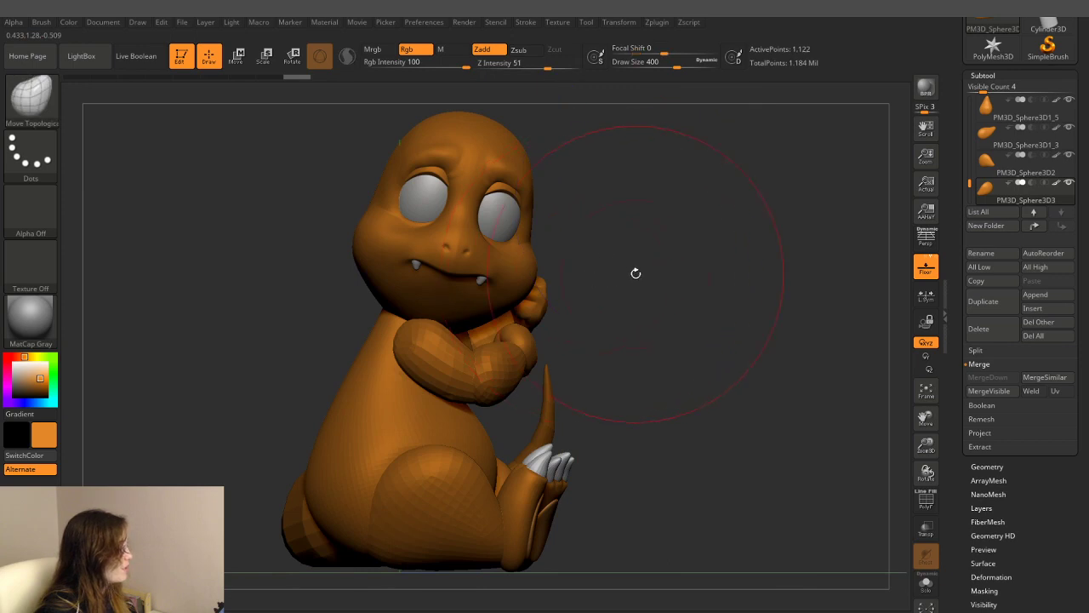
left_click_drag(627, 287, 720, 287, "alt")
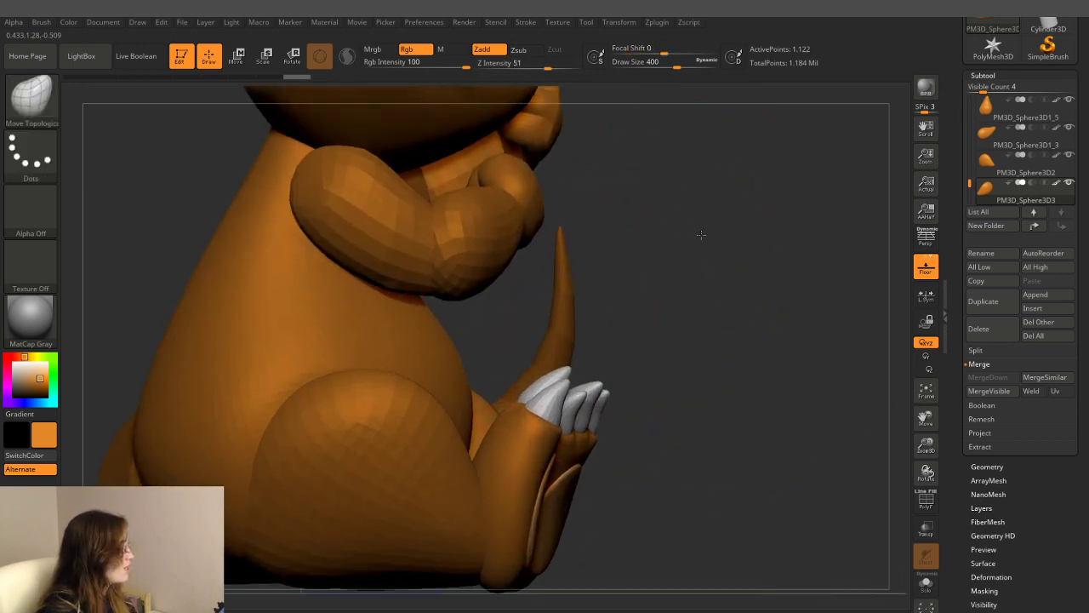
left_click_drag(703, 235, 398, 319, "alt")
- Move PM3D_Sphere3D1_3 to the top of the subtool list above PM3D_Sphere3D1_6
left_click(394, 338, "alt")
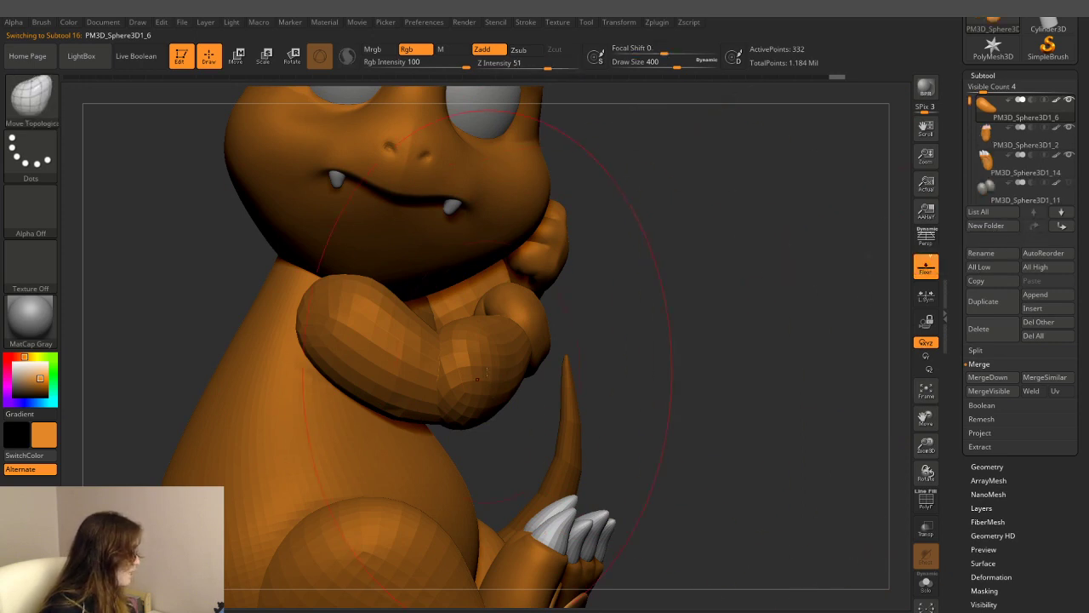
left_click(487, 375, "alt")
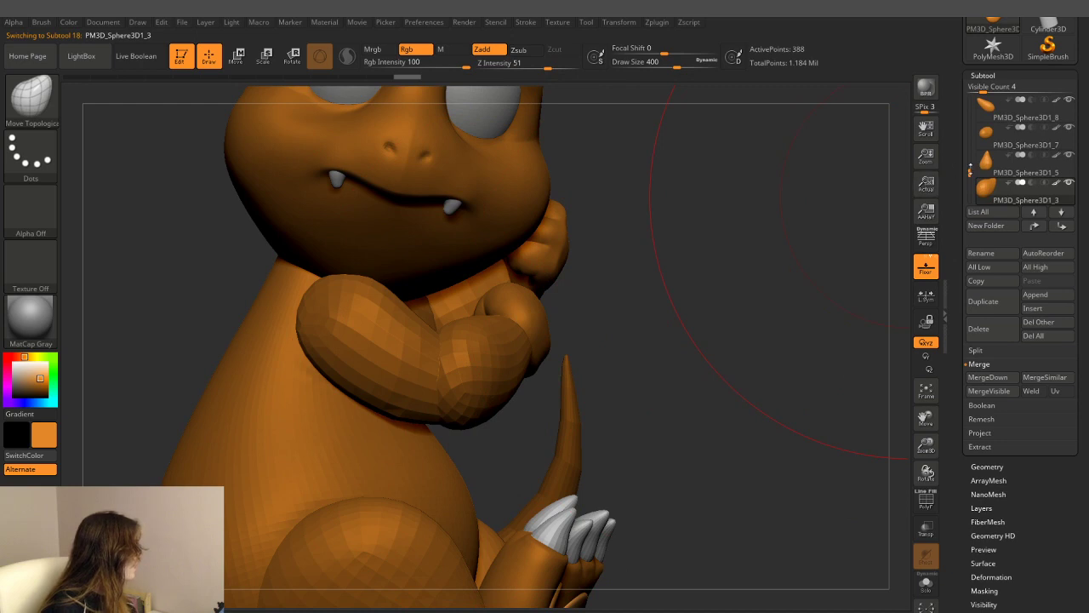
left_click(1033, 226)
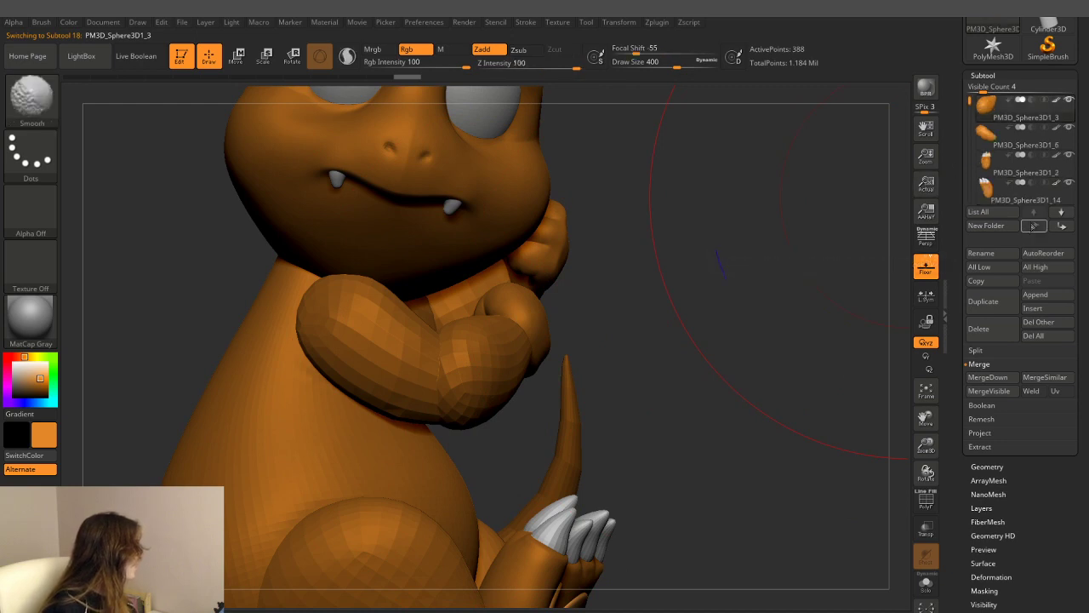
left_click(985, 135)
left_click_drag(744, 248, 663, 281)
left_click(987, 104)
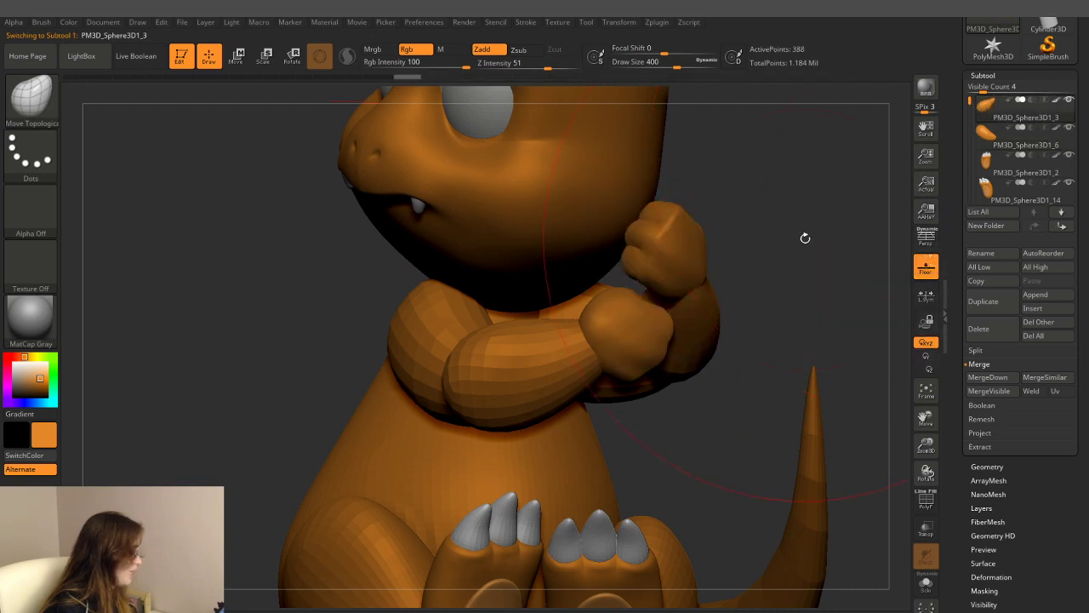
key("w")
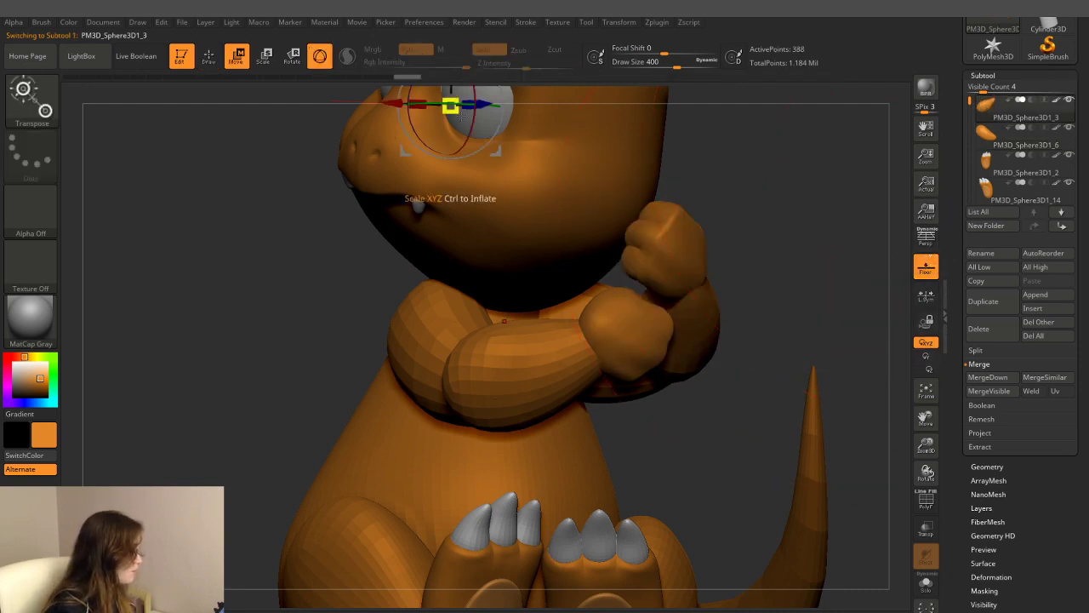
mouse_move(734, 193)
left_mouse_down()
mouse_move(443, 206)
mouse_move(820, 224)
left_mouse_up()
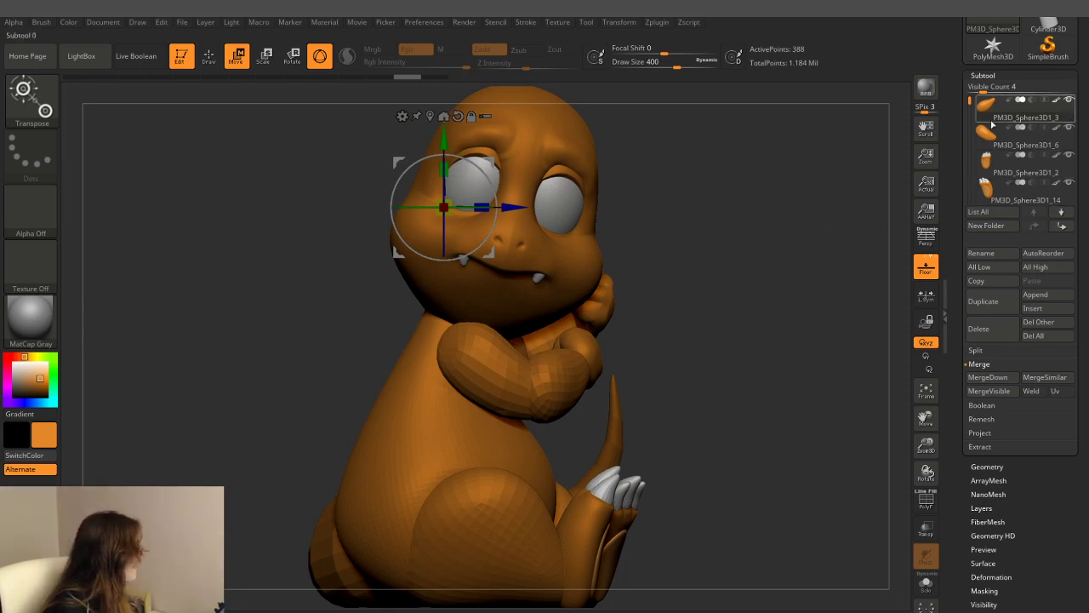
- Merge PM3D_Sphere3D1_6 down into PM3D_Sphere3D1_3 and confirm the merge
left_click(1003, 379)
left_click(885, 401)
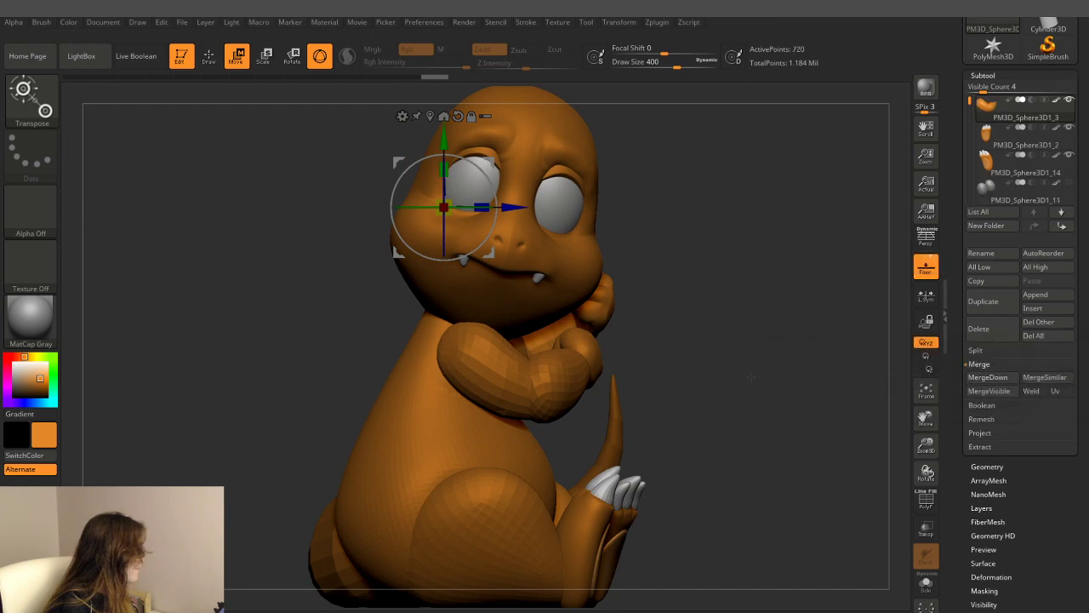
mouse_move(750, 377)
left_mouse_down()
mouse_move(710, 375)
mouse_move(742, 343)
mouse_move(745, 353)
left_mouse_up()
left_click(555, 343, "alt")
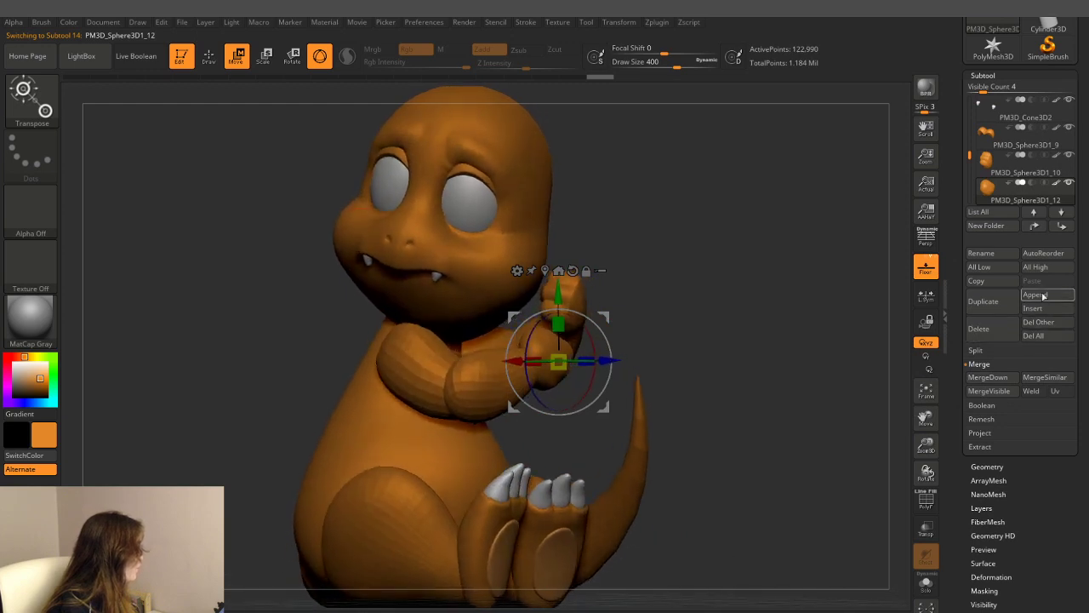
- Move PM3D_Sphere3D1_12 up, merge it down with the fist piece, and solo the arm
left_click(1036, 226, "shift")
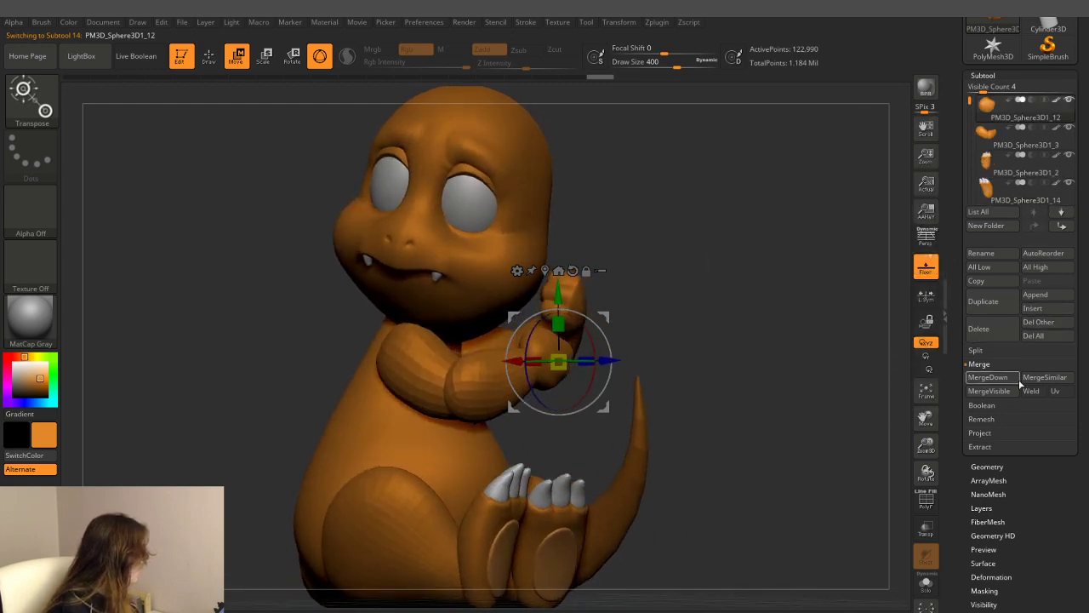
left_click(990, 376)
left_click(885, 399)
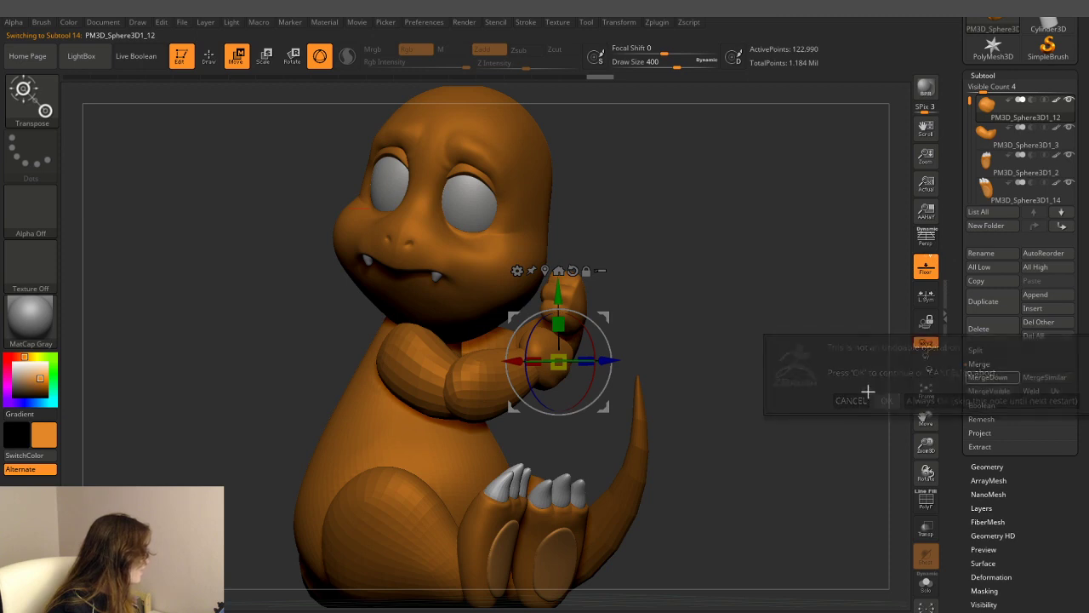
left_click(928, 584)
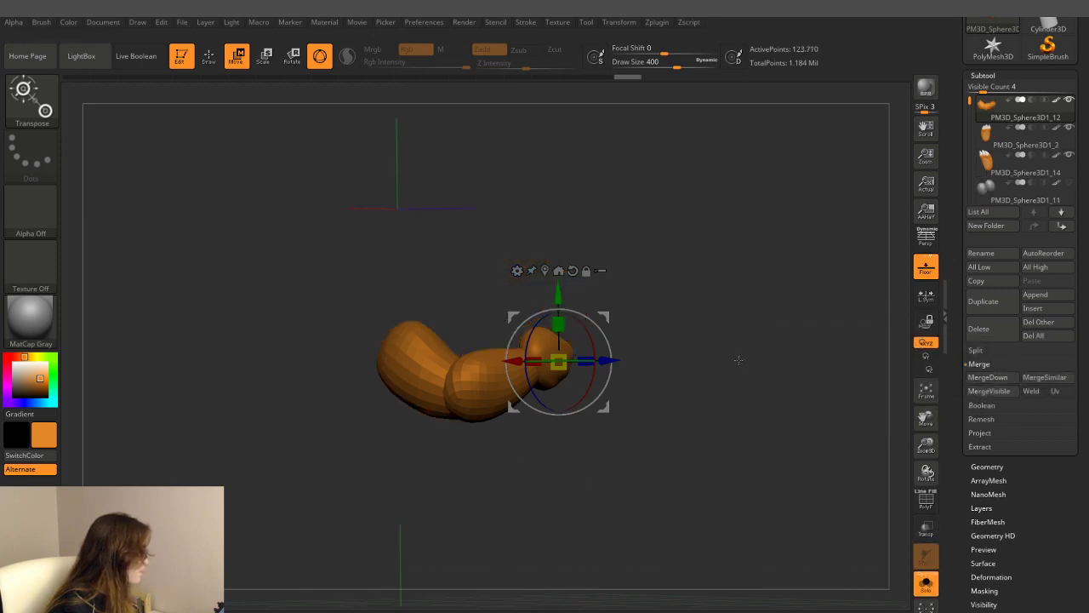
mouse_move(698, 409)
left_mouse_down()
mouse_move(719, 438)
mouse_move(741, 286)
mouse_move(895, 230)
left_mouse_up()
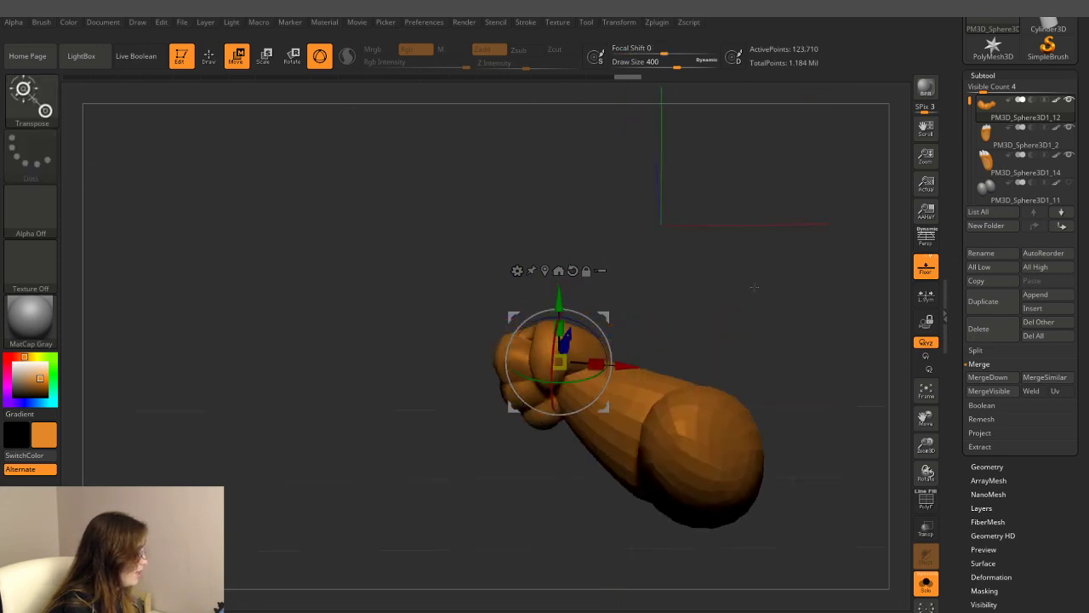
- Mask the fist and upper arm, then rotate the forearm with the Transpose gizmo
left_click(600, 385)
left_click(604, 391, "ctrl")
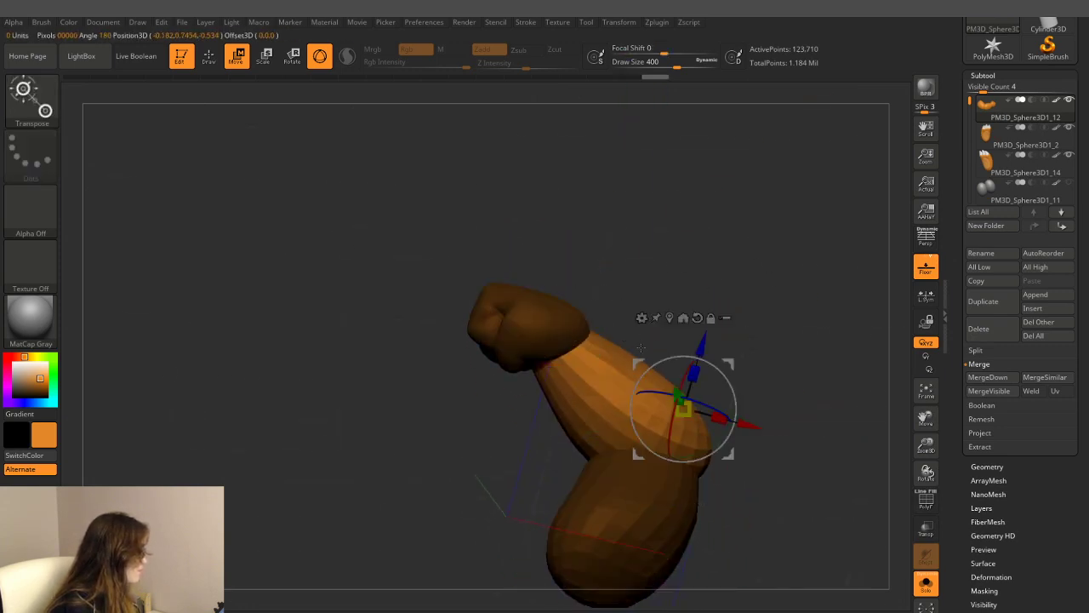
mouse_move(647, 255)
left_mouse_down()
mouse_move(658, 249)
mouse_move(668, 260)
left_mouse_up()
left_click(920, 525)
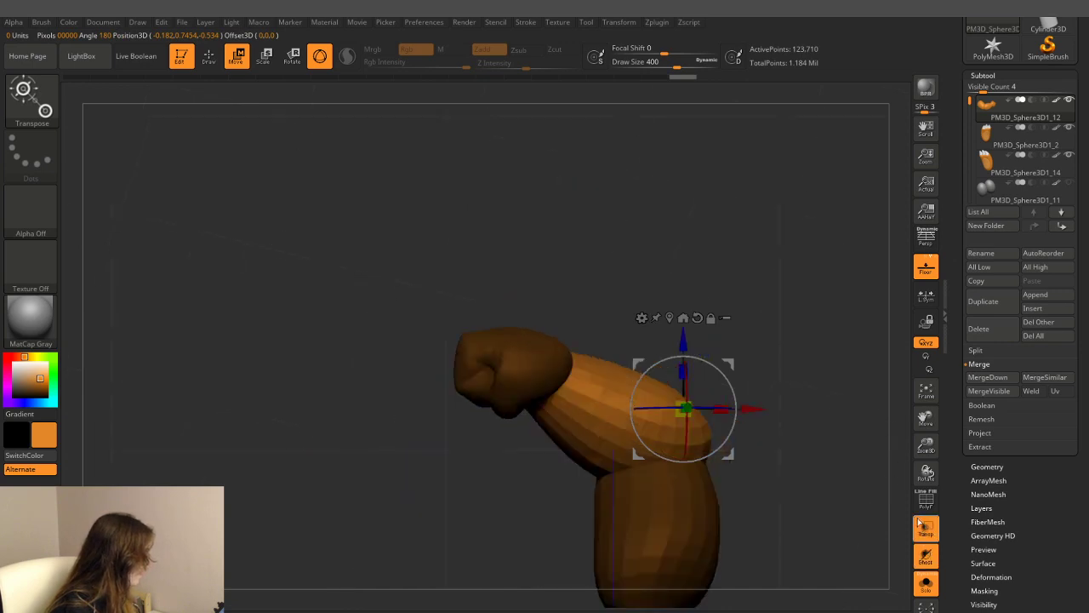
left_click(926, 533)
left_click_drag(695, 336, 712, 366)
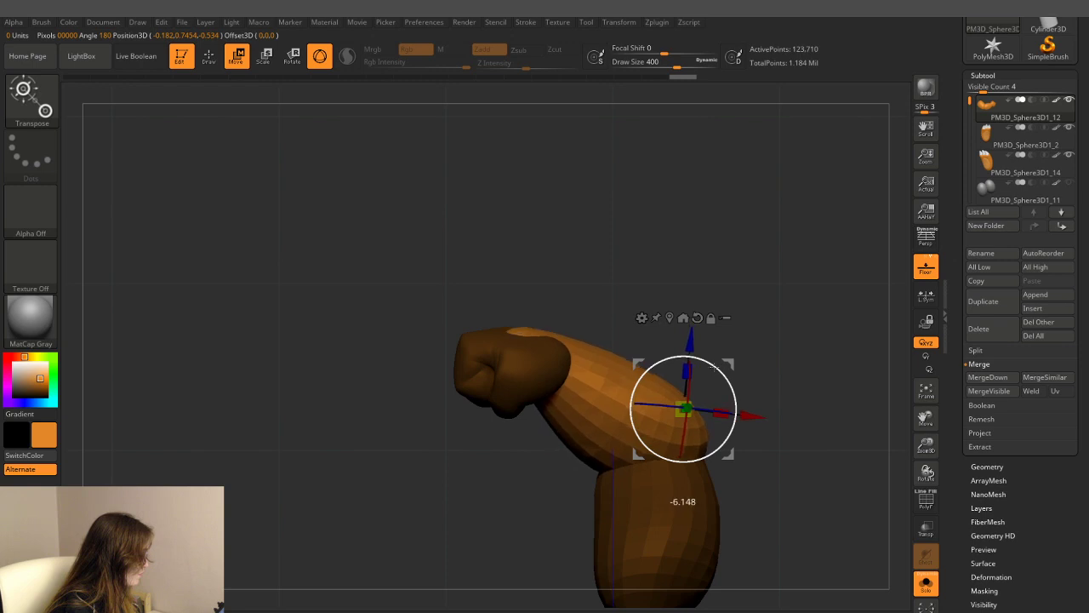
left_click_drag(712, 365, 715, 370)
mouse_move(766, 281)
left_mouse_down()
mouse_move(808, 296)
mouse_move(729, 236)
left_mouse_up()
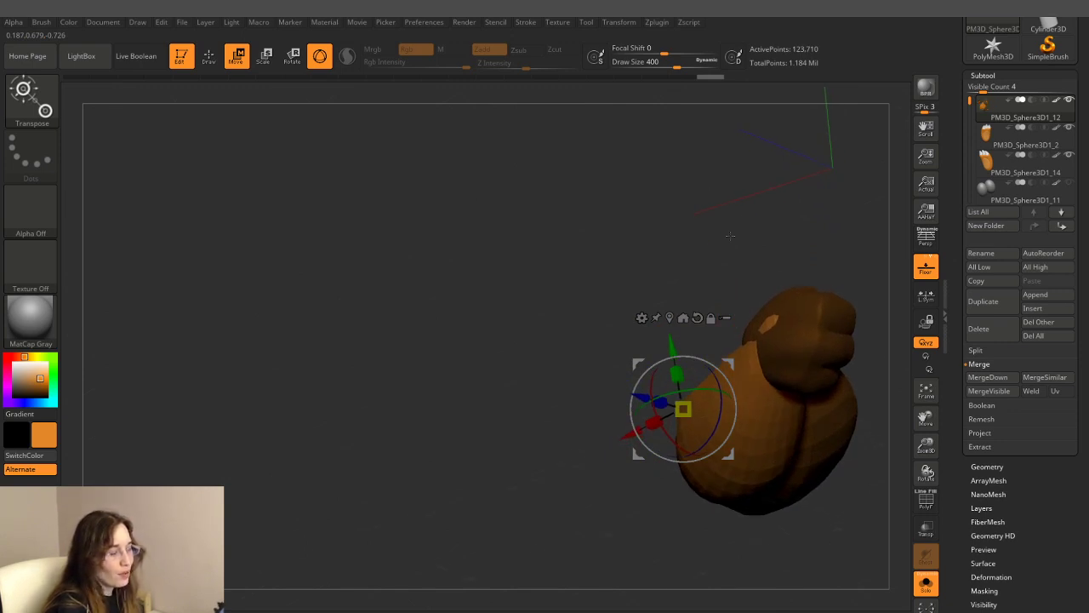
left_click_drag(730, 237, 729, 254)
- Place the gizmo on the fist and rotate it up beside the face
left_click_drag(825, 206, 661, 162, "alt")
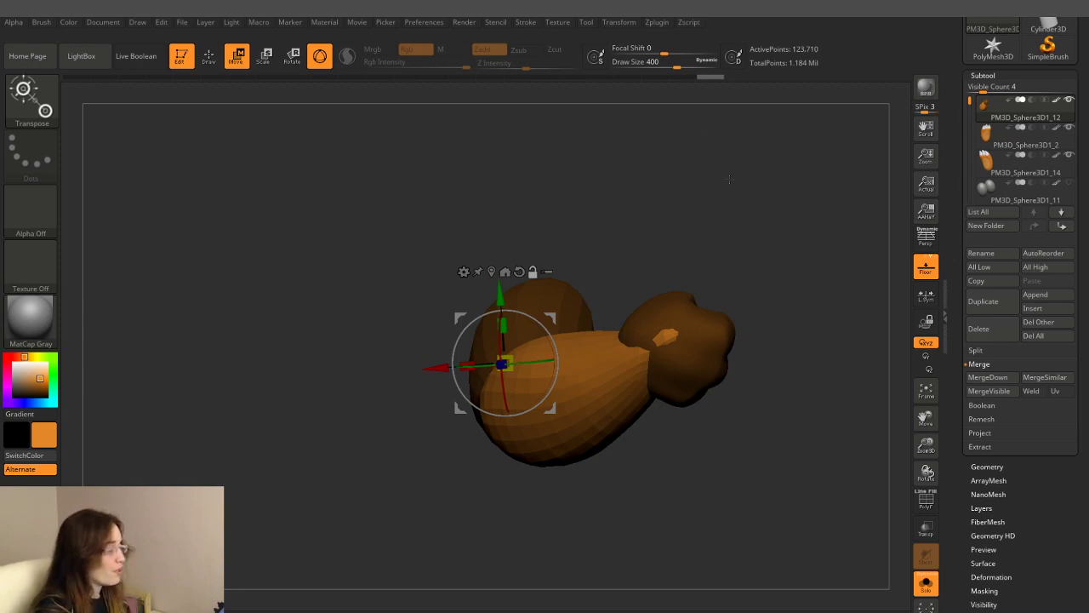
mouse_move(729, 179)
left_mouse_down("alt")
mouse_move(714, 206)
mouse_move(601, 213)
left_mouse_up("alt")
left_click(549, 280, "alt")
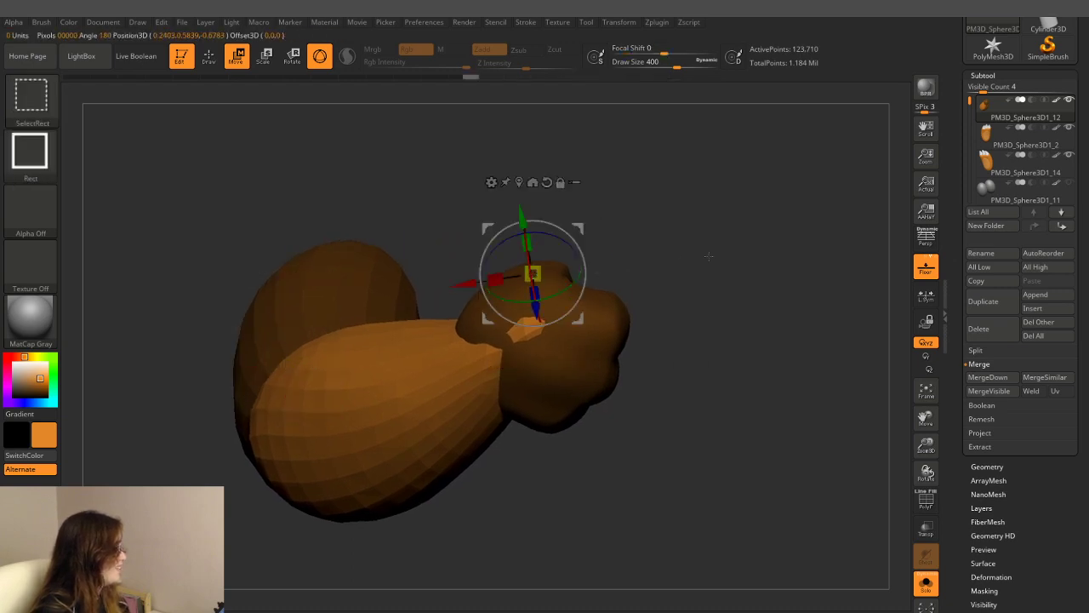
mouse_move(729, 281)
left_mouse_down()
mouse_move(599, 319)
mouse_move(605, 310)
left_mouse_up()
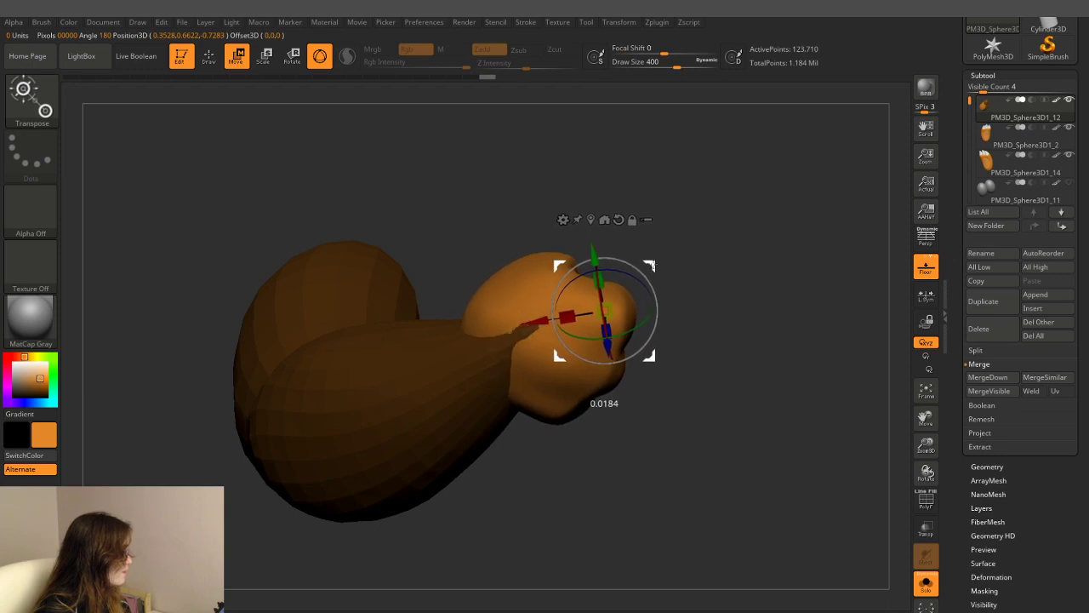
mouse_move(606, 364)
left_mouse_down()
mouse_move(600, 400)
mouse_move(680, 376)
mouse_move(700, 383)
left_mouse_up()
left_click_drag(605, 313, 609, 325)
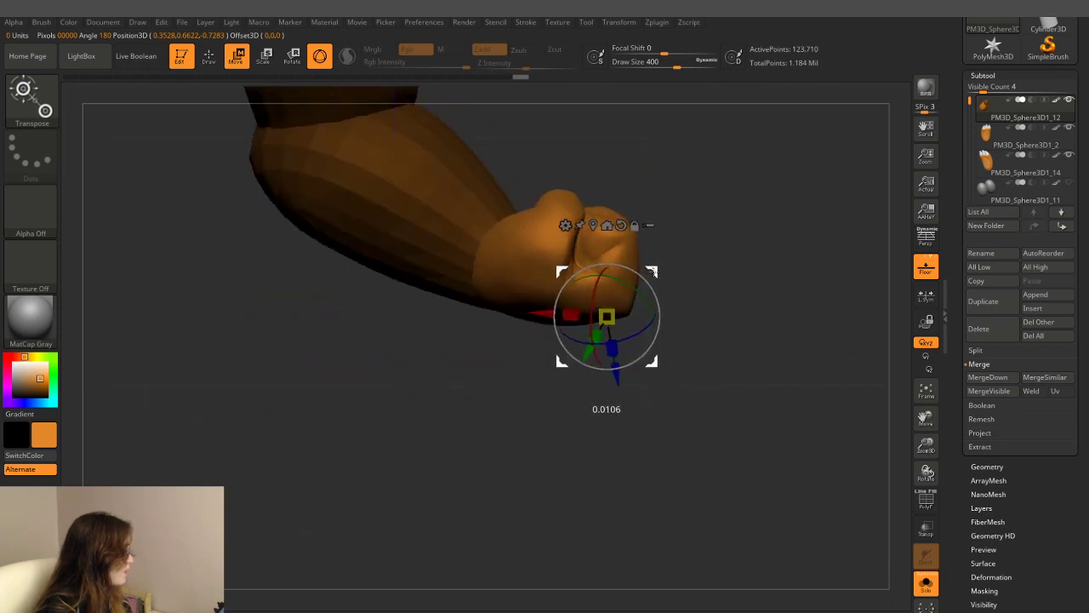
mouse_move(722, 345)
left_mouse_down()
mouse_move(722, 431)
mouse_move(727, 154)
mouse_move(747, 104)
mouse_move(717, 209)
mouse_move(711, 121)
mouse_move(705, 316)
mouse_move(720, 312)
mouse_move(723, 213)
mouse_move(766, 358)
mouse_move(713, 264)
left_mouse_up()
- Show the whole character again and nudge the fist slightly left
left_click(926, 583)
mouse_move(742, 206)
left_mouse_down()
mouse_move(723, 280)
mouse_move(713, 237)
left_mouse_up()
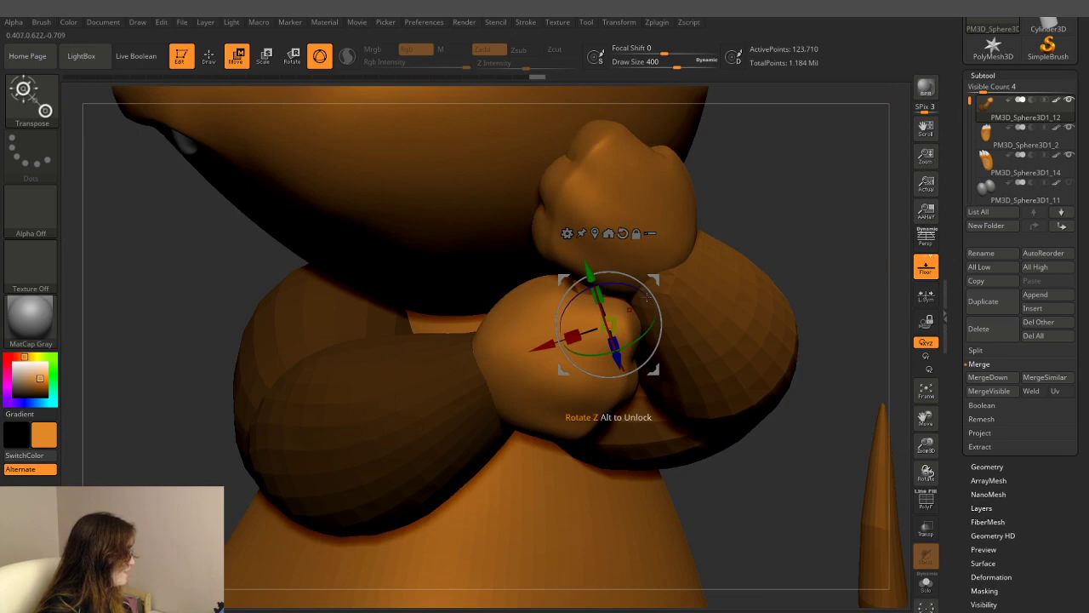
left_click_drag(651, 282, 648, 279)
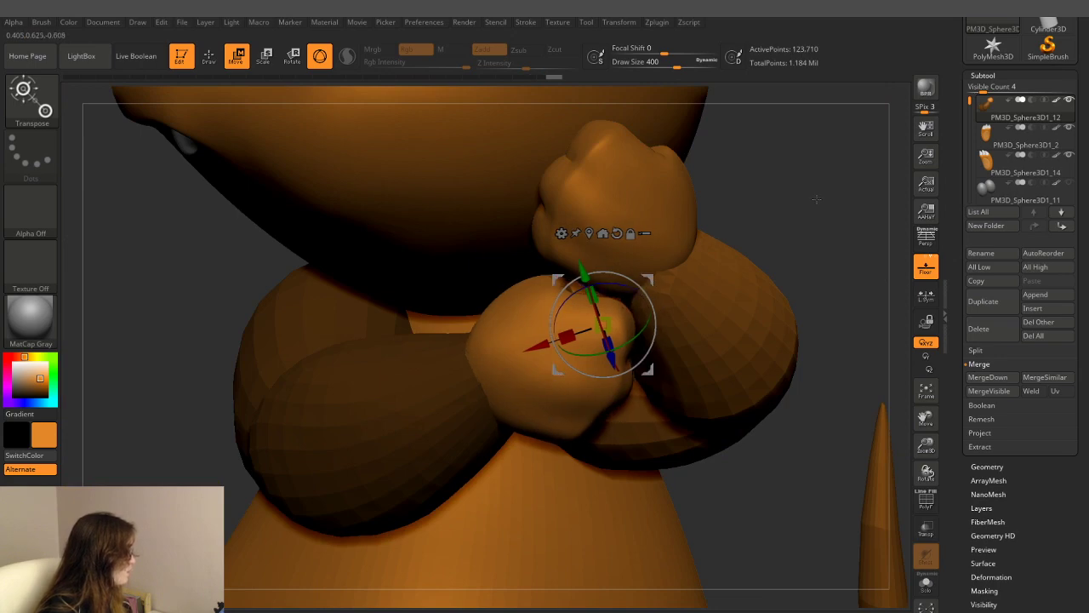
mouse_move(816, 199)
left_mouse_down()
mouse_move(807, 194)
mouse_move(802, 215)
mouse_move(787, 194)
mouse_move(803, 278)
left_mouse_up()
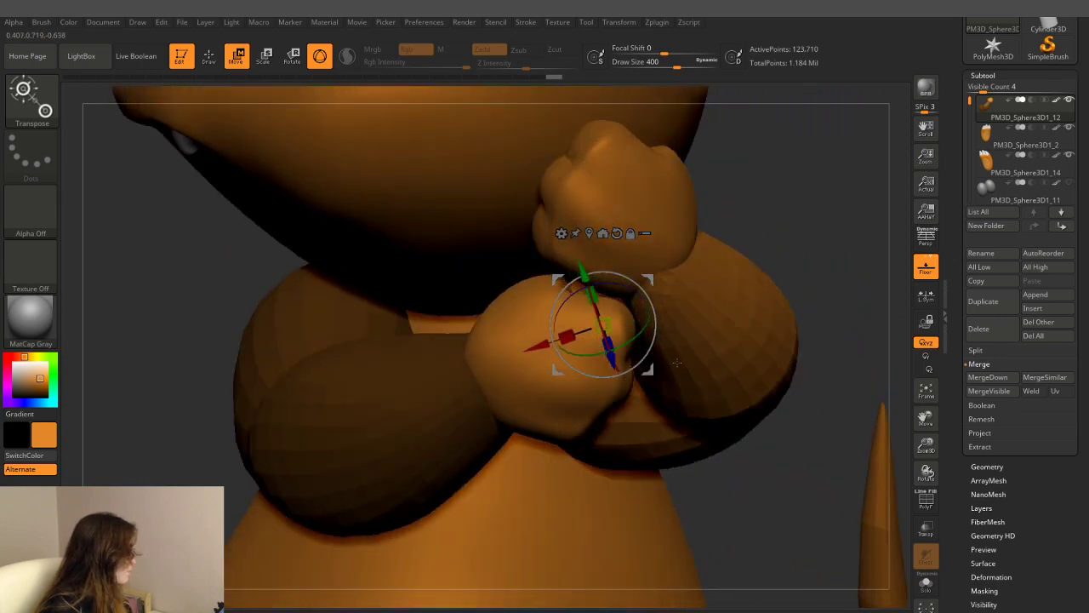
- With transparency on, push the fist's right side inward using Move Topological, then solo the arm
left_click(926, 528)
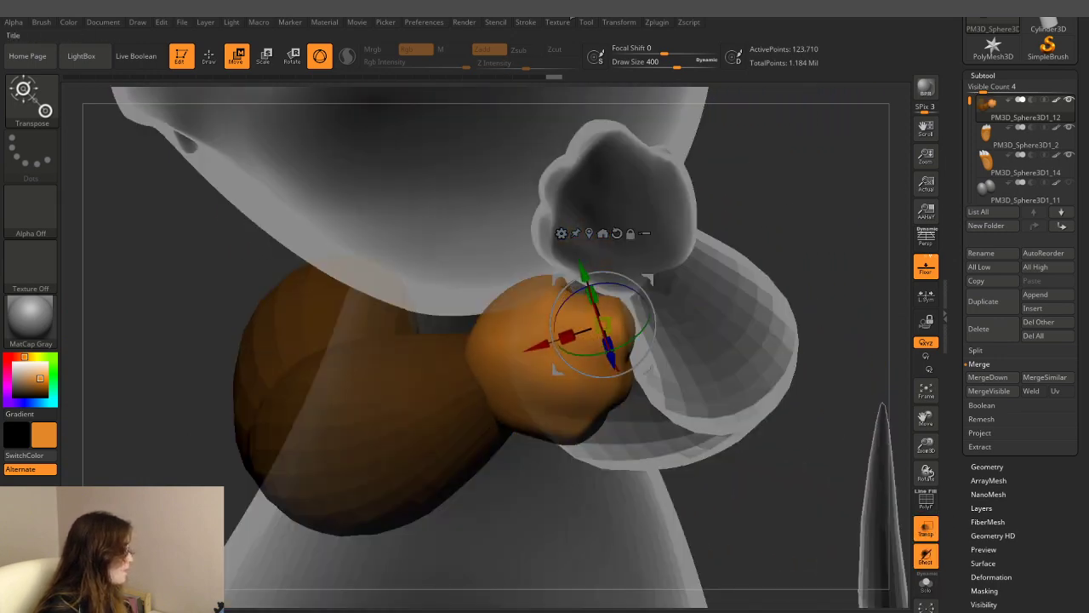
left_click(42, 104)
left_click(264, 109)
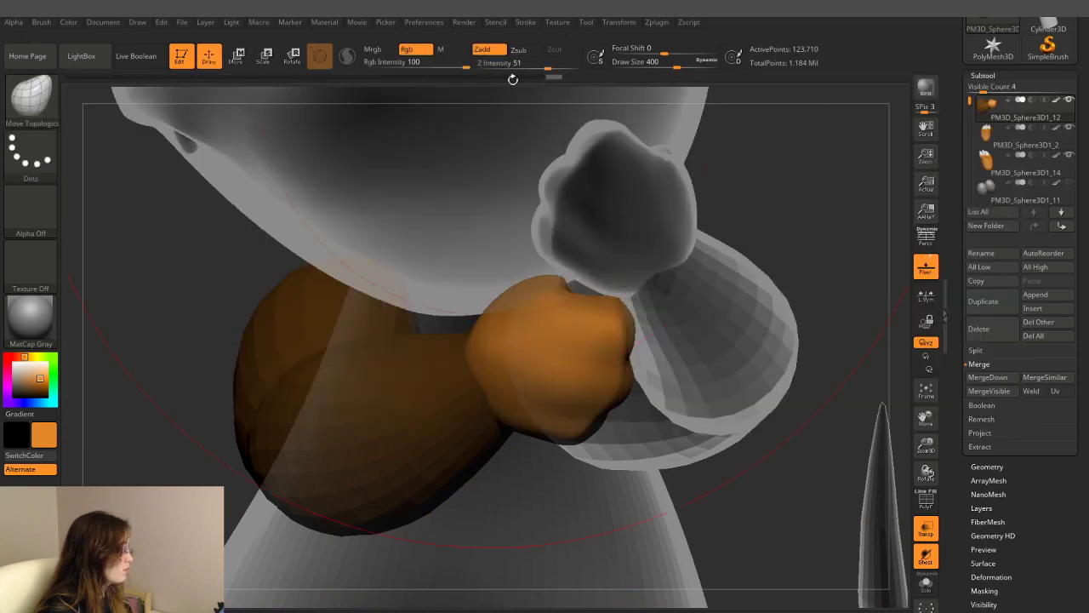
left_click_drag(623, 315, 617, 312)
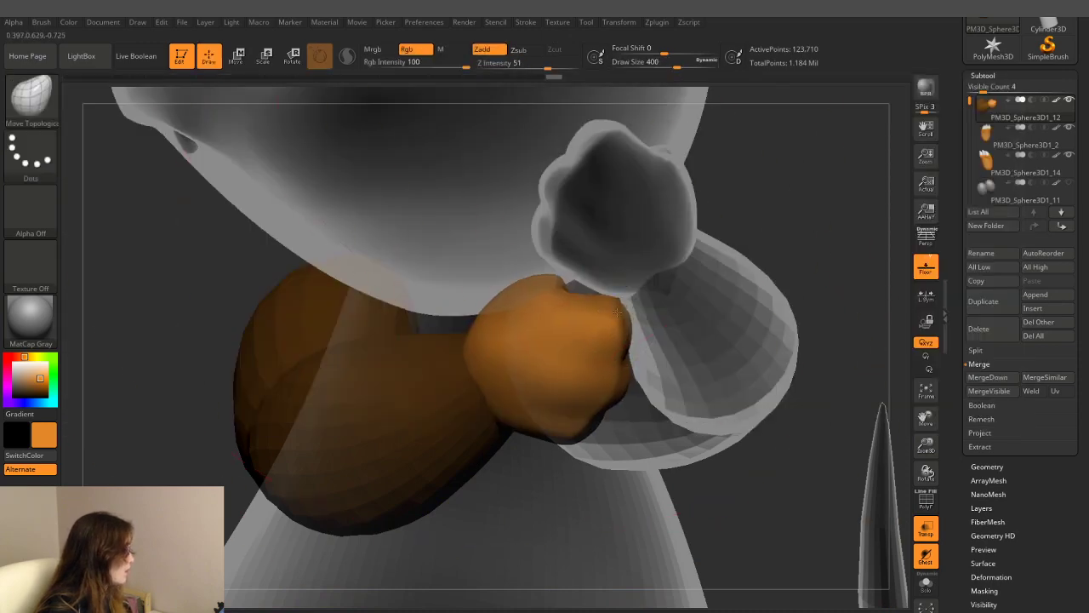
mouse_move(757, 224)
left_mouse_down()
mouse_move(836, 212)
mouse_move(852, 184)
left_mouse_up()
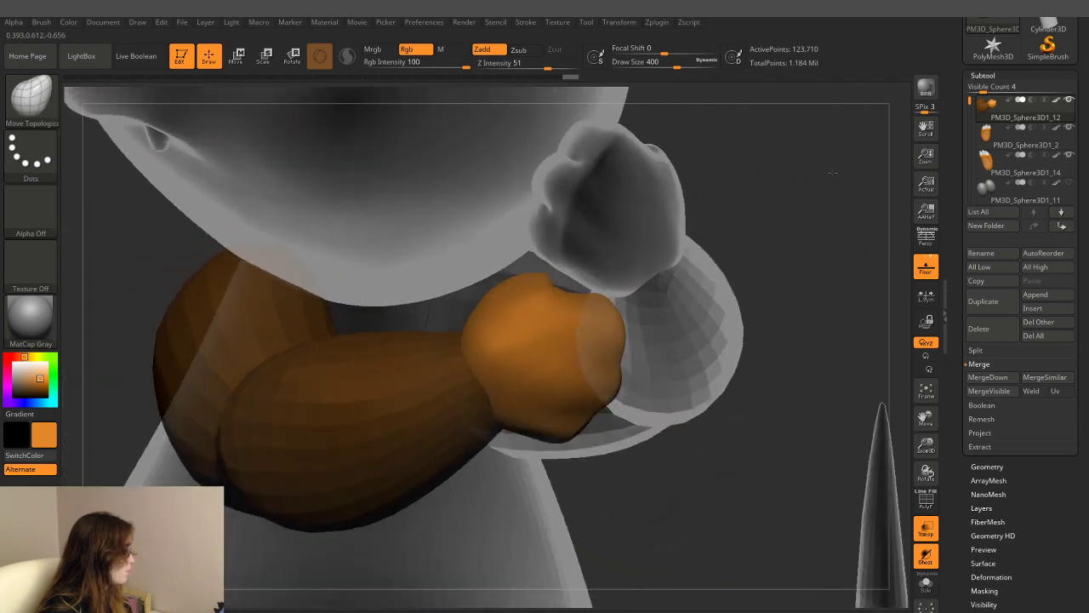
left_click_drag(852, 185, 904, 394)
left_click(926, 583)
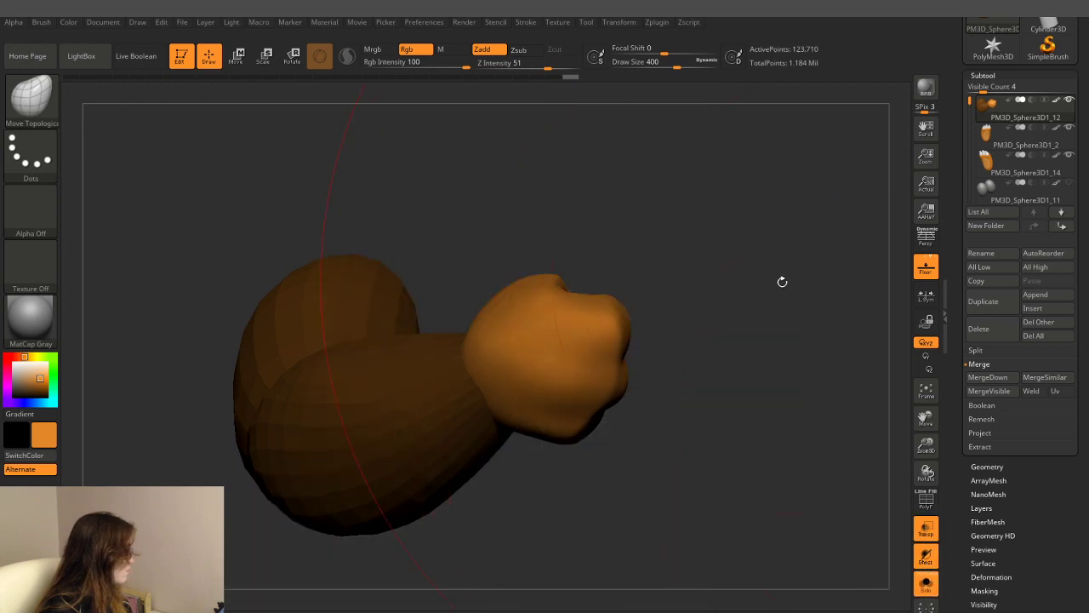
- Isolate the arm section attached to the fist and set Draw Size to 94
mouse_move(780, 282)
left_mouse_down()
mouse_move(673, 278)
mouse_move(794, 382)
left_mouse_up()
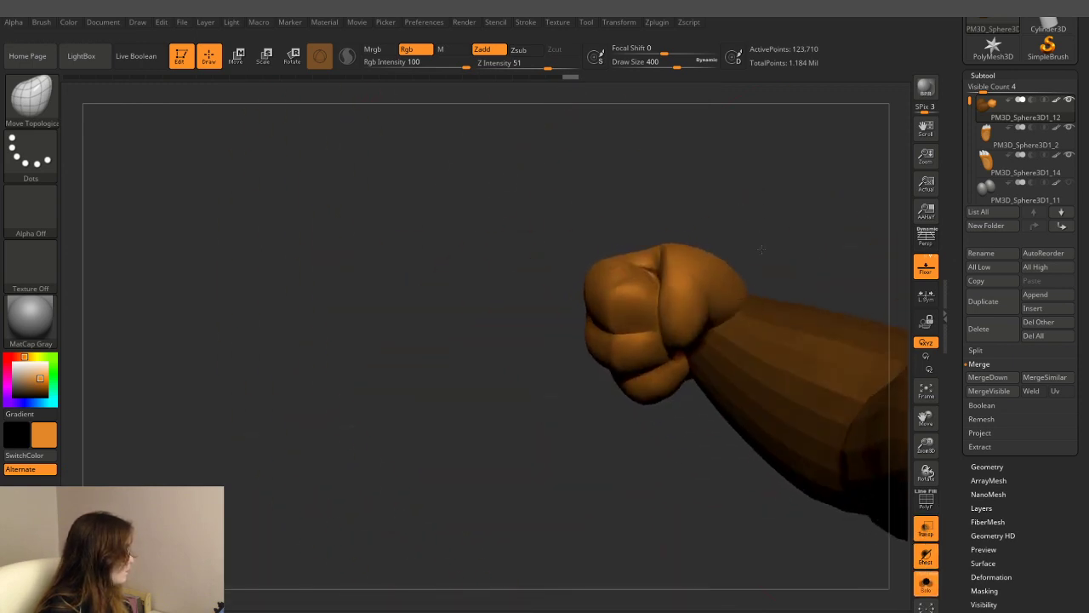
key("shift")
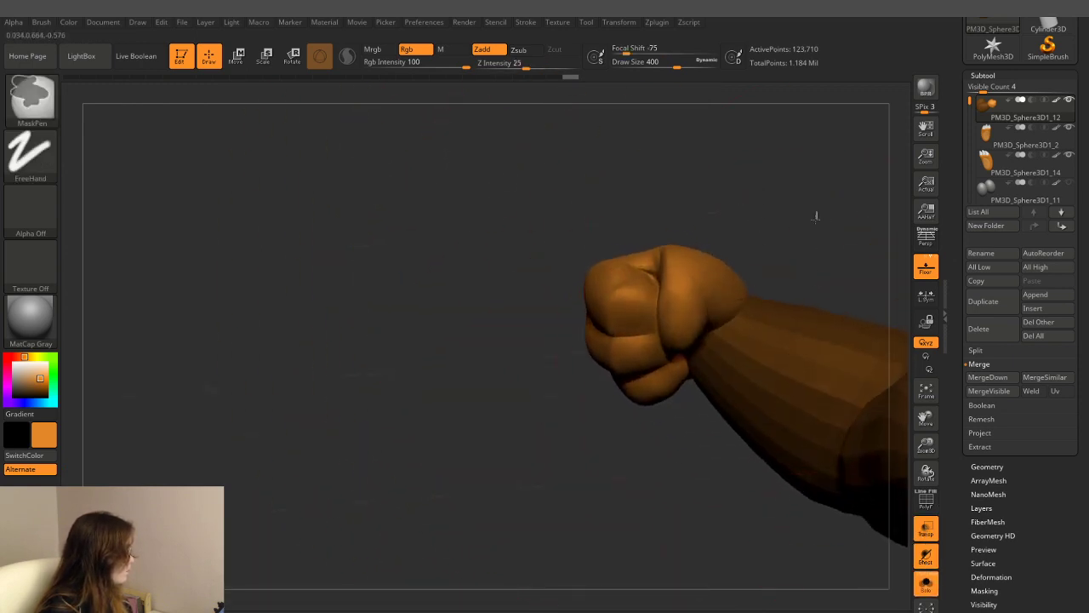
left_click(803, 344, "alt")
mouse_move(808, 358)
left_mouse_down()
mouse_move(804, 269)
mouse_move(805, 299)
left_mouse_up()
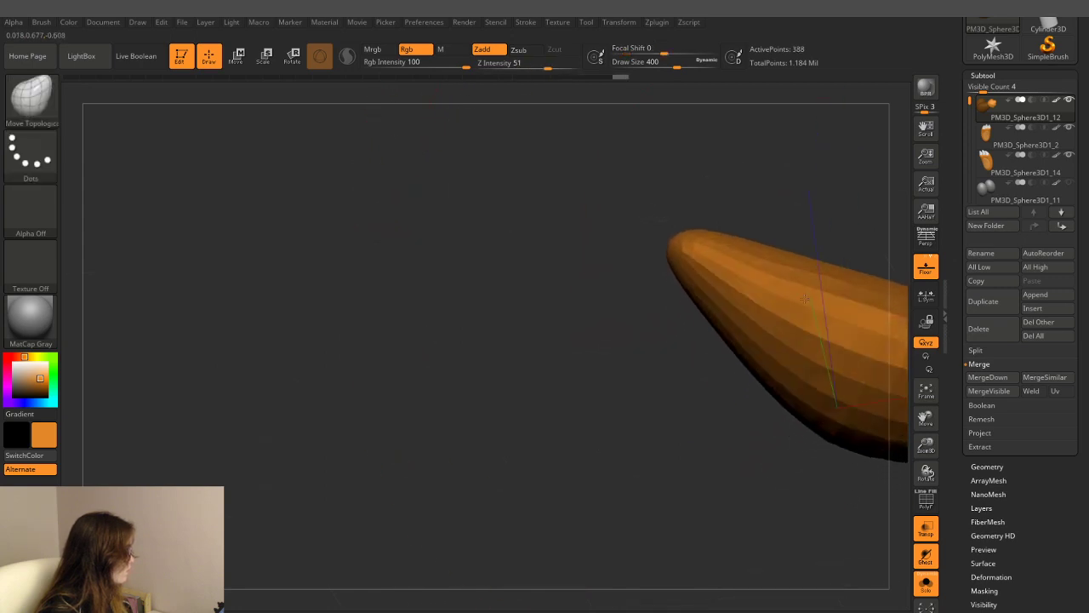
left_click(655, 62)
type("94")
key("Return")
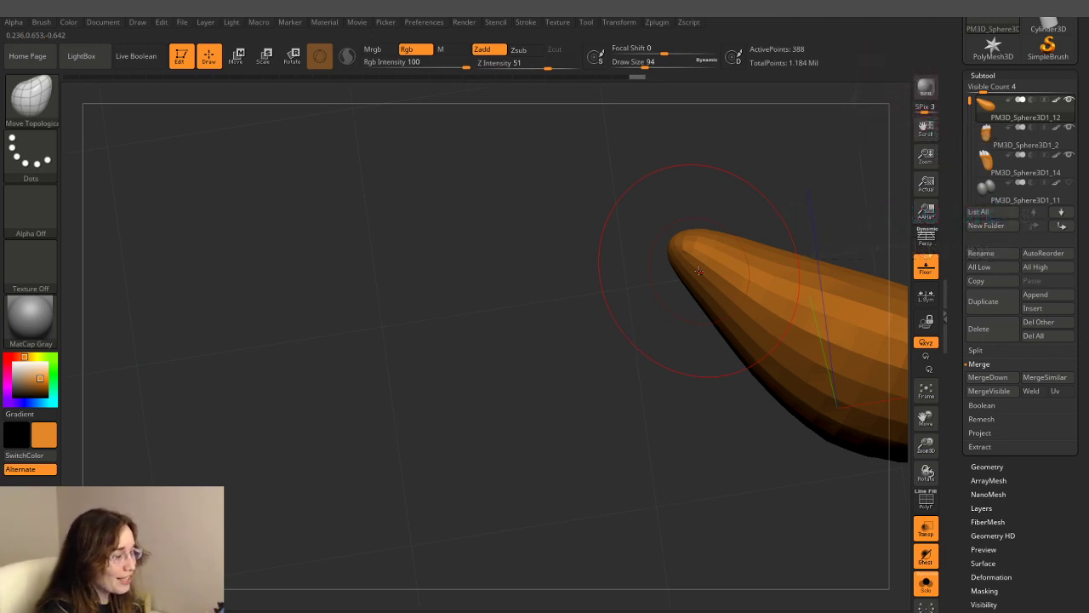
- Unhide the fist and pull the wrist area to meet it with Move Topological
left_click_drag(587, 283, 592, 375)
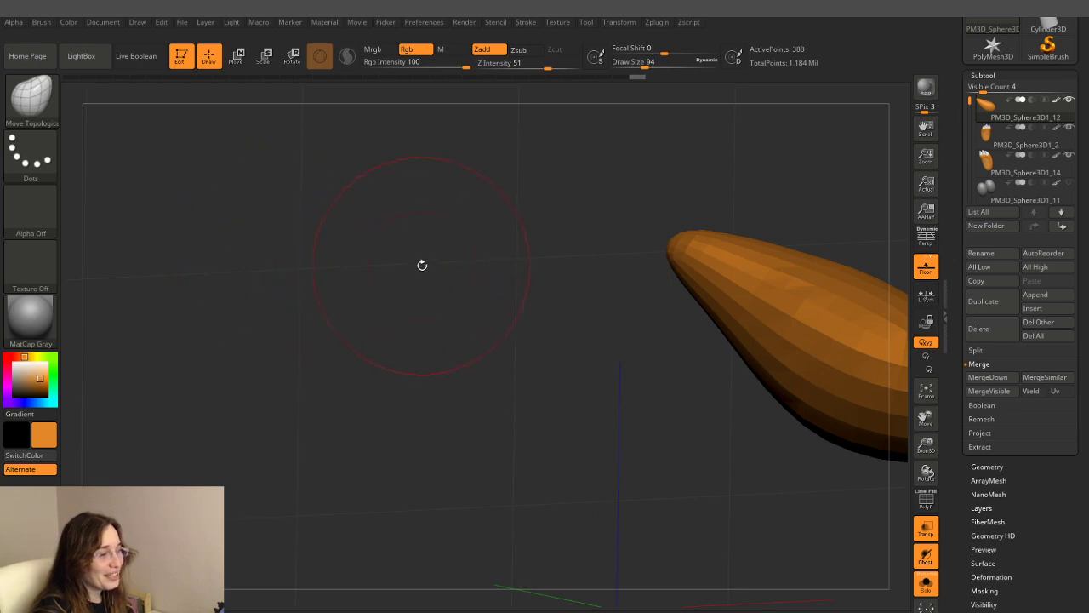
mouse_move(422, 265)
left_mouse_down()
mouse_move(423, 359)
mouse_move(410, 338)
left_mouse_up()
left_click_drag(508, 323, 732, 502)
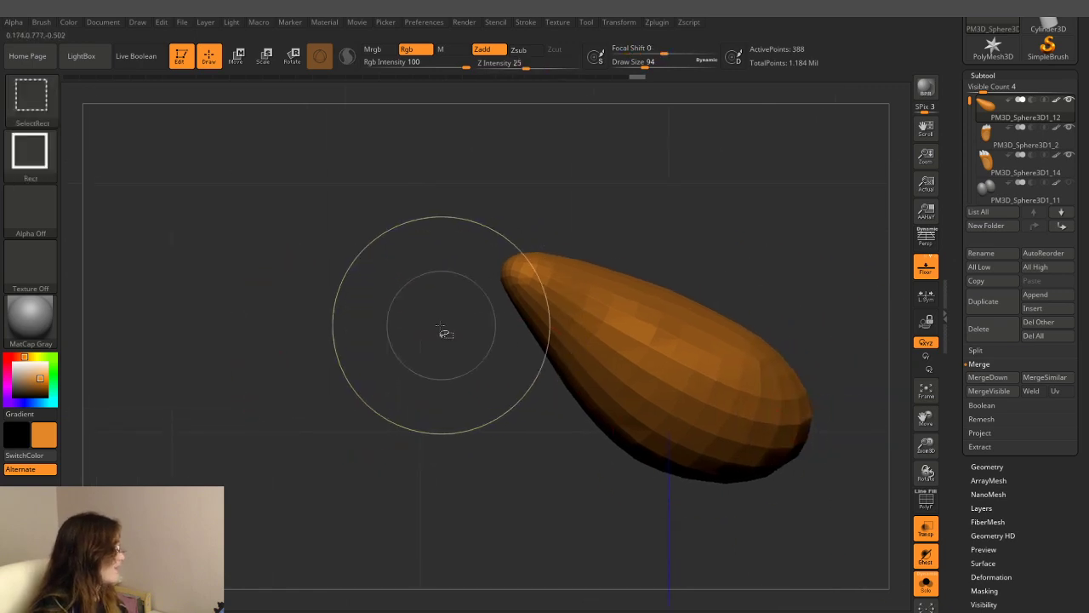
mouse_move(441, 332)
left_mouse_down("ctrl+shift")
mouse_move(700, 214)
mouse_move(756, 229)
mouse_move(768, 213)
mouse_move(739, 267)
mouse_move(745, 254)
mouse_move(728, 268)
left_mouse_up("ctrl+shift")
left_click(703, 213, "ctrl+shift")
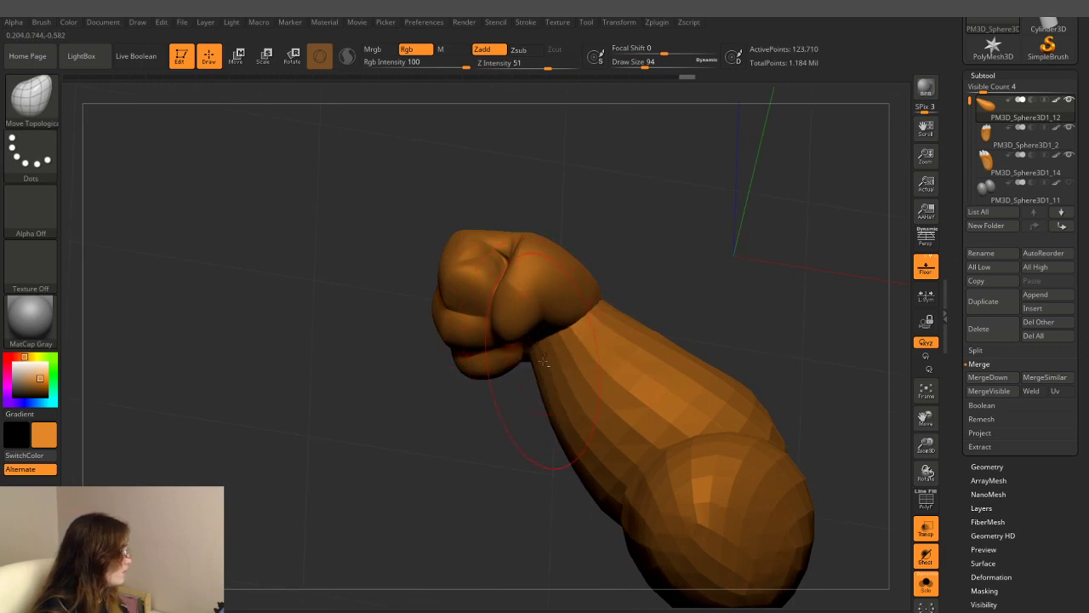
left_click_drag(543, 362, 531, 367)
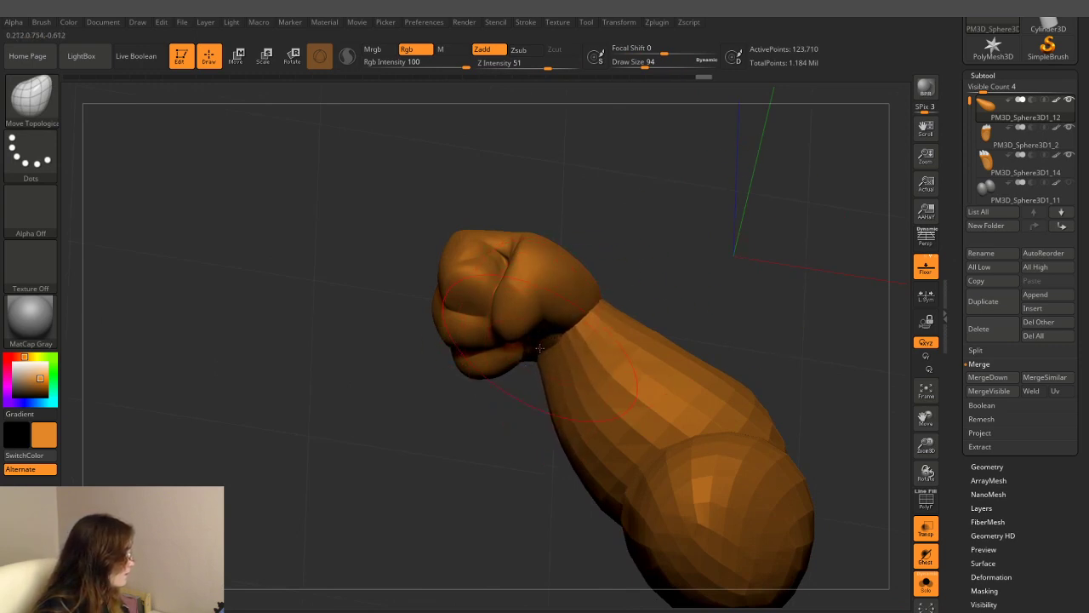
- Smooth the arm surface below the fist, lowering Z Intensity to 48
left_click_drag(747, 259, 787, 173)
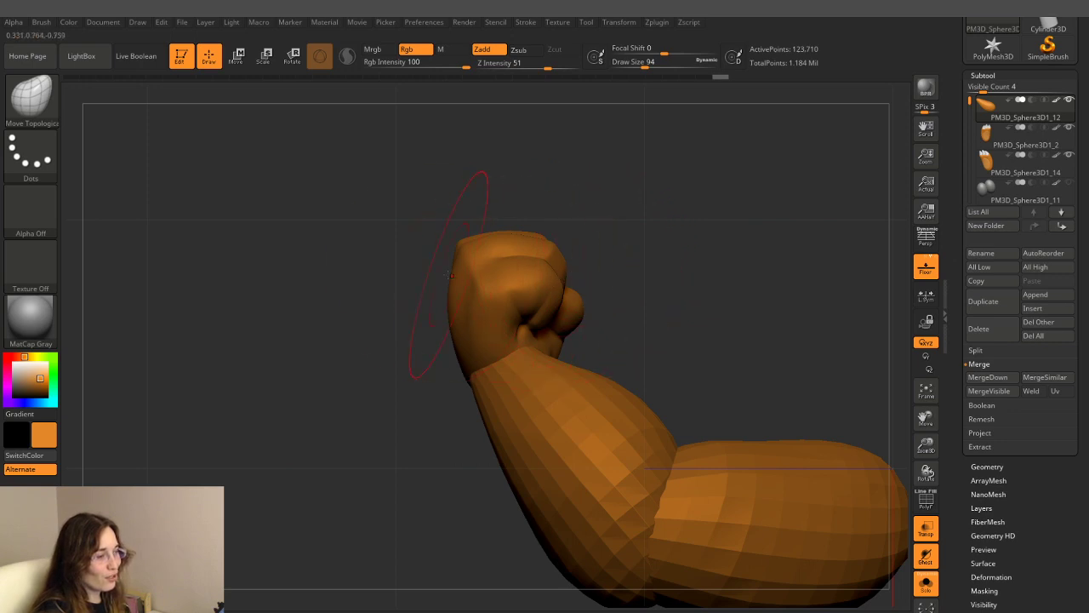
mouse_move(392, 267)
left_mouse_down()
mouse_move(692, 235)
mouse_move(649, 285)
left_mouse_up()
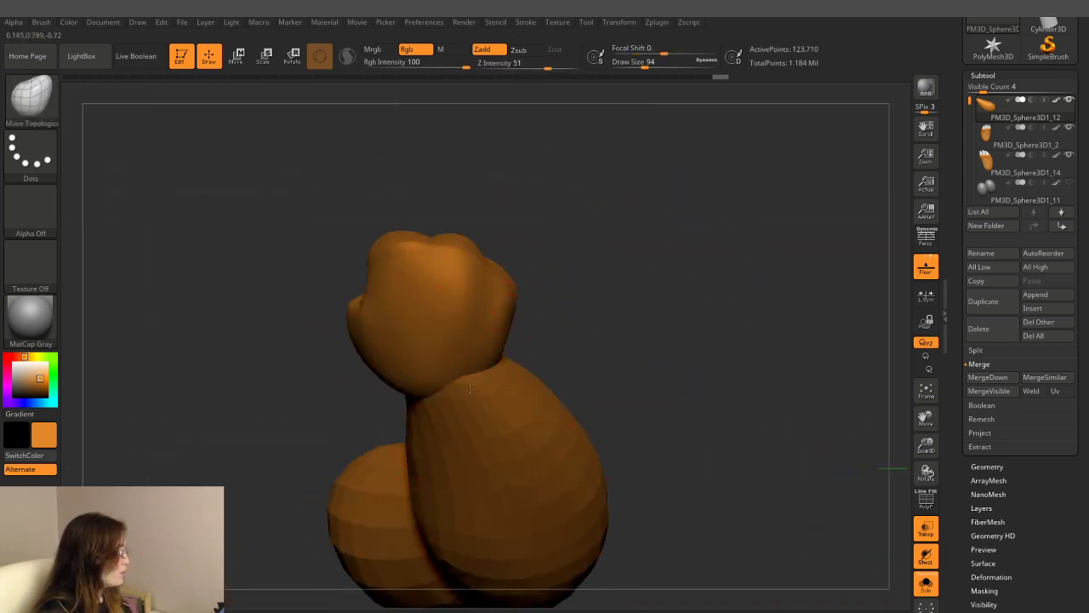
key("shift")
left_click_drag(474, 379, 583, 316)
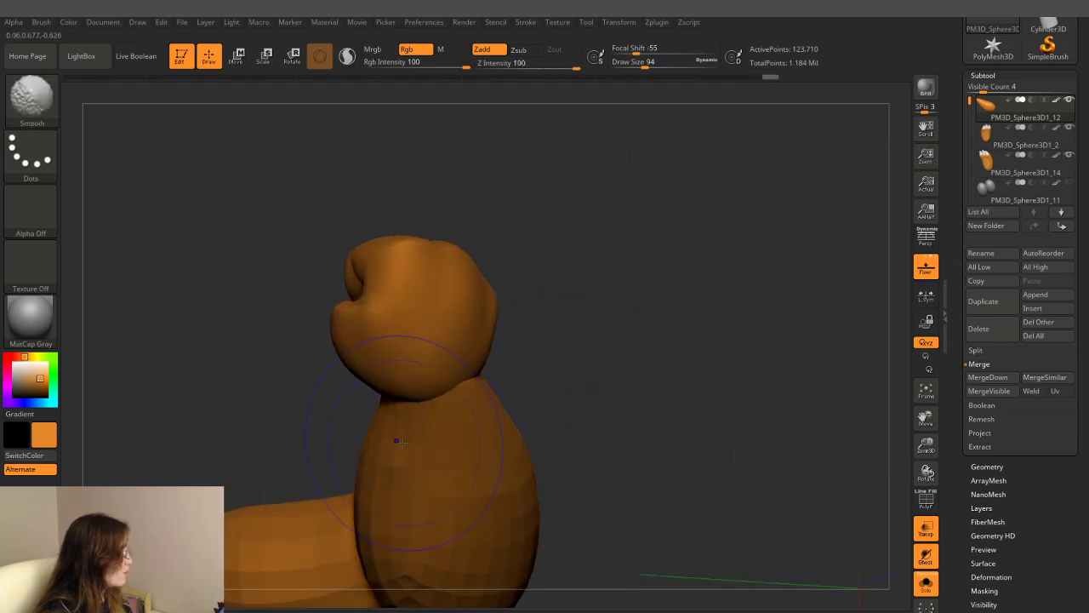
mouse_move(634, 389)
left_mouse_down()
mouse_move(627, 382)
mouse_move(488, 498)
left_mouse_up()
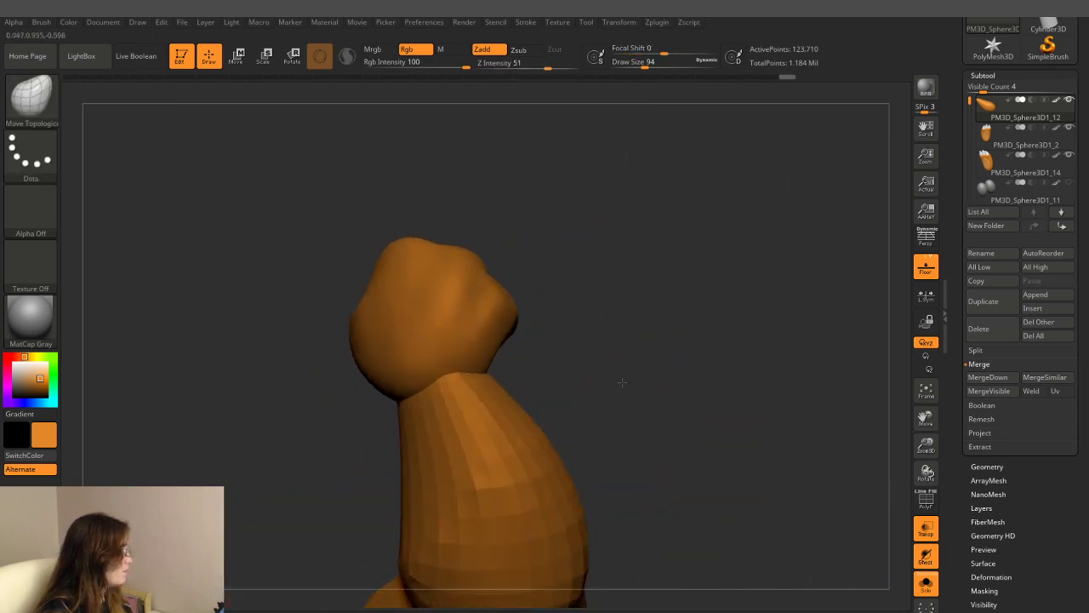
left_click_drag(588, 72, 547, 69)
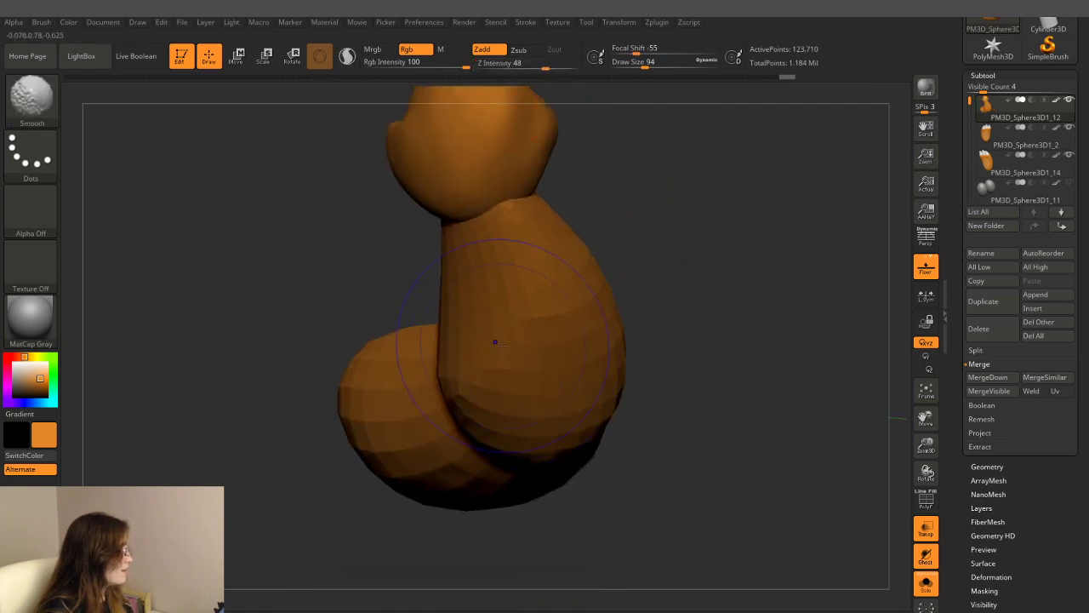
mouse_move(494, 341)
left_mouse_down()
mouse_move(478, 370)
mouse_move(554, 383)
mouse_move(633, 377)
mouse_move(600, 421)
mouse_move(586, 390)
mouse_move(528, 430)
left_mouse_up()
- Re-isolate the upper arm, enlarge the brush to 124, and reveal the rest of the arm
left_click(357, 377, "ctrl+shift")
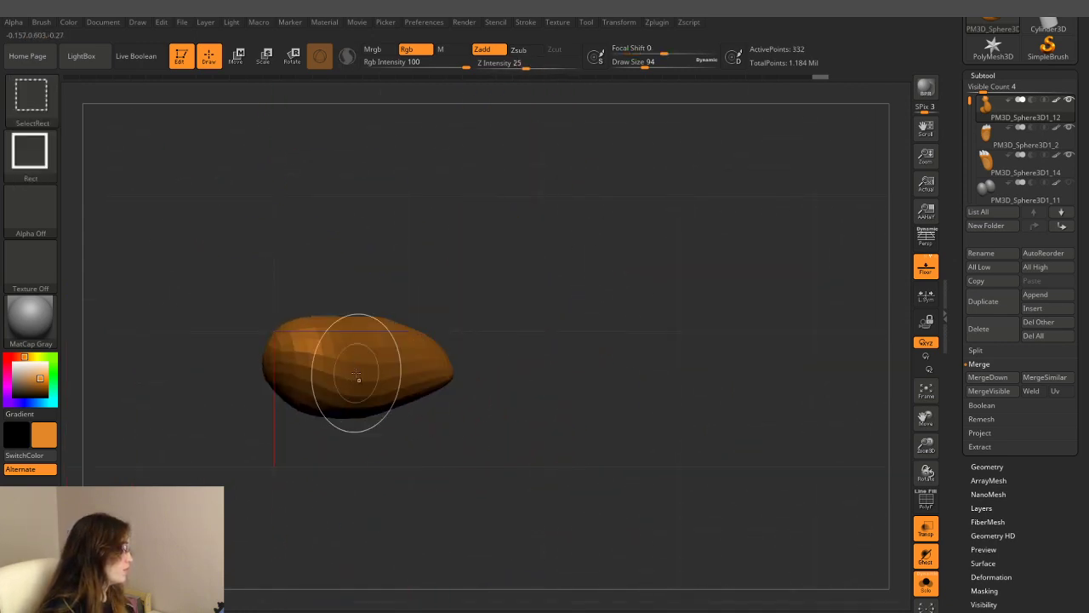
left_click_drag(644, 65, 650, 65)
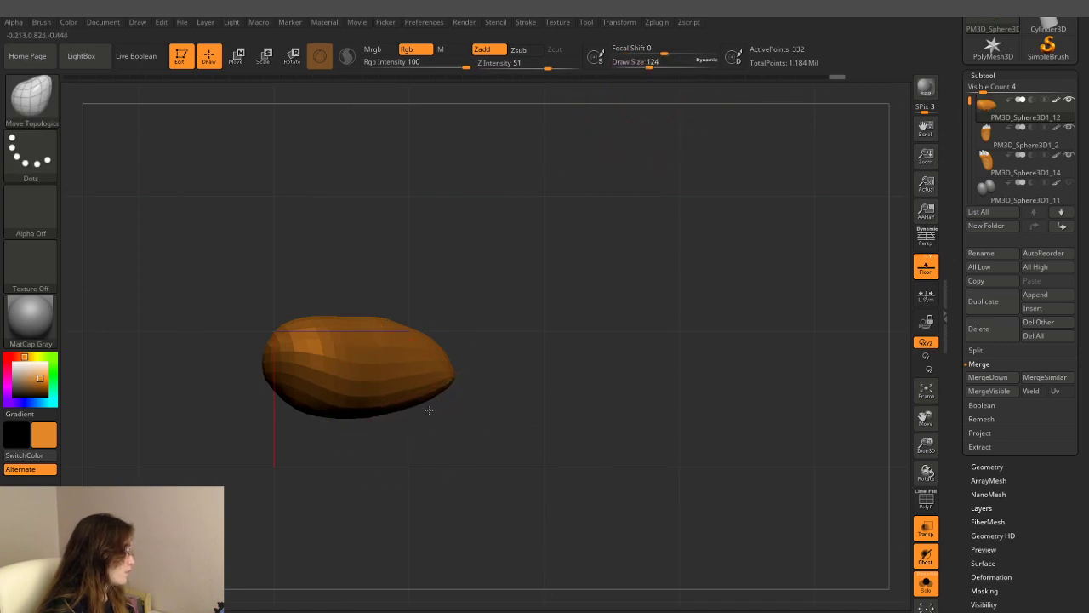
left_click_drag(428, 410, 523, 318)
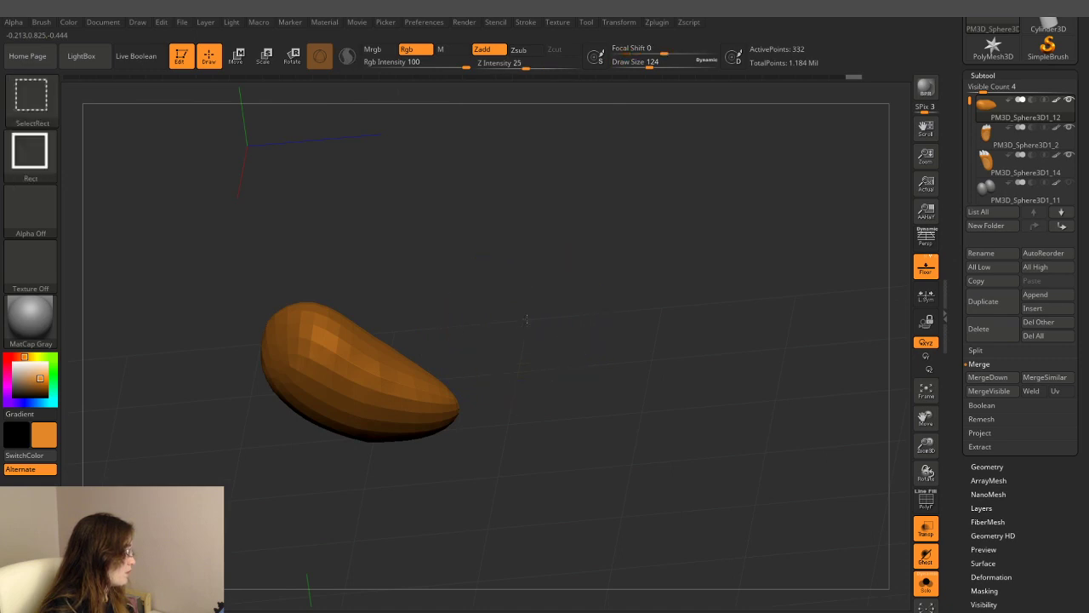
left_click(527, 318, "ctrl+shift")
mouse_move(598, 434)
left_mouse_down()
mouse_move(566, 427)
mouse_move(467, 442)
mouse_move(493, 444)
left_mouse_up()
- Divide the arm twice in Tool > Geometry to reach SDiv 3
left_click(990, 464)
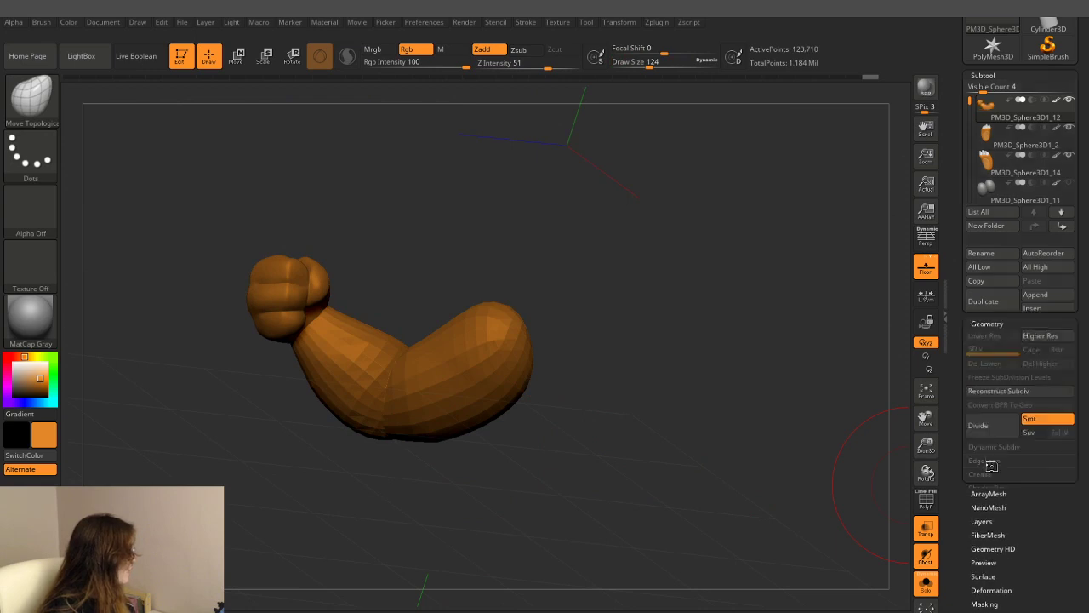
left_click(977, 195)
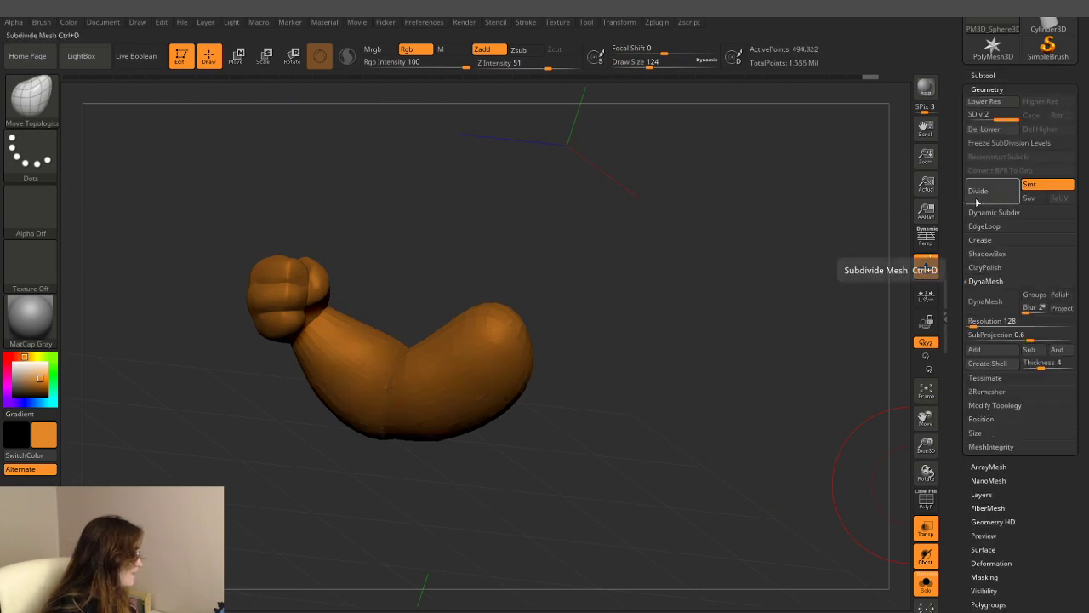
left_click(977, 196)
mouse_move(613, 233)
left_mouse_down()
mouse_move(504, 362)
mouse_move(501, 315)
mouse_move(572, 384)
left_mouse_up()
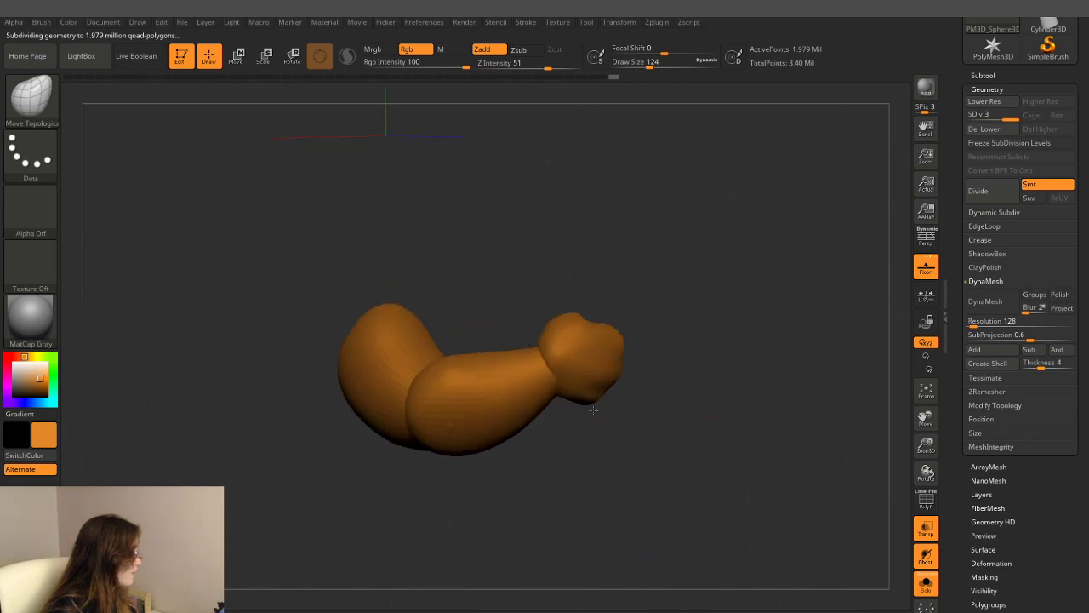
- Toggle visibility between the arm and the hand, then show the whole arm again
left_click(546, 360, "ctrl+shift")
left_click_drag(626, 271, 557, 372, "ctrl+shift")
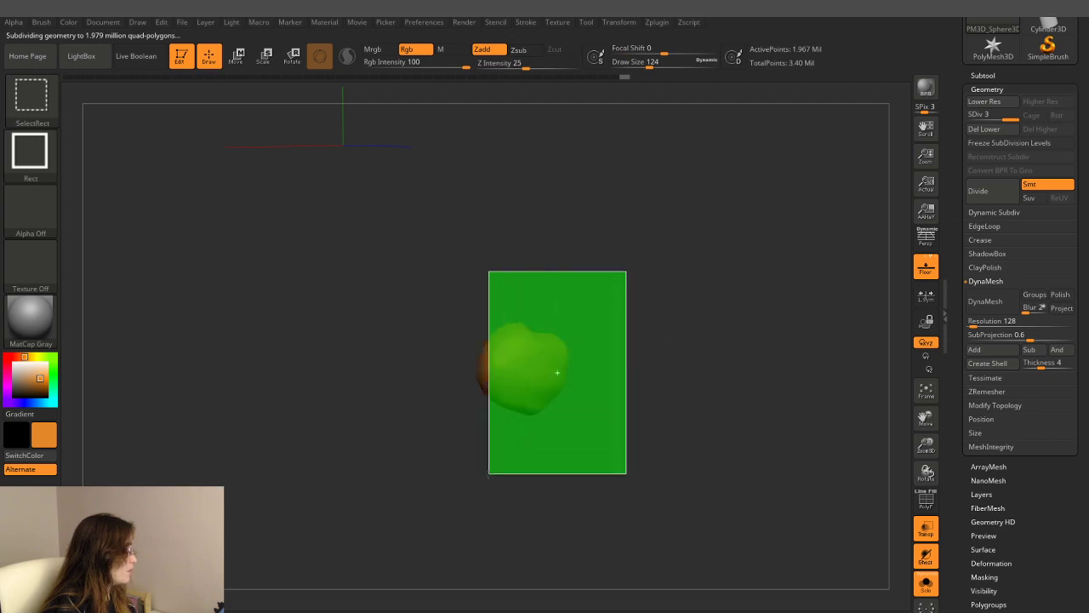
left_click(449, 486, "ctrl+shift")
left_click(555, 351, "ctrl+shift")
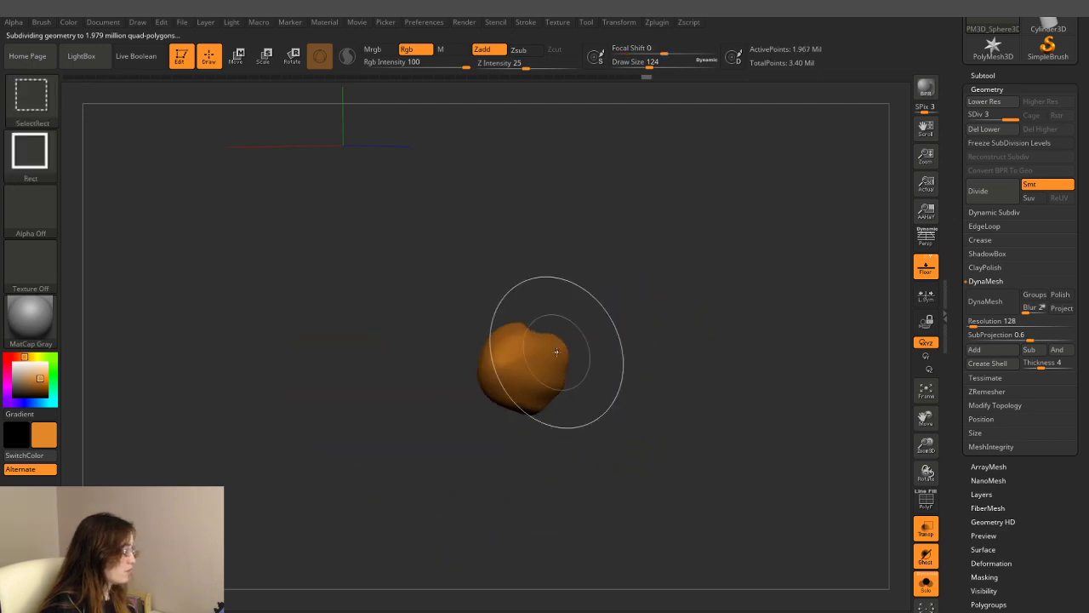
left_click(868, 511, "ctrl+shift")
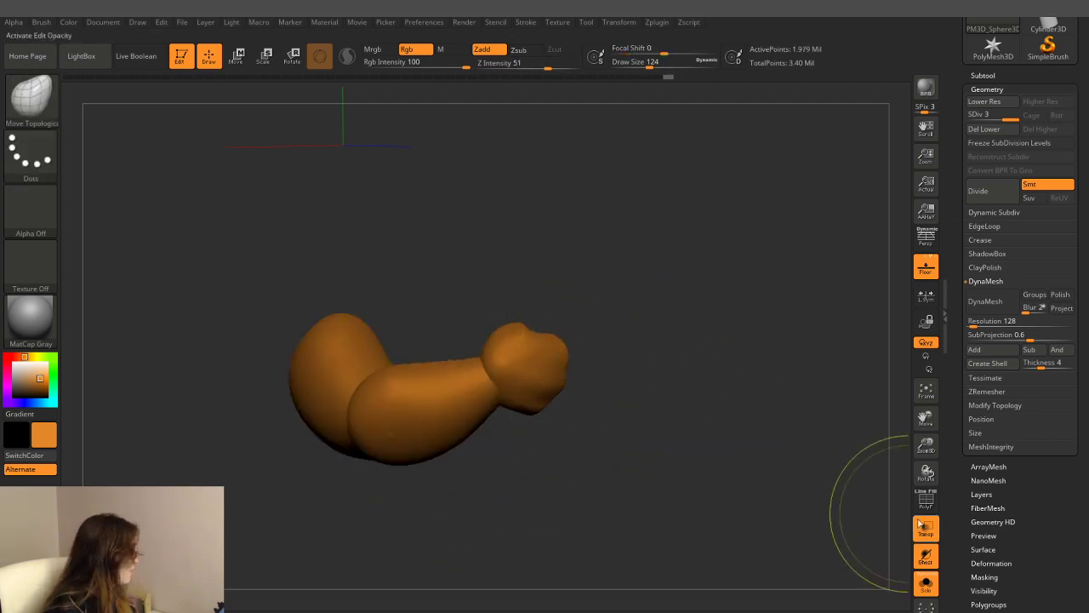
- Inspect the subdivided arm with the PolyF wireframe overlay, then turn it off
left_click(925, 500)
mouse_move(724, 316)
left_mouse_down()
mouse_move(610, 321)
mouse_move(680, 297)
left_mouse_up()
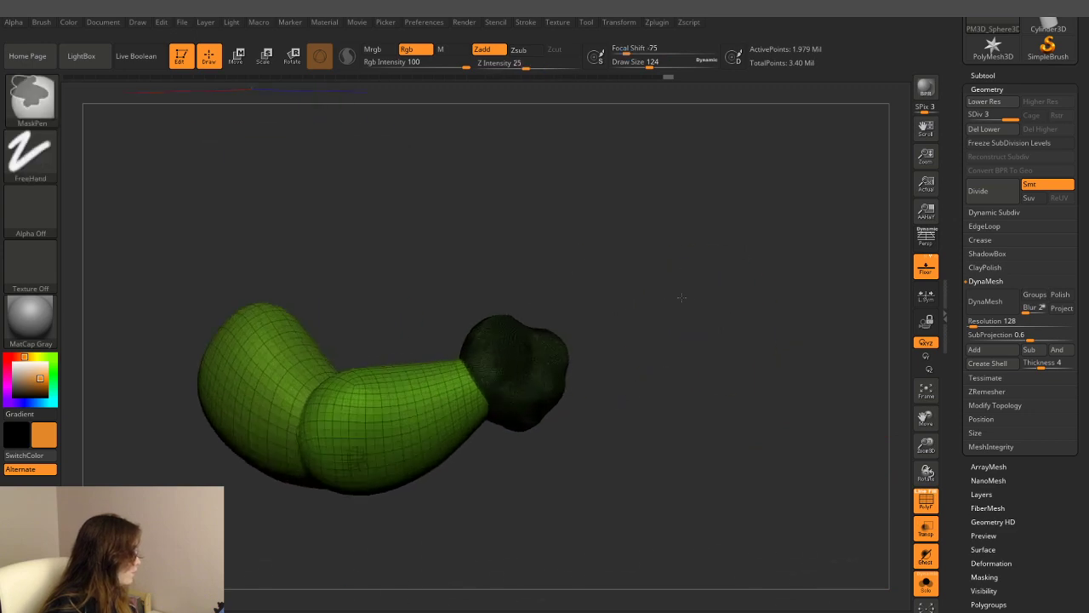
right_click_drag(680, 297, 656, 352, "ctrl")
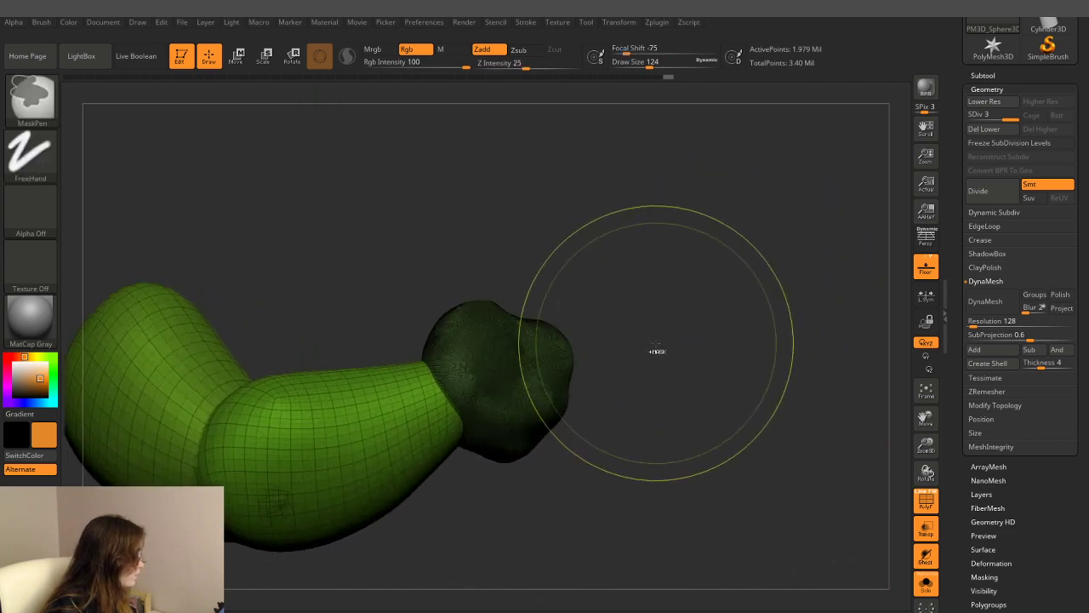
left_click(925, 503)
left_click(925, 502)
left_click(924, 499)
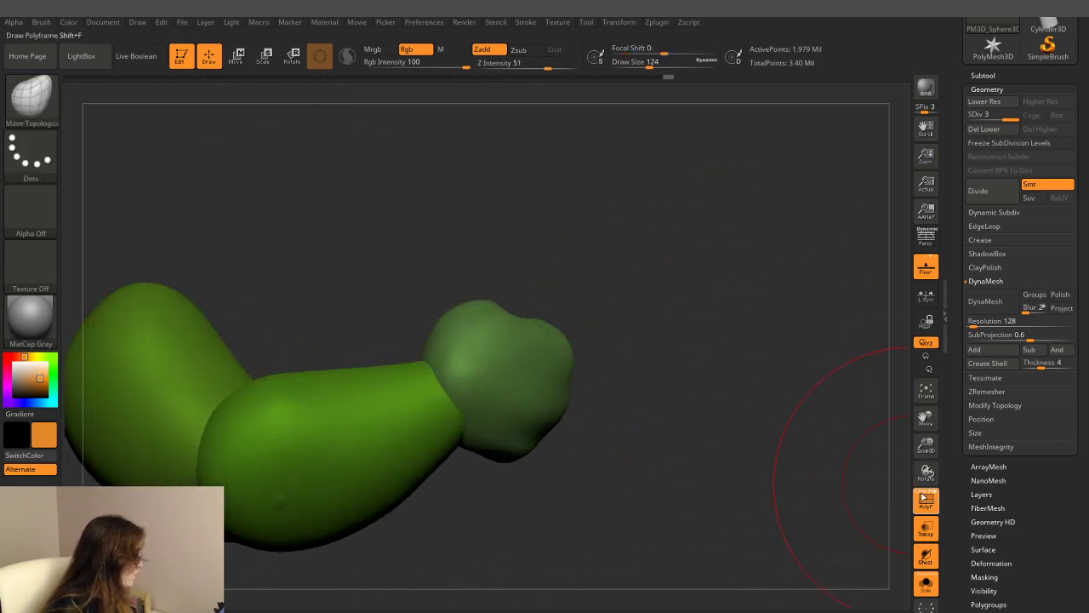
left_click(984, 76)
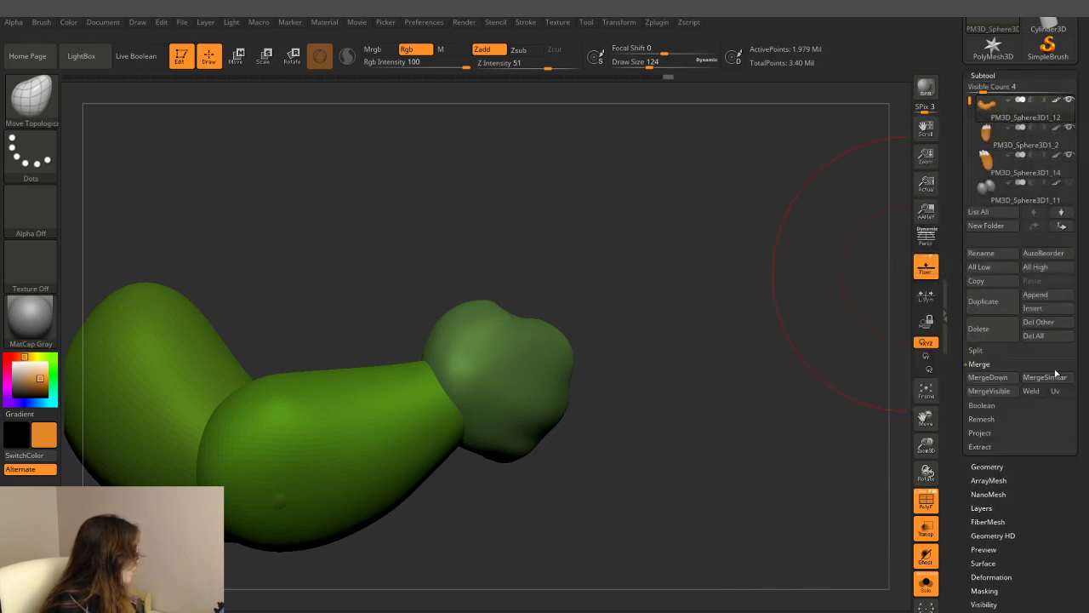
- Split the arm into 3 parts by group, select PM3D_Sphere3D1_13, and turn Solo off
left_click(987, 350)
left_click(1048, 365)
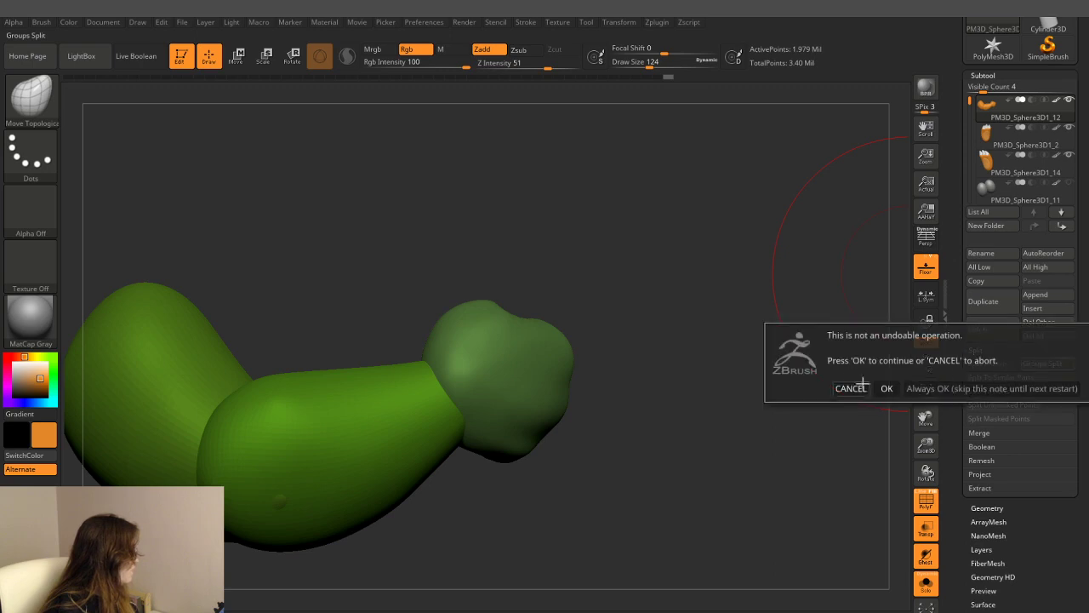
left_click(887, 388)
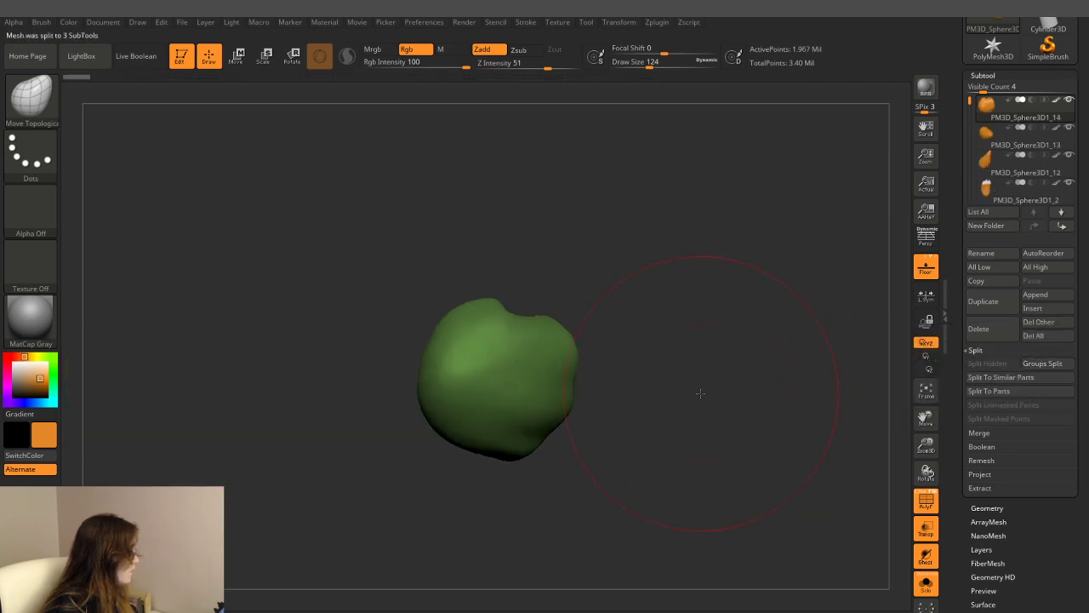
left_click(986, 102)
left_click(986, 134)
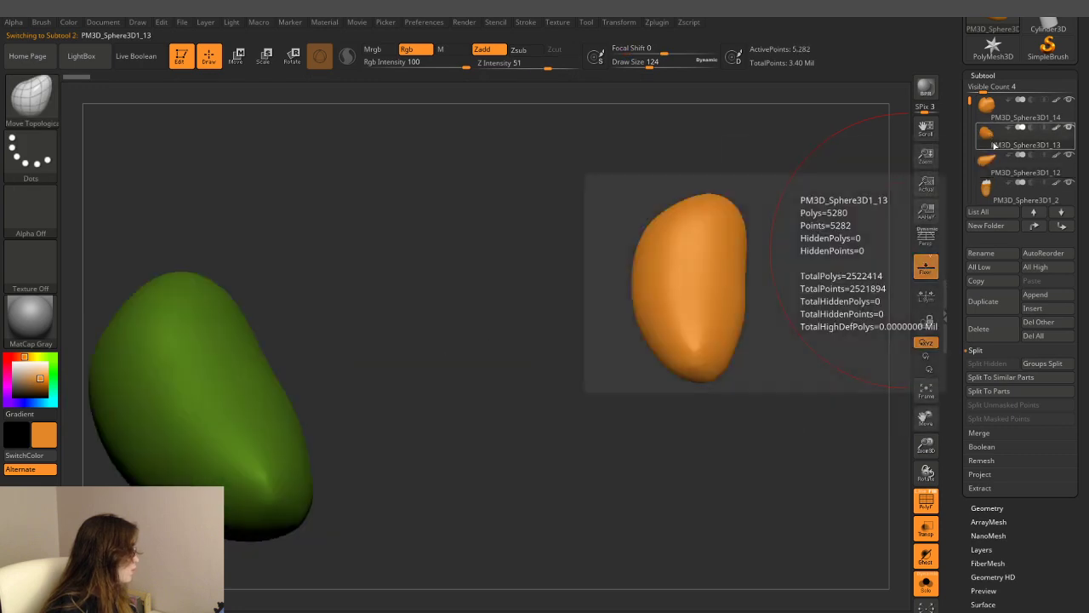
mouse_move(987, 162)
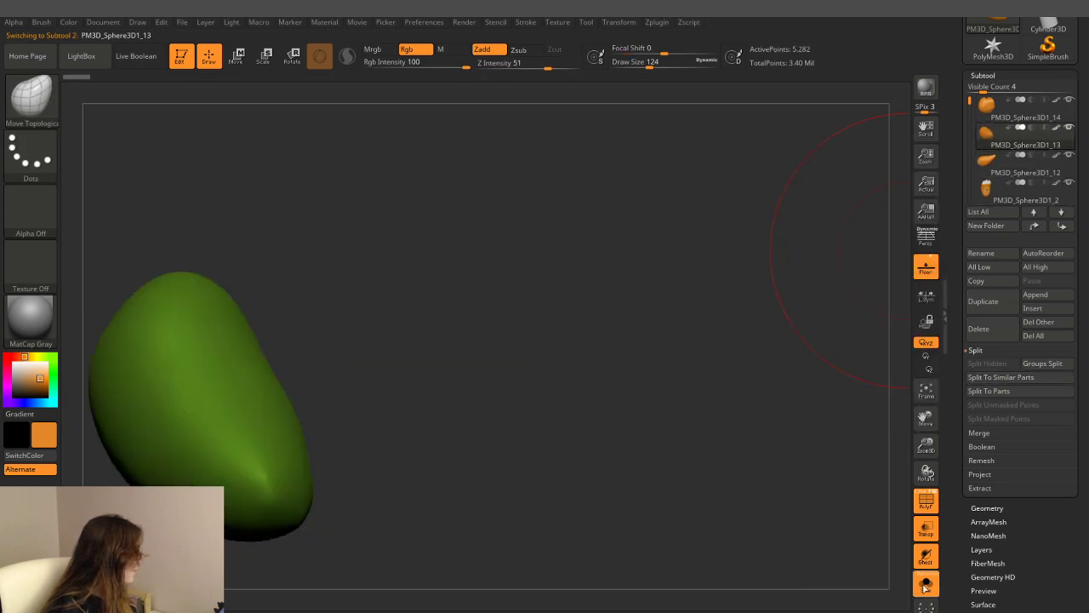
left_click(926, 584)
- Merge the green upper-arm piece down with the purple shoulder piece and confirm
left_click(987, 433)
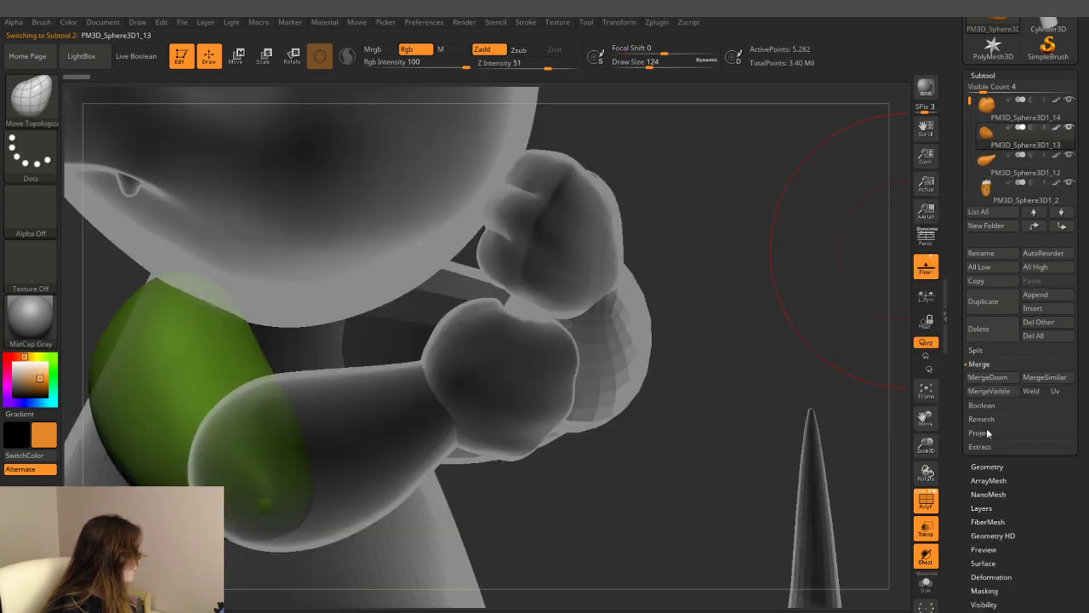
left_click(989, 377)
left_click(885, 402)
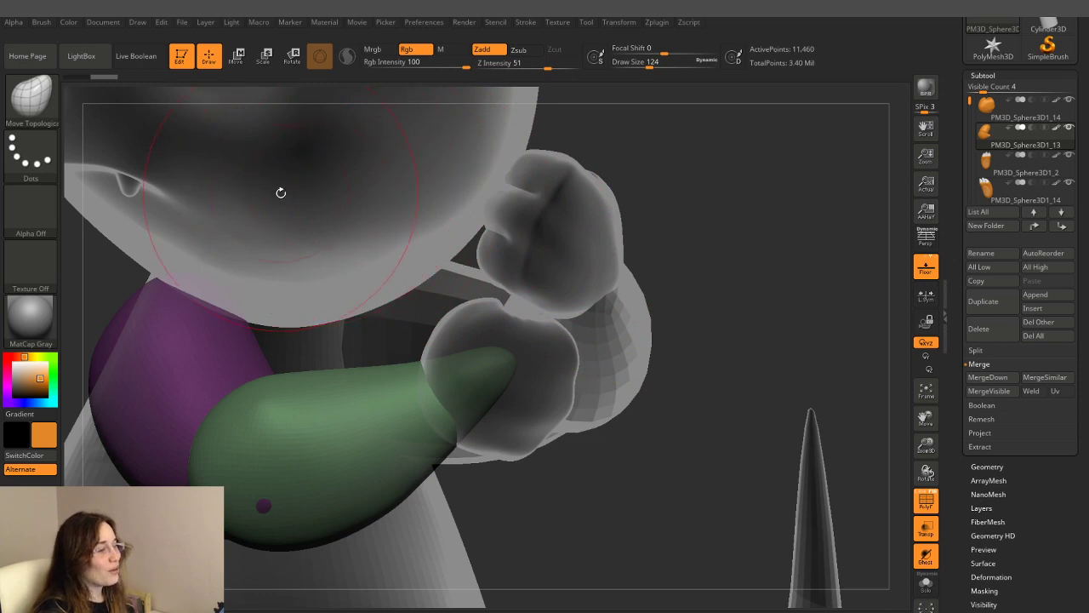
- Pull the purple edge into the green piece, orbiting to check the limb side-on
right_click_drag(599, 216, 717, 235)
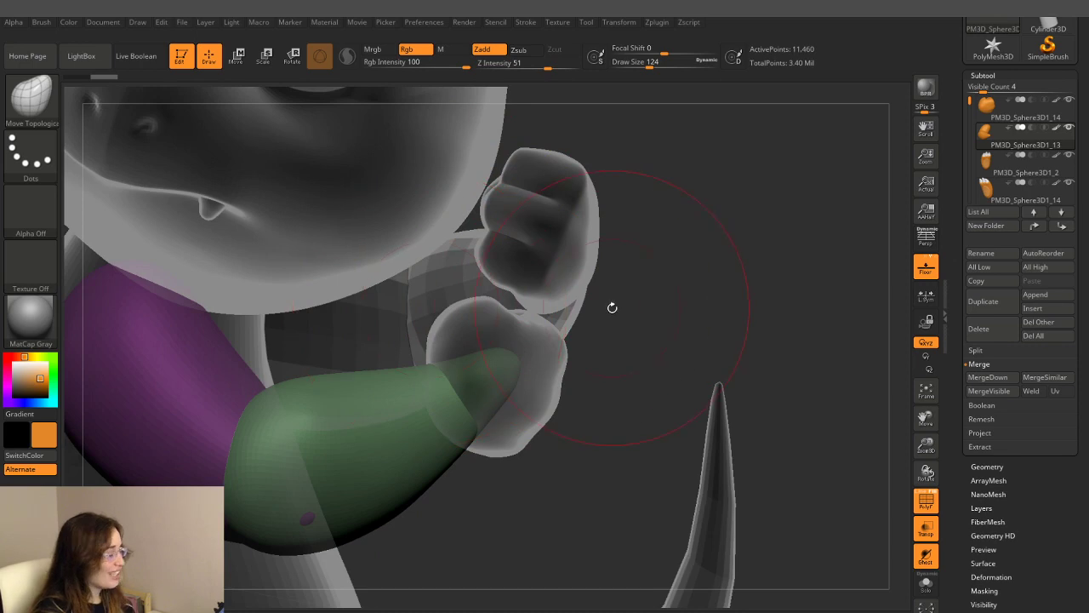
right_click_drag(663, 329, 656, 301)
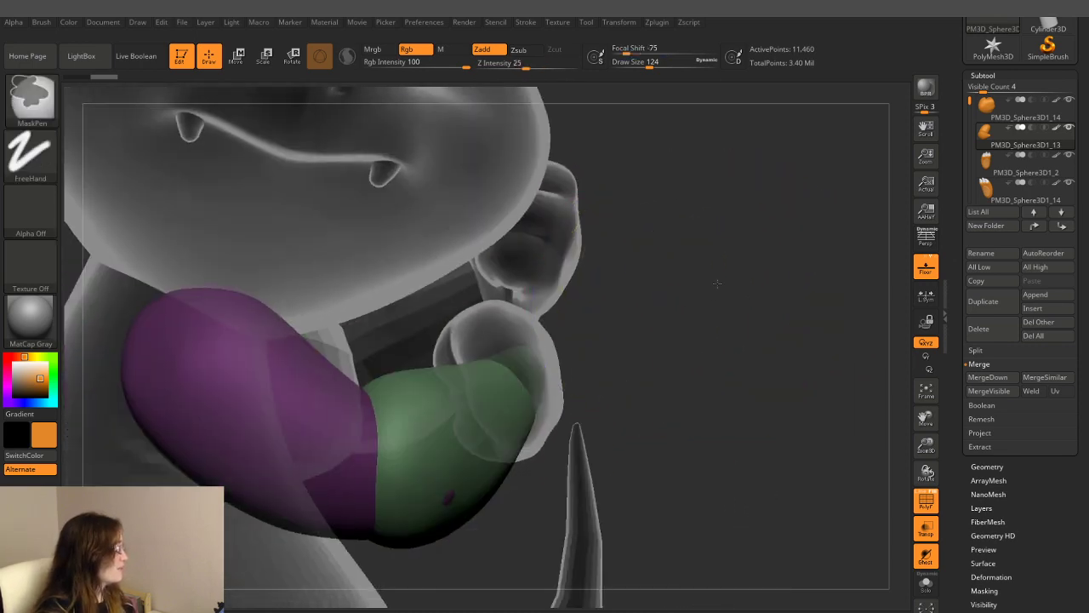
mouse_move(714, 282)
right_mouse_down("ctrl")
mouse_move(703, 321)
mouse_move(708, 294)
right_mouse_up("ctrl")
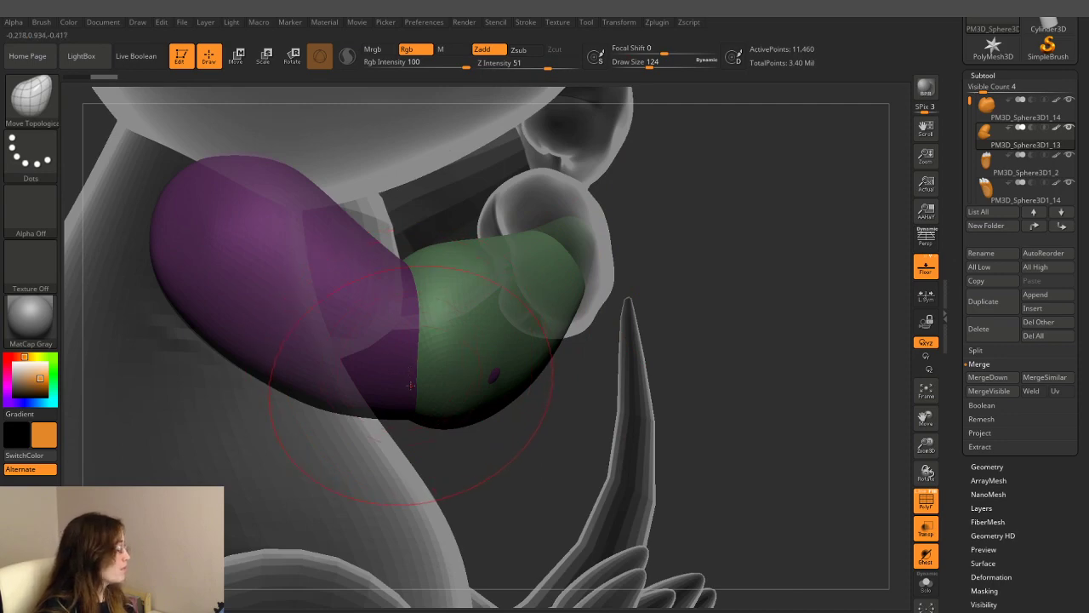
left_click_drag(406, 390, 411, 402)
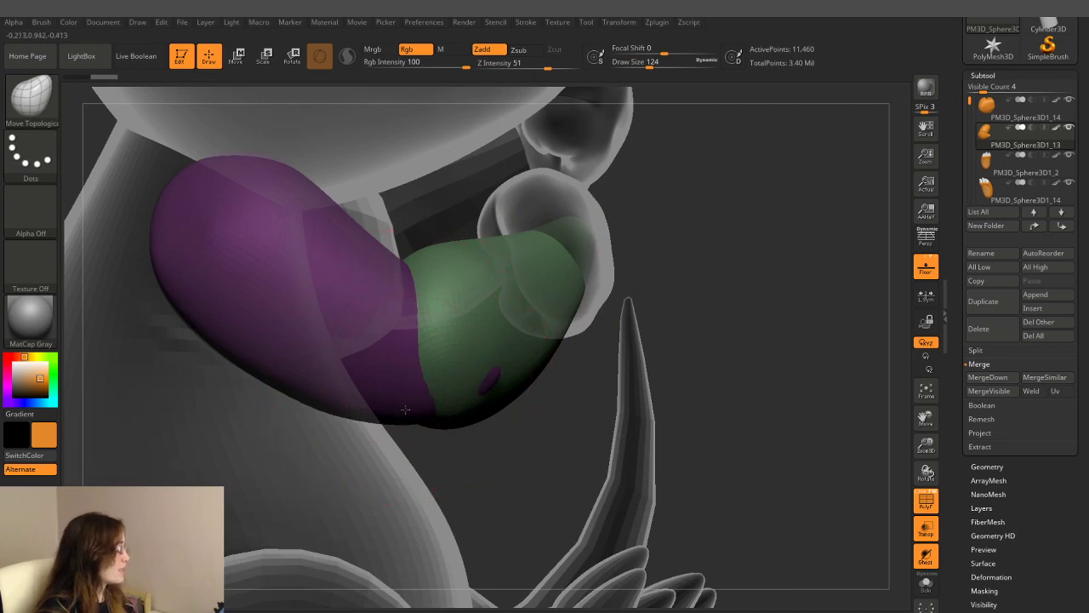
right_click_drag(583, 481, 595, 460)
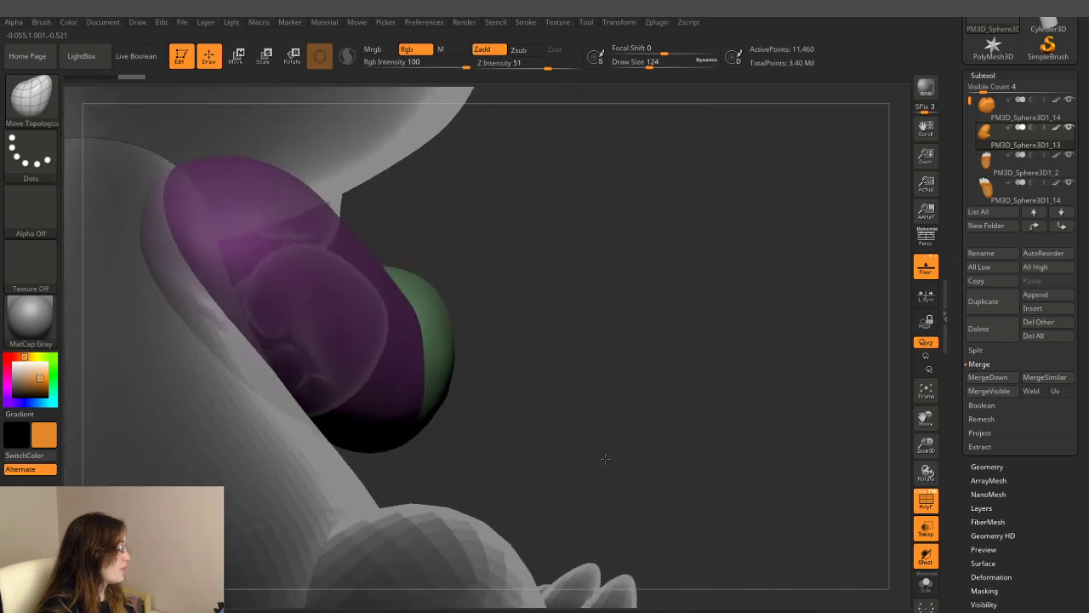
mouse_move(596, 460)
right_mouse_down()
mouse_move(429, 353)
mouse_move(706, 372)
mouse_move(772, 338)
mouse_move(783, 261)
mouse_move(754, 270)
right_mouse_up()
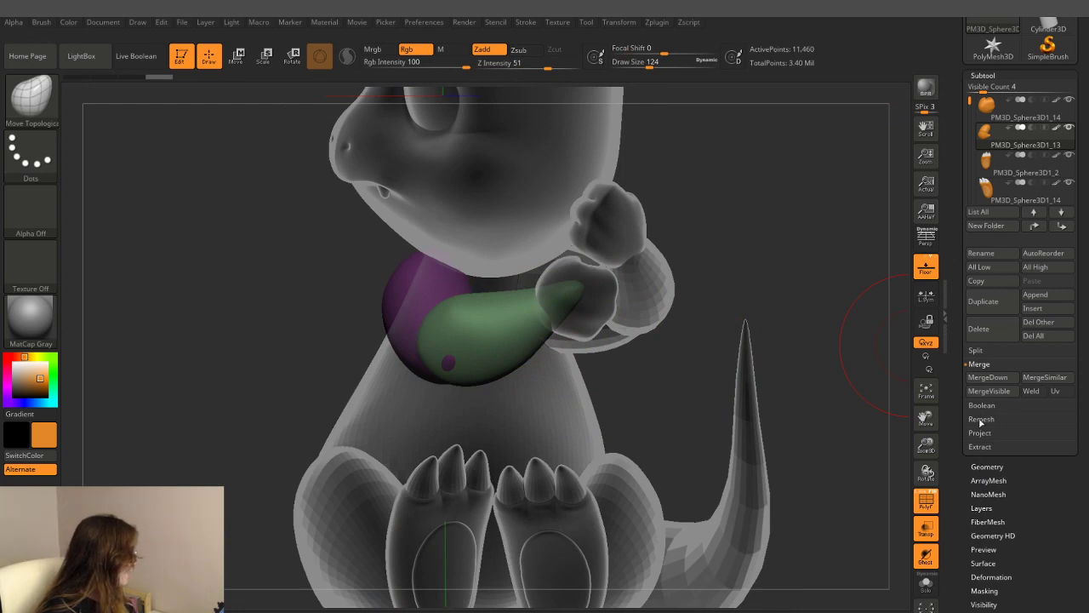
left_click(980, 466)
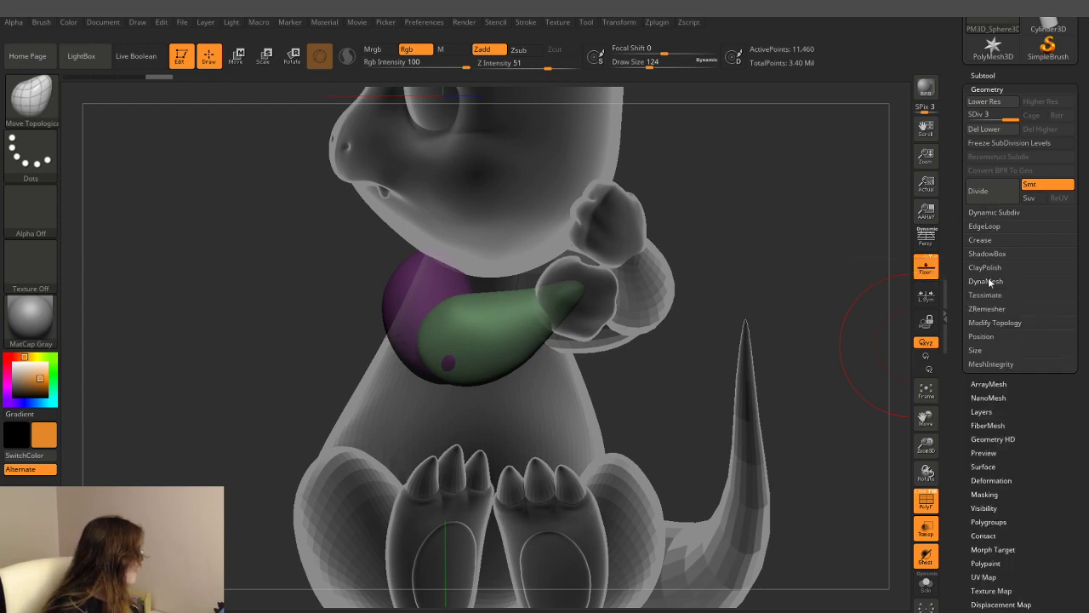
- DynaMesh the purple and green arm pieces into one red arm, freezing and dropping lower subdivision levels
left_click(990, 301)
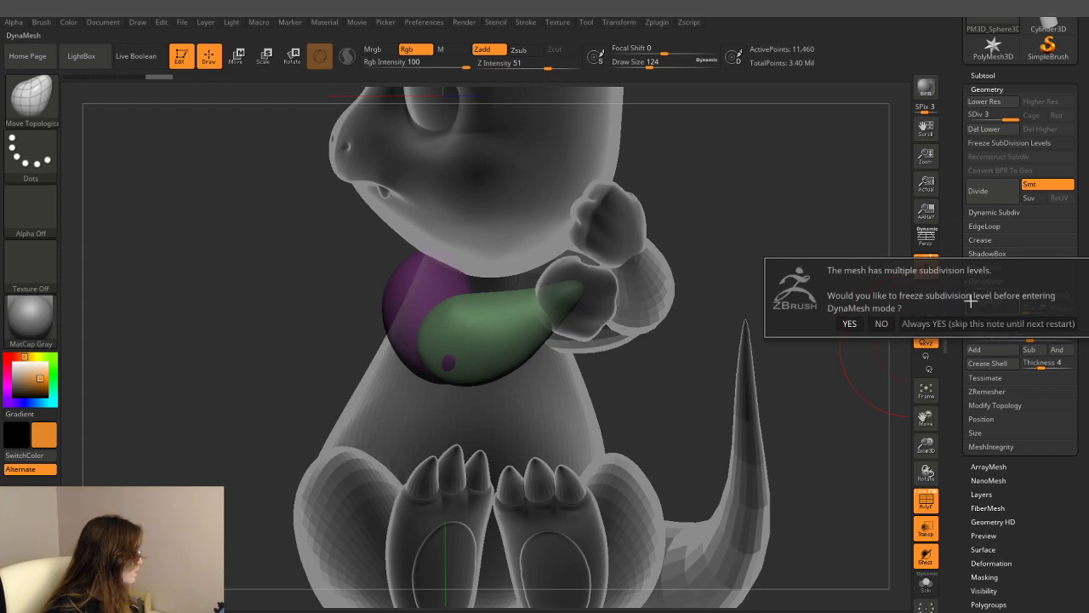
left_click(885, 323)
left_click_drag(741, 230, 761, 243)
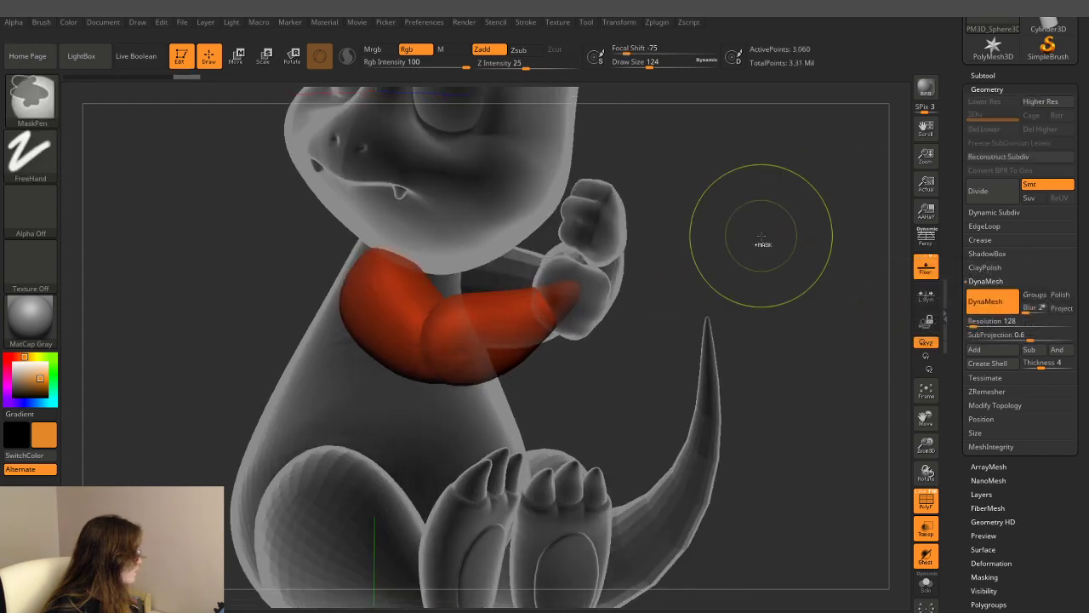
left_click(984, 129)
left_click(985, 301)
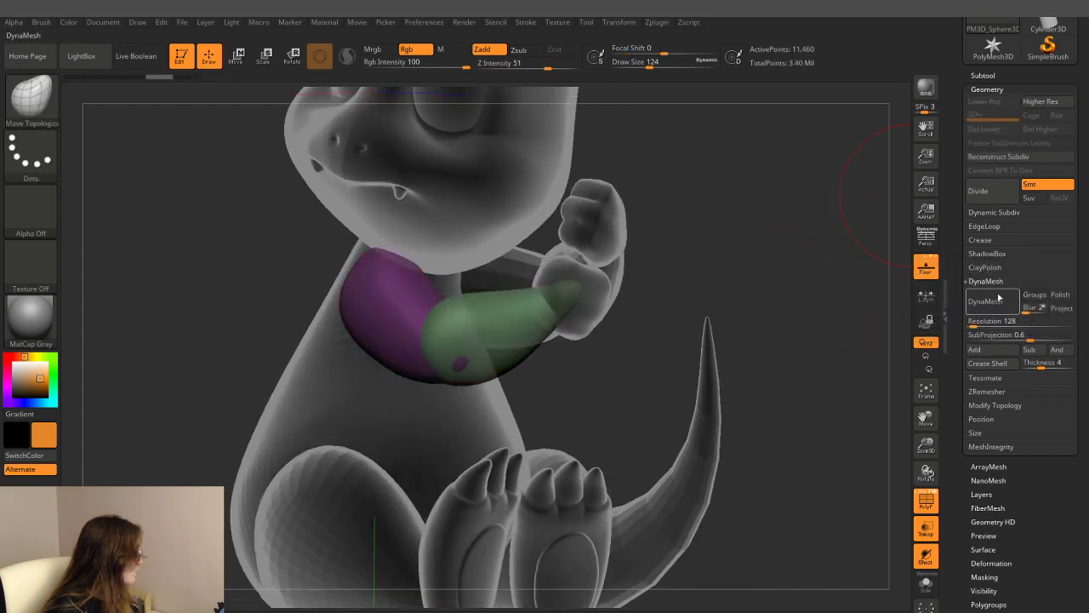
- Inspect the remeshed red arm from several angles, then isolate it with Solo
mouse_move(734, 263)
left_mouse_down()
mouse_move(721, 289)
mouse_move(669, 315)
left_mouse_up()
key("shift")
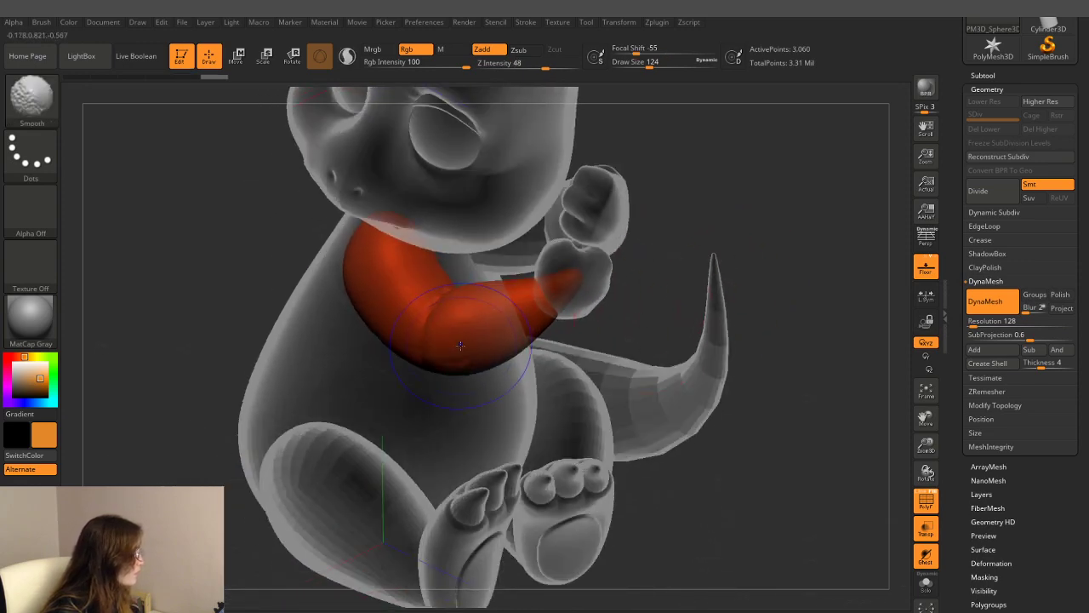
left_click_drag(545, 188, 598, 307)
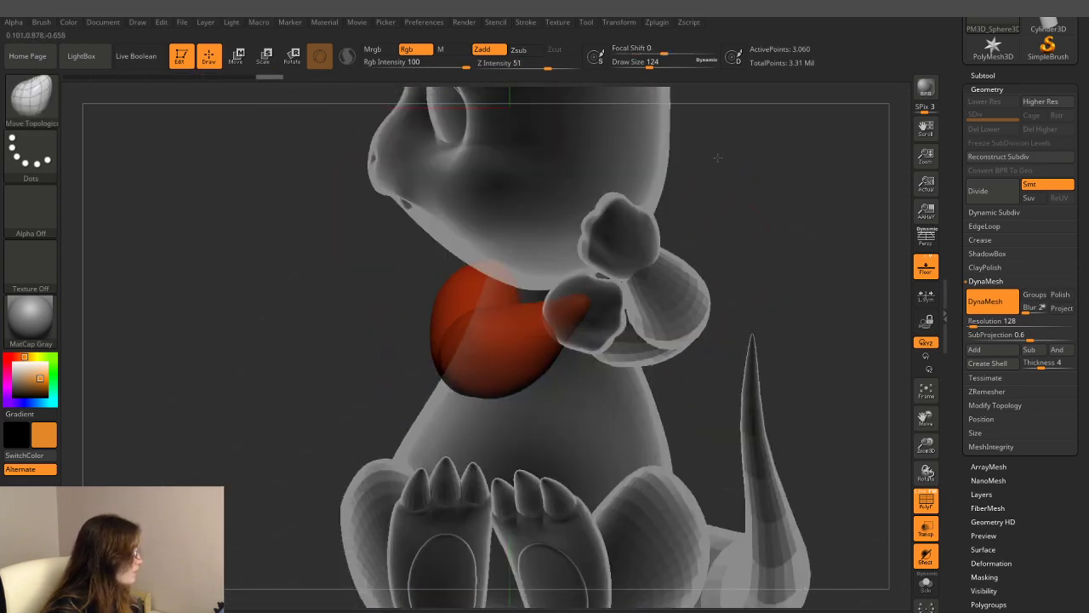
left_click_drag(423, 382, 466, 385)
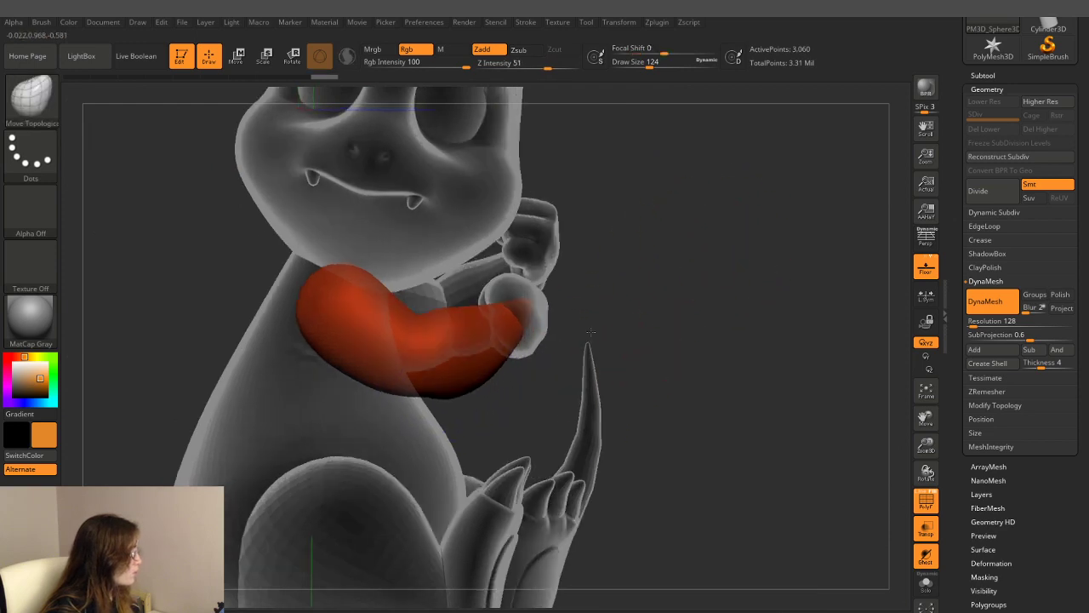
key("shift")
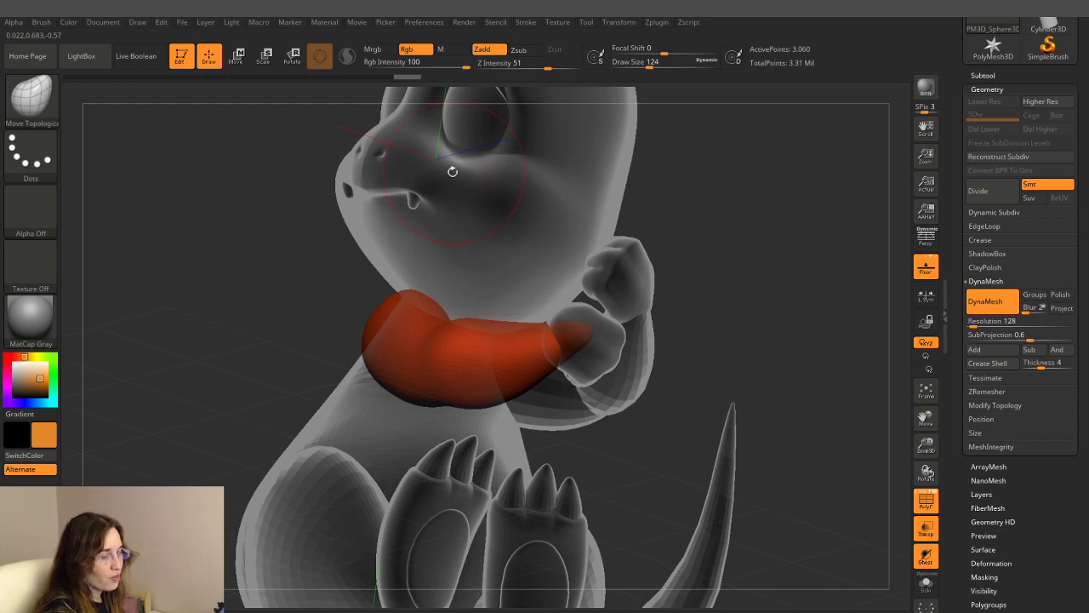
mouse_move(660, 197)
right_mouse_down()
mouse_move(664, 246)
mouse_move(761, 229)
mouse_move(462, 348)
right_mouse_up()
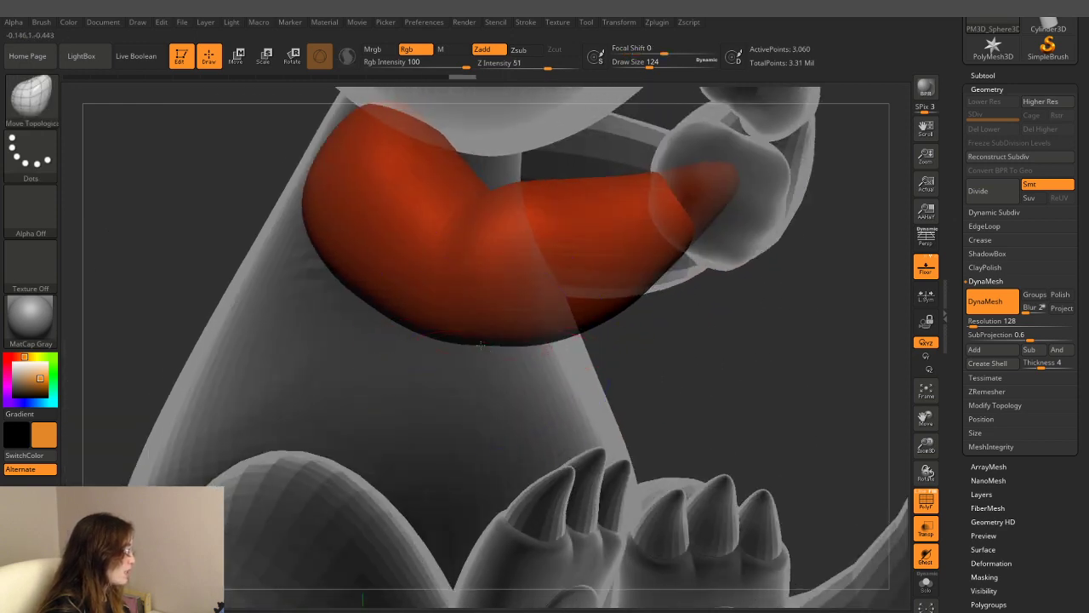
key("shift")
mouse_move(644, 331)
right_mouse_down()
mouse_move(753, 304)
mouse_move(702, 289)
mouse_move(776, 349)
mouse_move(847, 349)
right_mouse_up()
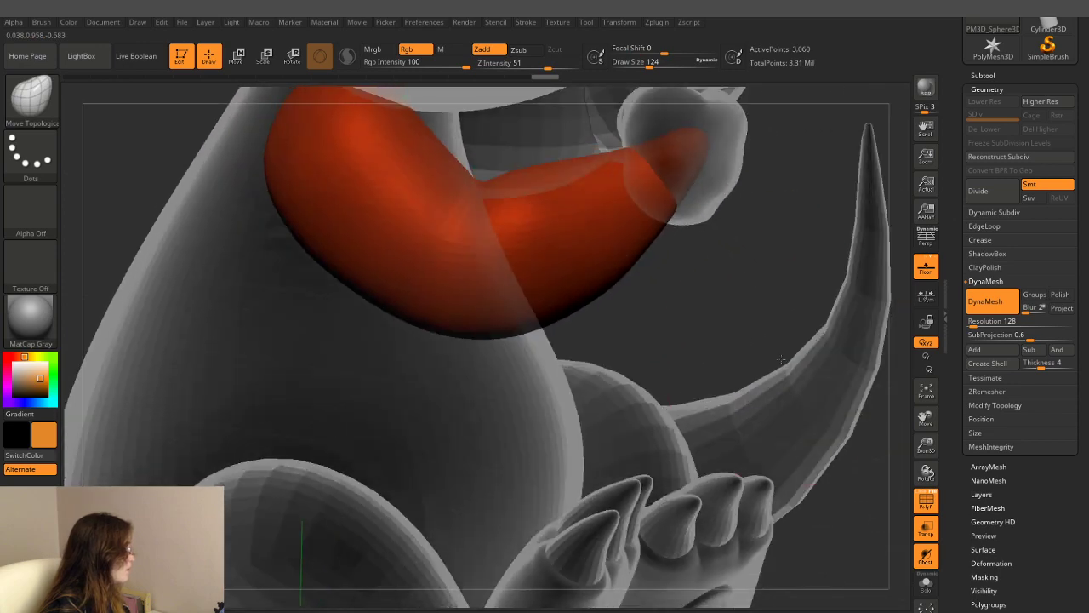
left_click(925, 583)
- Subdivide the arm mesh twice and switch to a different sculpting brush
key("ctrl+d")
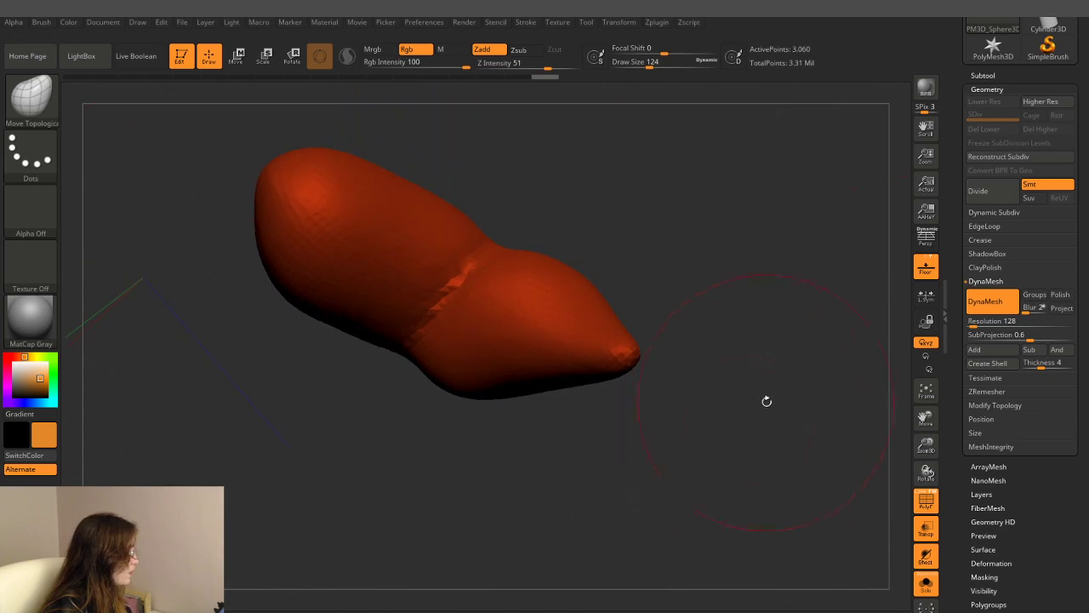
key("shift")
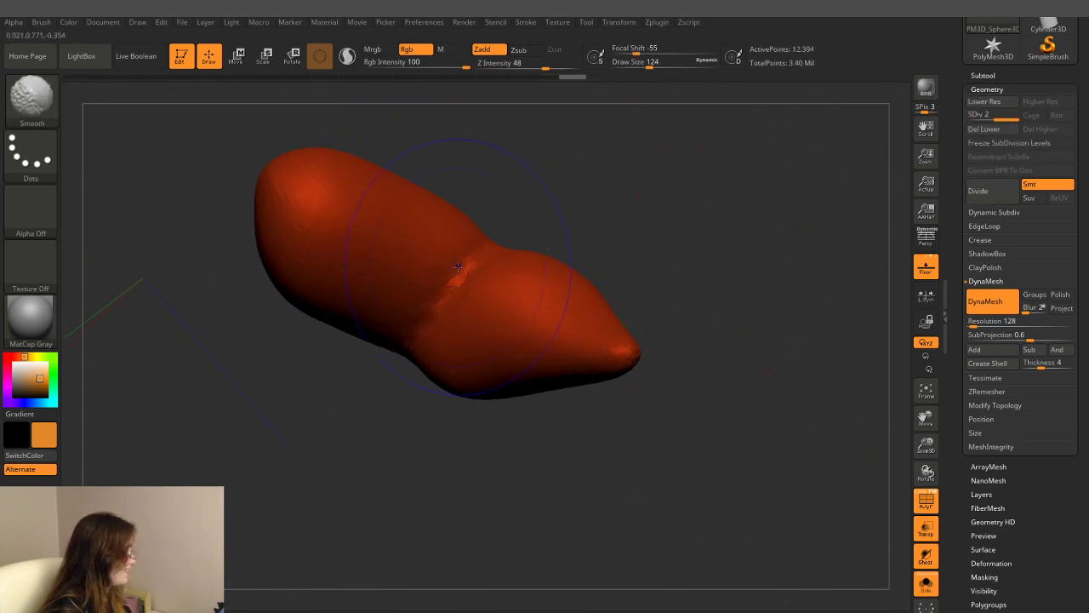
key("ctrl+d")
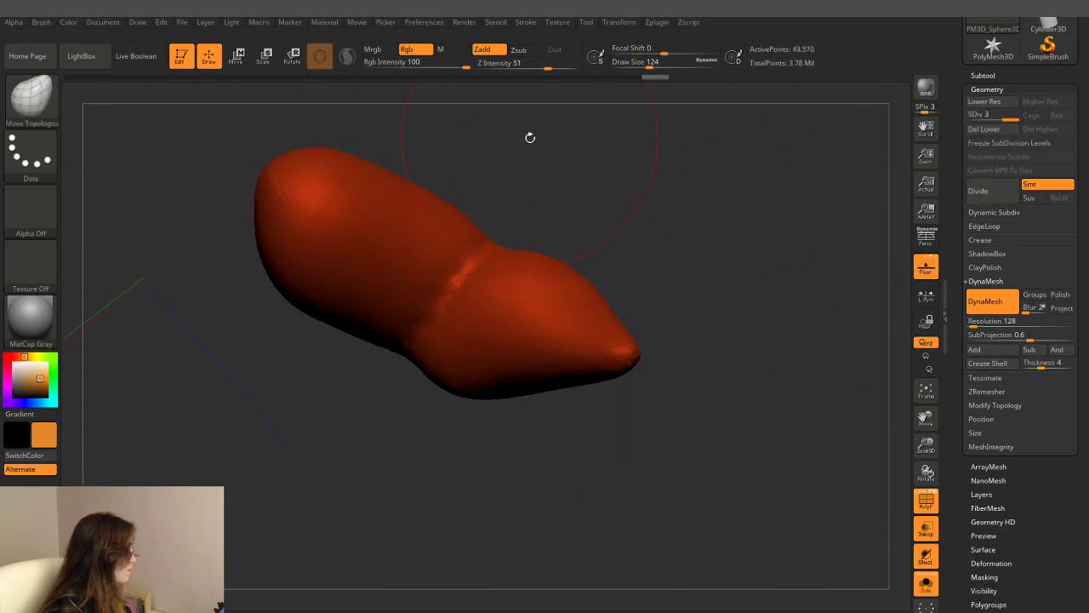
left_click(48, 104)
left_click(204, 111)
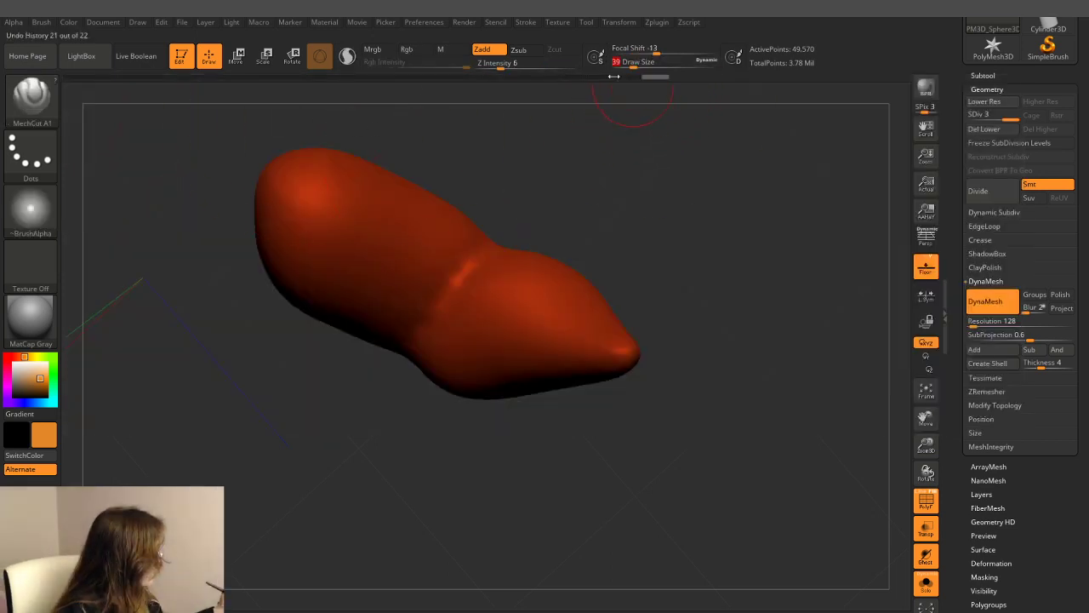
key("shift")
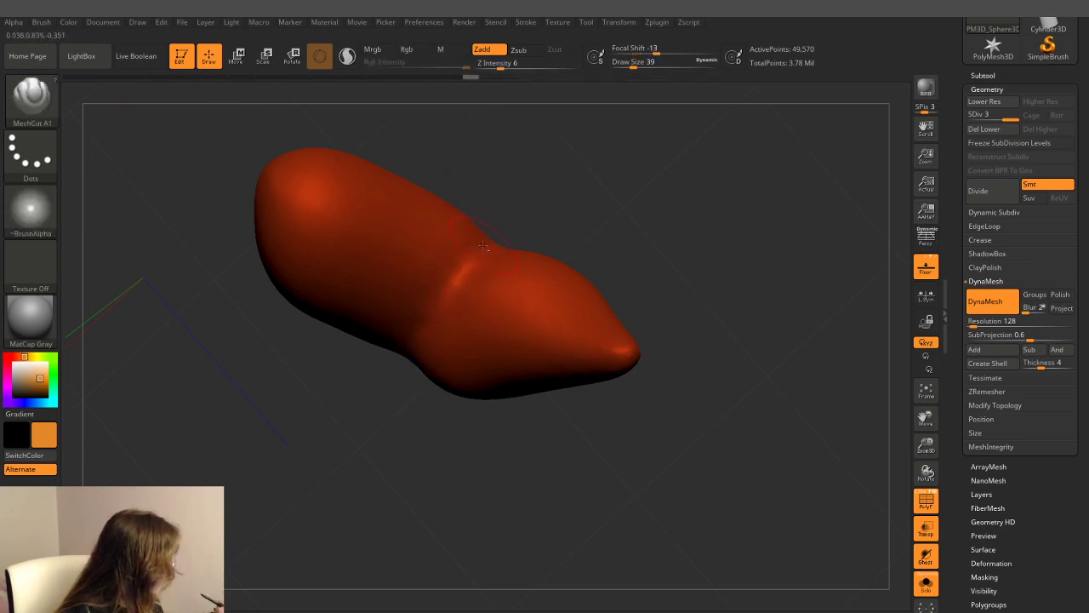
key("shift")
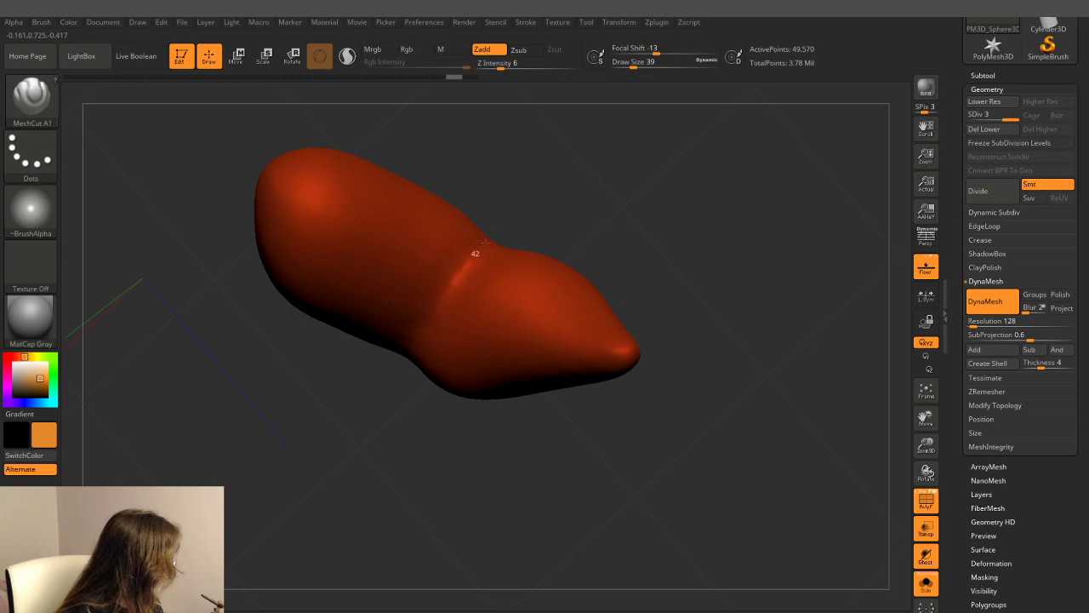
- Smooth out the sharp crease mid-arm, rotating to check the bulbous end
left_click_drag(475, 253, 444, 313)
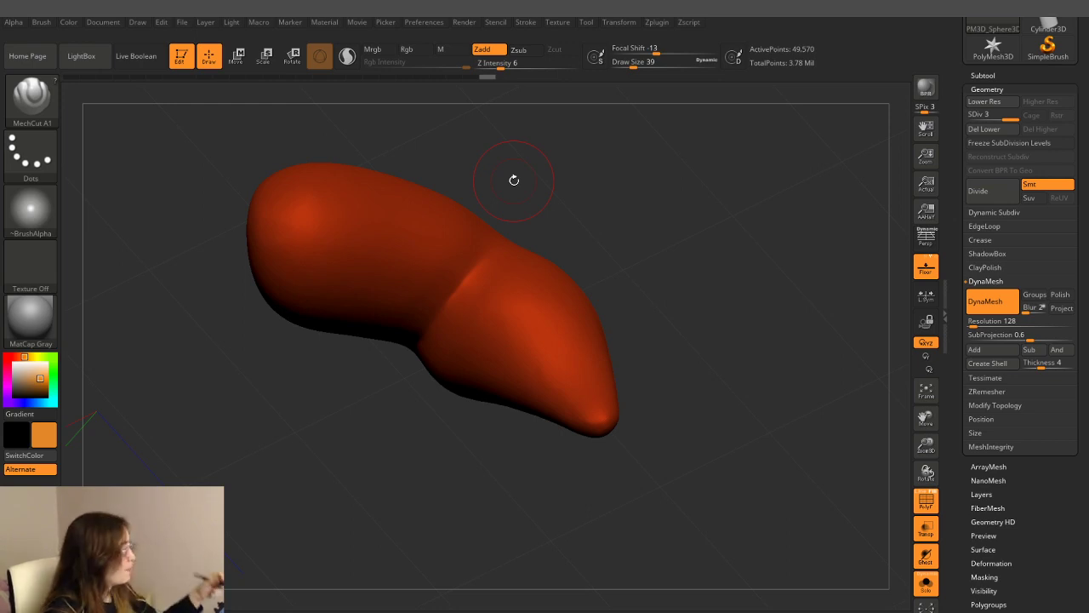
mouse_move(513, 179)
left_mouse_down()
mouse_move(660, 261)
mouse_move(668, 243)
left_mouse_up()
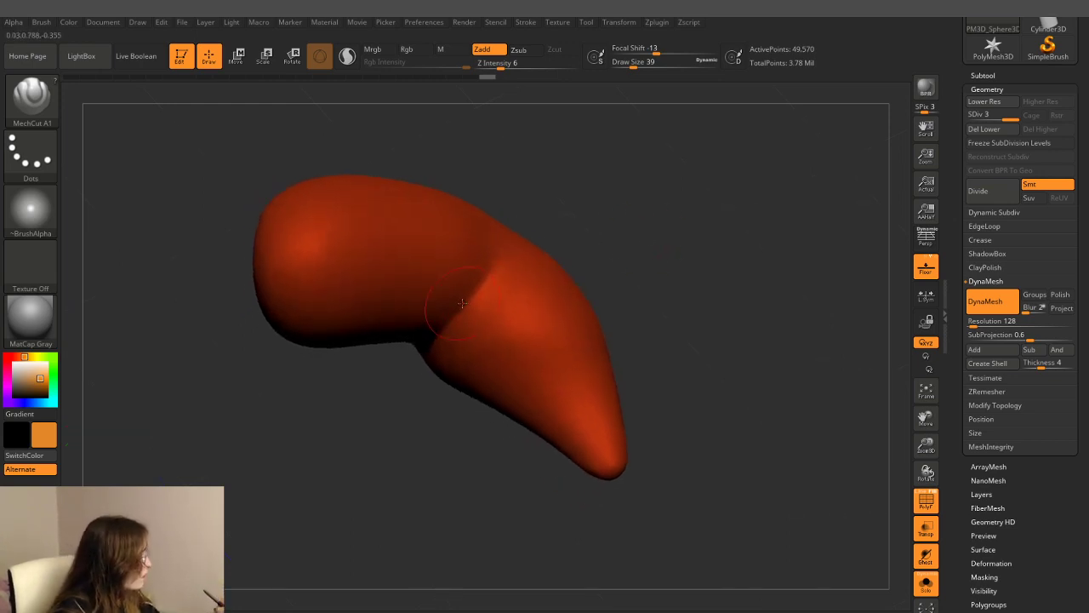
left_click_drag(507, 248, 492, 276, "shift")
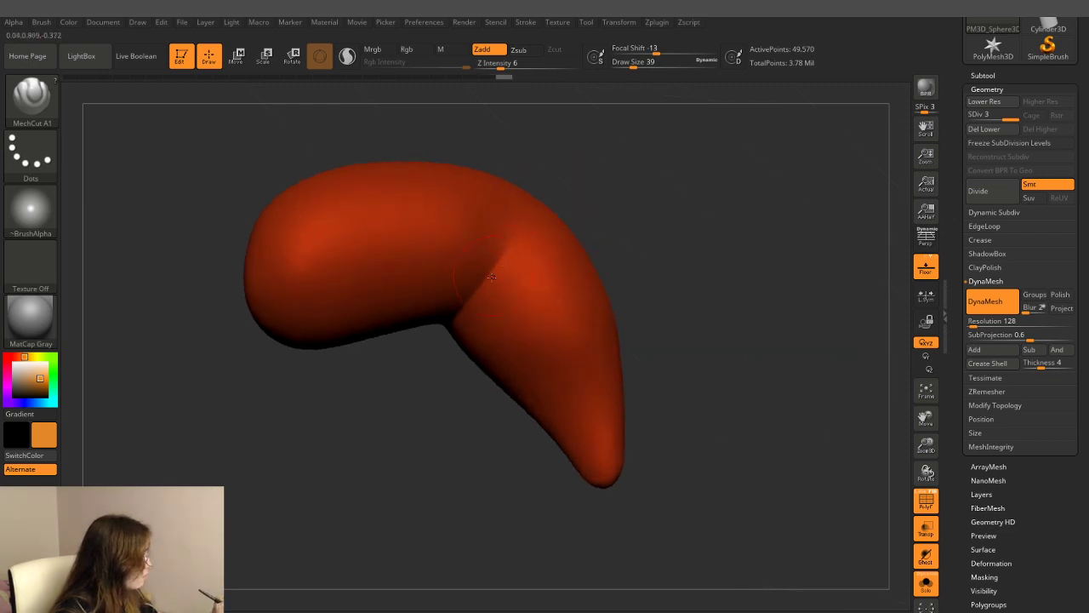
left_click_drag(610, 153, 612, 145)
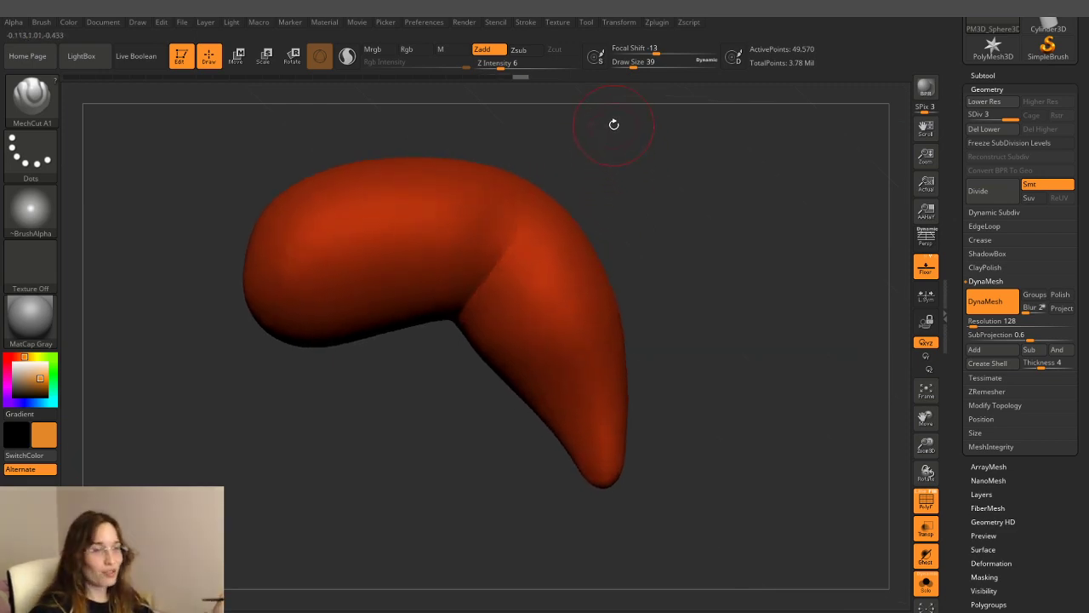
mouse_move(595, 162)
left_mouse_down()
mouse_move(663, 215)
mouse_move(685, 161)
left_mouse_up()
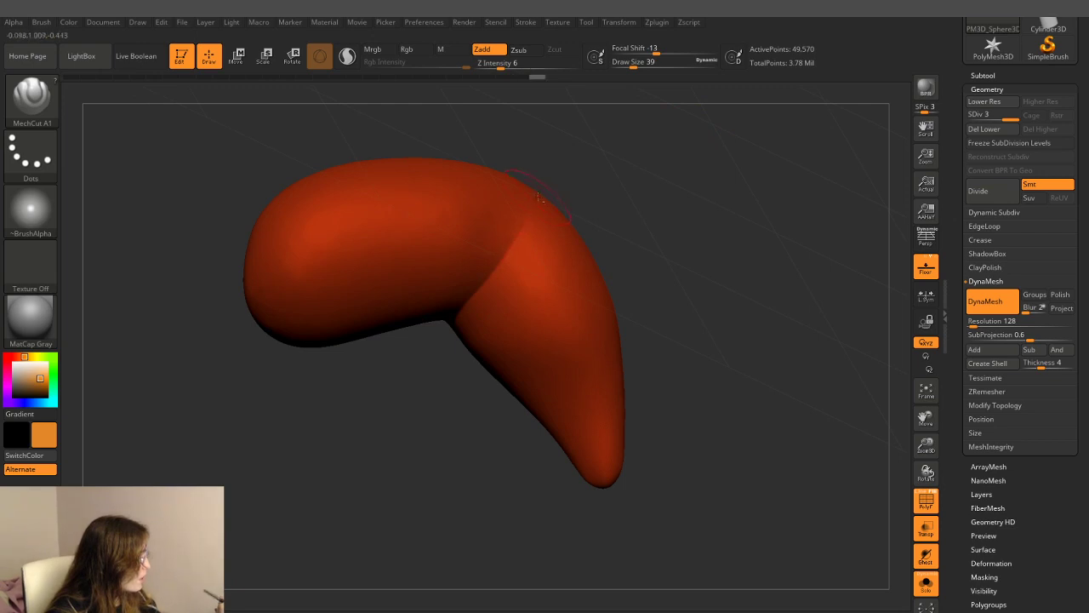
left_click_drag(535, 198, 673, 128)
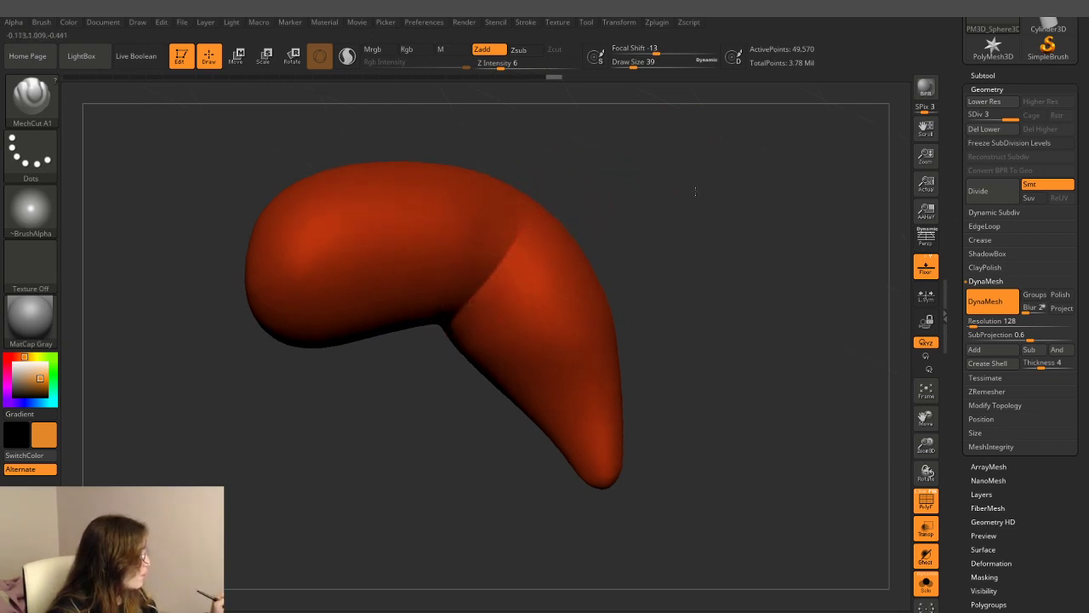
left_click_drag(618, 205, 503, 256)
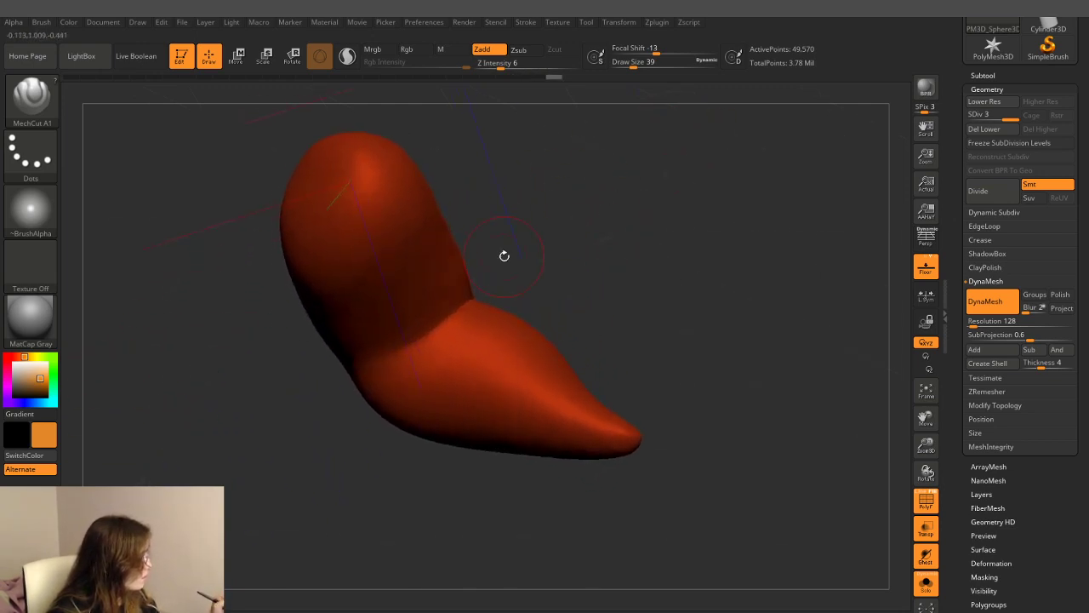
left_click_drag(416, 344, 461, 282)
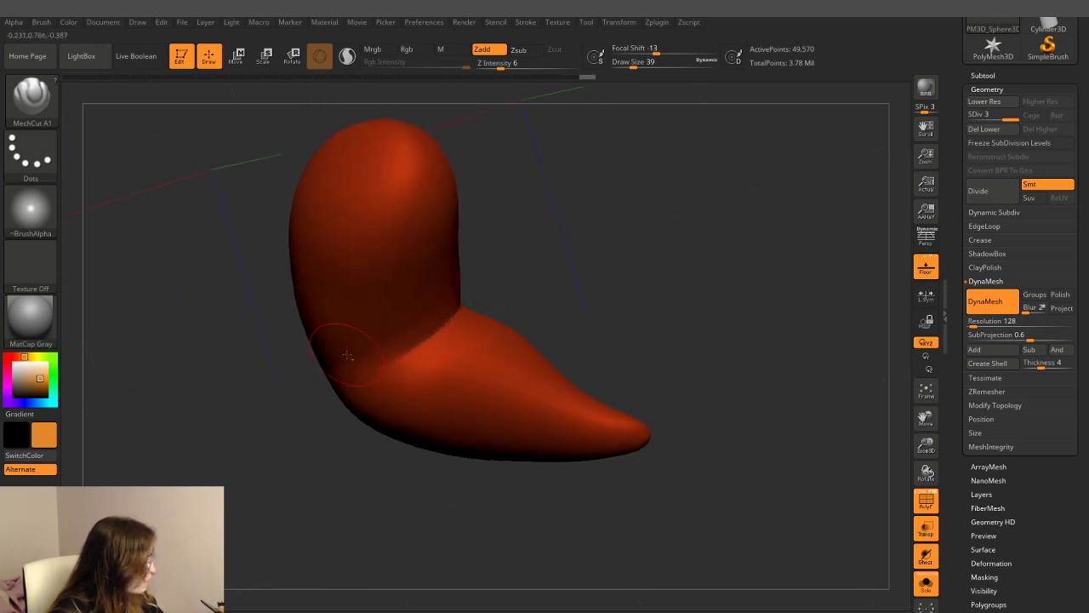
- Smooth the bumps along the arm and over the top of the upper arm
left_click_drag(347, 354, 420, 316)
key("shift")
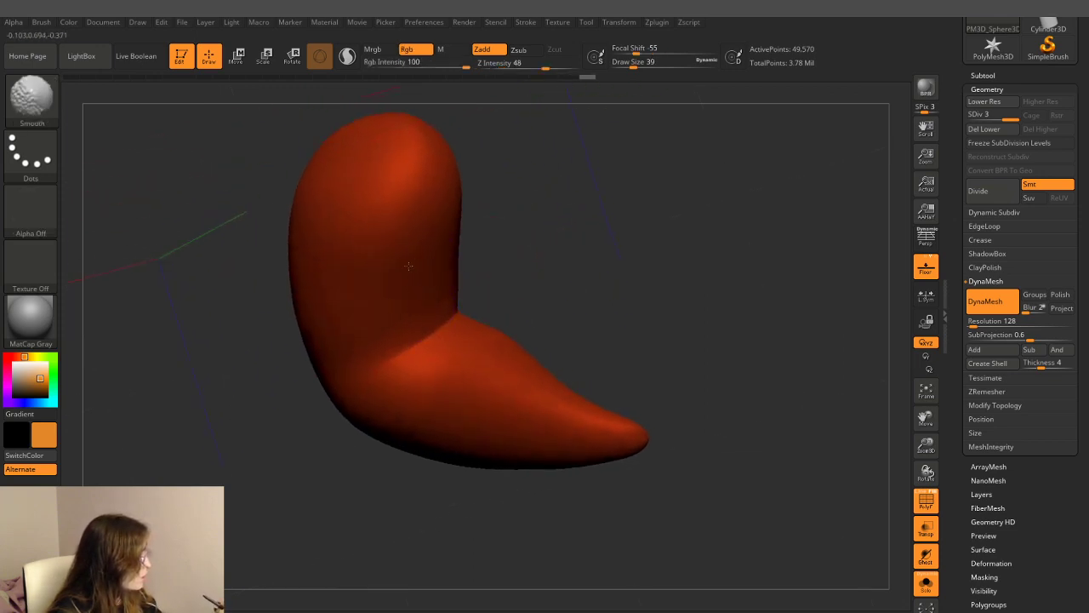
left_click_drag(409, 266, 457, 315)
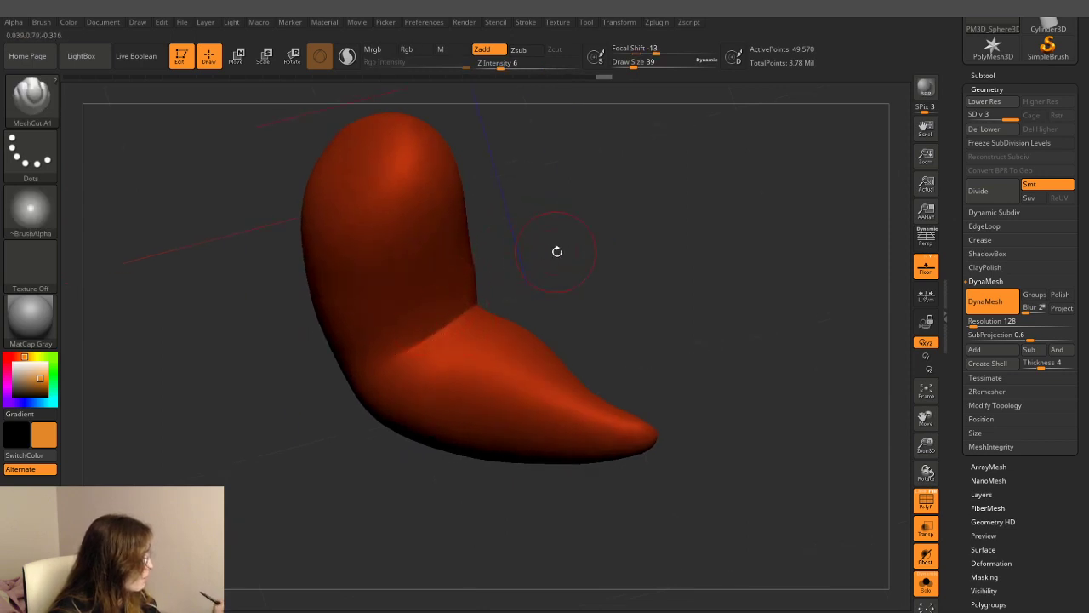
left_click_drag(557, 251, 542, 235)
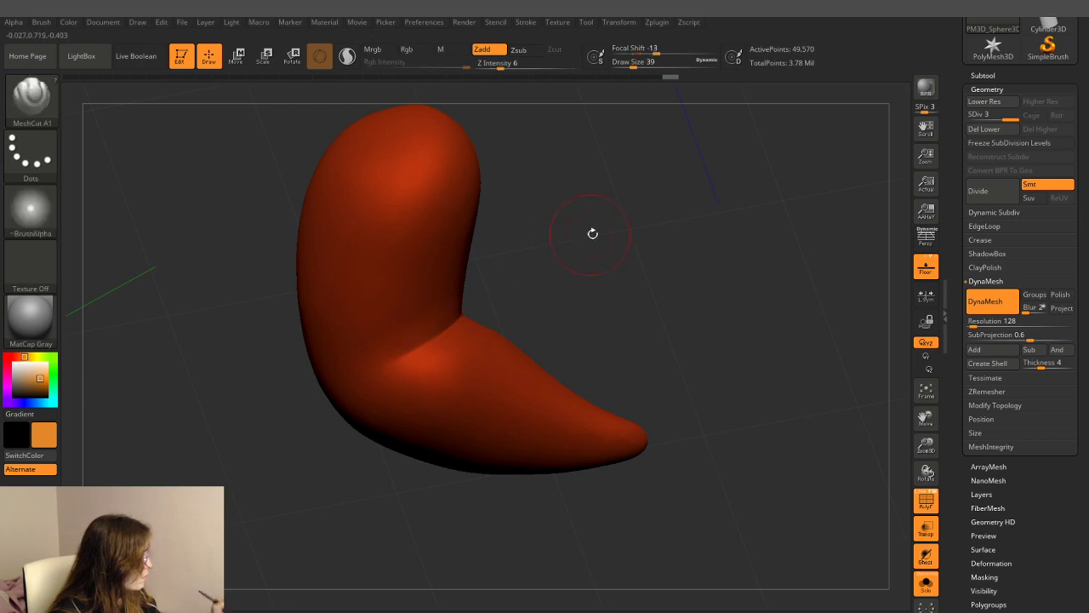
mouse_move(590, 233)
left_mouse_down()
mouse_move(559, 247)
mouse_move(562, 418)
left_mouse_up()
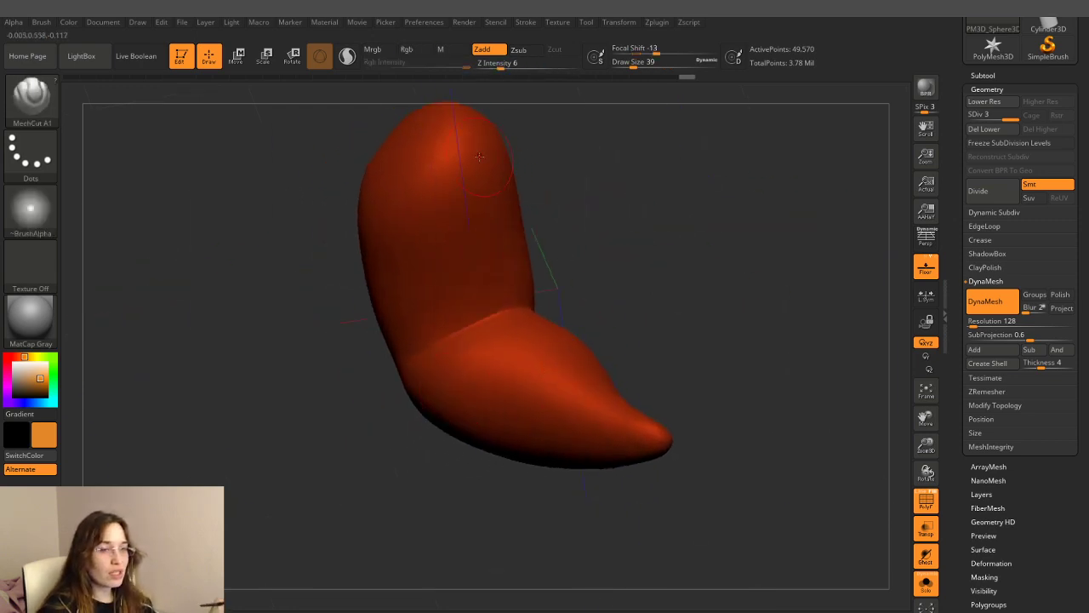
left_click_drag(595, 272, 665, 134, "shift")
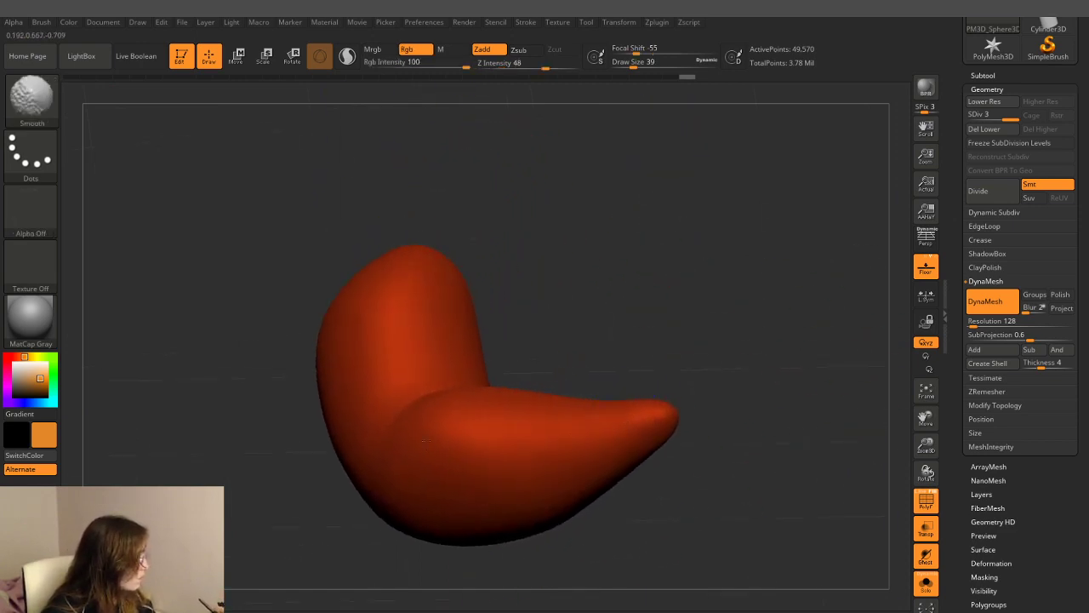
mouse_move(629, 238)
left_mouse_down()
mouse_move(600, 274)
mouse_move(664, 153)
left_mouse_up()
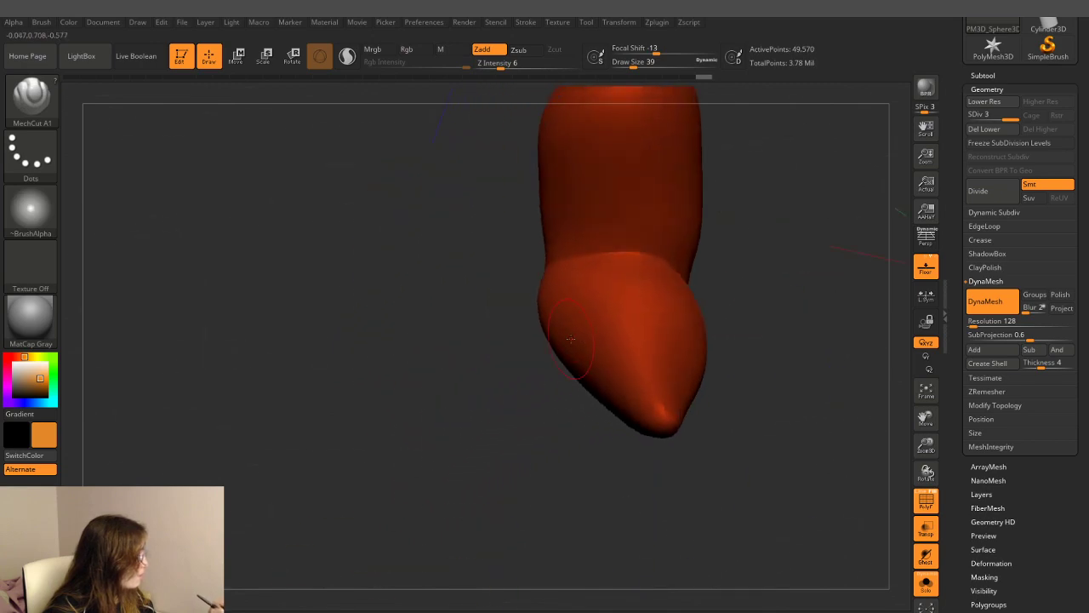
- Turn off Solo and Transp and frame the whole creature, zooming in on the chest and arm
left_click(927, 583)
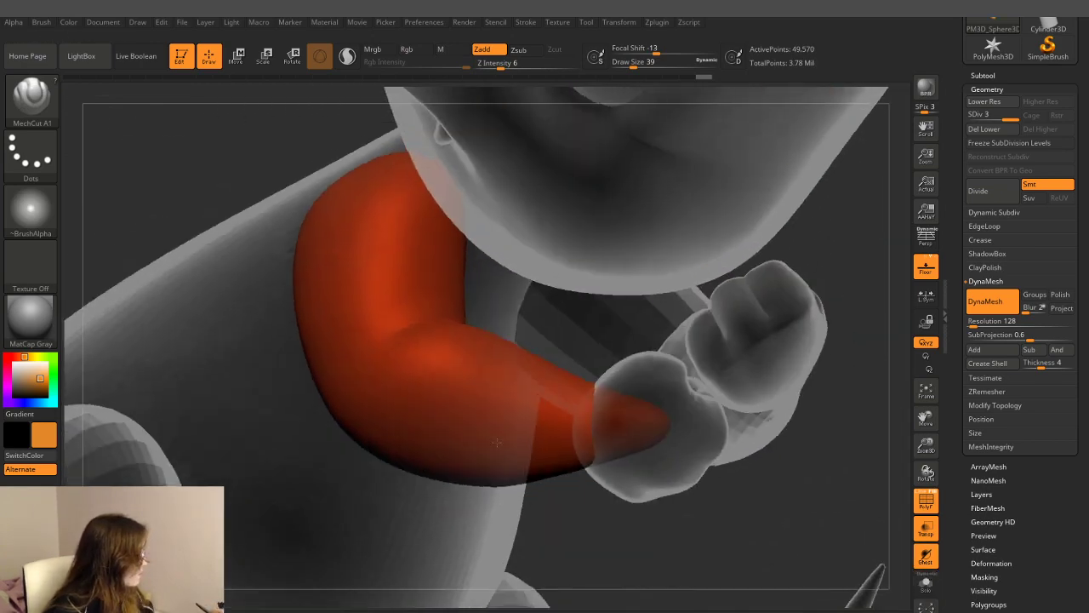
left_click(929, 526)
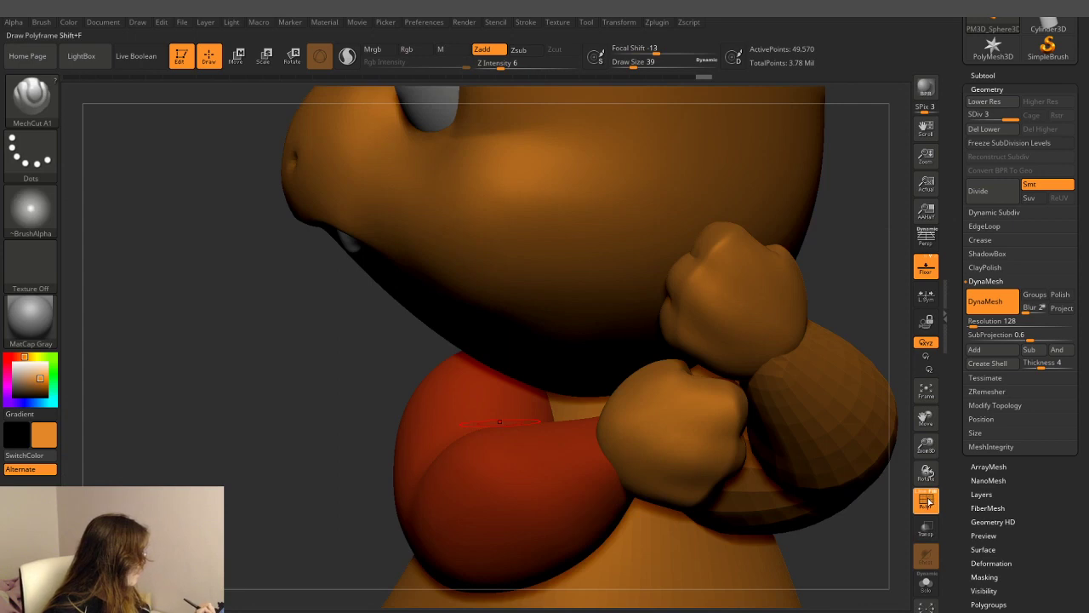
key("f")
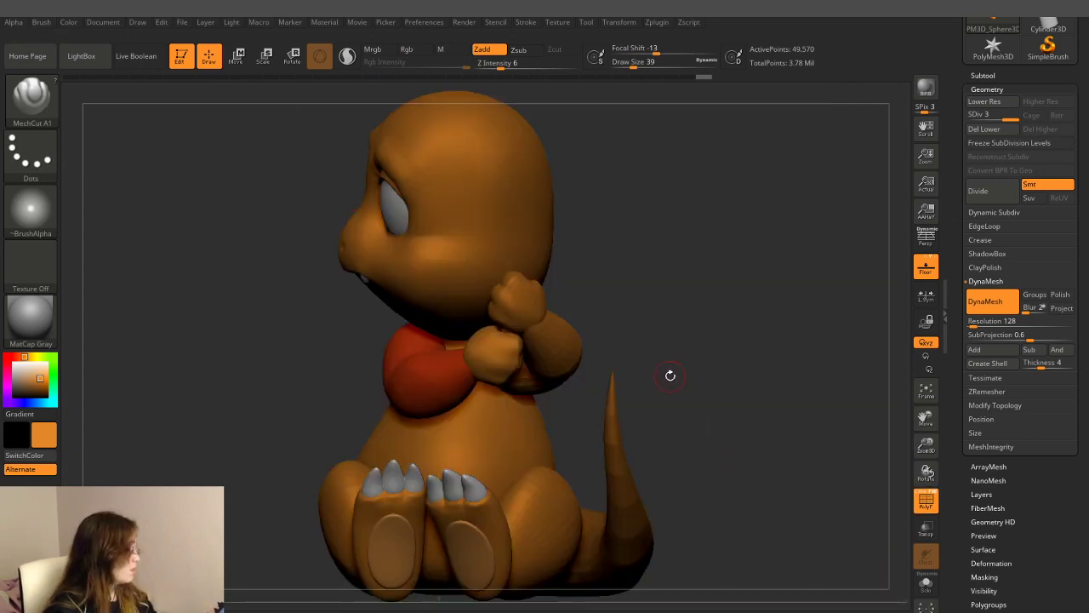
mouse_move(669, 375)
left_mouse_down()
mouse_move(720, 365)
mouse_move(672, 368)
left_mouse_up()
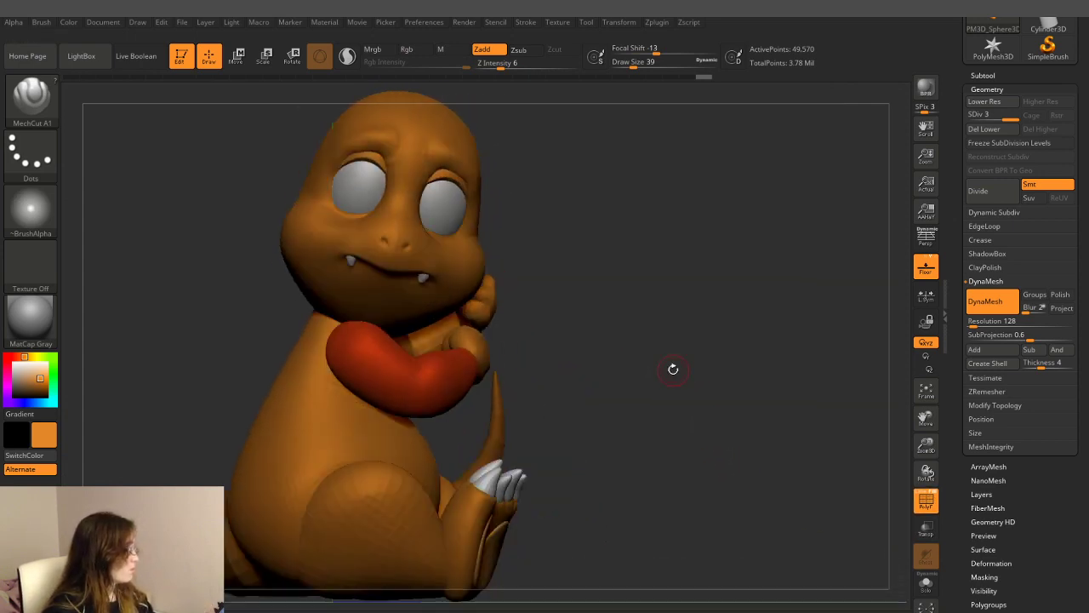
right_click_drag(672, 369, 650, 341, "ctrl")
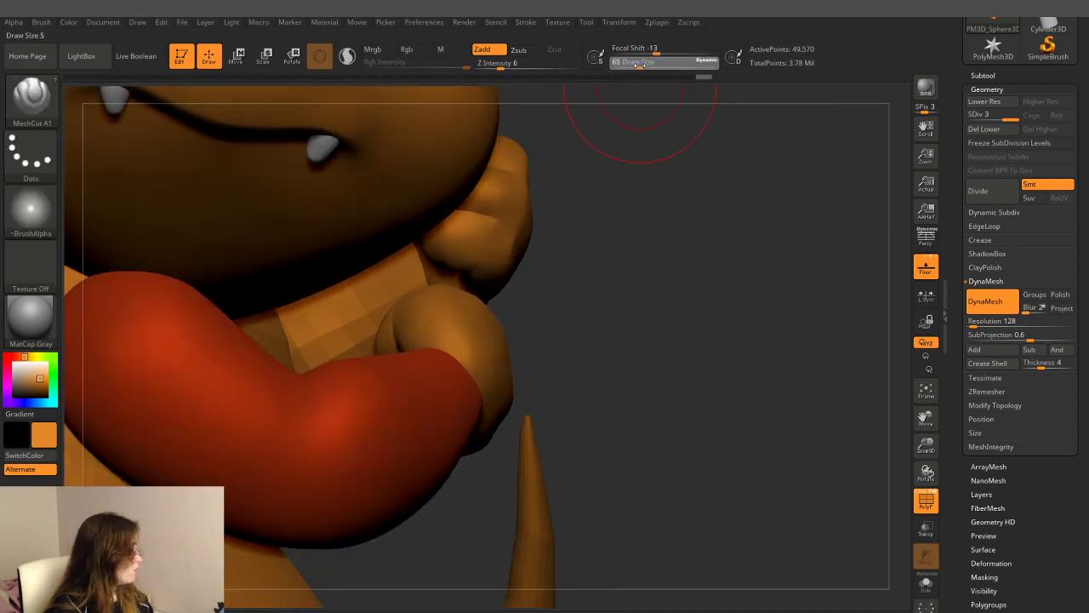
- With Move Topological at Draw Size 140, pull the arm's lower edge toward the fist
key("shift")
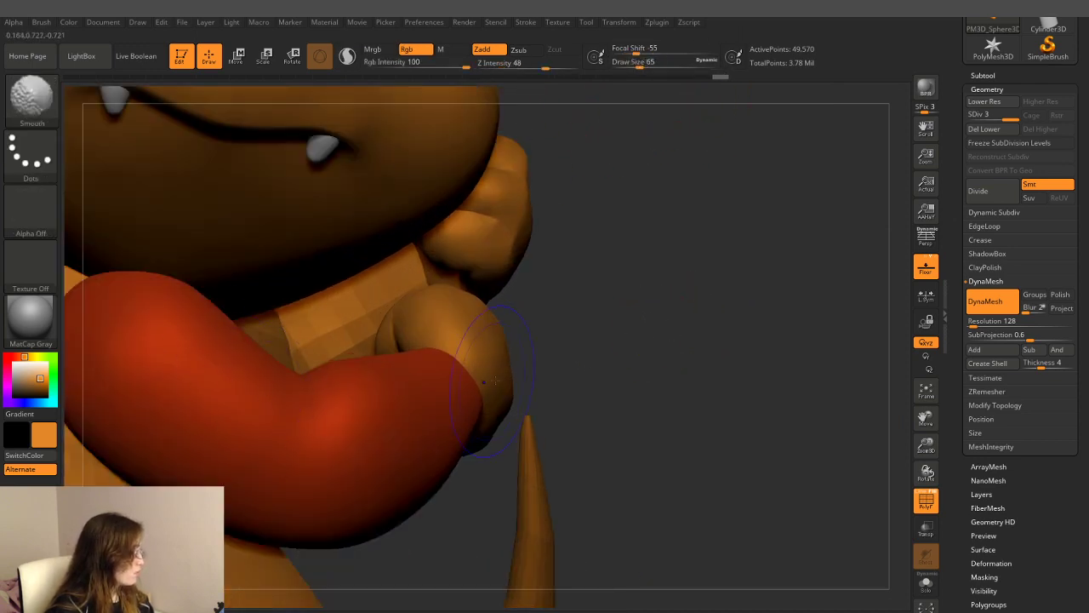
left_click_drag(732, 255, 826, 217, "alt")
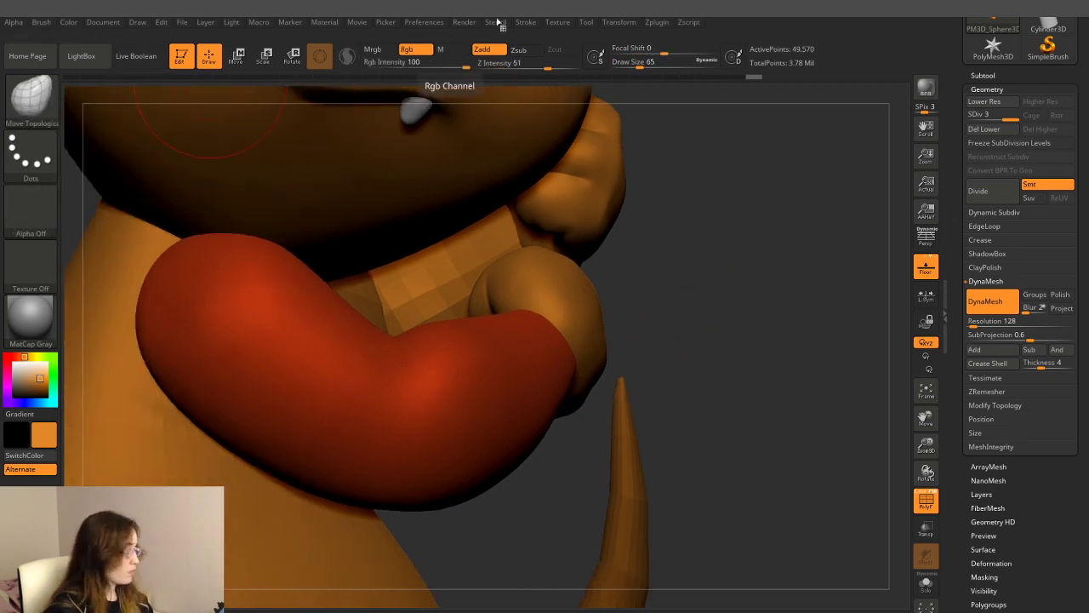
left_click_drag(639, 65, 652, 65)
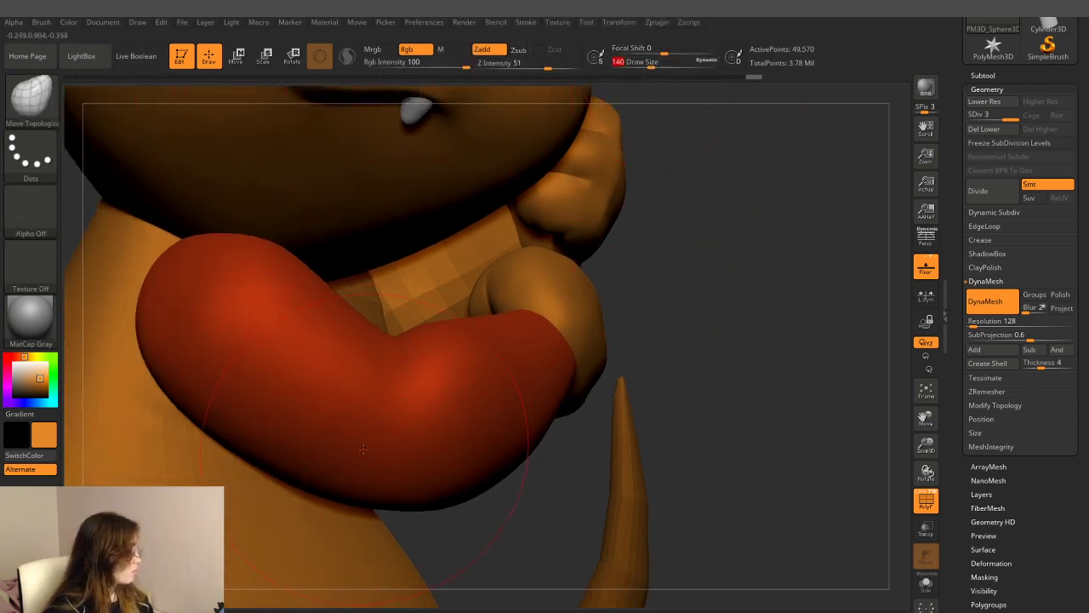
left_click_drag(363, 448, 334, 474)
left_click_drag(405, 497, 506, 466)
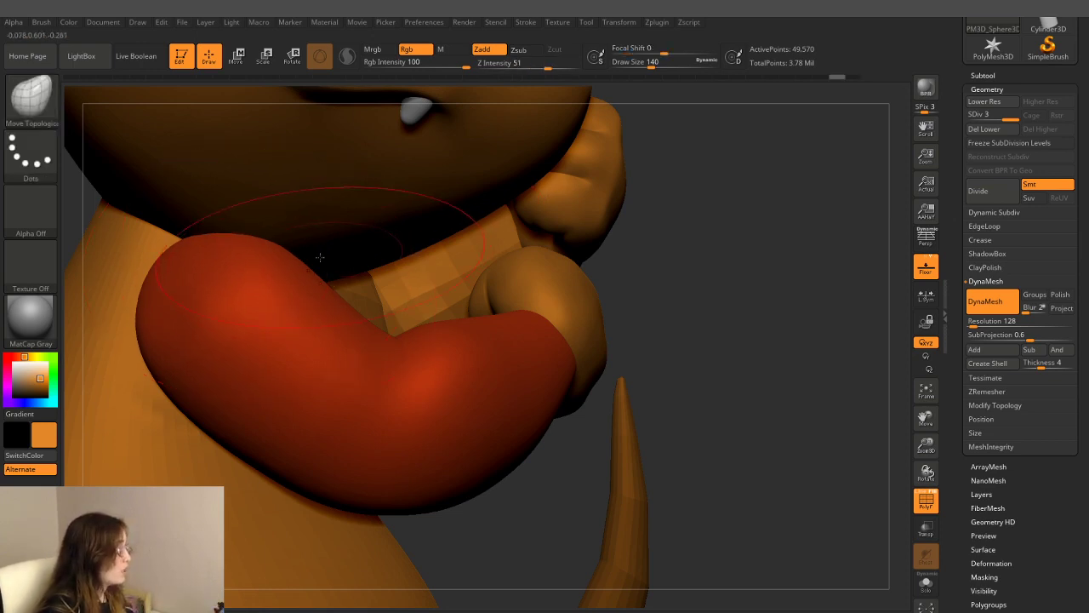
- Orbit around the arm and fists to check where the arm meets the fist
left_click_drag(672, 324, 675, 321)
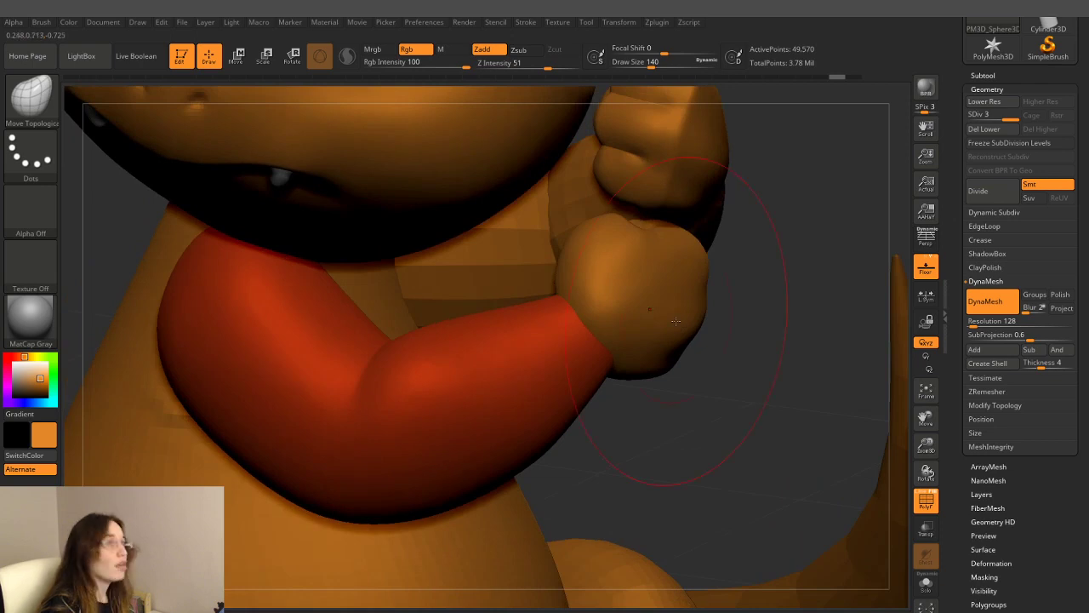
left_click_drag(679, 419, 691, 428)
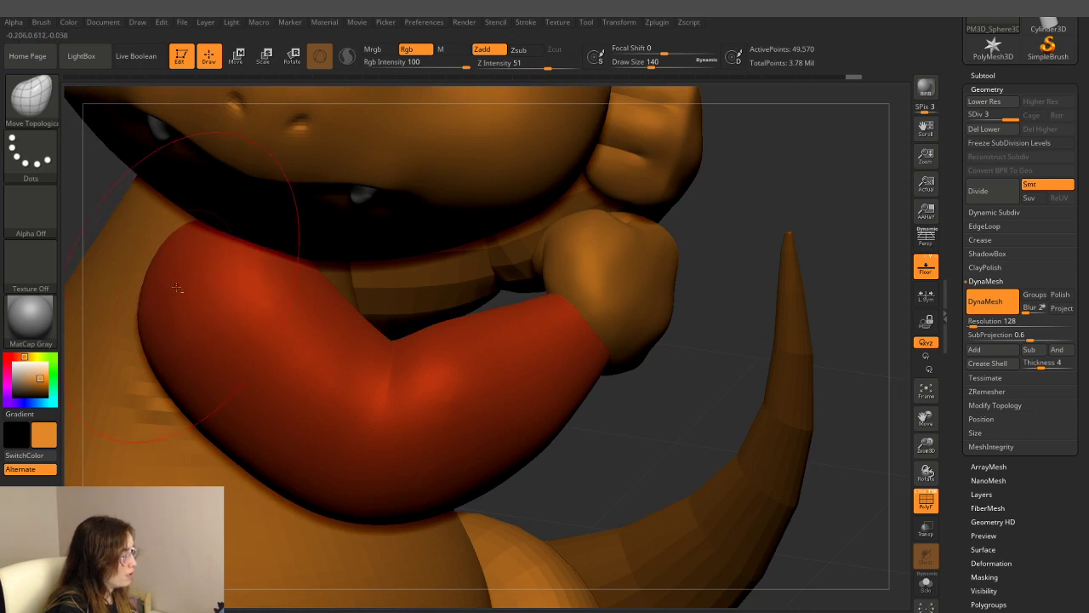
key("shift")
left_click_drag(700, 399, 684, 368)
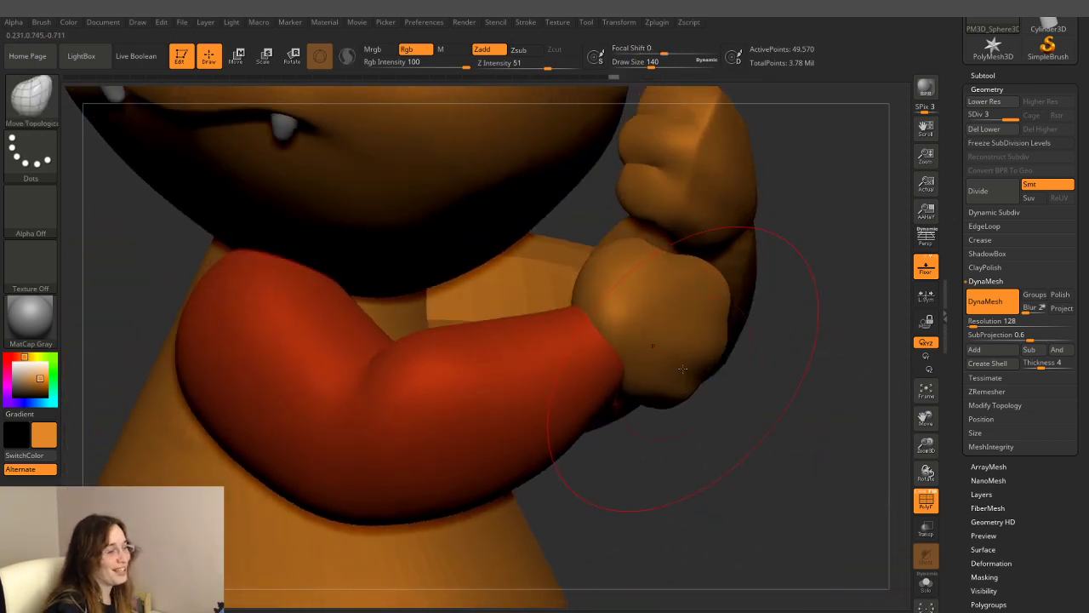
mouse_move(795, 447)
left_mouse_down()
mouse_move(751, 418)
mouse_move(718, 362)
mouse_move(726, 434)
mouse_move(764, 382)
mouse_move(758, 374)
left_mouse_up()
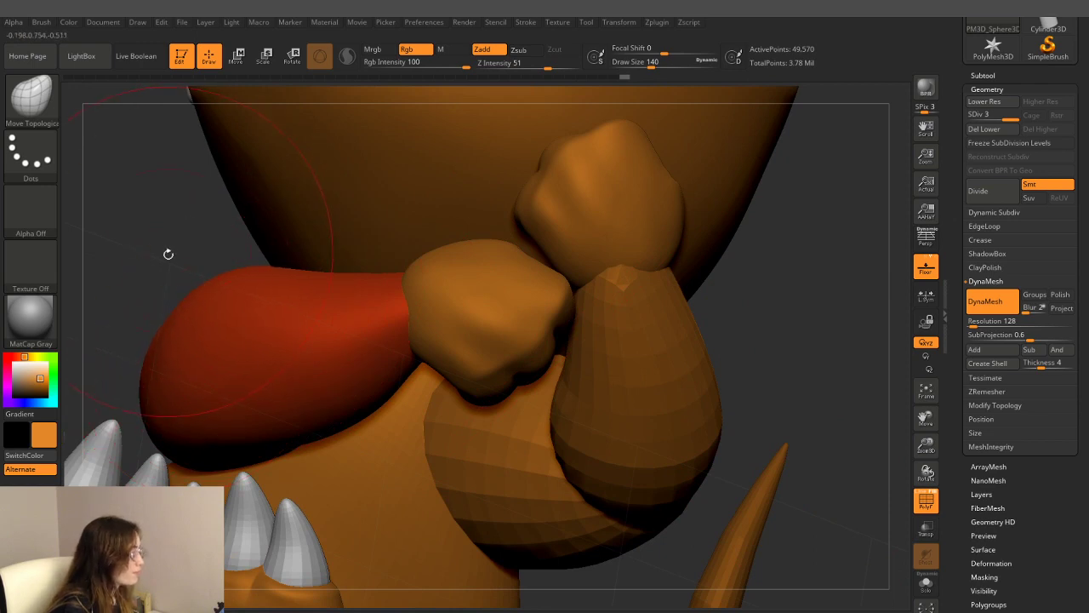
left_click_drag(165, 250, 183, 311)
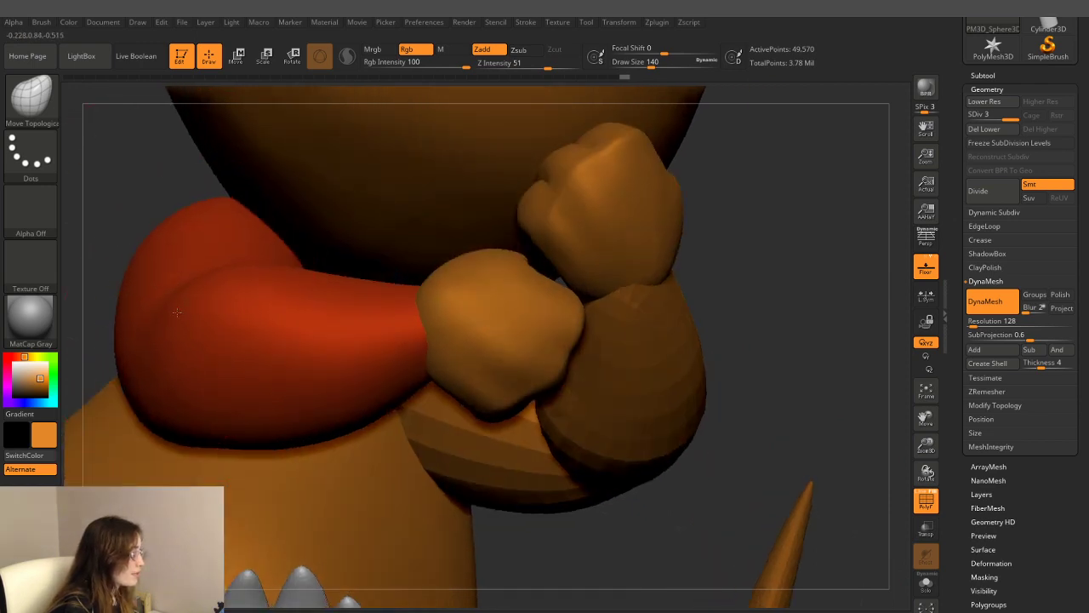
key("shift")
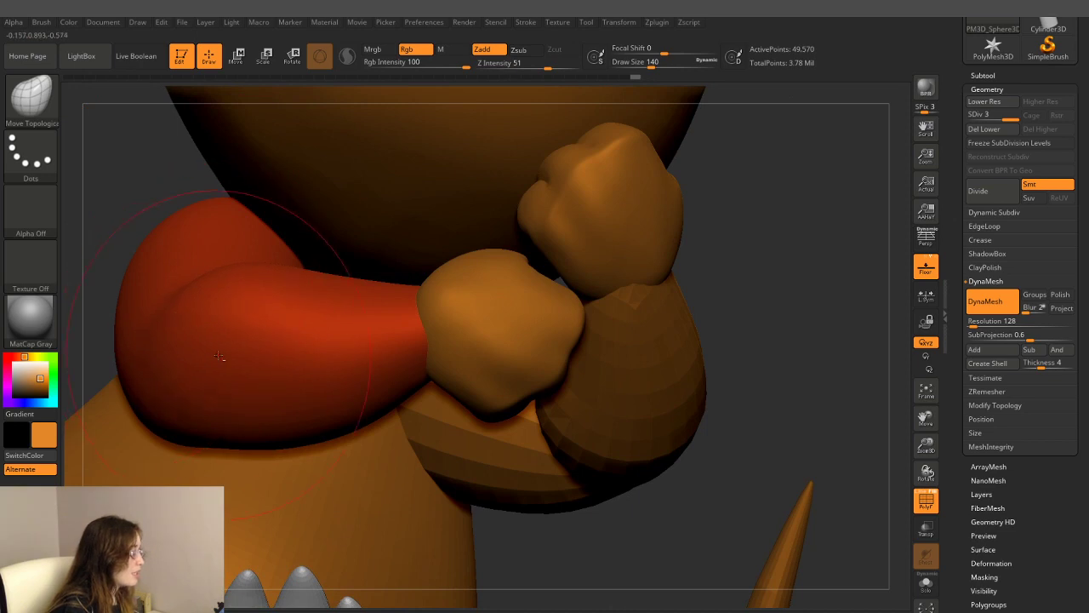
mouse_move(777, 349)
left_mouse_down()
mouse_move(836, 346)
mouse_move(633, 351)
mouse_move(596, 366)
left_mouse_up()
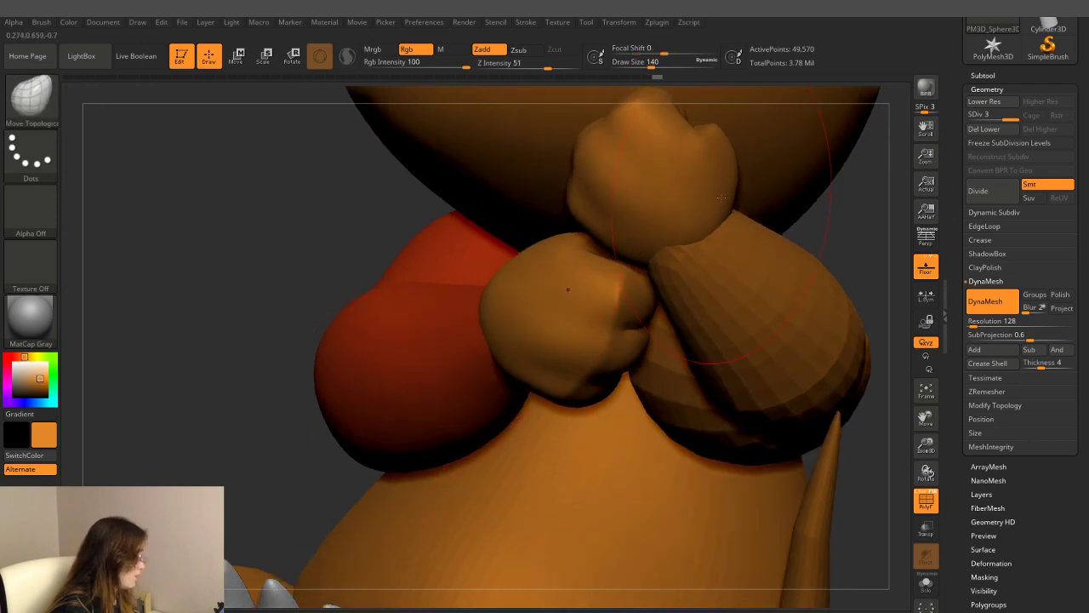
- Ghost the other parts with Transp and inspect the arm and fist from below
left_click(925, 529)
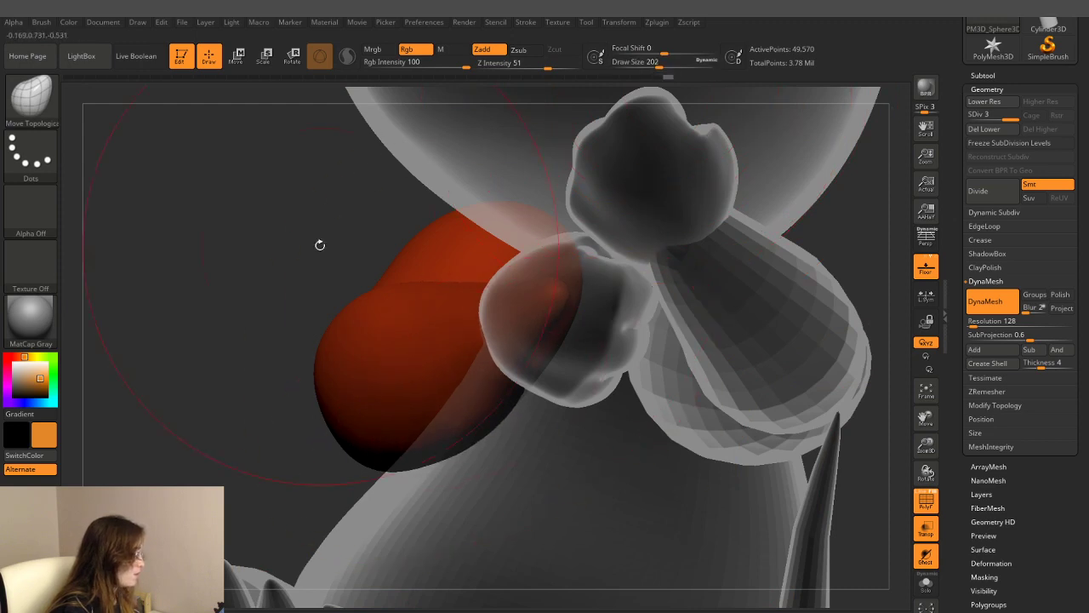
left_click_drag(319, 244, 371, 236)
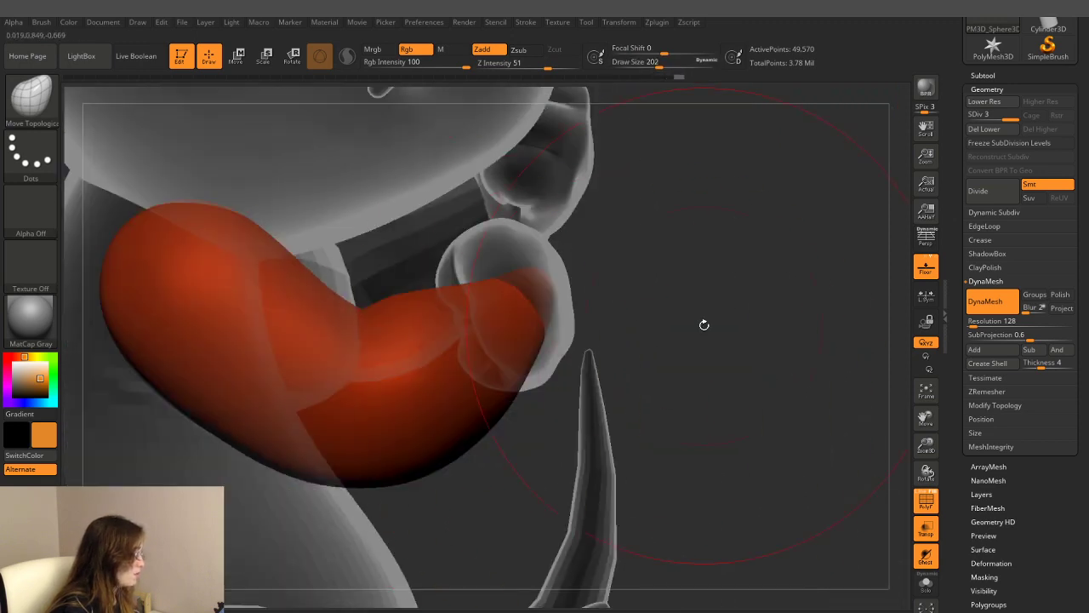
left_click_drag(703, 324, 684, 327)
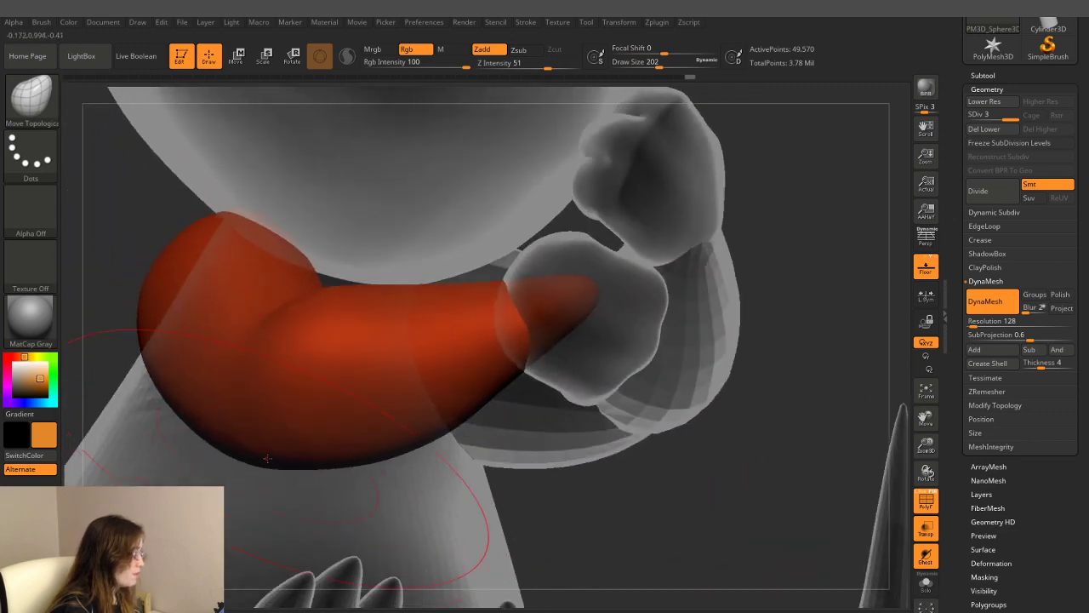
mouse_move(620, 484)
left_mouse_down()
mouse_move(635, 408)
mouse_move(298, 419)
left_mouse_up()
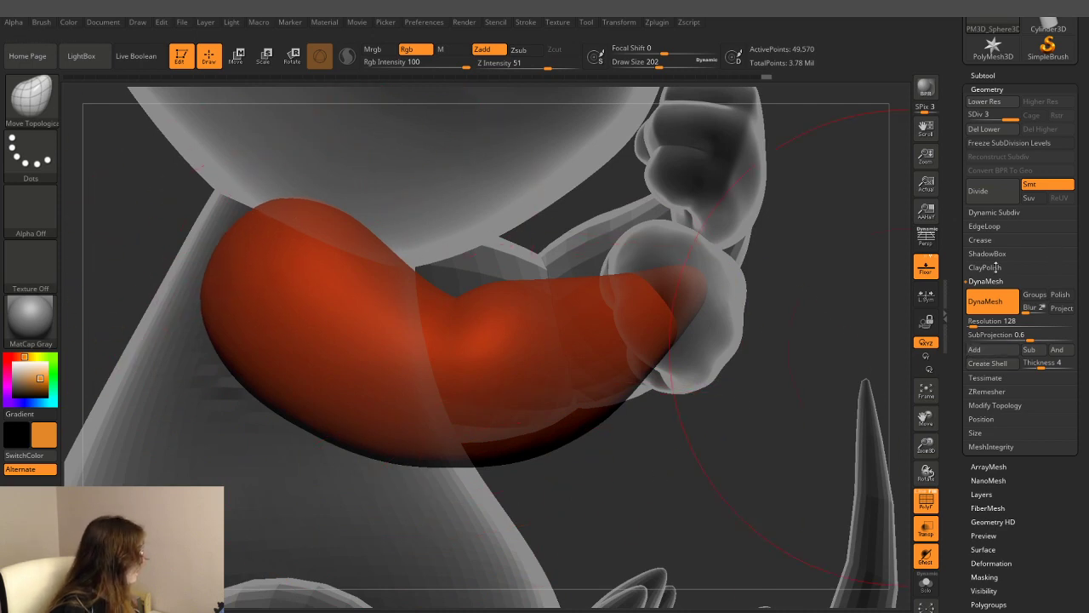
- Turn off DynaMesh and run ZRemesher on the red arm
left_click(985, 301)
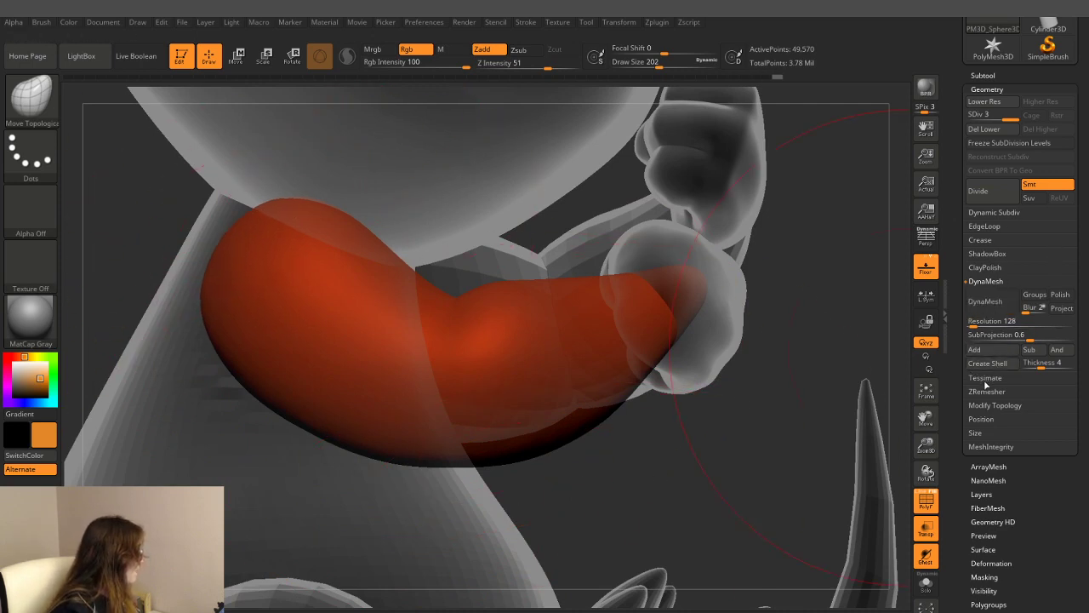
left_click(986, 391)
left_click(989, 330)
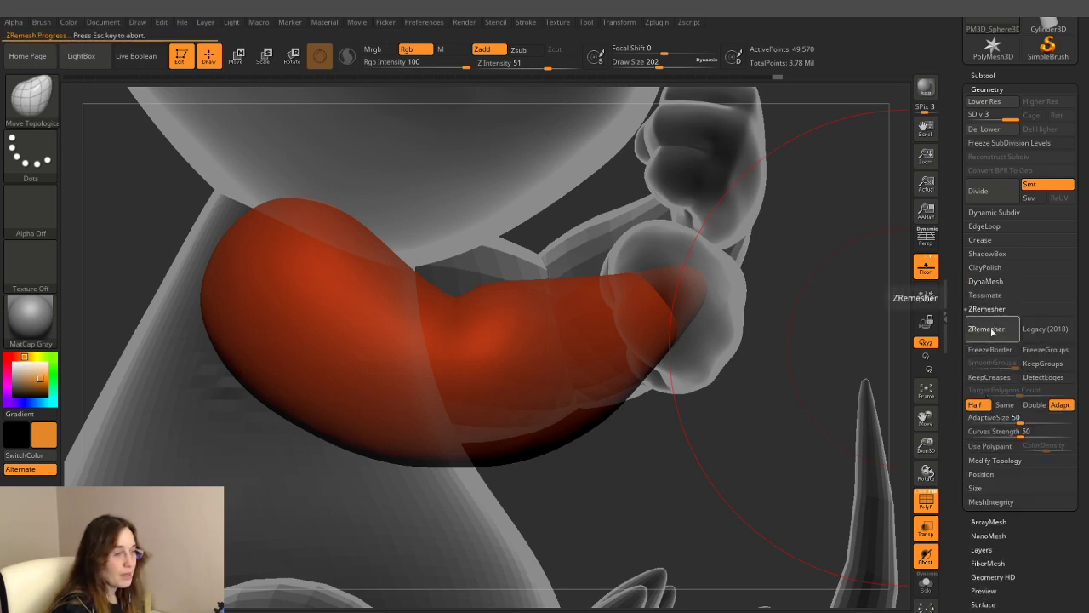
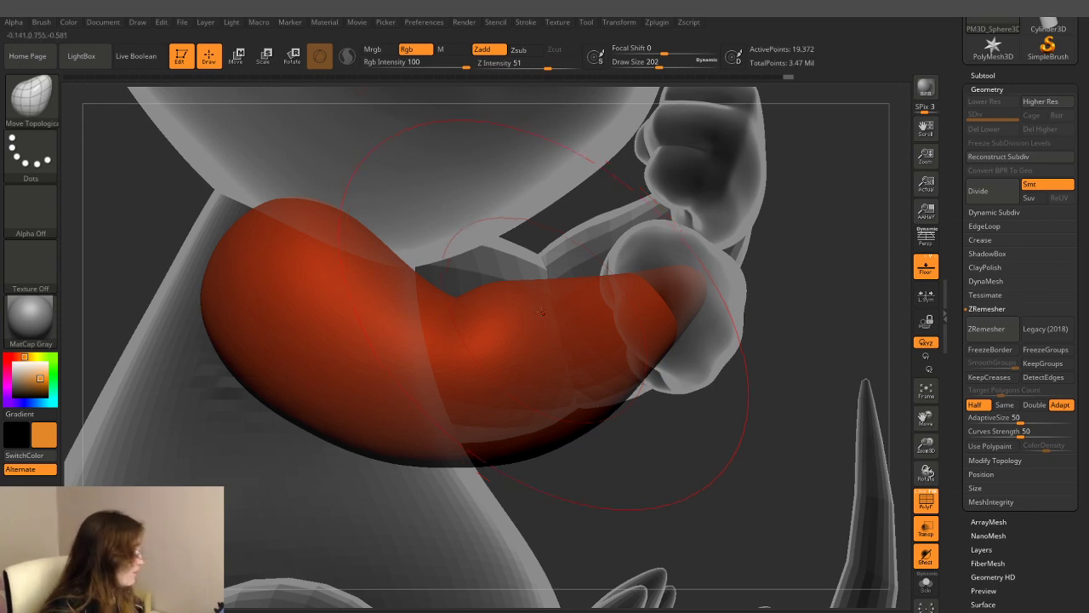
- Drop the brush to draw size 128, pull the arm's lower edge slightly down, and orbit to check
key("bracketleft")
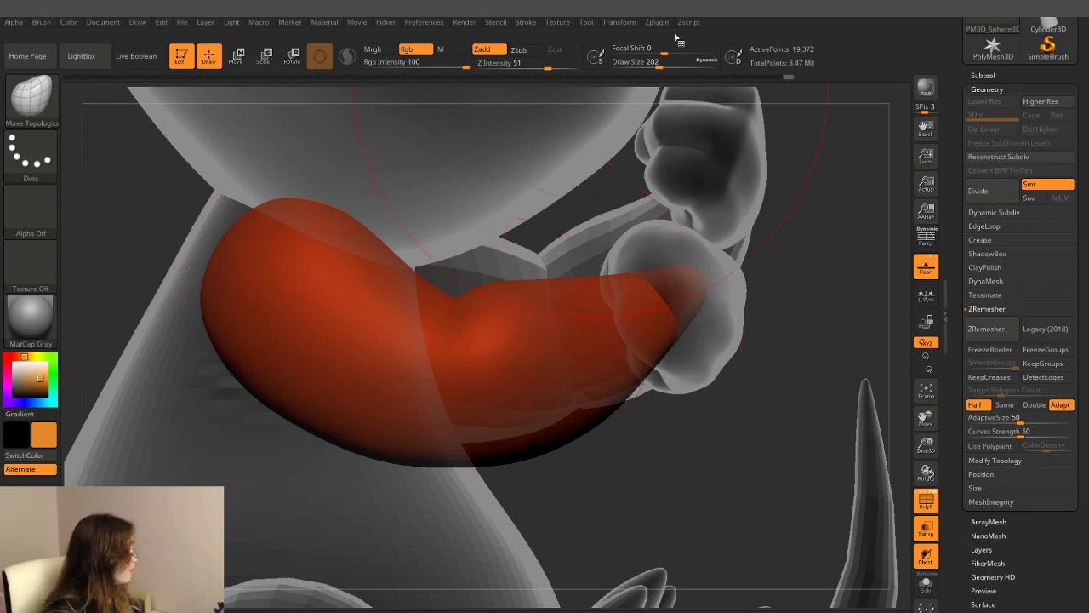
key("bracketleft")
key("bracketleft")
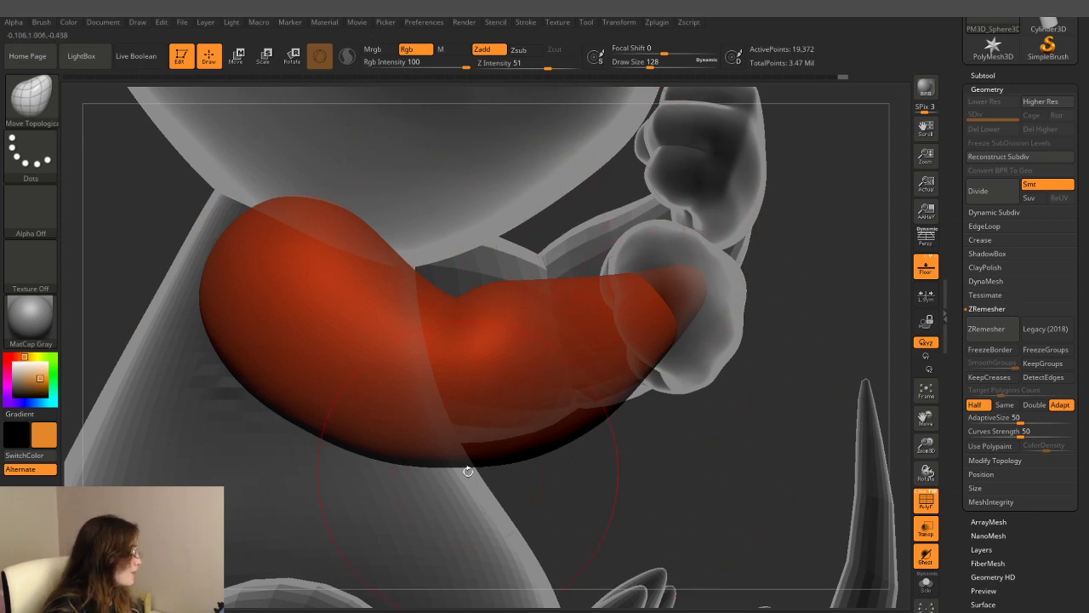
left_click_drag(462, 467, 463, 473)
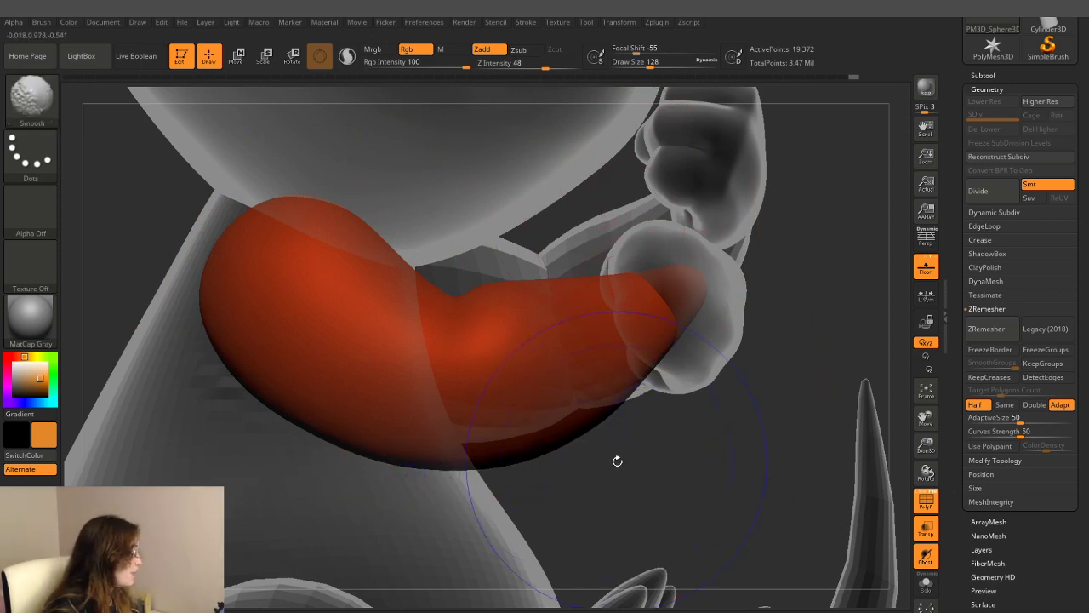
mouse_move(618, 460)
left_mouse_down()
mouse_move(559, 461)
mouse_move(530, 432)
left_mouse_up()
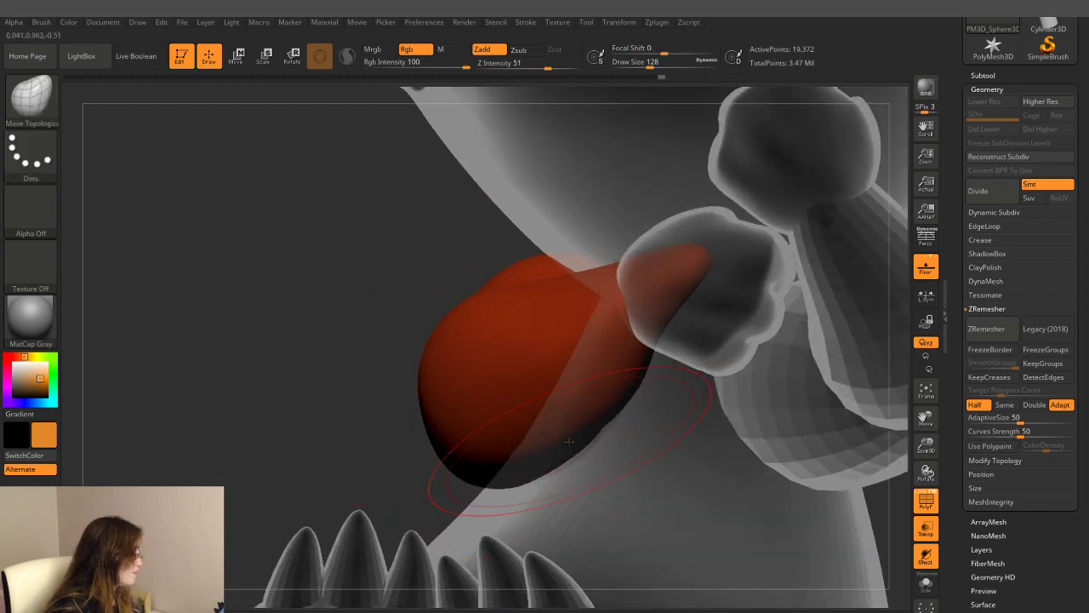
left_click_drag(289, 177, 608, 455)
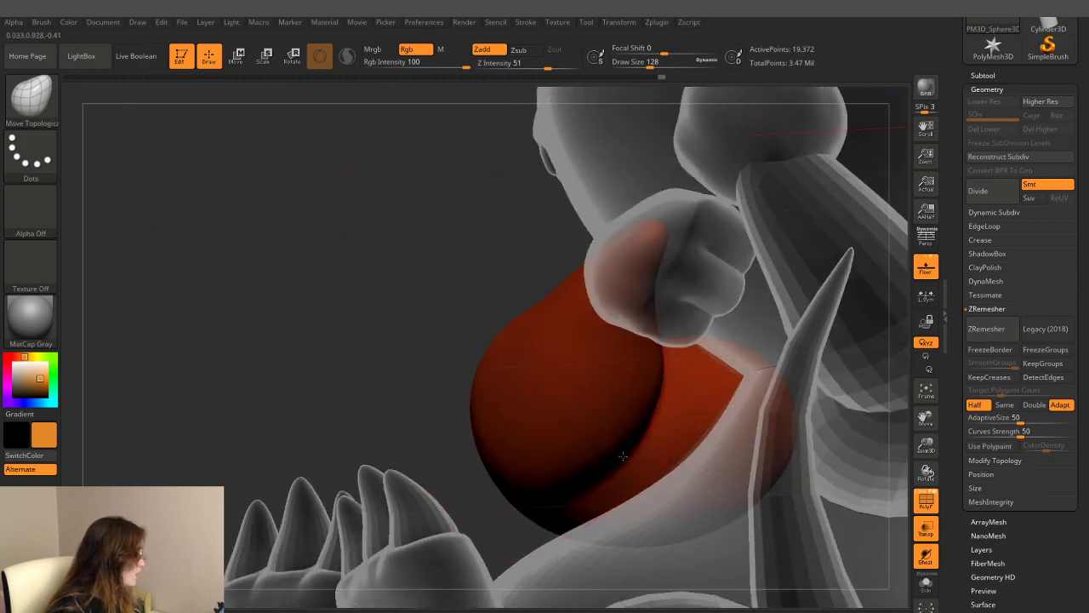
left_click_drag(462, 260, 506, 285)
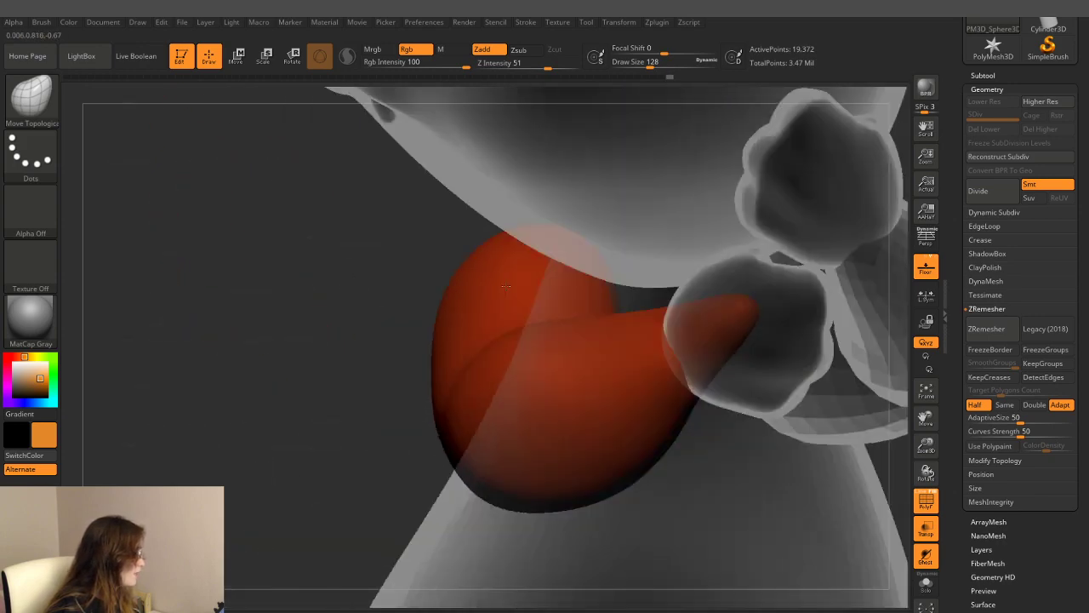
key("shift")
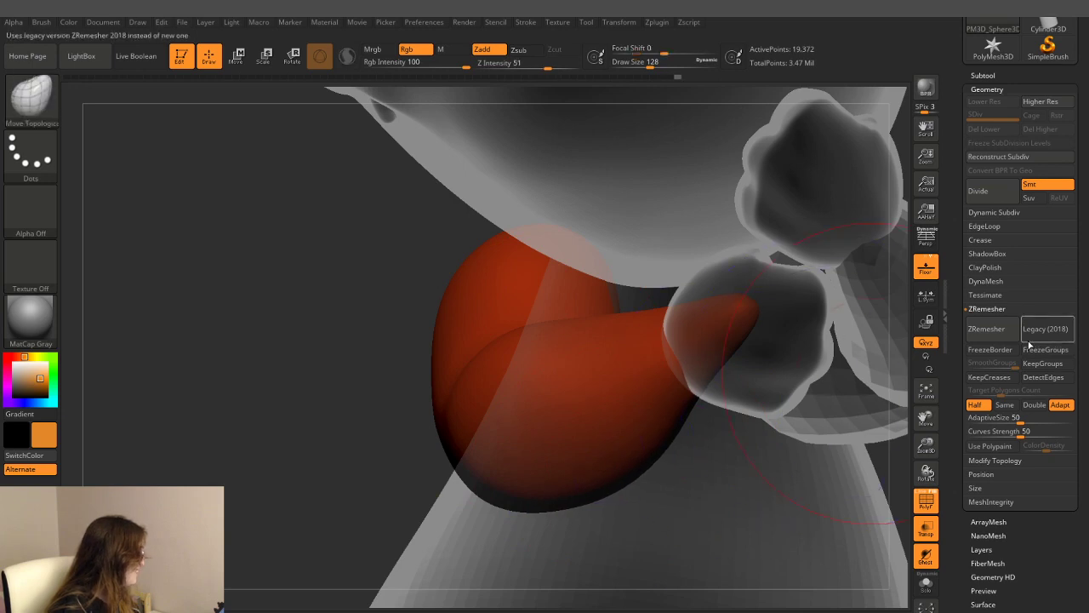
- Run ZRemesher on the red arm, reducing it from 19,372 to 8,083 active points
left_click(986, 329)
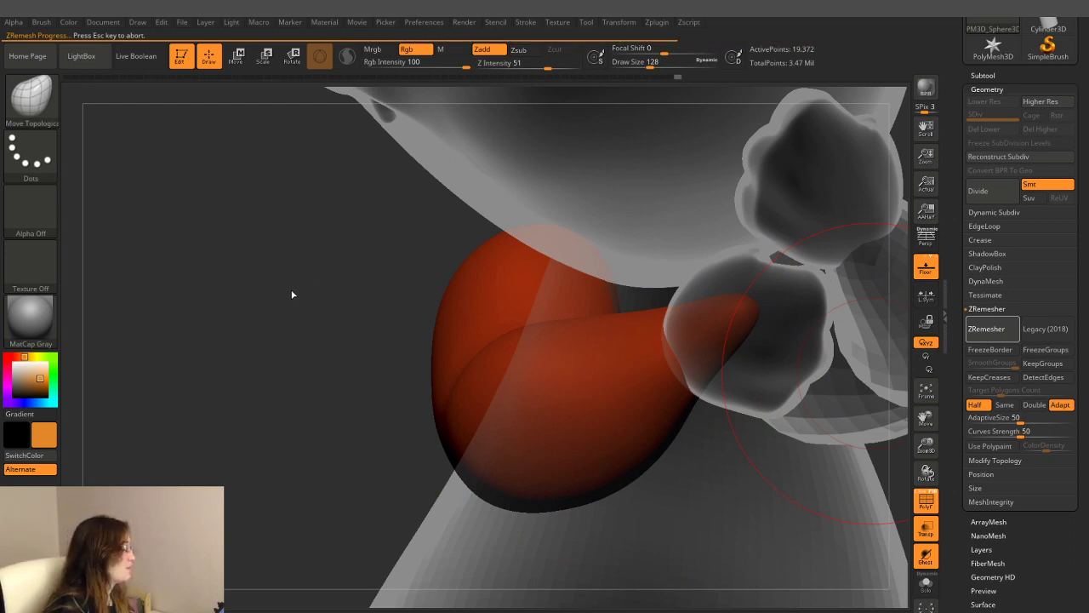
mouse_move(356, 336)
left_mouse_down()
mouse_move(366, 364)
mouse_move(337, 347)
mouse_move(338, 357)
left_mouse_up()
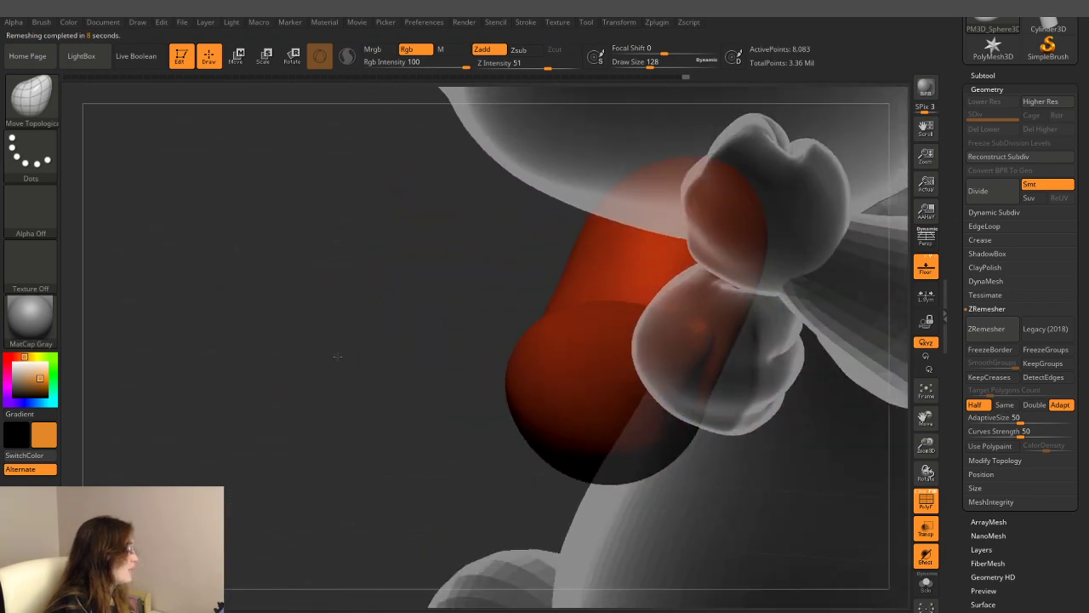
left_click_drag(508, 455, 542, 448)
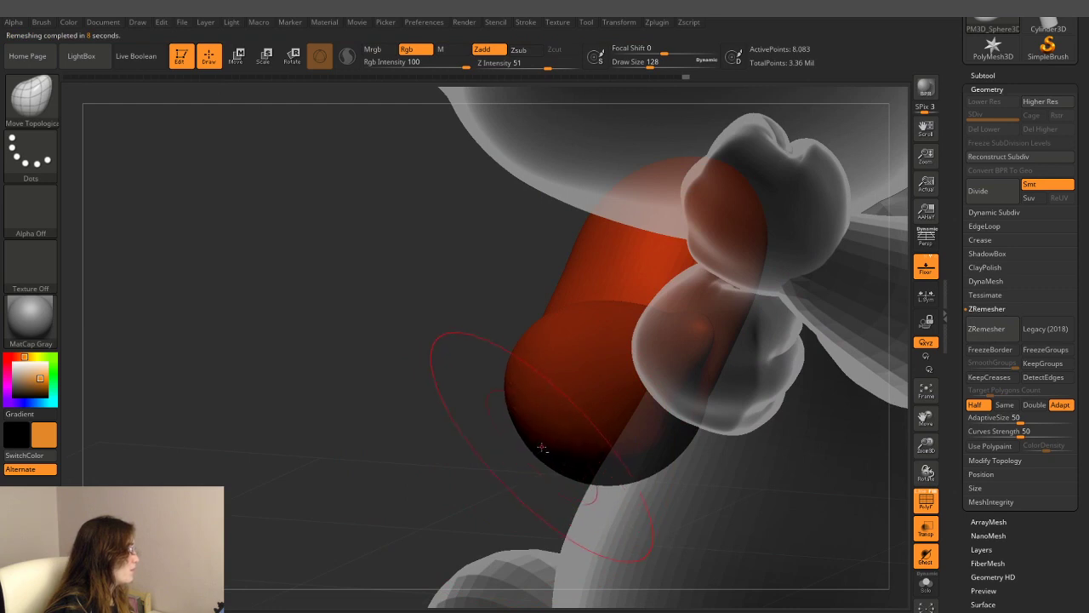
left_click_drag(459, 394, 521, 393)
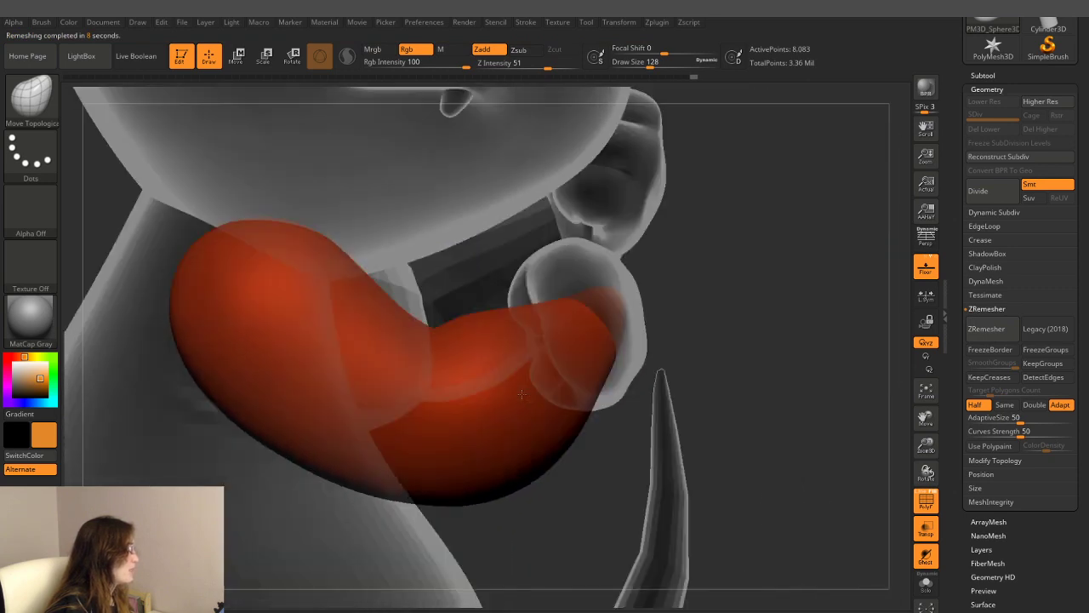
left_click_drag(652, 63, 656, 62)
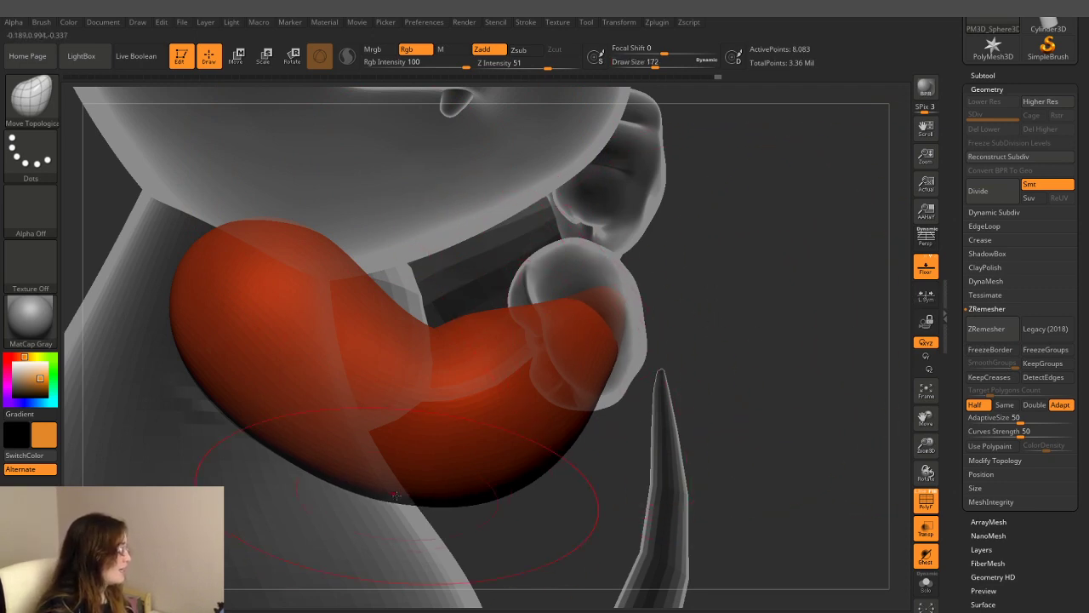
key("ctrl+shift+z")
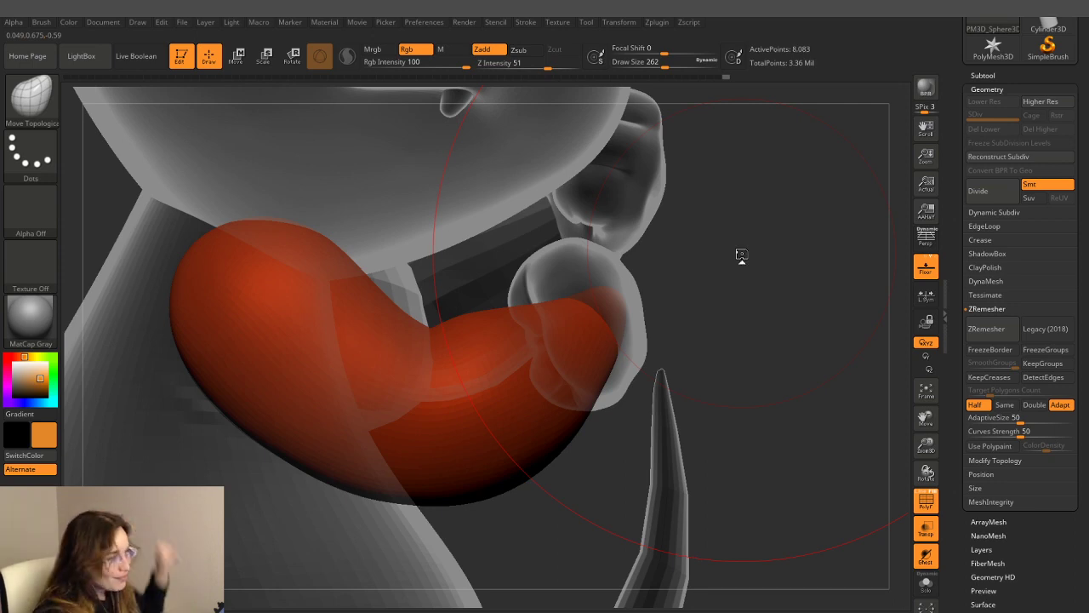
left_click_drag(761, 247, 366, 292)
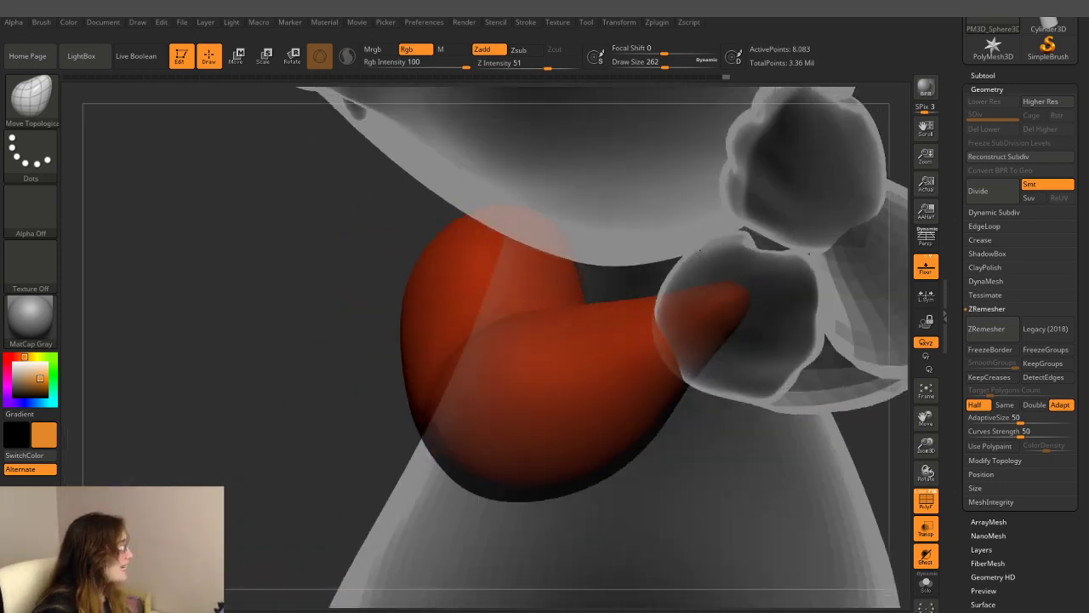
left_click_drag(275, 265, 359, 248)
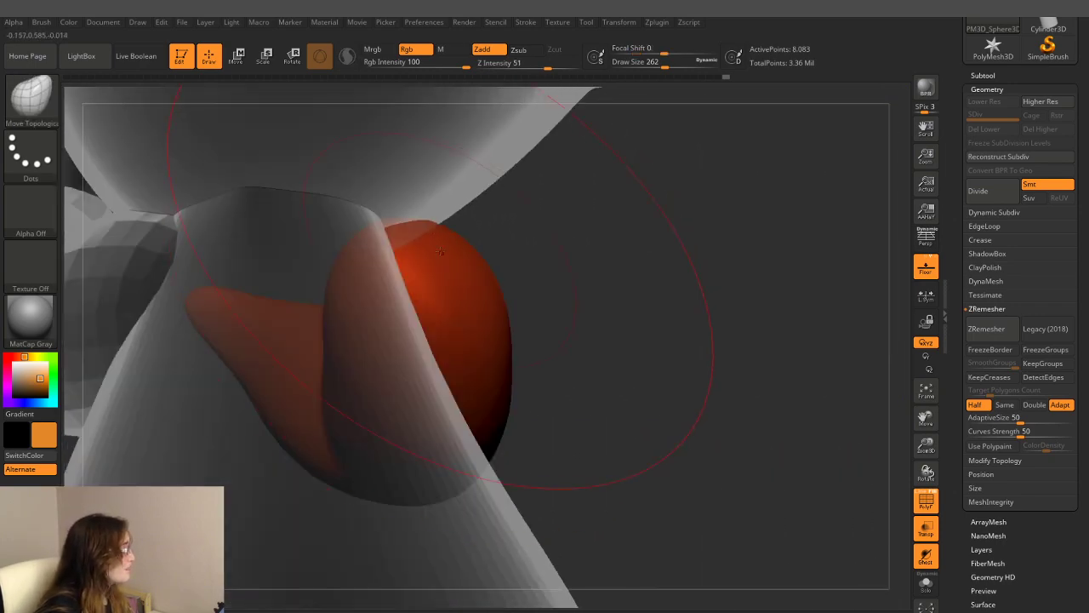
mouse_move(440, 251)
left_mouse_down()
mouse_move(581, 255)
mouse_move(586, 225)
left_mouse_up()
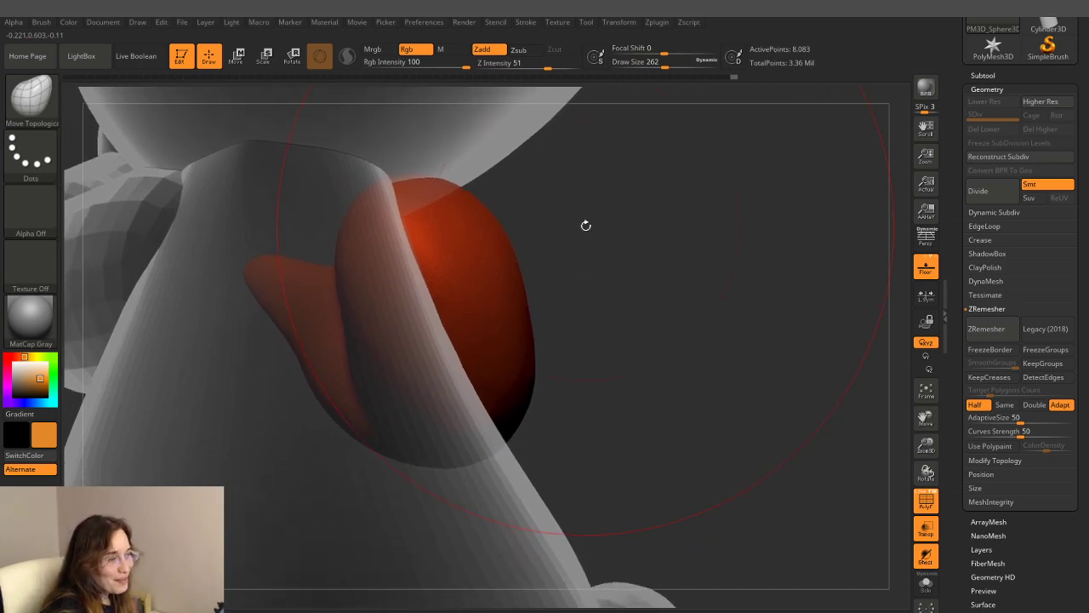
mouse_move(558, 178)
left_mouse_down()
mouse_move(516, 216)
mouse_move(487, 212)
left_mouse_up()
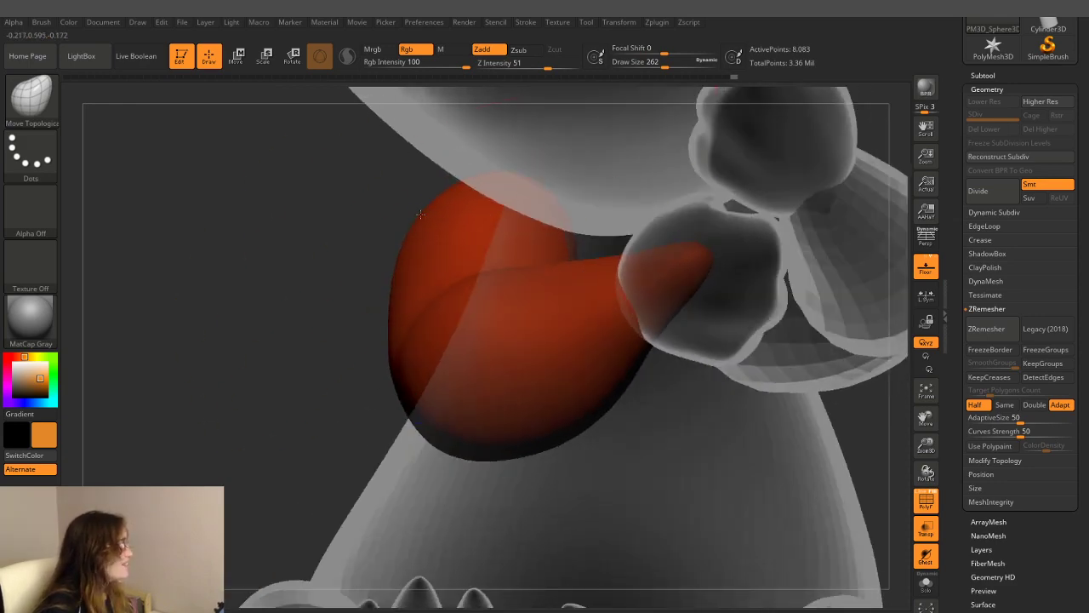
mouse_move(451, 218)
left_mouse_down()
mouse_move(428, 211)
mouse_move(460, 215)
left_mouse_up()
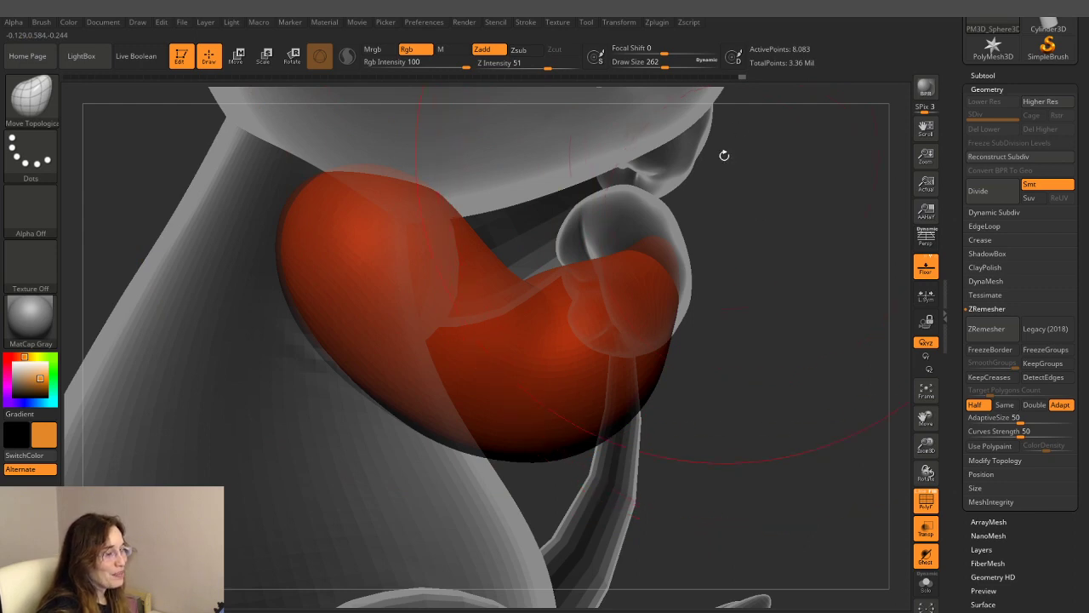
left_click_drag(756, 209, 678, 244)
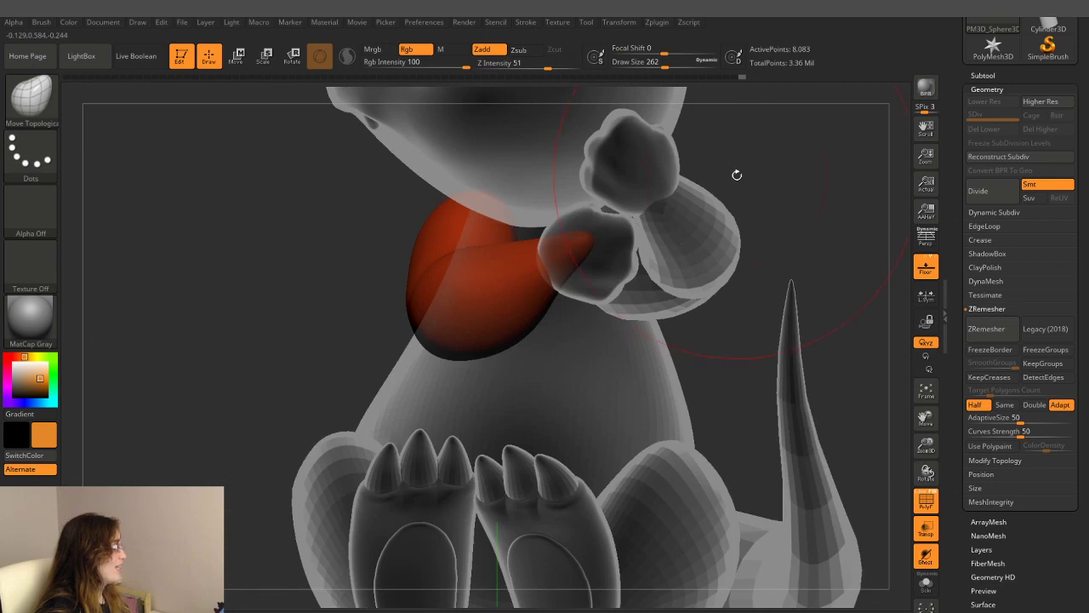
mouse_move(737, 175)
left_mouse_down()
mouse_move(646, 247)
mouse_move(599, 318)
left_mouse_up()
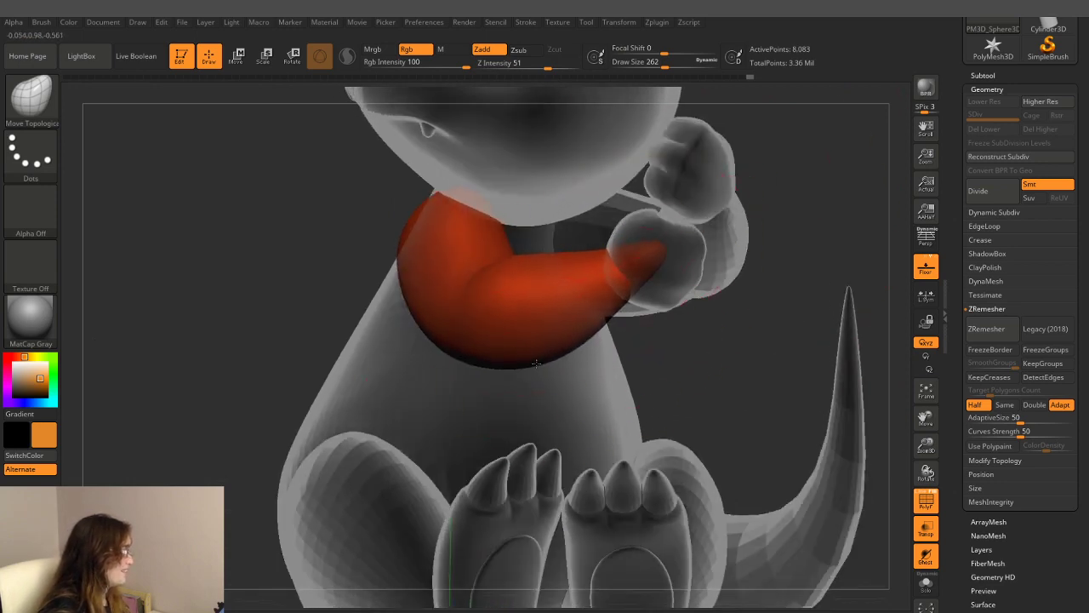
- Make the model fully opaque again, fit it in view, and zoom in on the chest
left_click(926, 532)
left_click_drag(797, 316, 837, 324)
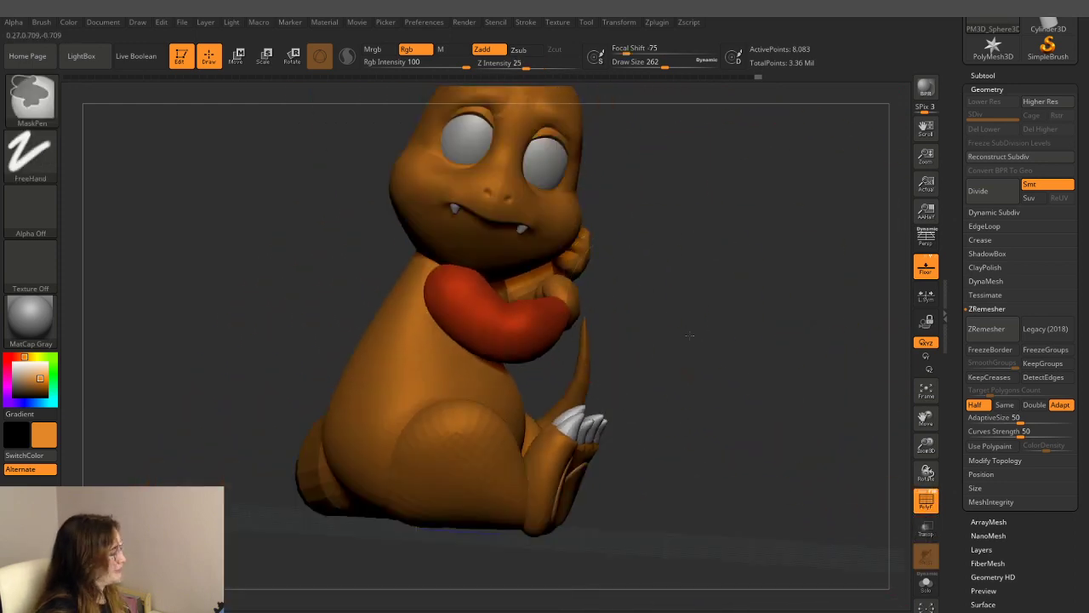
key("f")
left_click_drag(663, 342, 665, 330)
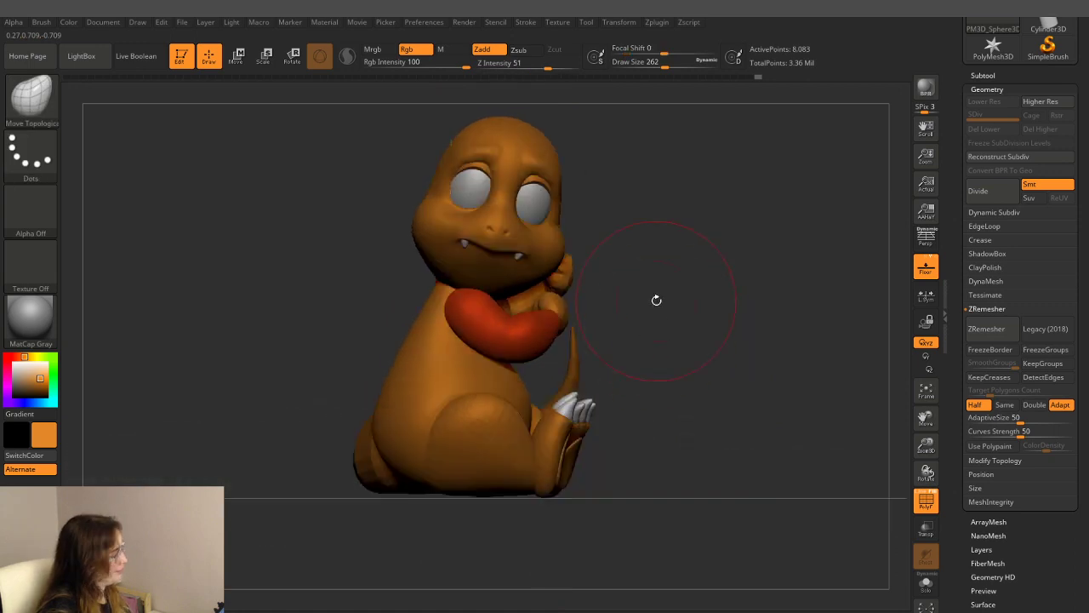
mouse_move(654, 298)
right_mouse_down("ctrl")
mouse_move(773, 242)
mouse_move(433, 158)
right_mouse_up("ctrl")
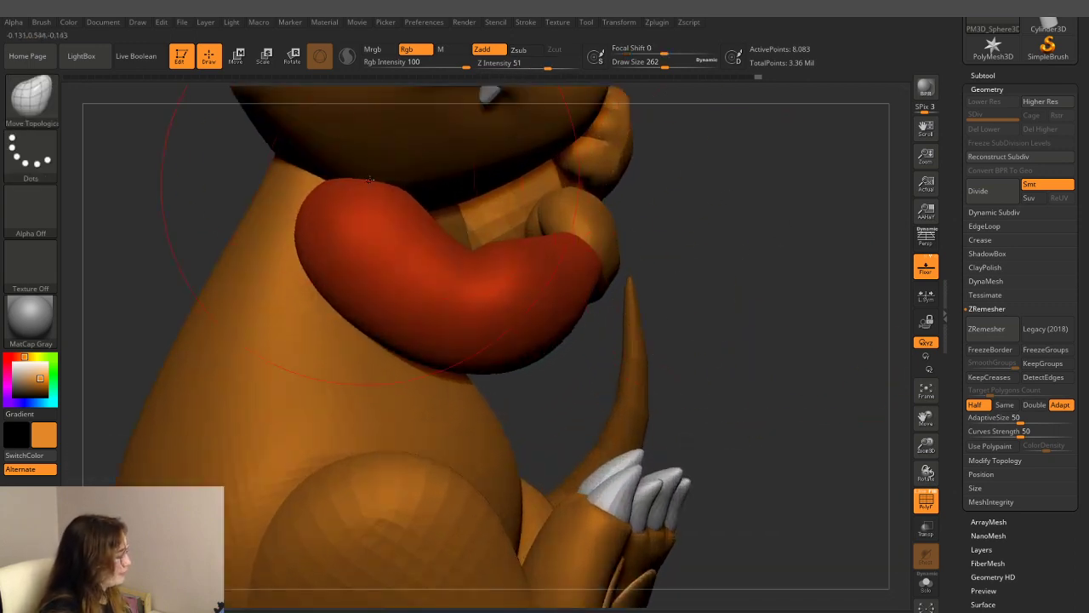
mouse_move(726, 198)
right_mouse_down()
mouse_move(685, 213)
mouse_move(727, 187)
right_mouse_up()
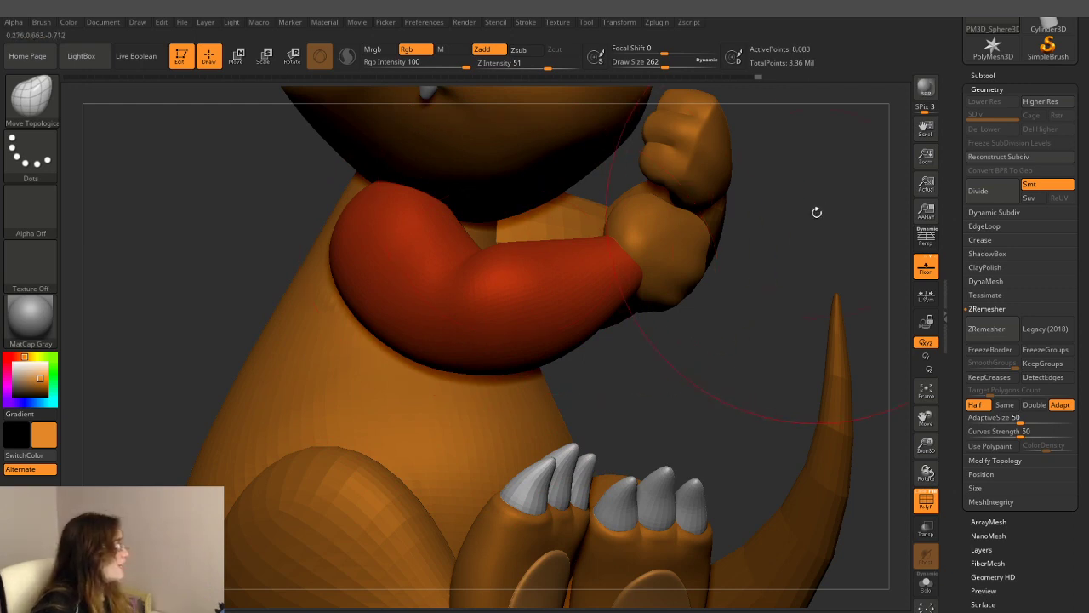
- Orbit around the body to inspect the arm, fist and tail from front and side
left_click_drag(791, 200, 789, 211)
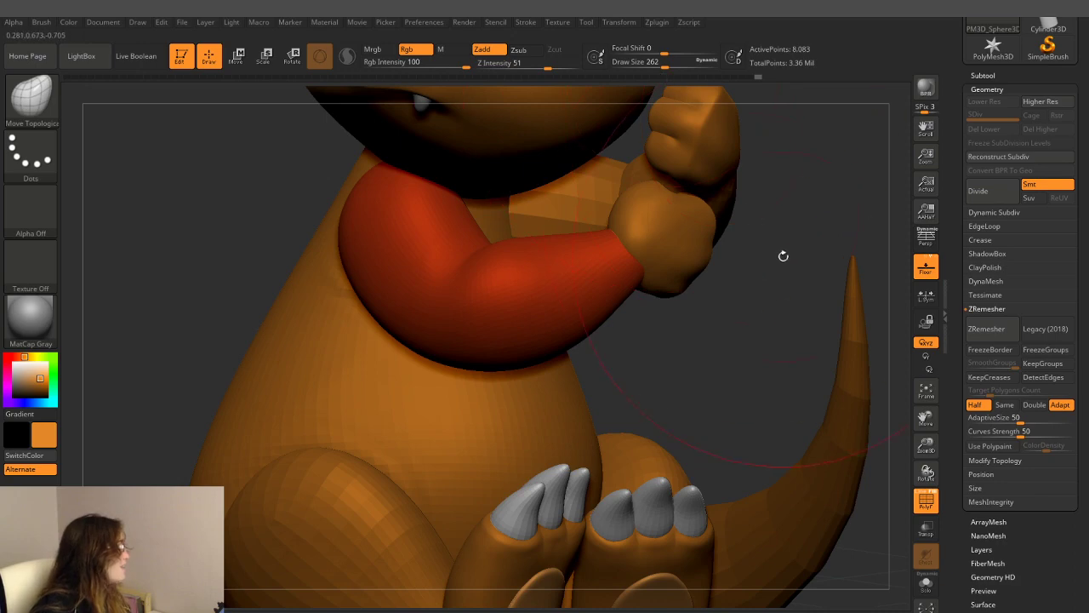
left_click_drag(782, 253, 722, 237)
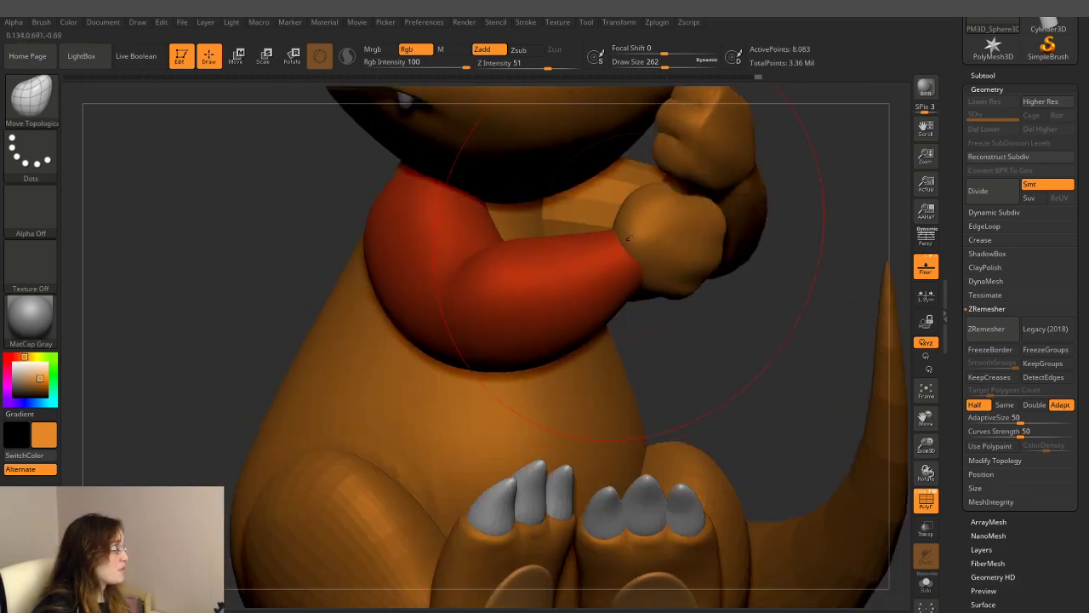
left_click_drag(702, 329, 642, 270)
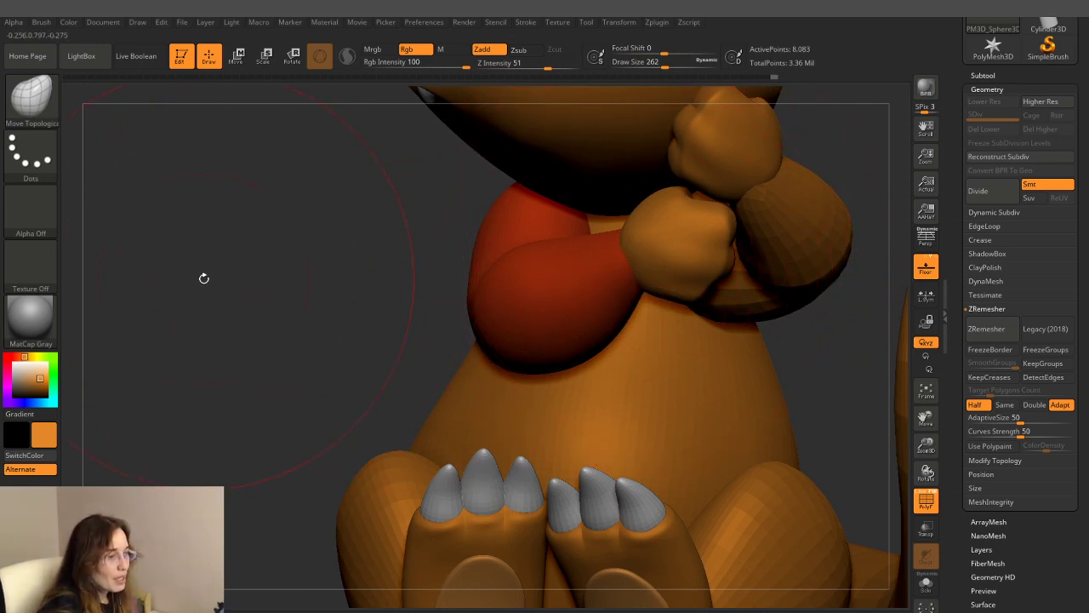
left_click_drag(261, 283, 706, 281)
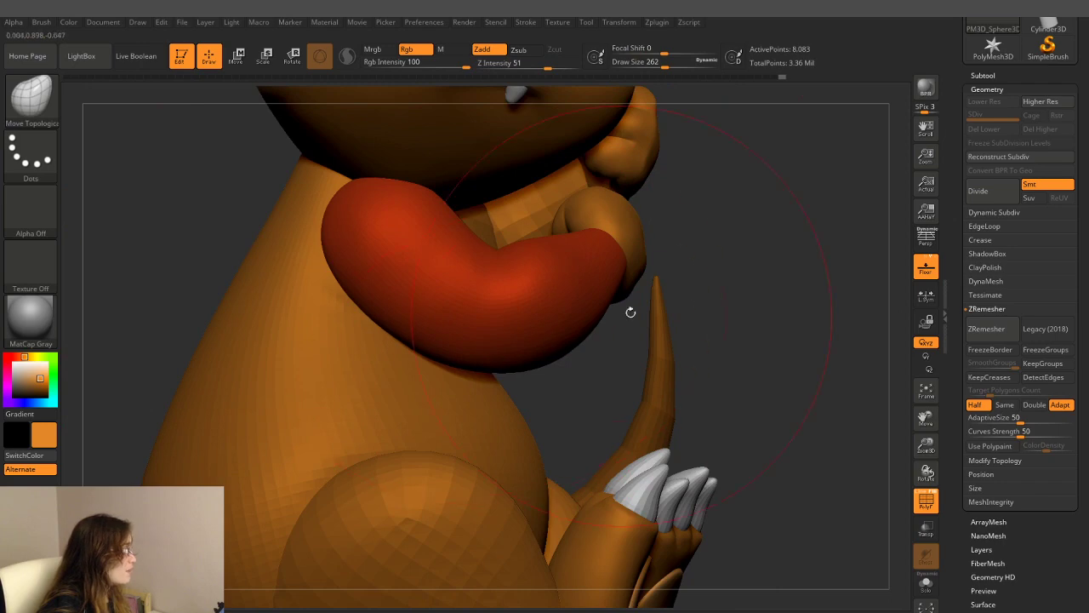
mouse_move(749, 214)
left_mouse_down()
mouse_move(729, 268)
mouse_move(644, 206)
left_mouse_up()
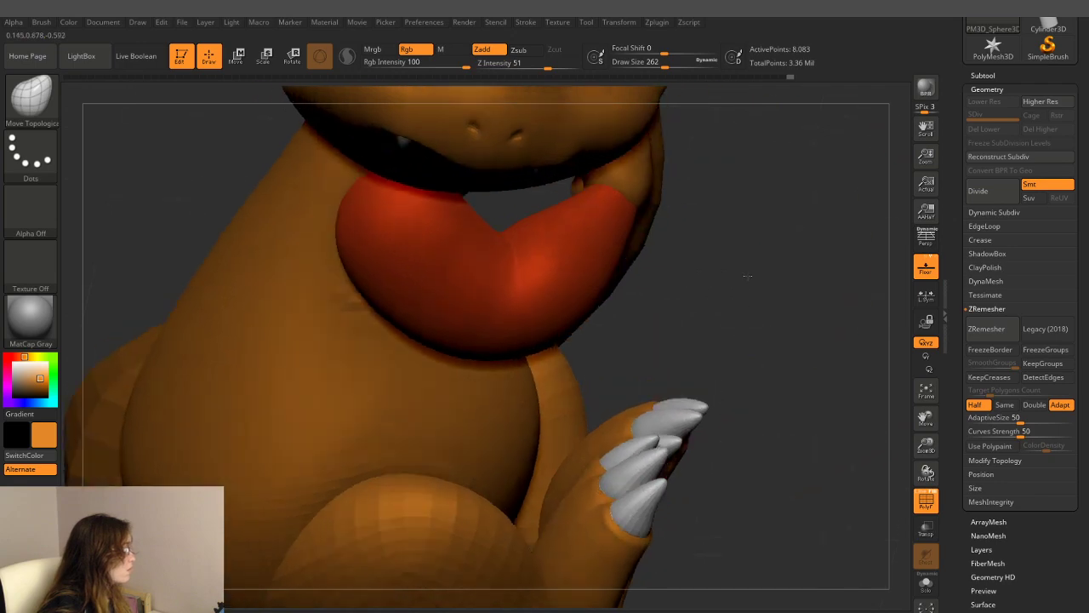
left_click_drag(743, 301, 741, 286)
mouse_move(749, 224)
left_mouse_down()
mouse_move(733, 248)
mouse_move(791, 243)
left_mouse_up()
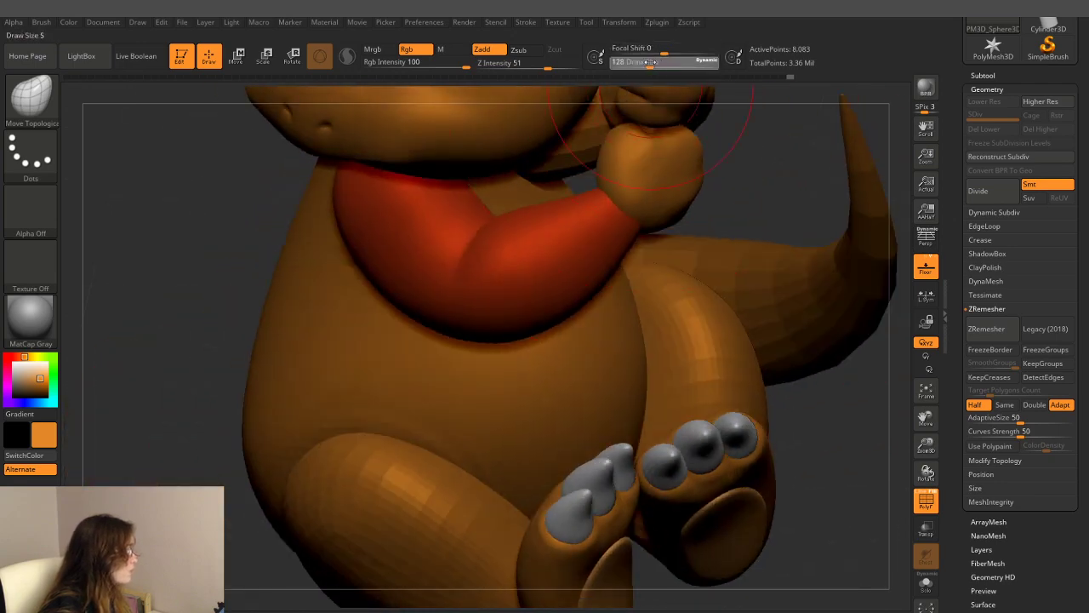
- Adjust the brush size between 87 and 71 while orbiting around the red arm
left_click_drag(659, 61, 640, 61)
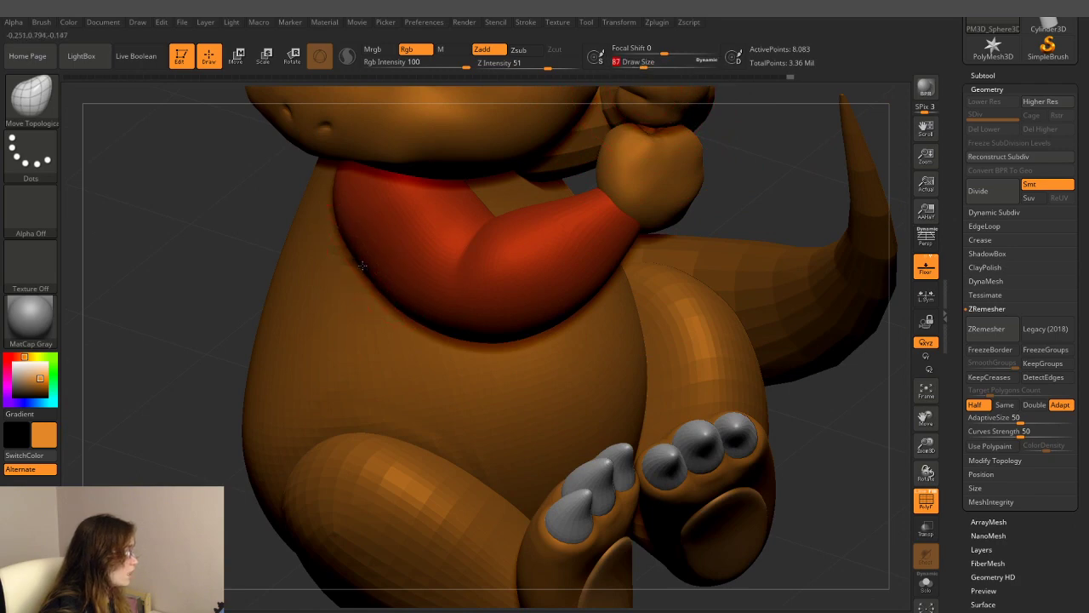
left_click_drag(720, 199, 771, 160)
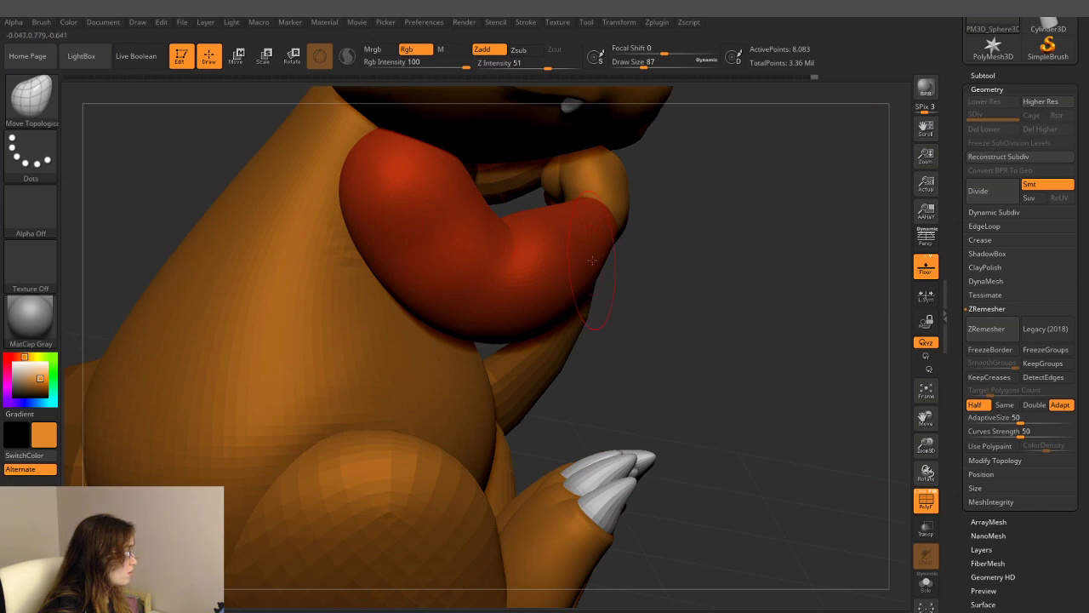
left_click_drag(592, 259, 411, 187)
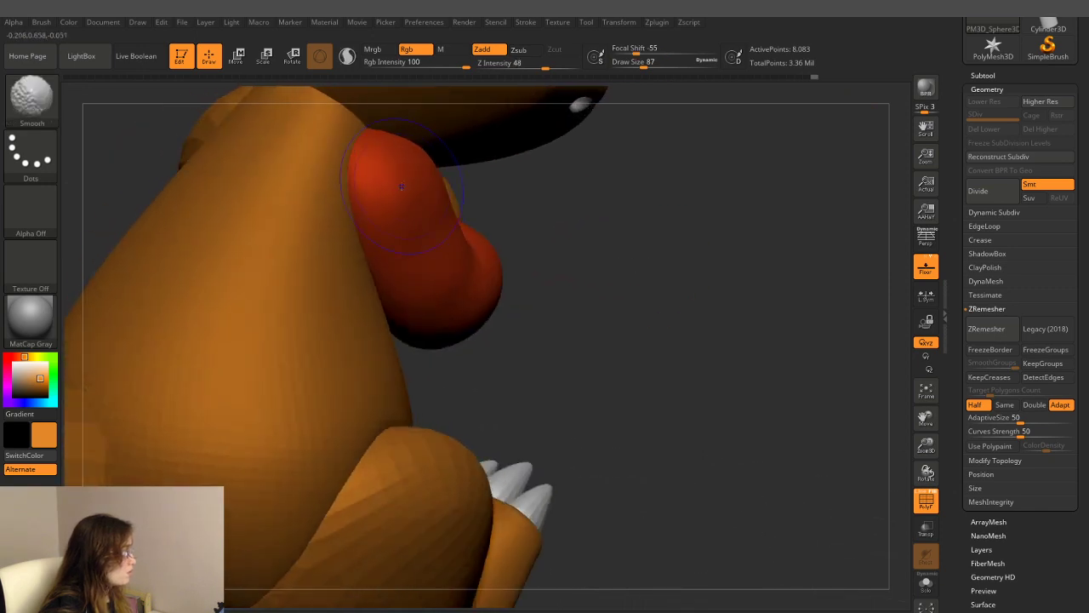
left_click_drag(624, 213, 624, 232)
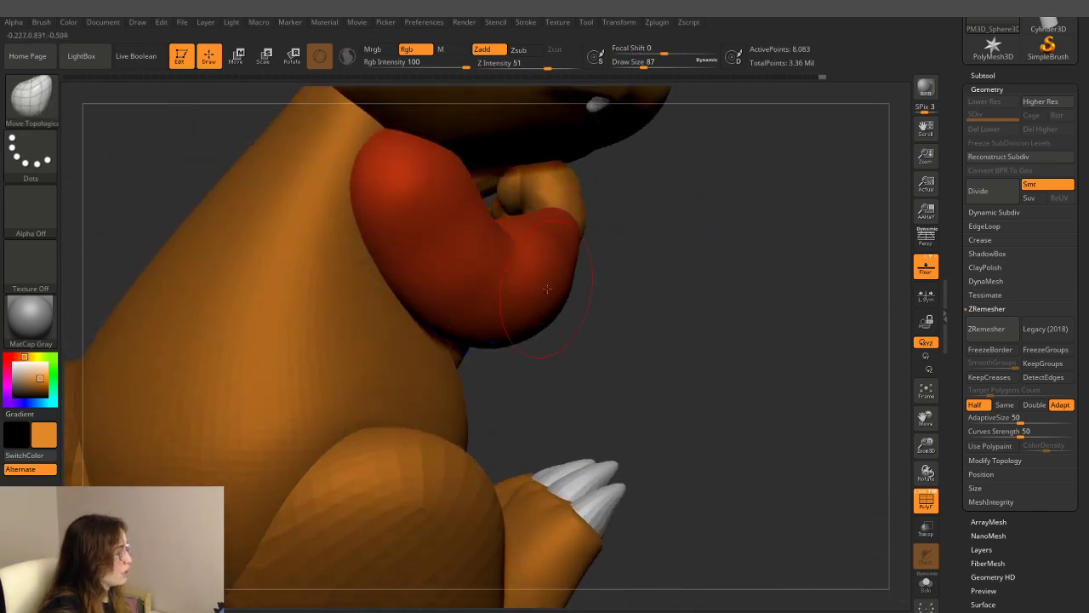
left_click_drag(714, 255, 754, 282)
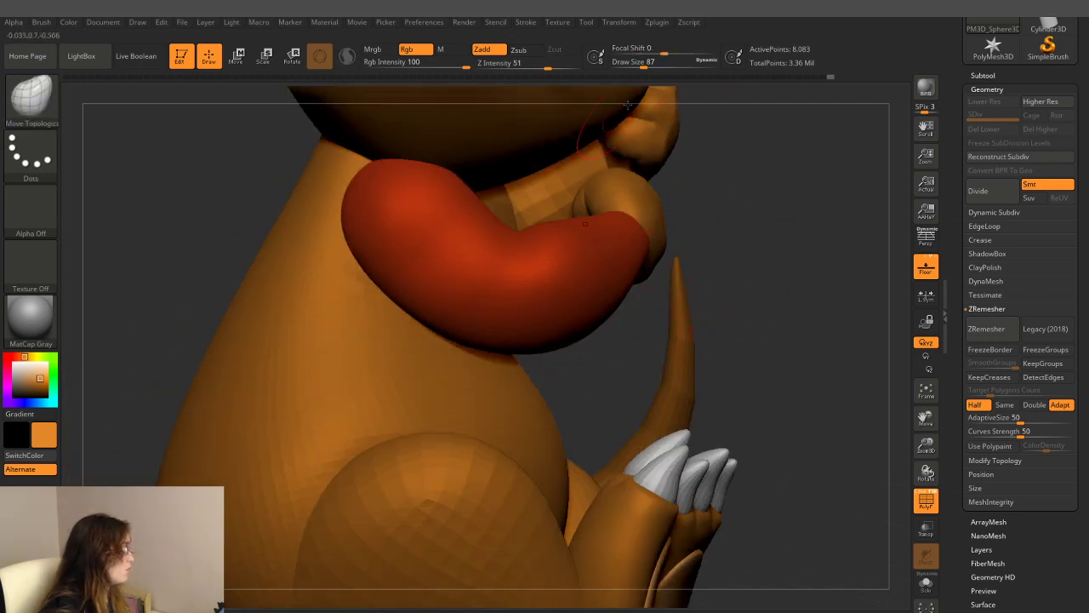
left_click_drag(644, 62, 645, 58)
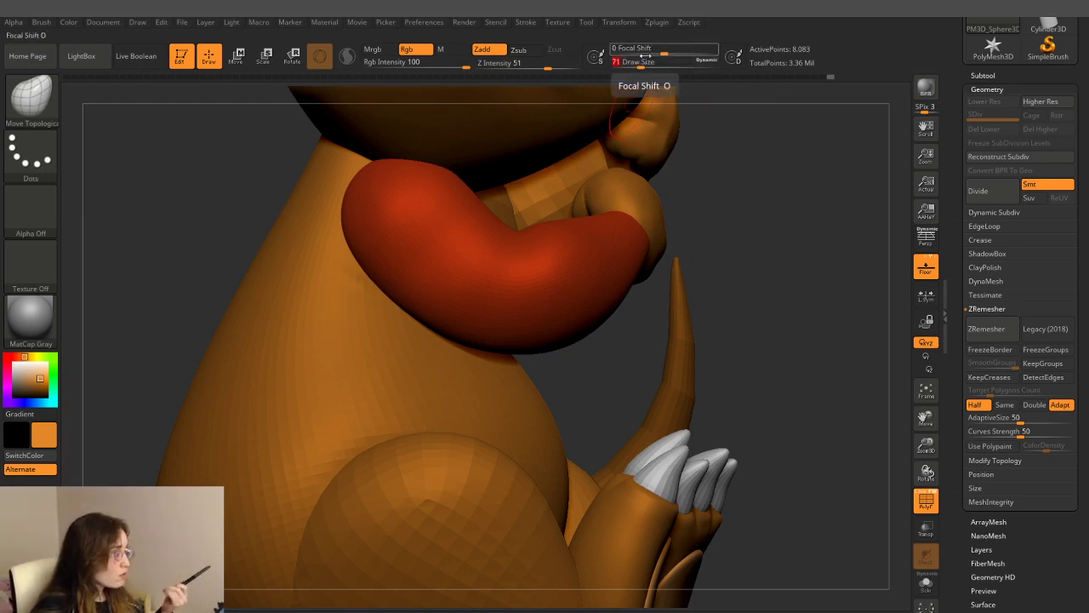
left_click_drag(647, 57, 645, 56)
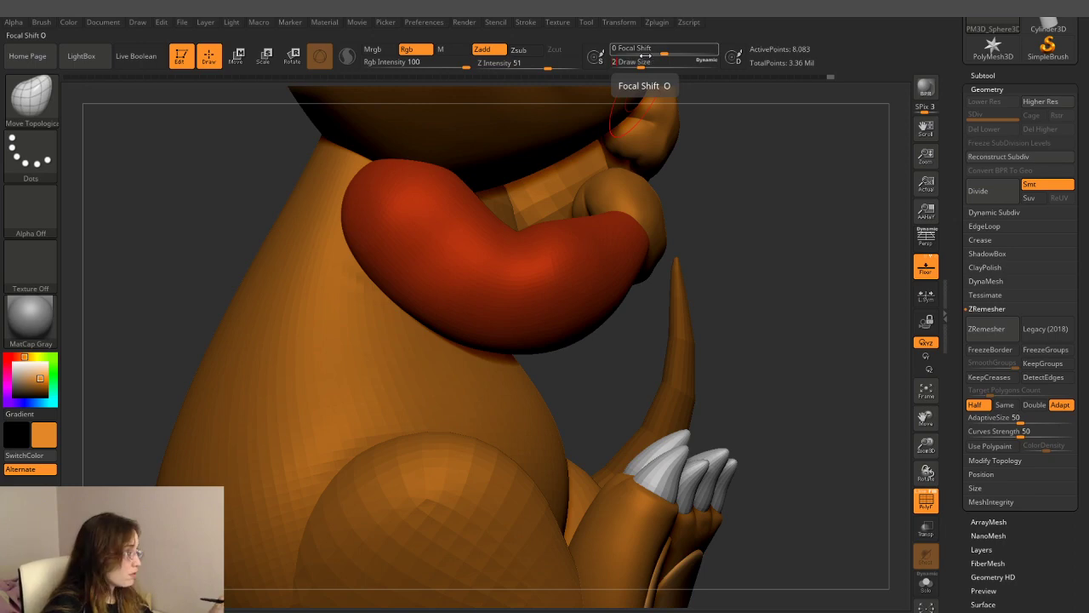
left_click_drag(671, 176, 754, 219)
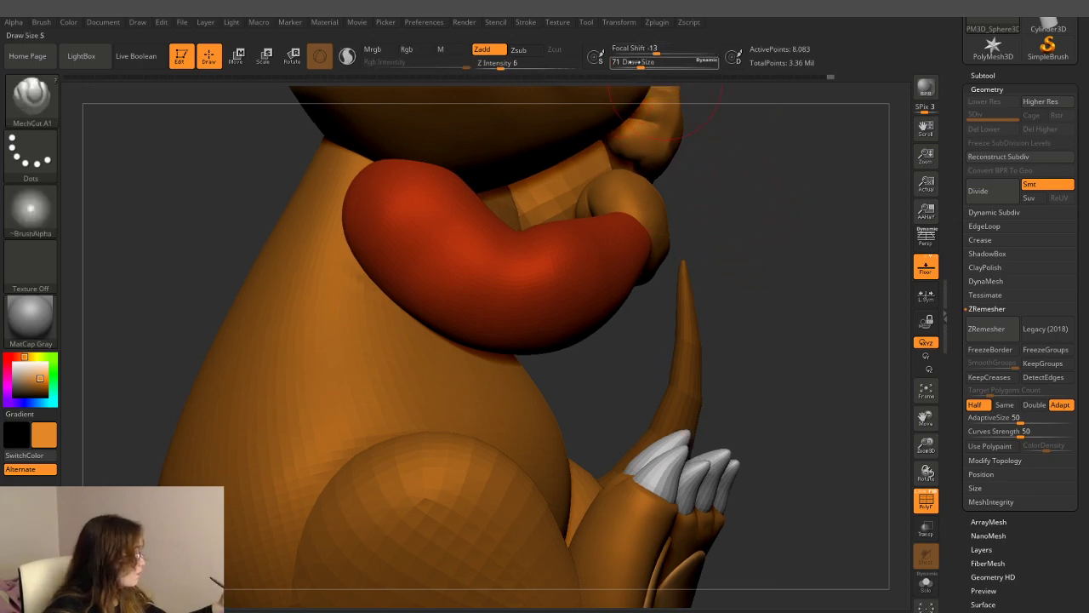
- Orbit around the red arm from several angles, including below, to check its shape
left_click_drag(633, 62, 628, 62)
mouse_move(834, 280)
left_mouse_down()
mouse_move(748, 259)
mouse_move(532, 291)
left_mouse_up()
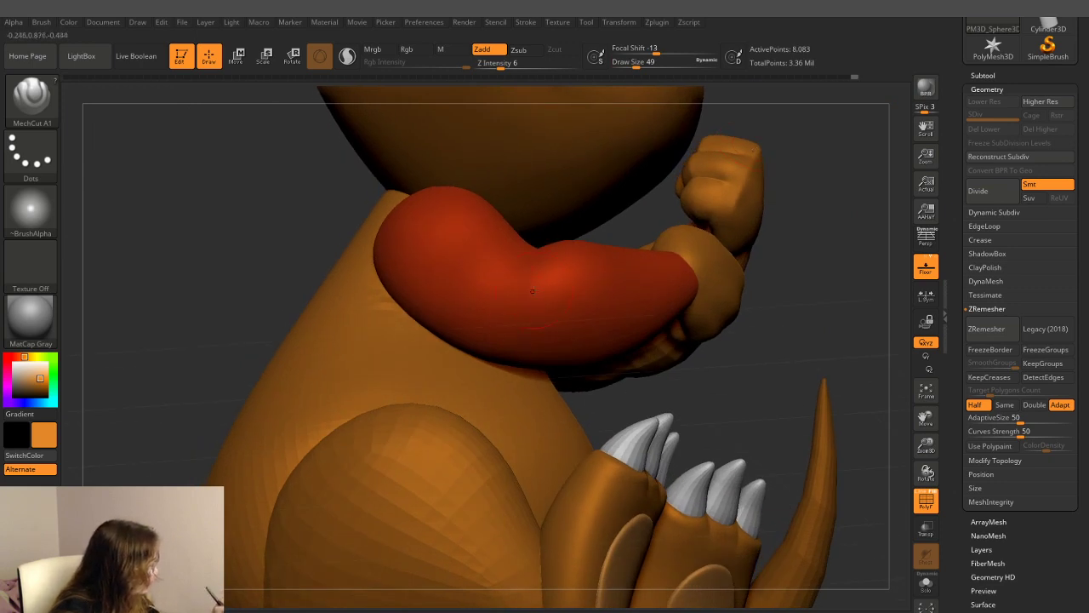
mouse_move(808, 320)
left_mouse_down()
mouse_move(790, 332)
mouse_move(791, 255)
left_mouse_up()
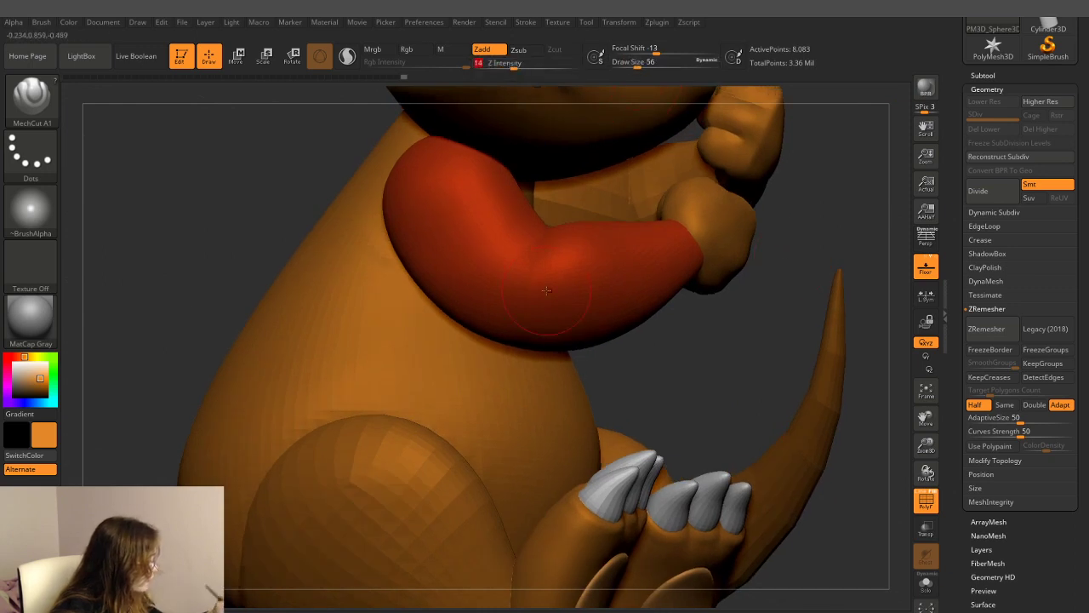
mouse_move(745, 356)
left_mouse_down()
mouse_move(764, 338)
mouse_move(559, 277)
left_mouse_up()
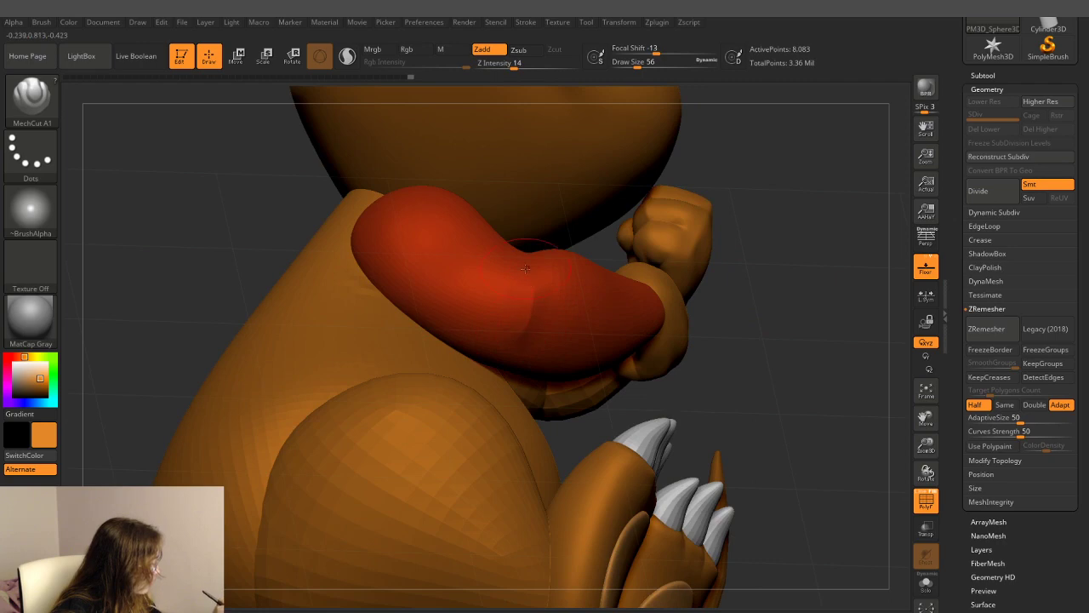
left_click_drag(774, 159, 521, 326)
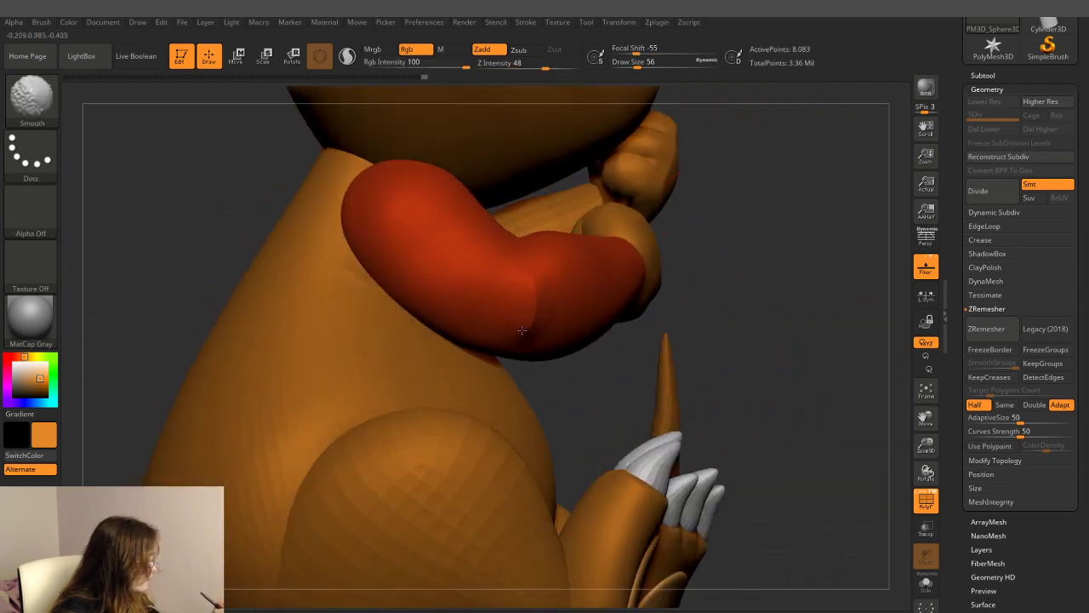
mouse_move(768, 224)
left_mouse_down()
mouse_move(726, 251)
mouse_move(755, 308)
mouse_move(722, 277)
left_mouse_up()
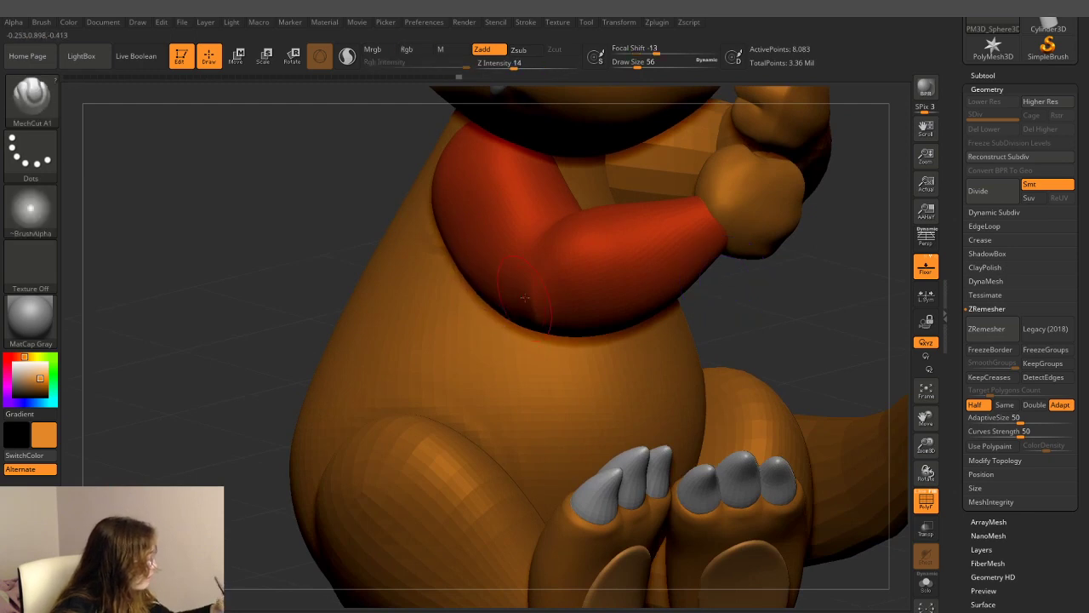
mouse_move(749, 323)
left_mouse_down()
mouse_move(786, 252)
mouse_move(770, 281)
left_mouse_up()
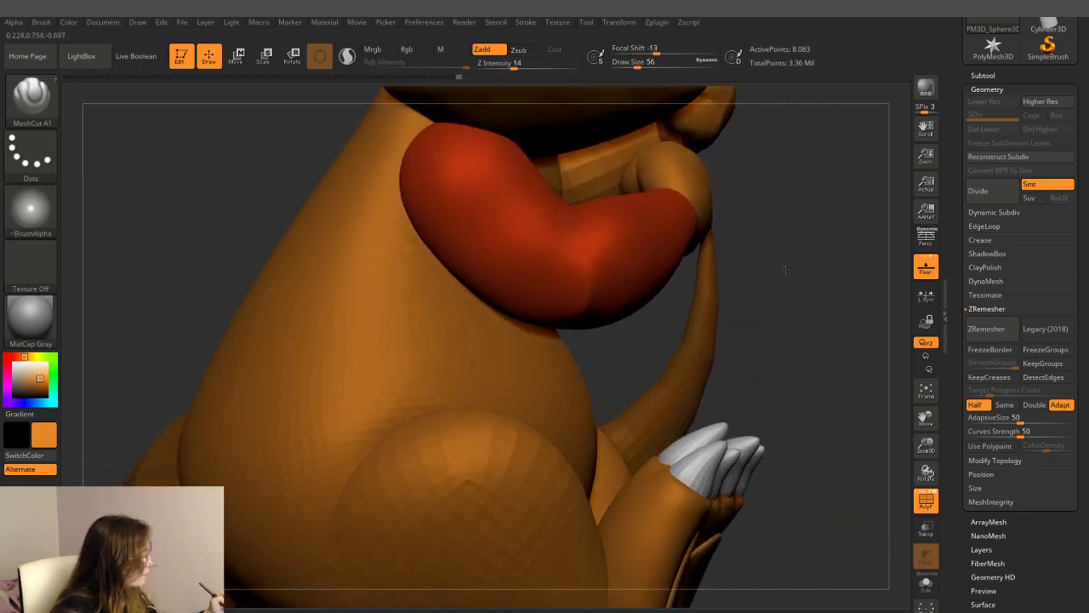
mouse_move(592, 301)
left_mouse_down()
mouse_move(778, 255)
mouse_move(765, 288)
mouse_move(787, 266)
left_mouse_up()
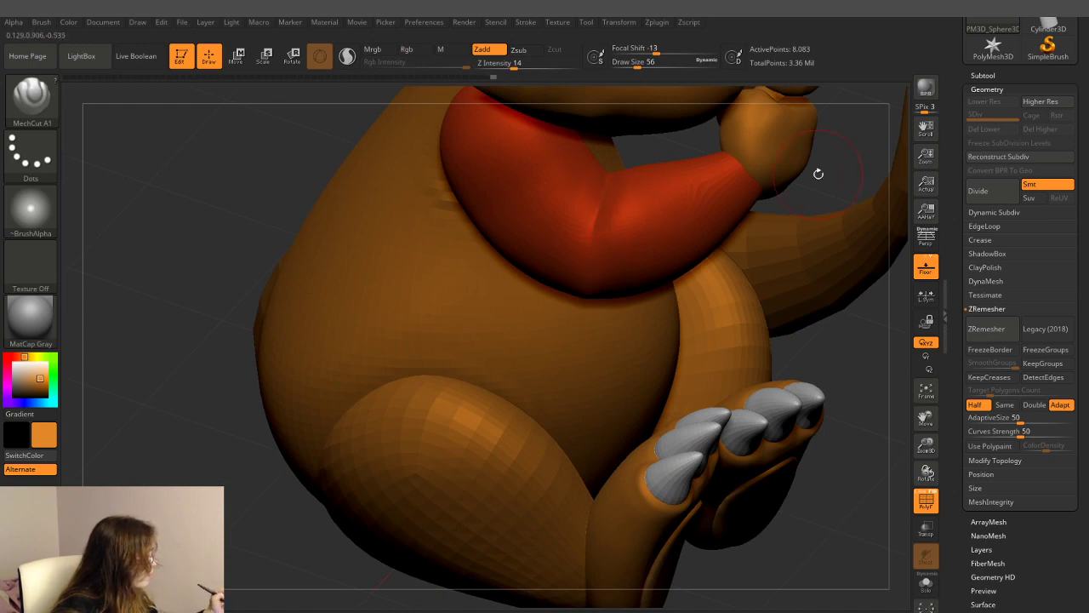
left_click_drag(816, 170, 783, 170)
- Solo the red arm, inspect it from side, upright and frontal views, then turn Solo off
left_click(926, 583)
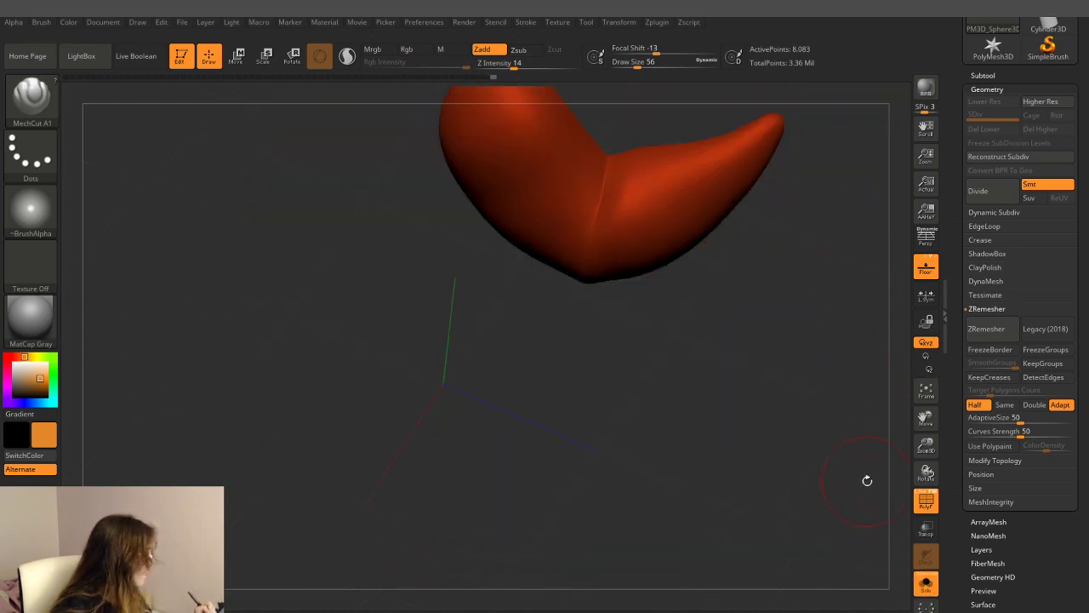
left_click_drag(865, 479, 729, 297)
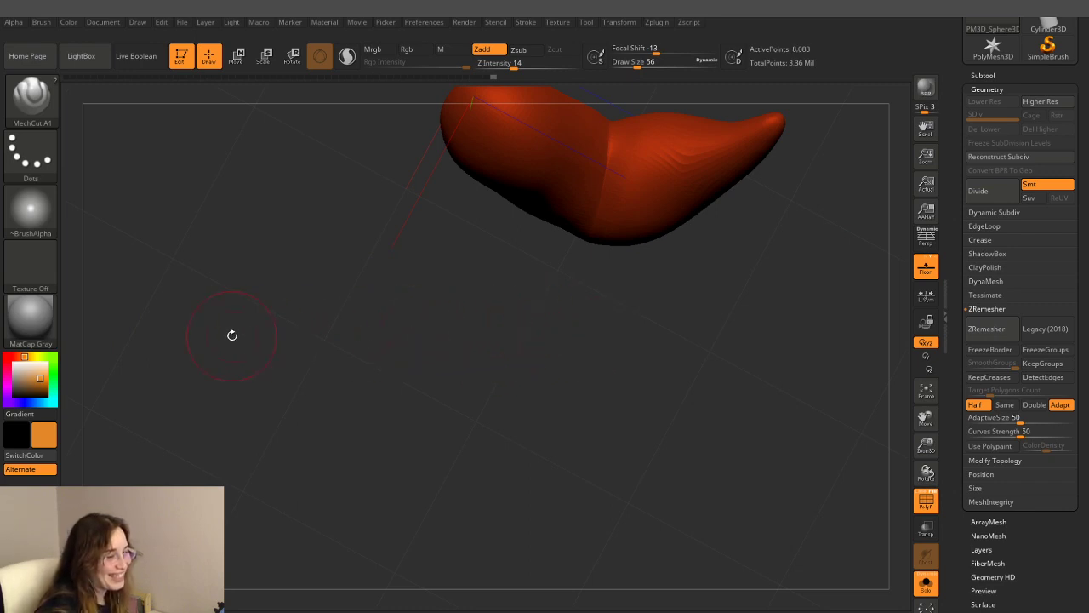
mouse_move(328, 352)
left_mouse_down()
mouse_move(459, 436)
mouse_move(474, 472)
left_mouse_up()
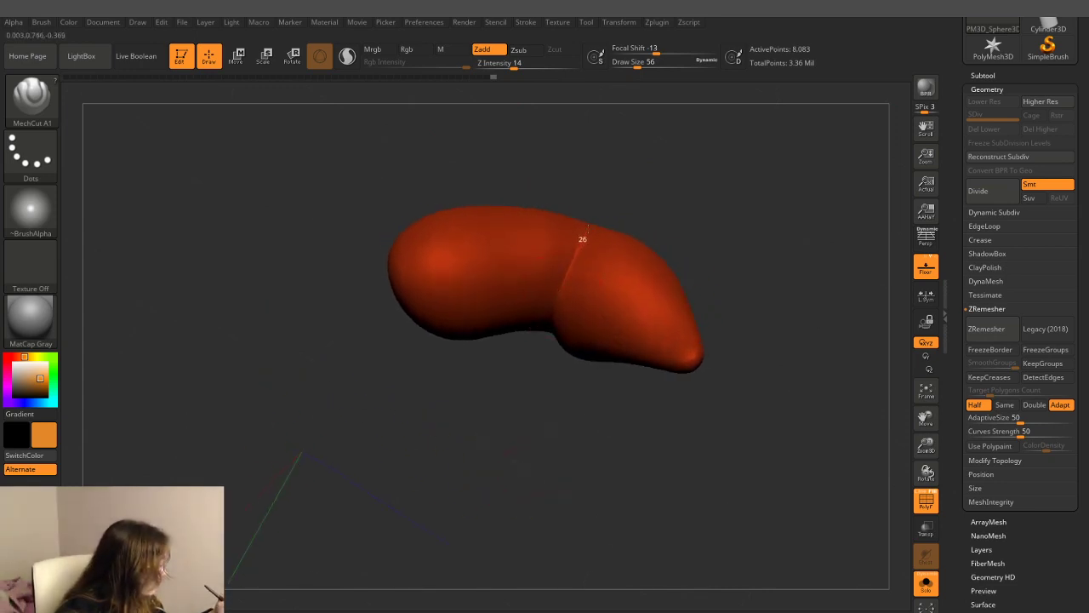
left_click_drag(608, 193, 582, 247)
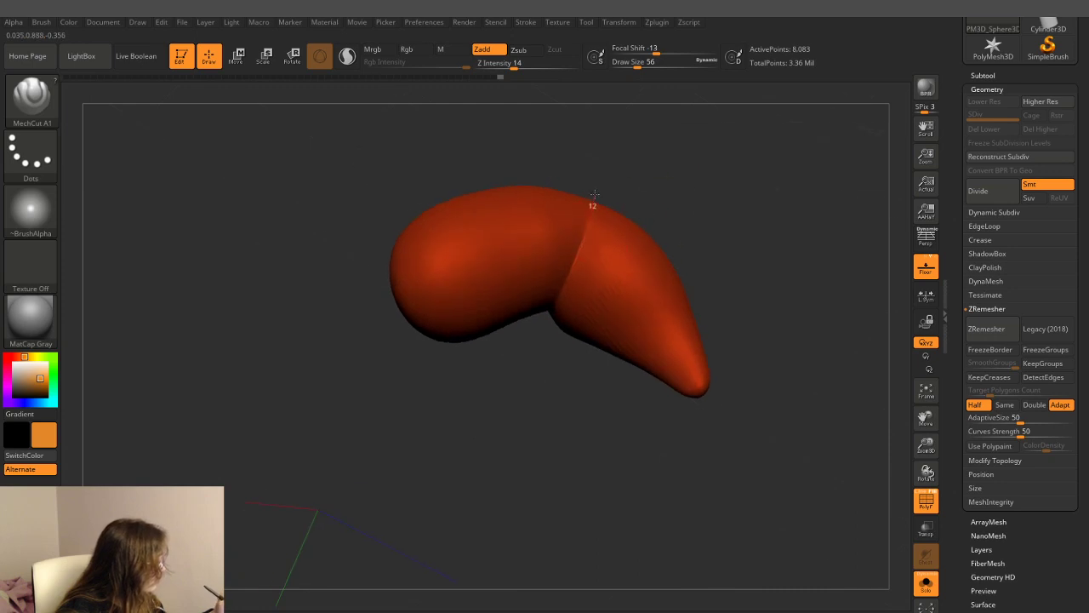
key("shift")
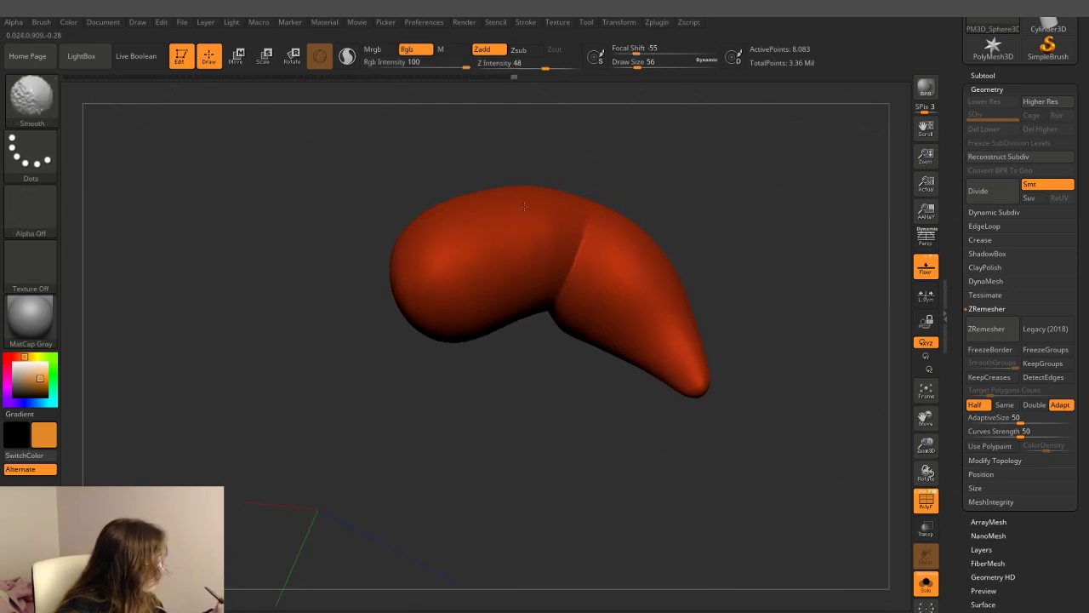
mouse_move(712, 175)
left_mouse_down()
mouse_move(726, 146)
mouse_move(725, 232)
mouse_move(649, 248)
left_mouse_up()
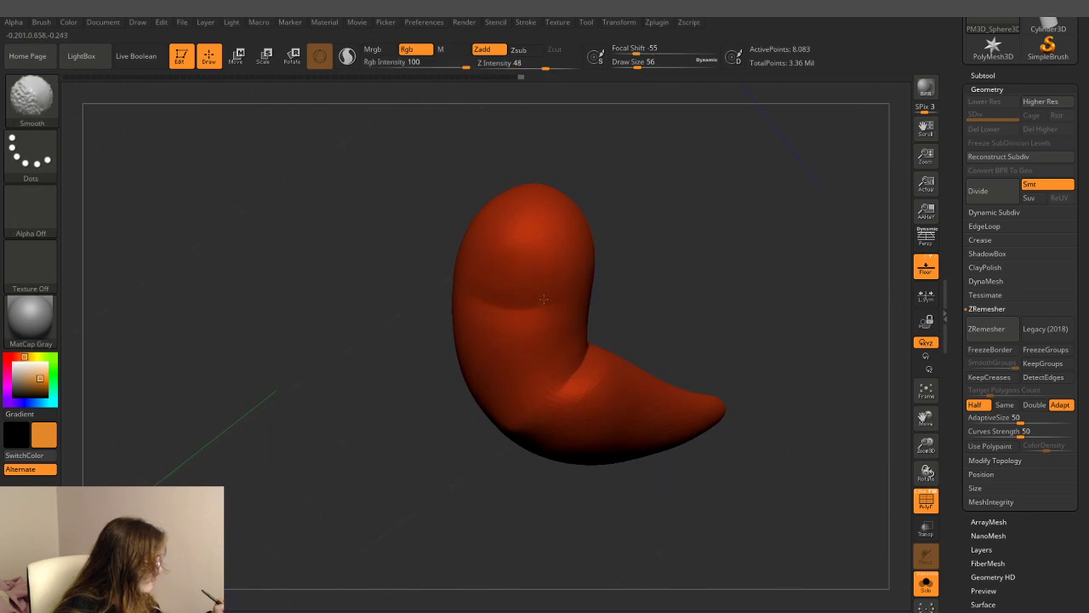
left_click_drag(632, 198, 551, 302)
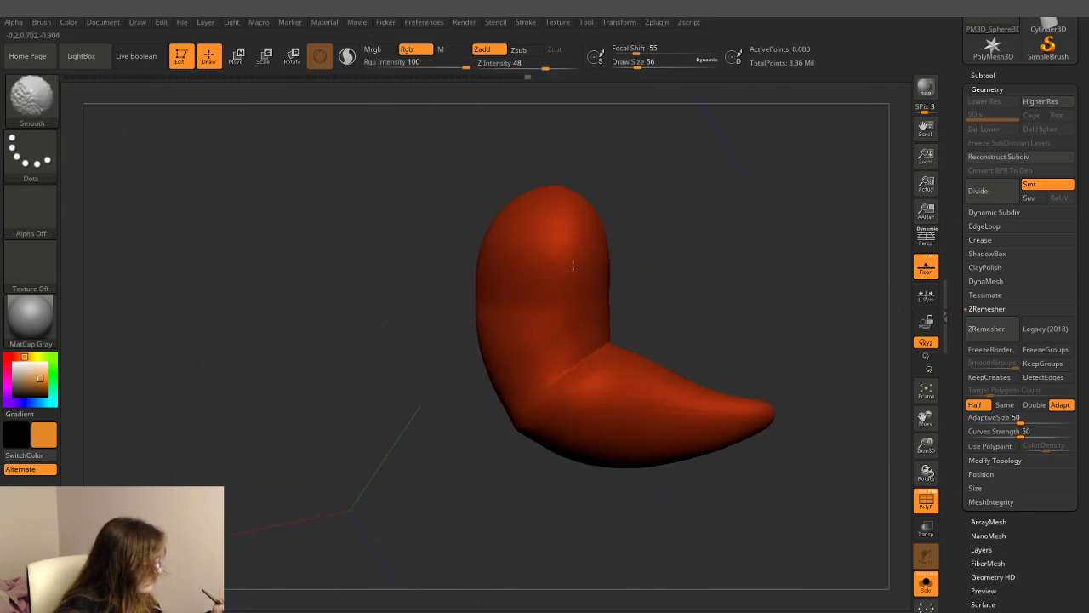
left_click_drag(646, 256, 525, 275)
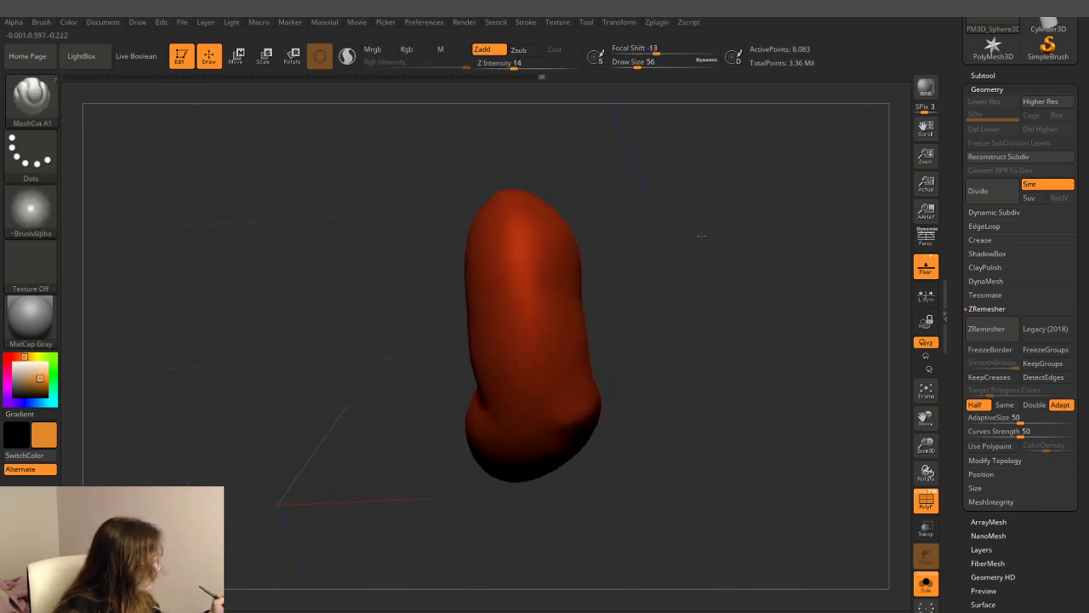
mouse_move(532, 332)
left_mouse_down()
mouse_move(644, 236)
mouse_move(758, 241)
mouse_move(728, 291)
left_mouse_up()
left_click(925, 583)
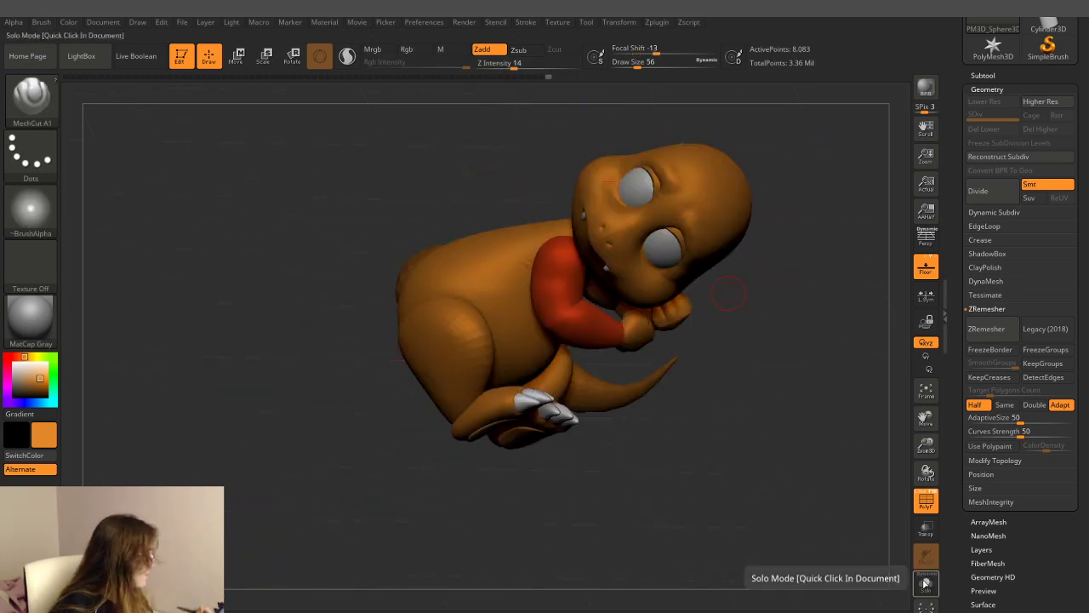
- Hide the polygroup colours and turn the upright dragon toward its front
left_click(926, 502)
mouse_move(850, 462)
left_mouse_down()
mouse_move(719, 285)
mouse_move(874, 292)
mouse_move(514, 449)
left_mouse_up()
right_click_drag(514, 449, 494, 456)
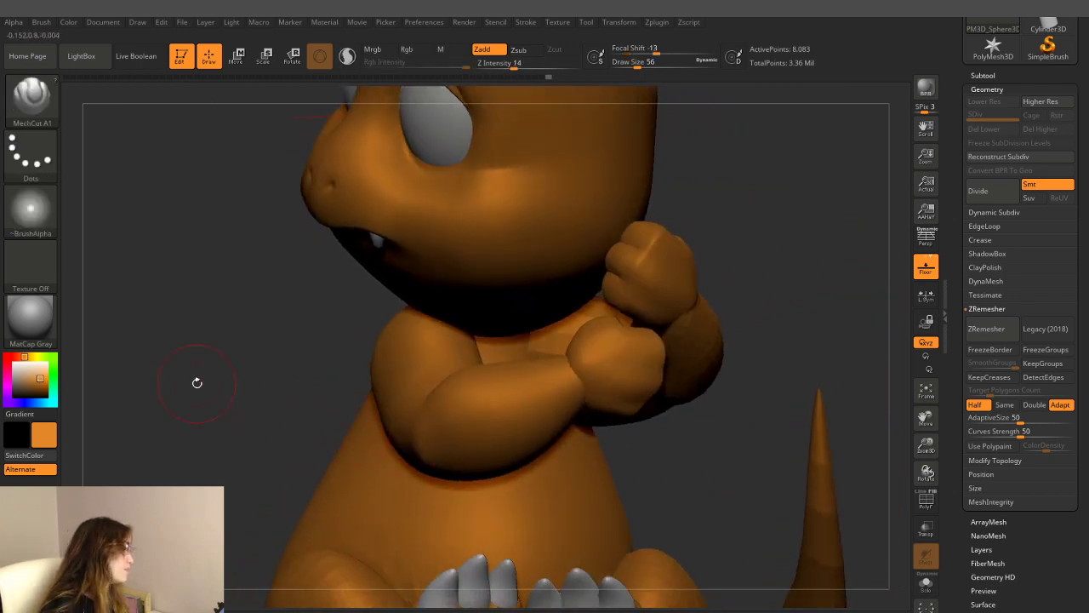
- With Move Topological at draw size 163, push the arm's lower edge up against the chest
key("b")
key("m")
key("t")
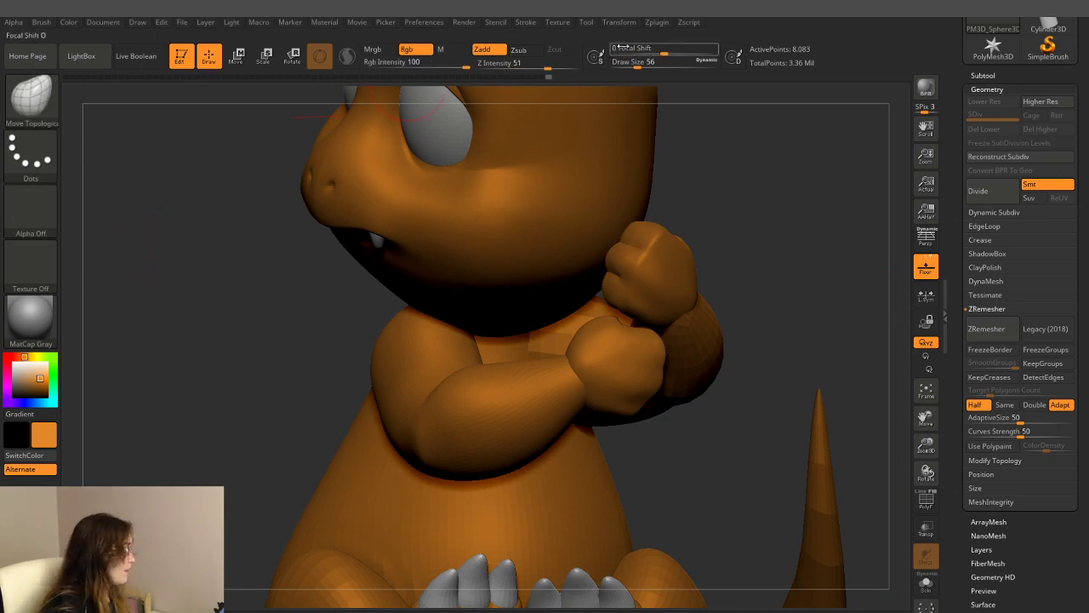
left_click_drag(651, 64, 656, 63)
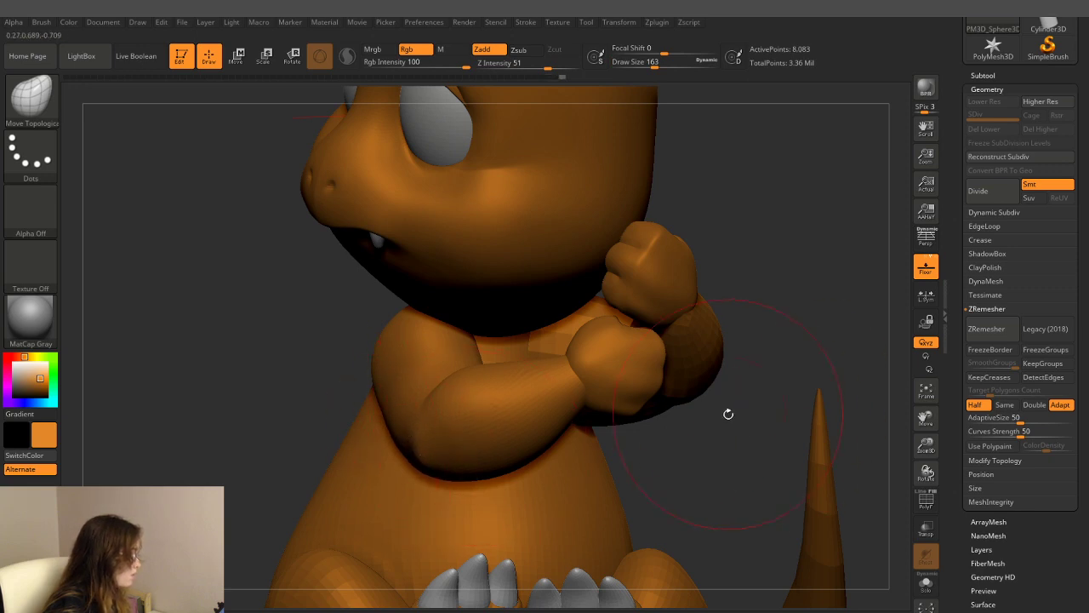
mouse_move(727, 413)
left_mouse_down()
mouse_move(729, 468)
mouse_move(664, 387)
left_mouse_up()
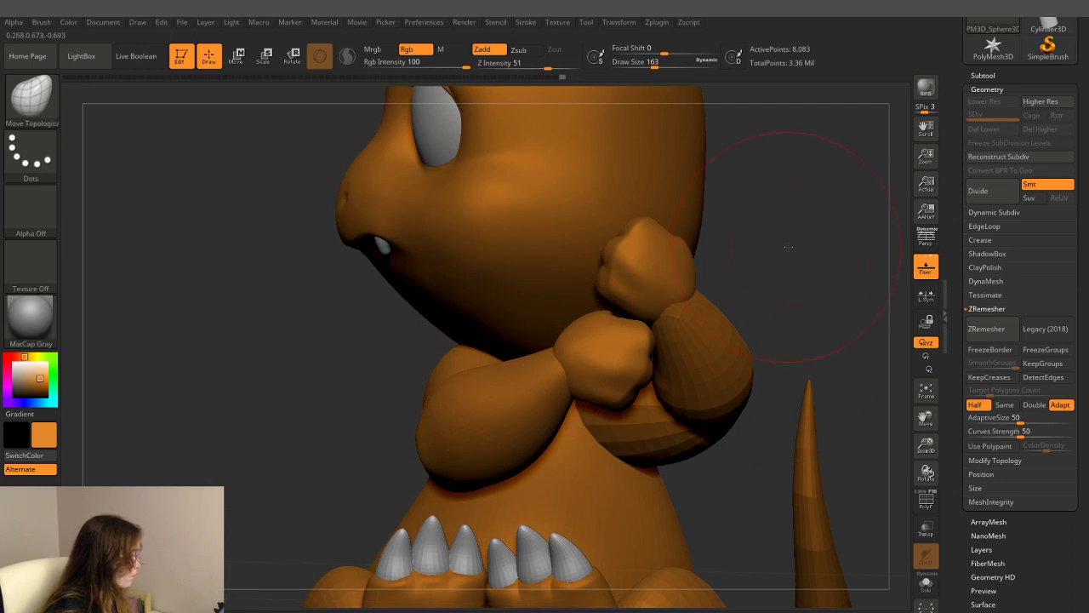
left_click_drag(788, 247, 799, 254)
mouse_move(750, 291)
left_mouse_down()
mouse_move(782, 267)
mouse_move(773, 267)
mouse_move(802, 267)
mouse_move(789, 275)
left_mouse_up()
left_click_drag(359, 467, 358, 461)
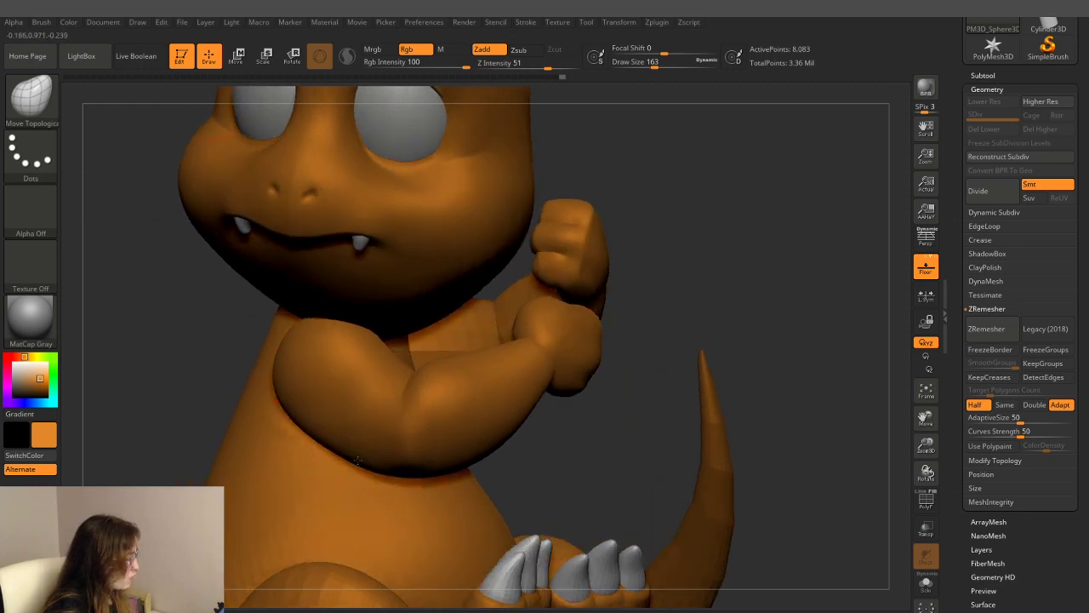
left_click_drag(556, 438, 596, 433)
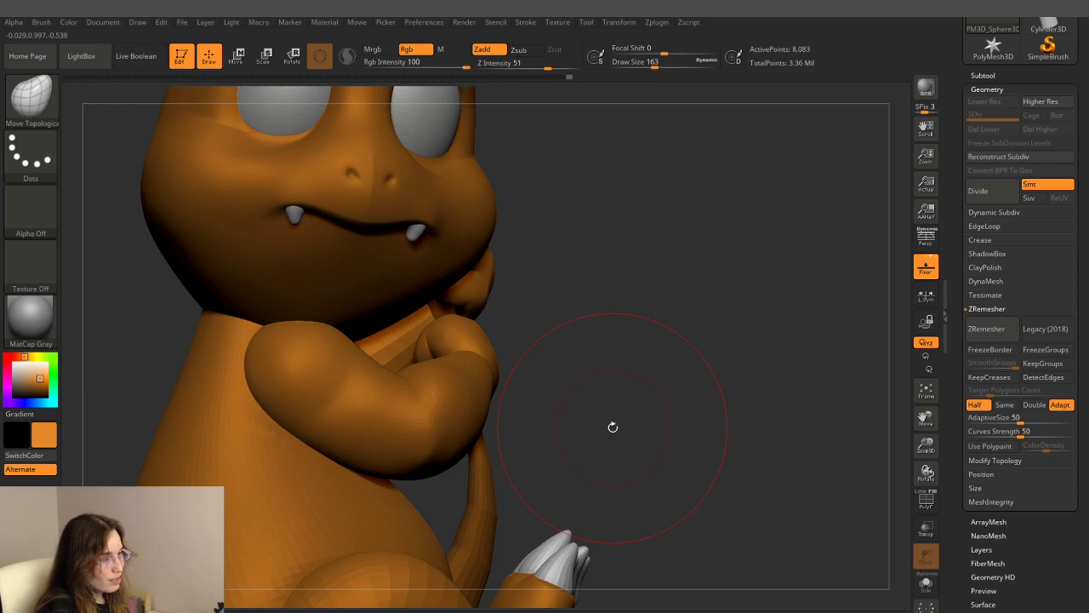
mouse_move(528, 371)
left_mouse_down()
mouse_move(668, 267)
mouse_move(652, 272)
mouse_move(644, 329)
mouse_move(577, 335)
mouse_move(433, 438)
left_mouse_up()
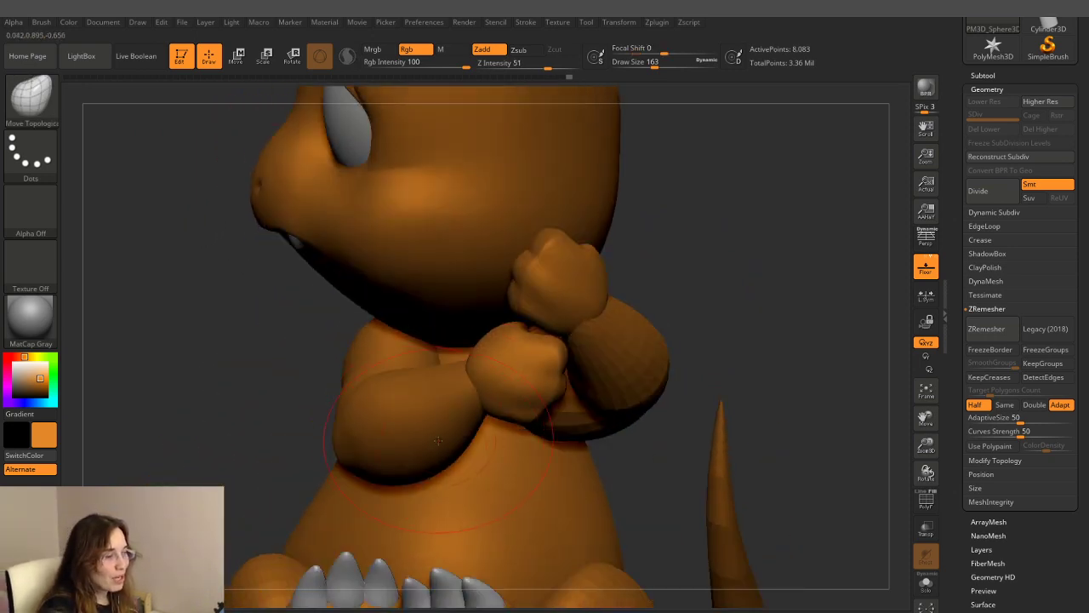
- Check the wireframe with PolyFrame, then subdivide the dragon to level 2 (32,326 points)
key("shift+f")
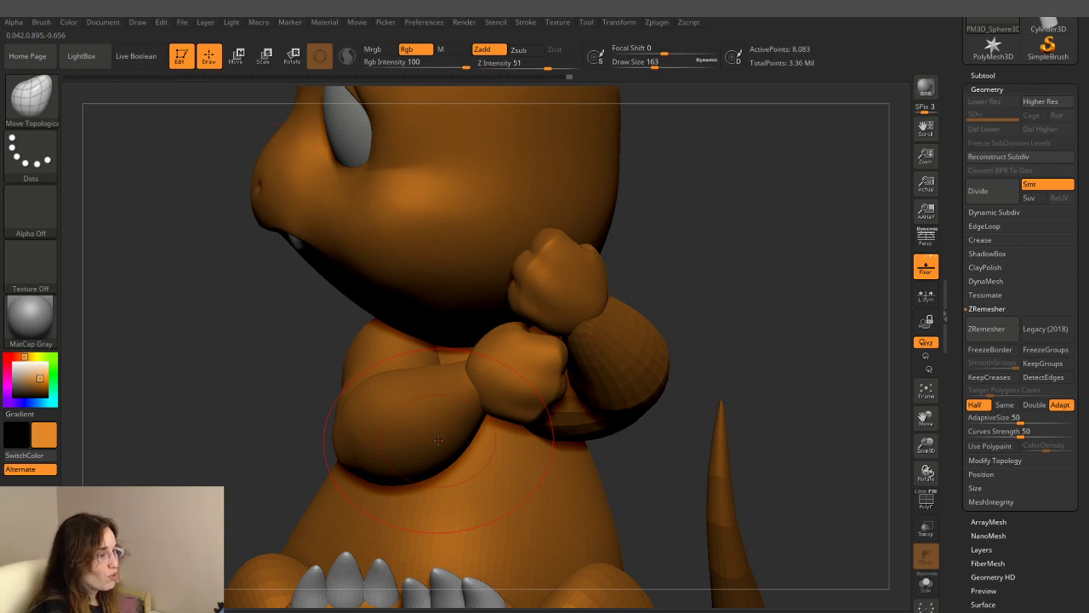
mouse_move(665, 317)
left_mouse_down()
mouse_move(792, 239)
mouse_move(732, 263)
mouse_move(716, 283)
left_mouse_up()
key("shift+f")
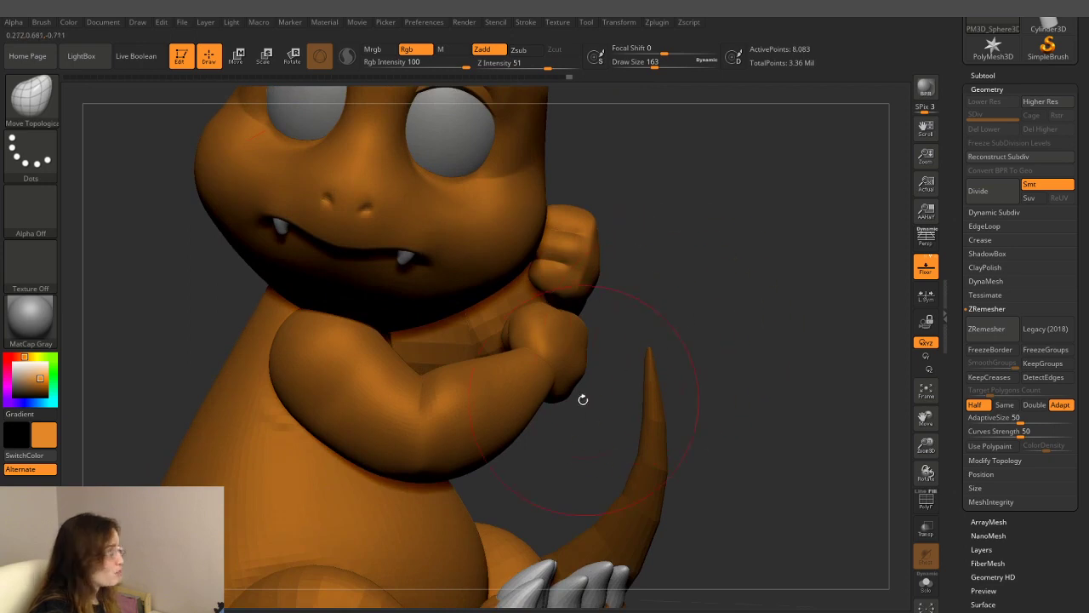
key("ctrl+d")
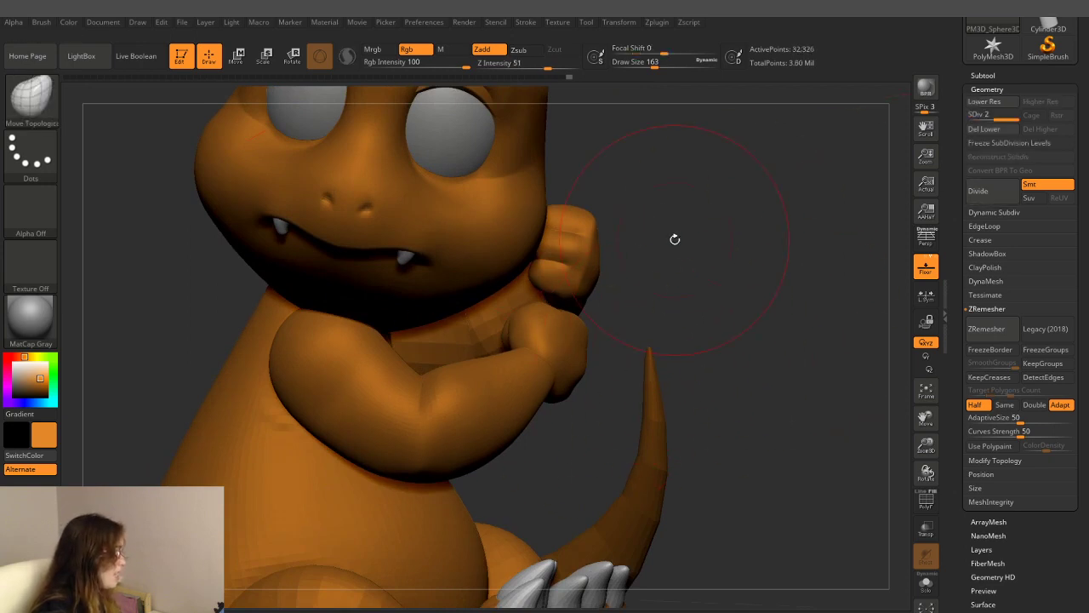
- Look over the bent arms from tail, low side and frontal angles, shrinking the draw size to 104
left_click_drag(675, 239, 652, 289)
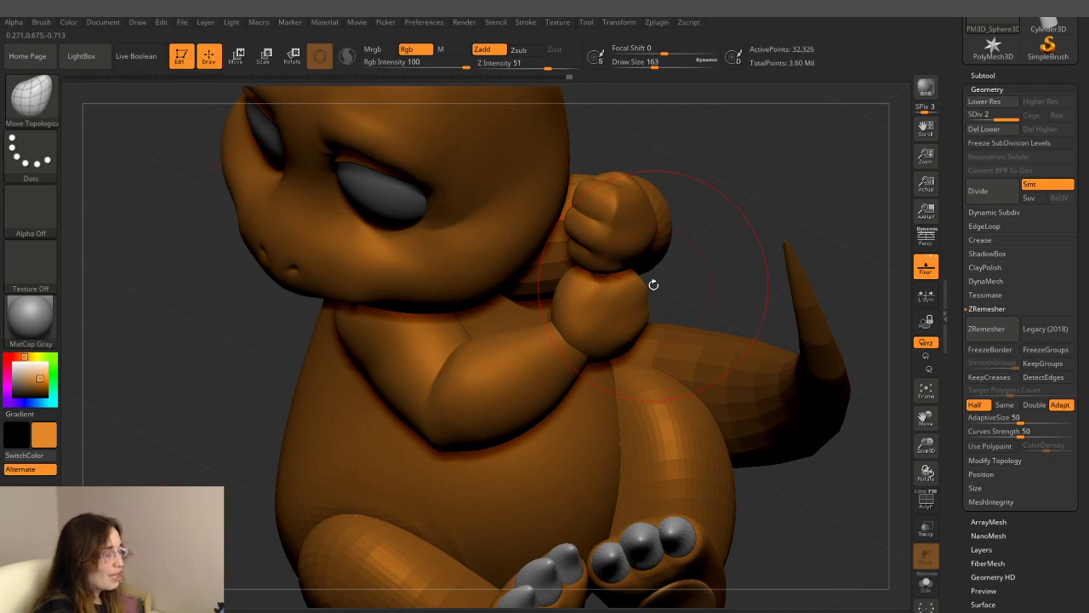
left_click_drag(688, 165, 704, 157)
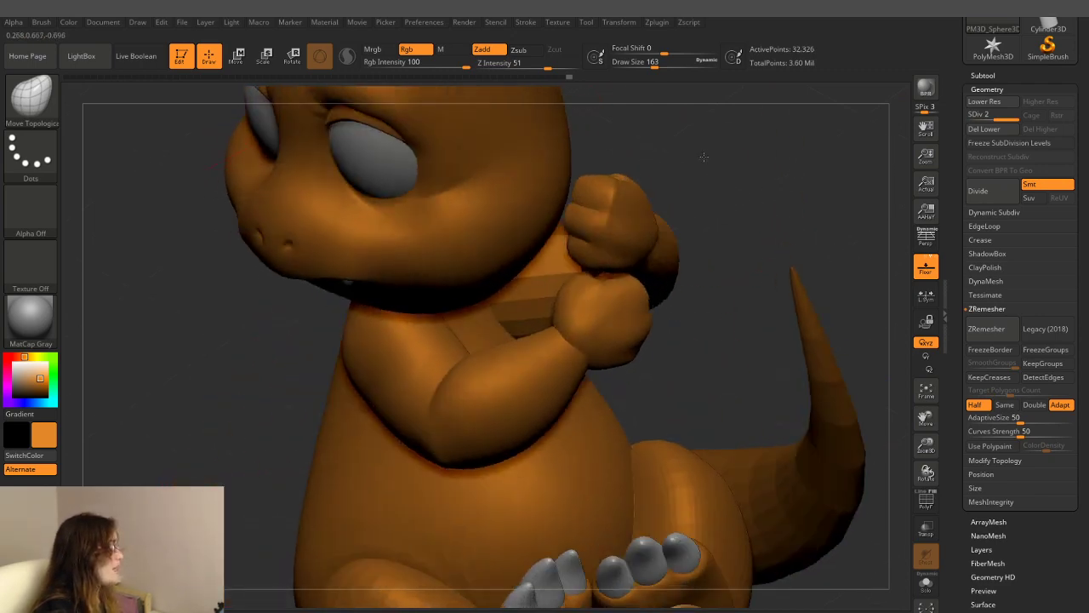
mouse_move(715, 217)
left_mouse_down()
mouse_move(783, 202)
mouse_move(764, 195)
left_mouse_up()
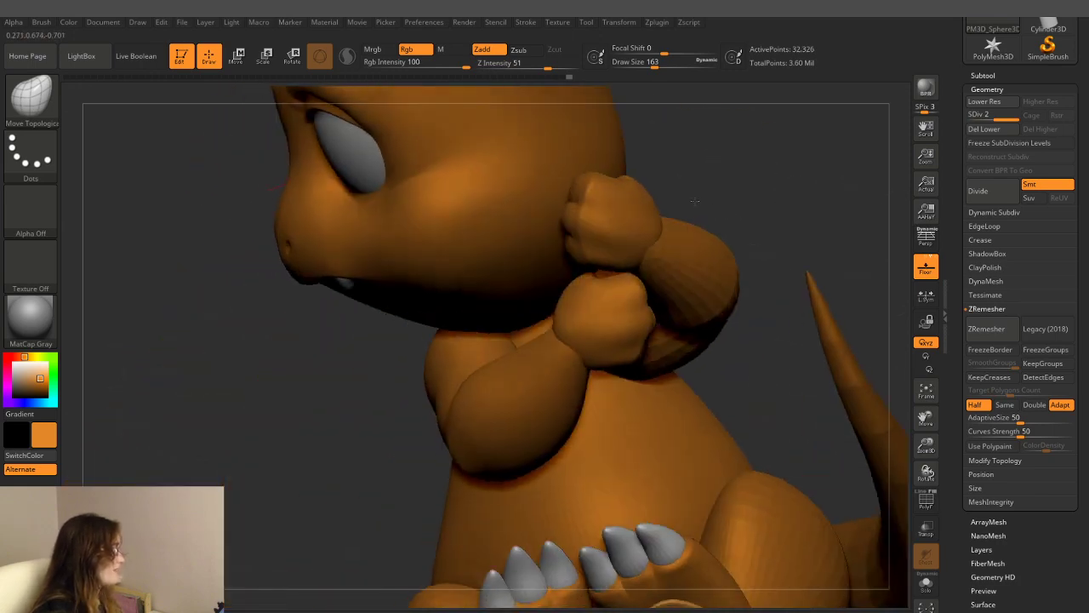
key("ctrl")
left_click_drag(731, 319, 498, 481)
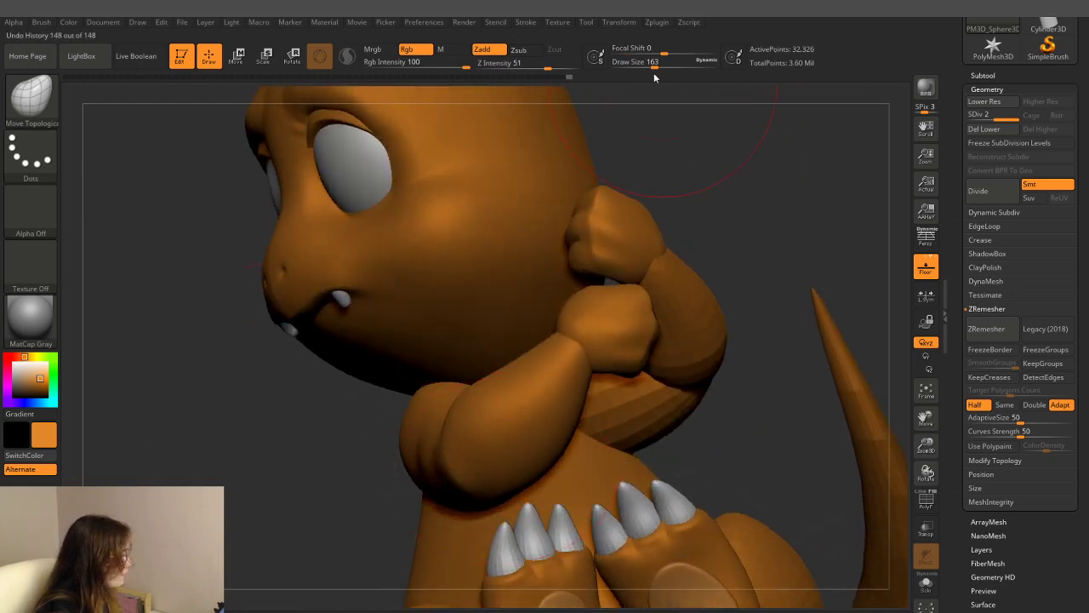
left_click_drag(654, 63, 644, 63)
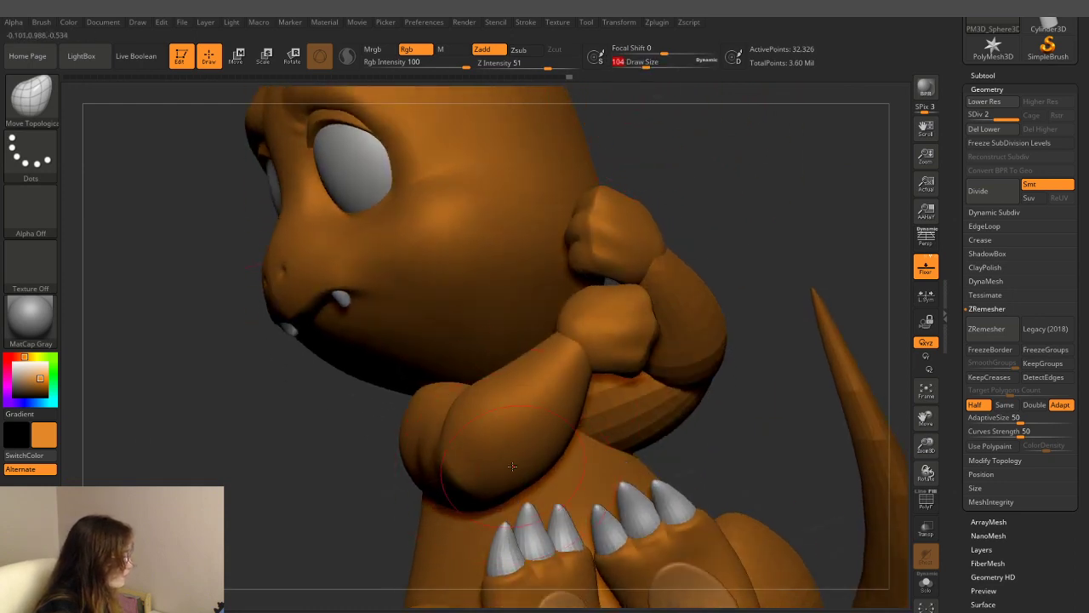
mouse_move(726, 234)
left_mouse_down()
mouse_move(746, 249)
mouse_move(558, 391)
left_mouse_up()
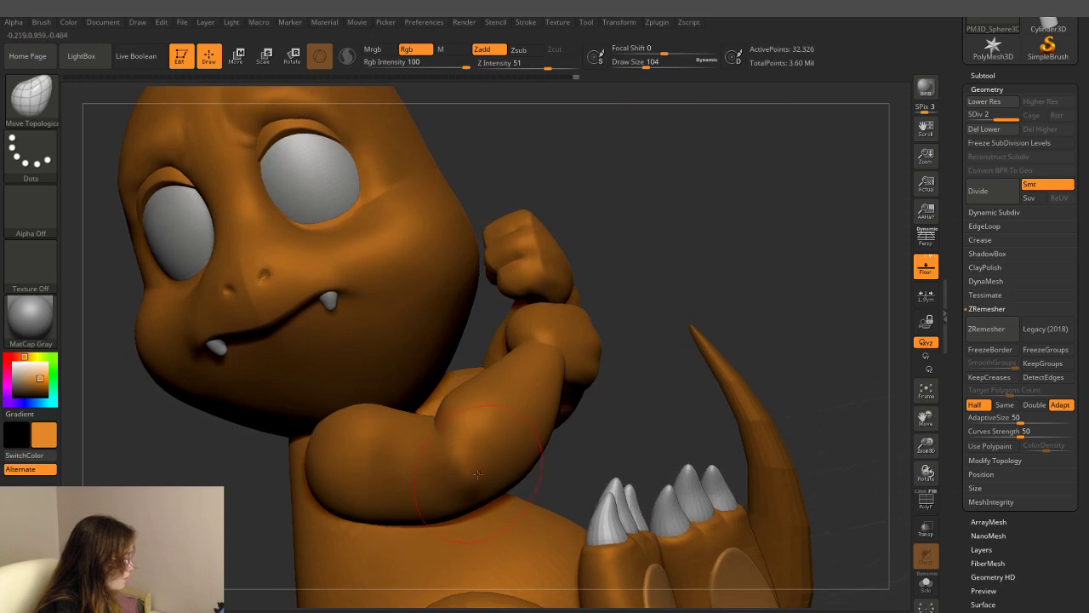
mouse_move(507, 473)
left_mouse_down()
mouse_move(649, 279)
mouse_move(685, 252)
mouse_move(553, 353)
left_mouse_up()
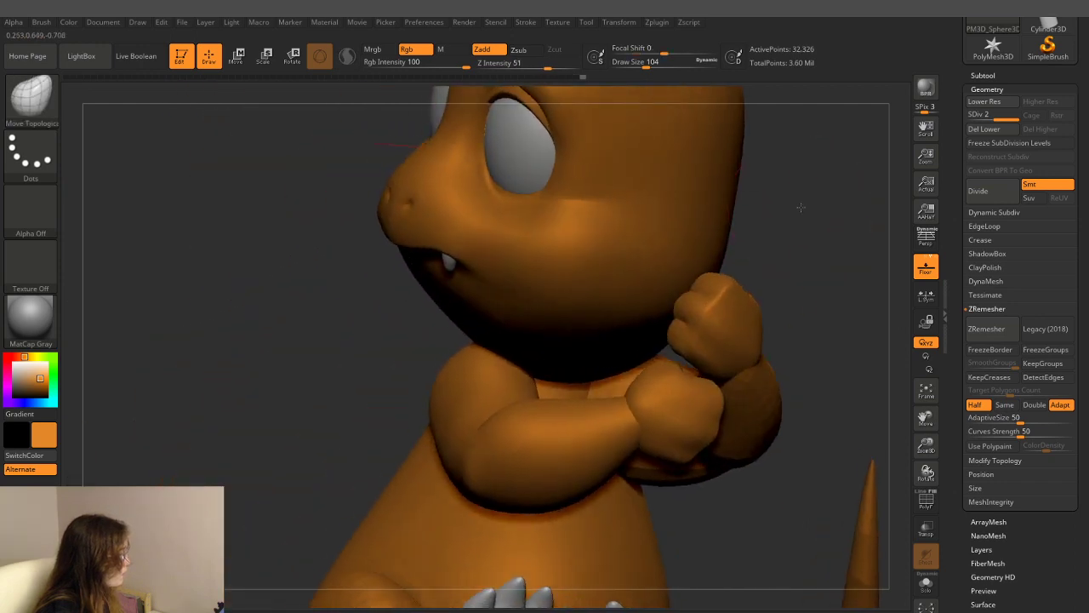
mouse_move(800, 206)
left_mouse_down()
mouse_move(640, 221)
mouse_move(635, 273)
mouse_move(600, 272)
left_mouse_up()
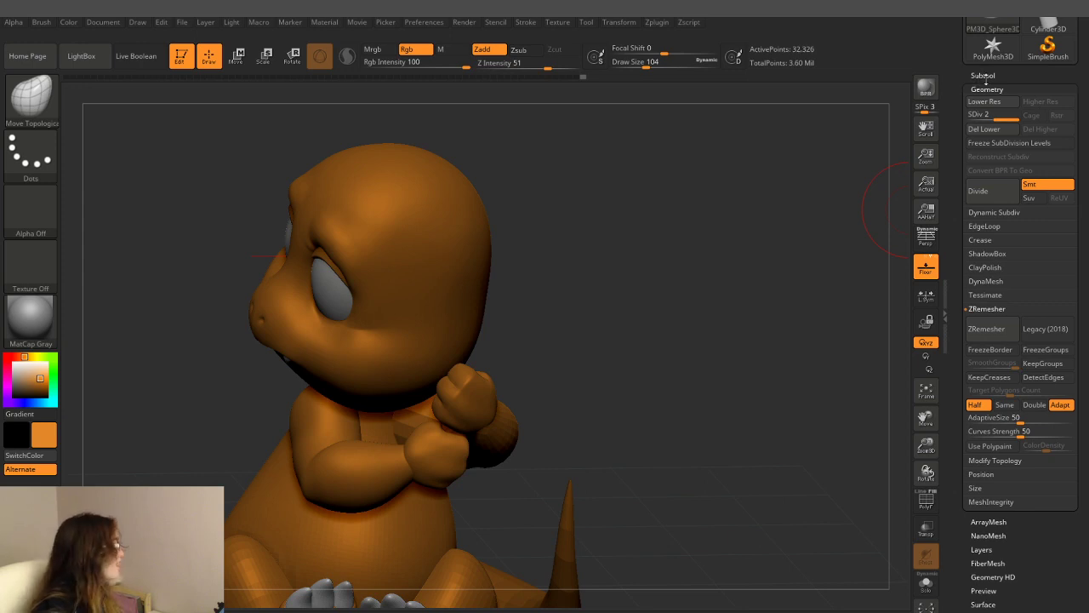
- Select subtool PM3D_Sphere3D1_14, MergeDown the arm into it, and fill the merged piece orange
left_click(983, 76)
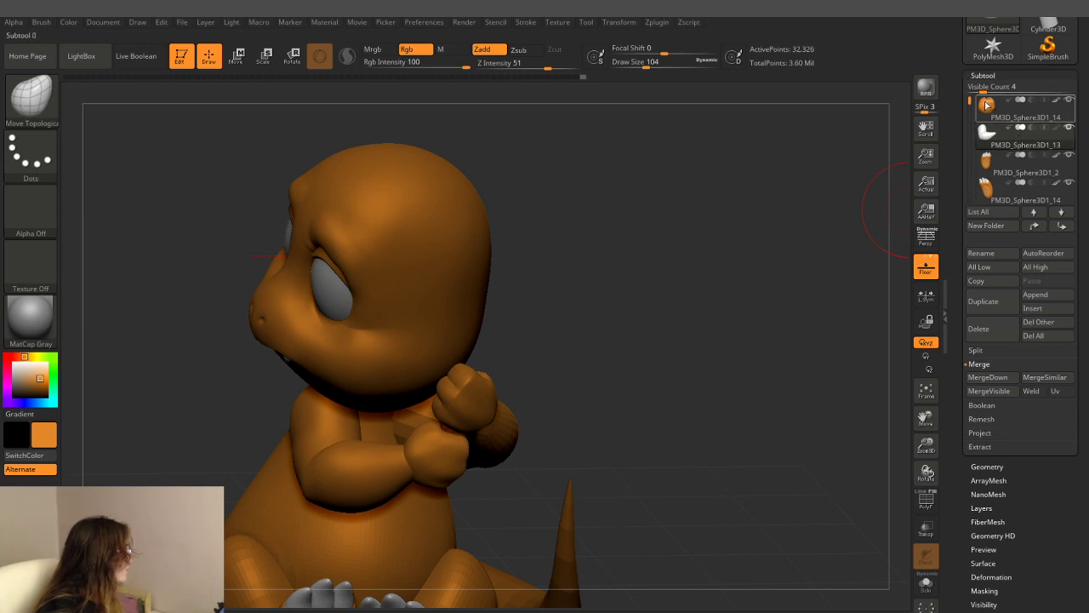
left_click(1017, 109)
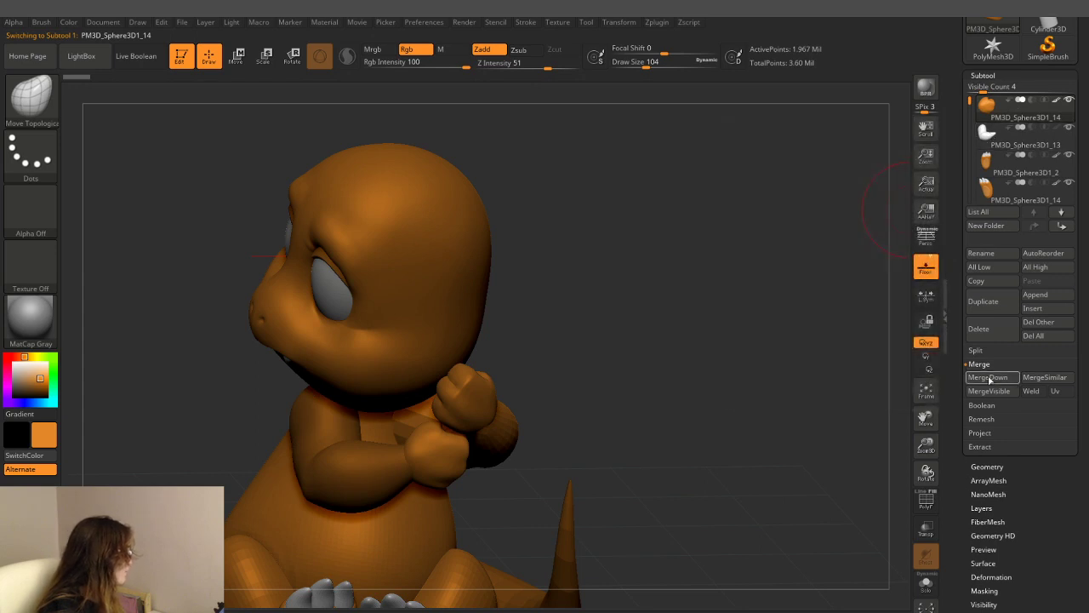
left_click(981, 378)
left_click(900, 407)
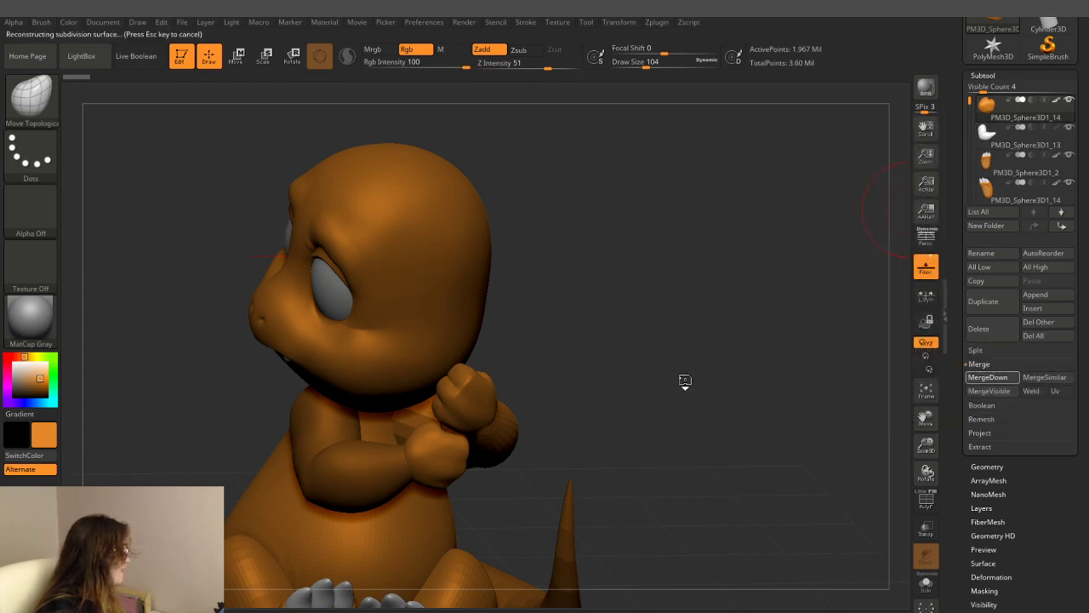
left_click_drag(406, 128, 391, 121)
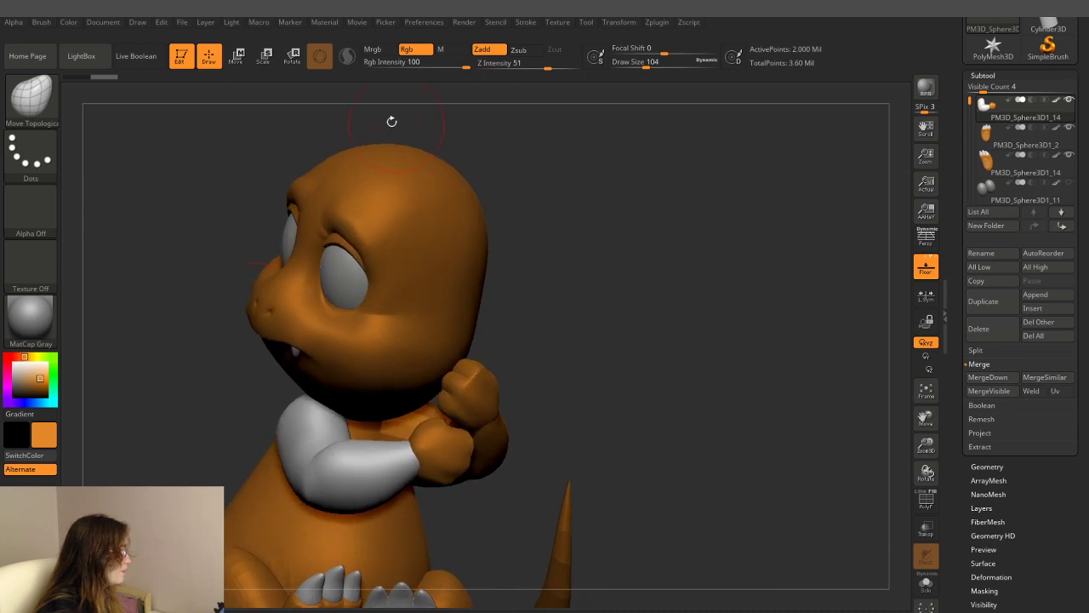
left_click(68, 22)
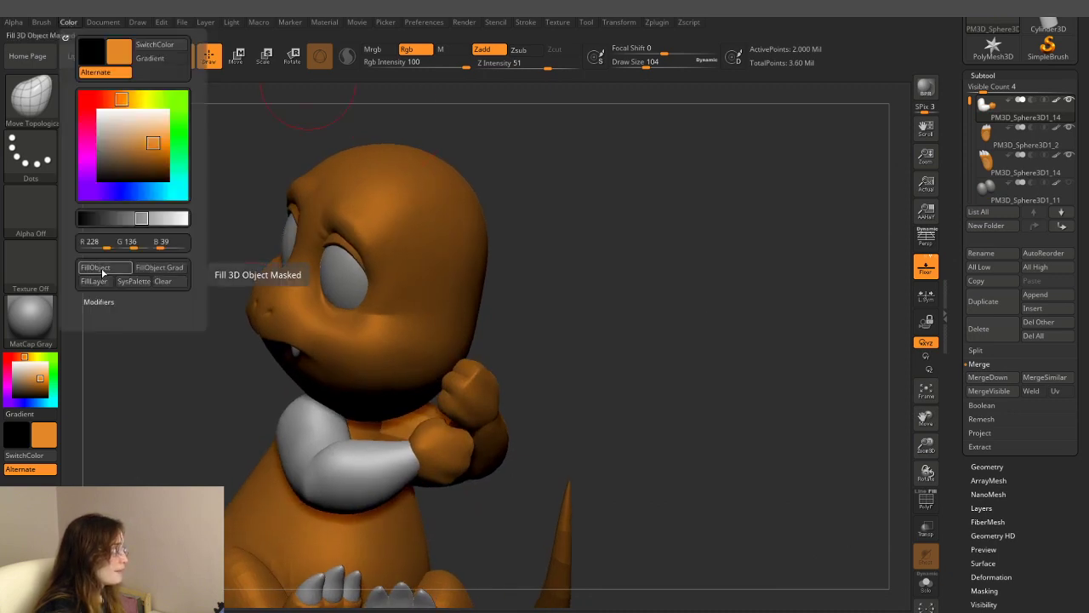
left_click_drag(618, 311, 647, 324)
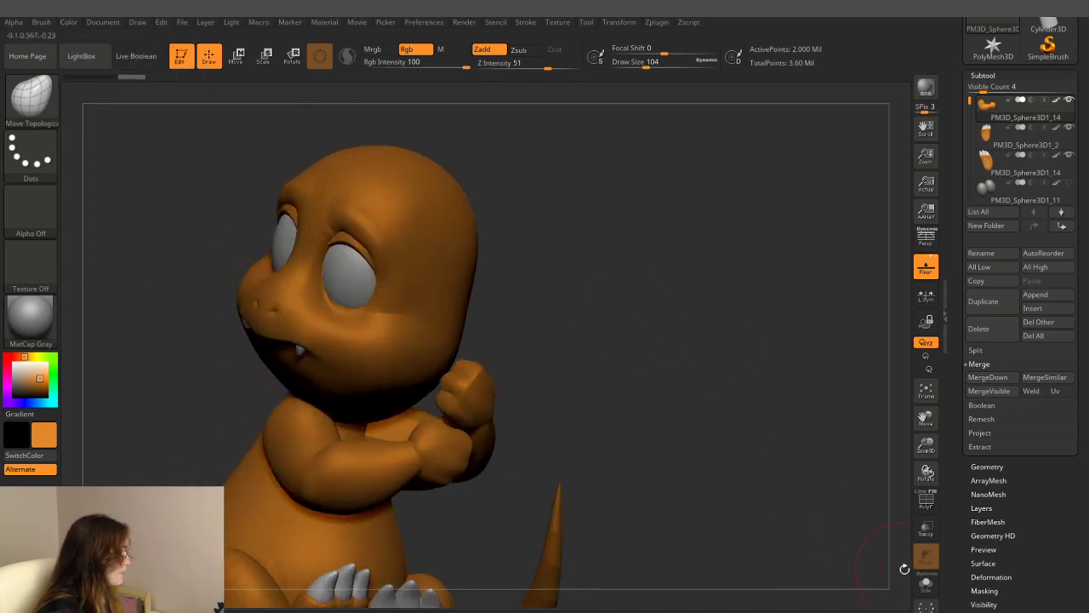
- Solo the arm with the fist facing forward and save the project
left_click(925, 583)
mouse_move(851, 522)
left_mouse_down()
mouse_move(735, 384)
mouse_move(621, 284)
mouse_move(652, 289)
left_mouse_up()
key("ctrl")
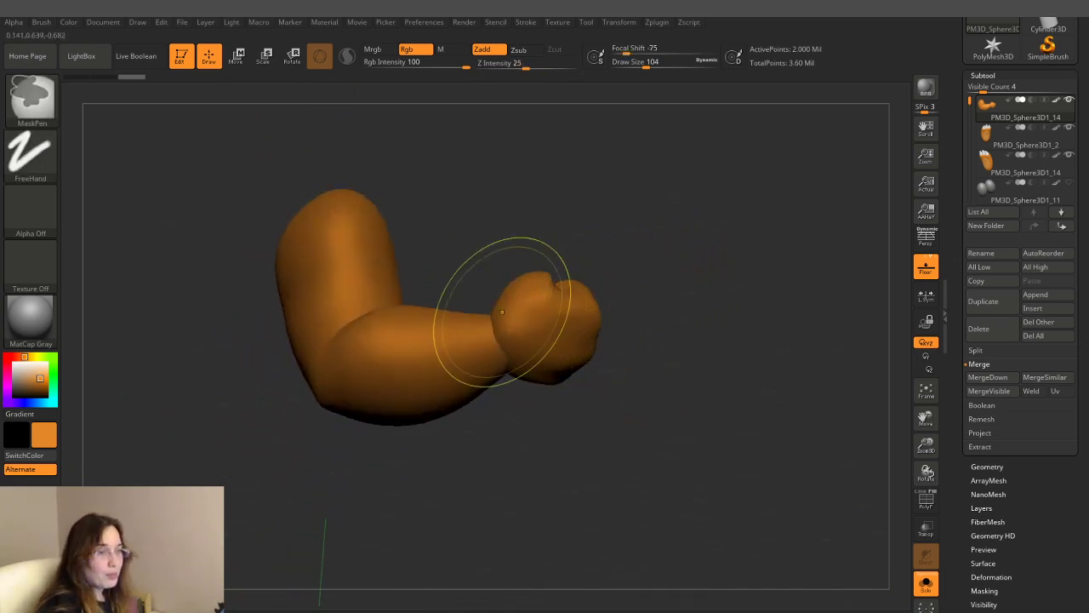
key("ctrl+s")
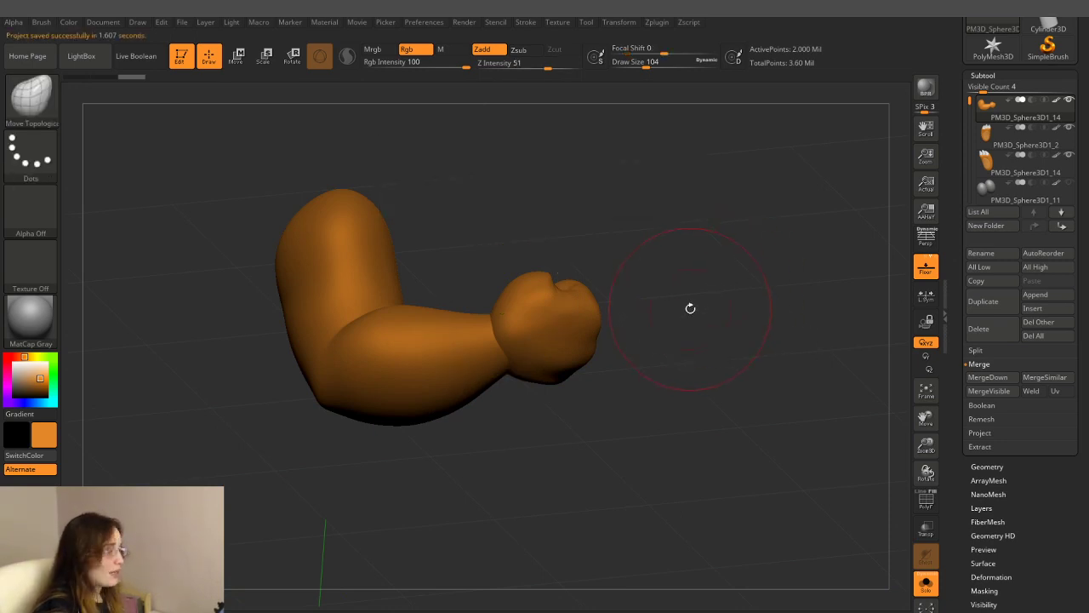
- Step the arm down to subdivision level 1 in the Geometry settings
left_click_drag(741, 323, 954, 384)
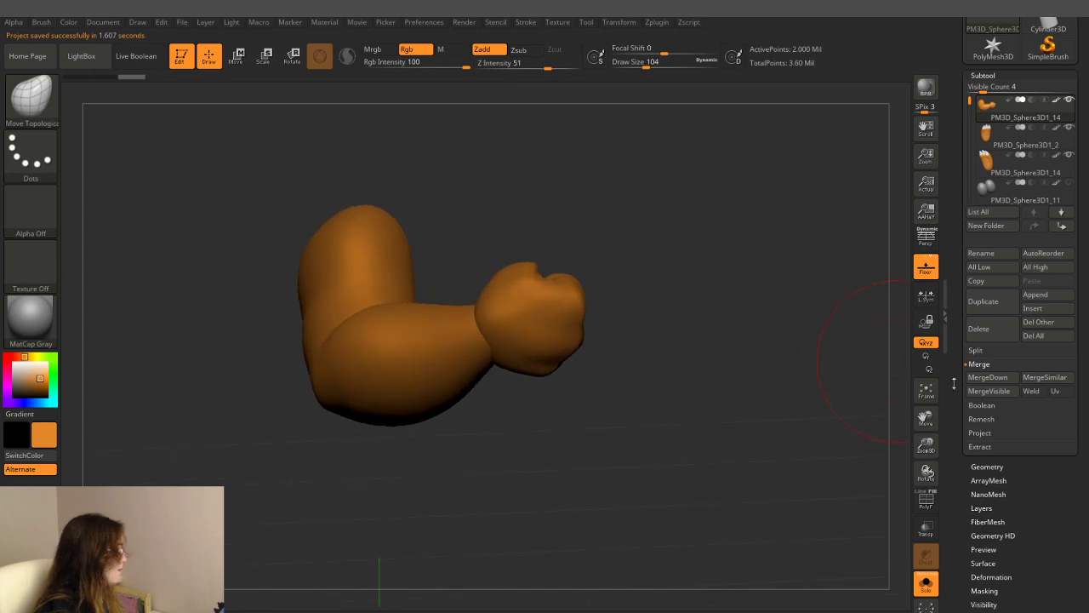
left_click(989, 467)
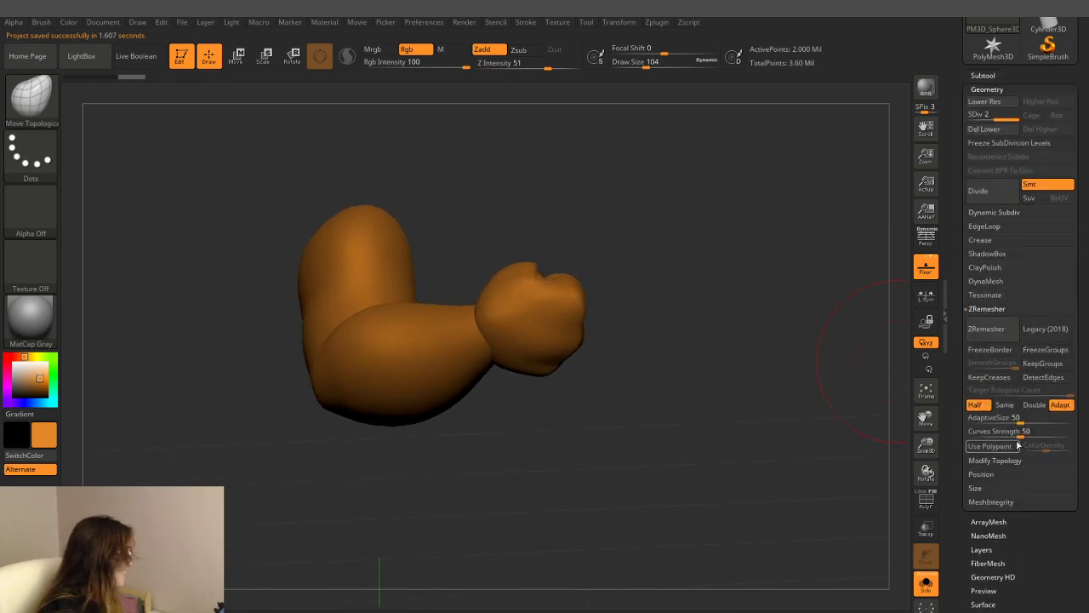
left_click_drag(549, 219, 611, 223)
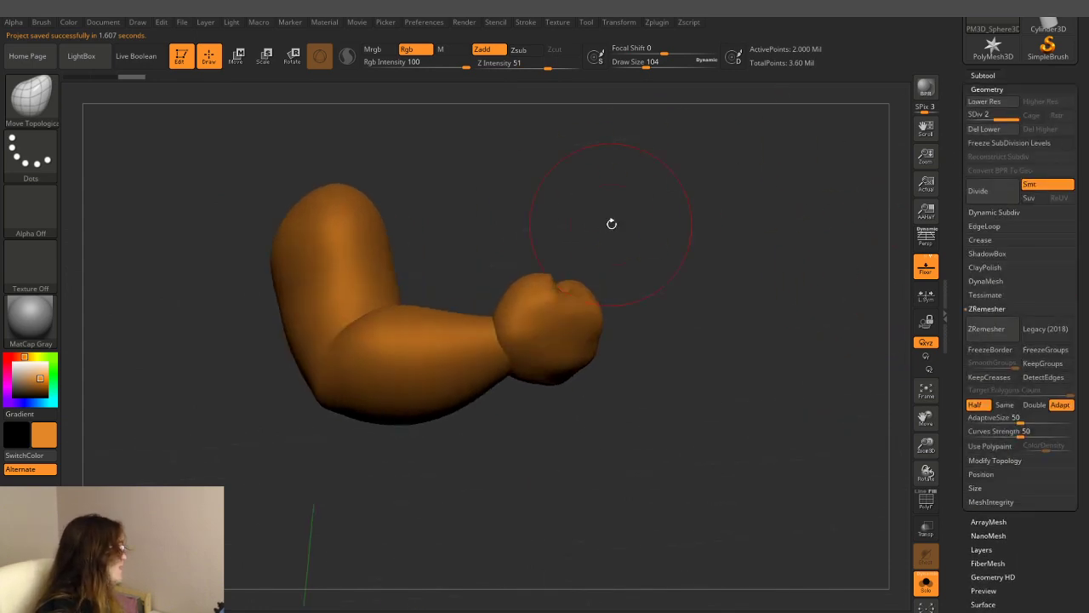
left_click_drag(996, 114, 977, 114)
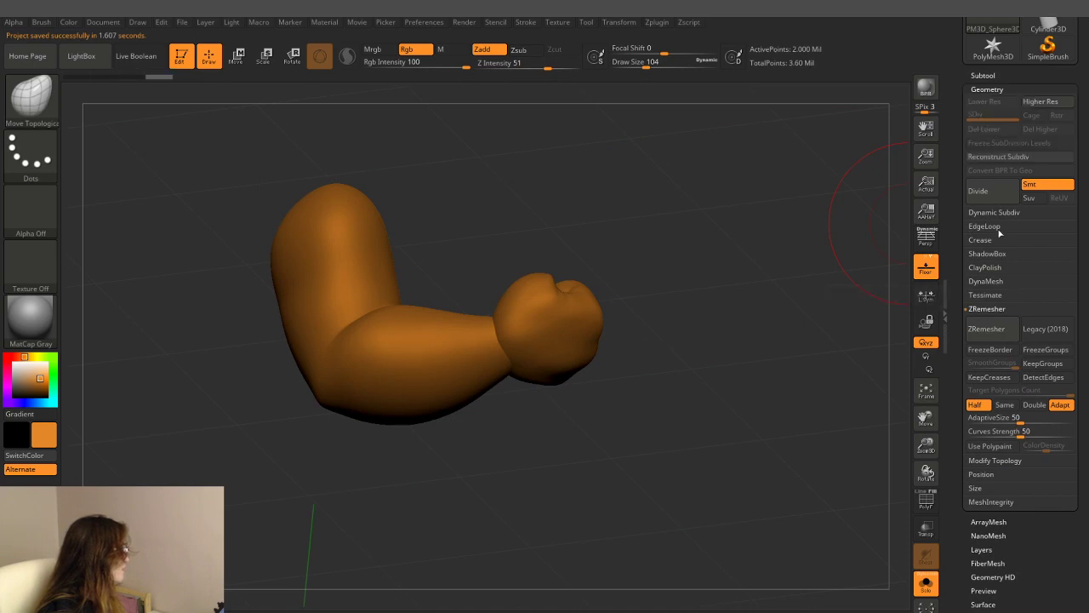
- Undo a low-resolution DynaMesh and remesh the arm at resolution 1392 instead
left_click(990, 281)
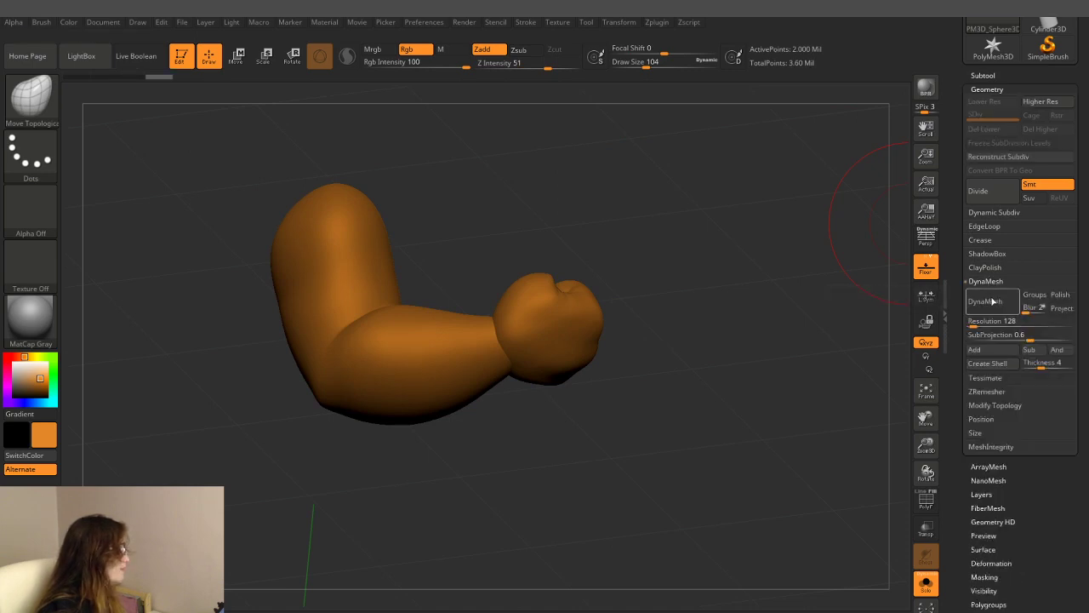
left_click(993, 302)
mouse_move(709, 246)
left_mouse_down()
mouse_move(710, 398)
mouse_move(717, 370)
mouse_move(698, 315)
left_mouse_up()
right_click_drag(698, 289, 754, 266, "ctrl")
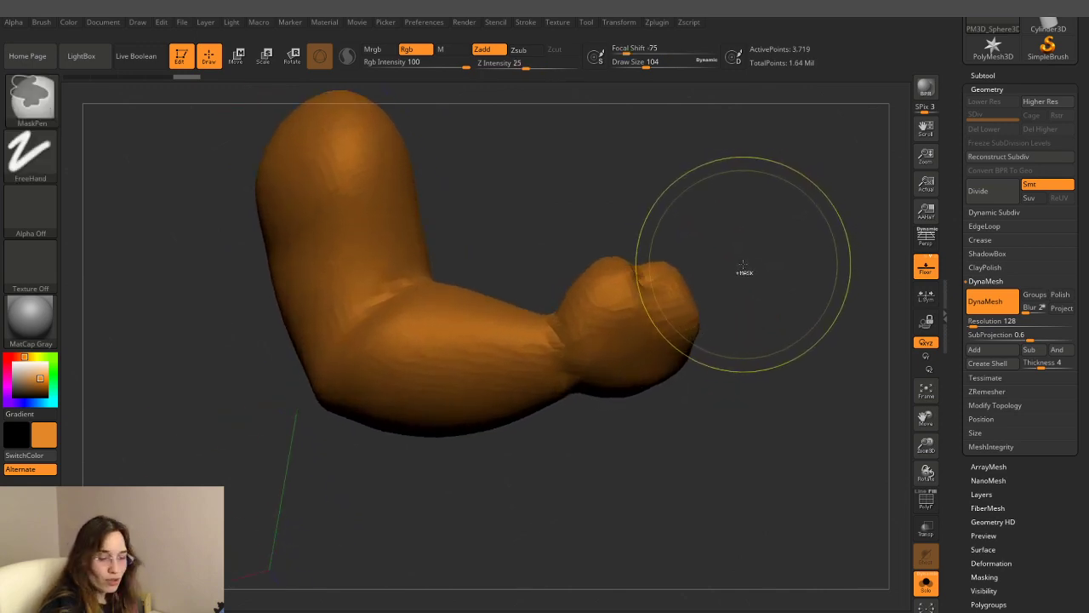
key("ctrl+z")
left_click(992, 320)
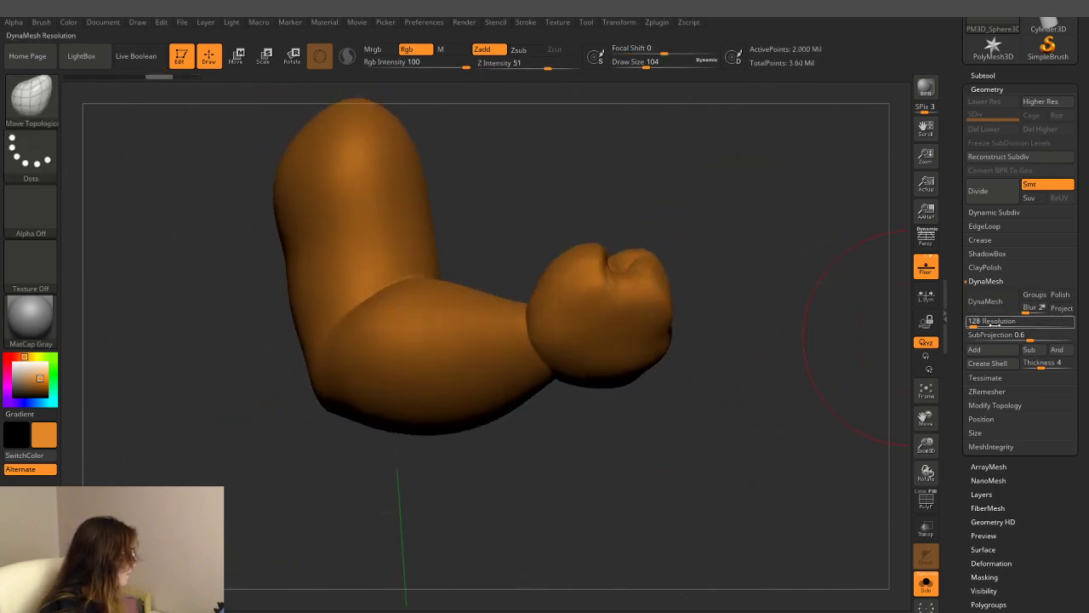
type("1392")
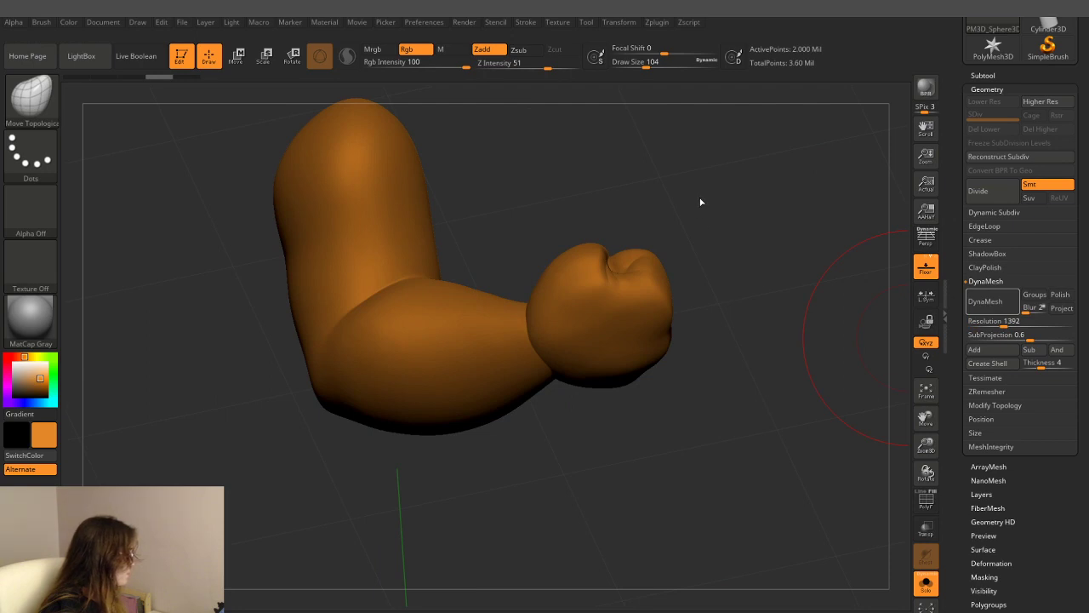
left_click_drag(634, 152, 665, 147)
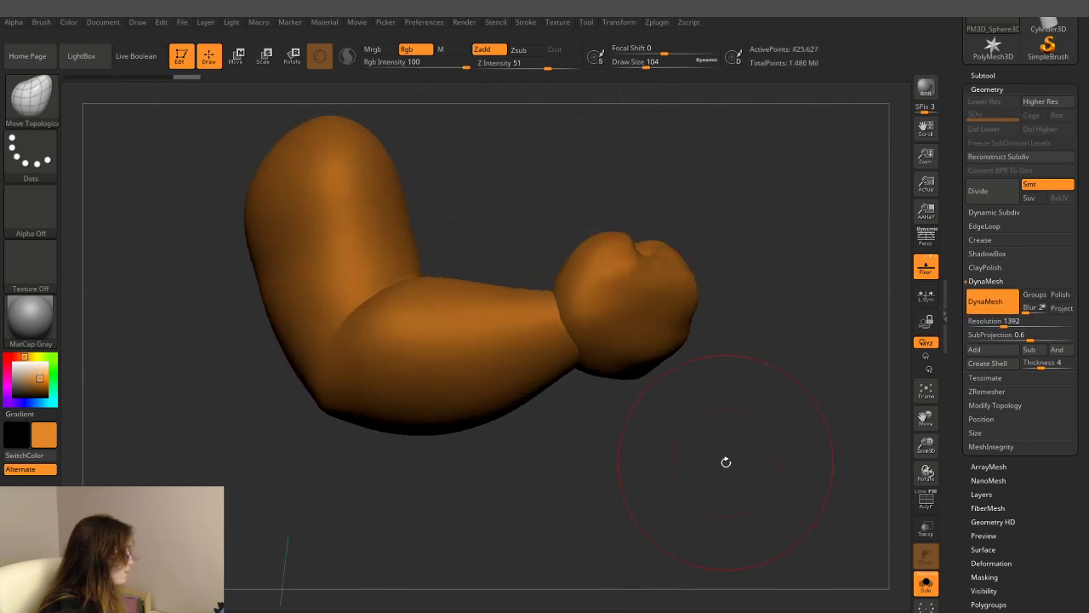
- Set draw size to 39 and smooth the arm's surface near the wrist
left_click_drag(725, 462, 635, 446)
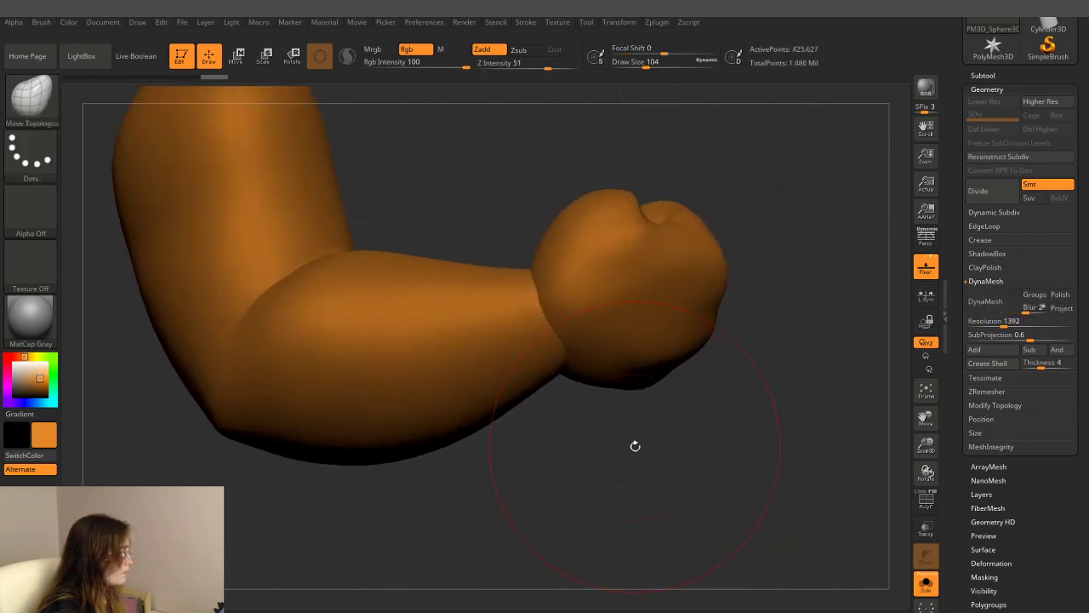
left_click(634, 62)
type("39")
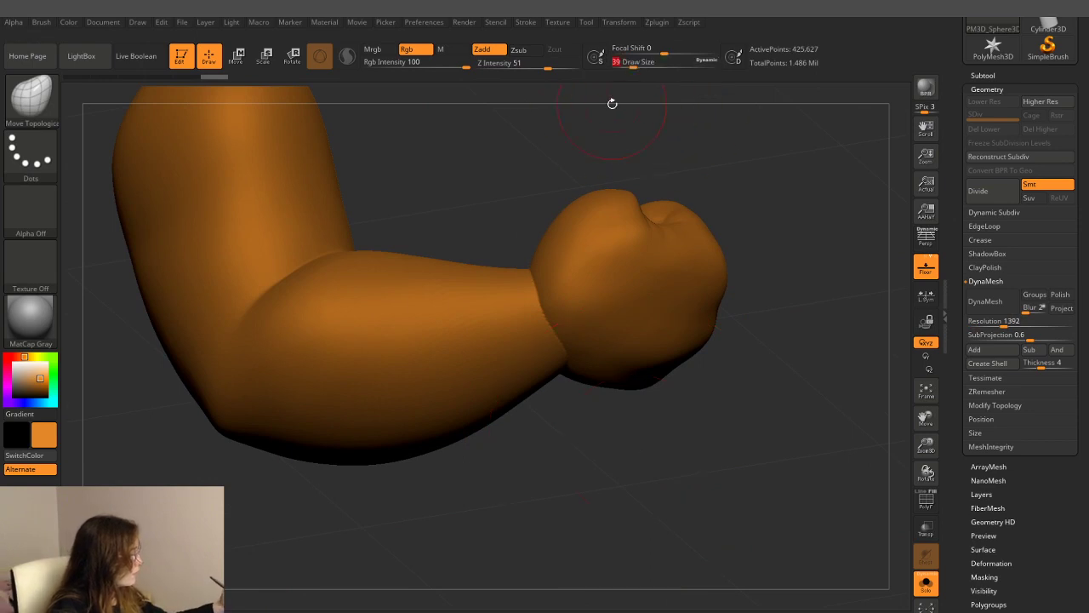
key("Return")
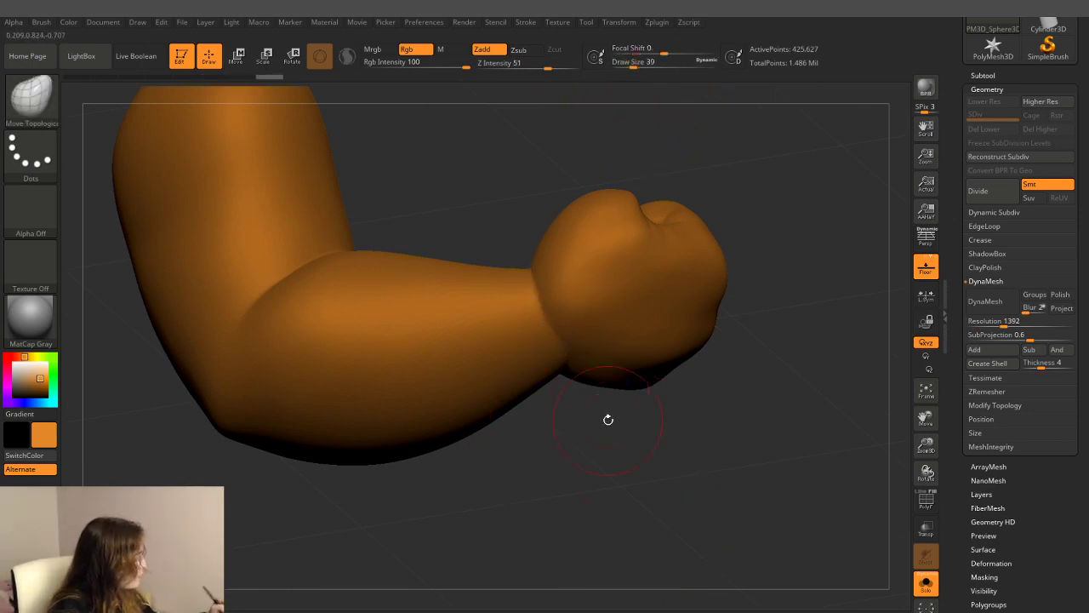
left_click_drag(607, 420, 577, 365, "shift")
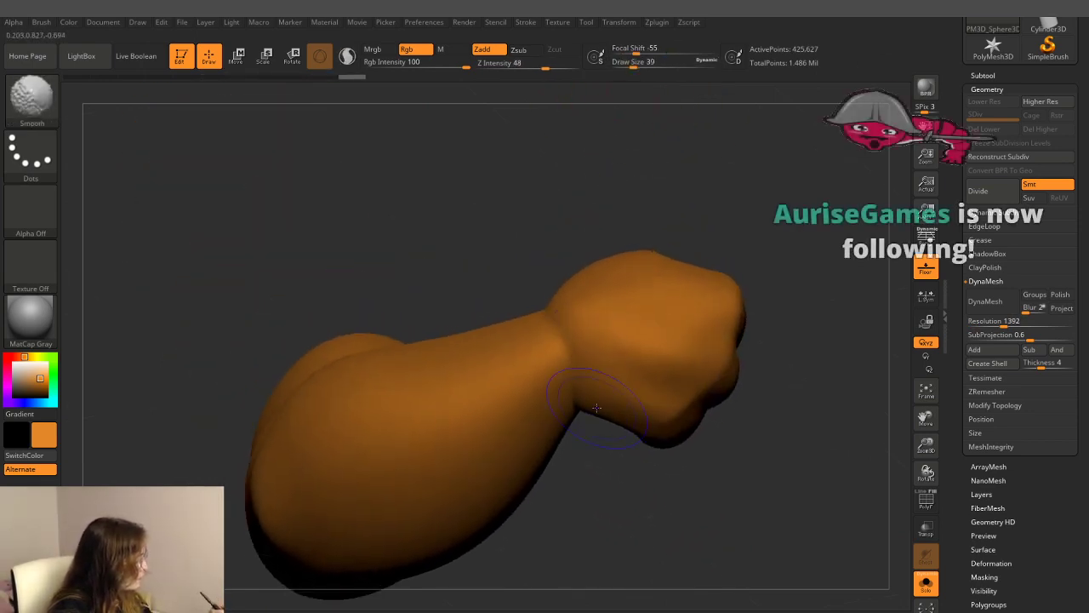
left_click_drag(741, 175, 739, 202)
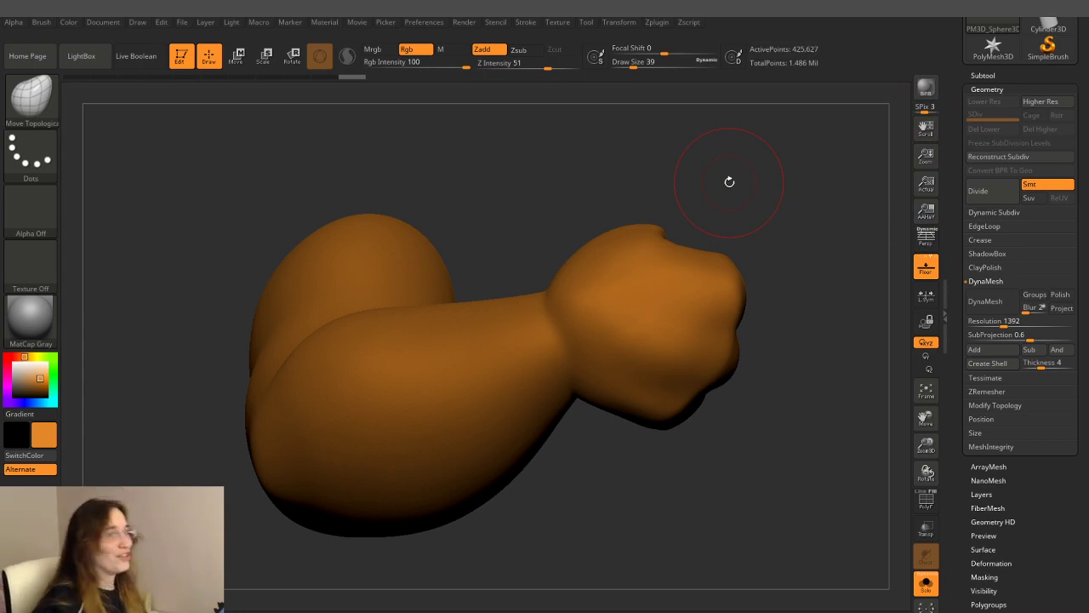
- Shift-smooth the lumpy wrist and fist of the bent arm, checking it from several angles
left_click_drag(747, 149, 672, 247)
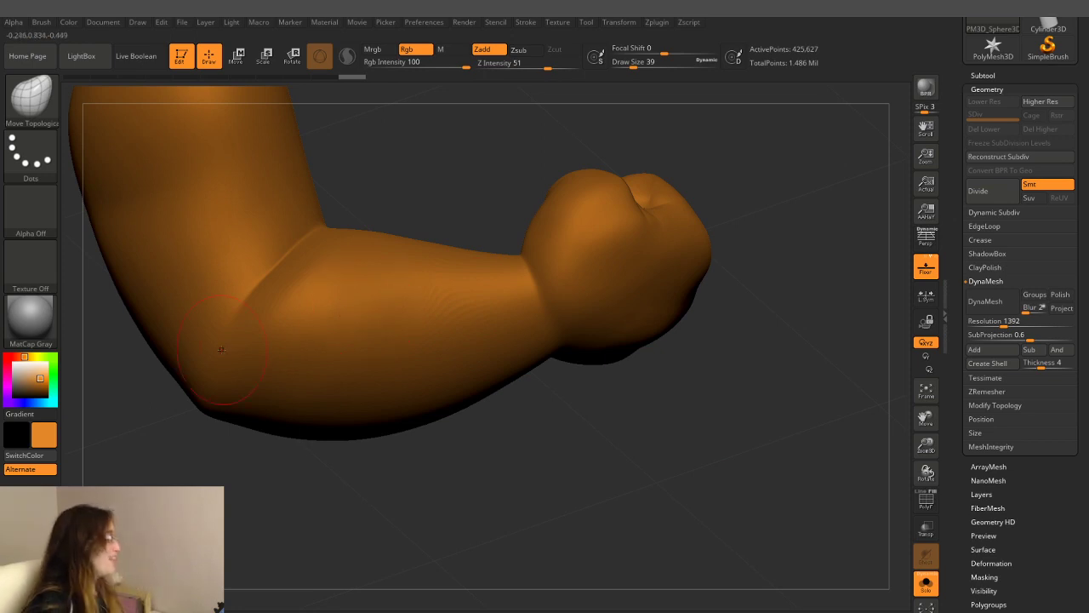
left_click_drag(590, 479, 541, 310)
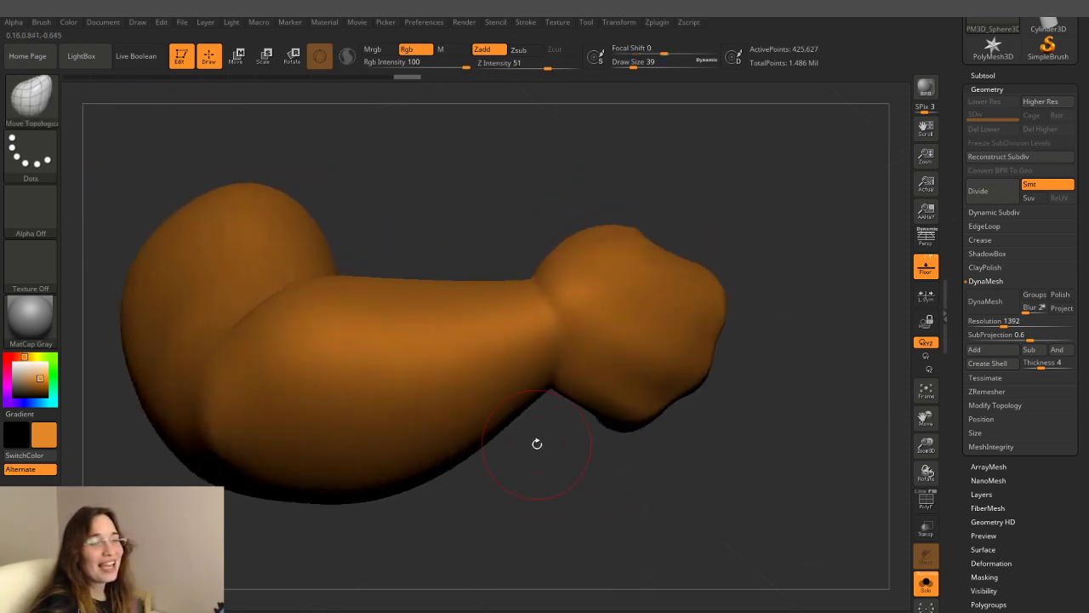
mouse_move(630, 515)
left_mouse_down()
mouse_move(550, 372)
mouse_move(549, 316)
left_mouse_up()
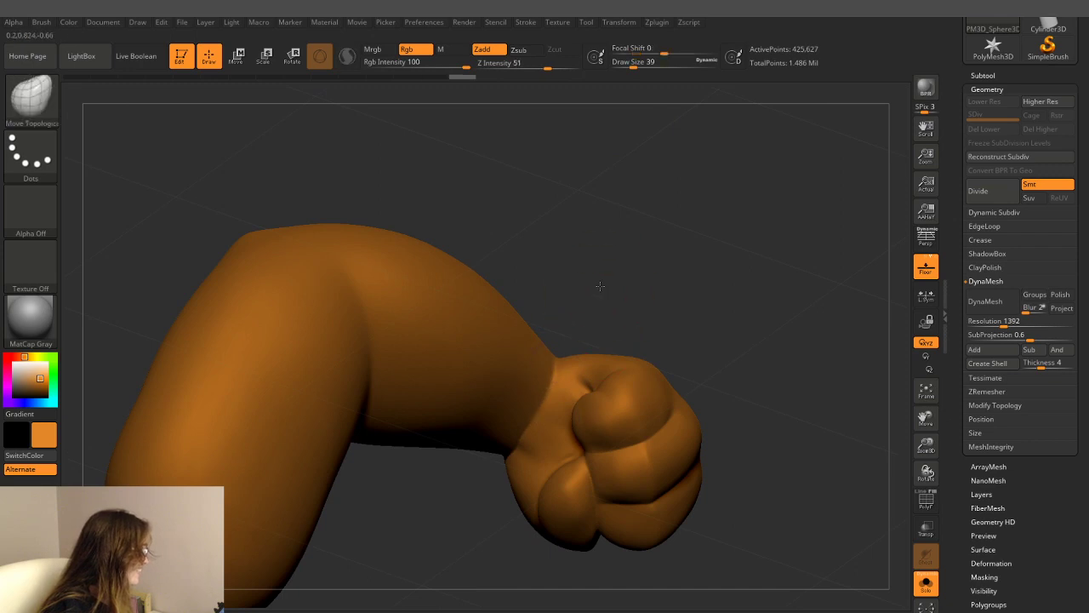
mouse_move(545, 391)
left_mouse_down()
mouse_move(601, 294)
mouse_move(561, 335)
left_mouse_up()
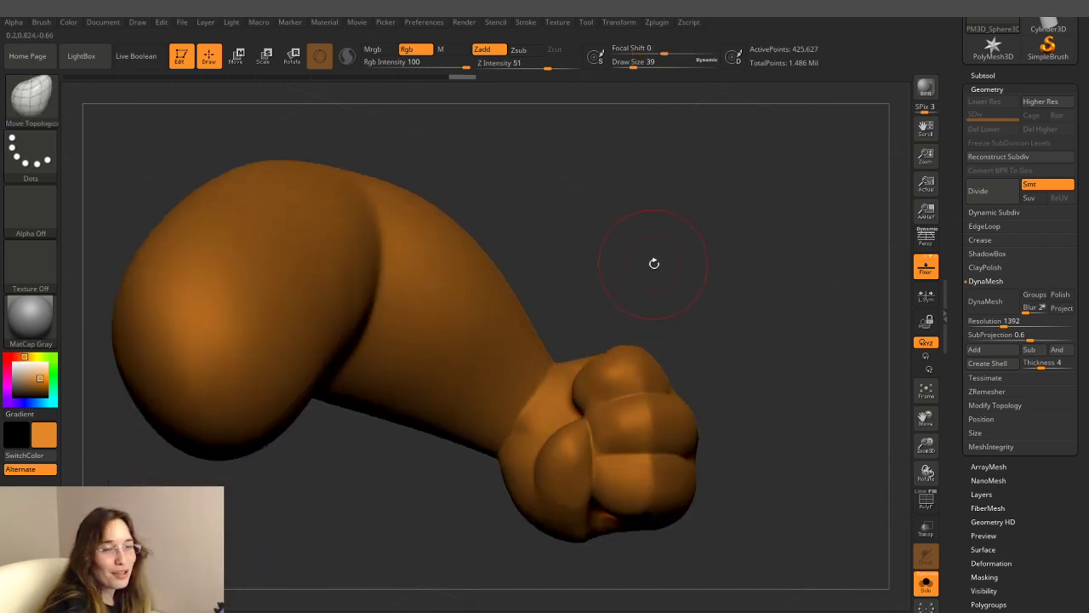
mouse_move(650, 250)
left_mouse_down()
mouse_move(616, 208)
mouse_move(510, 379)
left_mouse_up()
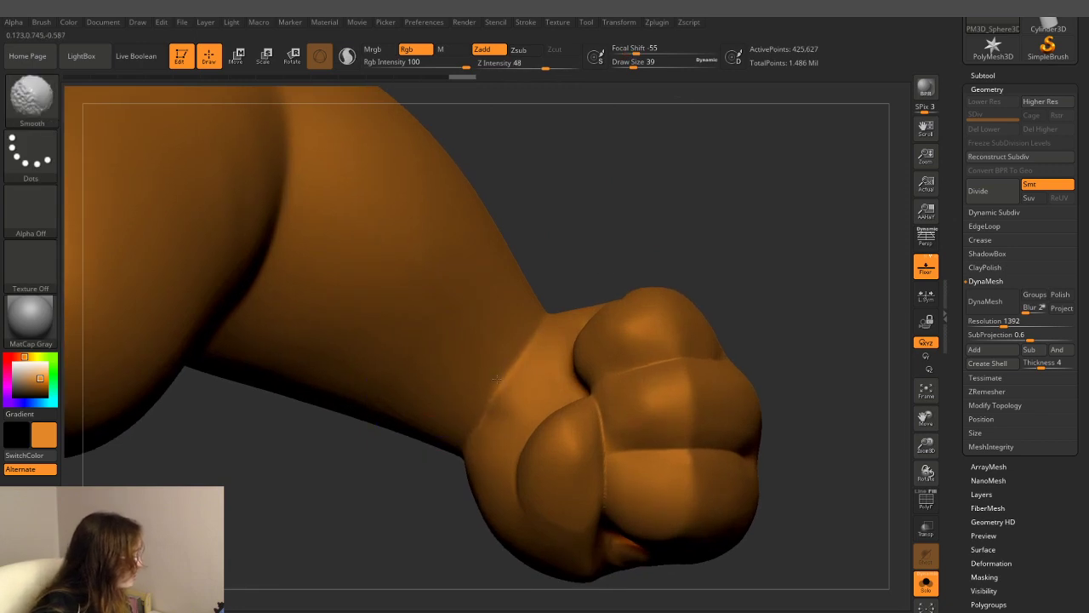
right_click_drag(502, 372, 502, 351)
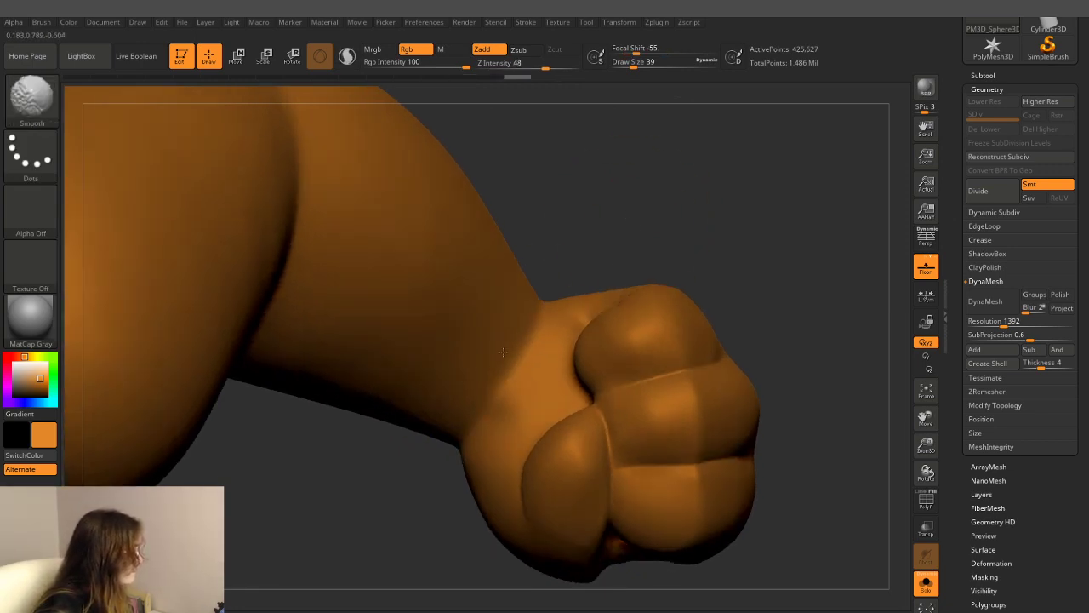
key("shift")
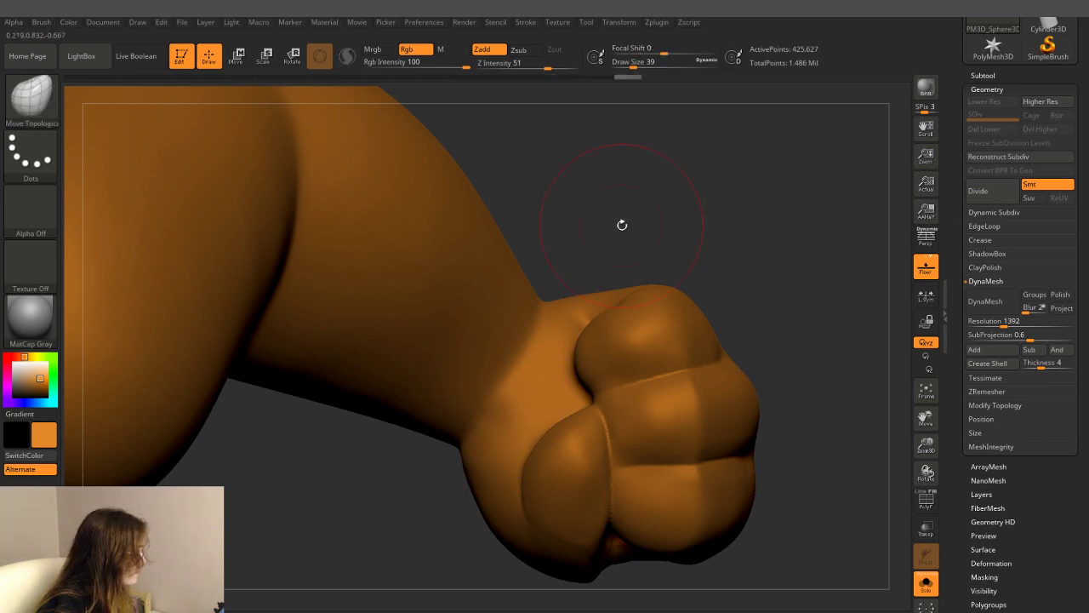
mouse_move(622, 224)
left_mouse_down()
mouse_move(637, 167)
mouse_move(565, 428)
mouse_move(552, 405)
left_mouse_up()
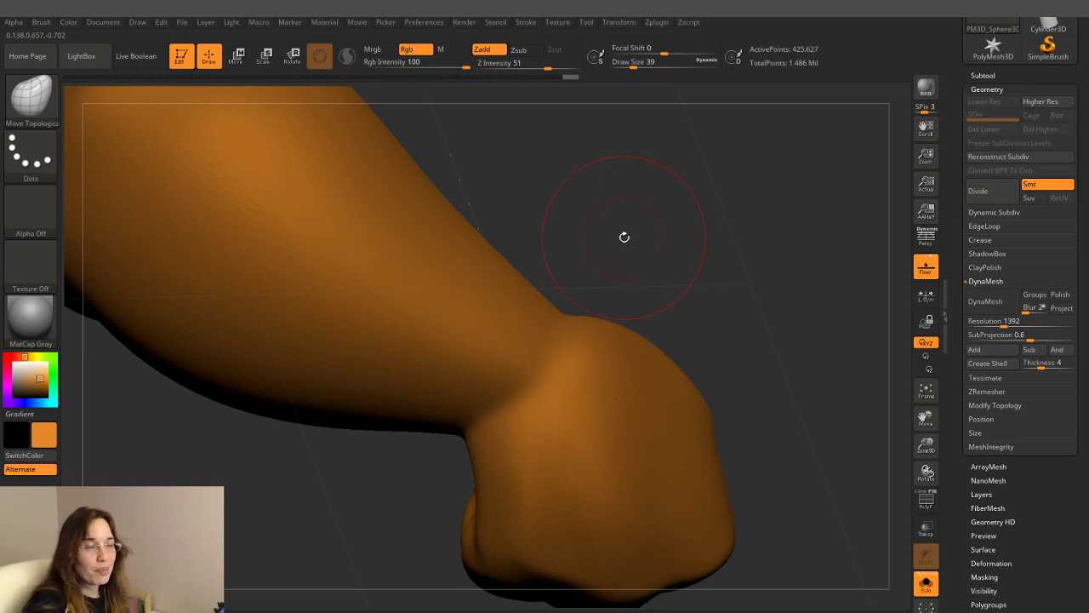
left_click_drag(652, 227, 634, 255)
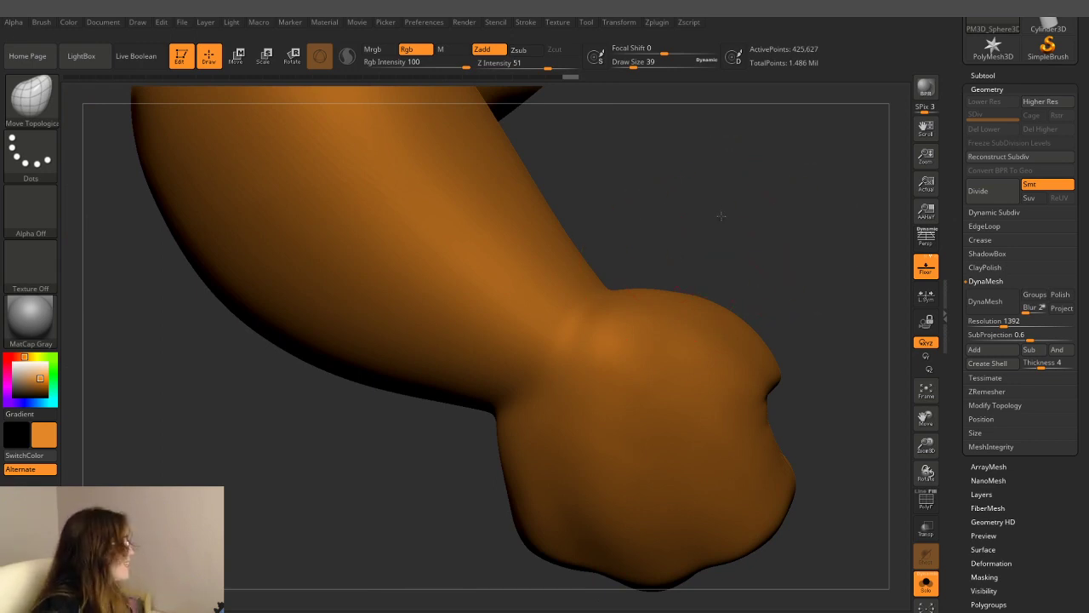
mouse_move(721, 216)
left_mouse_down()
mouse_move(736, 138)
mouse_move(729, 208)
mouse_move(652, 233)
mouse_move(601, 280)
left_mouse_up()
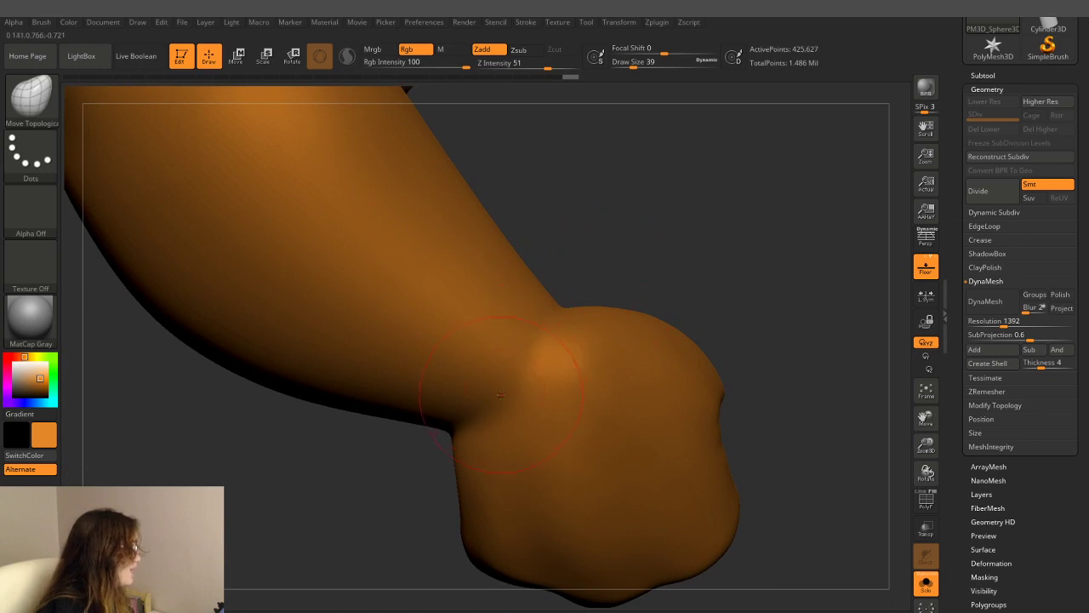
mouse_move(647, 204)
left_mouse_down()
mouse_move(637, 209)
mouse_move(642, 286)
left_mouse_up()
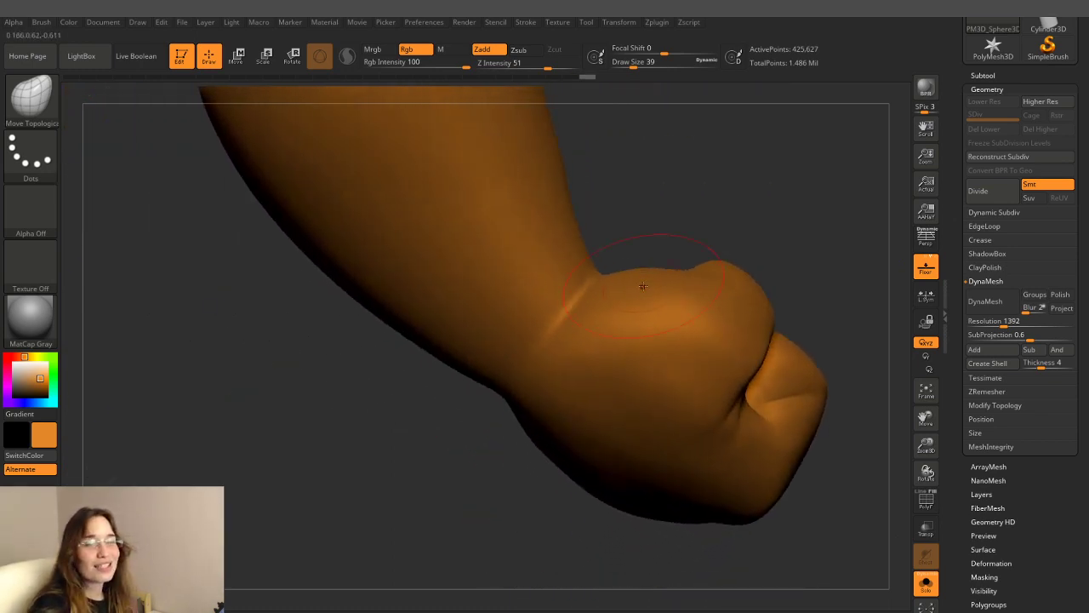
- Enlarge the Move Topological brush and pull the forearm's outline slightly outward
mouse_move(741, 199)
left_mouse_down()
mouse_move(697, 231)
mouse_move(724, 226)
mouse_move(706, 281)
left_mouse_up()
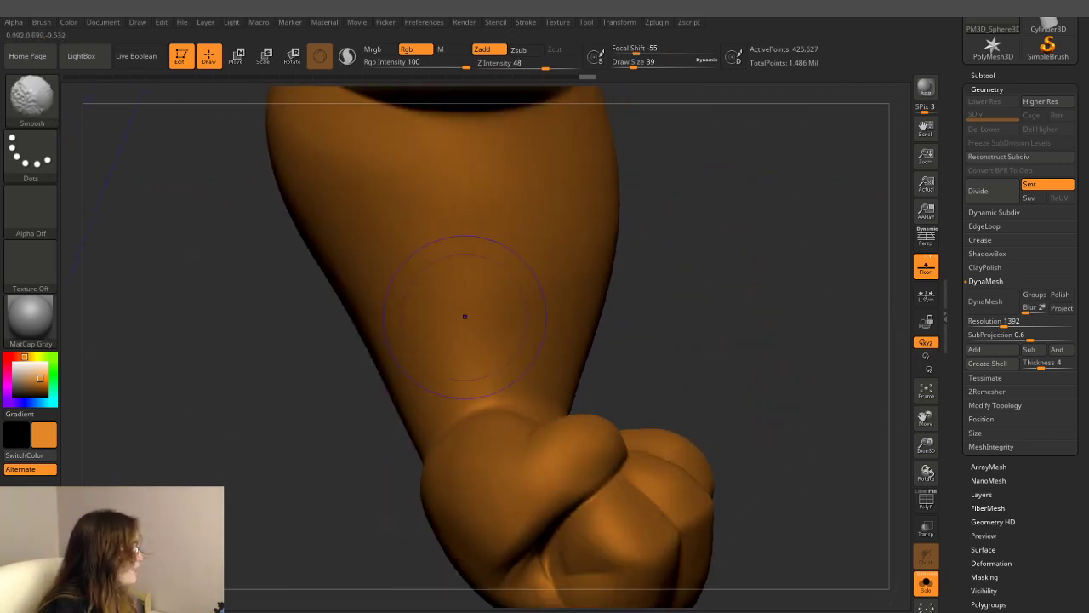
left_click_drag(719, 199, 596, 179)
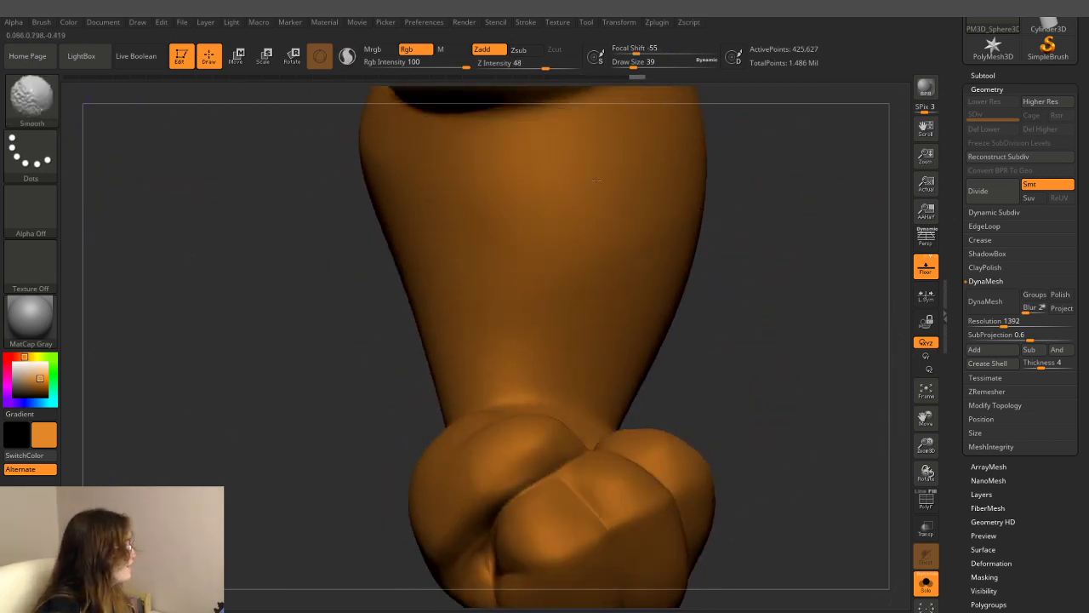
left_click_drag(644, 209, 585, 356)
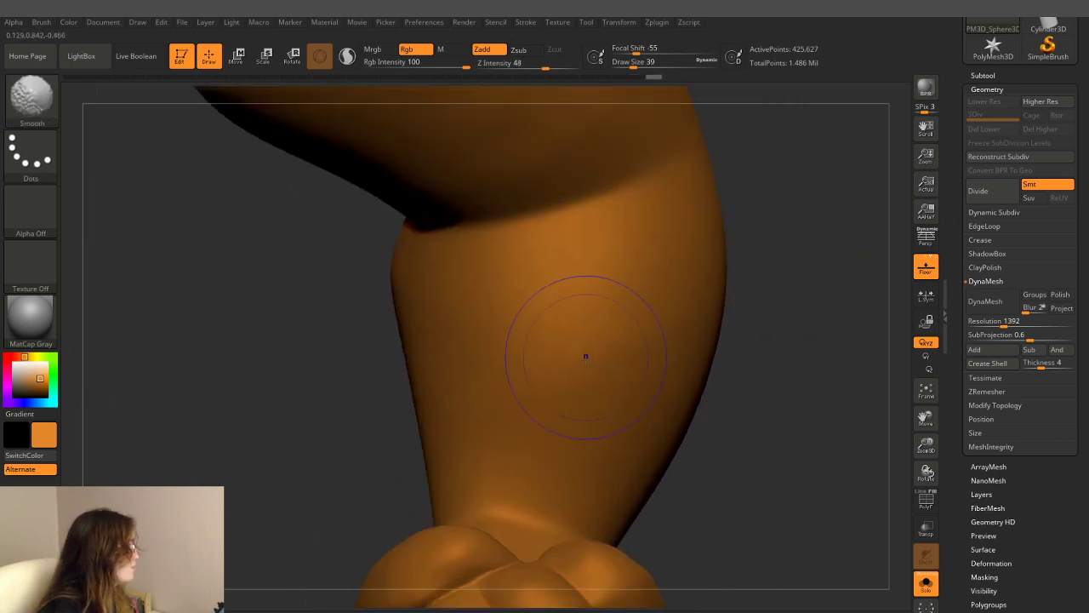
left_click_drag(760, 335, 544, 305)
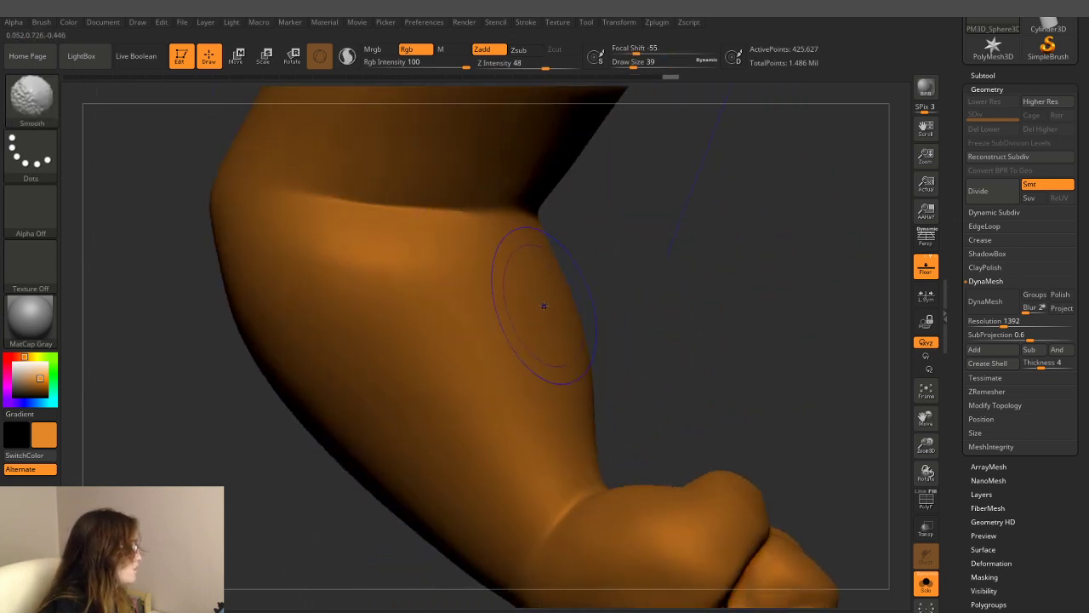
mouse_move(734, 290)
left_mouse_down()
mouse_move(742, 255)
mouse_move(707, 301)
mouse_move(581, 288)
left_mouse_up()
left_click_drag(740, 287, 695, 267)
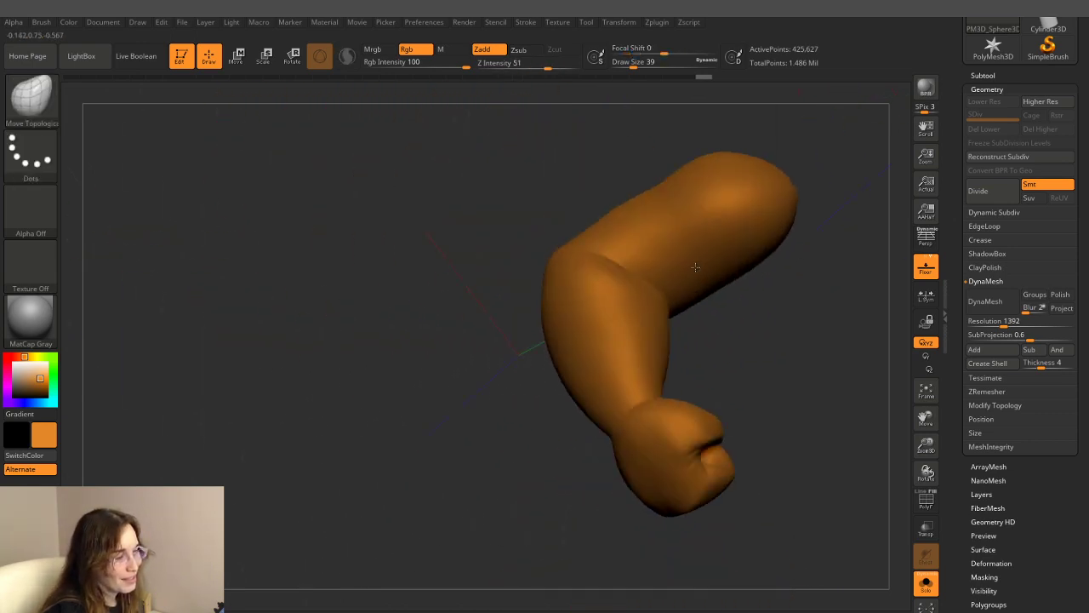
left_click_drag(693, 268, 668, 285)
mouse_move(668, 285)
right_mouse_down()
mouse_move(734, 284)
mouse_move(735, 311)
mouse_move(808, 292)
mouse_move(633, 68)
right_mouse_up()
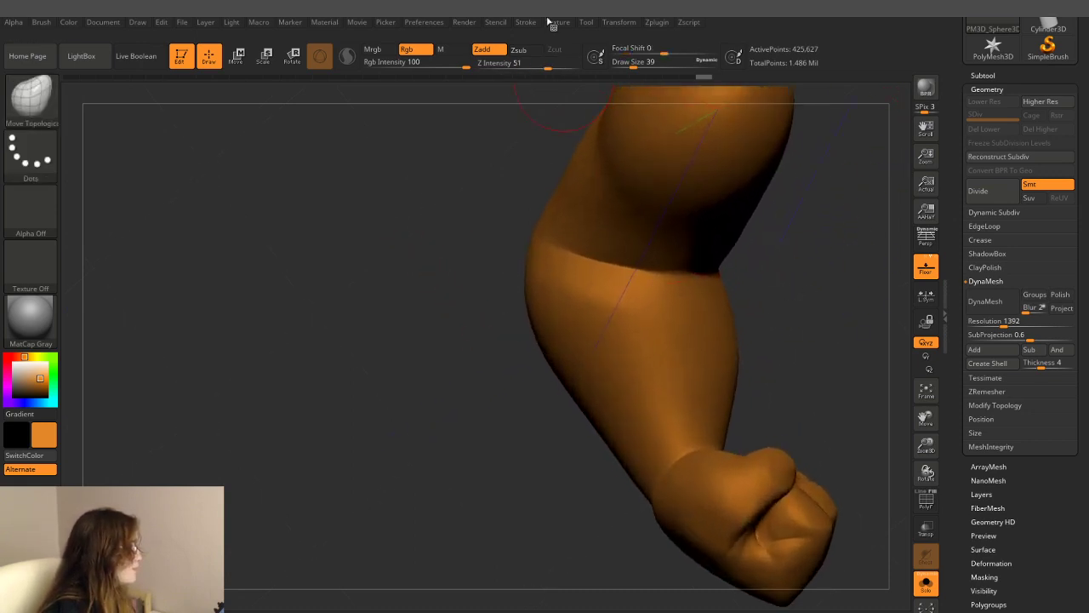
left_click_drag(634, 66, 634, 81)
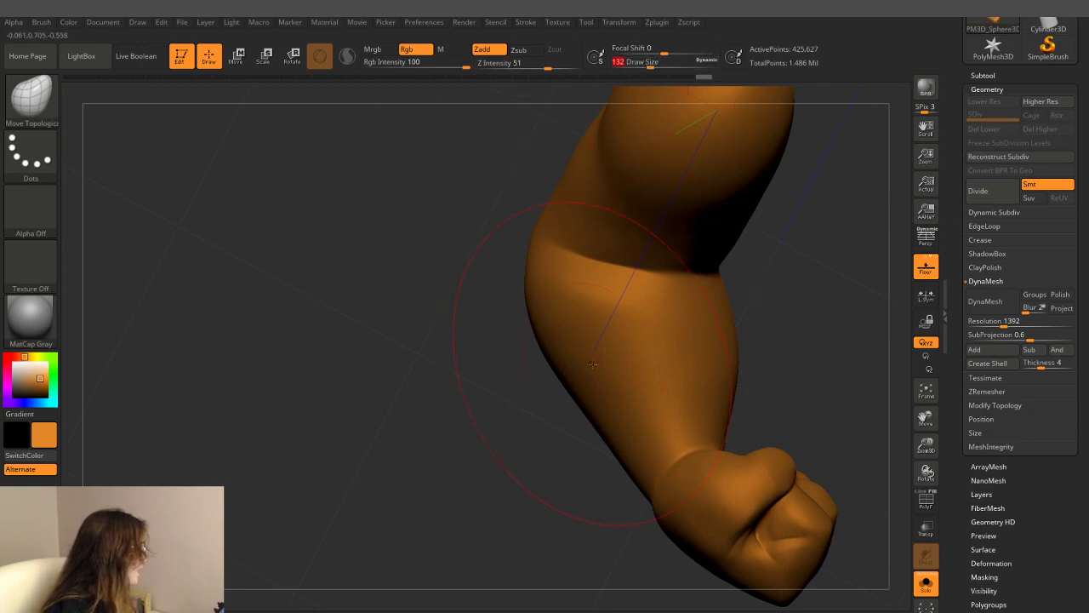
left_click_drag(596, 370, 584, 379)
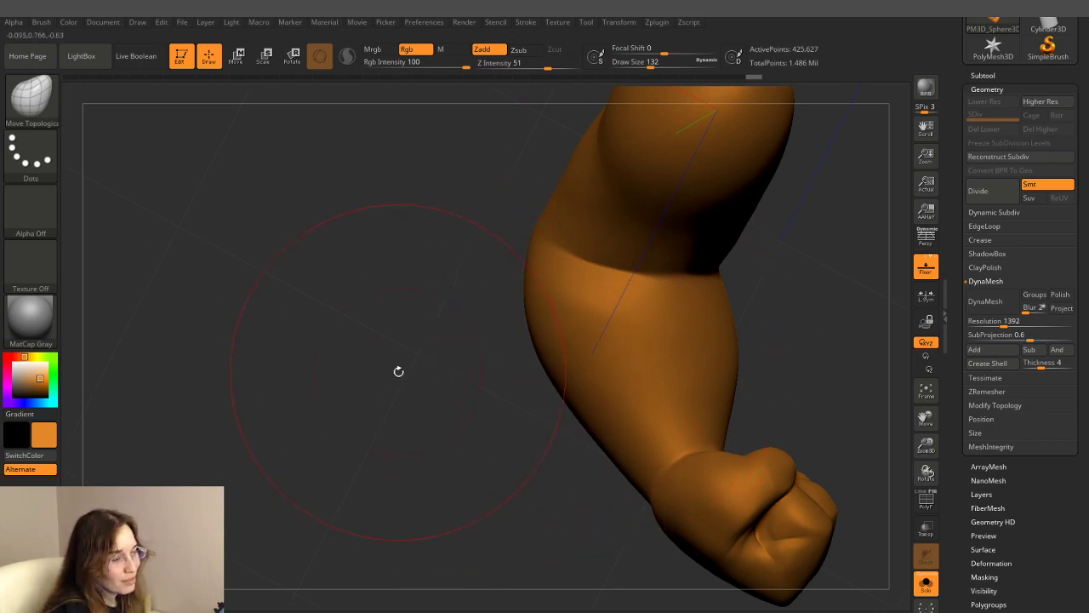
- Drop Draw Size to 74 and soften the fist's underside and knuckles
mouse_move(391, 377)
left_mouse_down()
mouse_move(418, 432)
mouse_move(464, 369)
mouse_move(566, 329)
left_mouse_up()
mouse_move(706, 281)
left_mouse_down()
mouse_move(672, 341)
mouse_move(566, 465)
mouse_move(736, 350)
mouse_move(698, 281)
mouse_move(722, 236)
mouse_move(707, 165)
mouse_move(715, 126)
mouse_move(717, 168)
mouse_move(749, 196)
mouse_move(733, 245)
mouse_move(629, 306)
left_mouse_up()
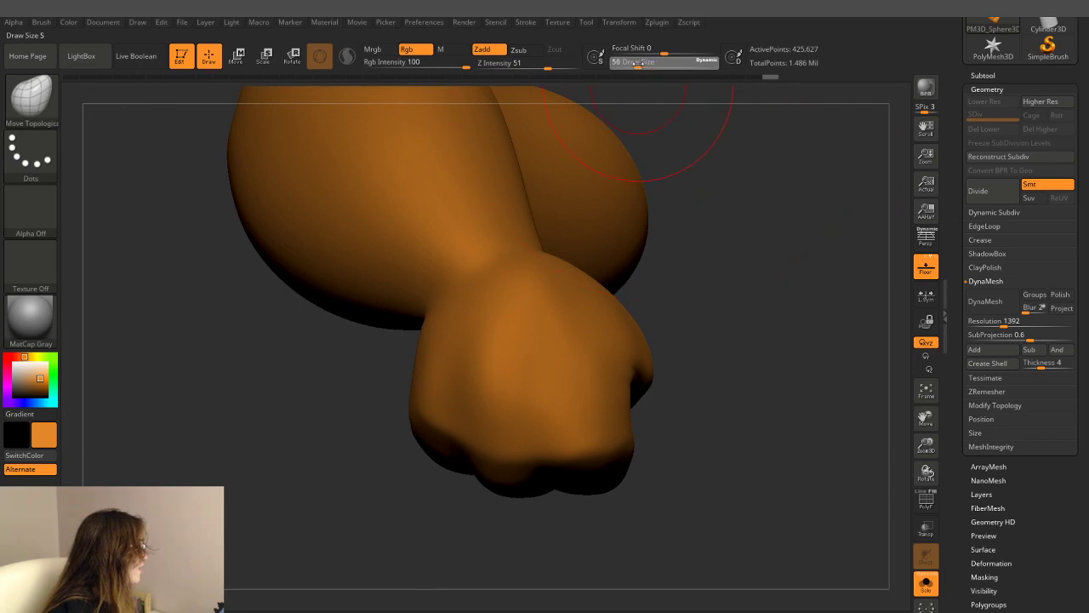
mouse_move(739, 218)
left_mouse_down()
mouse_move(746, 263)
mouse_move(733, 270)
left_mouse_up()
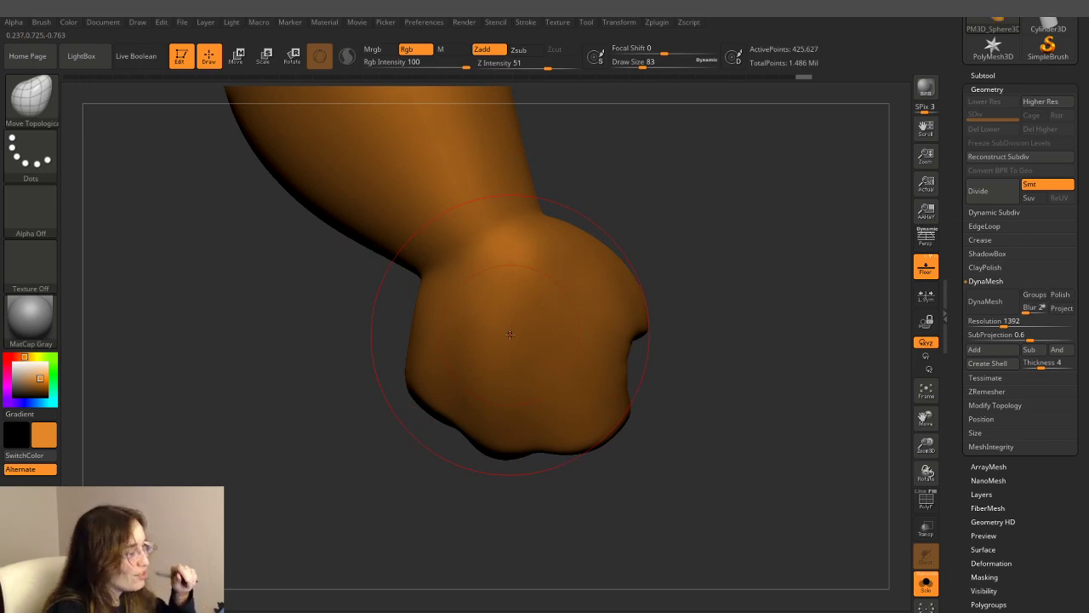
mouse_move(657, 188)
left_mouse_down()
mouse_move(696, 257)
mouse_move(528, 405)
left_mouse_up()
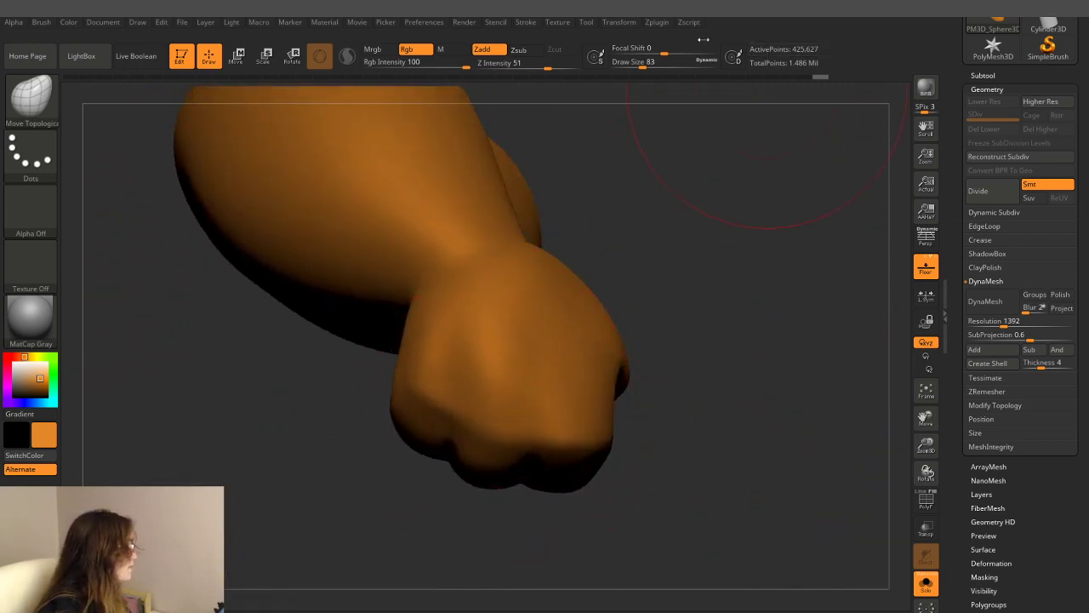
left_click_drag(648, 65, 641, 65)
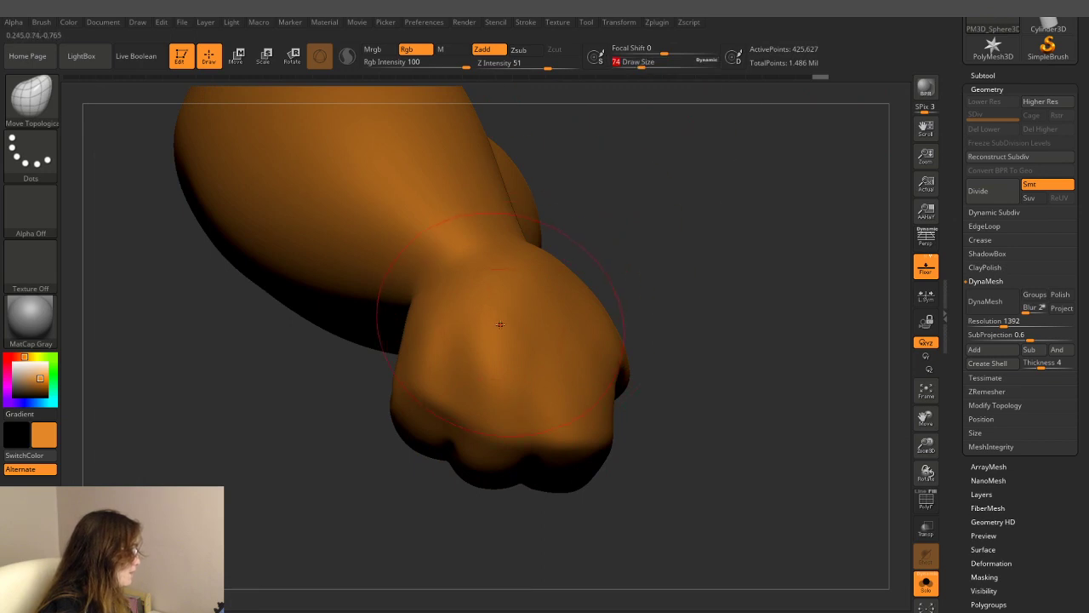
mouse_move(582, 314)
left_mouse_down()
mouse_move(685, 268)
mouse_move(553, 323)
left_mouse_up()
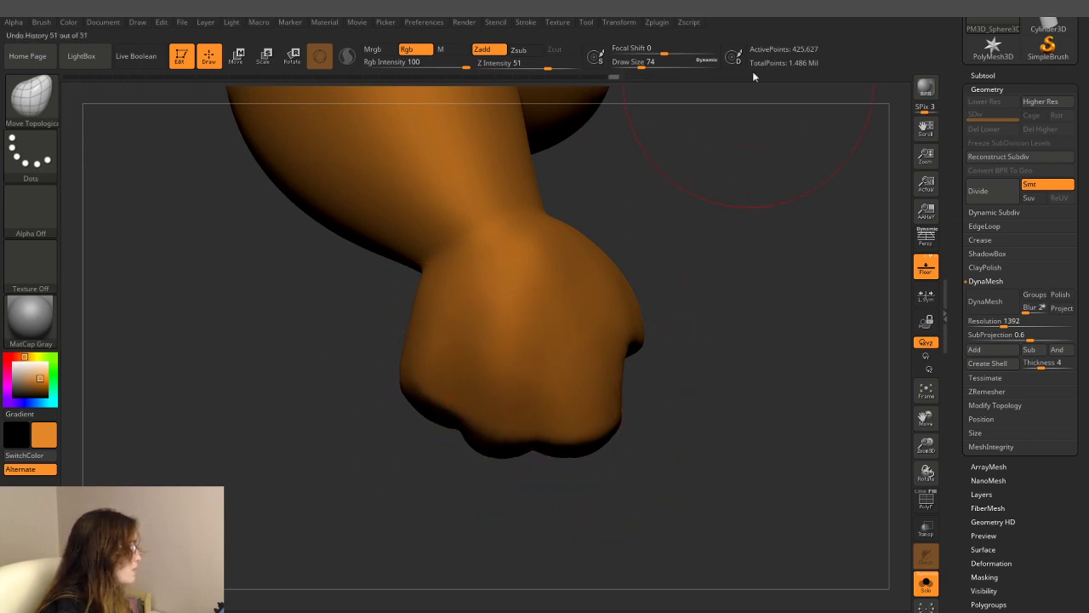
- Set Draw Size to about 29 and nudge the thumb and knuckles into rounder folds
left_click_drag(689, 137, 547, 303)
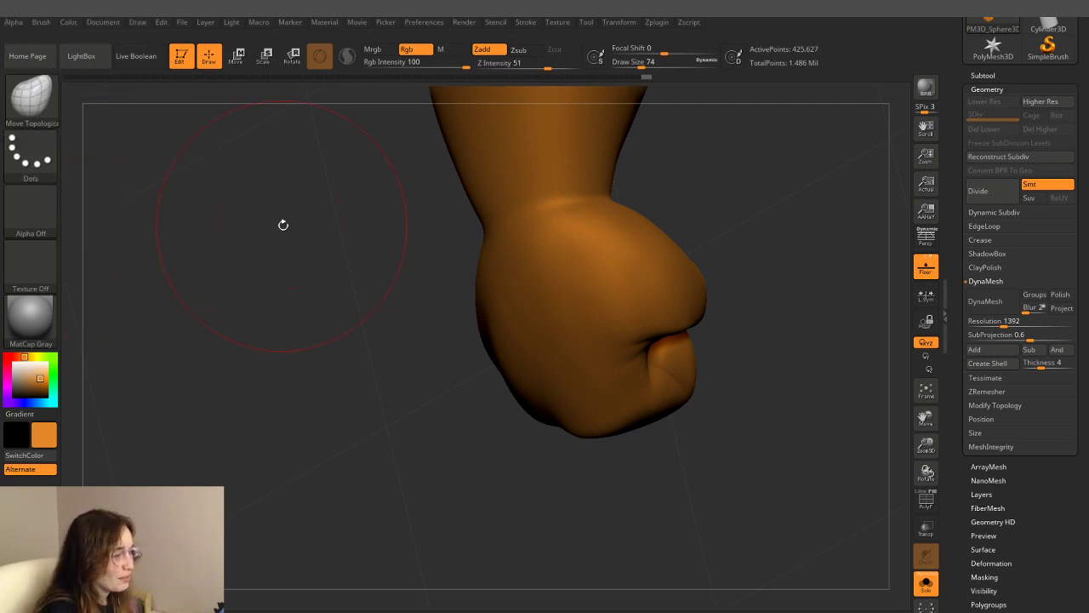
mouse_move(207, 346)
left_mouse_down()
mouse_move(272, 327)
mouse_move(236, 340)
left_mouse_up()
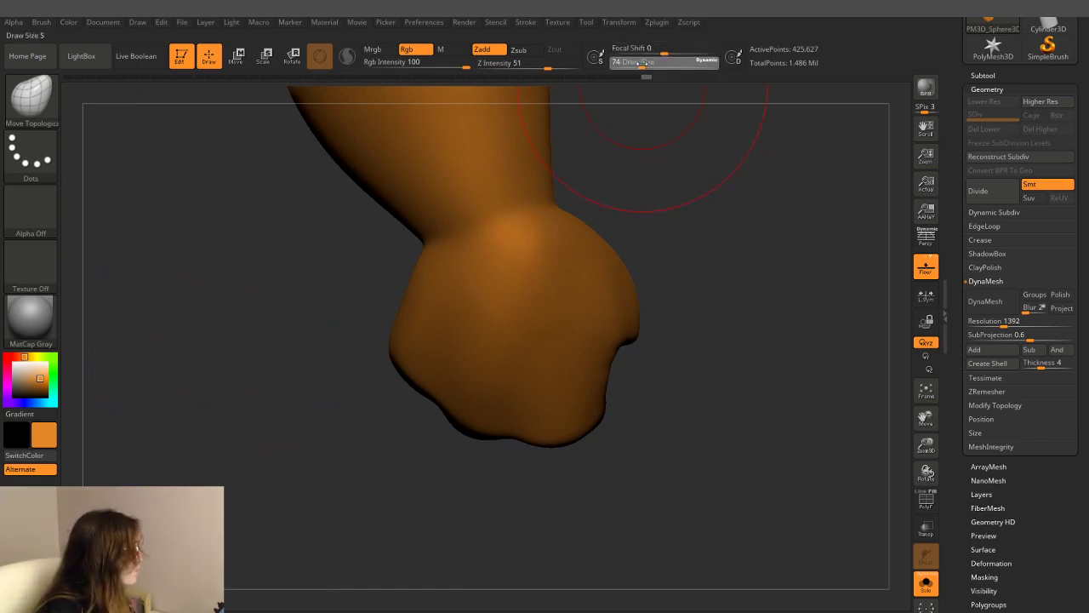
left_click_drag(634, 63, 631, 63)
mouse_move(683, 246)
left_mouse_down()
mouse_move(706, 258)
mouse_move(747, 244)
mouse_move(659, 245)
mouse_move(645, 277)
left_mouse_up()
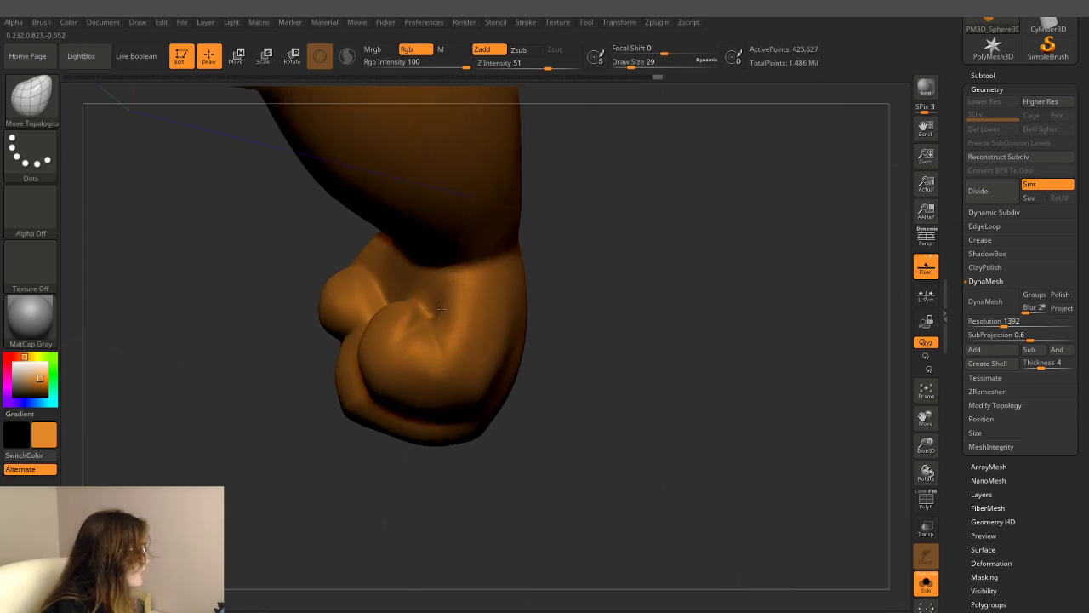
left_click_drag(584, 299, 459, 305)
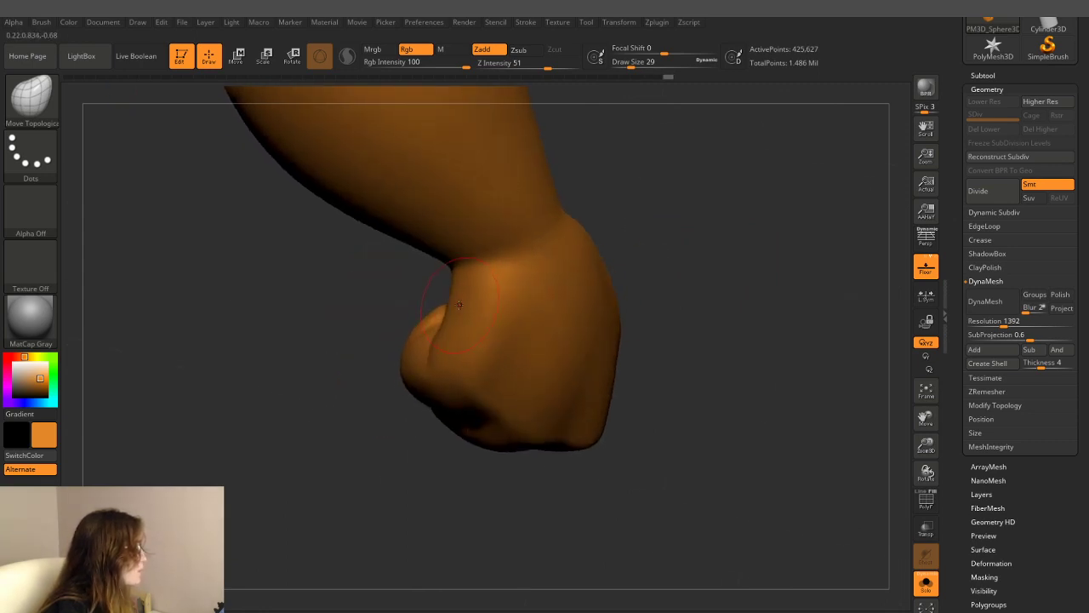
left_click_drag(637, 110, 443, 298)
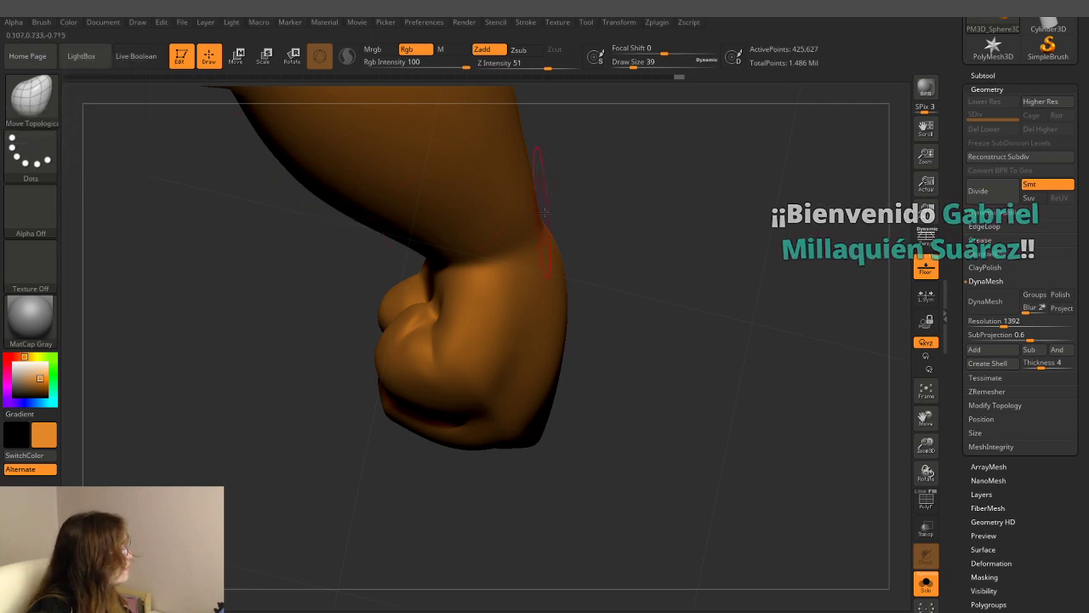
left_click_drag(672, 213, 656, 204)
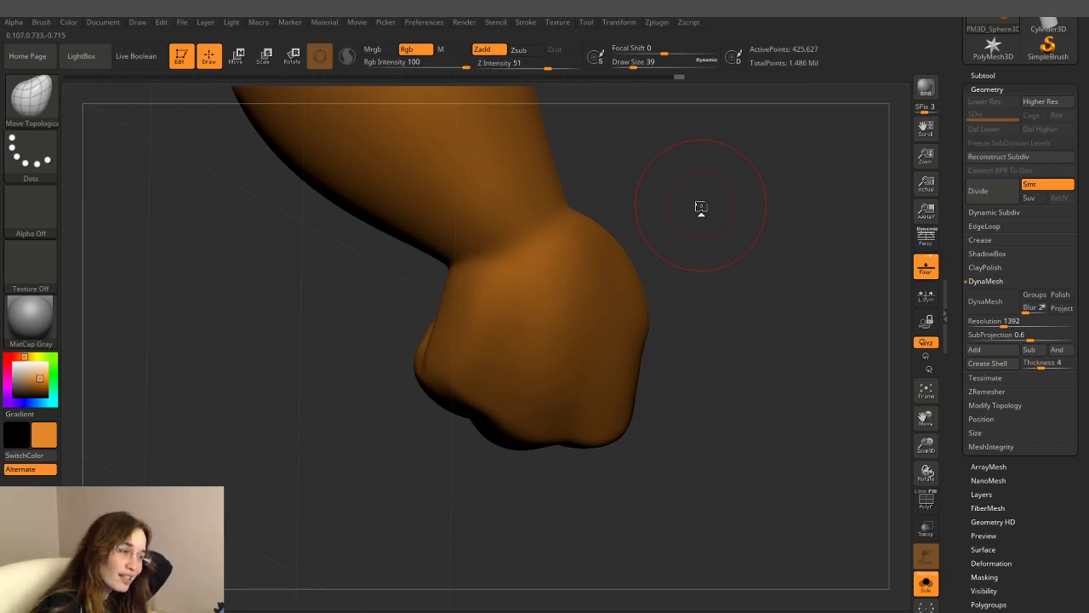
left_click_drag(721, 167, 669, 173)
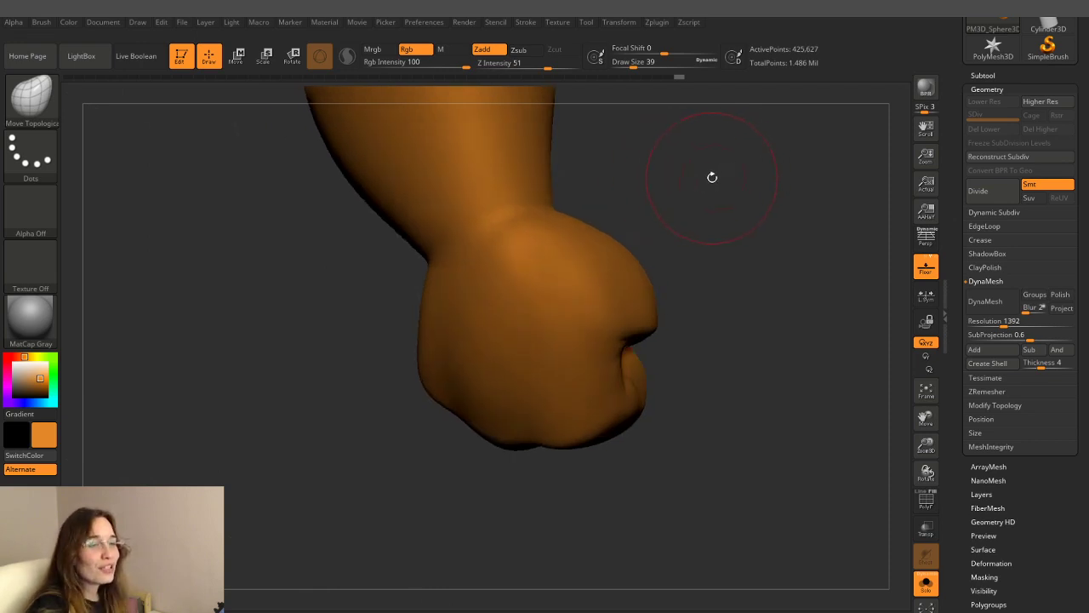
mouse_move(703, 189)
left_mouse_down()
mouse_move(708, 226)
mouse_move(706, 183)
mouse_move(723, 221)
mouse_move(716, 259)
mouse_move(748, 178)
mouse_move(678, 206)
left_mouse_up()
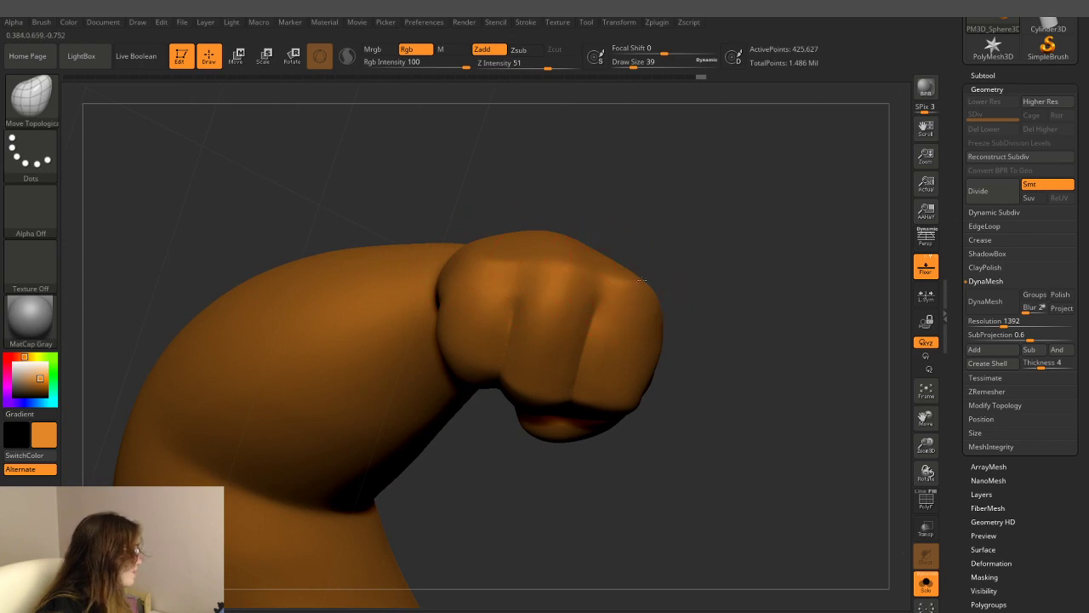
mouse_move(640, 281)
left_mouse_down()
mouse_move(687, 226)
mouse_move(693, 163)
mouse_move(656, 195)
mouse_move(684, 301)
left_mouse_up()
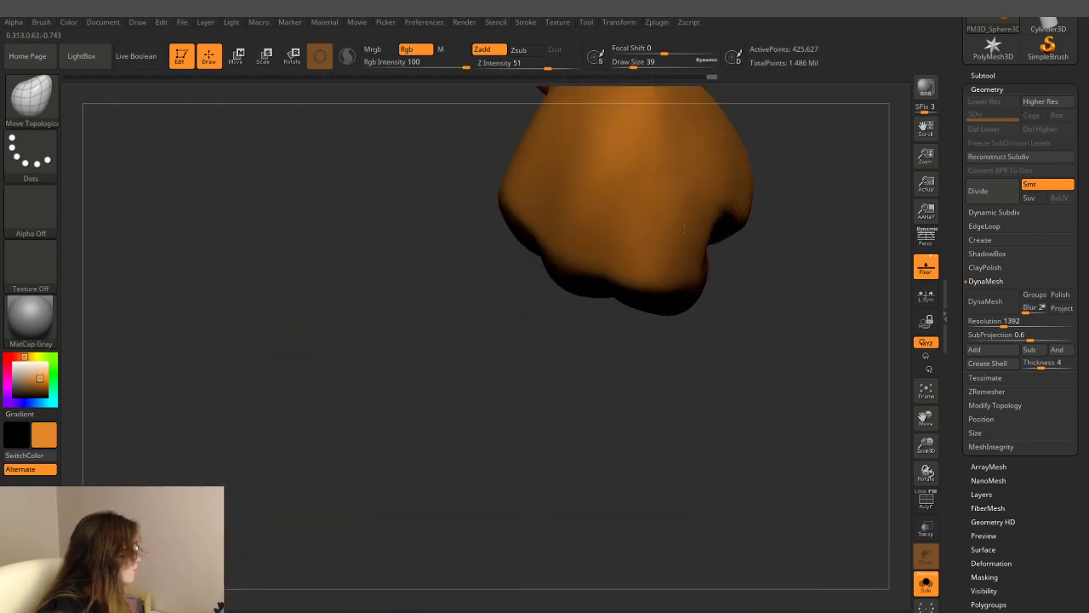
mouse_move(688, 253)
left_mouse_down()
mouse_move(800, 306)
mouse_move(771, 239)
mouse_move(651, 285)
mouse_move(724, 229)
mouse_move(710, 260)
mouse_move(628, 232)
mouse_move(734, 241)
mouse_move(761, 175)
mouse_move(746, 314)
left_mouse_up()
left_click_drag(640, 60, 649, 63)
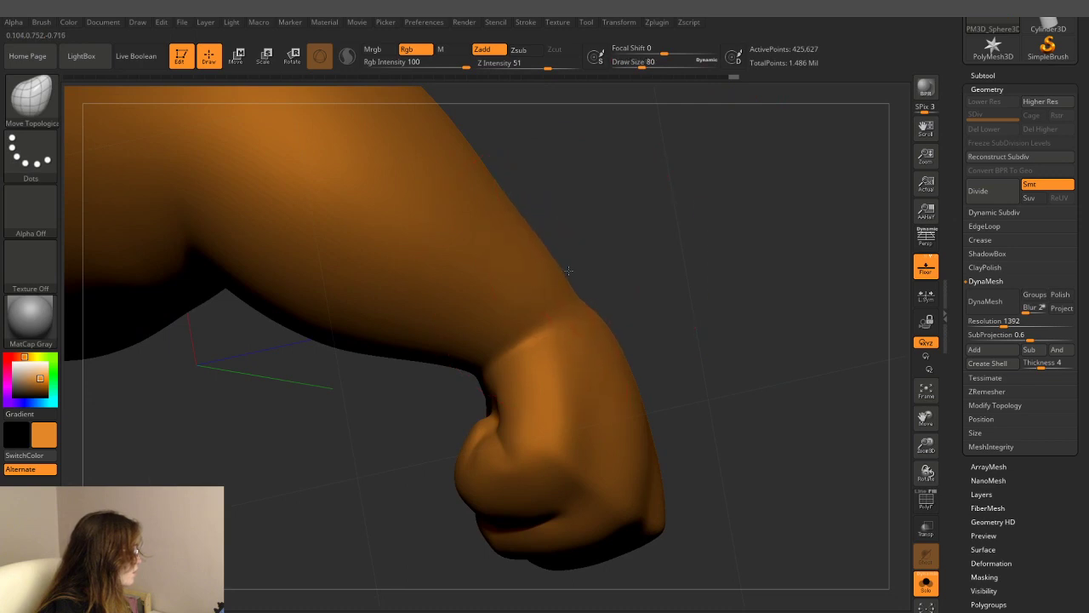
mouse_move(511, 366)
left_mouse_down()
mouse_move(443, 379)
mouse_move(333, 377)
mouse_move(649, 388)
mouse_move(632, 434)
mouse_move(699, 422)
mouse_move(711, 443)
mouse_move(691, 480)
left_mouse_up()
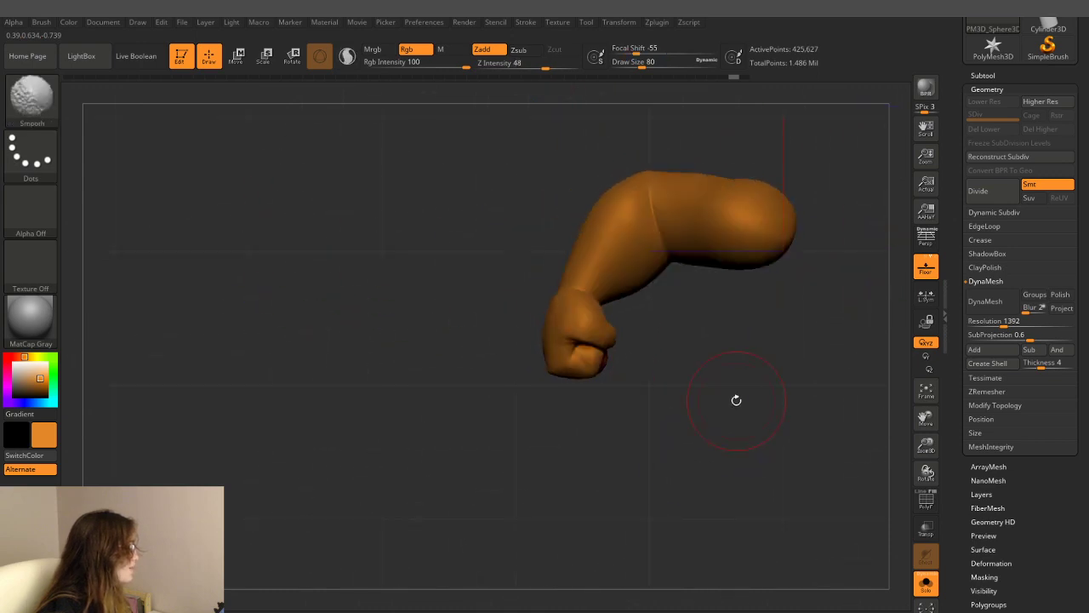
left_click_drag(736, 400, 792, 435)
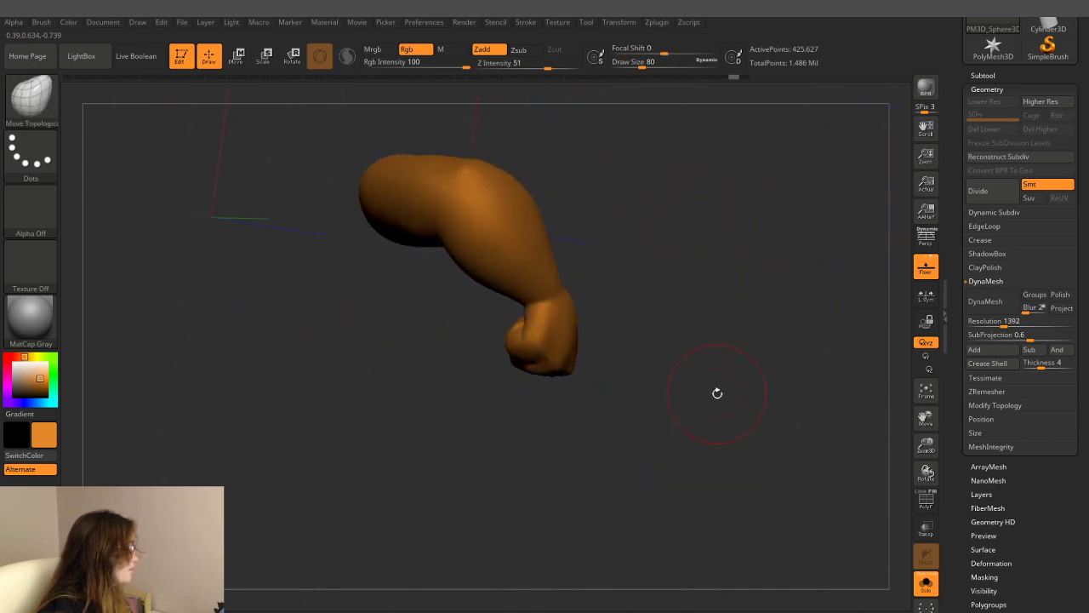
mouse_move(717, 392)
left_mouse_down()
mouse_move(718, 375)
mouse_move(697, 380)
mouse_move(678, 206)
mouse_move(667, 401)
mouse_move(654, 397)
left_mouse_up()
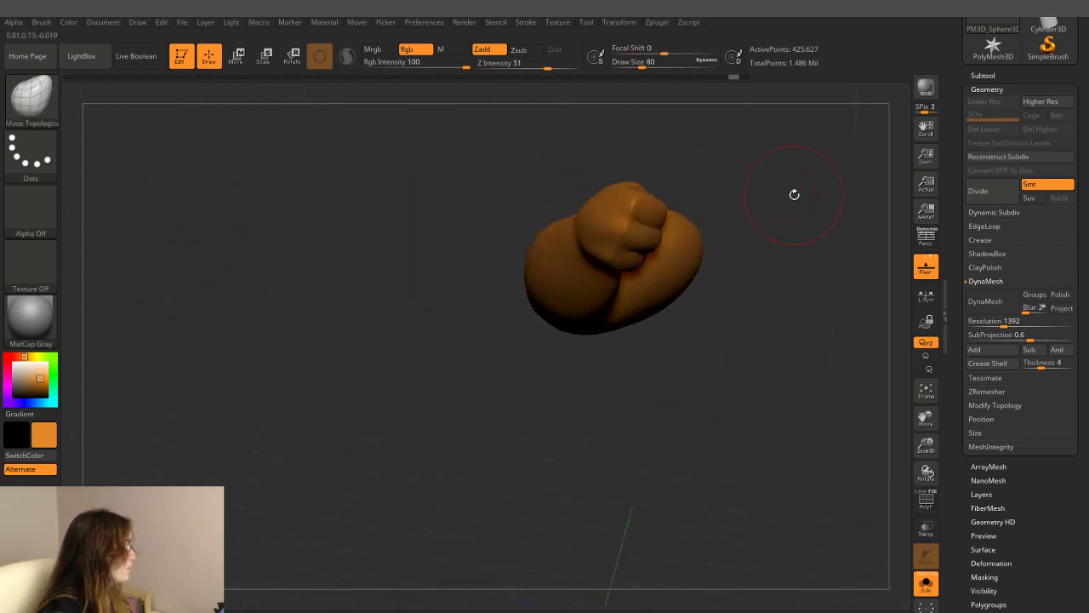
left_click_drag(794, 194, 819, 265)
mouse_move(772, 322)
left_mouse_down()
mouse_move(759, 287)
mouse_move(753, 316)
left_mouse_up()
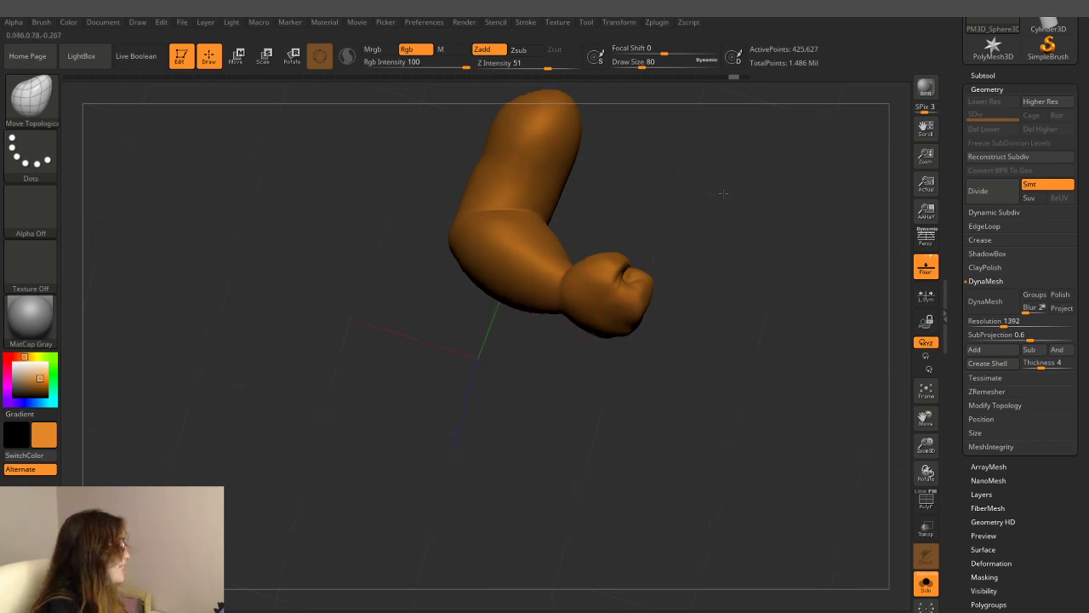
- Lower Draw Size to 59, check the fist, then turn Solo off for a three-quarter view
mouse_move(723, 190)
left_mouse_down()
mouse_move(684, 175)
mouse_move(692, 267)
left_mouse_up()
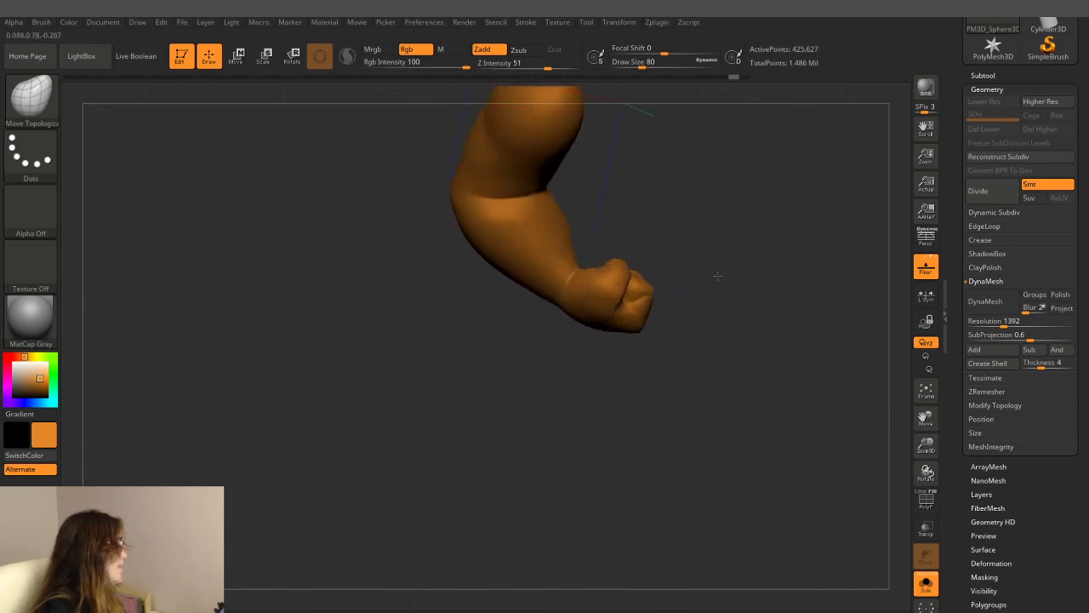
key("ctrl")
left_click_drag(789, 221, 647, 110)
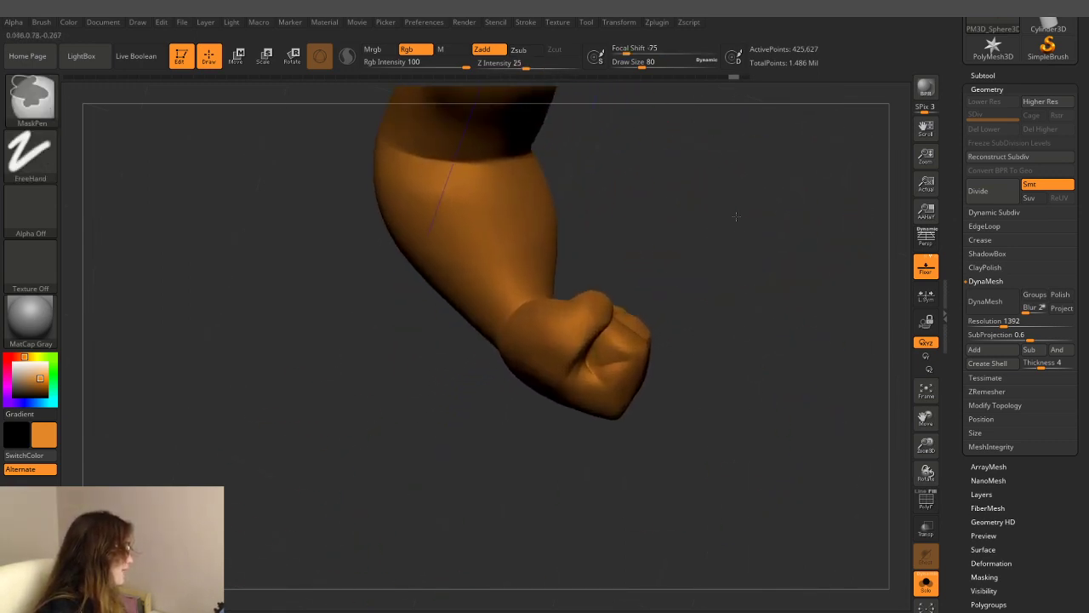
left_click_drag(643, 62, 637, 62)
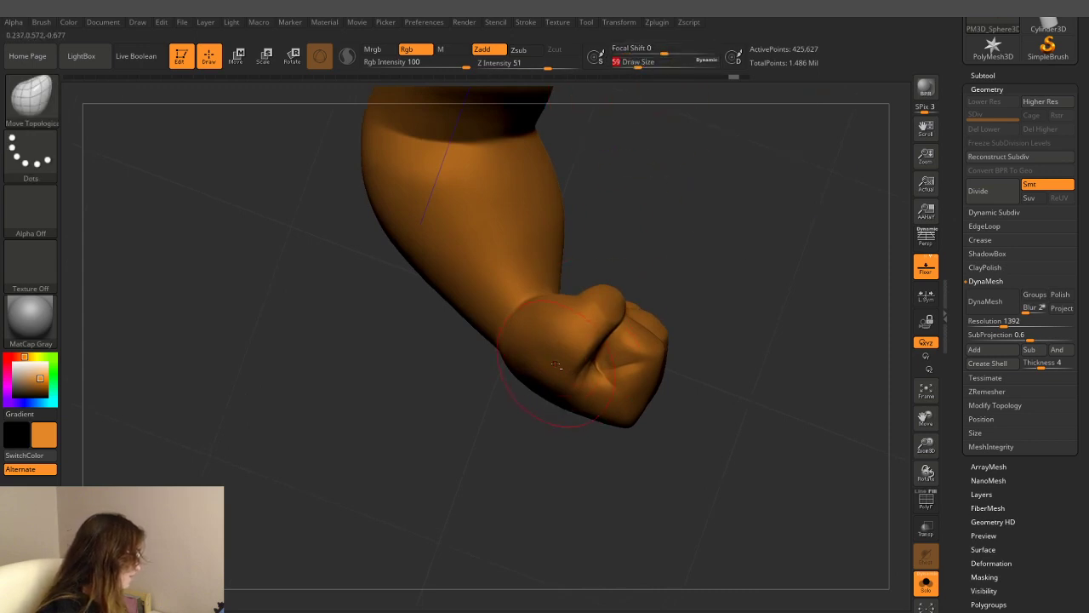
mouse_move(664, 315)
left_mouse_down()
mouse_move(717, 187)
mouse_move(688, 151)
mouse_move(702, 166)
mouse_move(706, 149)
mouse_move(691, 298)
left_mouse_up()
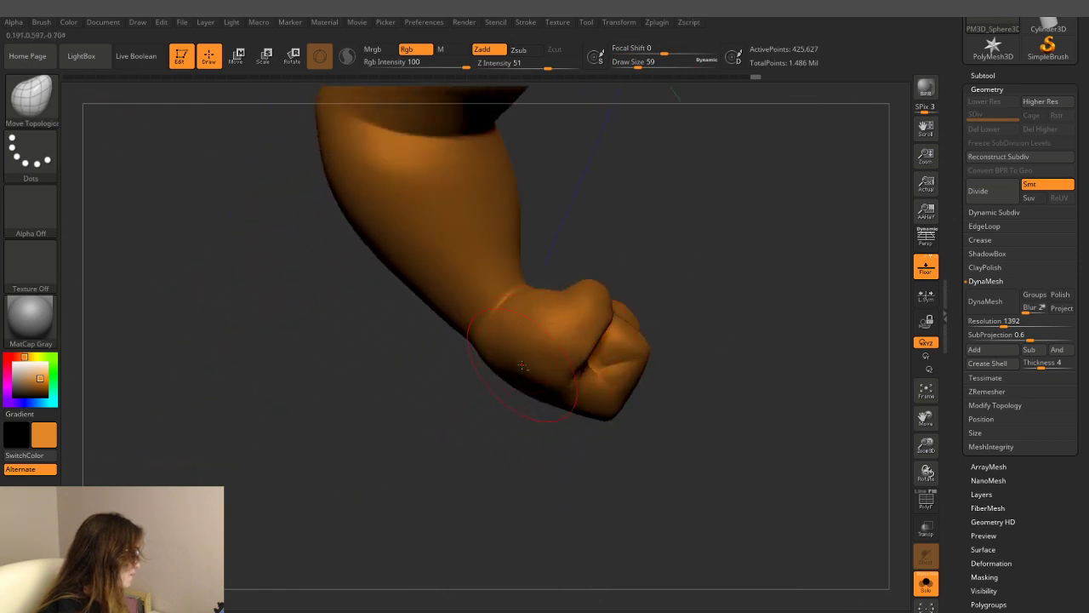
left_click_drag(521, 368, 499, 381)
mouse_move(605, 285)
left_mouse_down()
mouse_move(717, 207)
mouse_move(693, 182)
mouse_move(676, 177)
mouse_move(588, 253)
mouse_move(882, 513)
mouse_move(760, 437)
mouse_move(758, 417)
left_mouse_up()
left_click(926, 572)
mouse_move(827, 317)
left_mouse_down()
mouse_move(798, 304)
mouse_move(794, 234)
mouse_move(790, 255)
mouse_move(747, 262)
left_mouse_up()
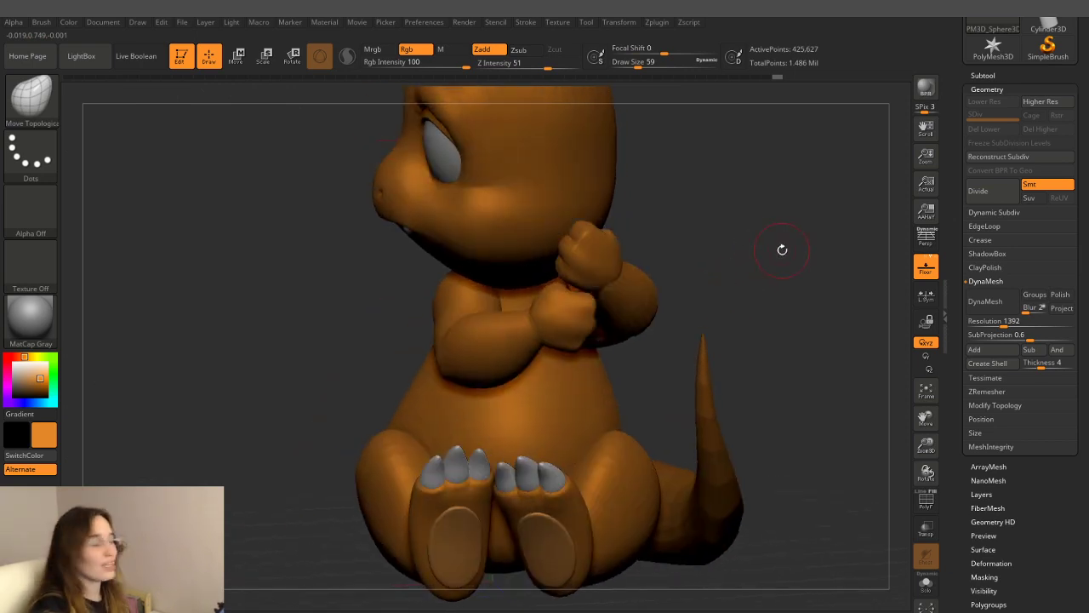
- Save the project with Ctrl+S and raise Draw Size to about 124
mouse_move(794, 202)
left_mouse_down()
mouse_move(799, 212)
mouse_move(741, 250)
left_mouse_up()
key("ctrl")
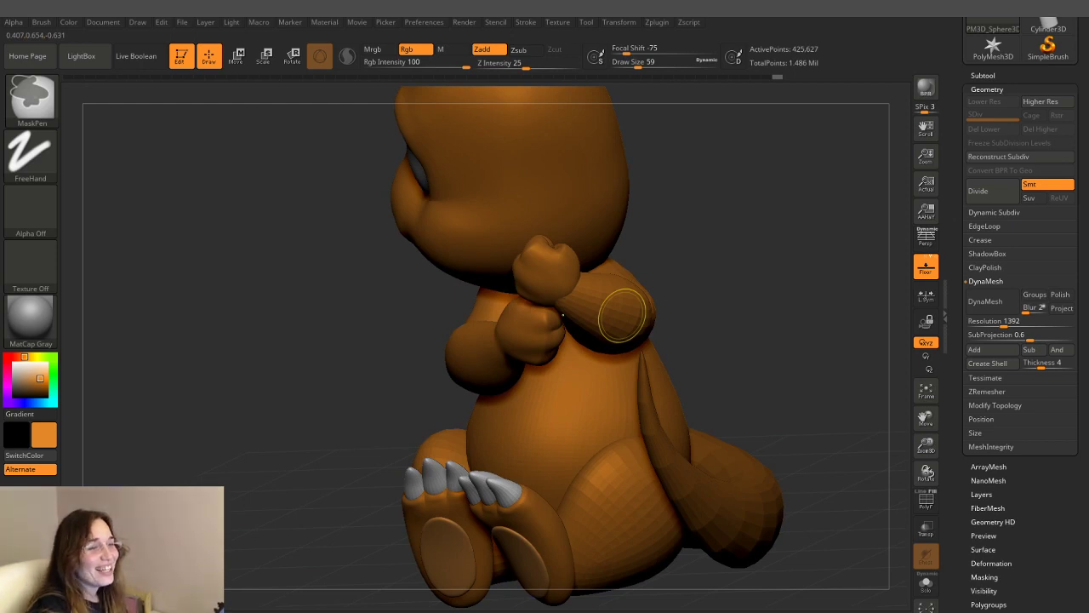
key("ctrl+s")
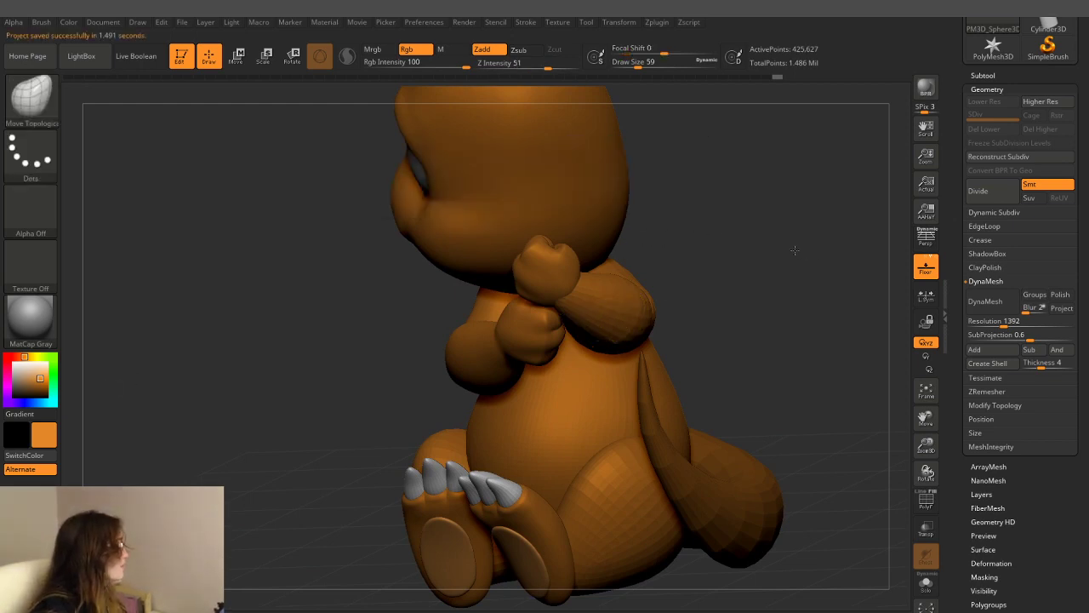
mouse_move(761, 231)
left_mouse_down()
mouse_move(814, 232)
mouse_move(816, 218)
left_mouse_up()
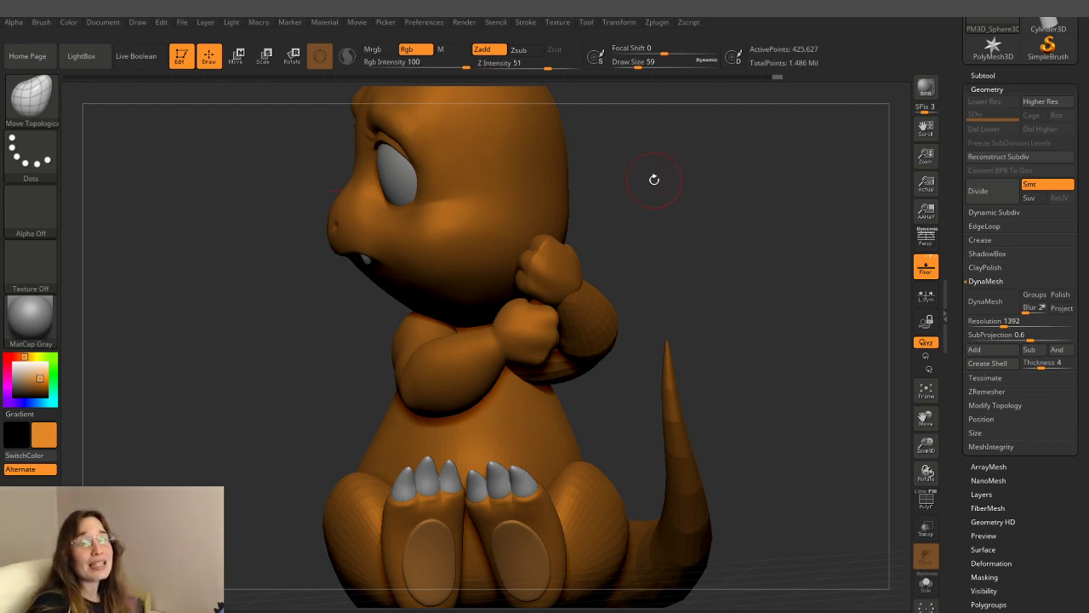
left_click_drag(725, 198, 683, 222)
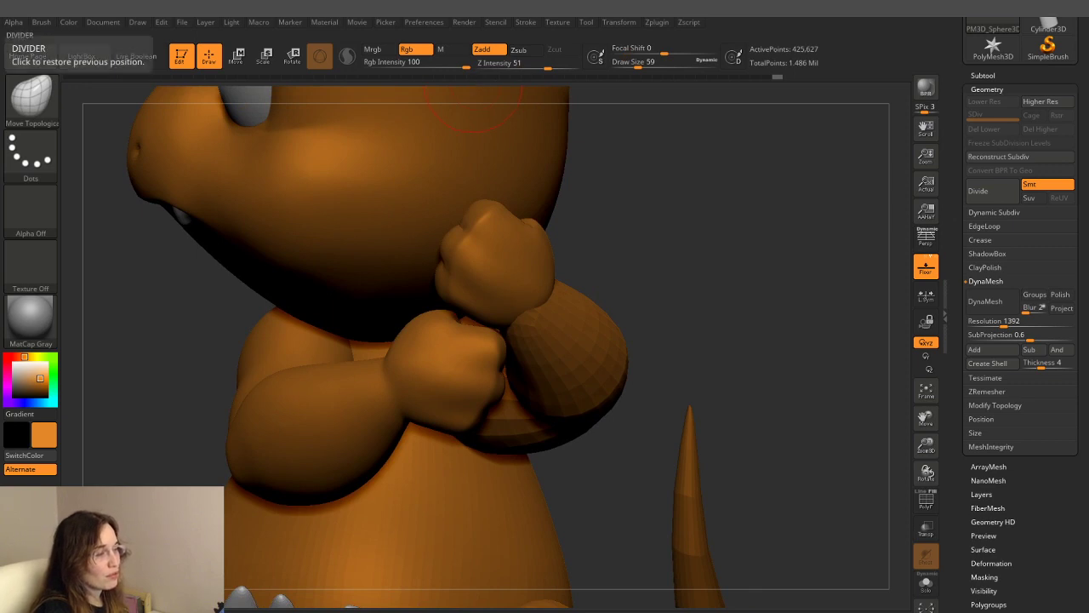
left_click_drag(637, 62, 649, 62)
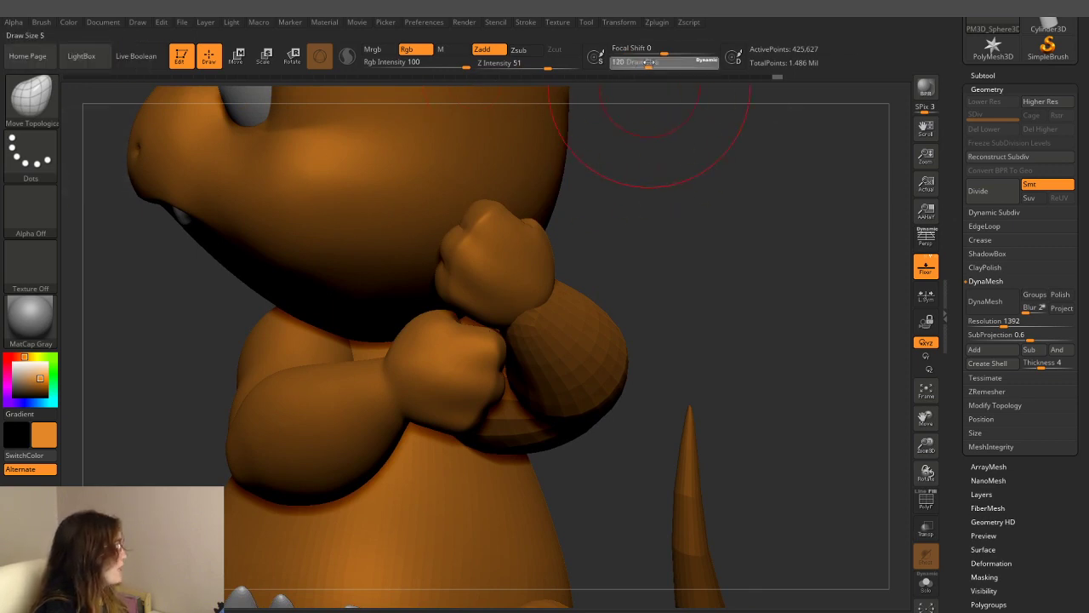
- Switch to the second arm's forearm subtool and raise Draw Size to 217
left_click(548, 366, "alt")
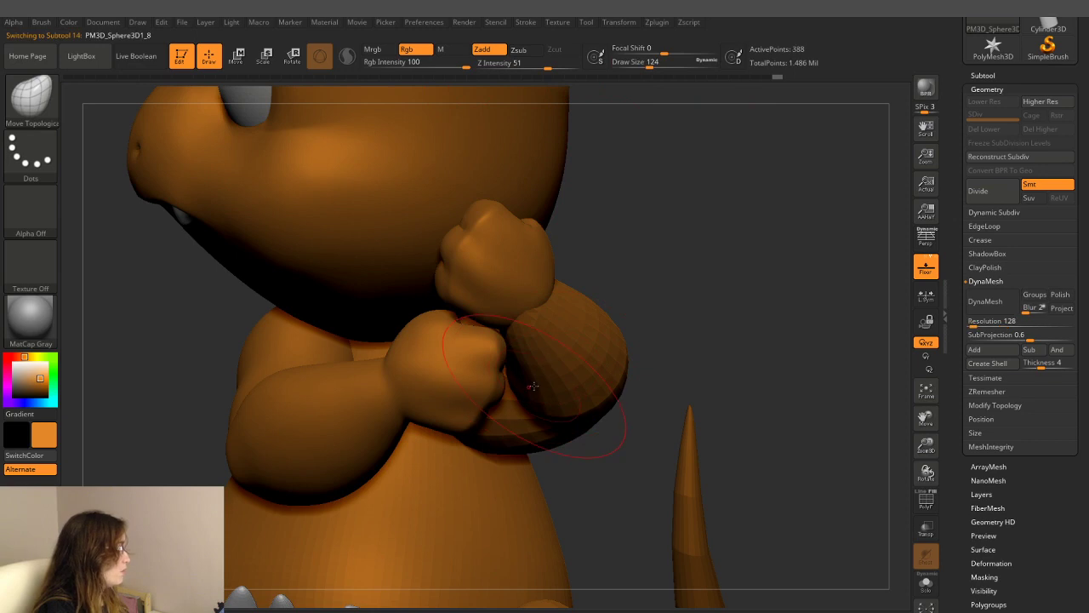
mouse_move(709, 281)
left_mouse_down()
mouse_move(646, 283)
mouse_move(658, 383)
left_mouse_up()
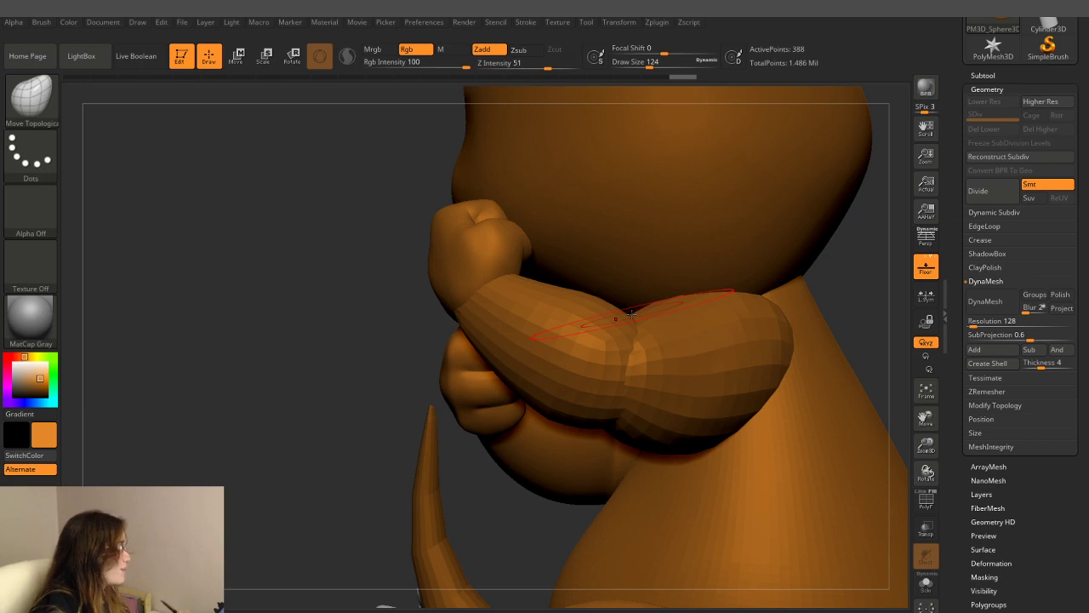
mouse_move(871, 230)
left_mouse_down()
mouse_move(851, 323)
mouse_move(742, 421)
left_mouse_up()
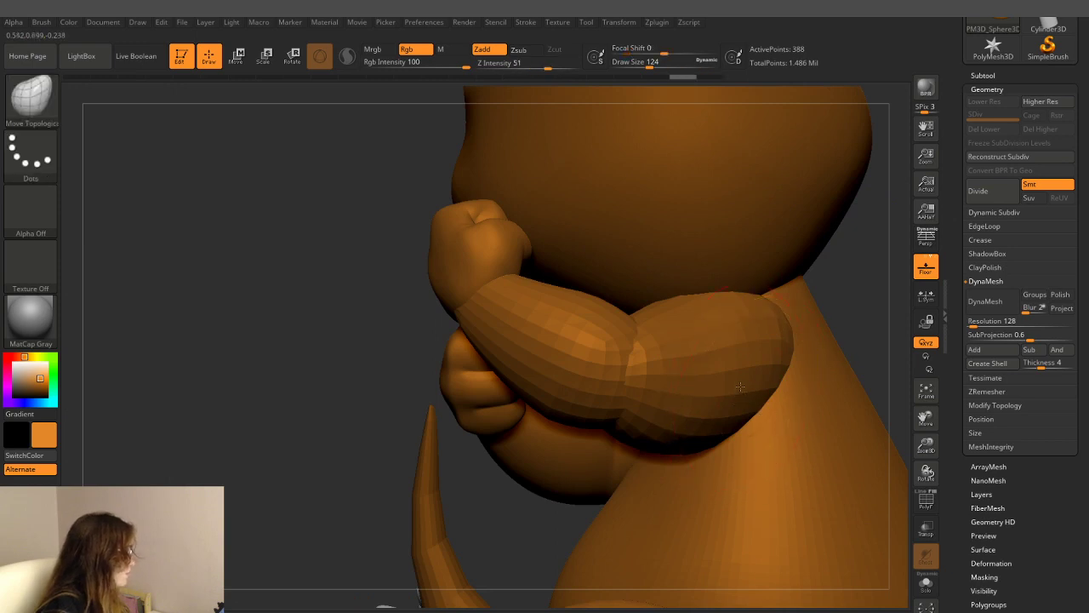
left_click(736, 400, "alt")
left_click_drag(648, 65, 660, 65)
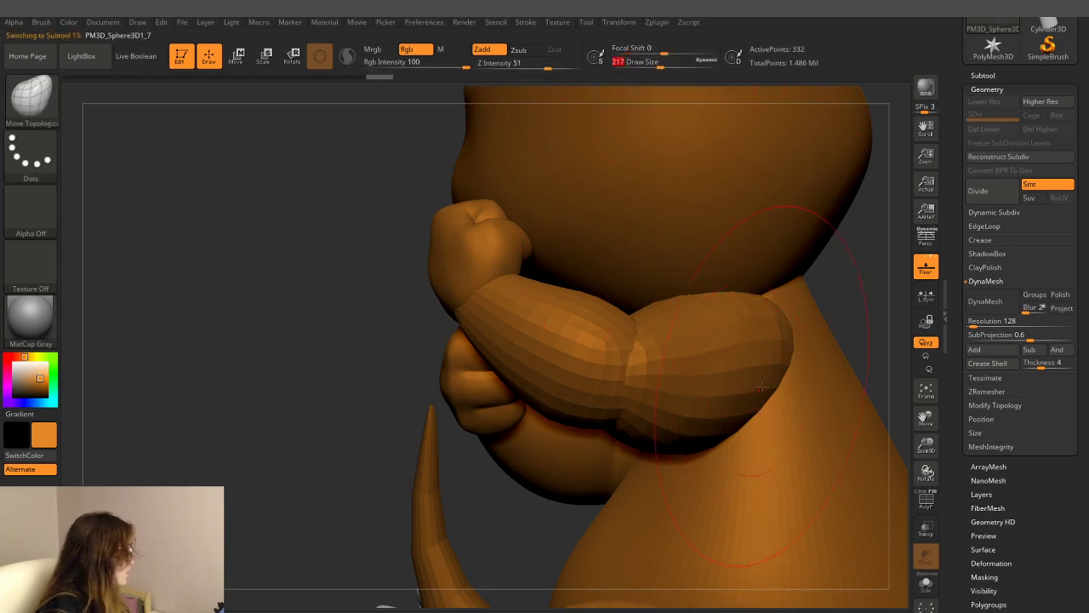
- Push the forearm's bulge outward and reshape its underside with Move Topological
left_click_drag(763, 397, 756, 420)
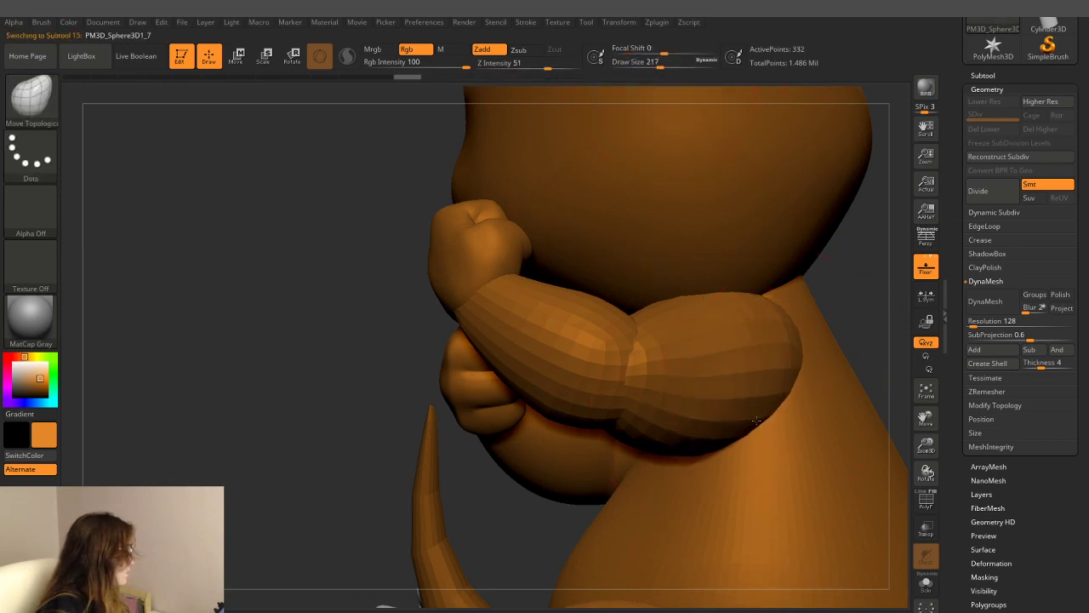
mouse_move(880, 273)
left_mouse_down()
mouse_move(873, 184)
mouse_move(814, 316)
left_mouse_up()
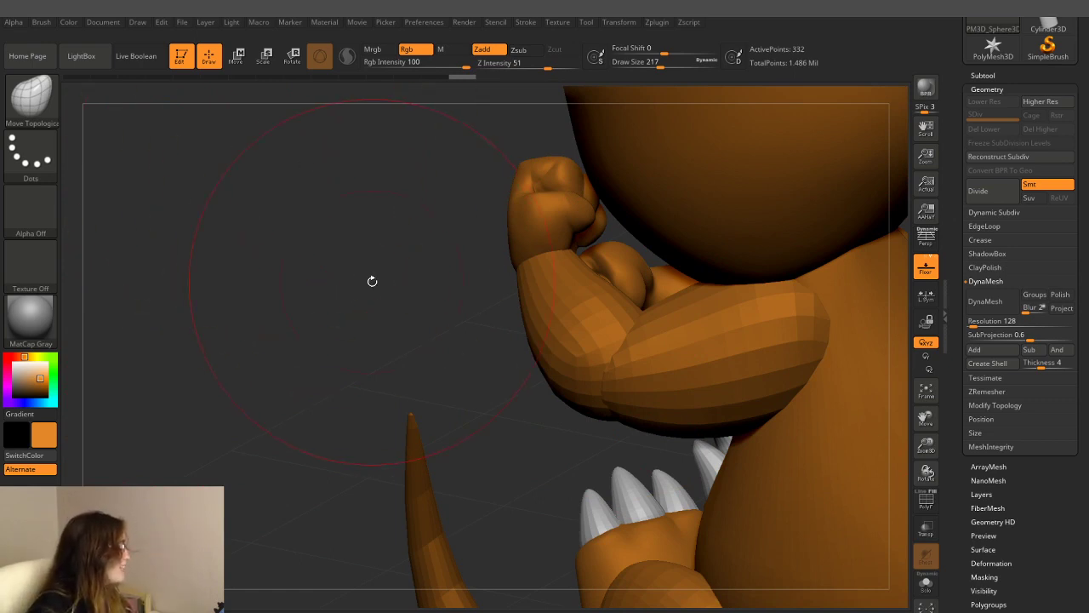
left_click_drag(372, 281, 408, 290)
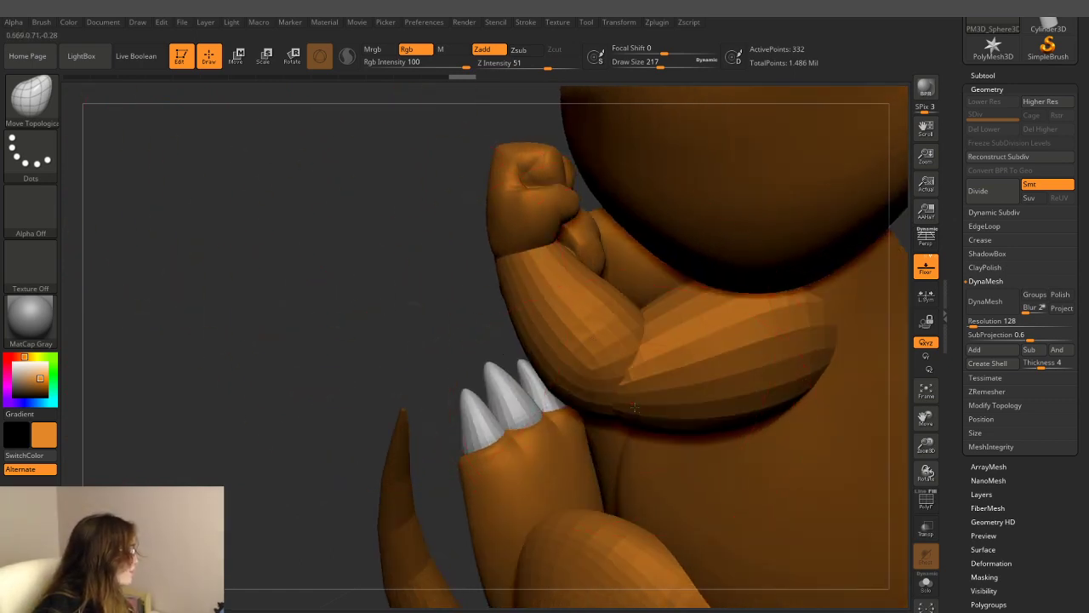
left_click_drag(633, 408, 642, 403)
mouse_move(381, 315)
left_mouse_down()
mouse_move(430, 247)
mouse_move(381, 333)
left_mouse_up()
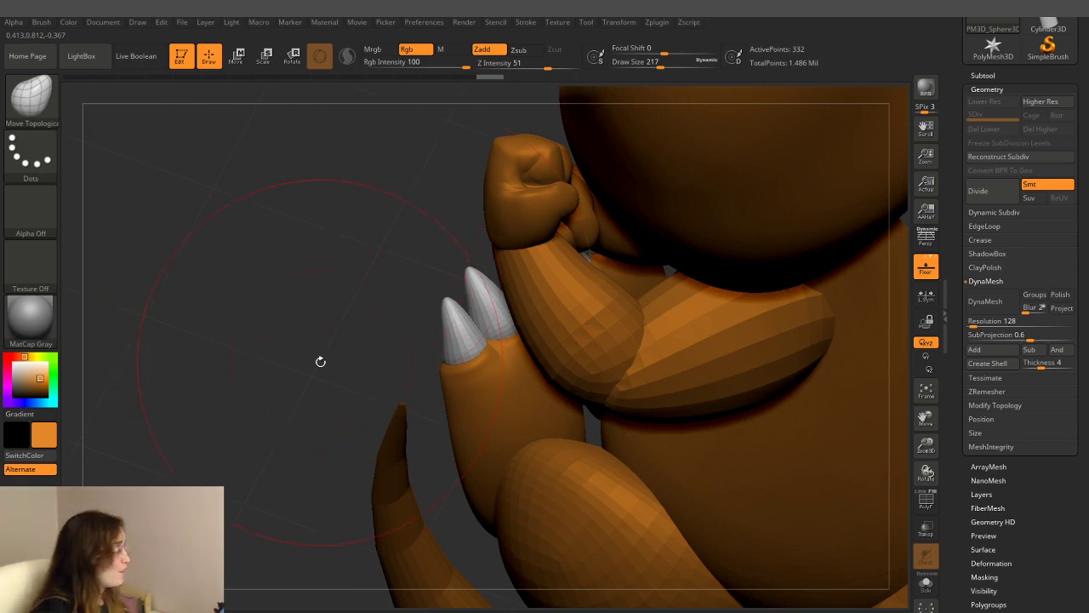
mouse_move(318, 360)
left_mouse_down()
mouse_move(309, 301)
mouse_move(313, 326)
left_mouse_up()
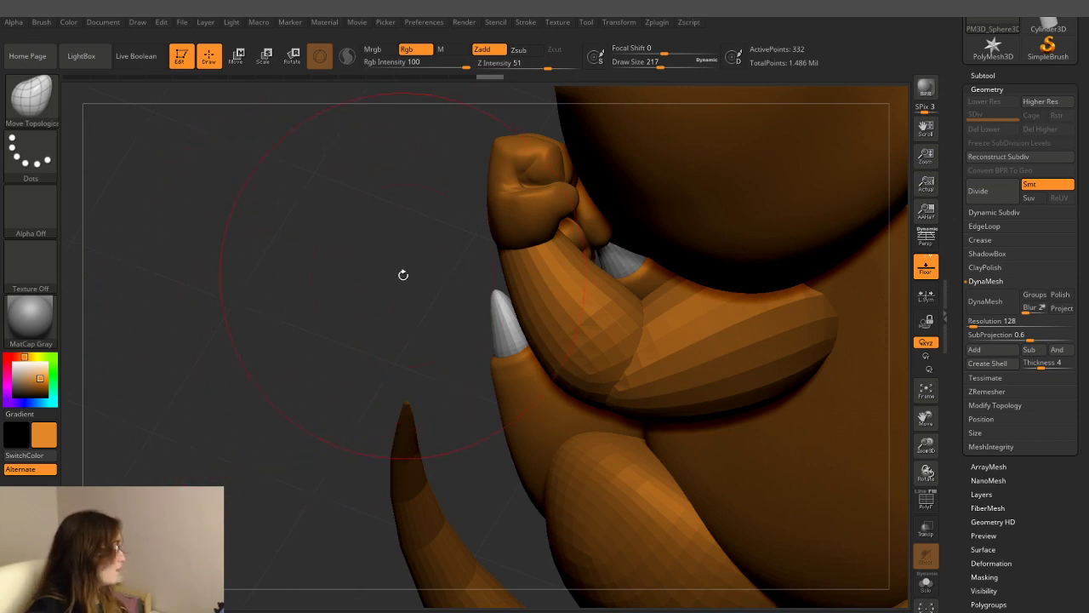
left_click_drag(403, 275, 442, 280)
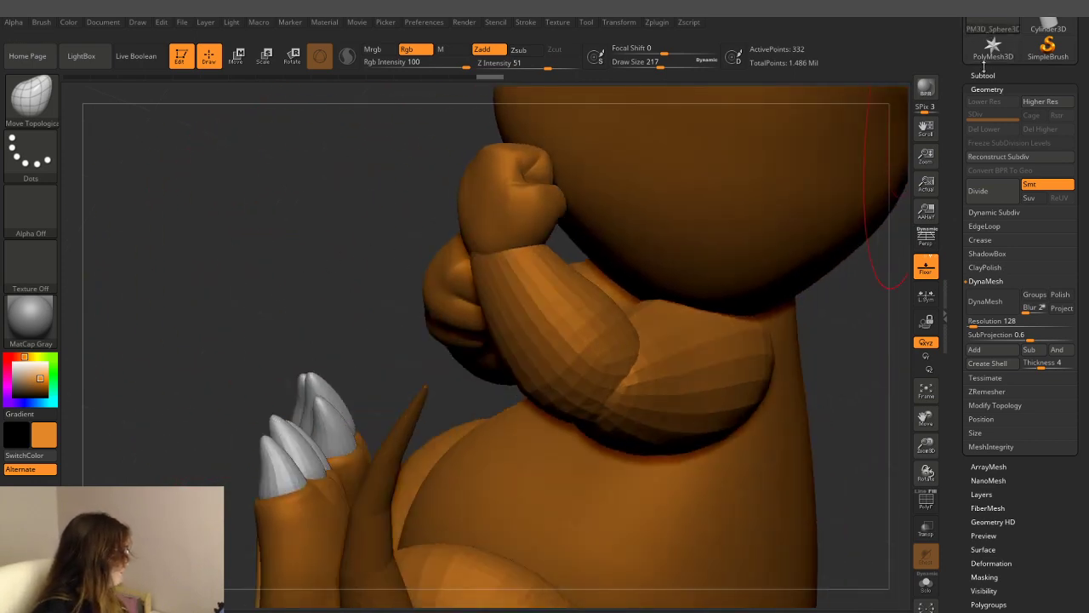
- MergeDown the PM3D_Sphere3D1_8 fist piece into the forearm, confirming the warning
left_click(983, 75)
left_click(1000, 121)
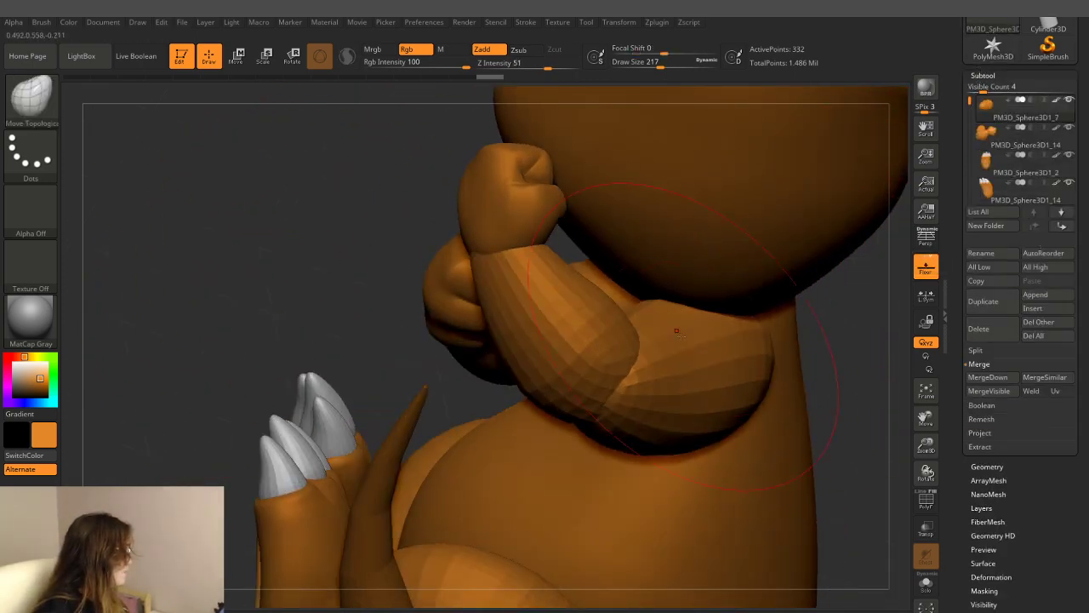
left_click(516, 217, "alt")
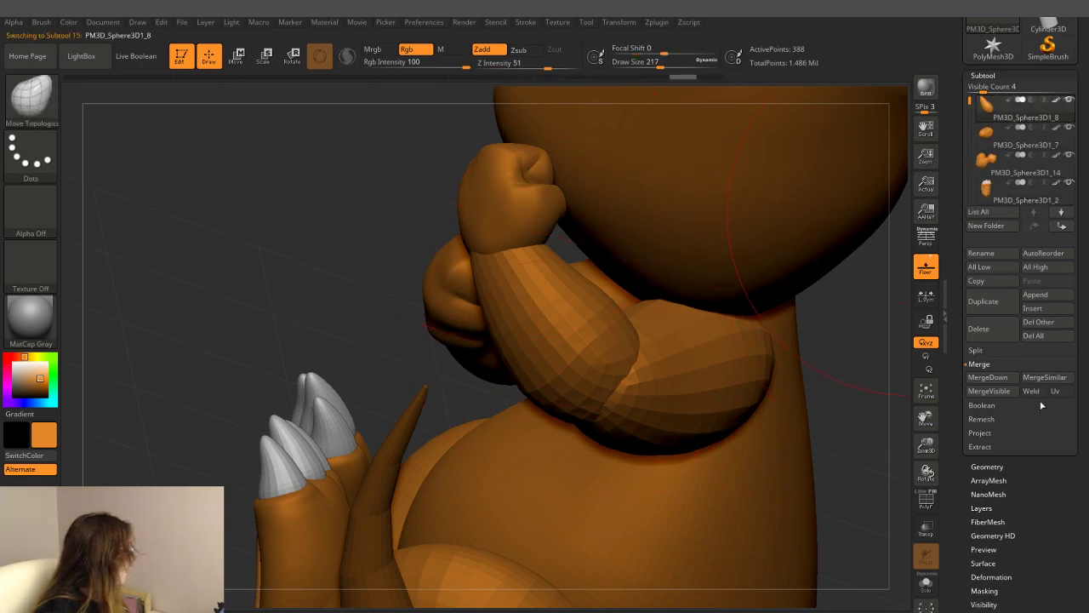
left_click(987, 377)
left_click(885, 403)
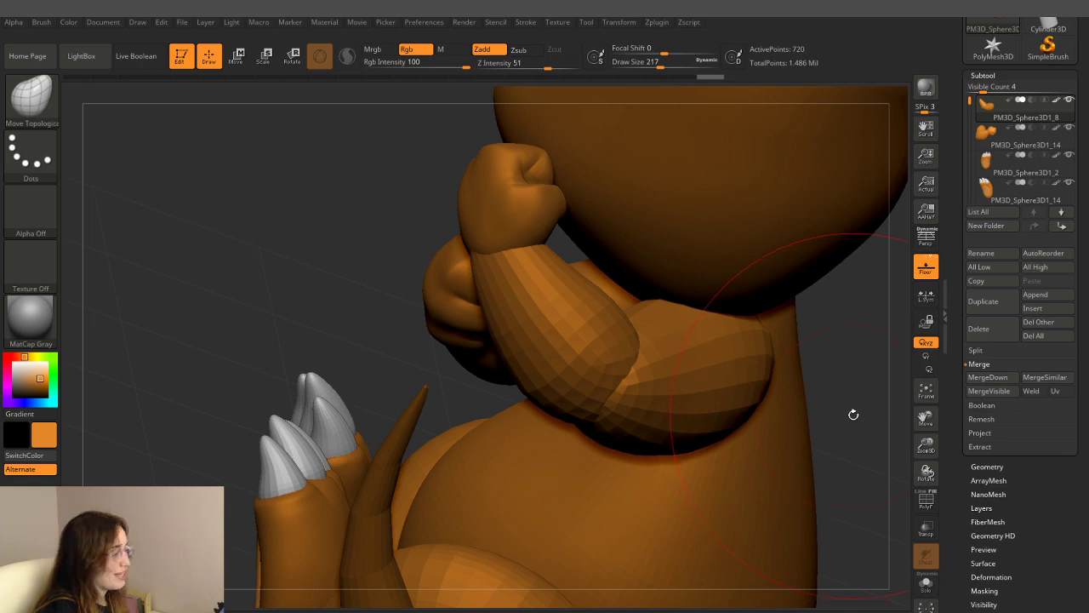
left_click_drag(853, 414, 831, 414)
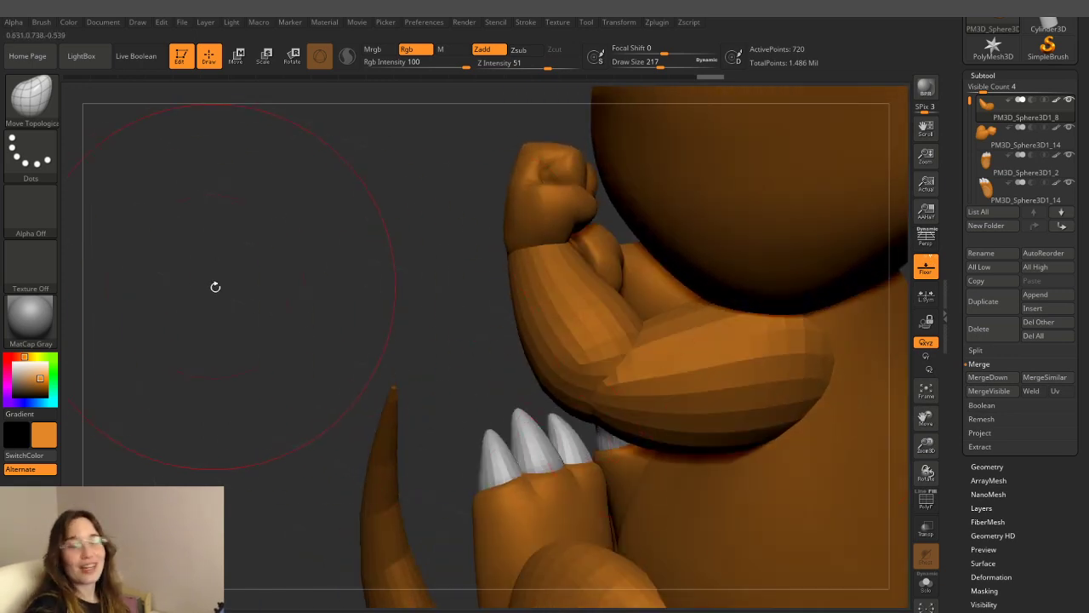
mouse_move(406, 230)
left_mouse_down()
mouse_move(413, 272)
mouse_move(369, 246)
mouse_move(326, 243)
mouse_move(324, 260)
mouse_move(342, 284)
mouse_move(372, 294)
mouse_move(394, 281)
mouse_move(357, 304)
left_mouse_up()
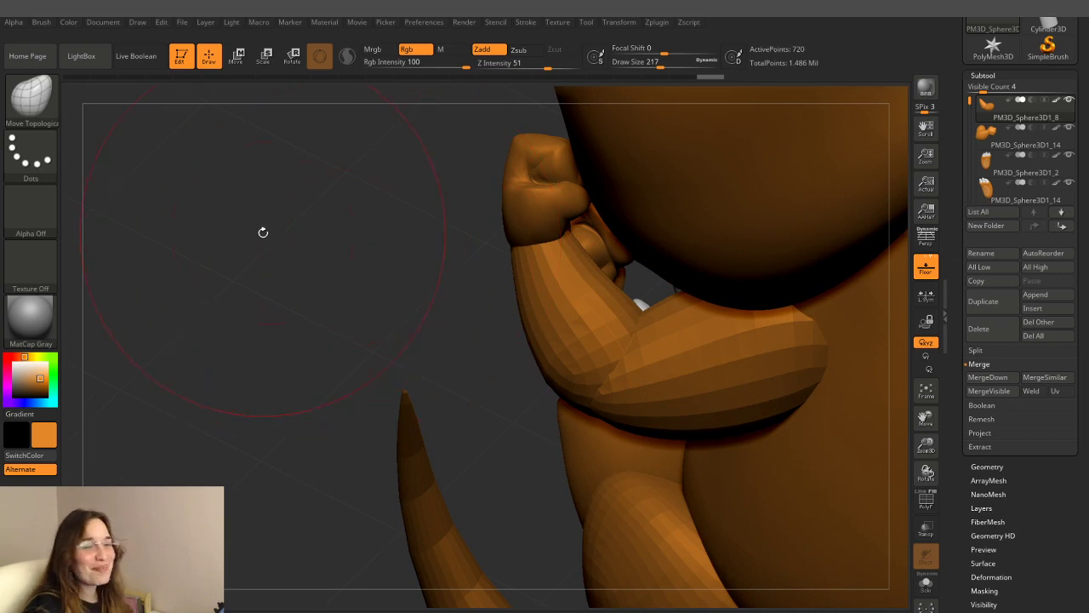
mouse_move(426, 272)
left_mouse_down()
mouse_move(414, 275)
mouse_move(430, 279)
left_mouse_up()
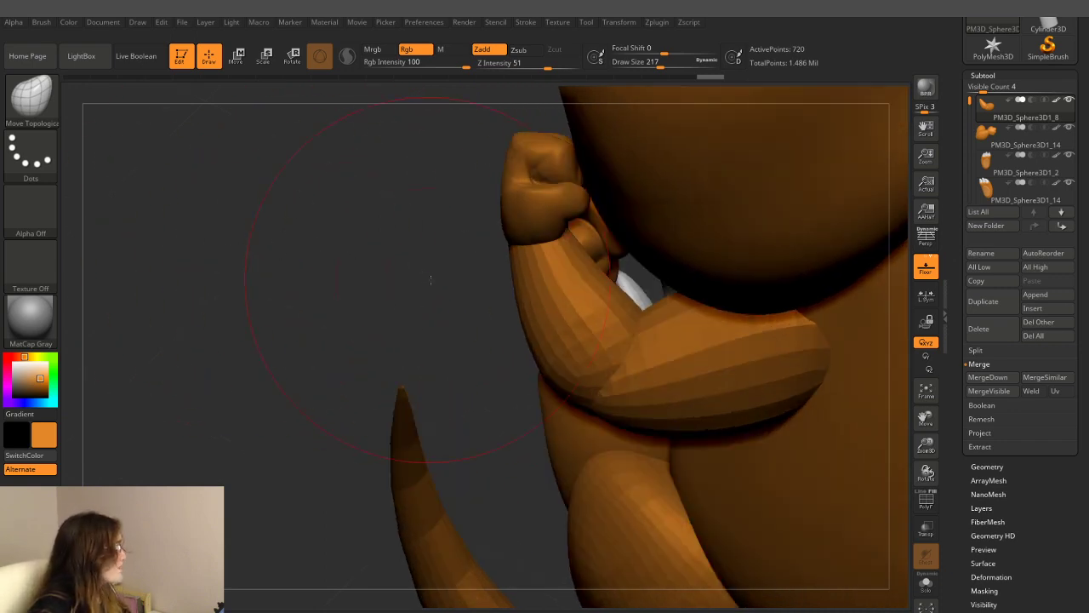
- Freeze subdivision levels and DynaMesh the merged arm at resolution 128, giving 3,354 points
left_click(987, 467)
left_click(978, 190)
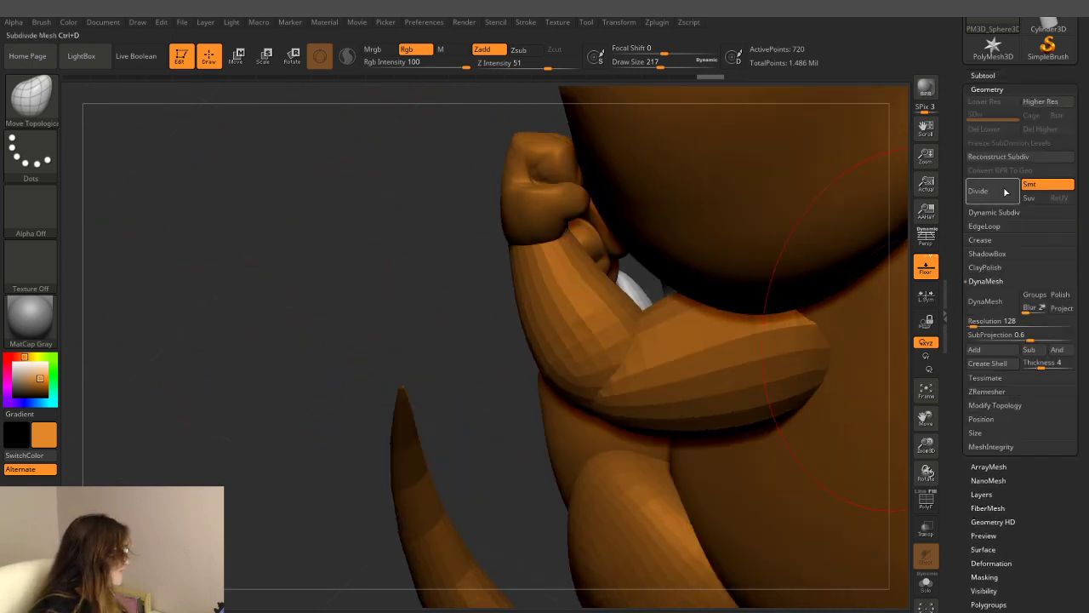
left_click_drag(328, 277, 348, 235)
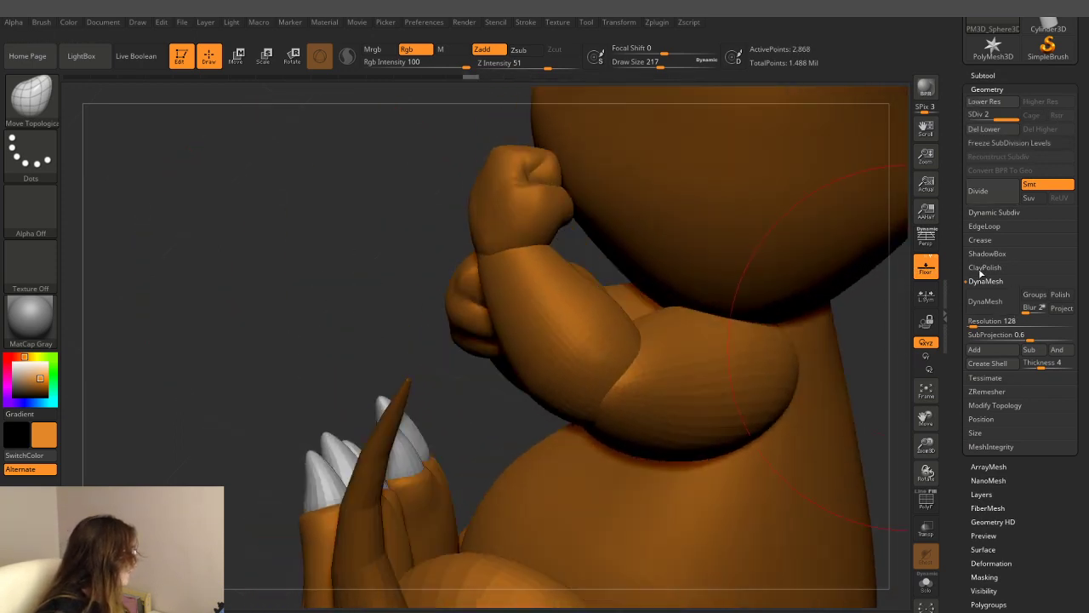
left_click(987, 301)
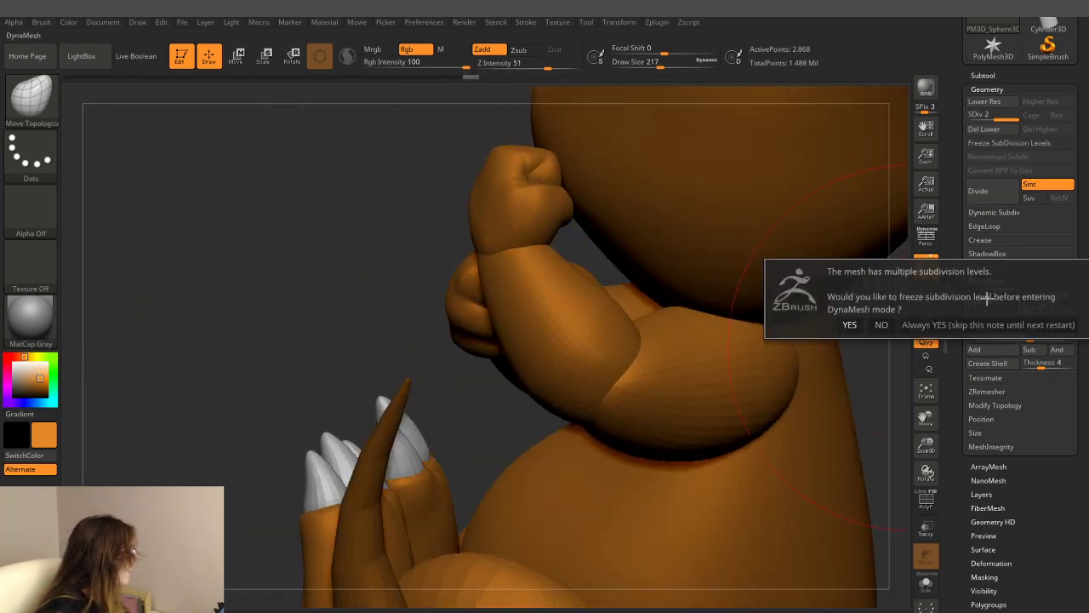
left_click(851, 325)
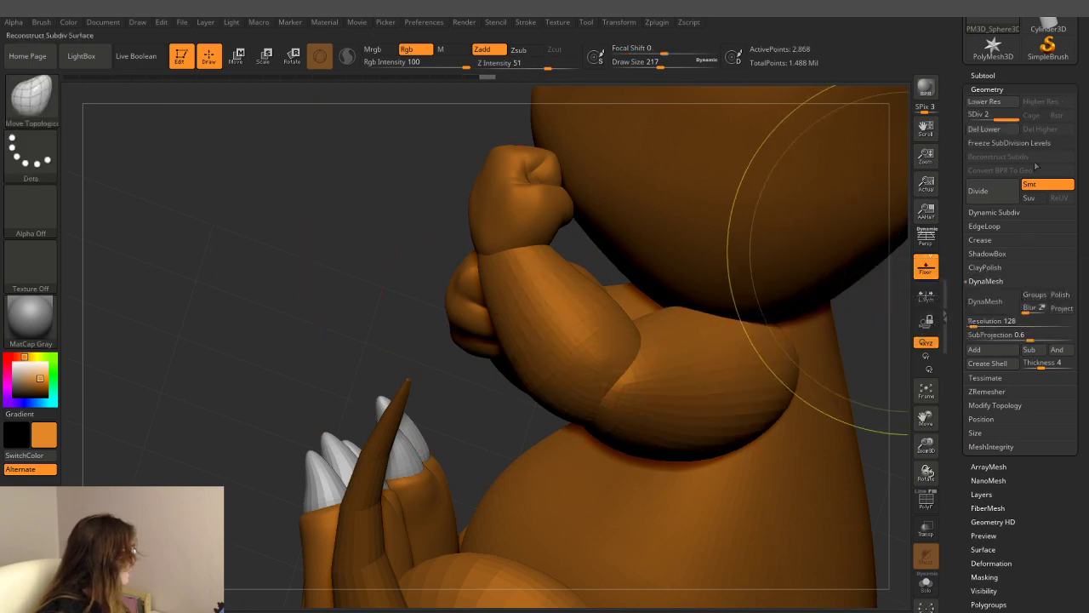
left_click(996, 142)
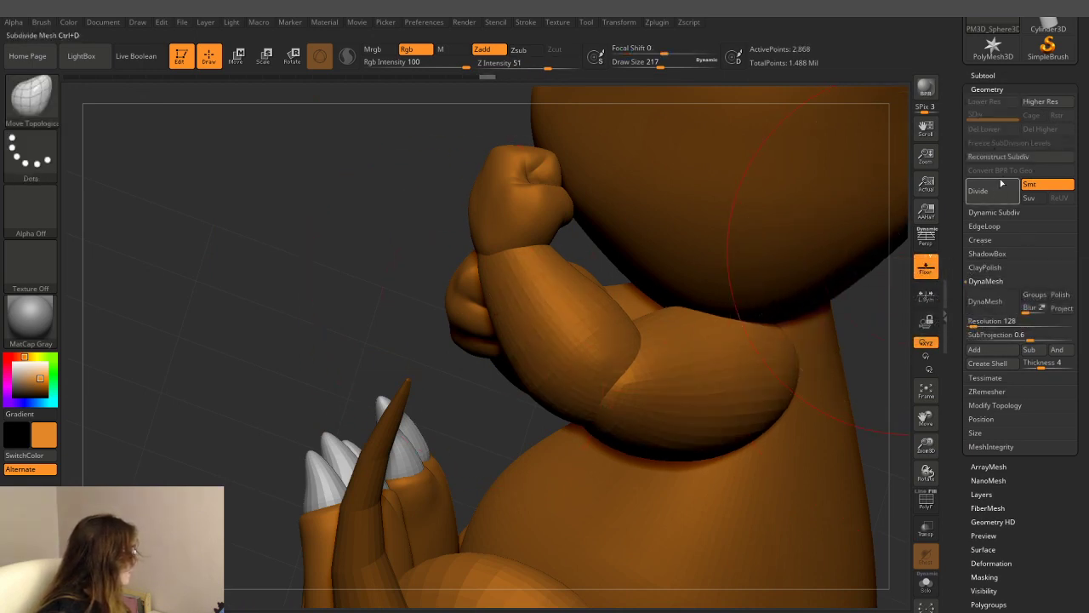
left_click(985, 301)
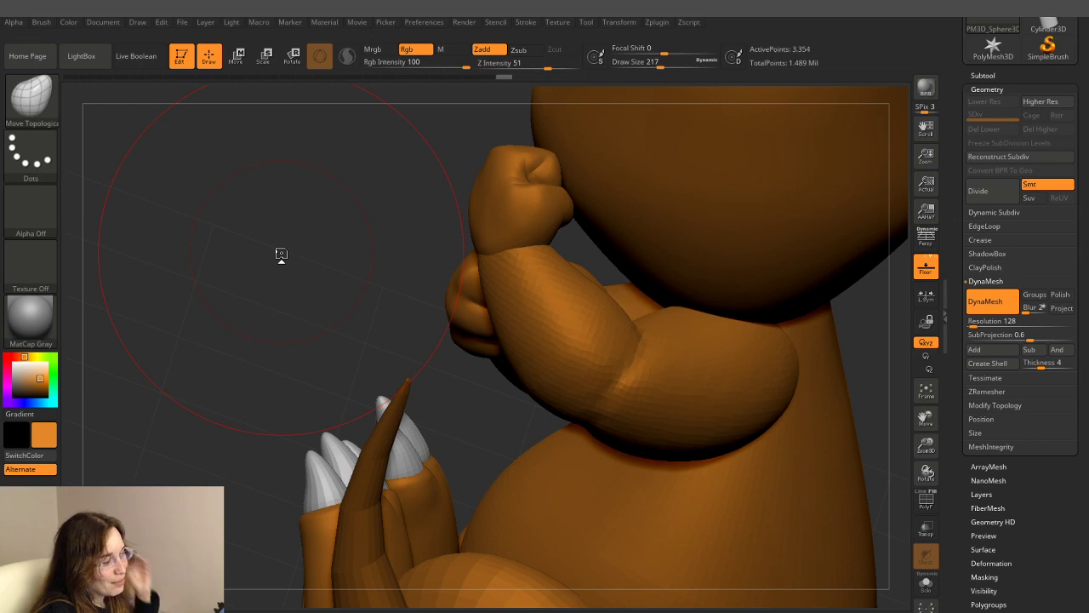
- Zoom onto the fists and lower Draw Size from 217 to 132
left_click_drag(369, 246, 467, 238)
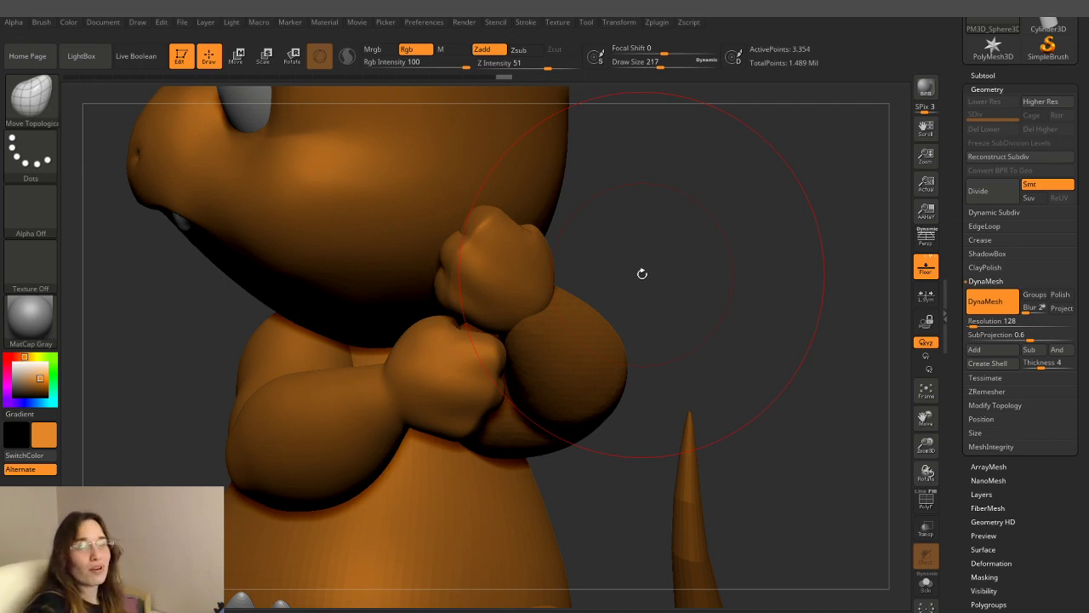
right_click_drag(676, 263, 692, 261, "ctrl")
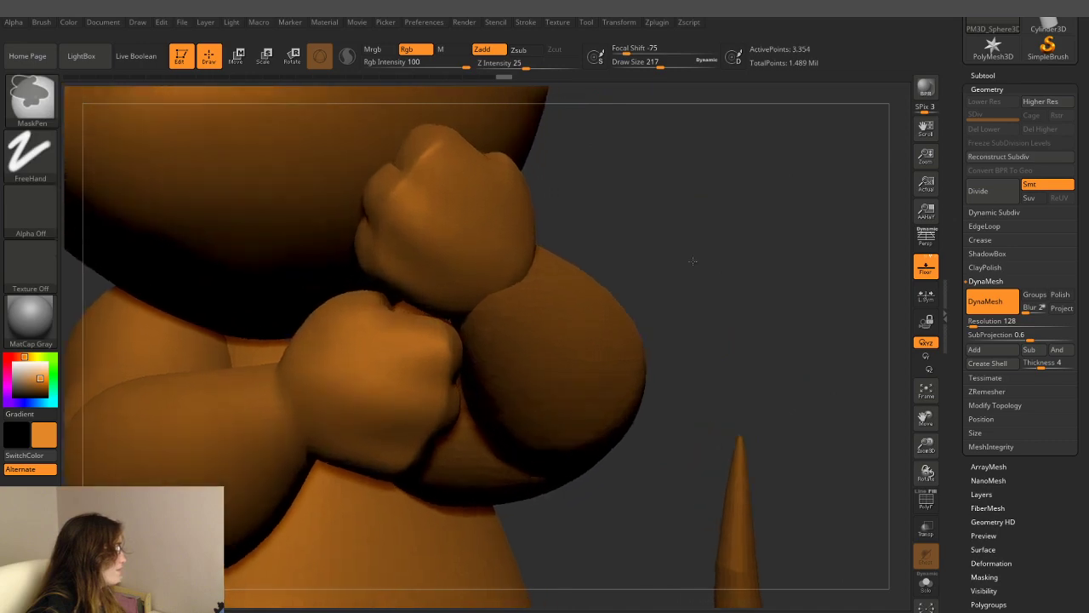
left_click_drag(670, 61, 651, 62)
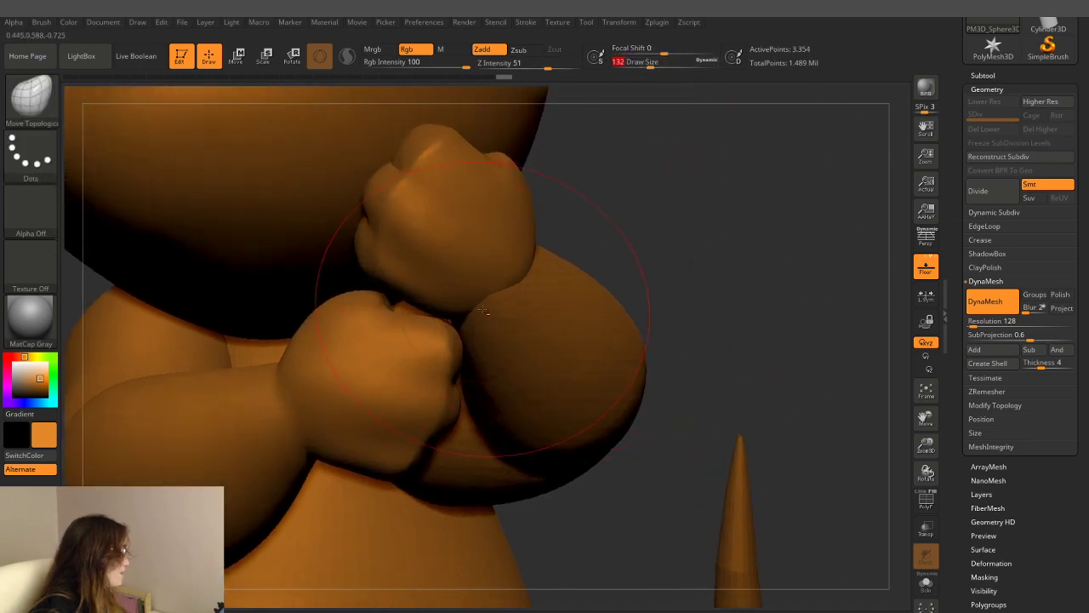
mouse_move(610, 257)
left_mouse_down()
mouse_move(677, 193)
mouse_move(435, 292)
left_mouse_up()
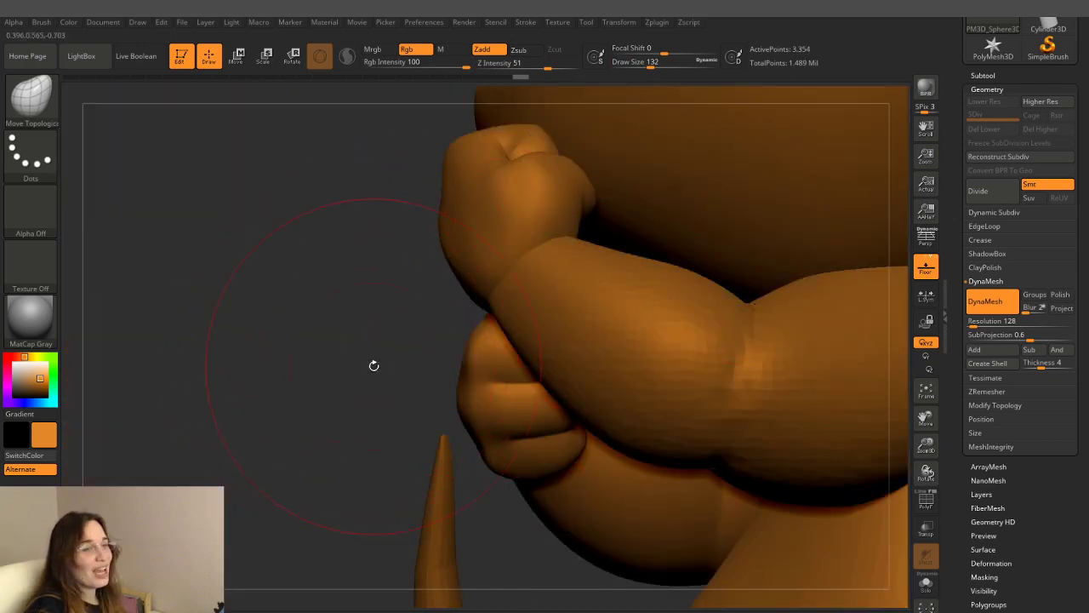
left_click_drag(357, 368, 515, 103)
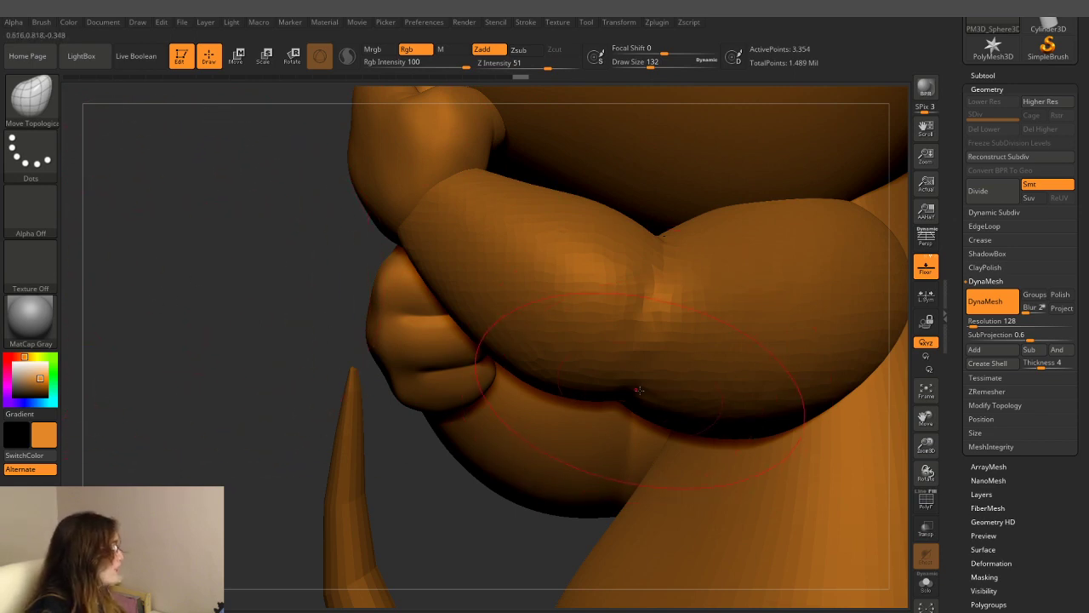
key("shift")
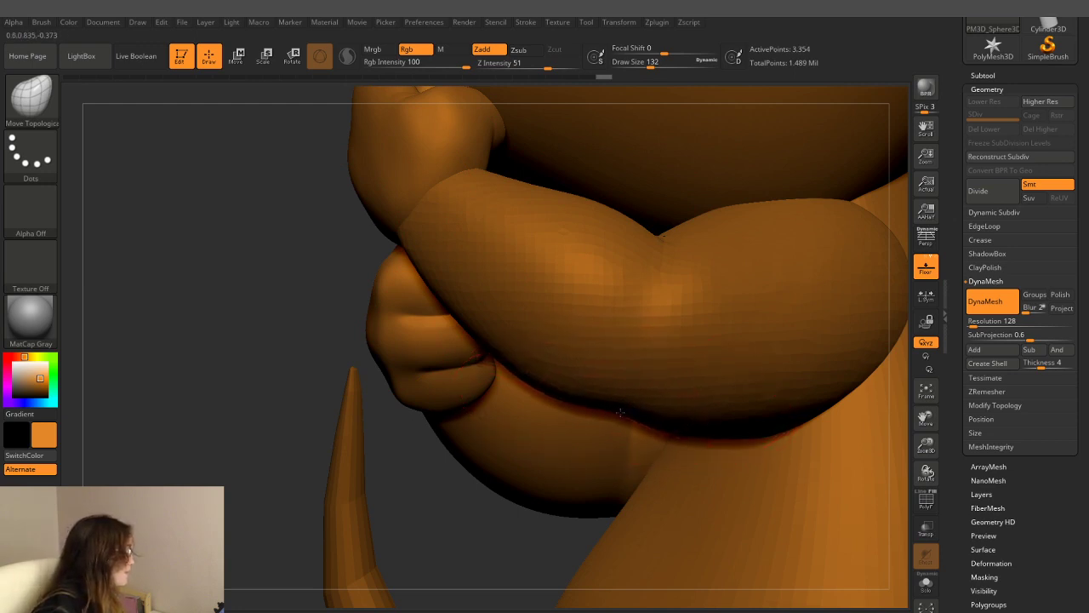
- Smooth the bumpy front of the second arm where it crosses the belly
key("shift")
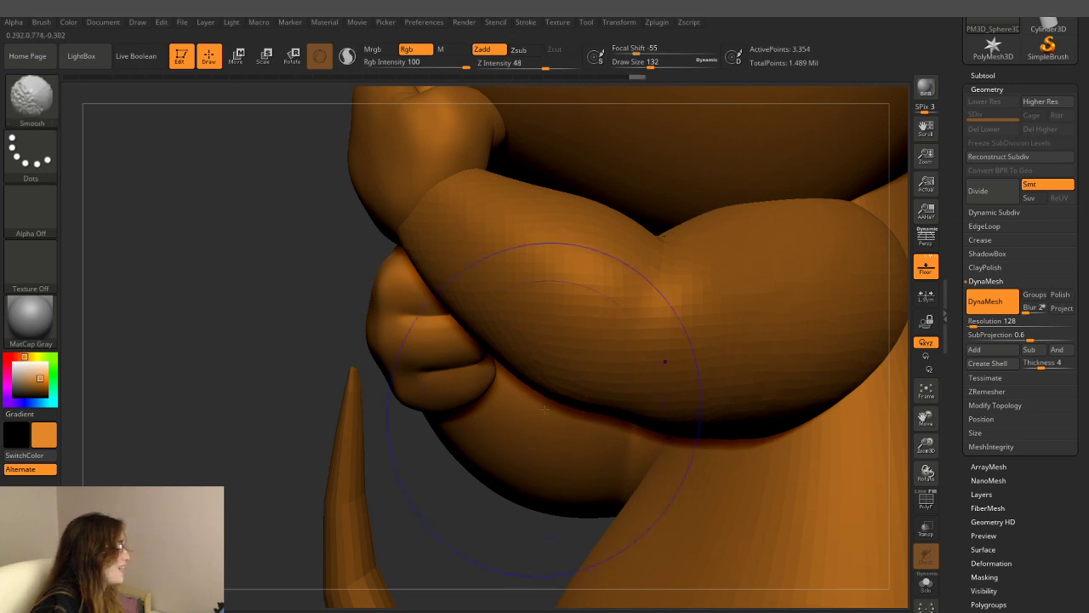
left_click_drag(544, 410, 557, 389, "shift")
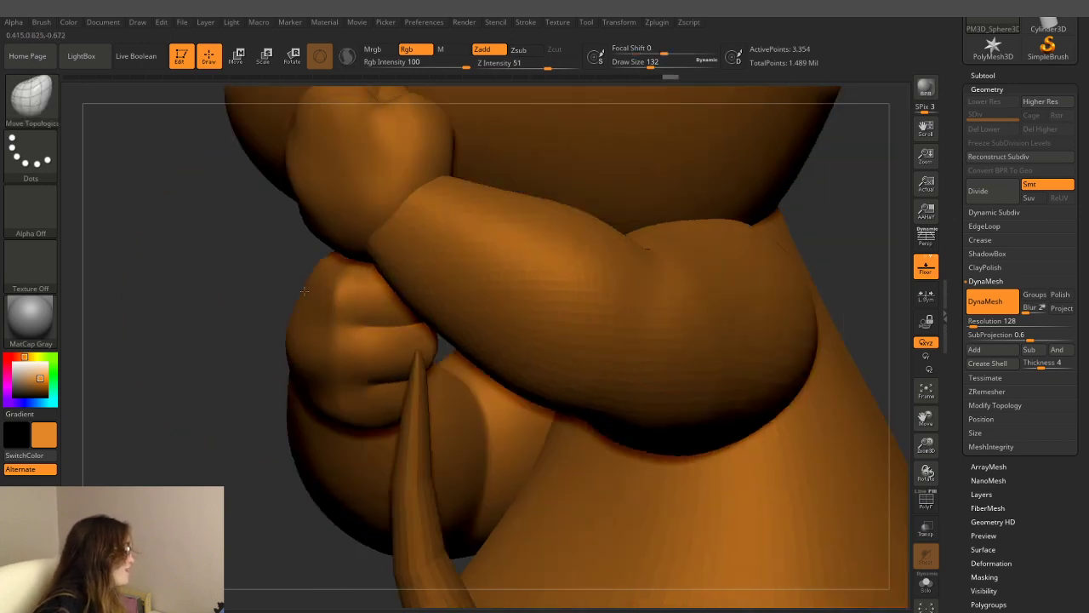
left_click_drag(311, 304, 313, 300)
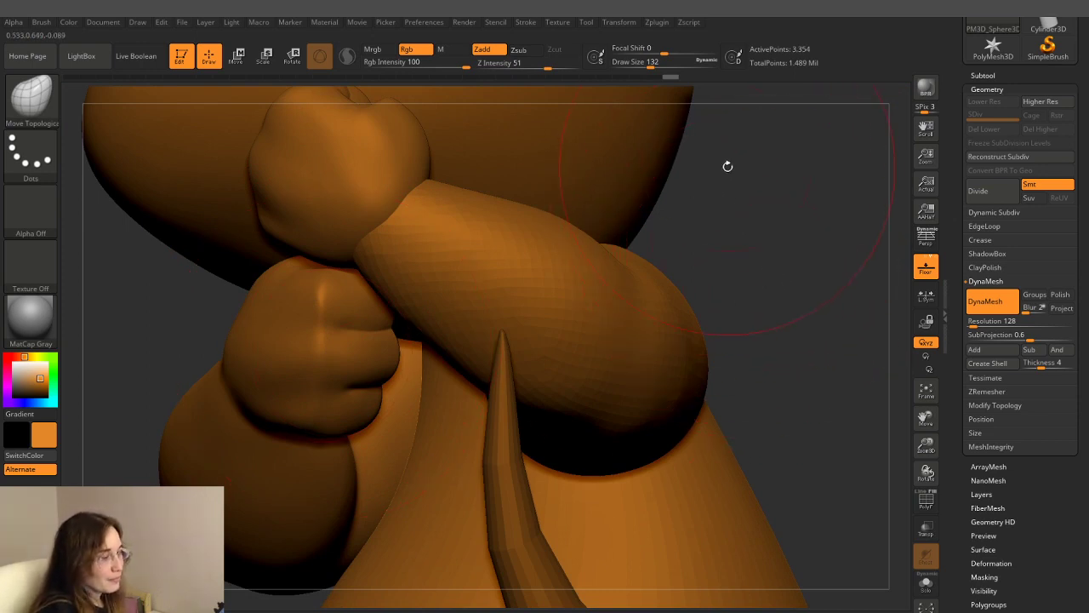
left_click_drag(727, 166, 737, 174)
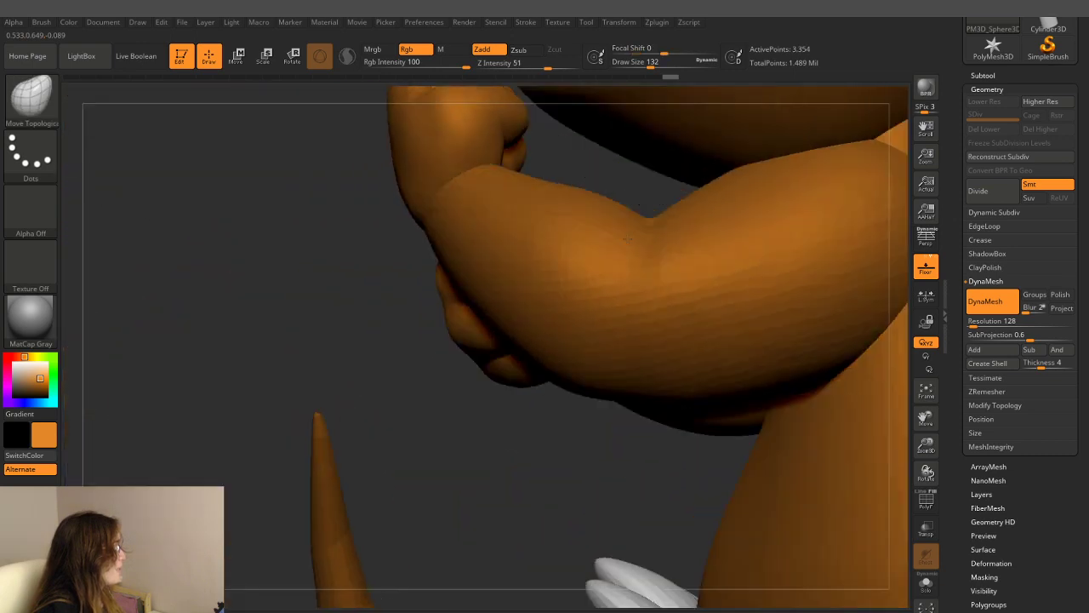
left_click_drag(694, 215, 624, 415)
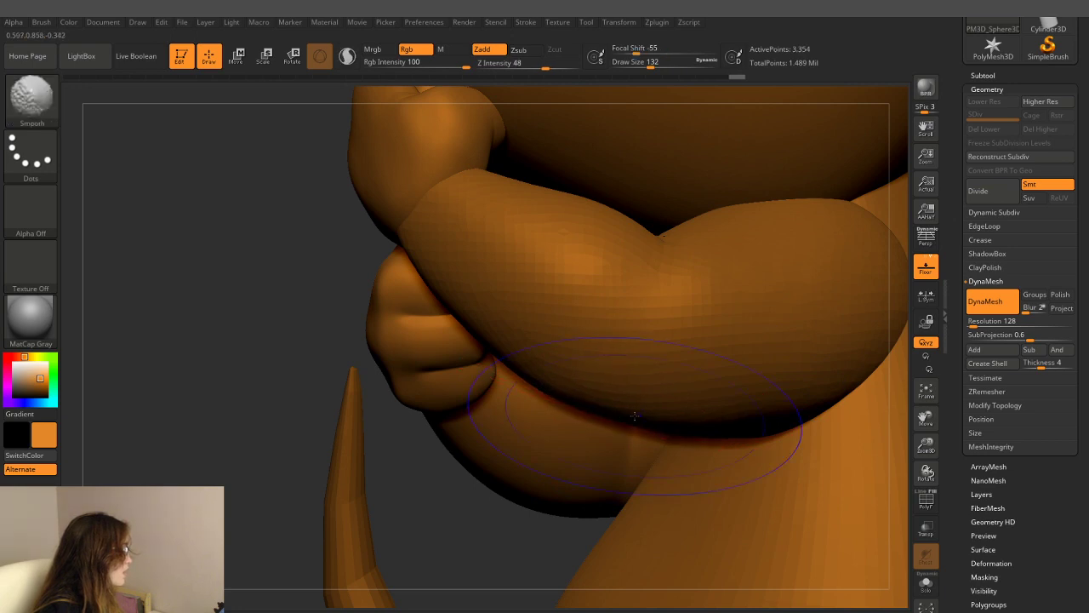
mouse_move(264, 294)
left_mouse_down()
mouse_move(231, 322)
mouse_move(271, 311)
mouse_move(279, 281)
mouse_move(255, 285)
left_mouse_up()
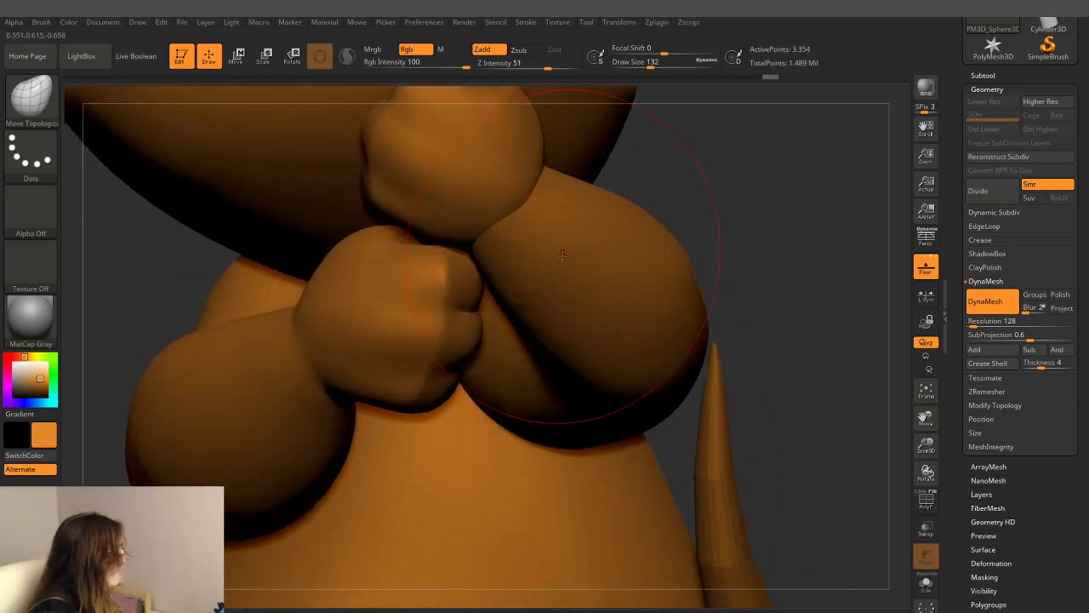
- Smooth the arm's outer curve, then inspect the arm against the body from several angles
key("shift")
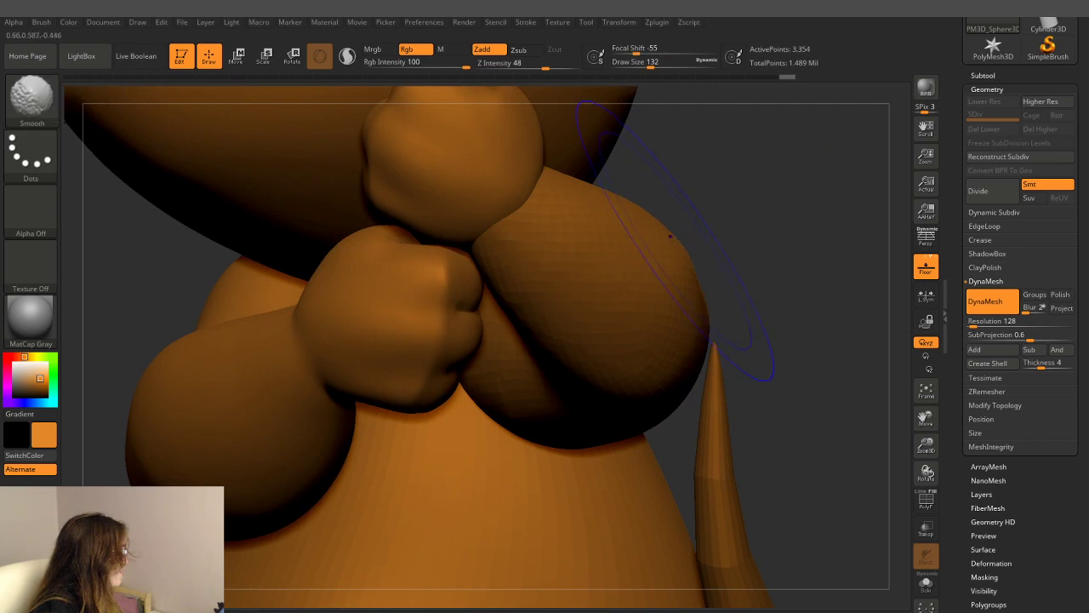
left_click_drag(751, 161, 676, 231)
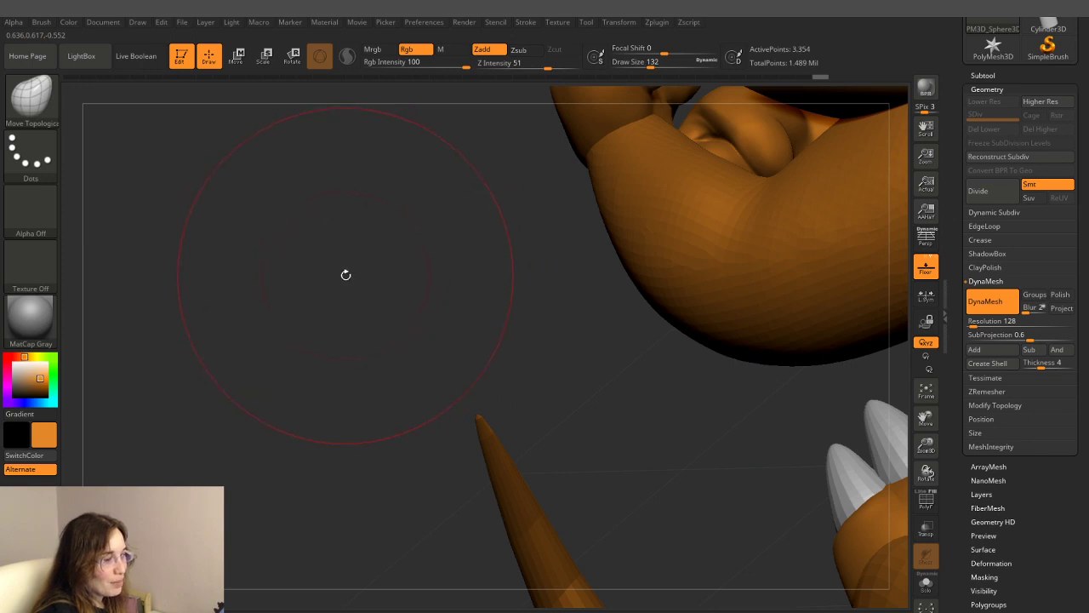
key("ctrl")
left_click_drag(345, 274, 342, 270)
left_click_drag(346, 257, 403, 213)
mouse_move(735, 208)
left_mouse_down()
mouse_move(817, 180)
mouse_move(724, 233)
mouse_move(438, 353)
left_mouse_up()
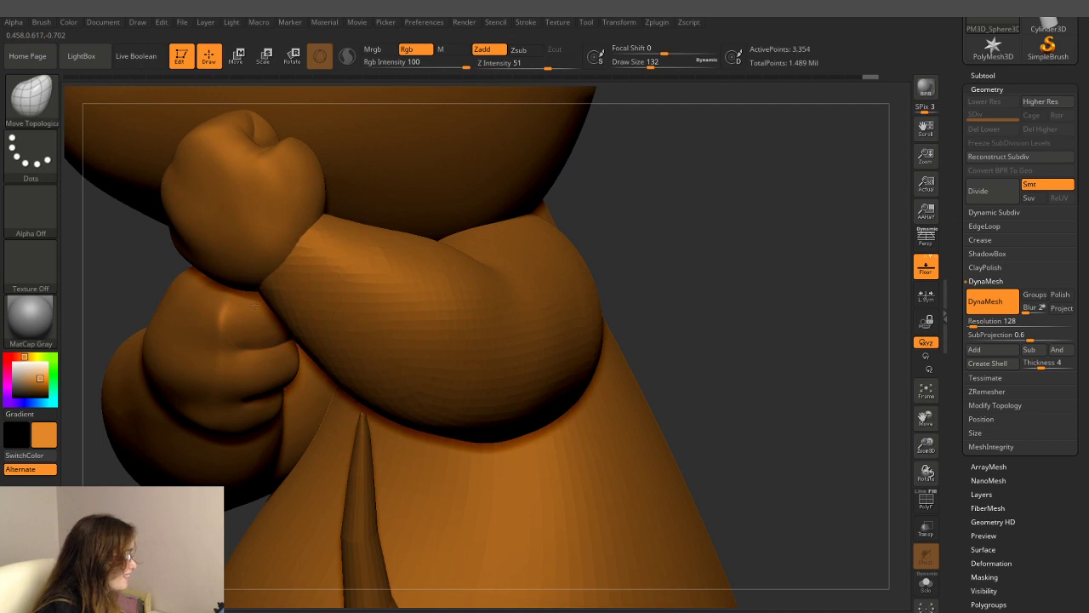
mouse_move(788, 241)
left_mouse_down()
mouse_move(744, 251)
mouse_move(771, 224)
left_mouse_up()
left_click_drag(637, 233, 596, 247)
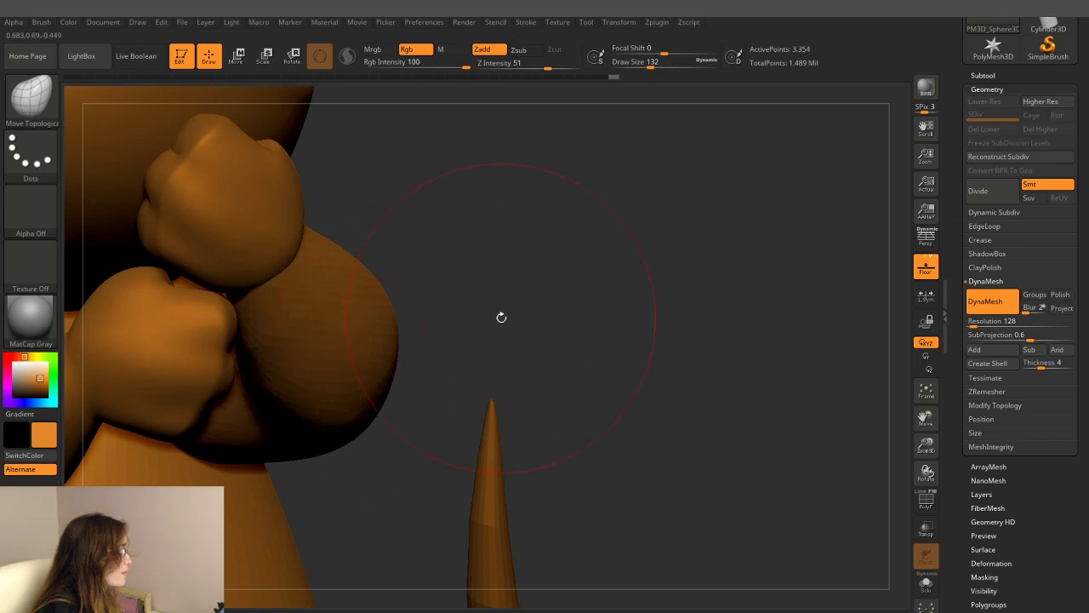
mouse_move(501, 317)
left_mouse_down()
mouse_move(429, 353)
mouse_move(293, 334)
left_mouse_up()
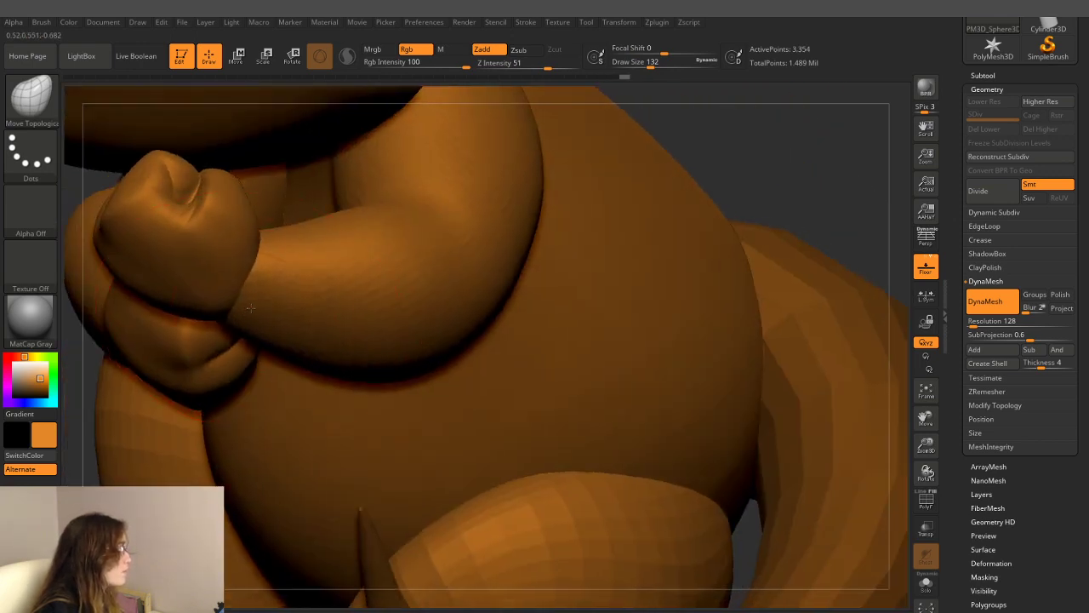
mouse_move(728, 166)
left_mouse_down()
mouse_move(648, 249)
mouse_move(499, 280)
mouse_move(498, 297)
mouse_move(283, 325)
left_mouse_up()
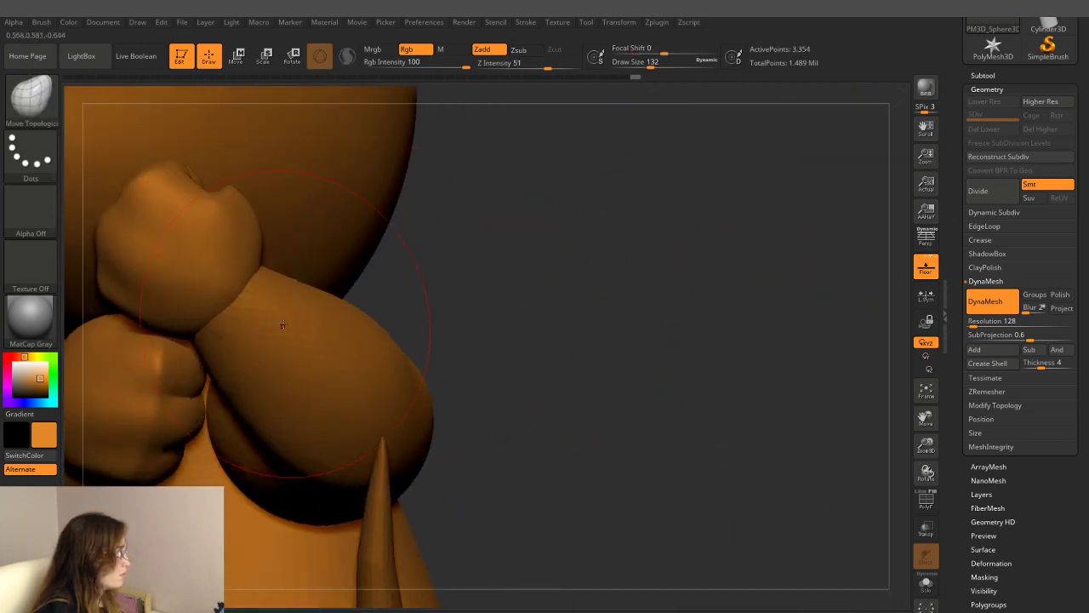
- Make the rest of the dragon see-through, shrink the brush, and zoom in on the arm, fist and spike
left_click(926, 528)
mouse_move(807, 462)
left_mouse_down()
mouse_move(787, 318)
mouse_move(754, 312)
left_mouse_up()
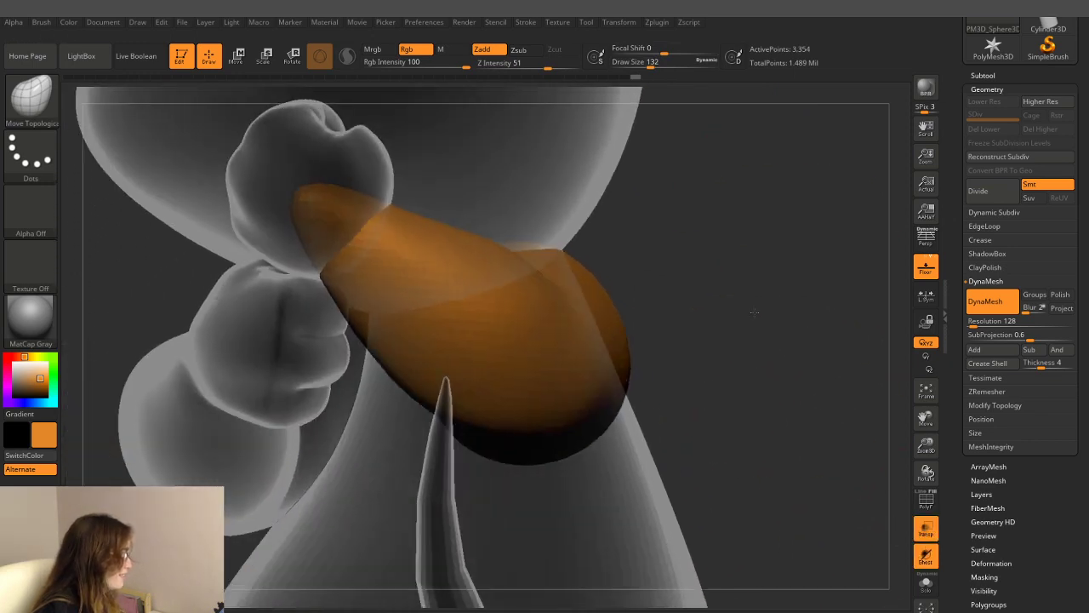
key("bracketleft")
key("bracketleft")
key("bracketleft")
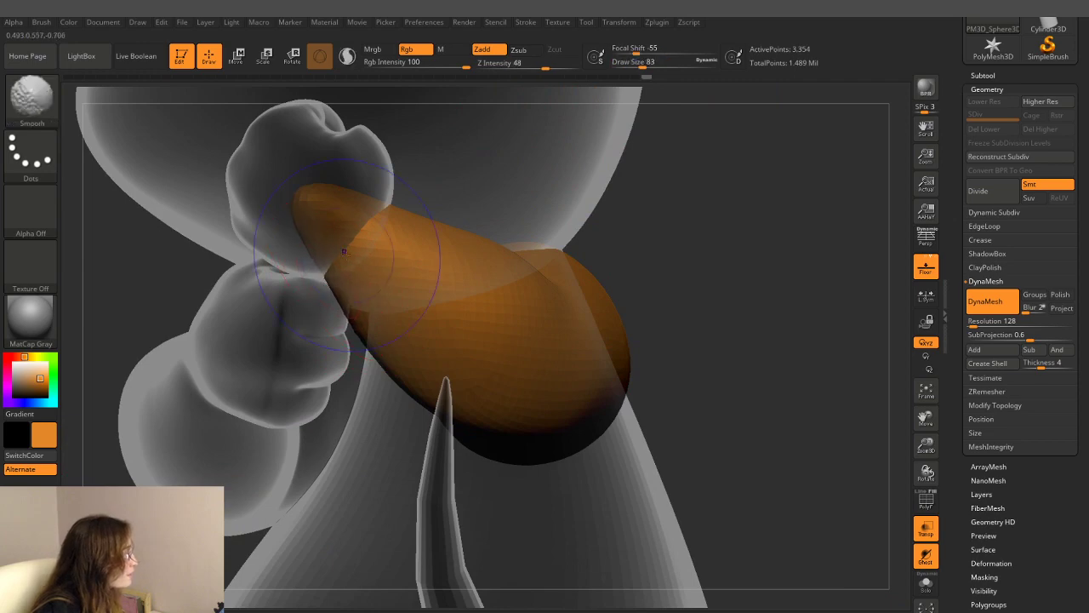
left_click_drag(688, 207, 714, 160)
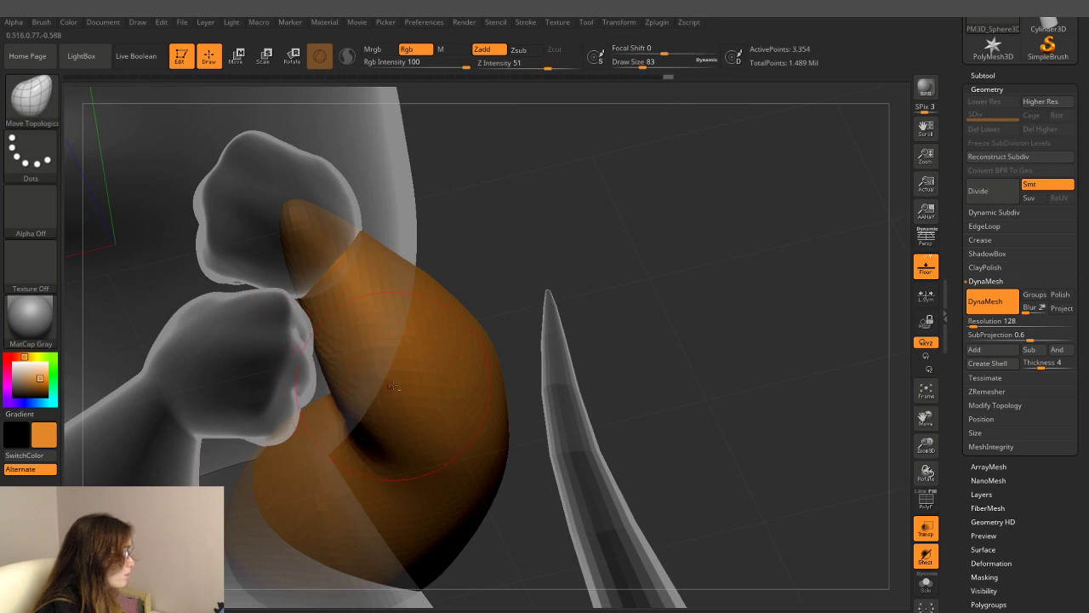
mouse_move(391, 386)
left_mouse_down()
mouse_move(725, 264)
mouse_move(678, 310)
mouse_move(656, 255)
left_mouse_up()
- Set the brush size to 124, orbit around the arm, and show it alone with Solo
left_click_drag(643, 63, 649, 64)
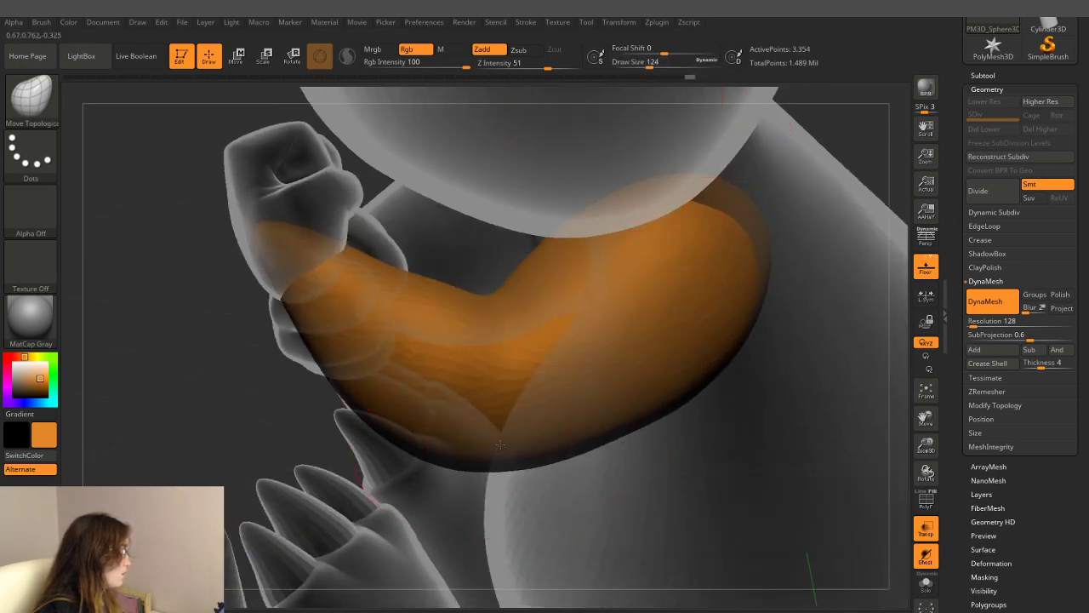
left_click_drag(283, 424, 462, 395)
left_click_drag(662, 299, 510, 375)
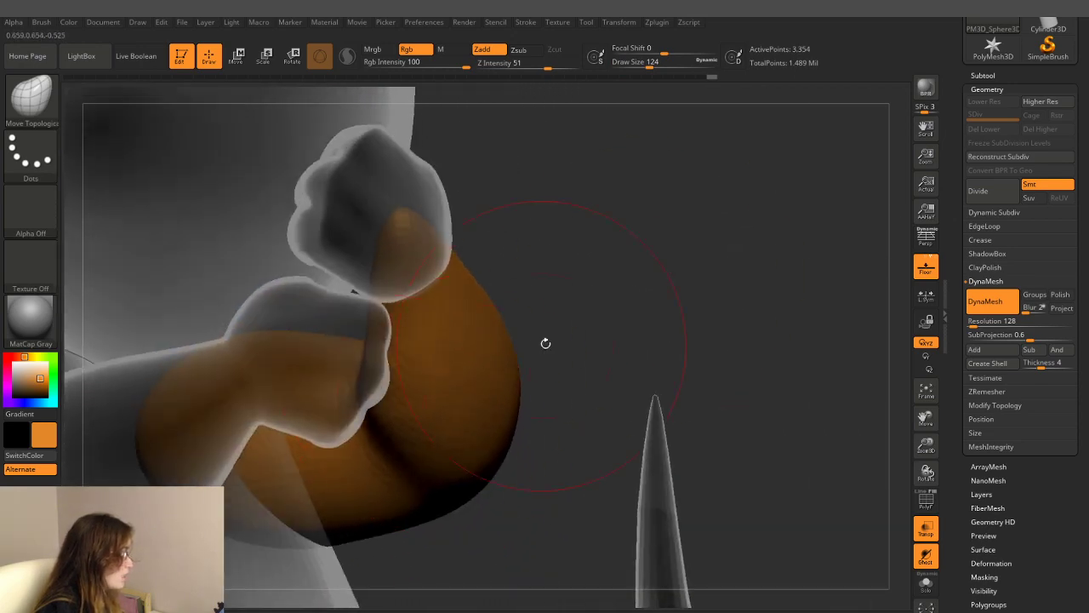
mouse_move(545, 343)
left_mouse_down()
mouse_move(773, 267)
mouse_move(730, 271)
left_mouse_up()
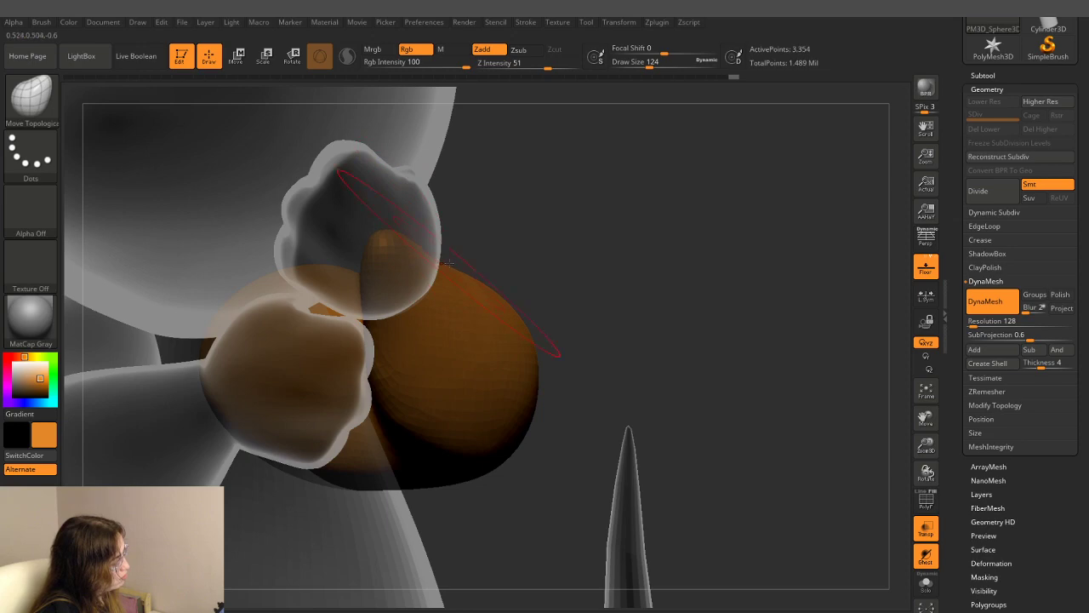
mouse_move(497, 295)
left_mouse_down()
mouse_move(627, 309)
mouse_move(577, 316)
mouse_move(255, 246)
mouse_move(226, 369)
left_mouse_up()
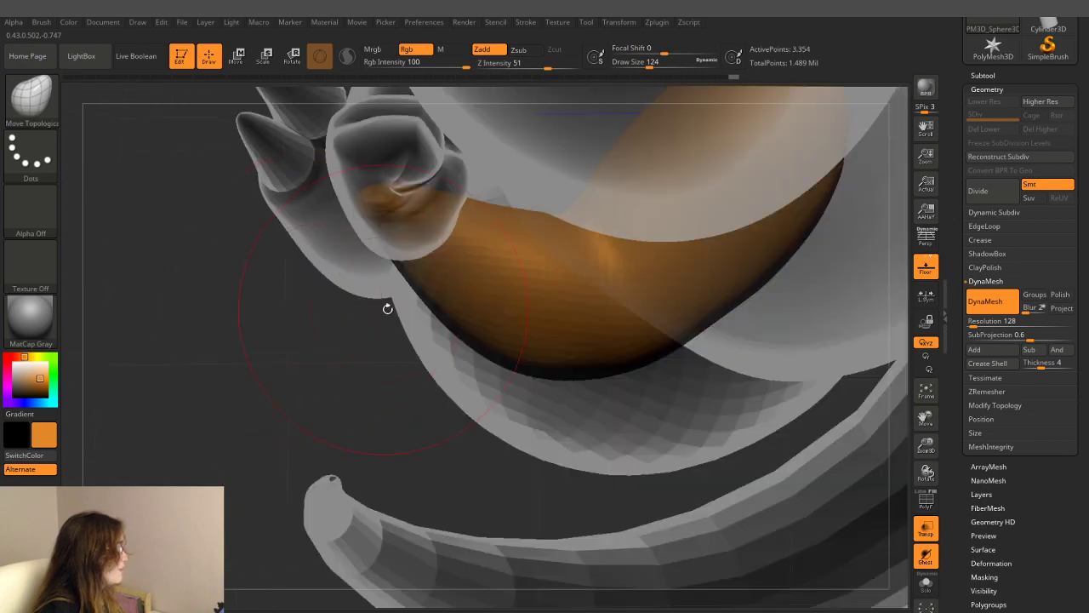
left_click(927, 586)
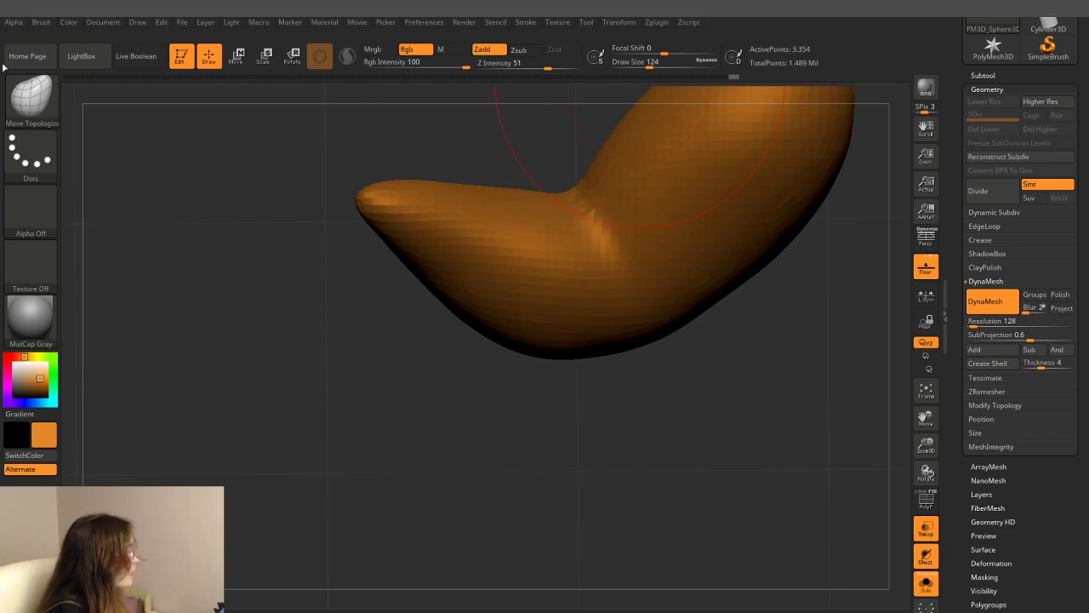
- Reduce the Draw Size to 62
left_click(161, 23)
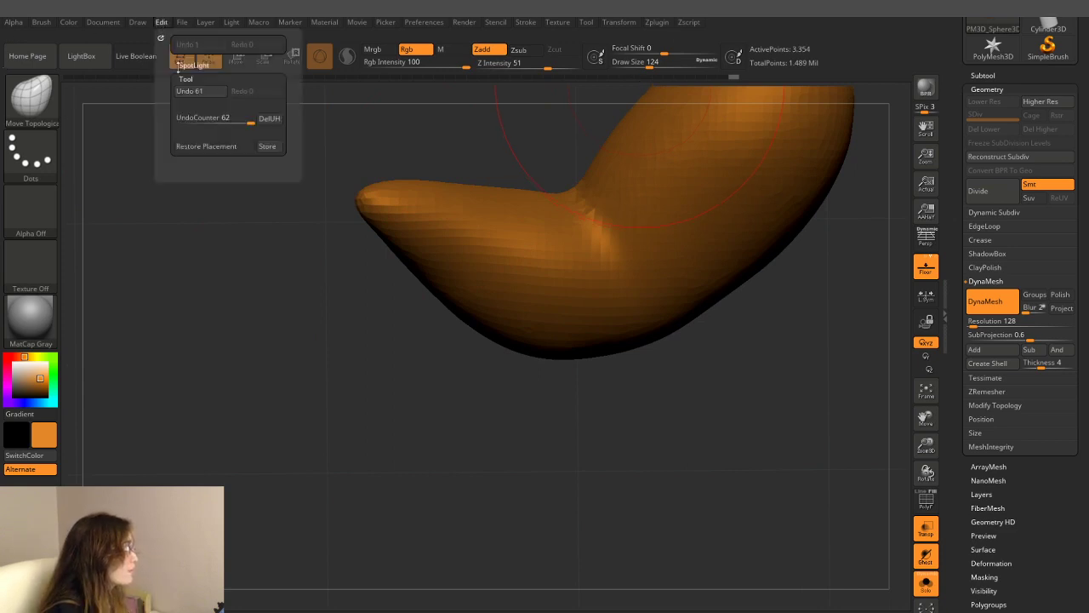
left_click_drag(426, 141, 430, 213)
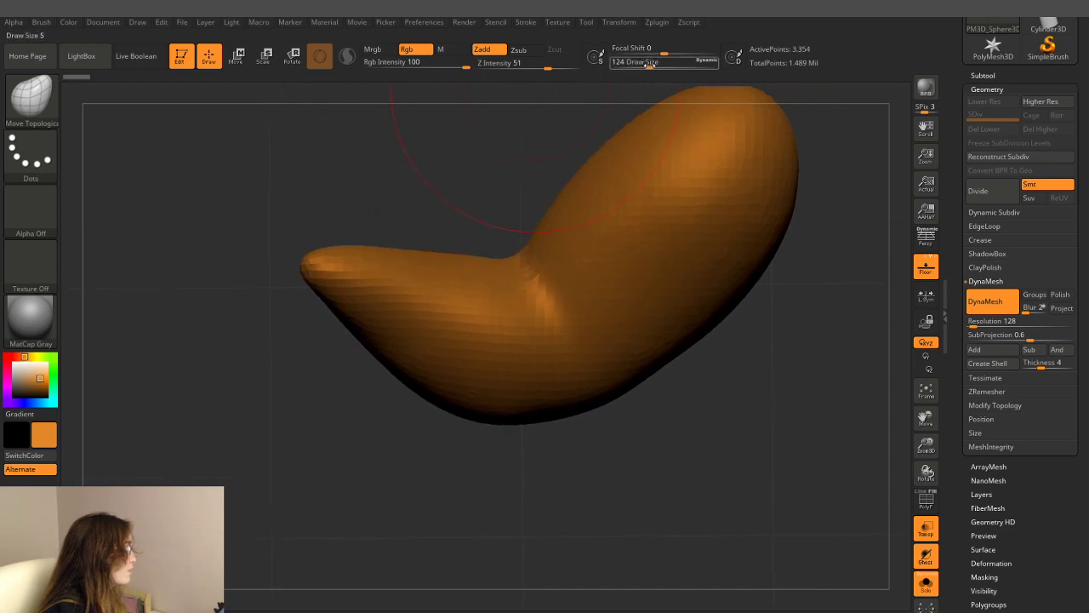
left_click_drag(647, 65, 639, 65)
left_click_drag(431, 165, 454, 236)
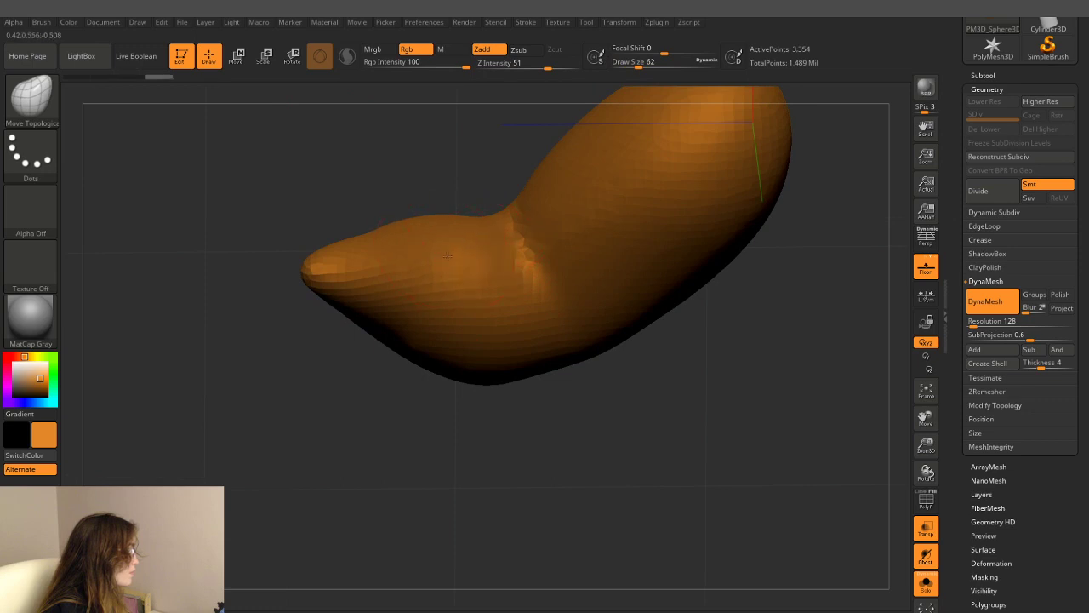
- Orbit around the bent arm piece and turn its DynaMesh off
left_click_drag(391, 164, 469, 258)
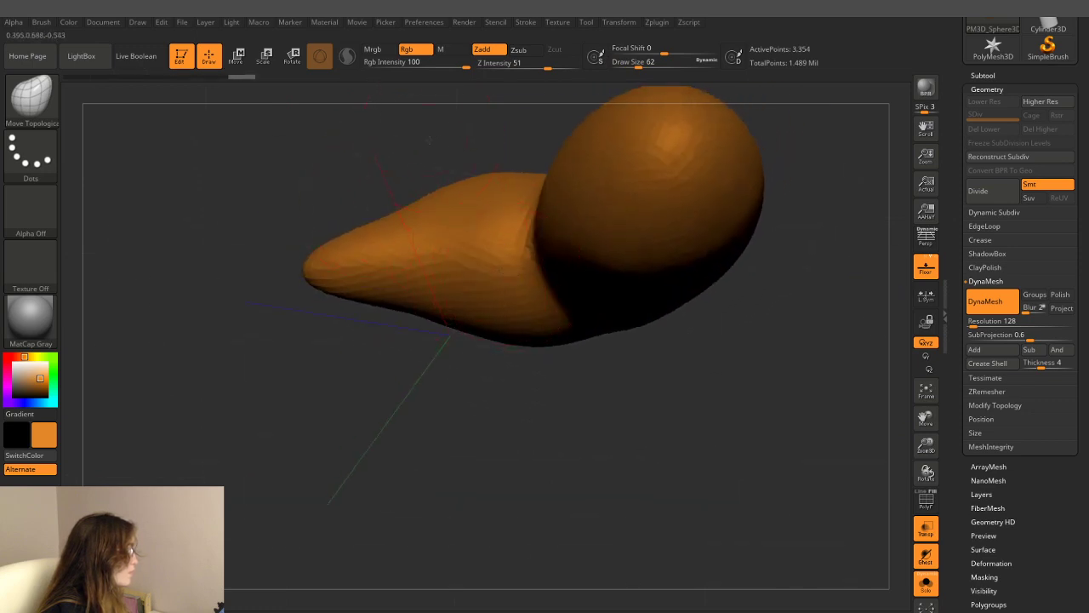
left_click_drag(429, 140, 470, 191)
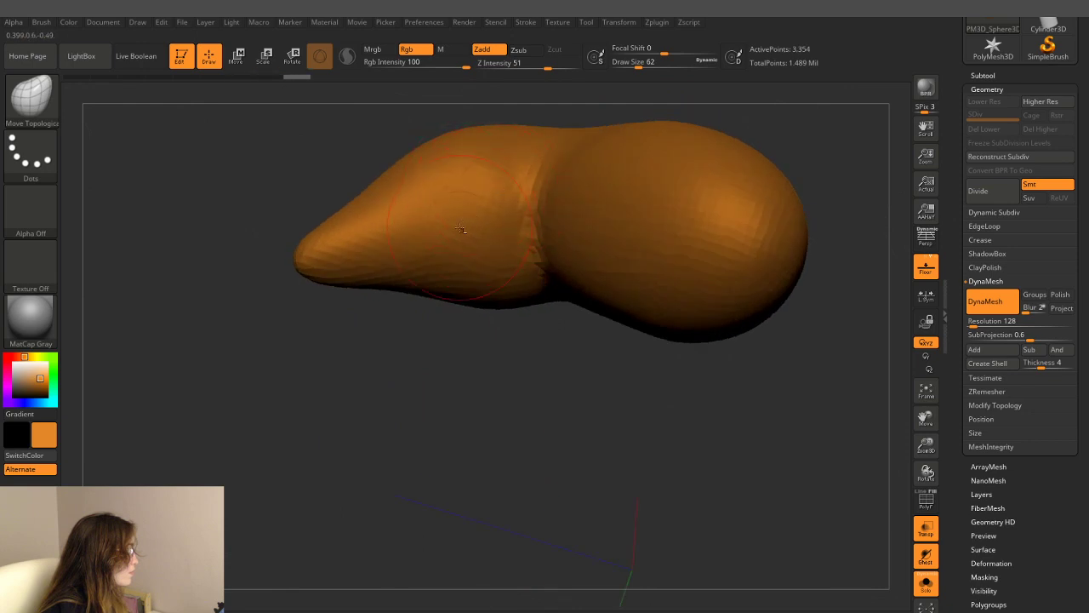
mouse_move(407, 337)
left_mouse_down()
mouse_move(443, 252)
mouse_move(418, 158)
left_mouse_up()
mouse_move(406, 232)
left_mouse_down()
mouse_move(426, 95)
mouse_move(396, 121)
left_mouse_up()
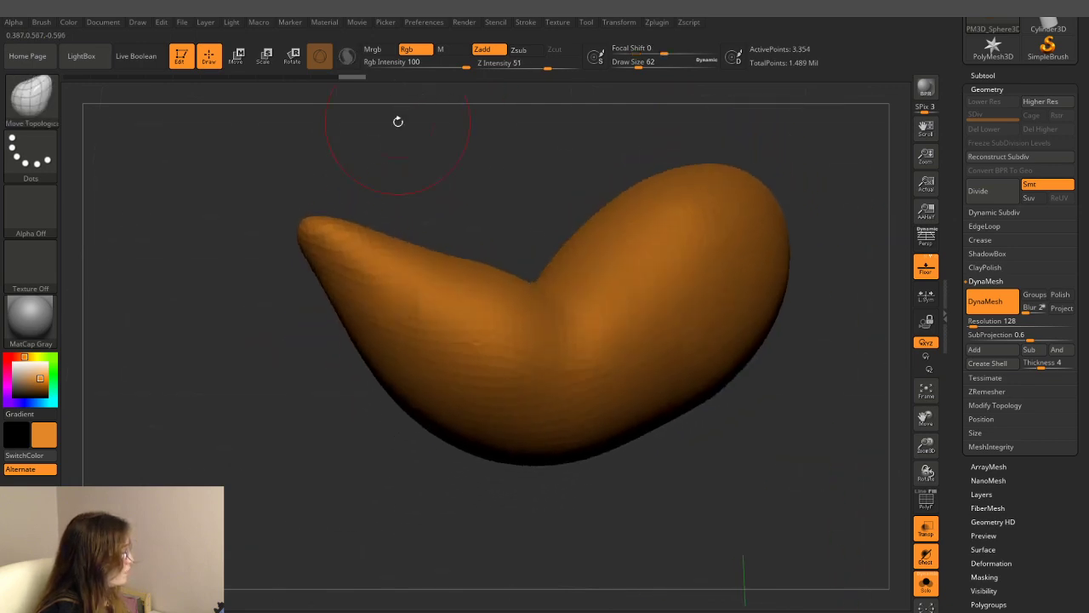
mouse_move(474, 212)
left_mouse_down()
mouse_move(420, 181)
mouse_move(250, 324)
mouse_move(302, 218)
mouse_move(822, 253)
mouse_move(884, 280)
left_mouse_up()
left_click(1007, 301)
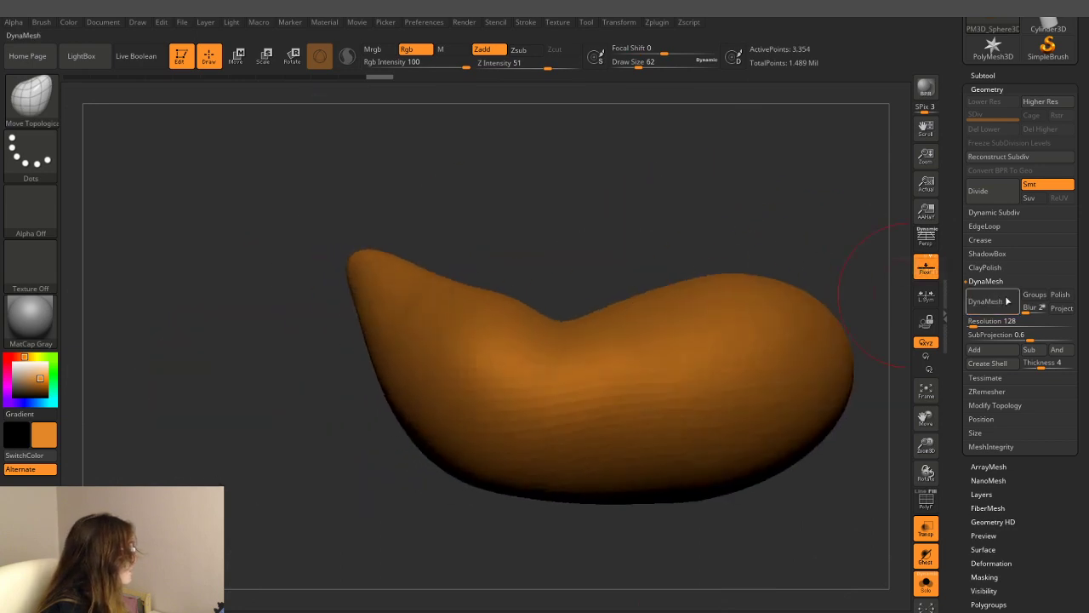
- Run ZRemesher on the arm with Half enabled and check the new topology
left_click(986, 390)
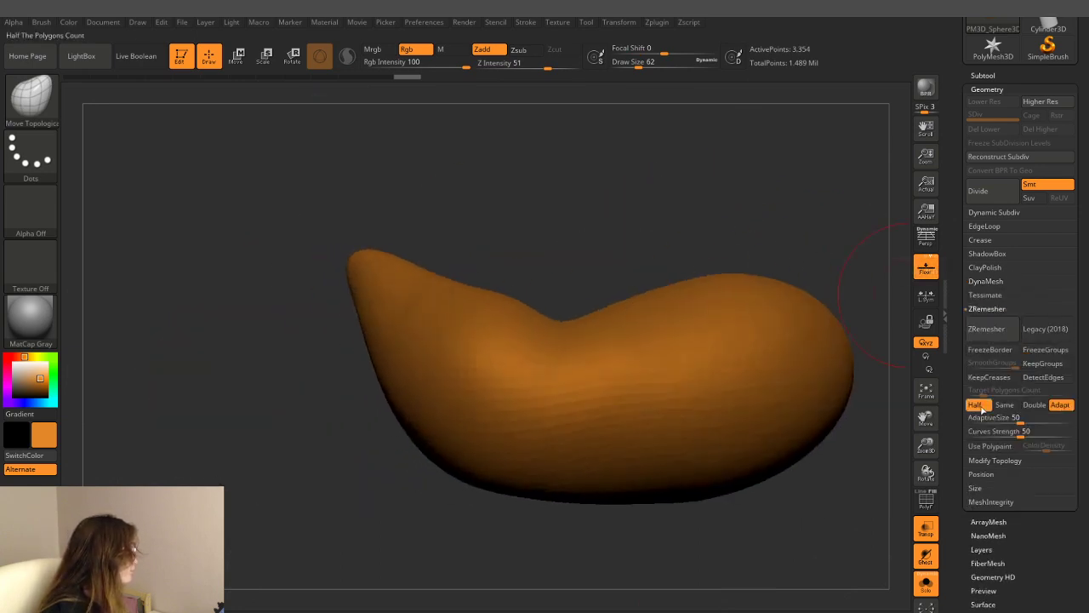
left_click(985, 328)
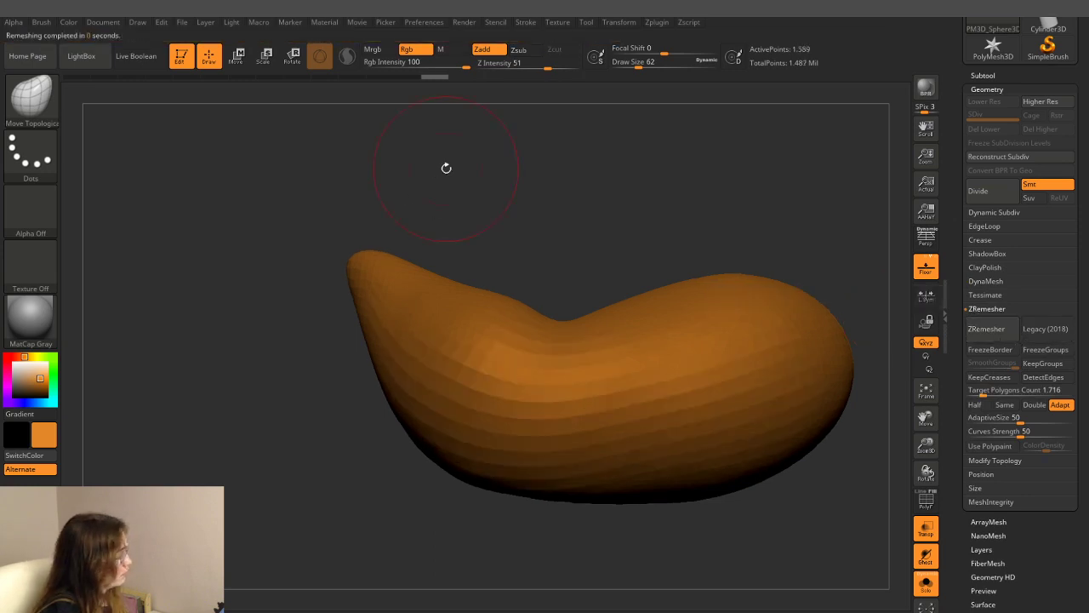
mouse_move(445, 167)
left_mouse_down()
mouse_move(503, 161)
mouse_move(505, 182)
mouse_move(500, 133)
left_mouse_up()
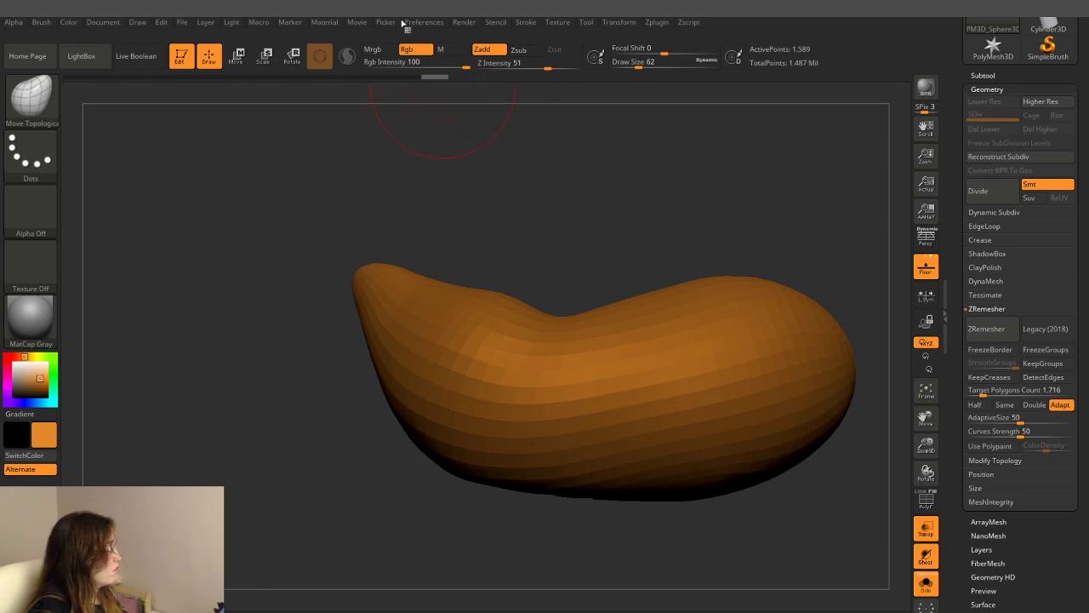
- Enlarge the brush and run ZRemesher again, bringing the arm to 1,503 points
left_click_drag(638, 67, 645, 66)
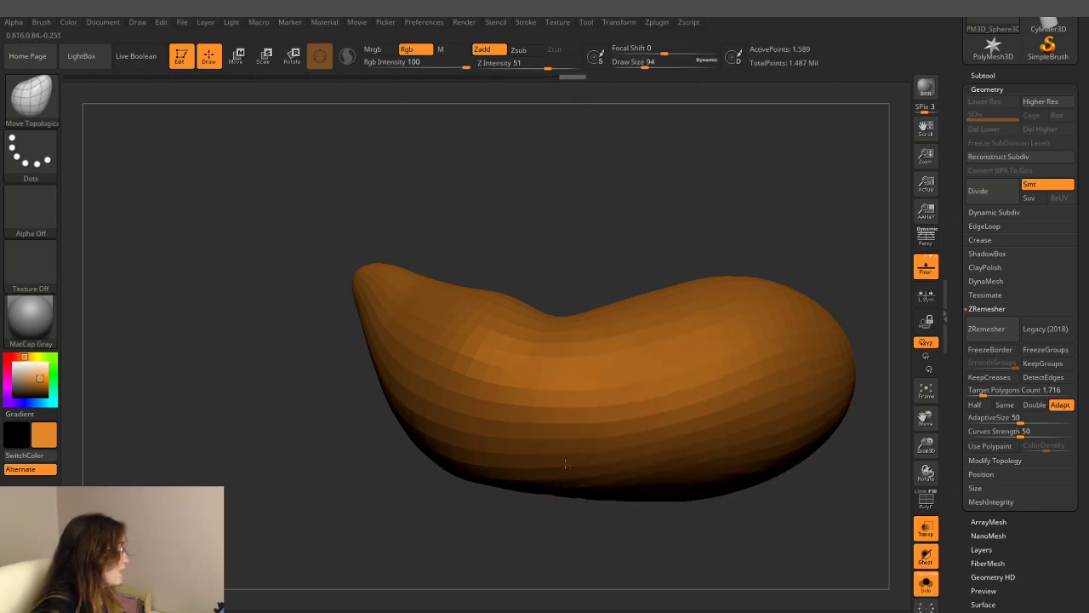
left_click_drag(618, 509, 693, 466)
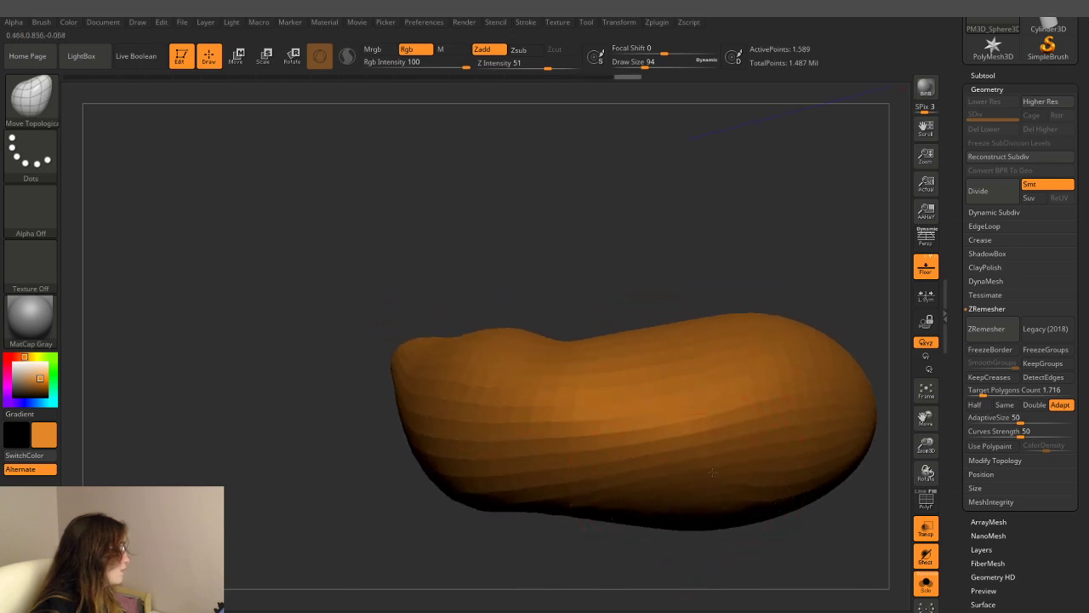
mouse_move(773, 284)
left_mouse_down()
mouse_move(768, 306)
mouse_move(713, 223)
mouse_move(692, 244)
left_mouse_up()
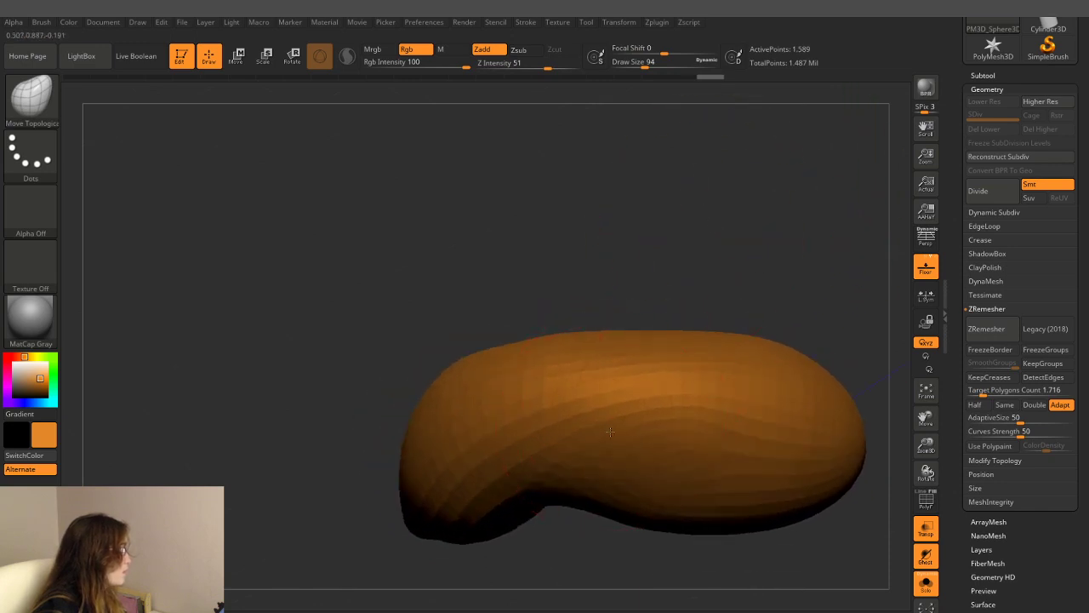
left_click_drag(681, 361, 770, 343)
left_click_drag(763, 450, 816, 399)
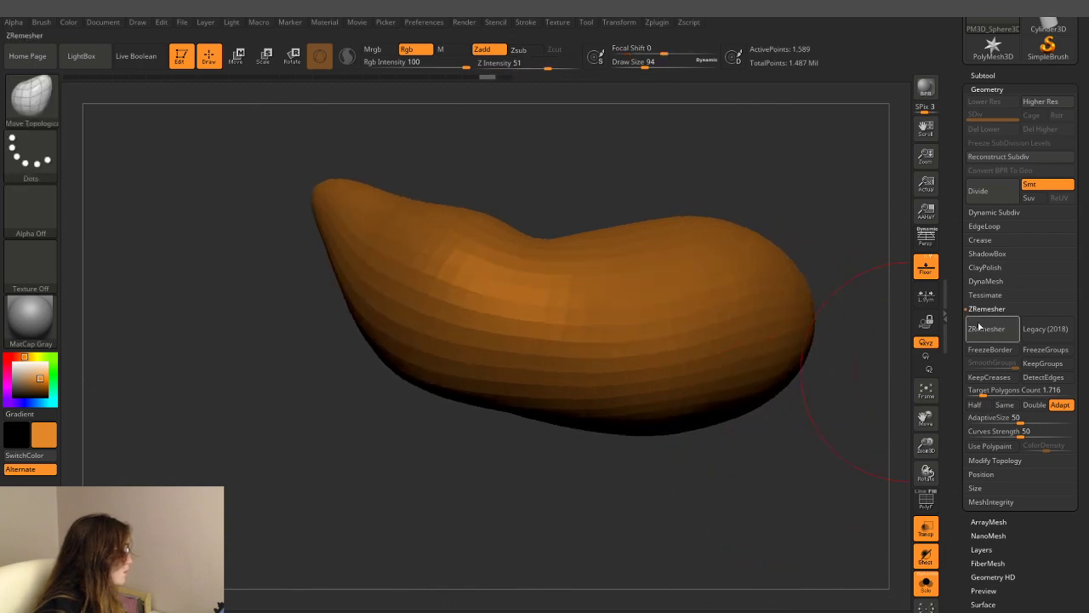
left_click(987, 329)
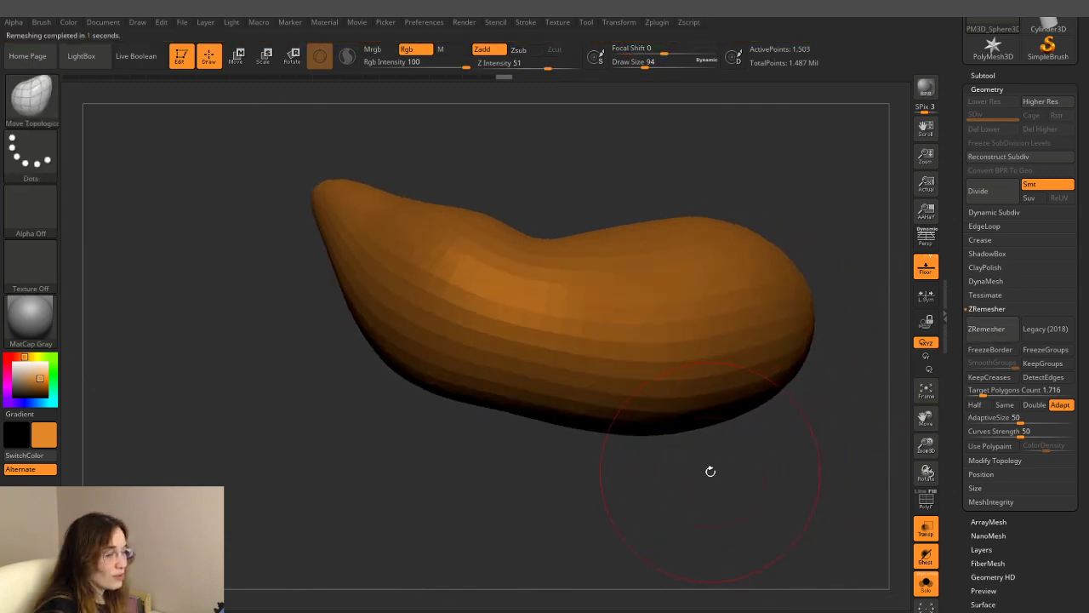
mouse_move(656, 450)
left_mouse_down()
mouse_move(561, 338)
mouse_move(628, 482)
mouse_move(596, 477)
left_mouse_up()
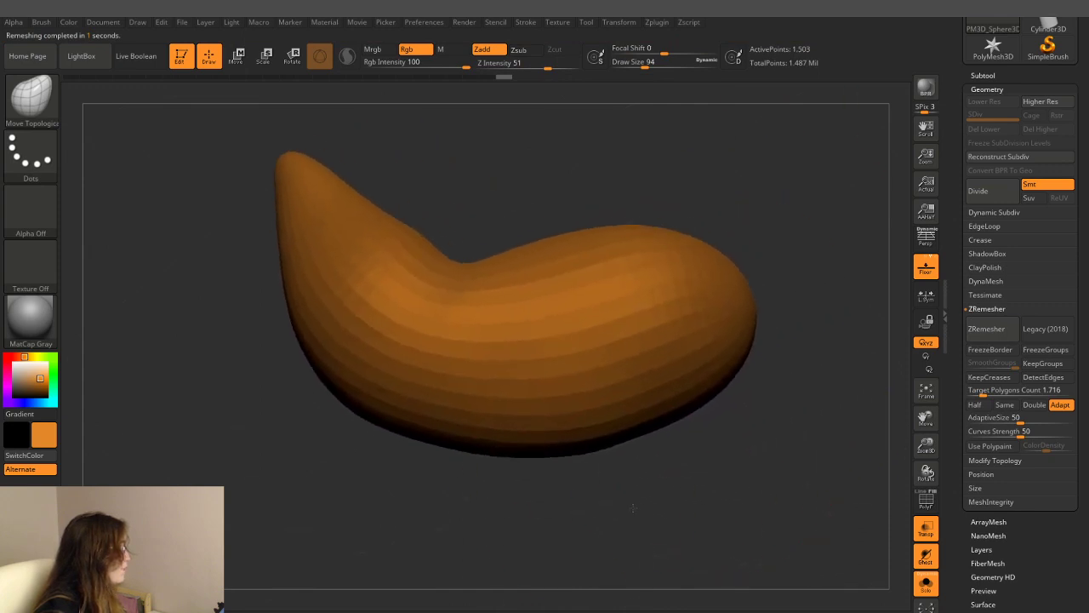
mouse_move(671, 457)
left_mouse_down()
mouse_move(669, 513)
mouse_move(731, 497)
left_mouse_up()
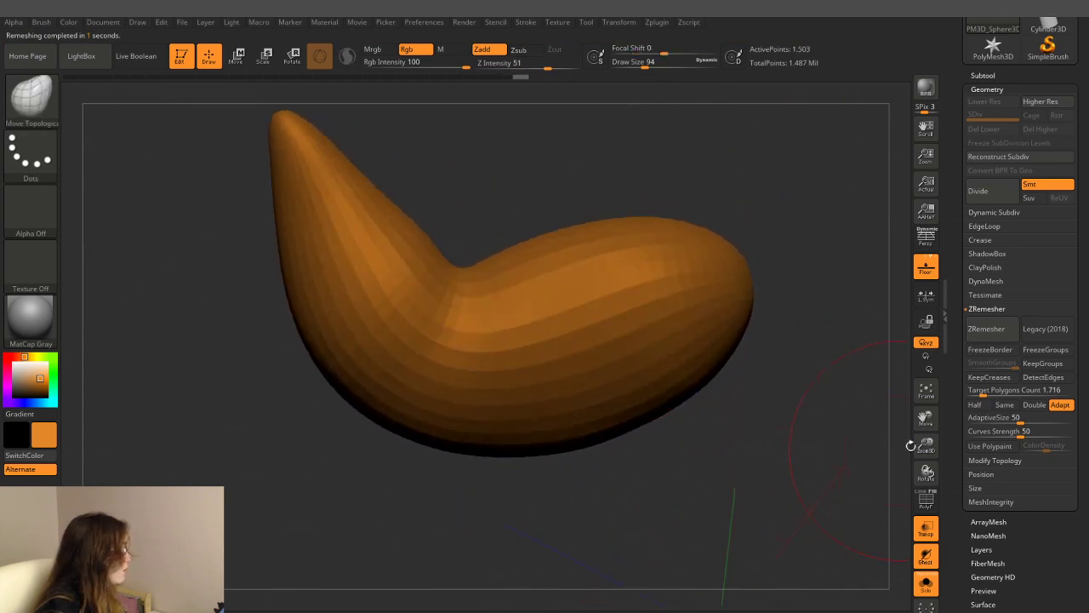
- Divide the arm to subdivision level 2 and select the MechCut A1 brush
left_click(986, 194)
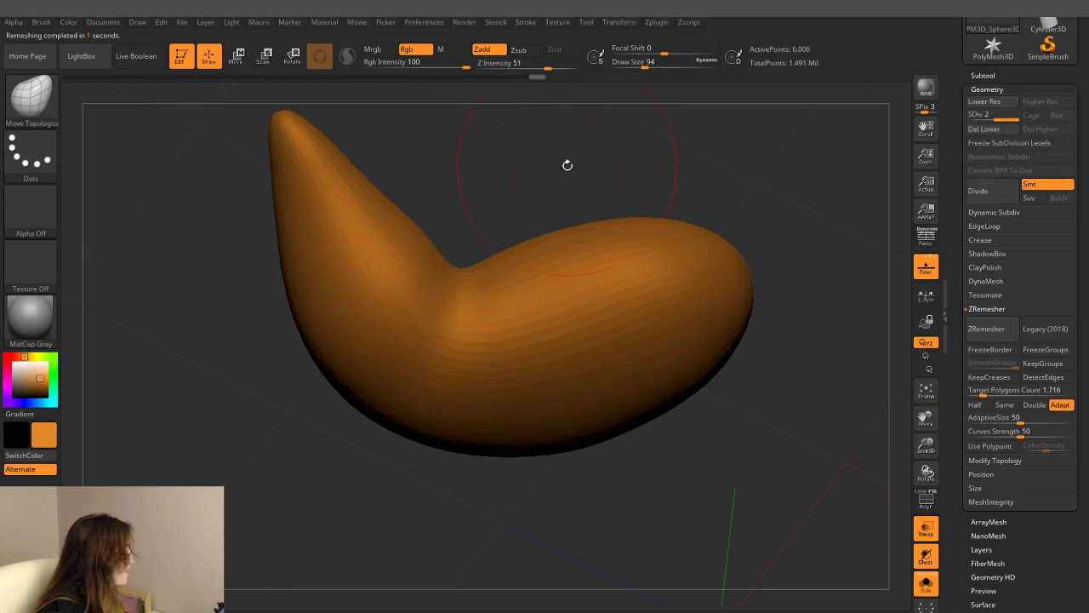
mouse_move(567, 165)
left_mouse_down()
mouse_move(557, 182)
mouse_move(406, 263)
mouse_move(352, 136)
left_mouse_up()
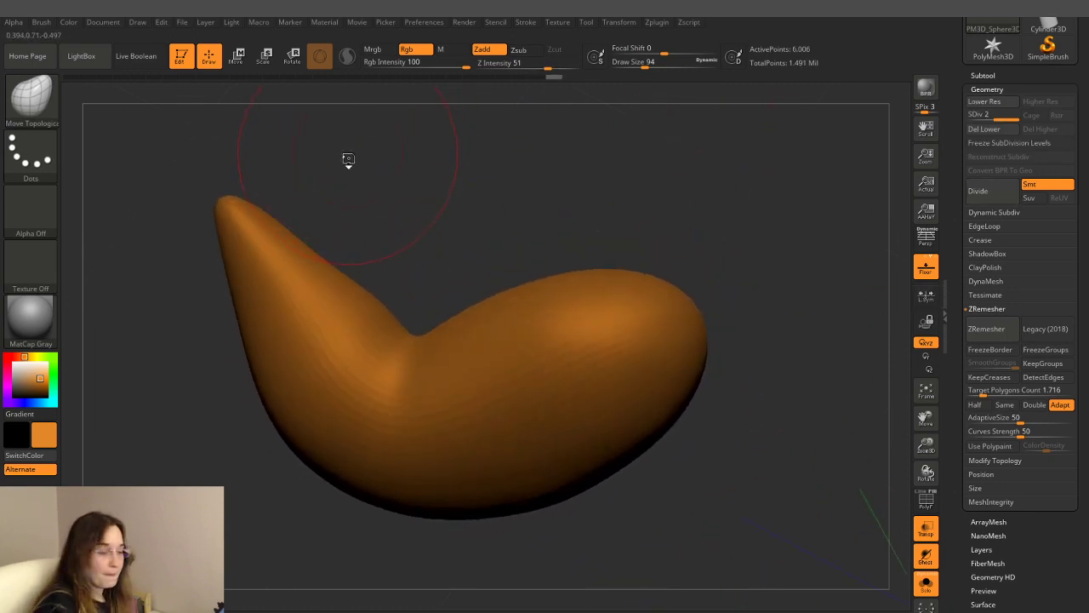
key("b")
key("d")
key("s")
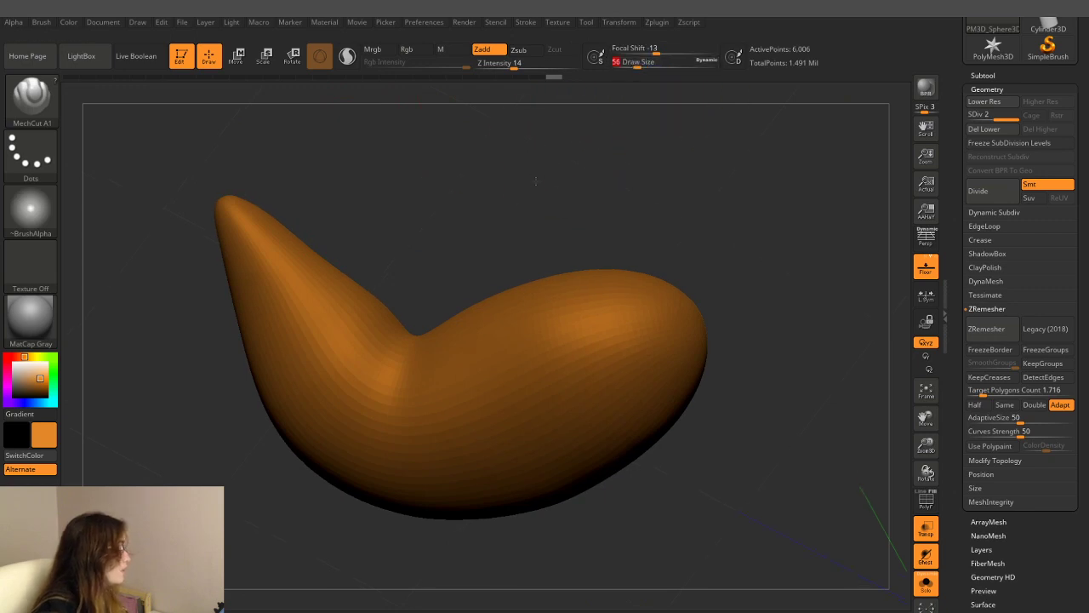
- Orbit around the subdivided 6,006-point arm to inspect it from several sides
left_click_drag(536, 180, 533, 221)
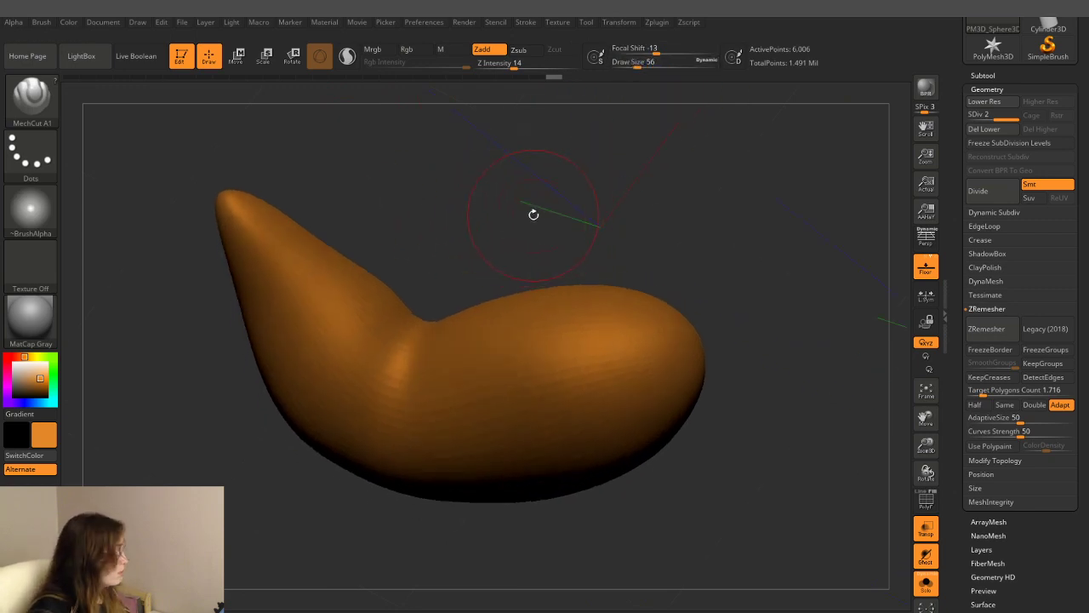
mouse_move(533, 213)
left_mouse_down()
mouse_move(535, 242)
mouse_move(549, 150)
mouse_move(544, 187)
left_mouse_up()
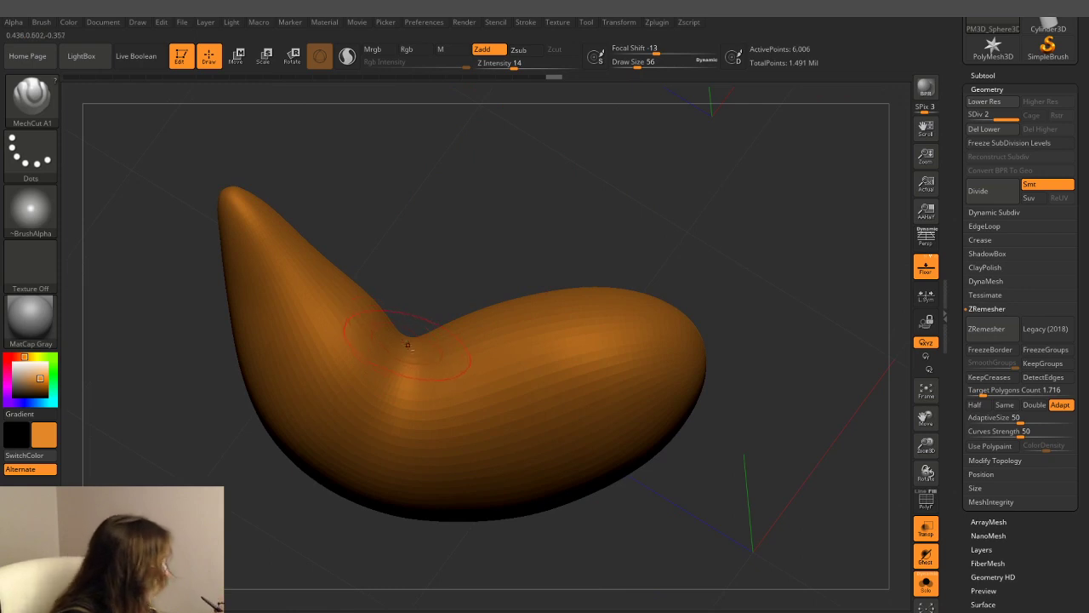
left_click_drag(502, 230, 503, 200)
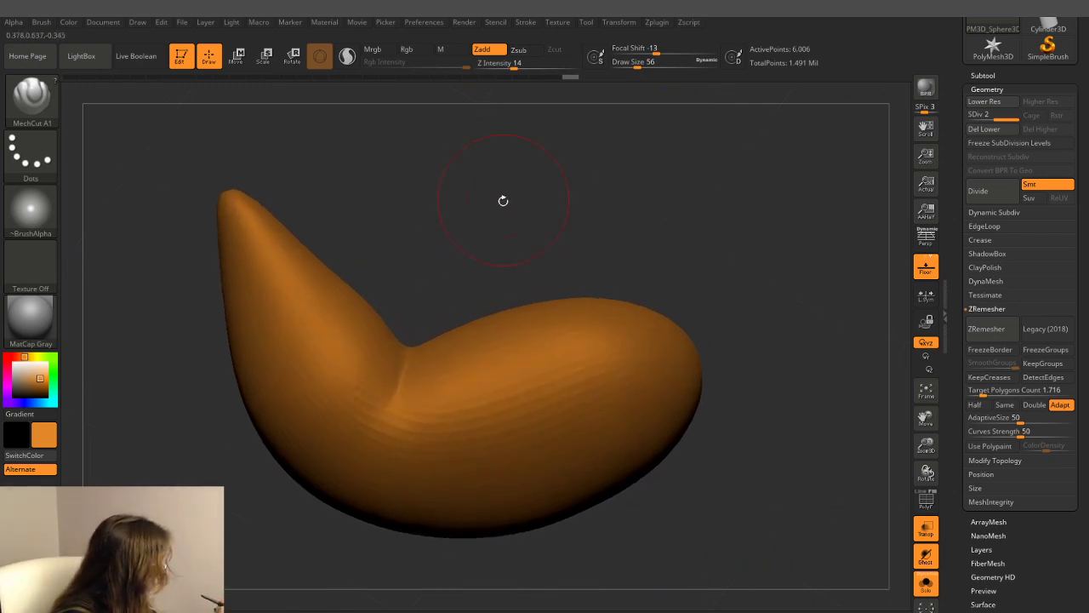
right_click_drag(389, 417, 406, 355)
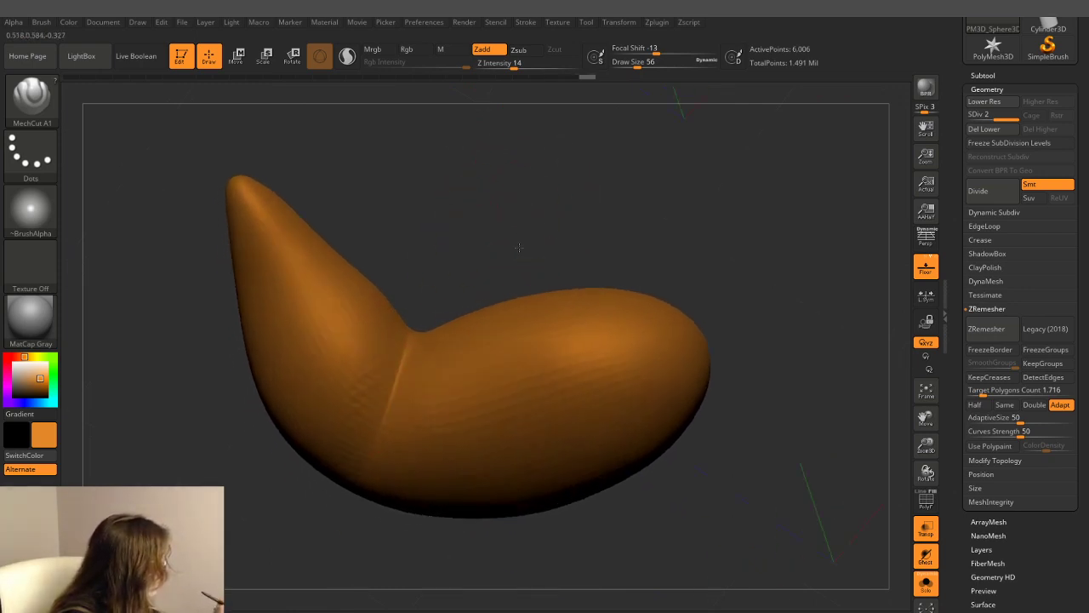
right_click_drag(436, 280, 434, 289)
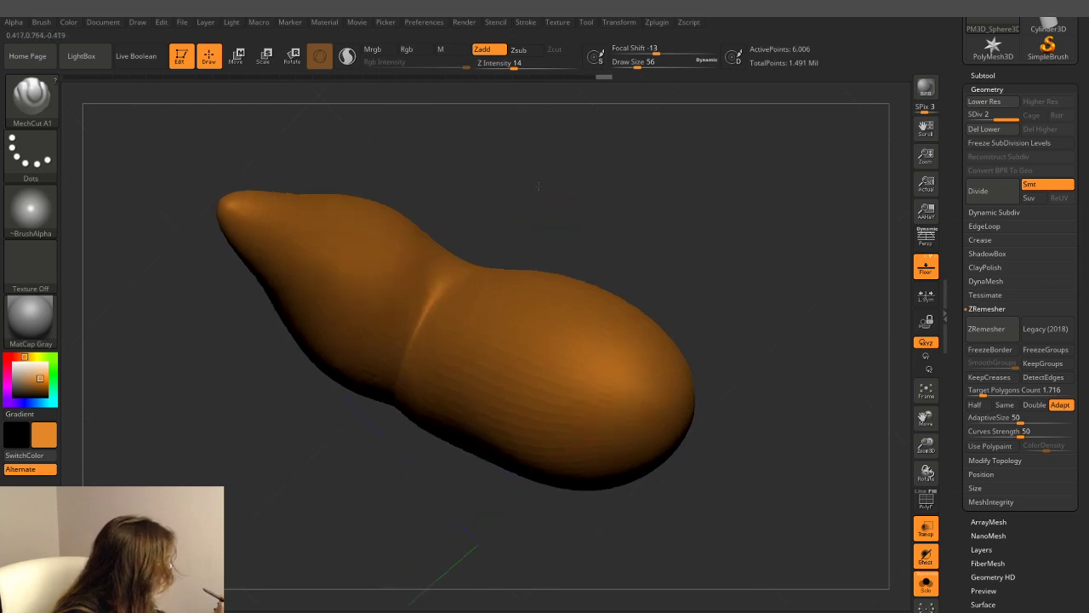
right_click_drag(478, 228, 444, 270)
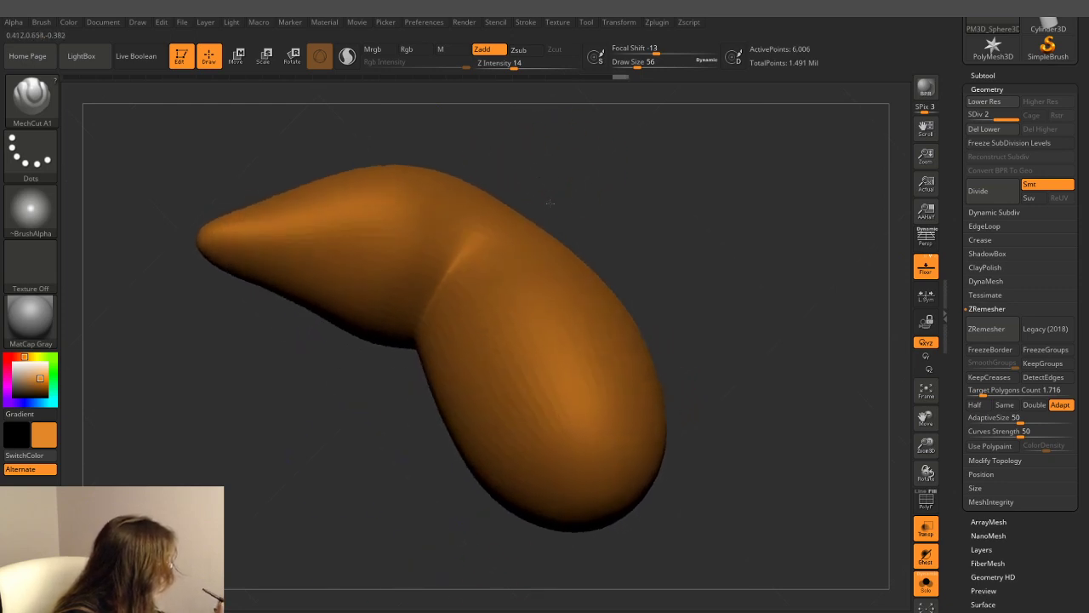
right_click_drag(494, 213, 607, 217)
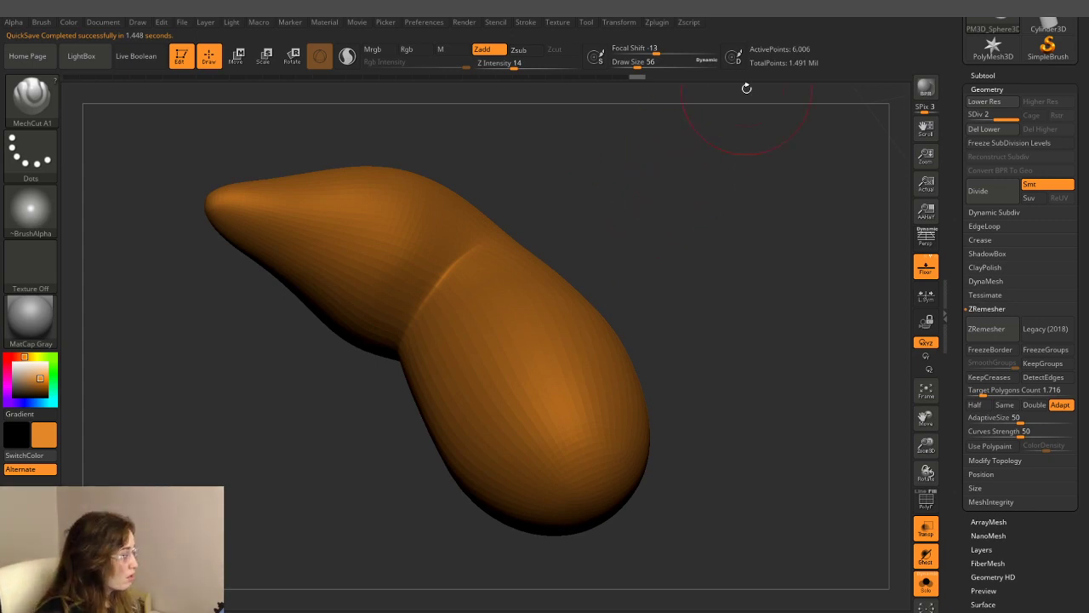
left_click_drag(630, 192, 618, 202)
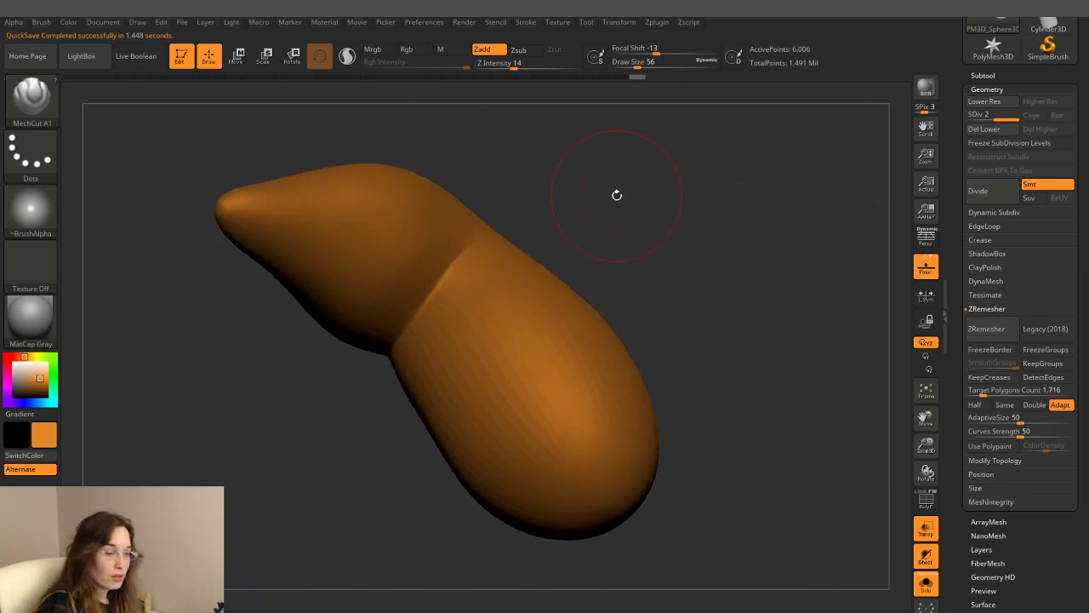
- Switch back to the Move Topological brush and enlarge it to draw size 87
key("b")
key("b")
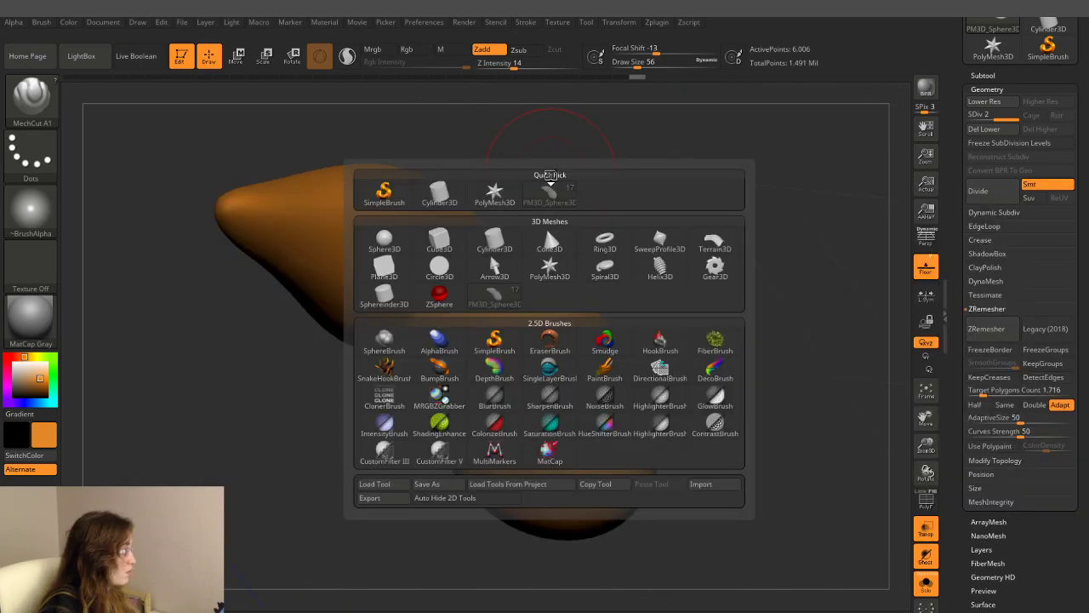
key("b")
key("m")
key("t")
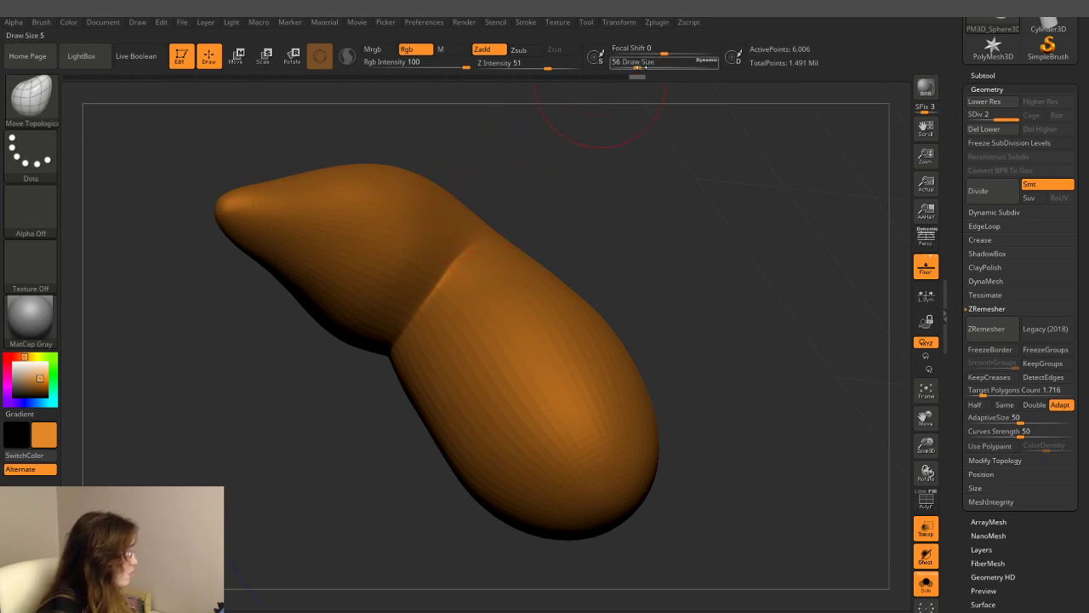
left_click_drag(637, 66, 645, 67)
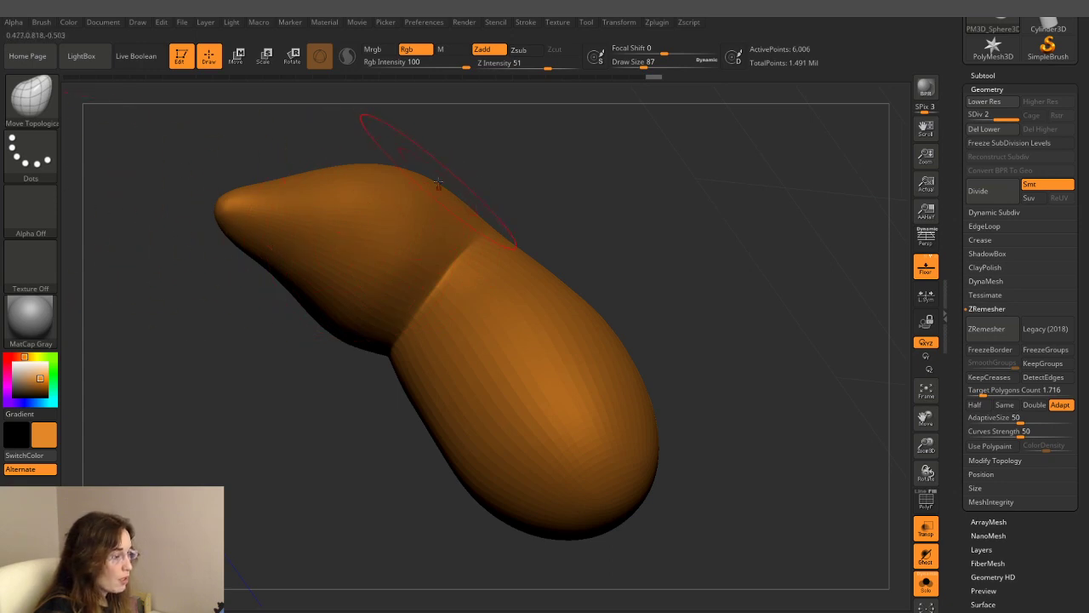
key("ctrl+z")
key("ctrl+shift+z")
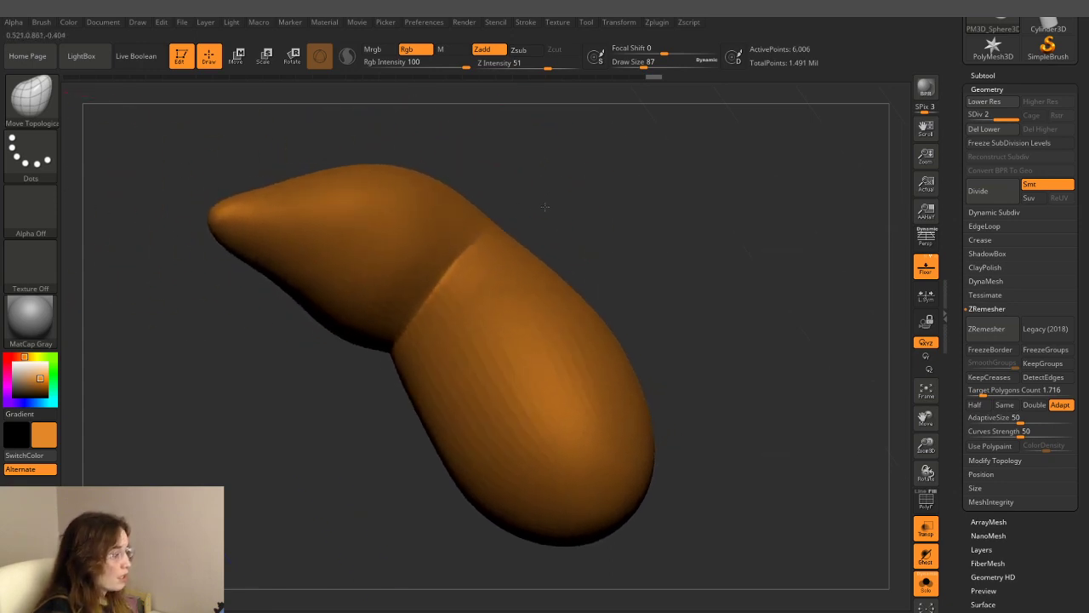
- Orbit around the arm piece to inspect its pointed end and underside
mouse_move(545, 206)
left_mouse_down()
mouse_move(559, 158)
mouse_move(544, 193)
left_mouse_up()
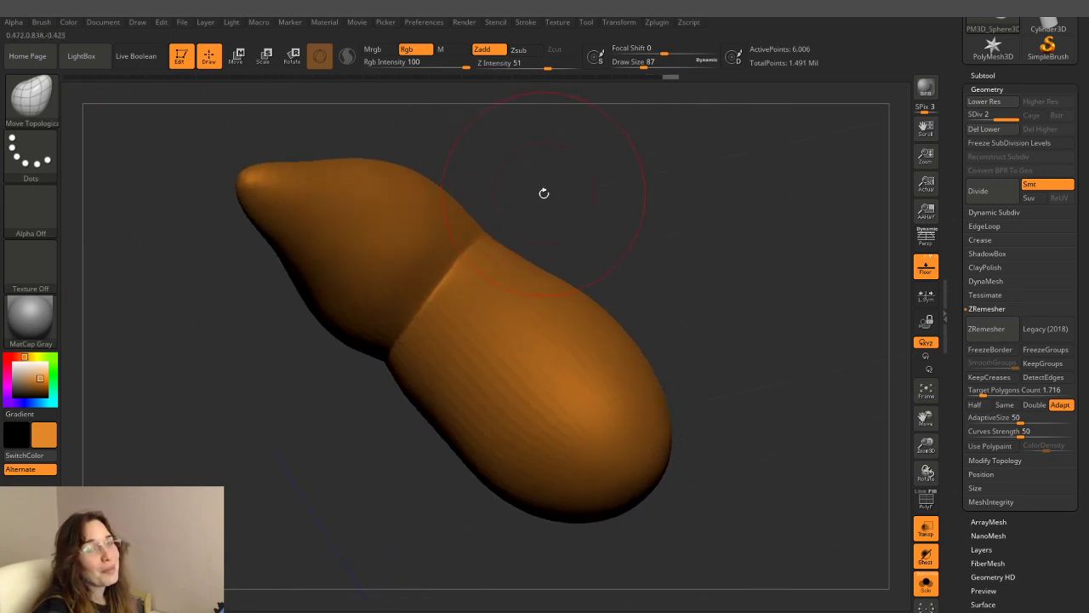
mouse_move(652, 241)
left_mouse_down()
mouse_move(637, 260)
mouse_move(660, 241)
mouse_move(613, 264)
left_mouse_up()
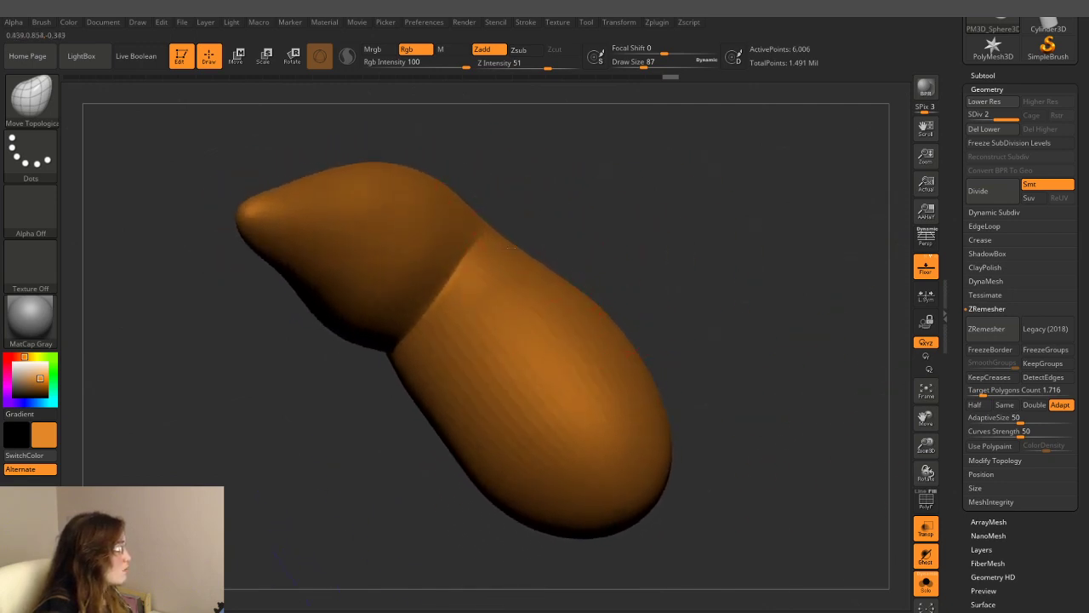
left_click_drag(590, 236, 594, 236)
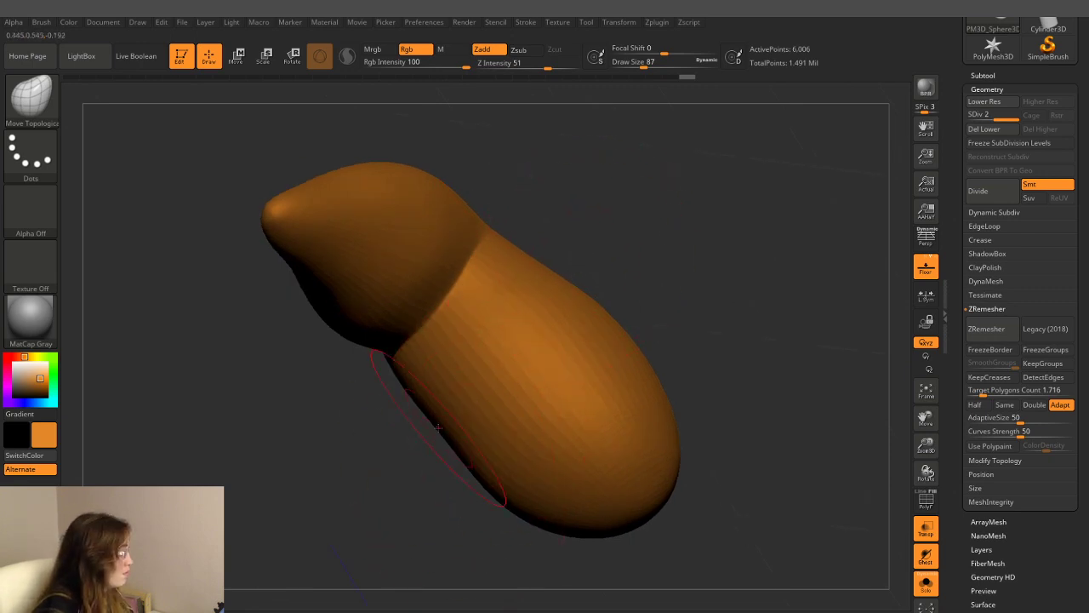
left_click_drag(687, 208, 672, 217)
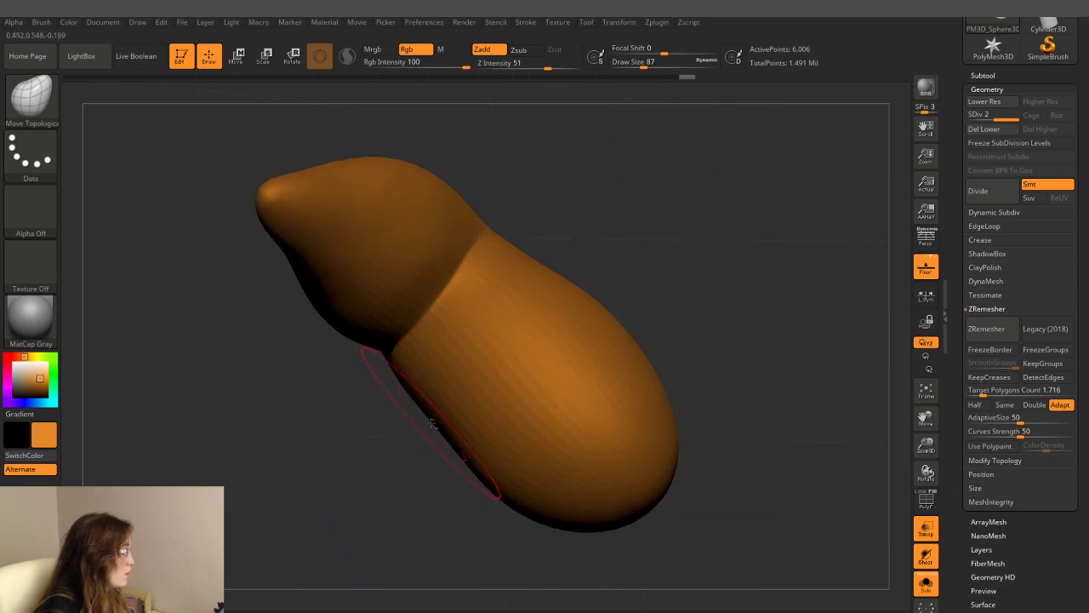
mouse_move(584, 308)
left_mouse_down()
mouse_move(655, 245)
mouse_move(670, 199)
left_mouse_up()
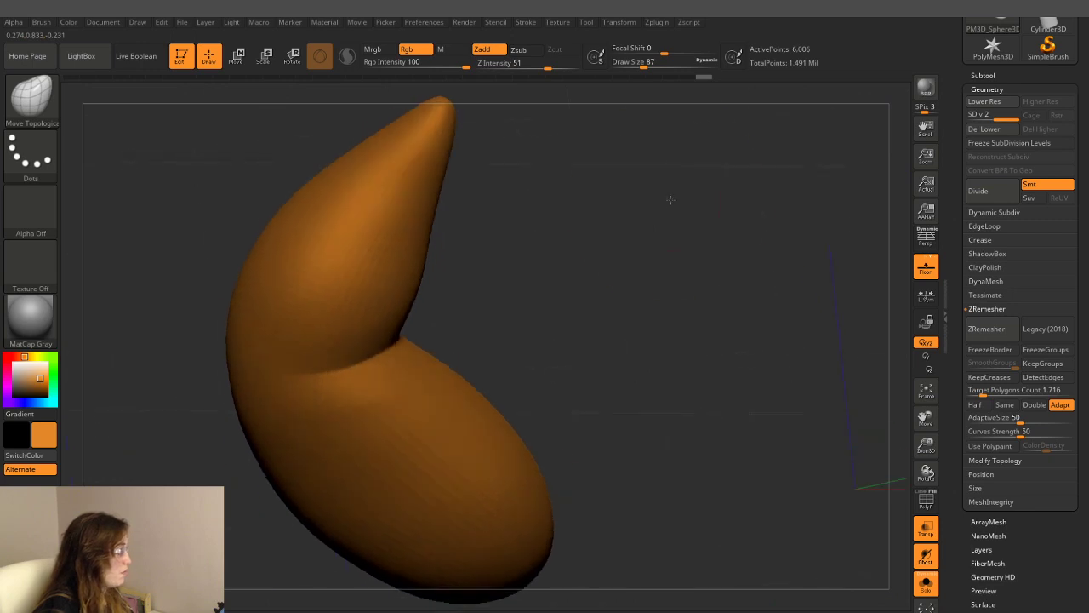
mouse_move(539, 274)
left_mouse_down()
mouse_move(605, 267)
mouse_move(618, 304)
mouse_move(606, 311)
left_mouse_up()
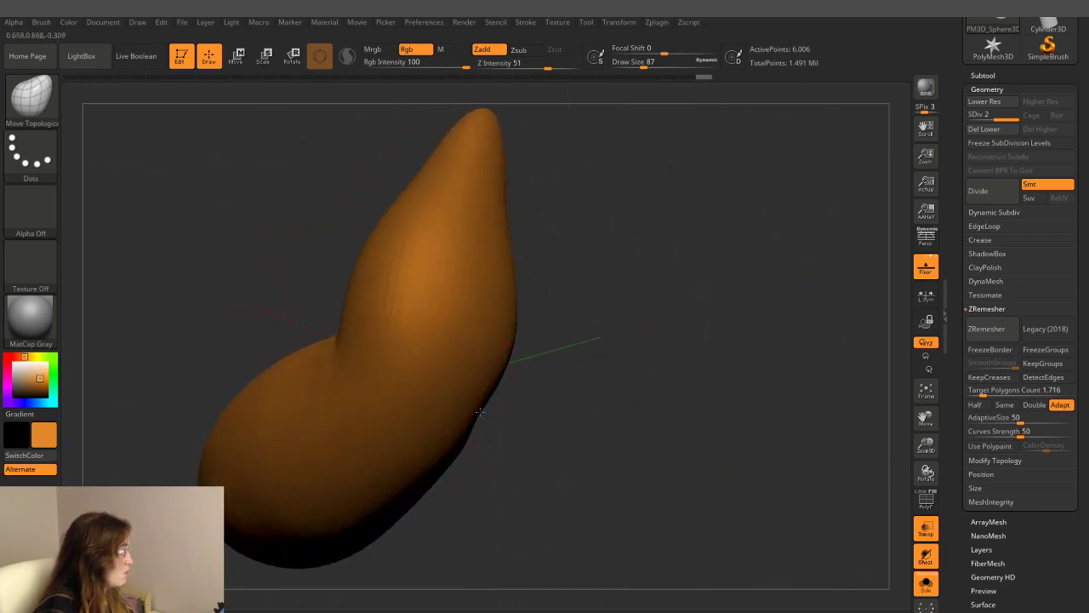
left_click_drag(524, 428, 494, 424)
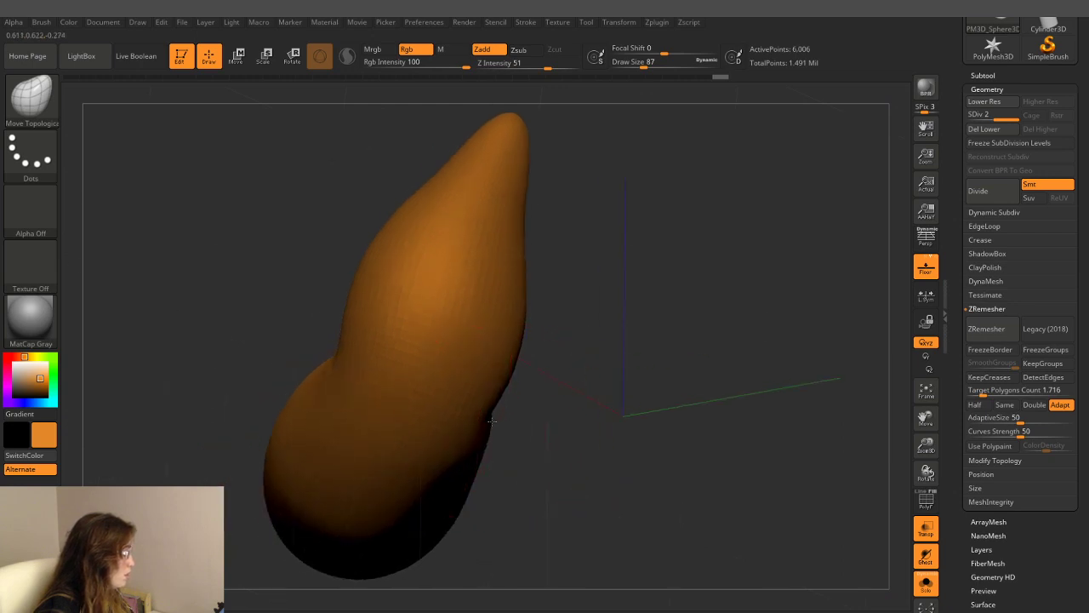
left_click_drag(577, 405, 493, 429)
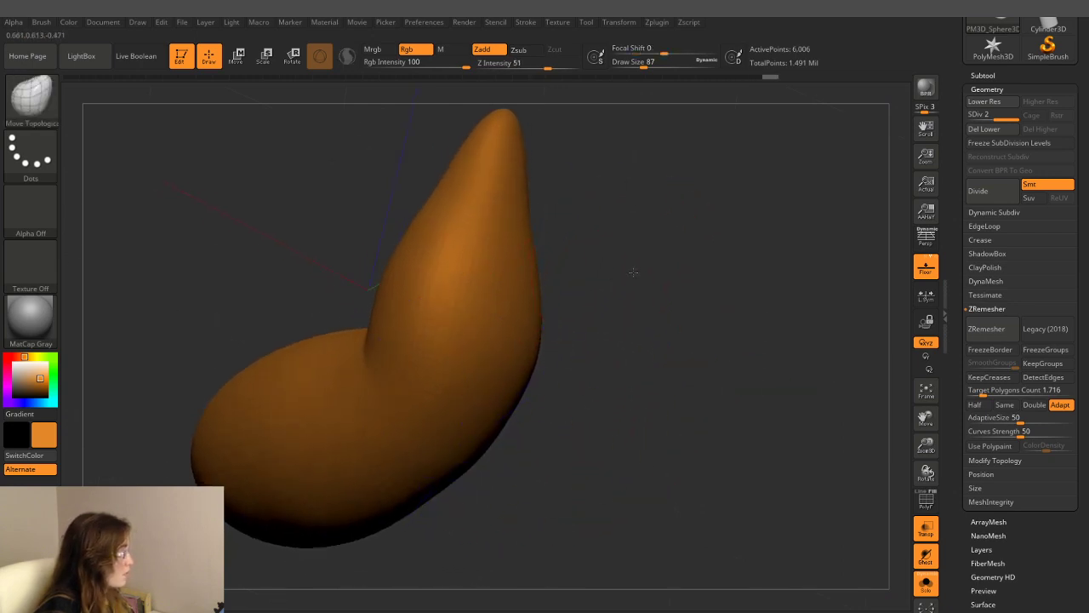
mouse_move(632, 272)
left_mouse_down()
mouse_move(640, 319)
mouse_move(447, 264)
left_mouse_up()
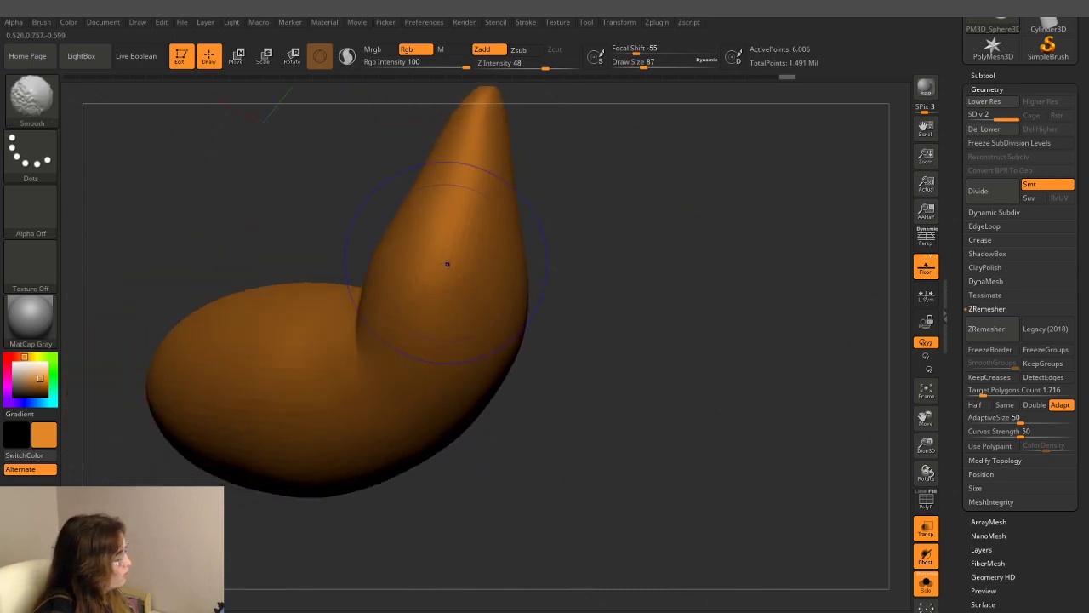
mouse_move(550, 268)
left_mouse_down()
mouse_move(590, 229)
mouse_move(829, 469)
left_mouse_up()
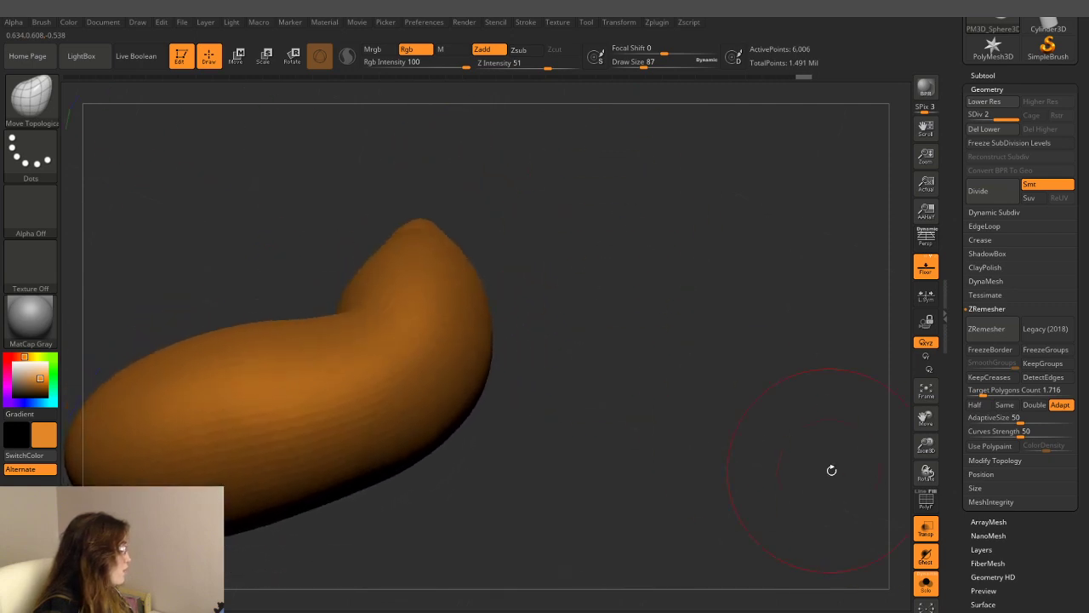
- Turn Solo off so the see-through dragon body shows around the arm
left_click(930, 532)
left_click(925, 529)
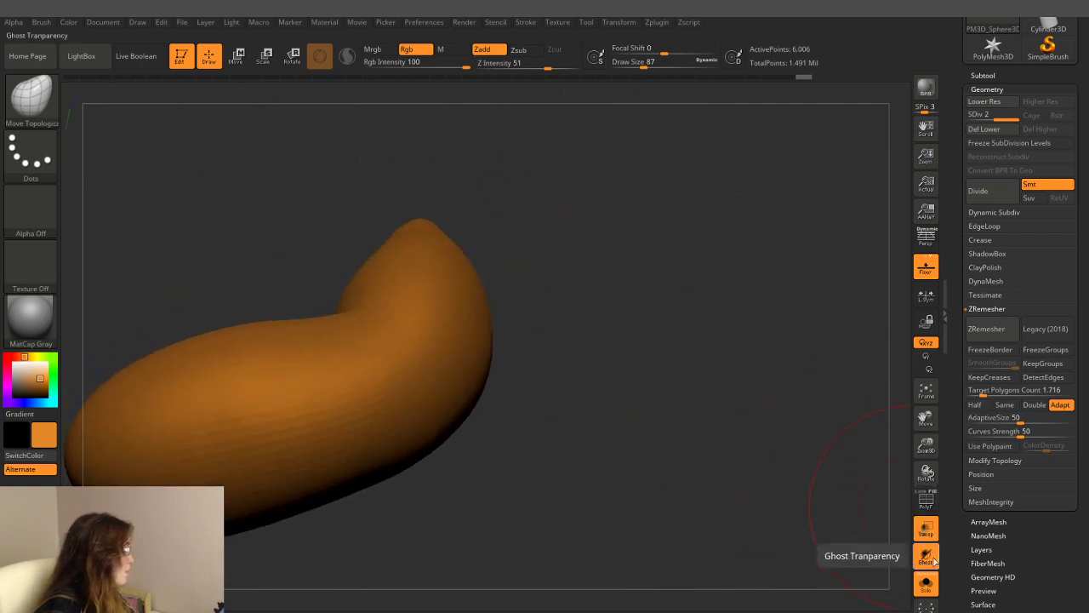
mouse_move(696, 487)
left_mouse_down()
mouse_move(669, 469)
mouse_move(715, 477)
left_mouse_up()
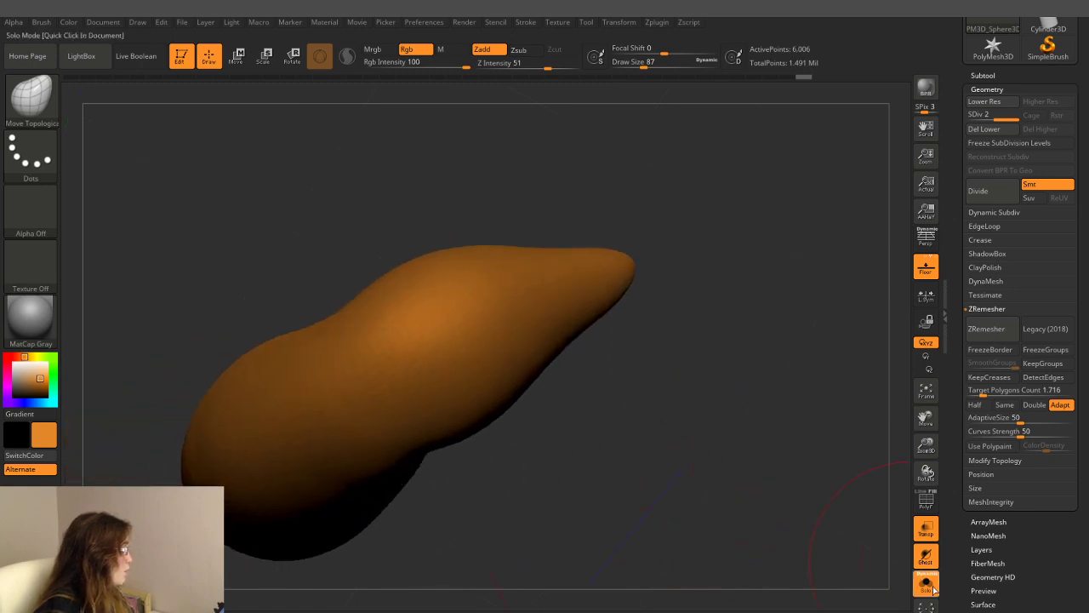
left_click(926, 582)
left_click_drag(814, 165, 762, 170)
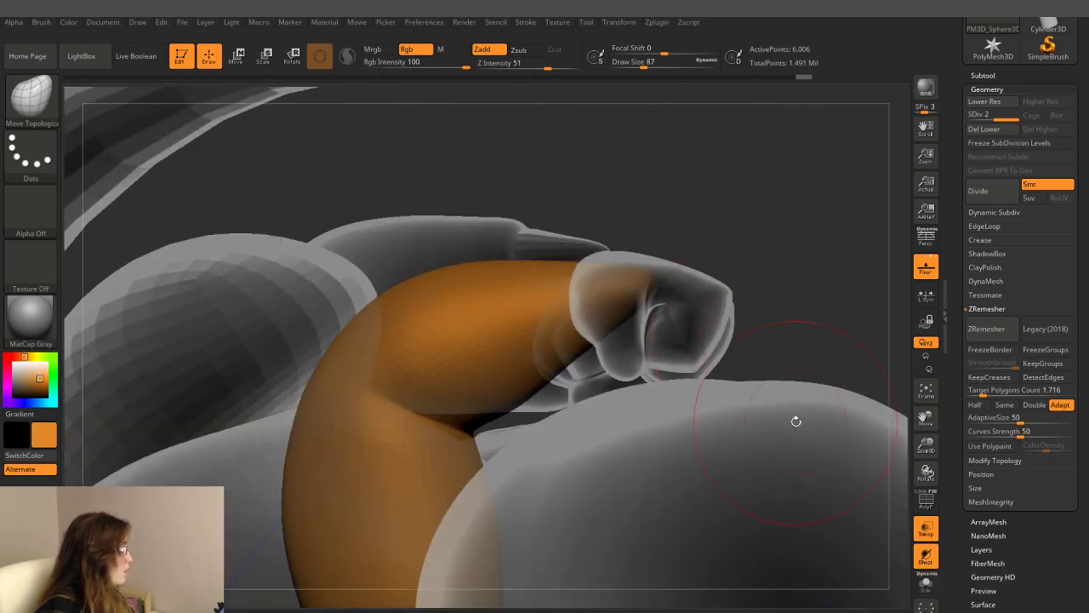
mouse_move(795, 418)
left_mouse_down()
mouse_move(780, 195)
mouse_move(761, 201)
left_mouse_up()
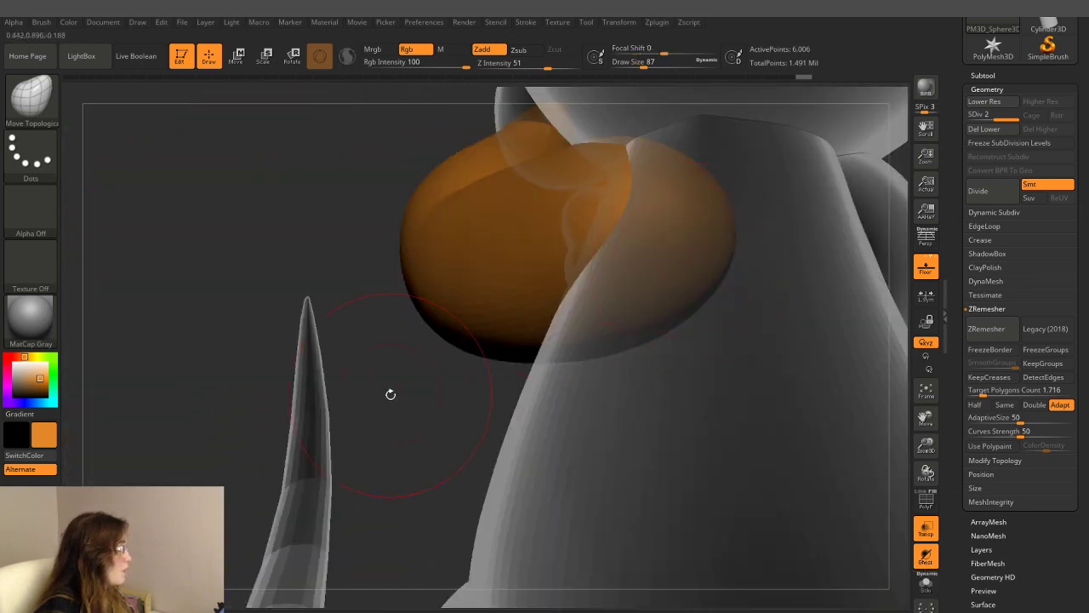
mouse_move(389, 391)
left_mouse_down()
mouse_move(447, 394)
mouse_move(204, 338)
left_mouse_up()
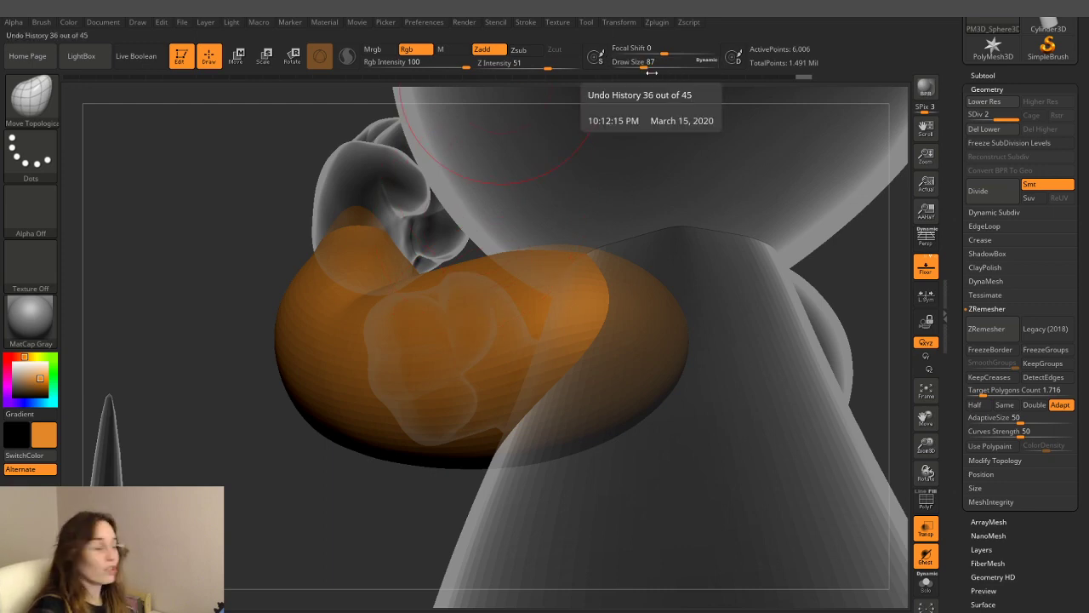
- Raise the brush to draw size 128 and smooth the crease at the arm's bend
left_click_drag(644, 65, 652, 61)
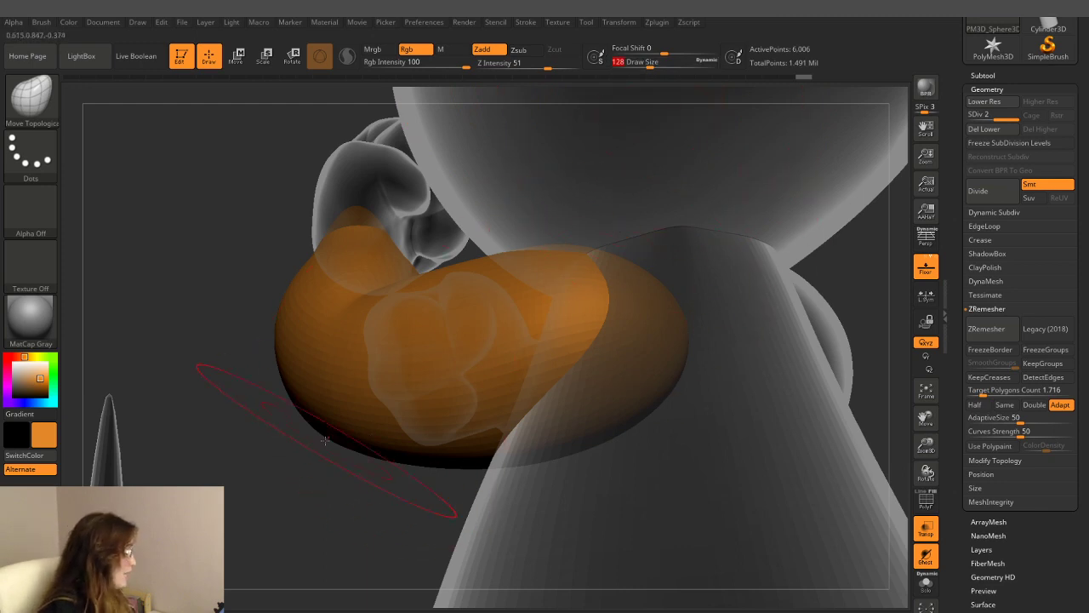
mouse_move(324, 439)
left_mouse_down()
mouse_move(319, 462)
mouse_move(639, 306)
mouse_move(669, 321)
left_mouse_up()
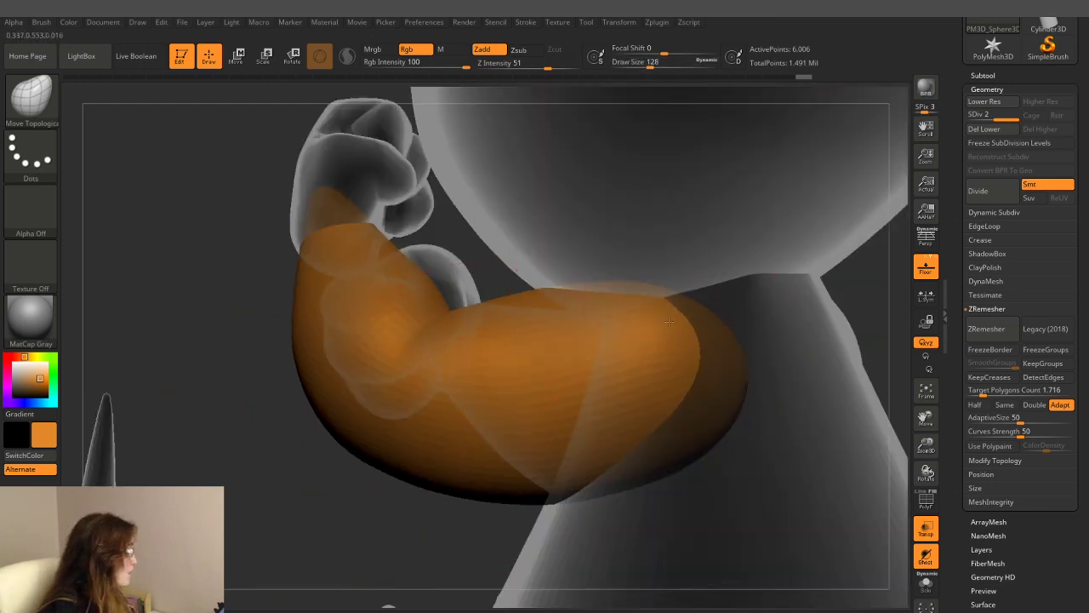
left_click_drag(910, 264, 528, 281)
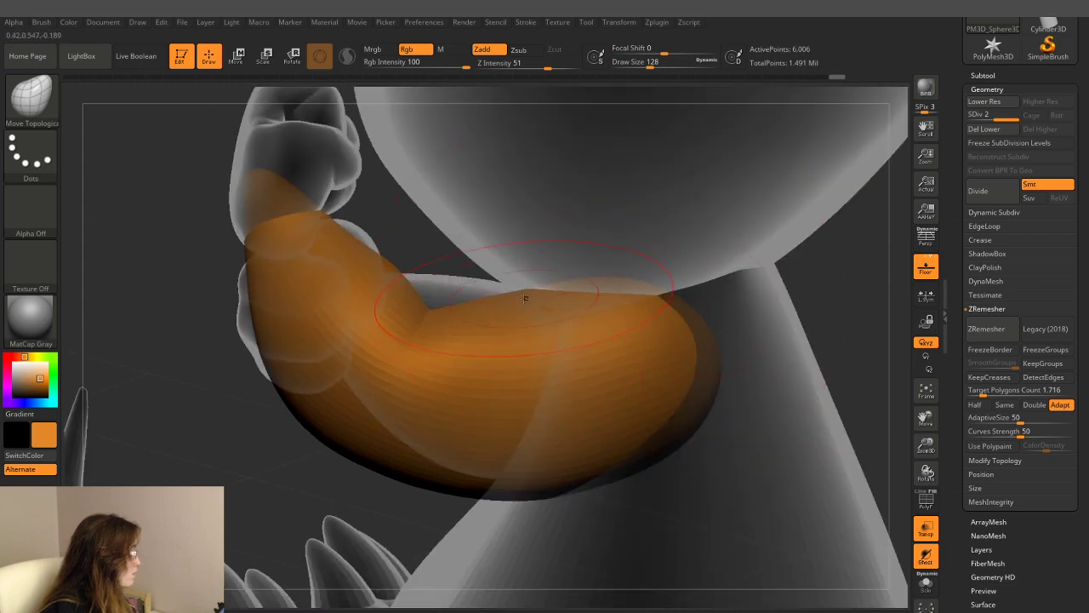
left_click_drag(524, 298, 567, 318, "shift")
mouse_move(811, 255)
left_mouse_down()
mouse_move(844, 293)
mouse_move(792, 326)
mouse_move(825, 298)
left_mouse_up()
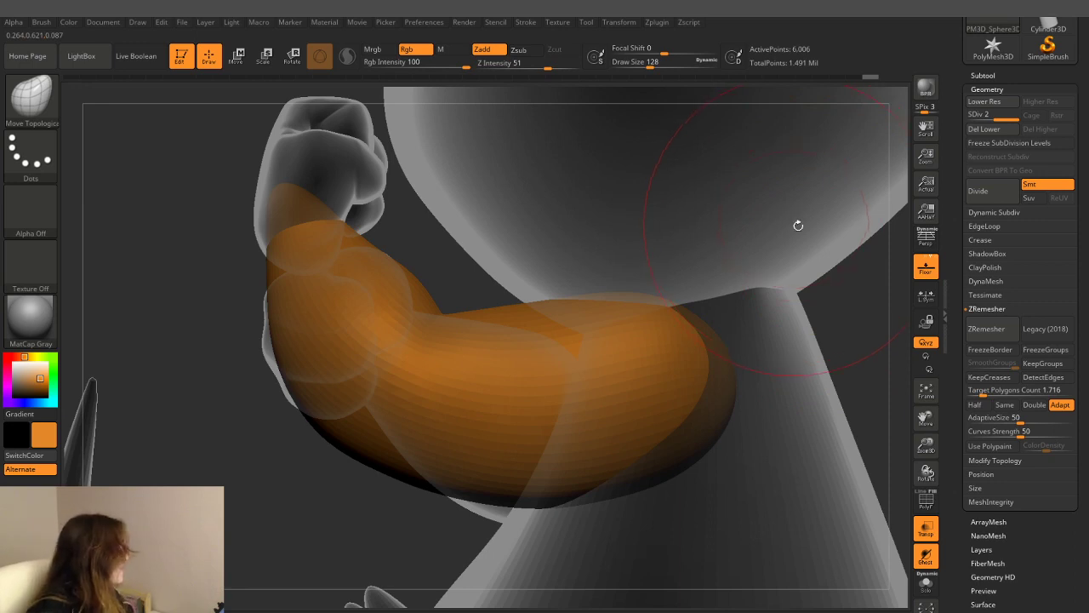
- Orbit to check how the smoothed arm sits against the see-through body
mouse_move(862, 287)
left_mouse_down()
mouse_move(802, 274)
mouse_move(821, 317)
mouse_move(678, 402)
left_mouse_up()
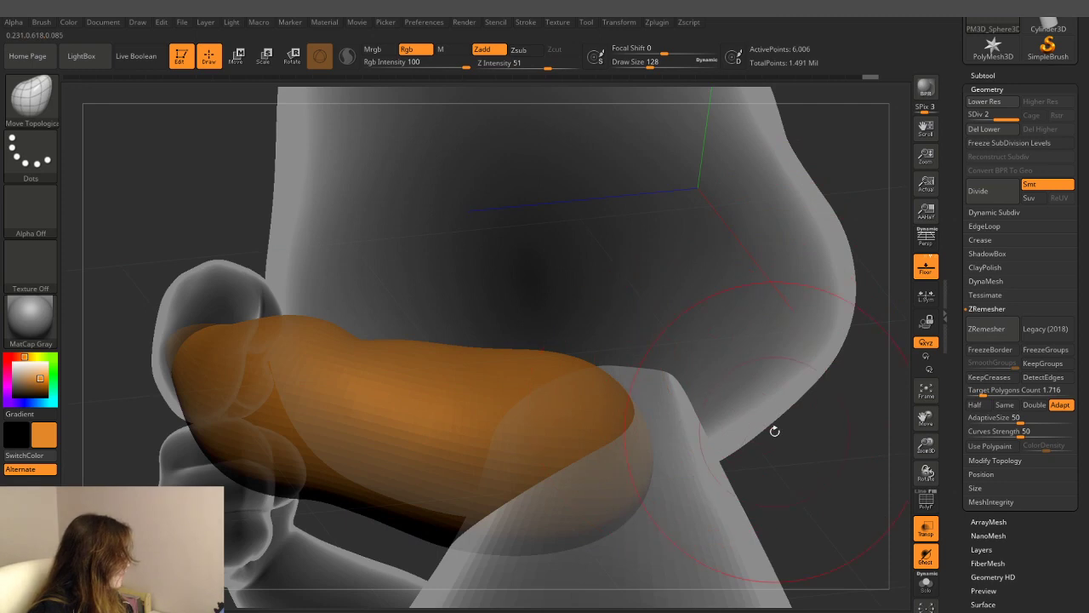
mouse_move(774, 432)
left_mouse_down()
mouse_move(782, 457)
mouse_move(729, 422)
left_mouse_up()
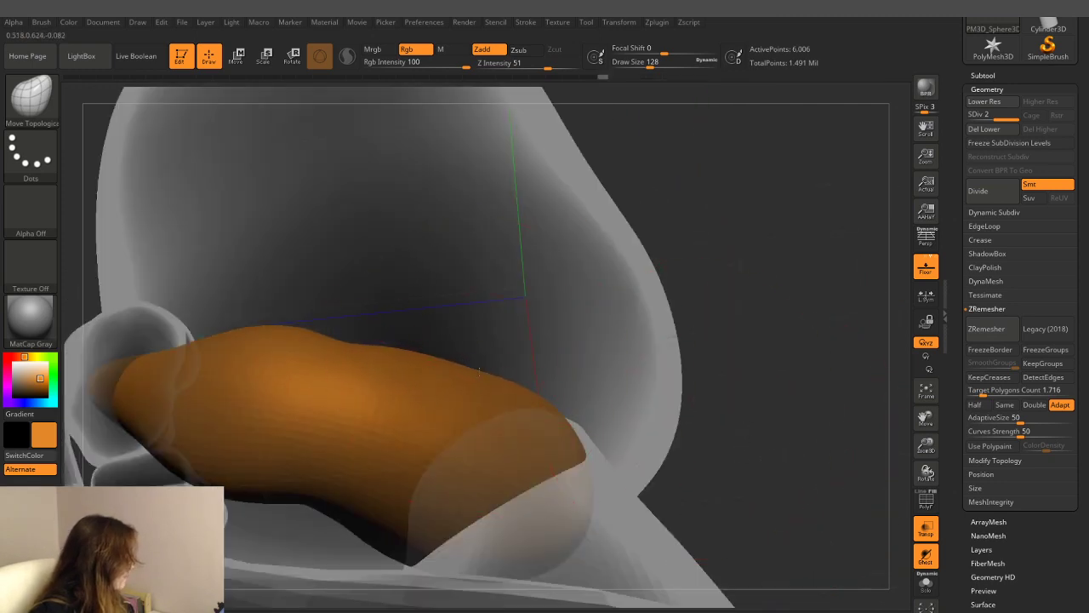
mouse_move(715, 301)
left_mouse_down()
mouse_move(692, 341)
mouse_move(726, 318)
mouse_move(677, 297)
left_mouse_up()
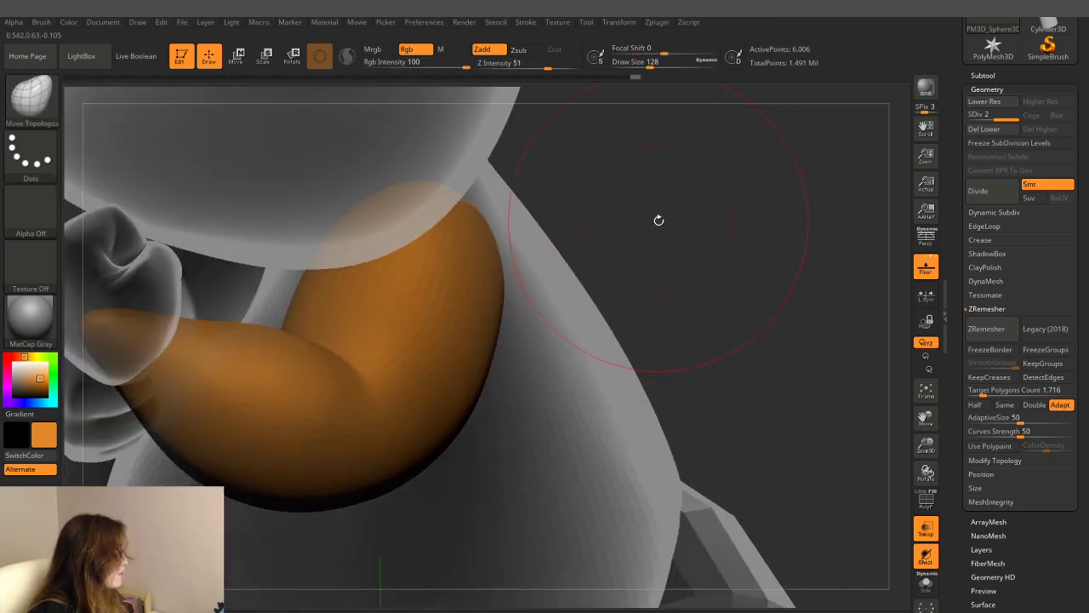
mouse_move(659, 220)
left_mouse_down()
mouse_move(678, 242)
mouse_move(510, 384)
mouse_move(323, 445)
left_mouse_up()
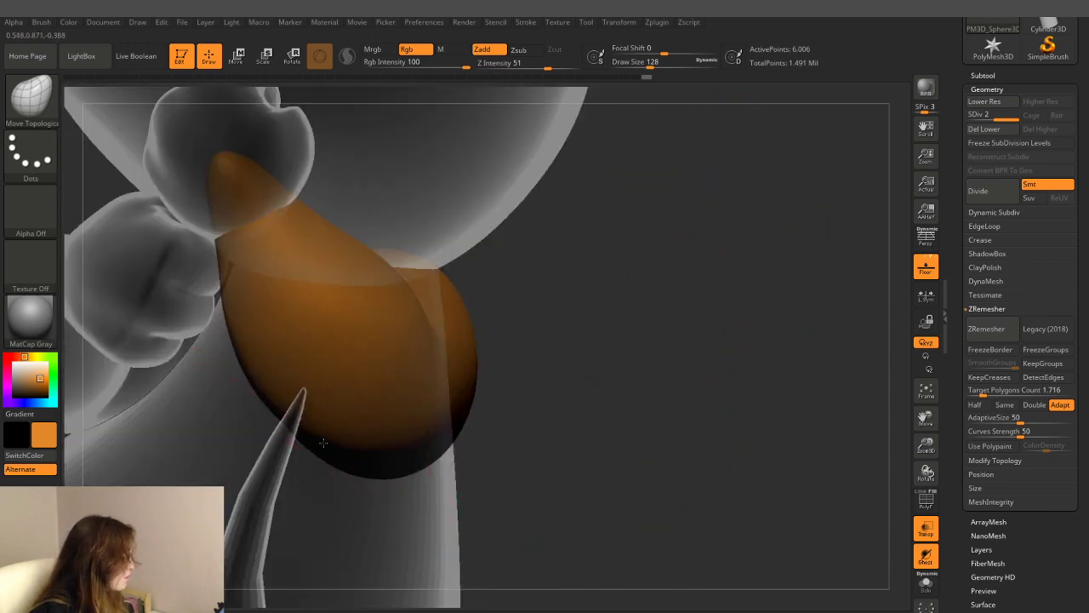
mouse_move(323, 443)
left_mouse_down()
mouse_move(578, 388)
mouse_move(334, 442)
mouse_move(637, 420)
left_mouse_up()
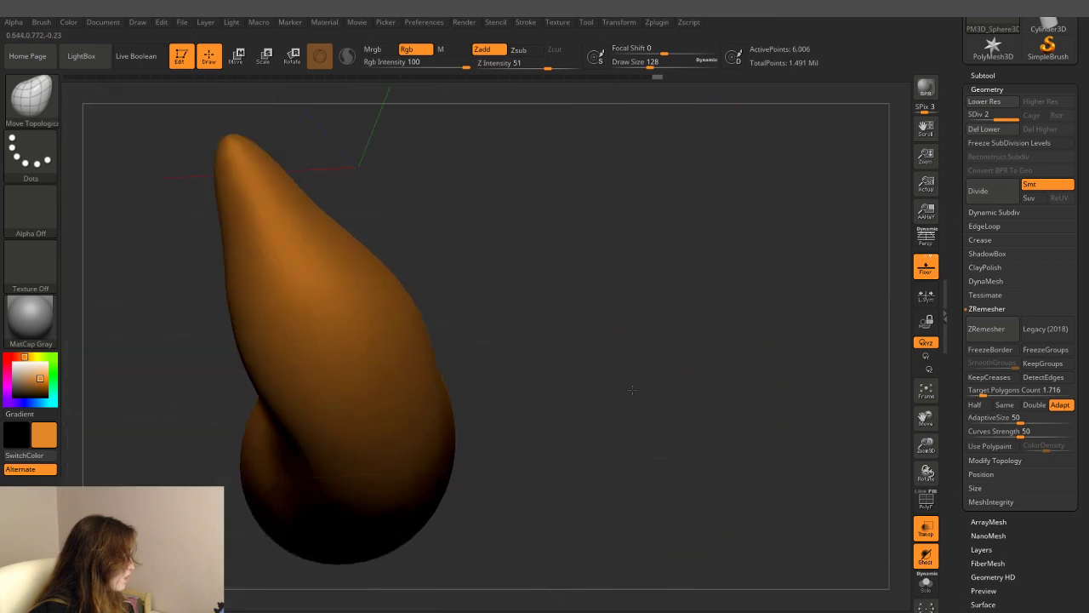
left_click(925, 528)
mouse_move(729, 528)
left_mouse_down()
mouse_move(741, 518)
mouse_move(741, 472)
mouse_move(713, 407)
mouse_move(749, 428)
left_mouse_up()
key("f")
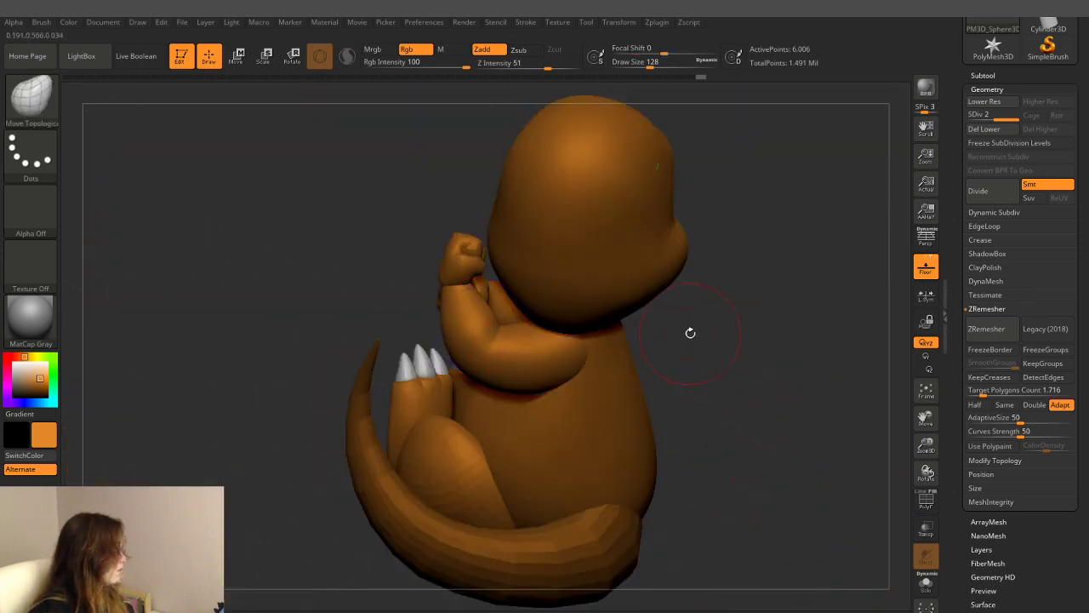
left_click_drag(690, 331, 769, 327)
left_click_drag(829, 368, 762, 343)
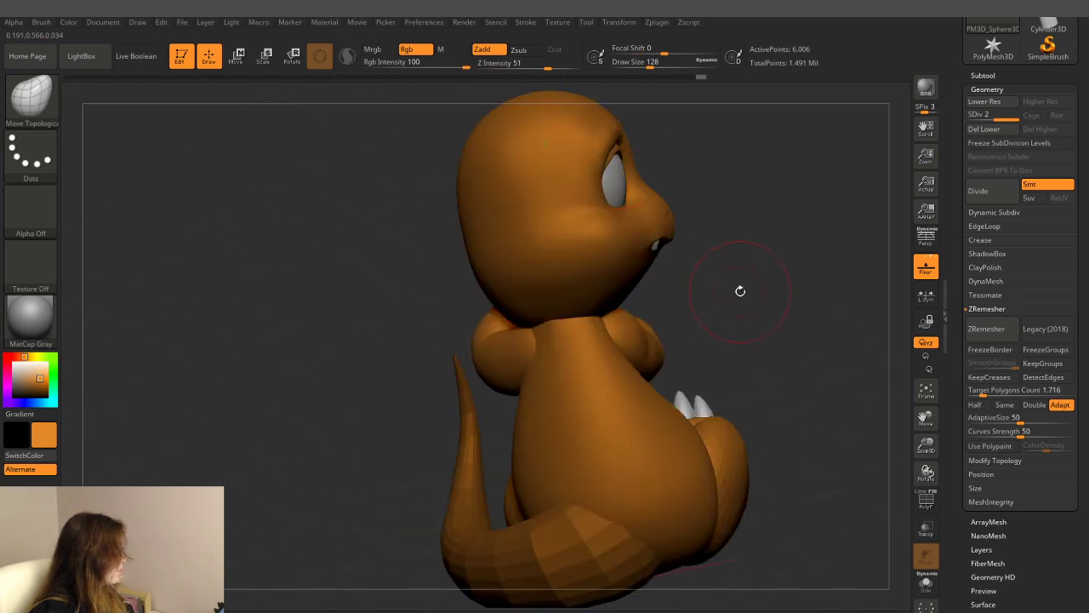
mouse_move(740, 291)
left_mouse_down()
mouse_move(760, 289)
mouse_move(711, 337)
mouse_move(484, 349)
left_mouse_up()
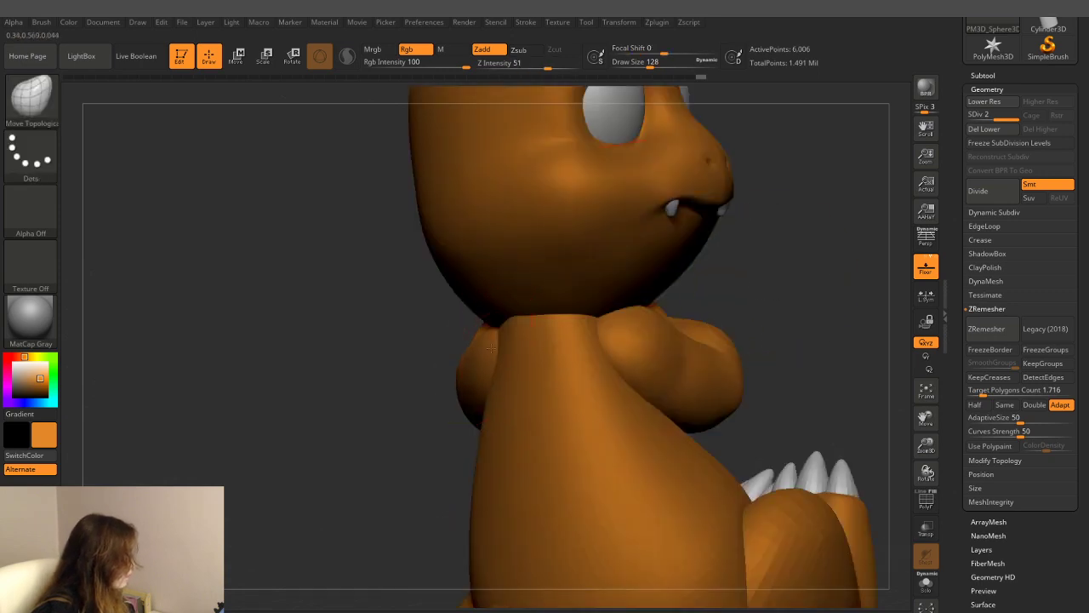
left_click_drag(756, 270, 697, 330)
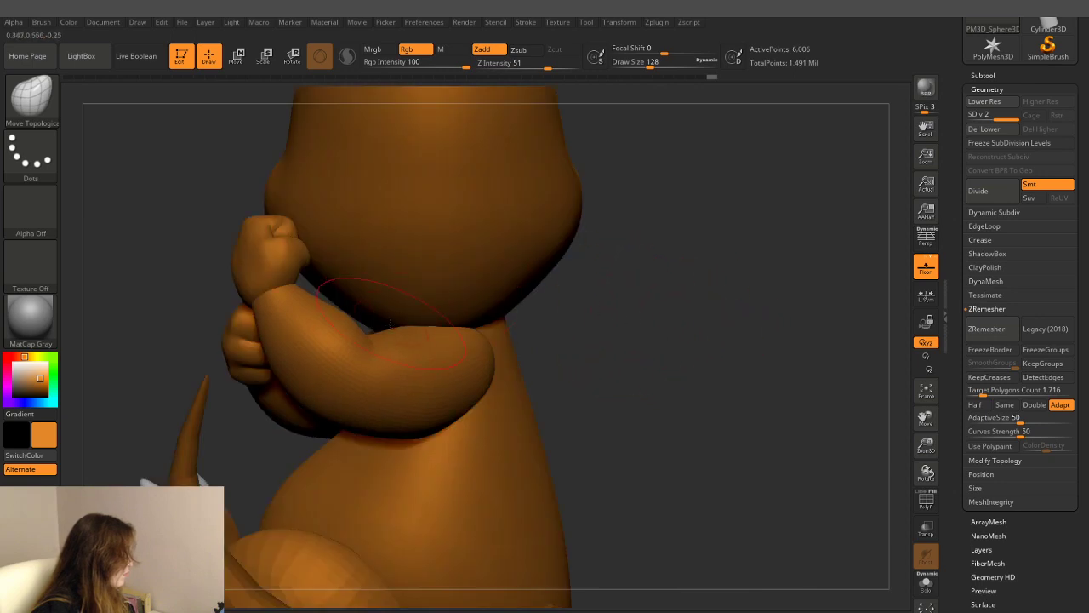
left_click_drag(566, 341, 608, 350)
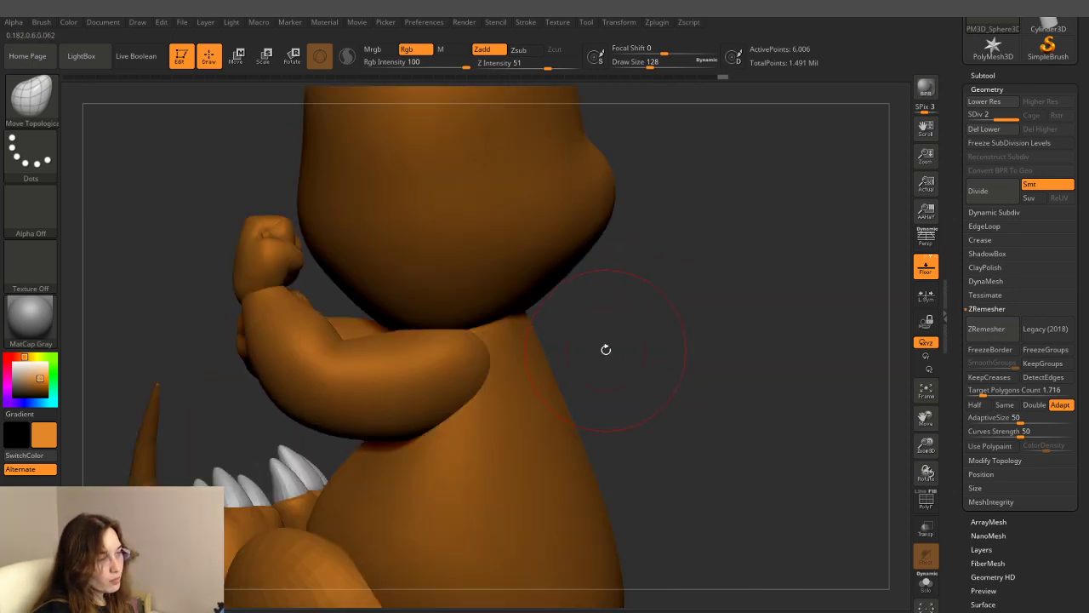
left_click_drag(617, 304, 739, 327)
- Make the body see-through and work around the arm, curling it toward the chest
left_click(926, 528)
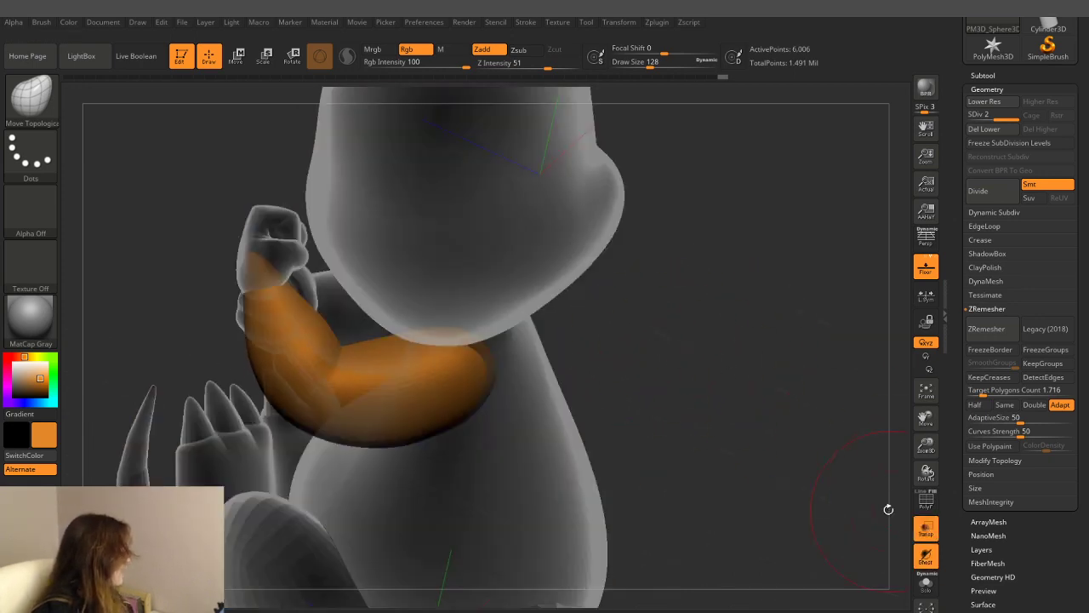
mouse_move(651, 347)
left_mouse_down()
mouse_move(729, 341)
mouse_move(462, 318)
mouse_move(704, 347)
left_mouse_up()
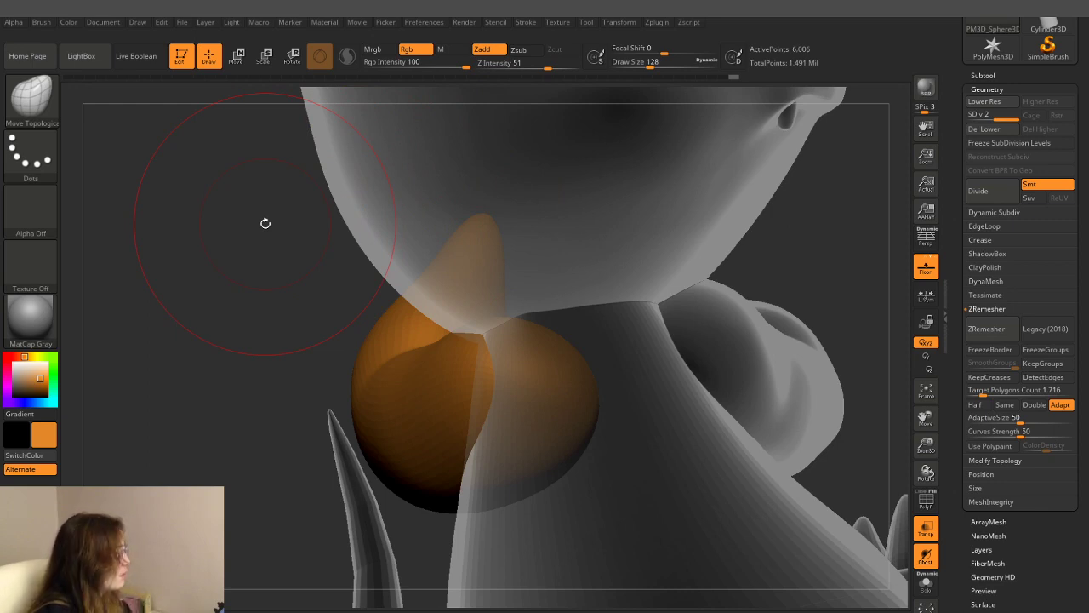
left_click_drag(312, 219, 358, 265)
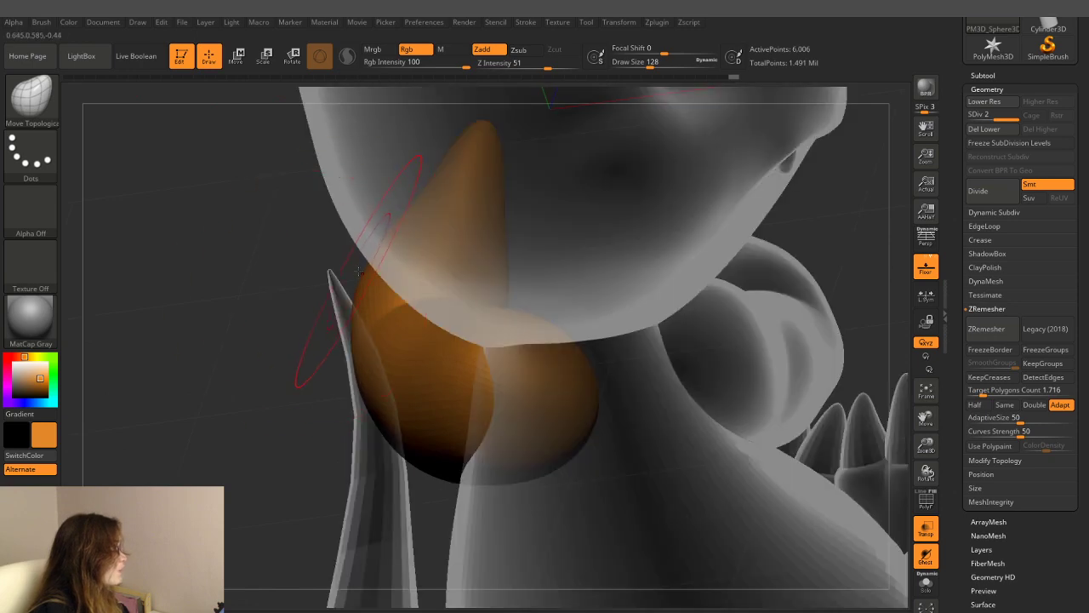
mouse_move(305, 331)
left_mouse_down()
mouse_move(280, 302)
mouse_move(318, 313)
left_mouse_up()
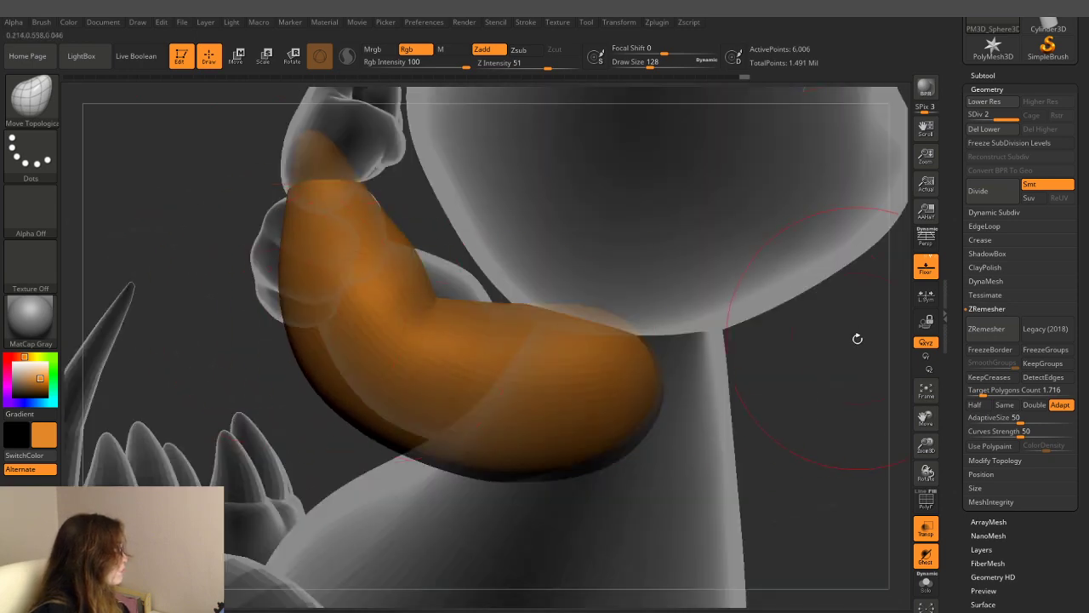
left_click_drag(857, 338, 782, 284)
left_click_drag(412, 350, 579, 264)
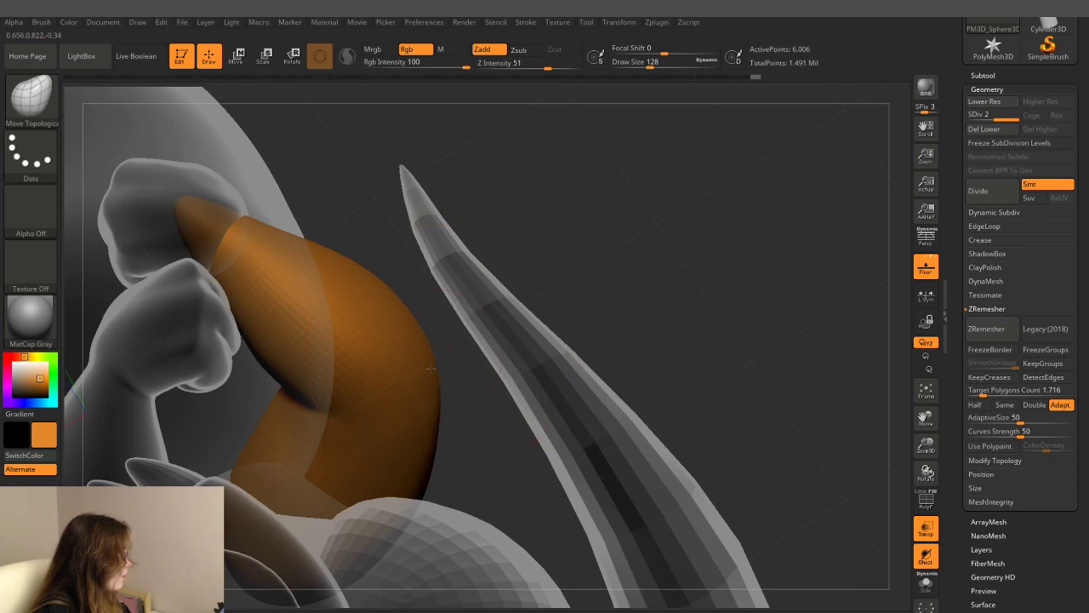
left_click_drag(432, 370, 394, 285)
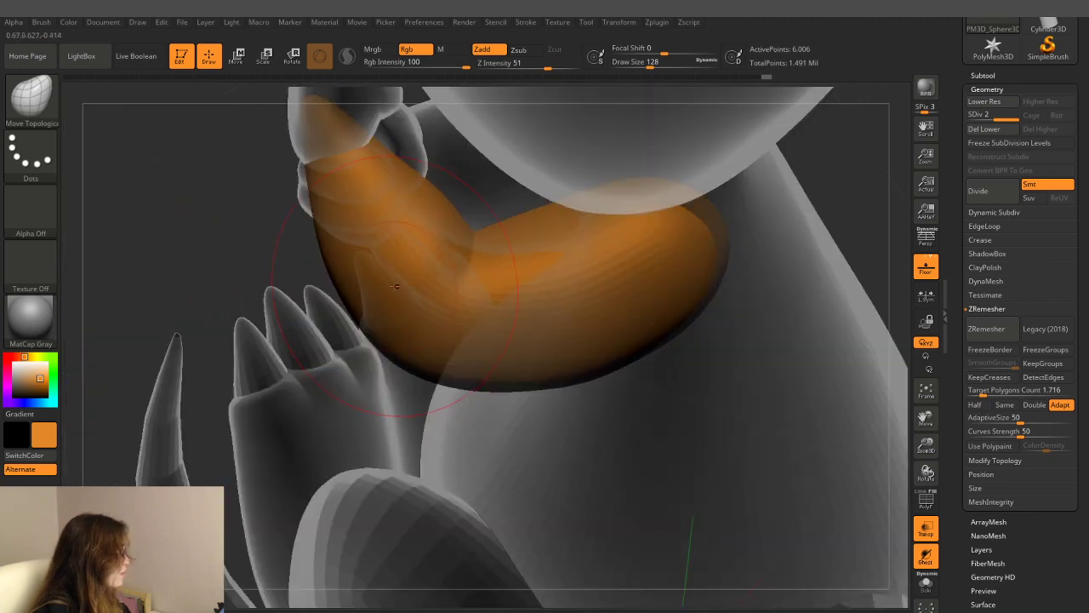
left_click_drag(271, 270, 320, 234)
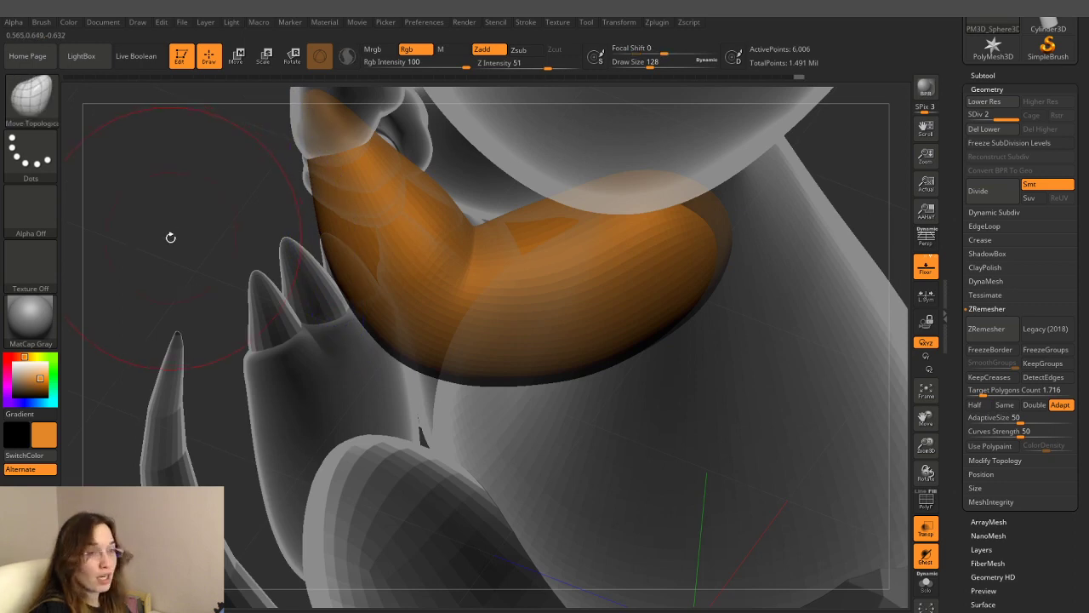
mouse_move(182, 221)
left_mouse_down()
mouse_move(168, 244)
mouse_move(242, 253)
left_mouse_up()
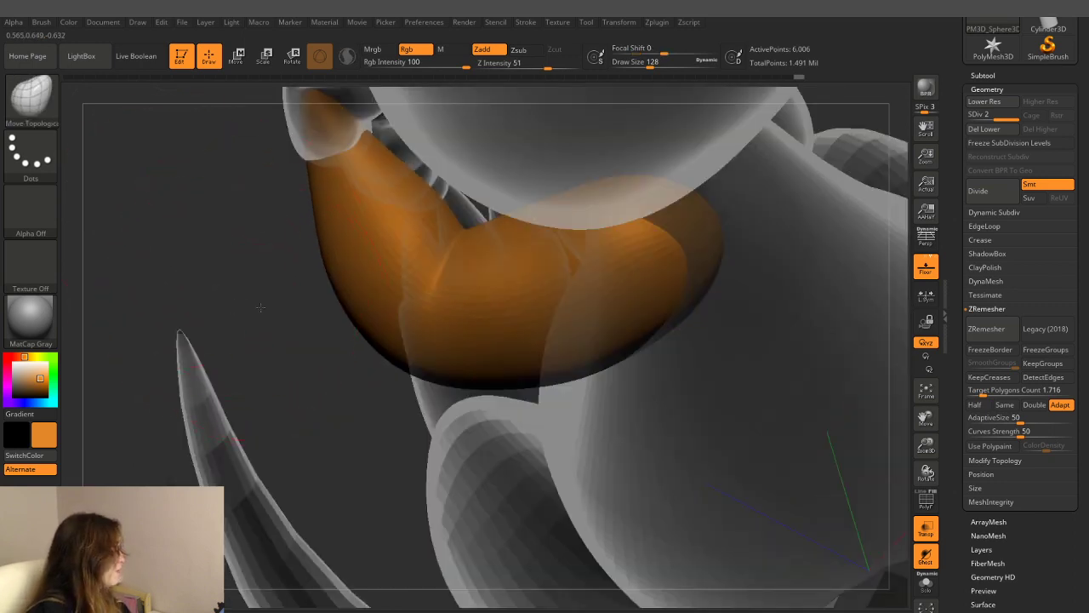
left_click_drag(261, 307, 289, 179)
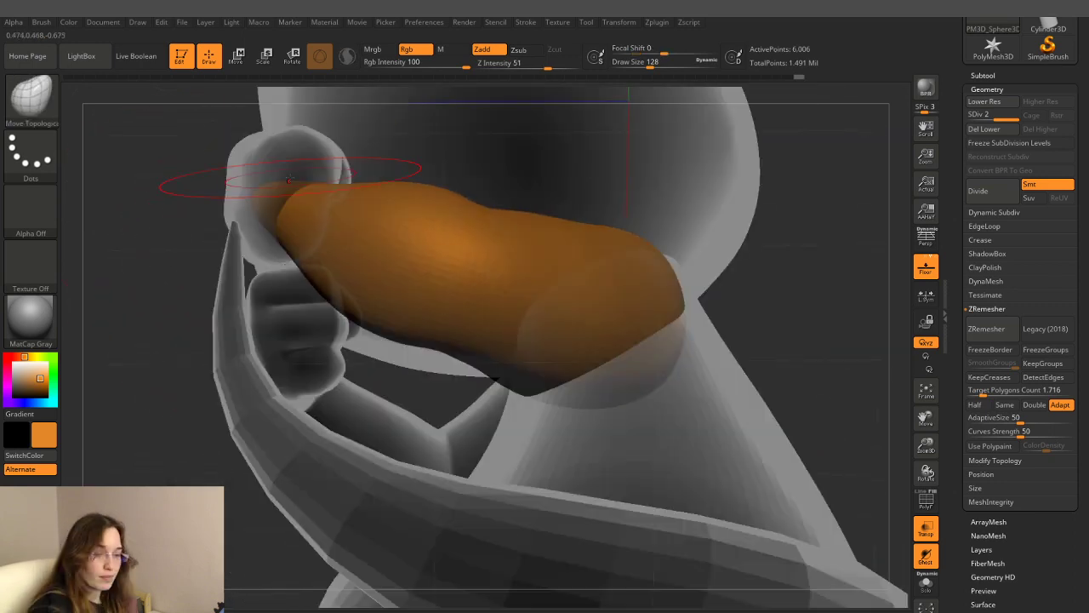
- Switch to the MechCut A1 brush and reduce its draw size to 54
key("b")
key("m")
key("c")
left_click_drag(664, 63, 634, 63)
left_click_drag(817, 255, 689, 291)
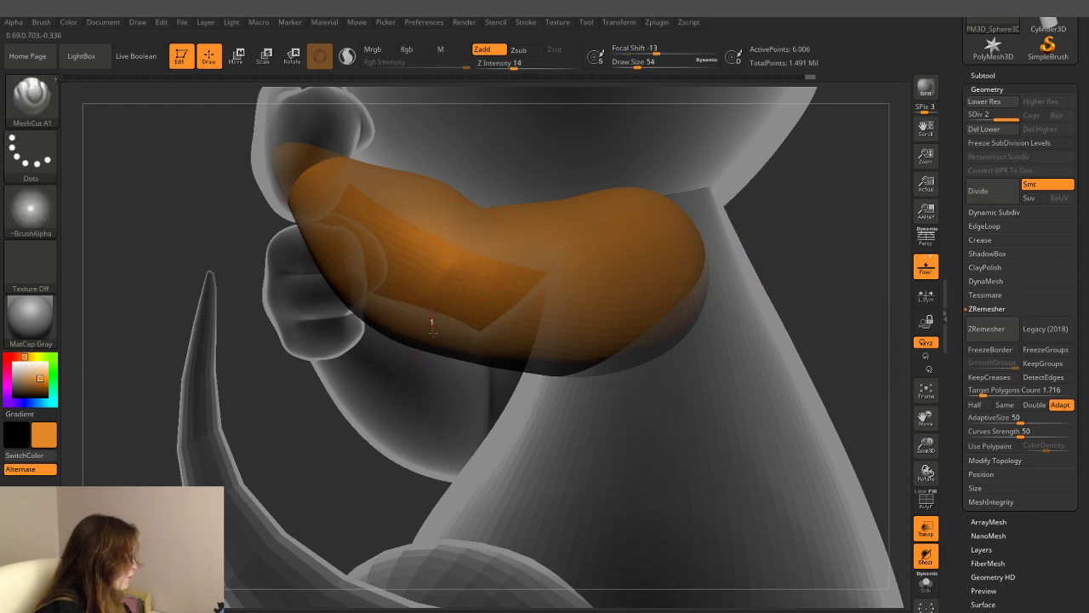
- Orbit around the orange arm, then divide it to SDiv 3 (24,018 points) with Ctrl+D
left_click_drag(823, 232, 620, 216)
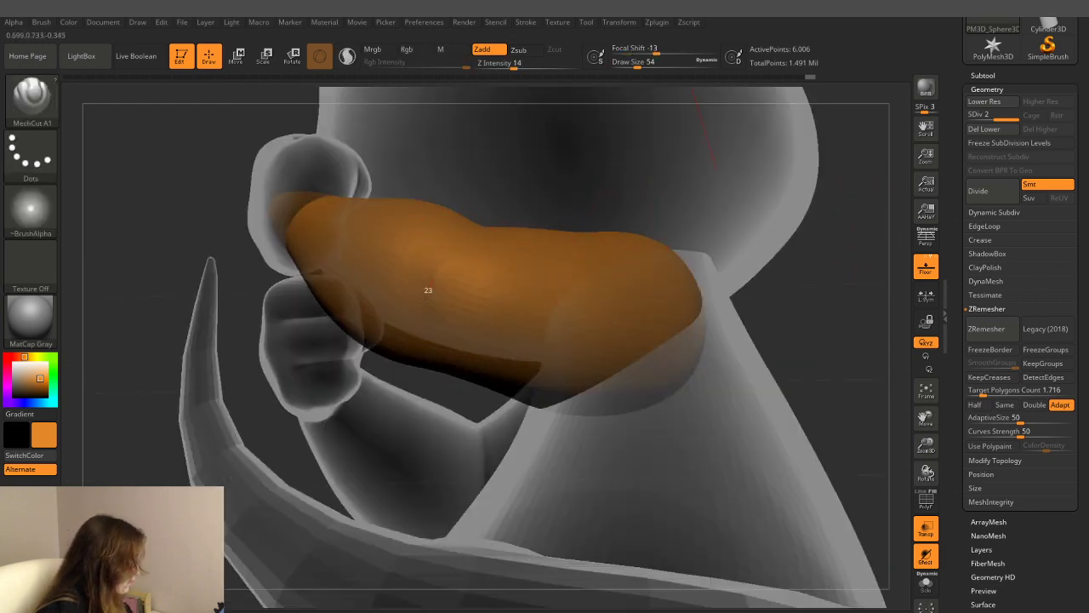
left_click_drag(426, 335, 572, 280)
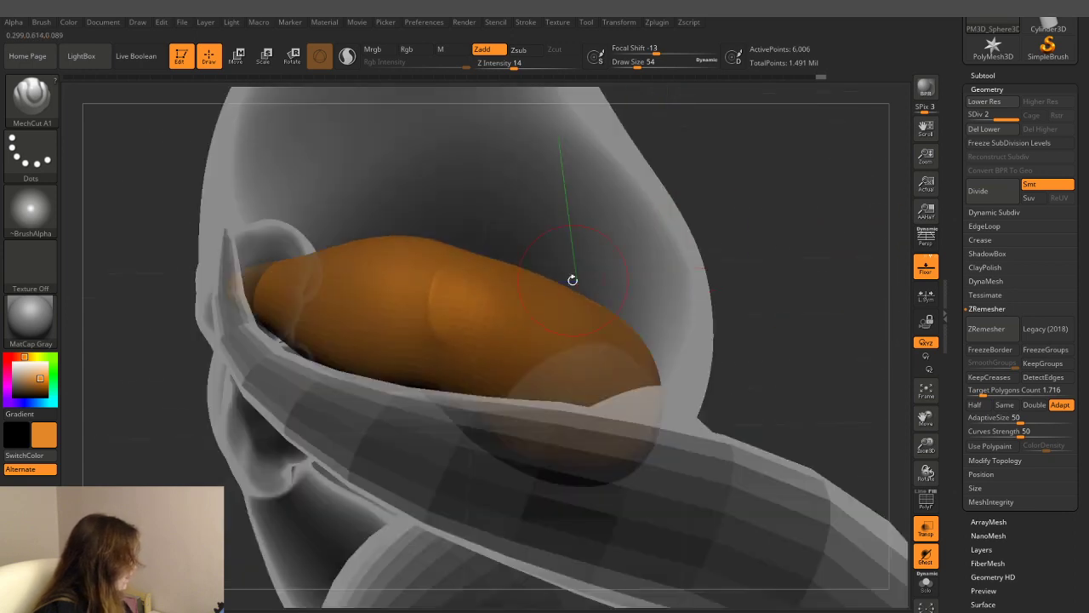
left_click_drag(822, 148, 809, 232)
left_click_drag(778, 275, 474, 263)
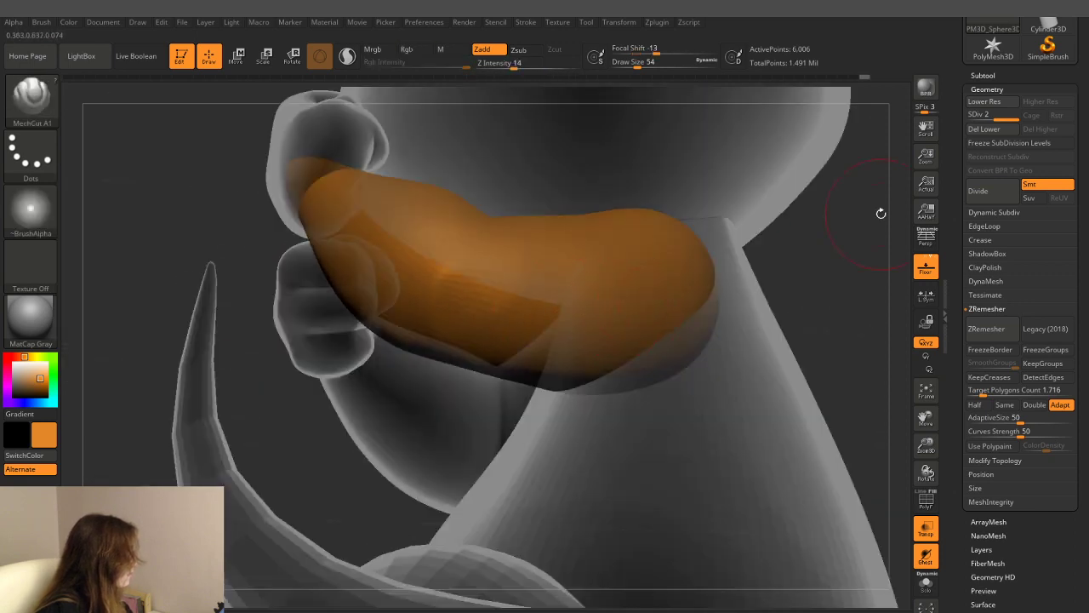
mouse_move(546, 308)
left_mouse_down()
mouse_move(367, 337)
mouse_move(336, 327)
mouse_move(329, 239)
mouse_move(492, 262)
left_mouse_up()
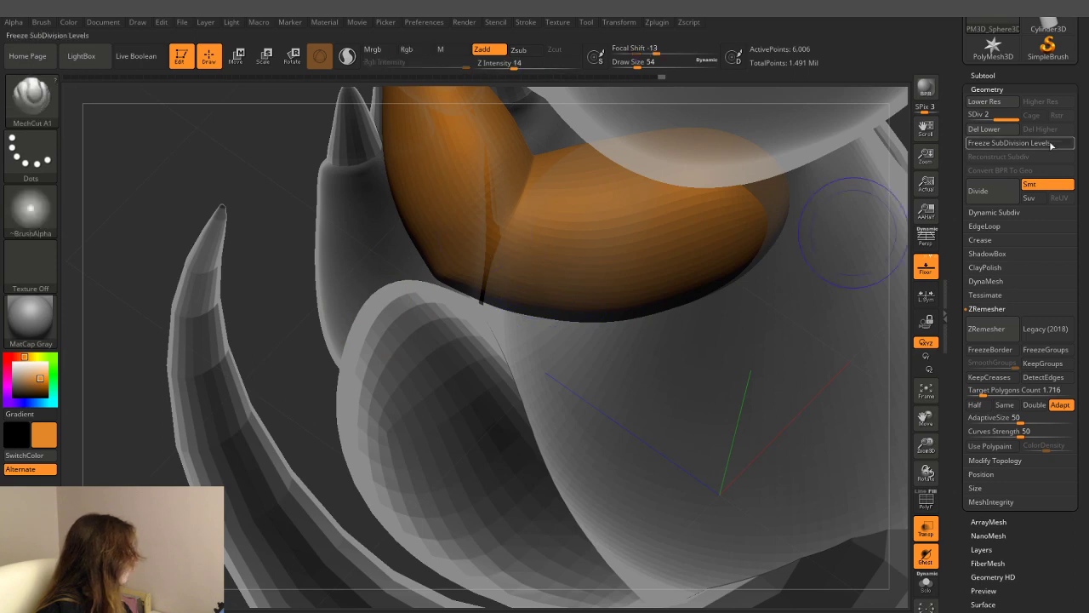
key("ctrl+d")
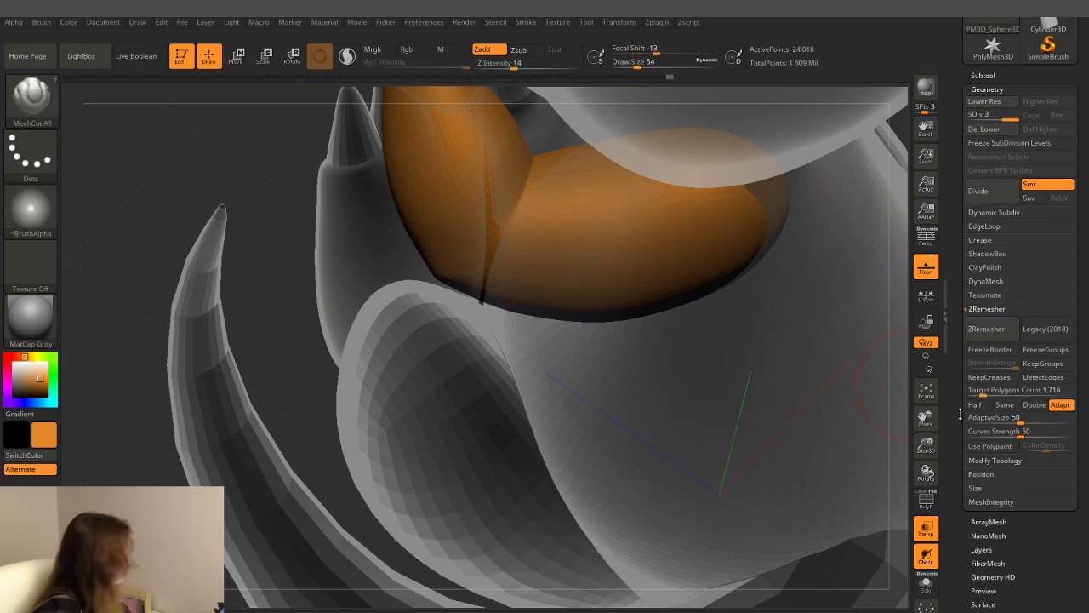
- Turn off Transp, frame the whole dragon, and briefly inspect the arm in isolation
left_click(925, 528)
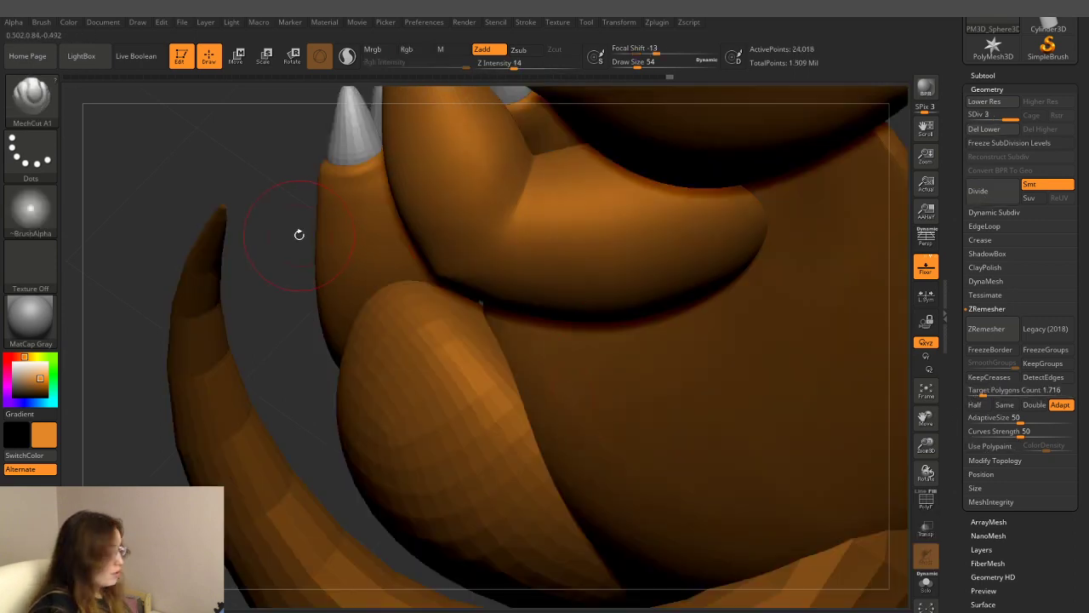
left_click_drag(297, 233, 462, 280)
key("f")
left_click(730, 352, "ctrl+shift")
left_click_drag(739, 278, 735, 320)
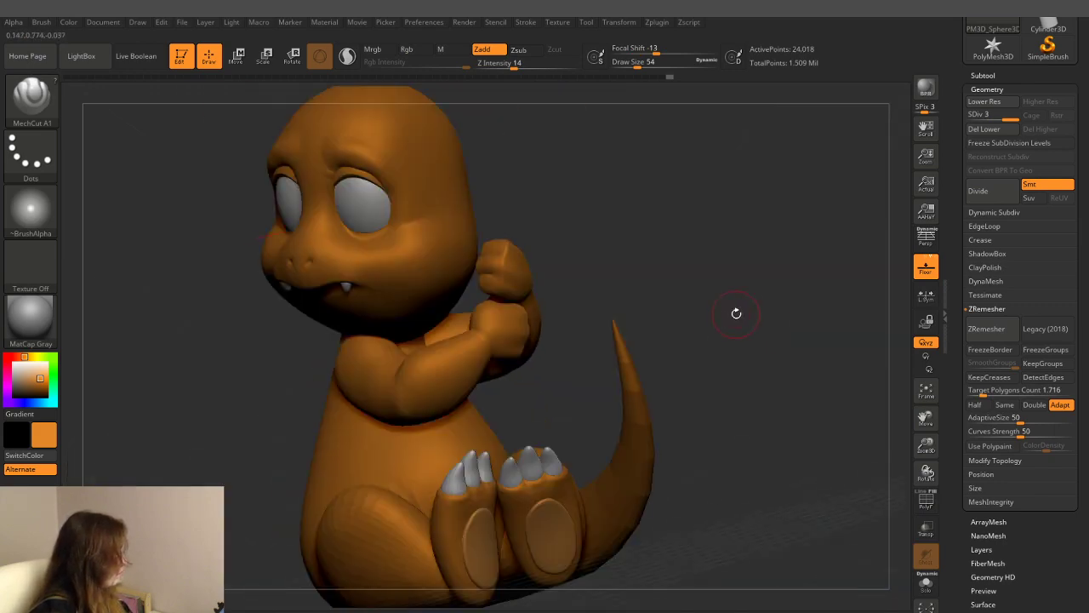
left_click(708, 259, "ctrl+shift")
- Save the project with Ctrl+S and turn the character toward the front
key("ctrl")
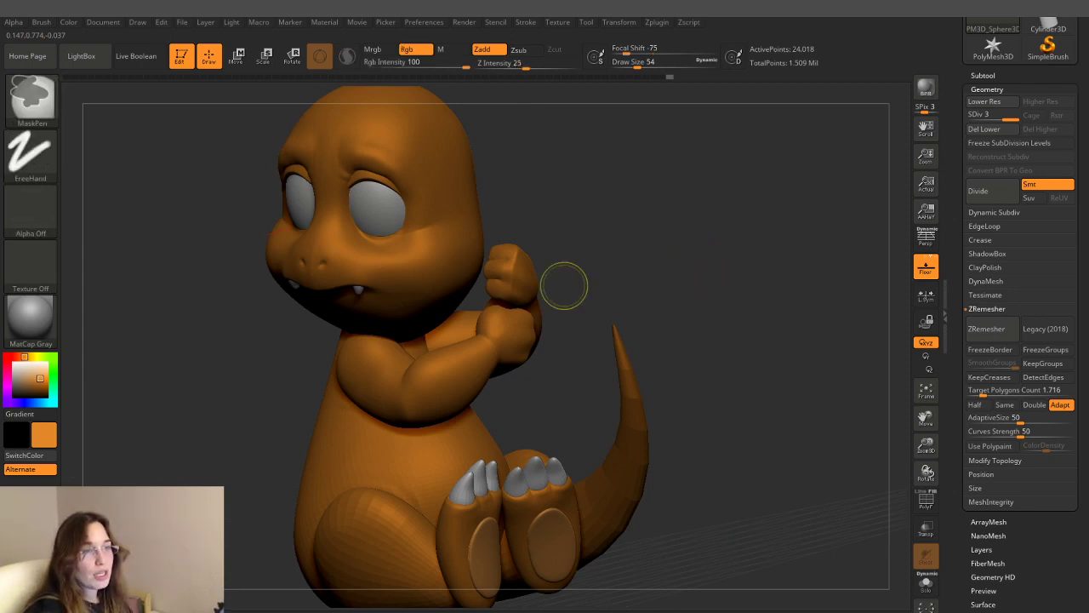
key("ctrl+s")
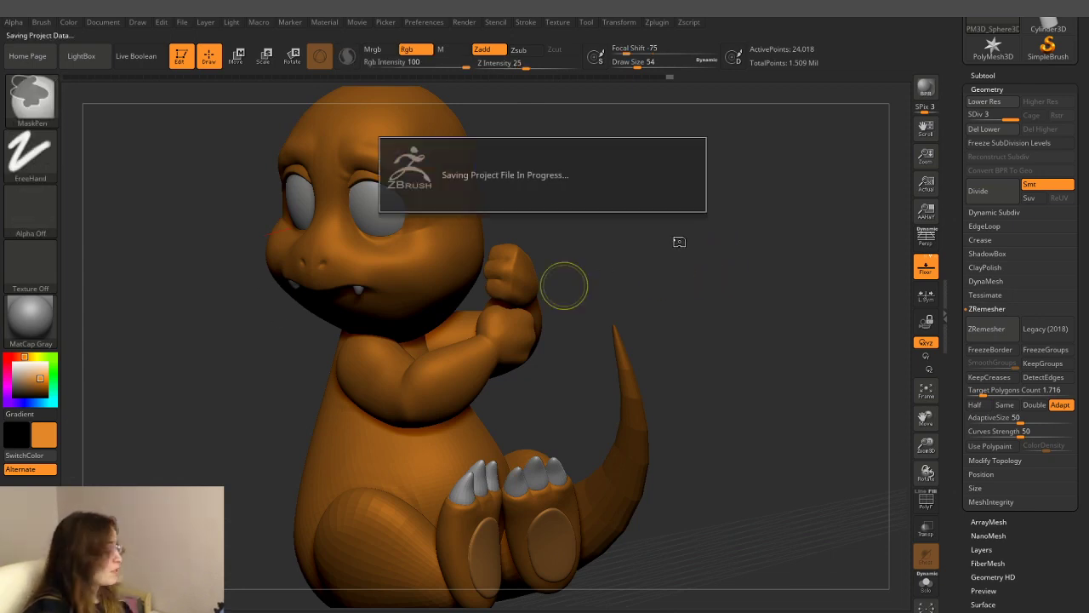
left_click_drag(709, 259, 675, 259)
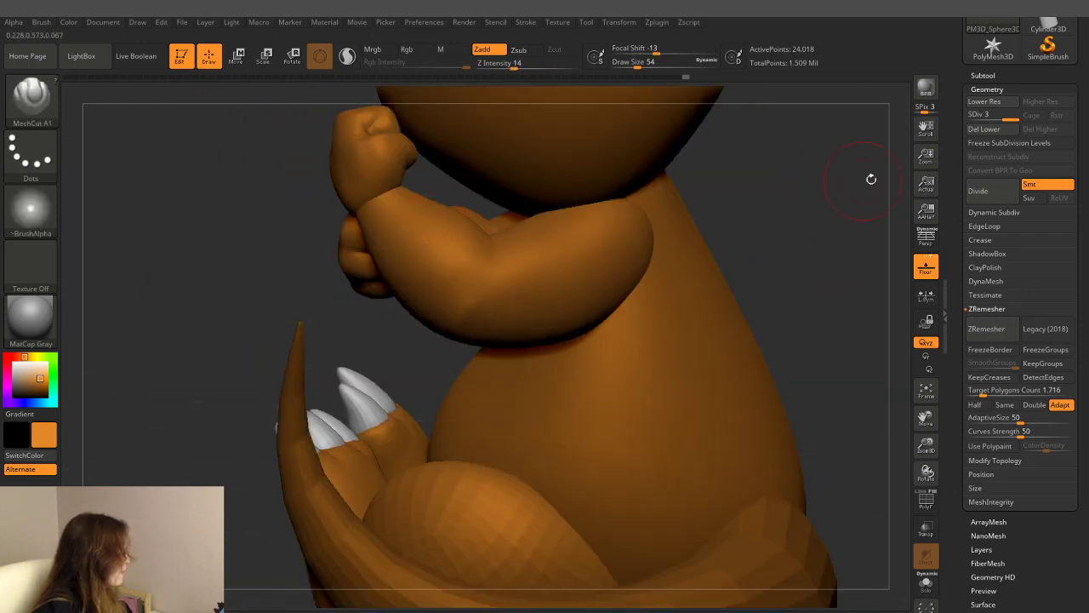
- Select the arm subtool, move it up, and MergeDown it with the subtool below
left_click(982, 75)
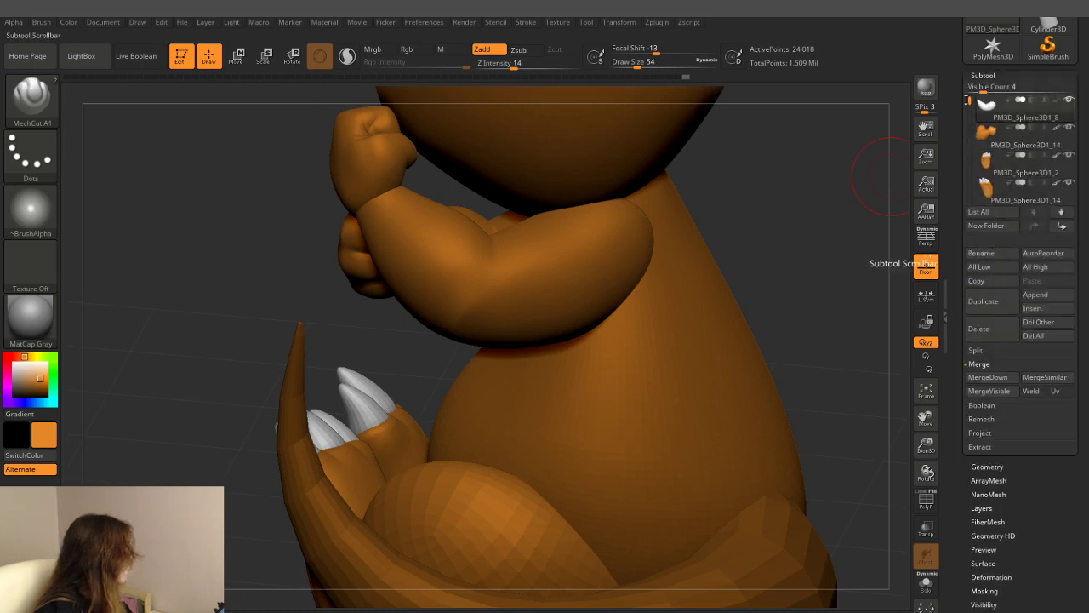
left_click(369, 144, "alt")
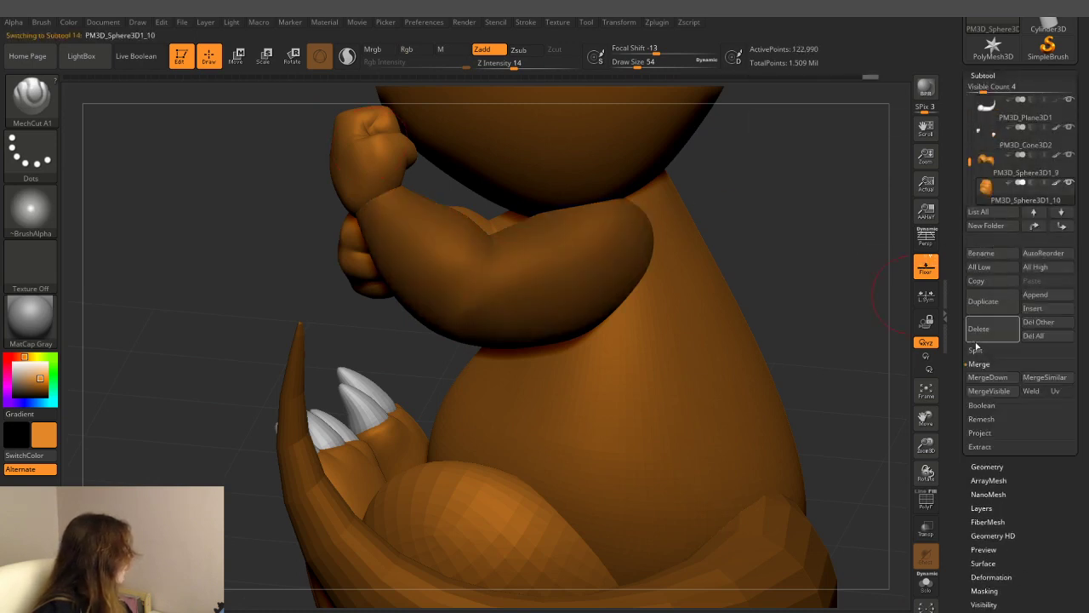
left_click(1035, 226, "shift")
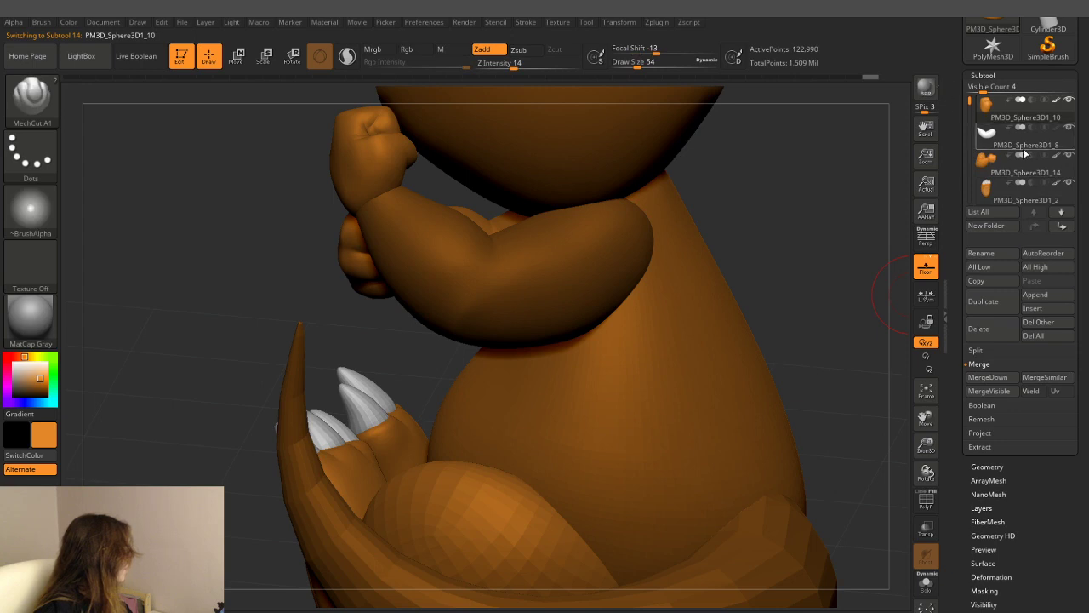
left_click(989, 377)
left_click(886, 405)
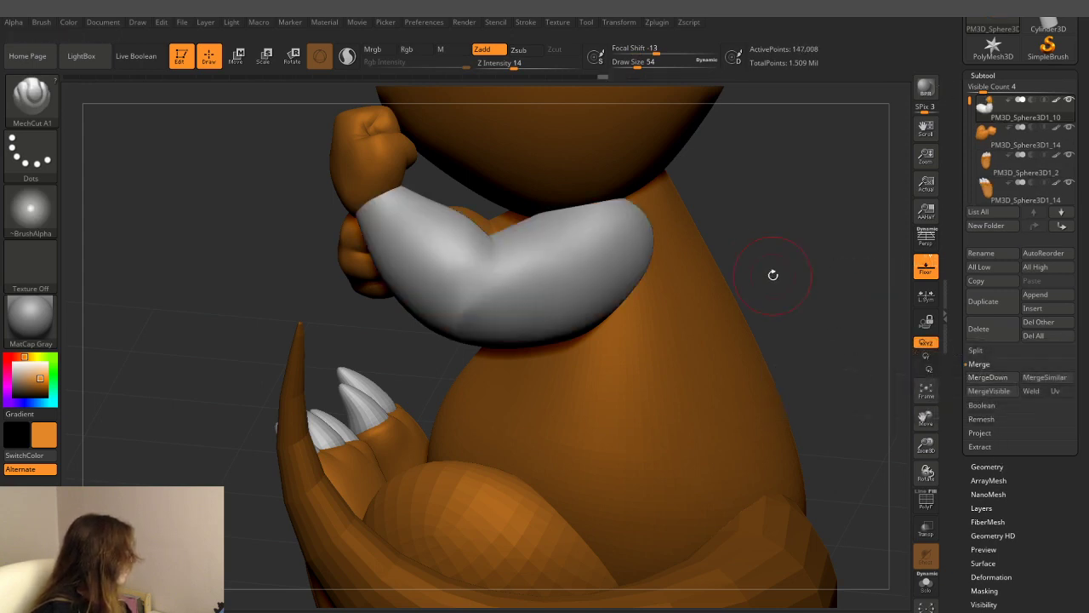
- Fill the arm orange with Color > FillObject, check it, and save the project
left_click(69, 21)
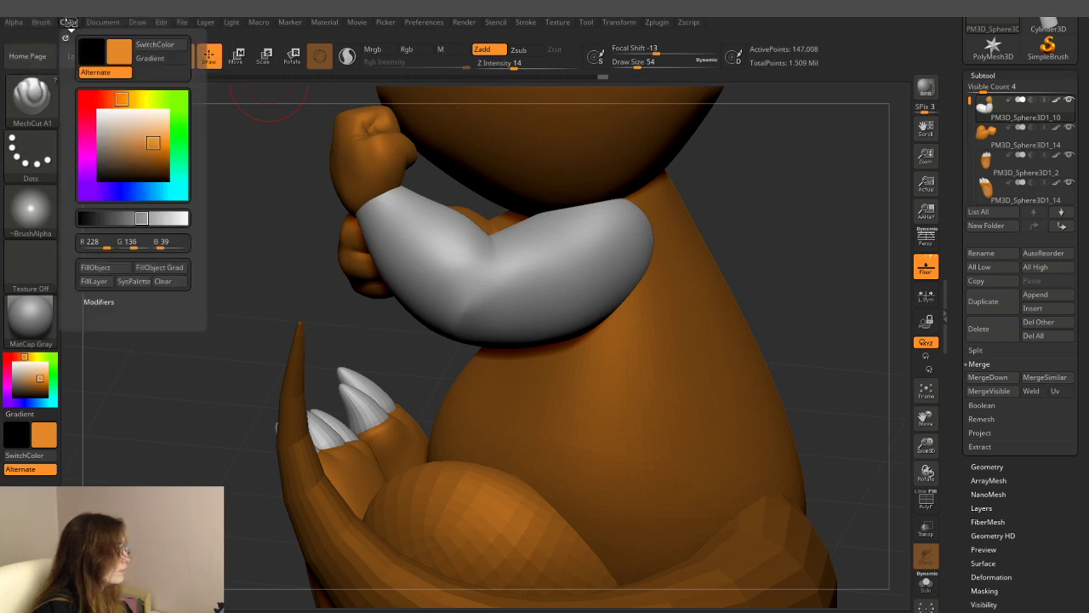
left_click(98, 269)
mouse_move(306, 301)
left_mouse_down()
mouse_move(299, 178)
mouse_move(582, 247)
left_mouse_up()
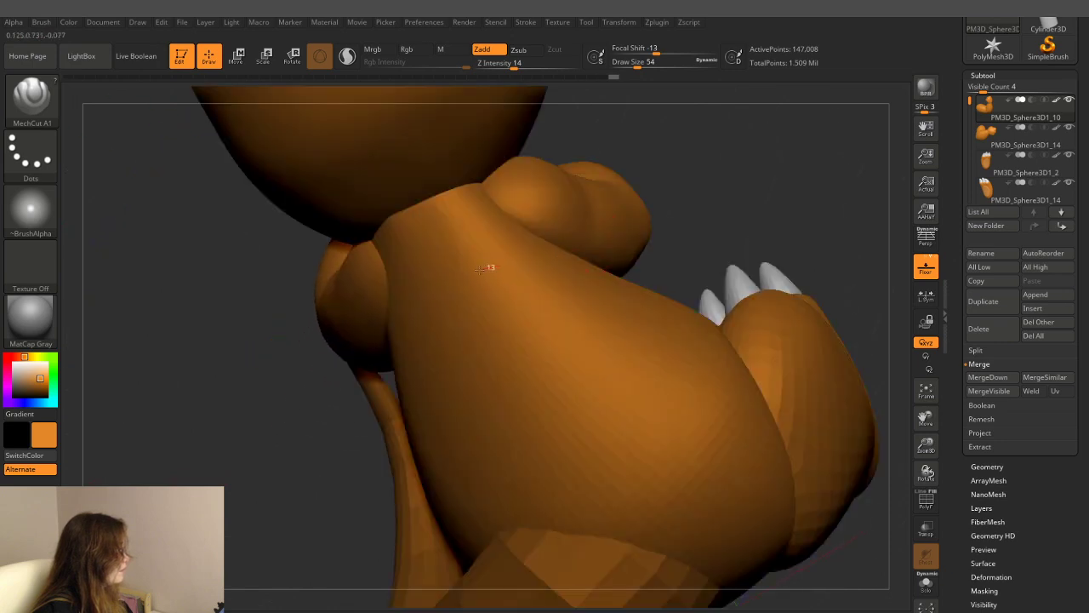
left_click_drag(729, 187, 740, 230)
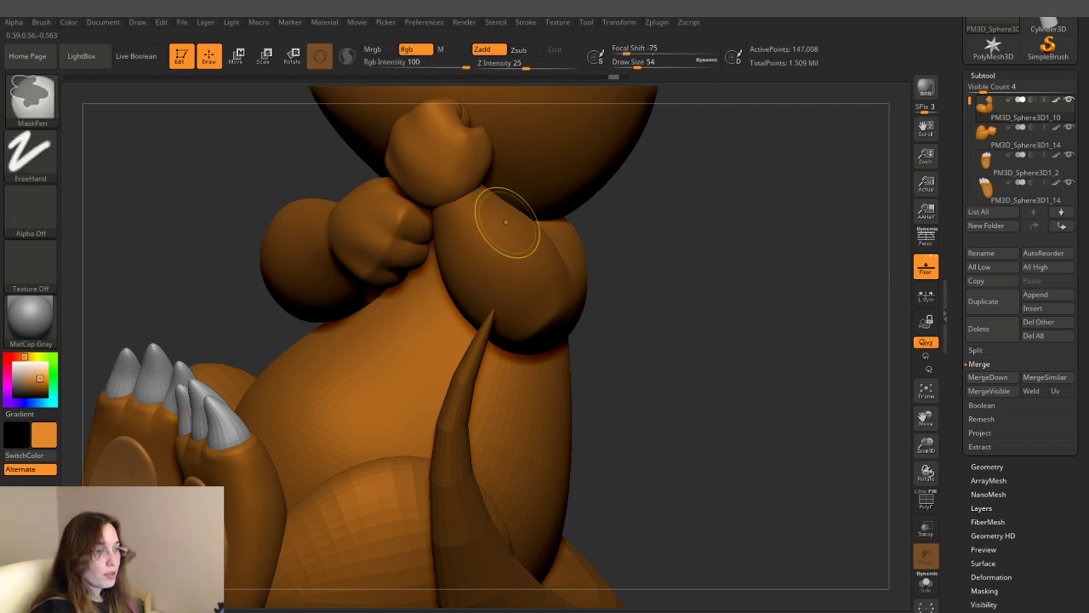
key("ctrl+s")
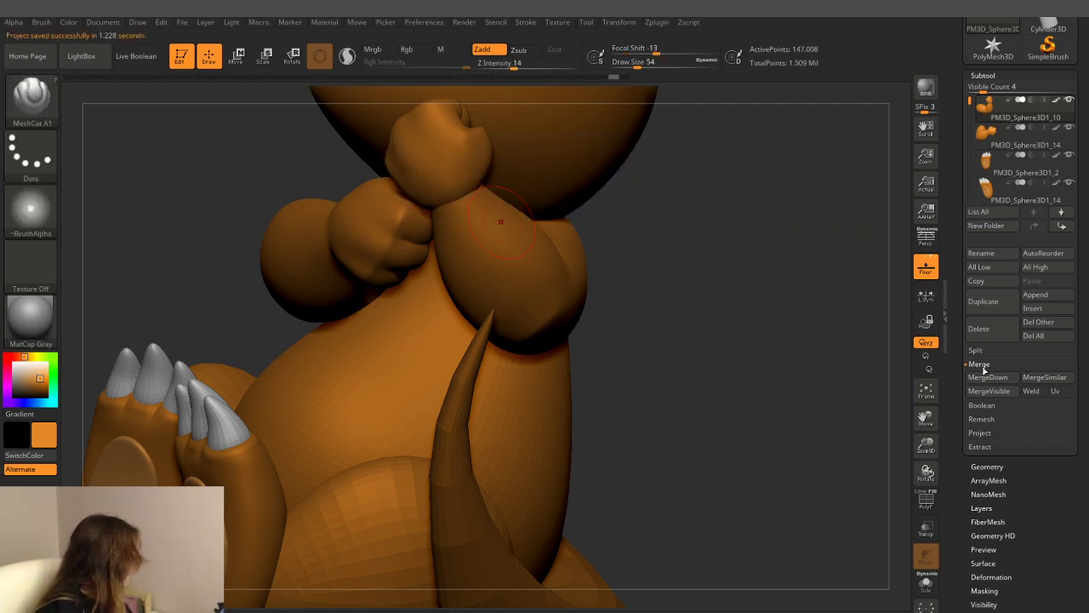
left_click(987, 466)
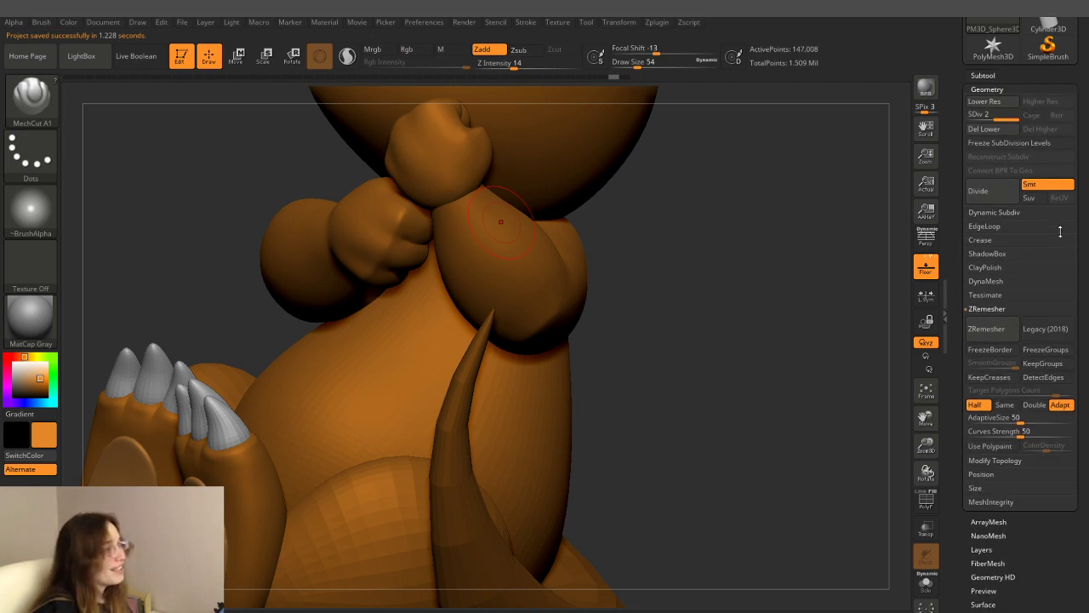
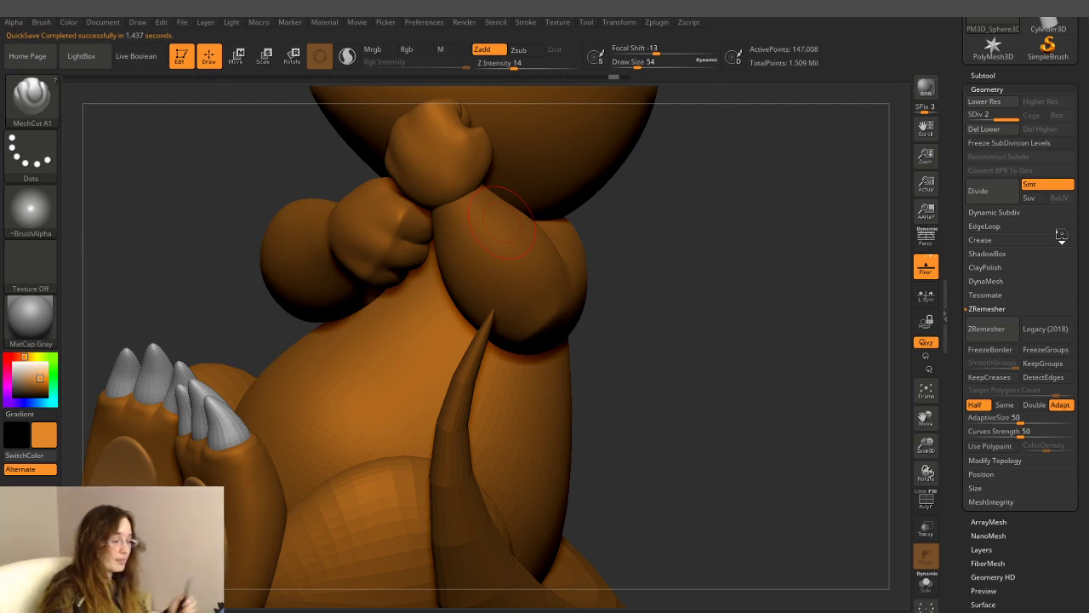
- DynaMesh the arm at resolution 552, agreeing to freeze its subdivision levels
left_click_drag(722, 239, 715, 249)
left_click(987, 281)
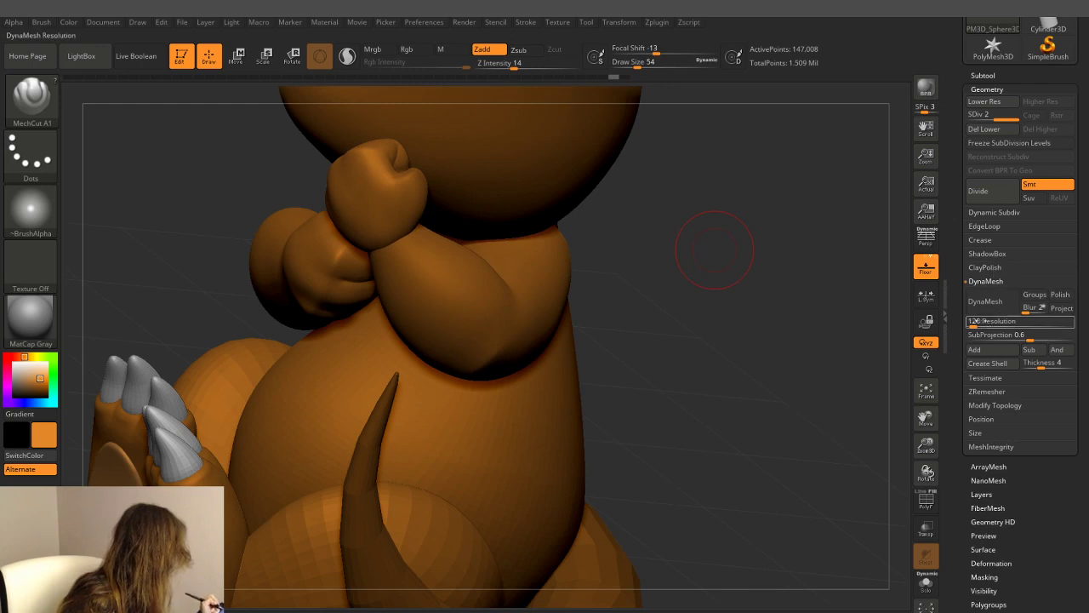
left_click(987, 321)
type("552")
left_click(989, 305)
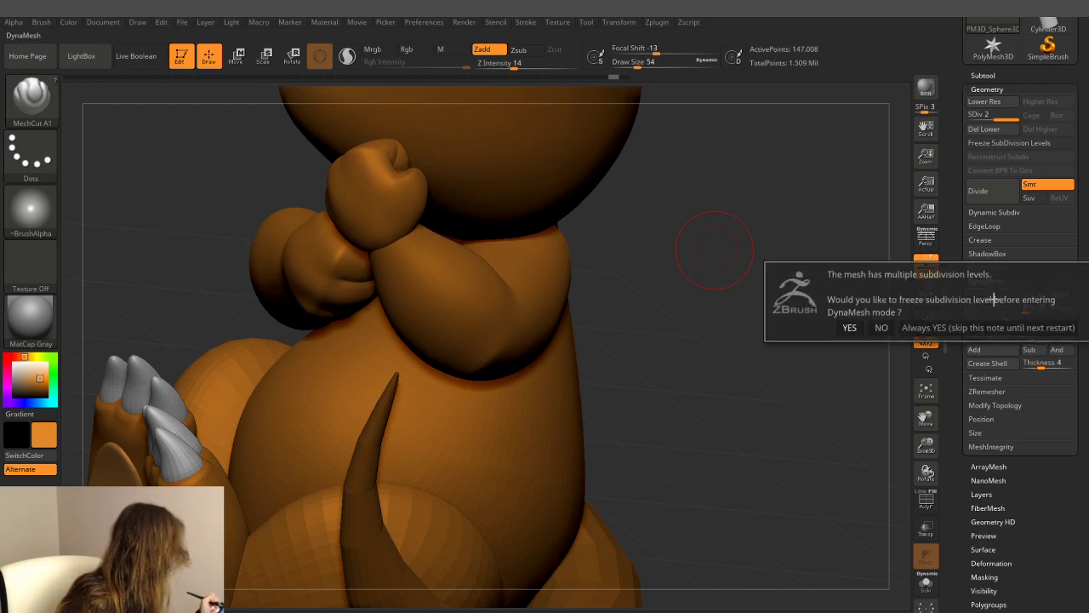
left_click(864, 326)
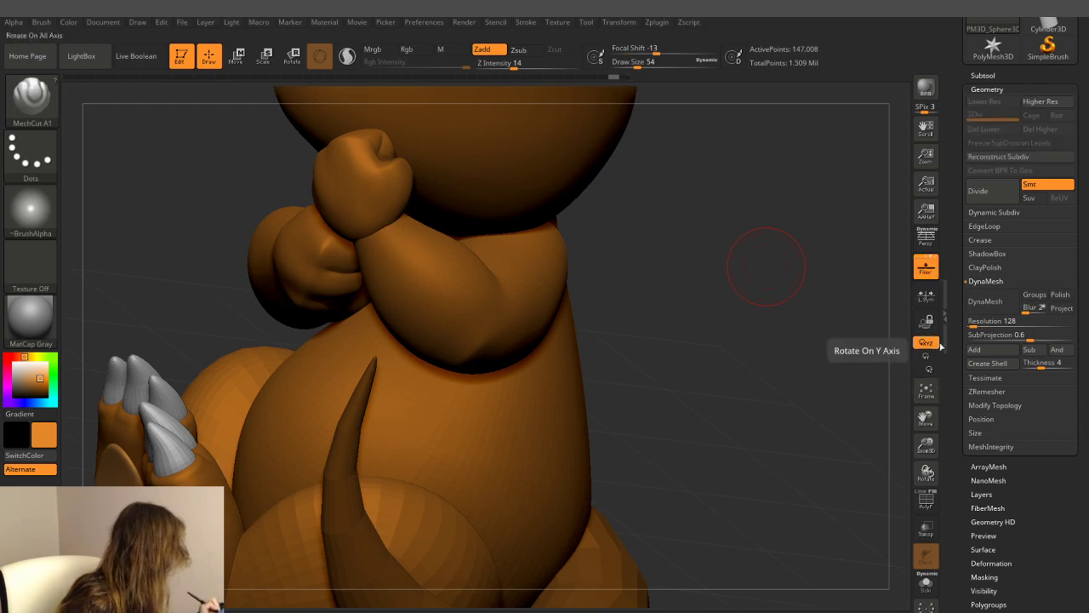
- Raise the DynaMesh resolution to 688 and remesh the arm again
left_click(987, 302)
type("688")
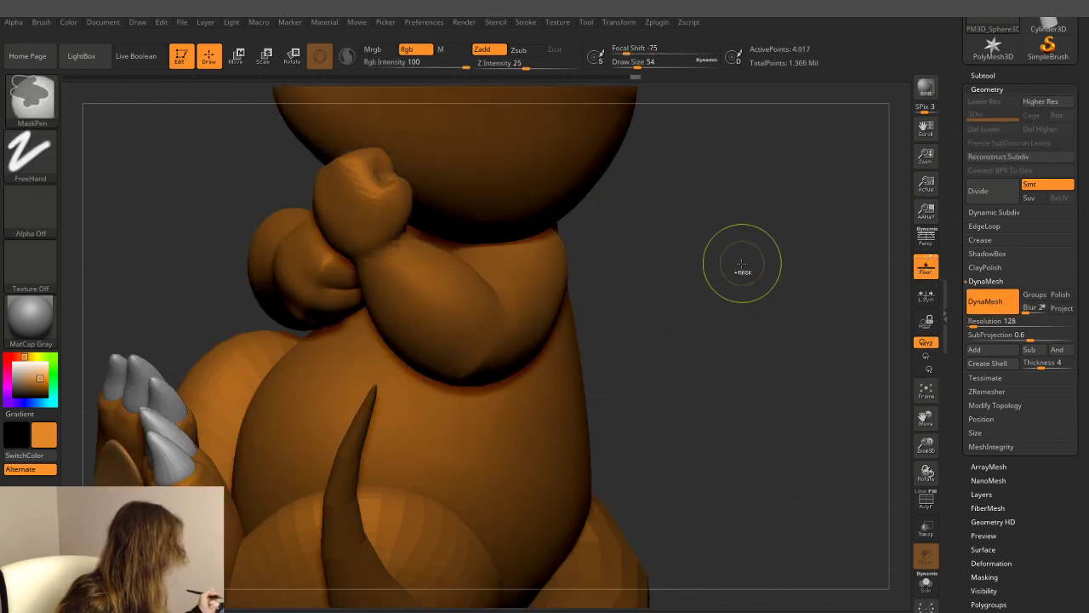
left_click_drag(973, 320, 988, 321)
left_click(987, 301)
left_click_drag(860, 289, 796, 240)
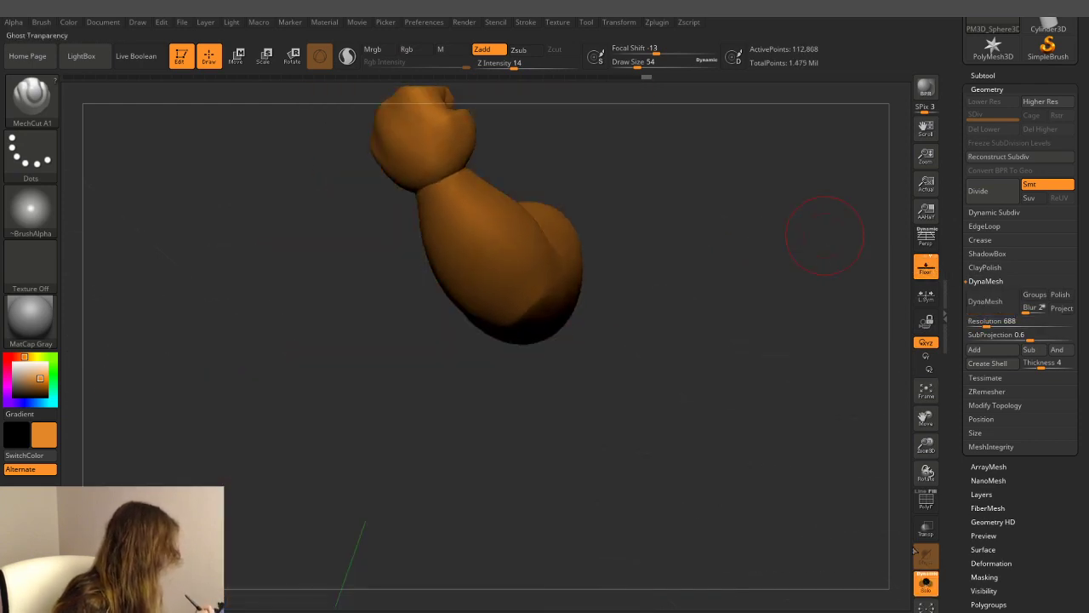
- Isolate the arm in Solo mode, zoom in on the fist, and set brush size 23
key("ctrl+shift+s")
left_click_drag(734, 249, 727, 309)
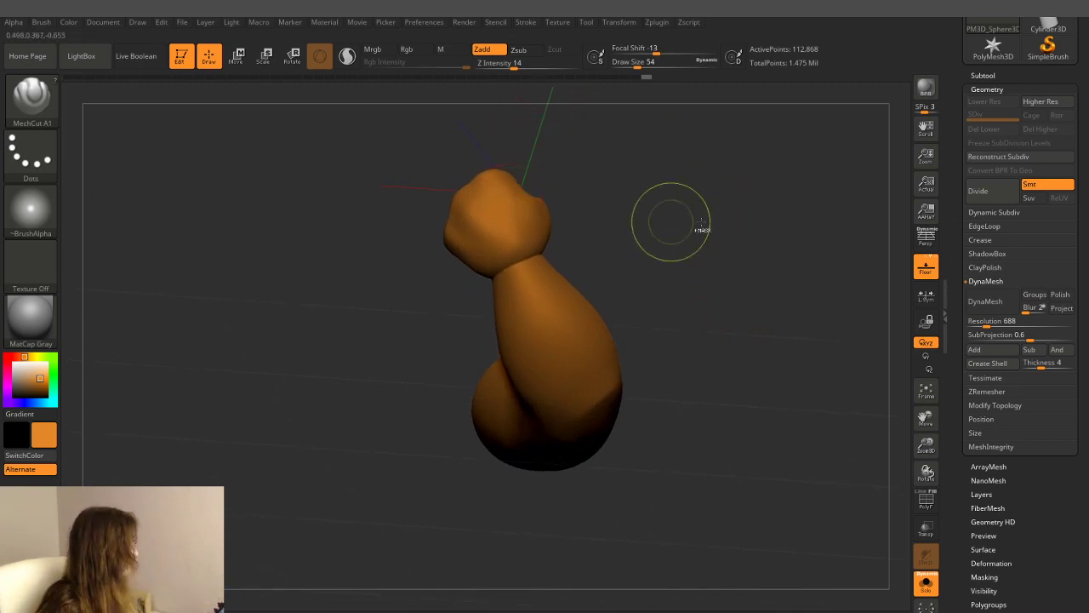
right_click_drag(670, 223, 746, 215, "ctrl")
left_click_drag(745, 216, 651, 304)
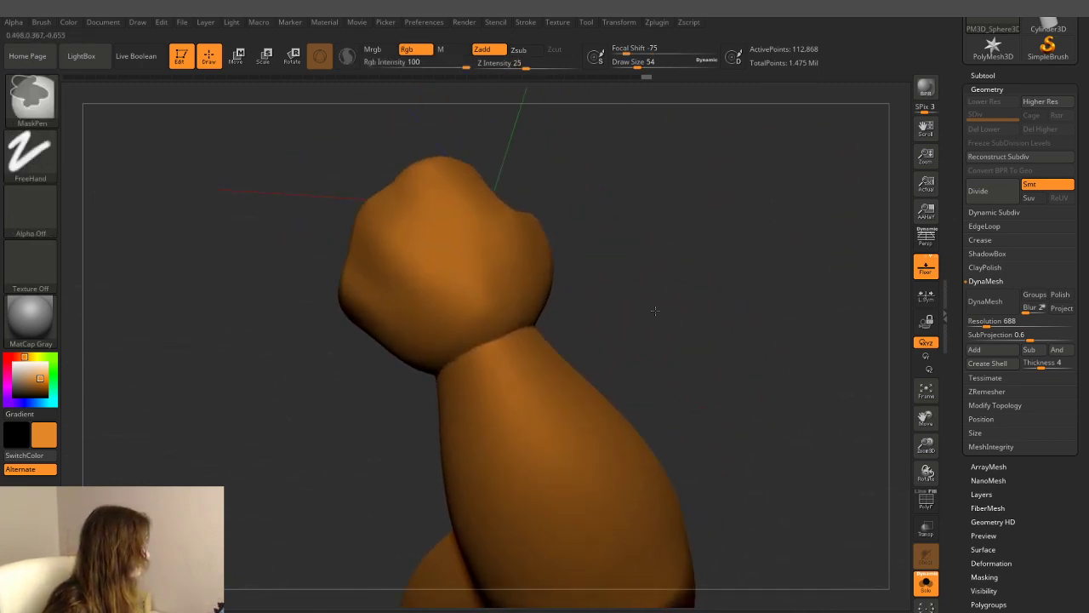
right_click_drag(652, 304, 729, 246, "ctrl")
left_click_drag(729, 246, 596, 170)
left_click_drag(655, 62, 634, 62)
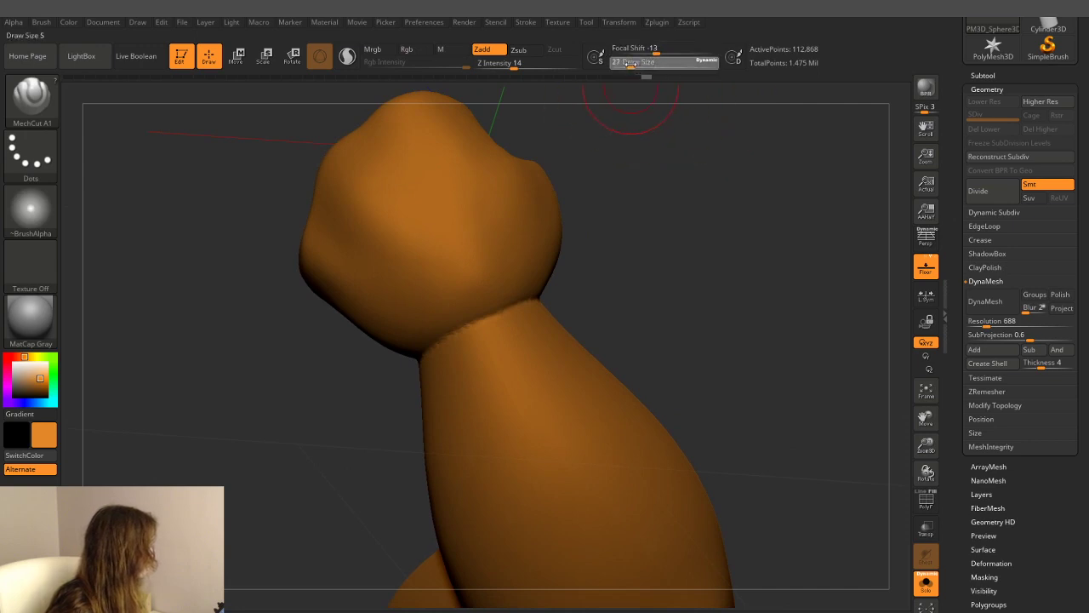
- Orbit around the fist and forearm to inspect them from front and side views
left_click_drag(588, 281, 610, 287)
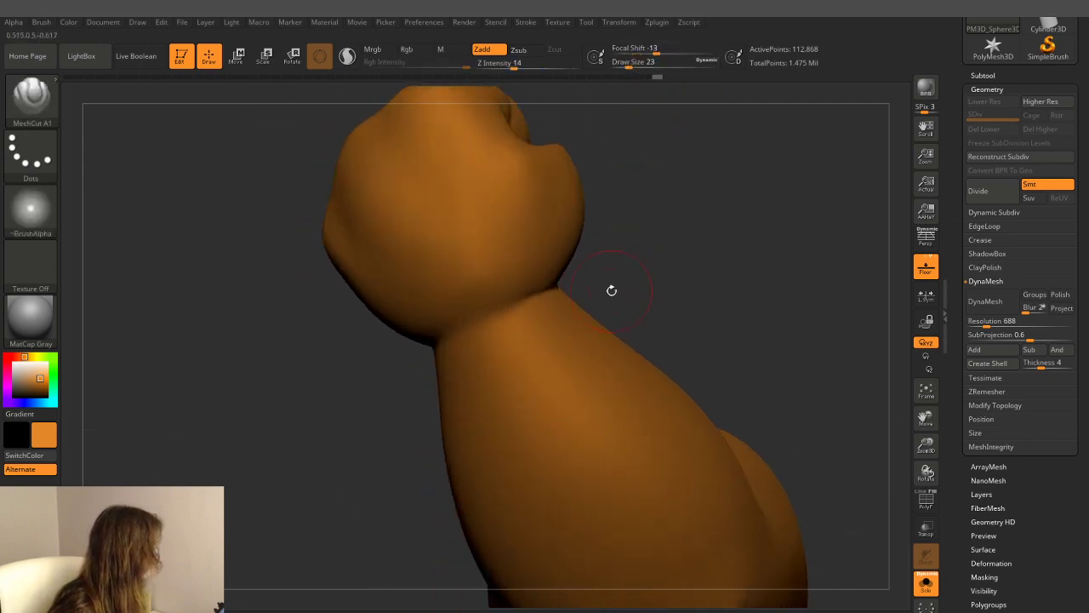
left_click_drag(544, 294, 495, 317)
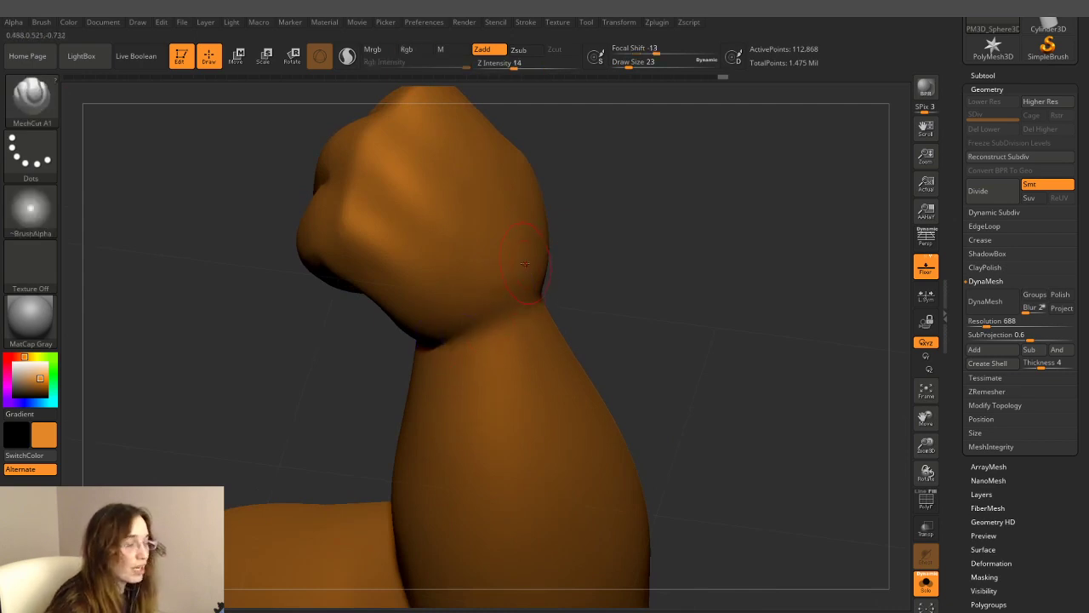
left_click_drag(661, 272, 695, 231)
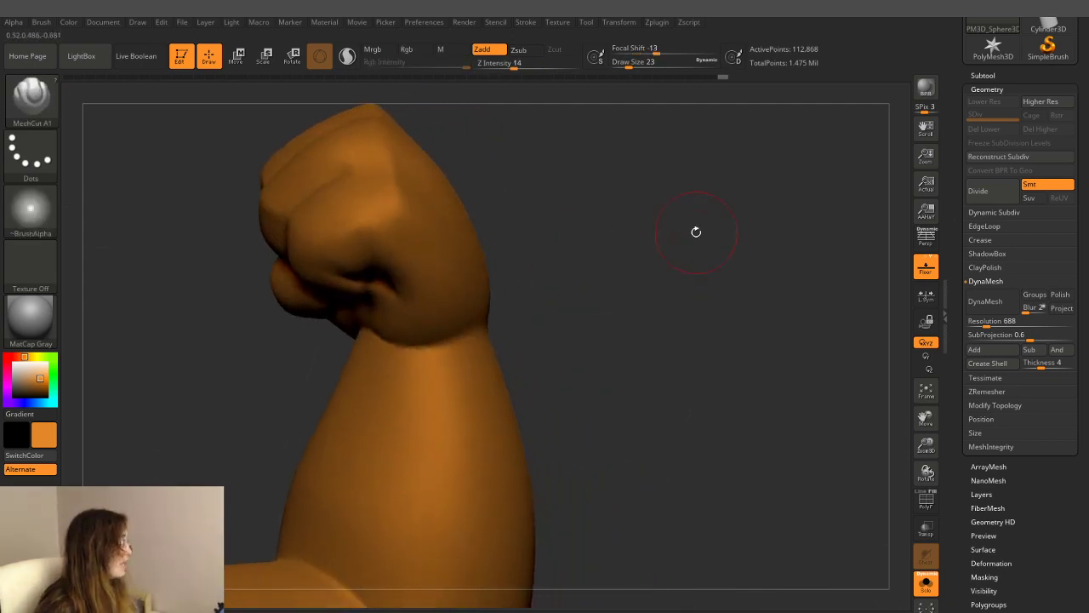
mouse_move(477, 340)
left_mouse_down("shift")
mouse_move(519, 316)
mouse_move(321, 352)
left_mouse_up("shift")
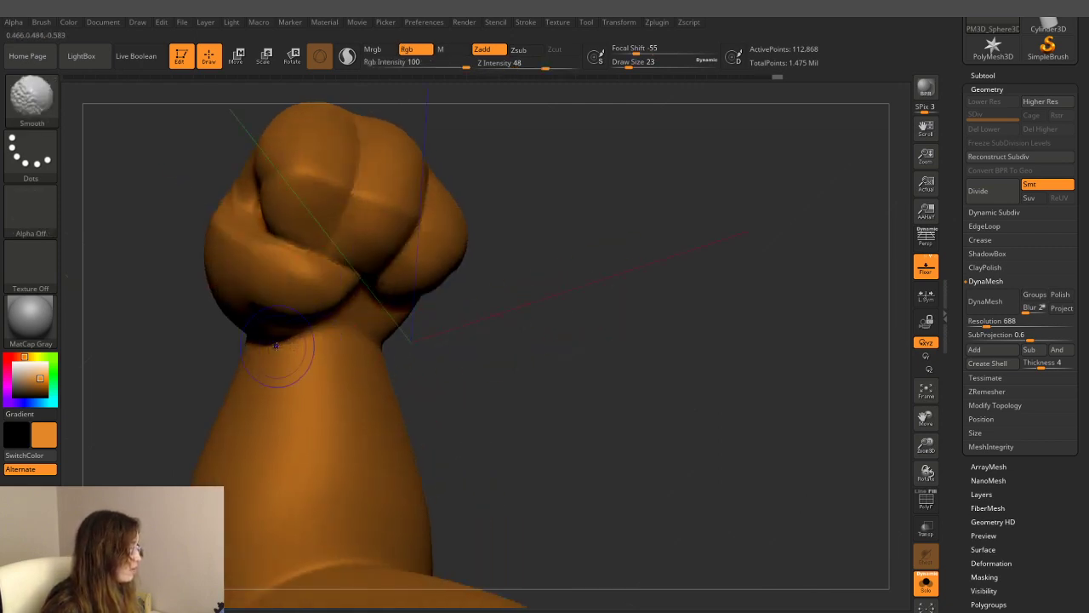
left_click_drag(518, 360, 268, 344)
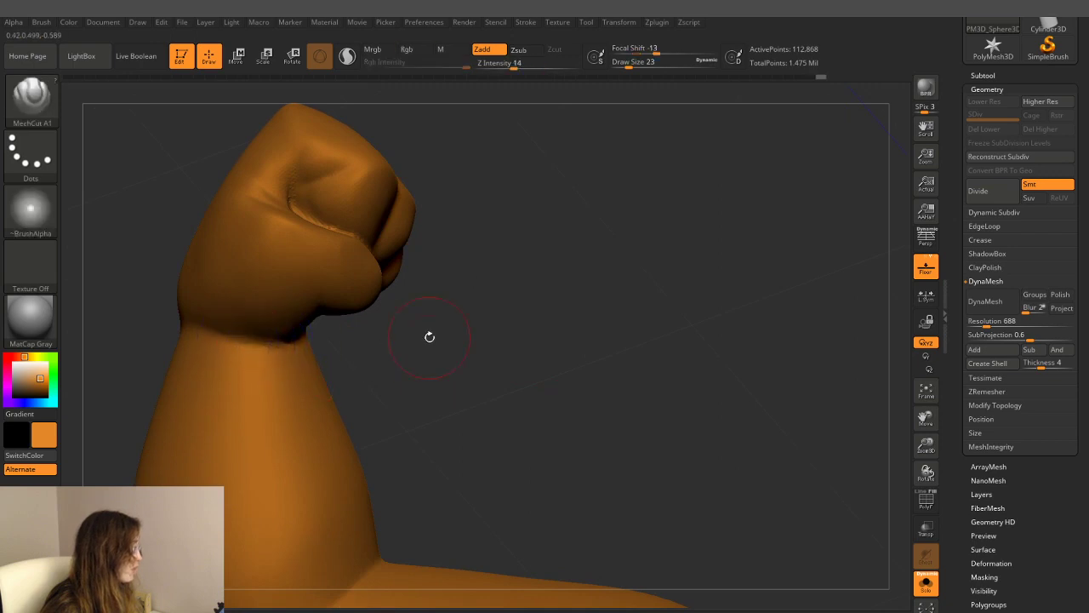
left_click_drag(428, 335, 462, 377)
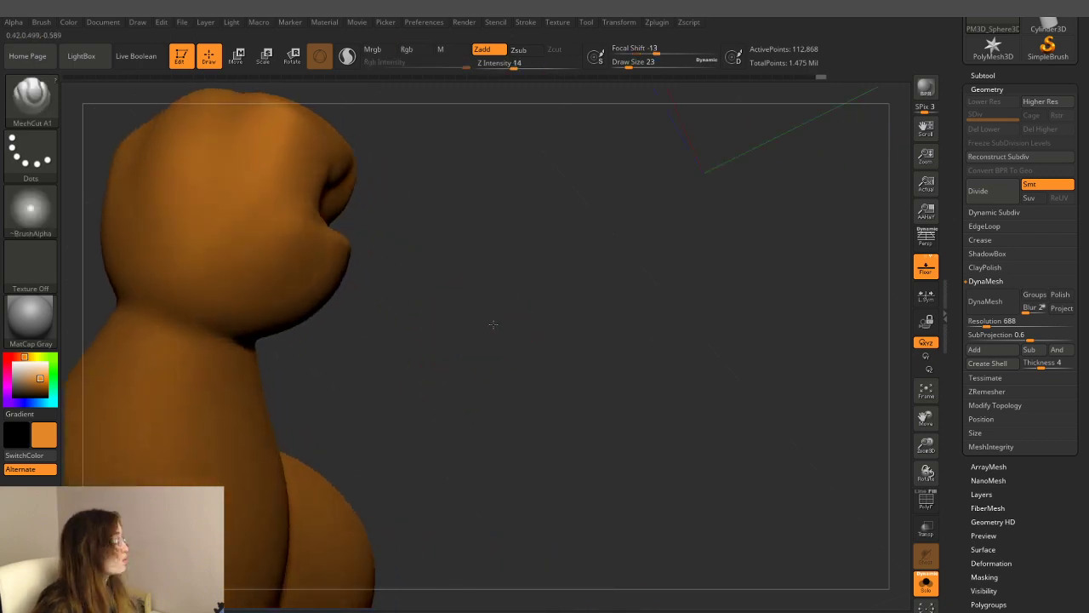
left_click_drag(467, 318, 553, 303)
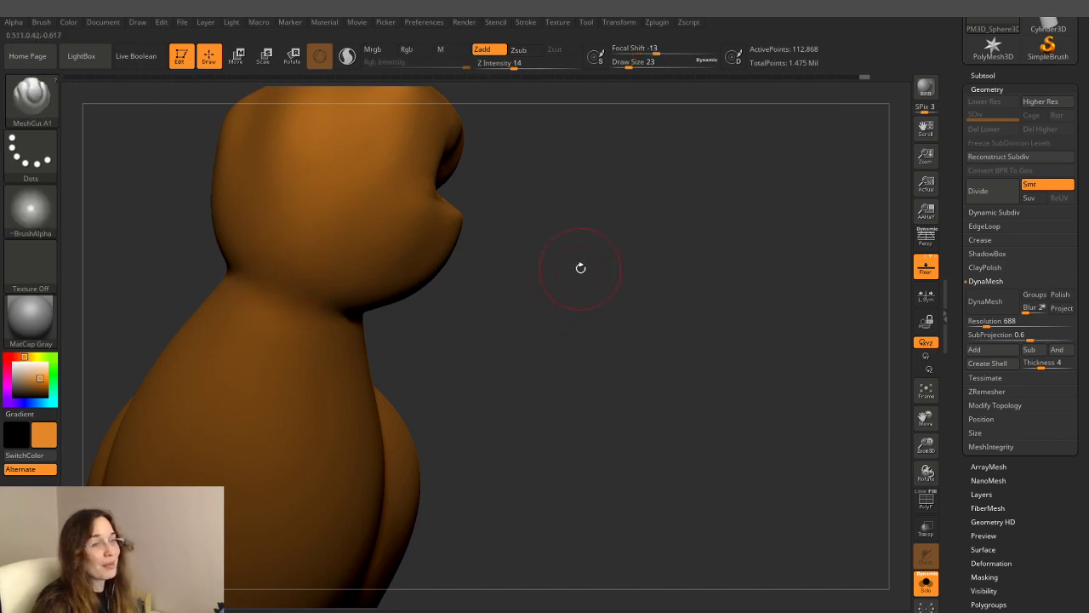
mouse_move(578, 327)
left_mouse_down()
mouse_move(610, 331)
mouse_move(540, 321)
mouse_move(528, 298)
left_mouse_up()
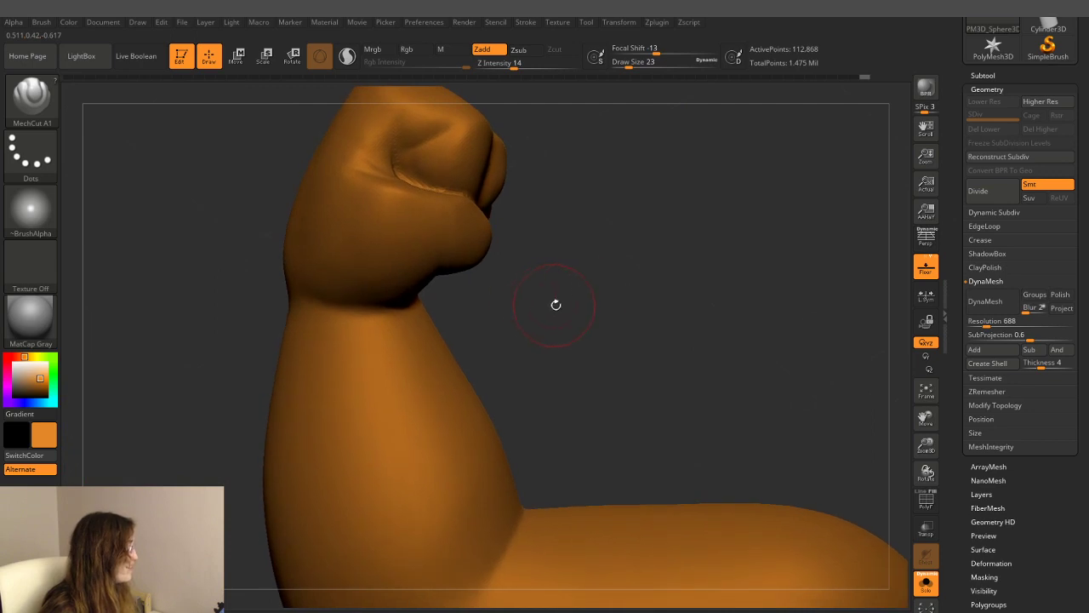
left_click_drag(586, 294, 600, 300)
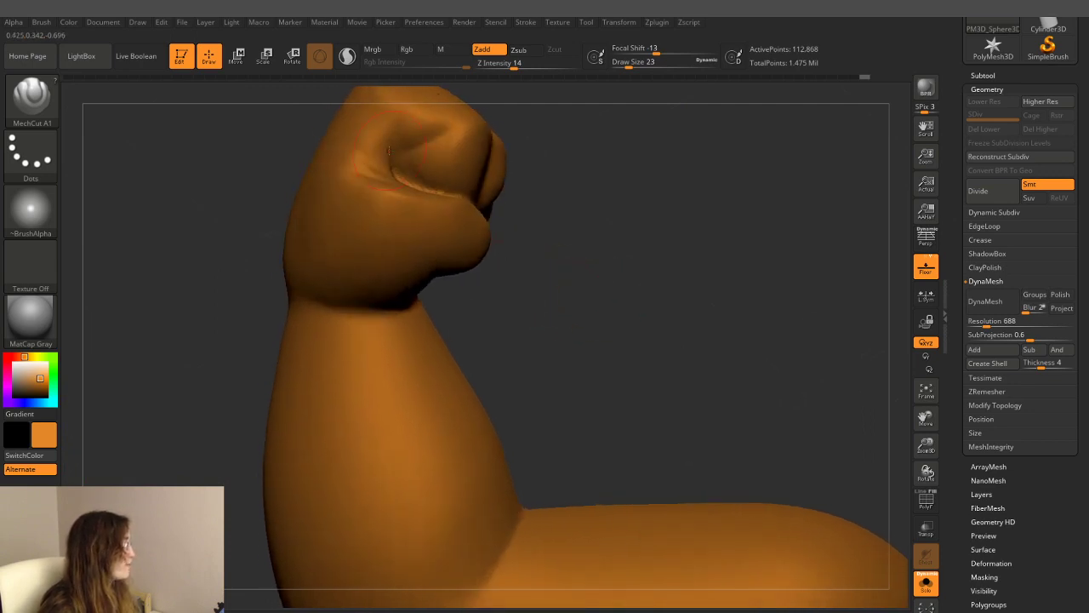
- Select the Move Topological brush at Draw Size 41 and smooth the fist near the wrist
key("b")
key("m")
key("t")
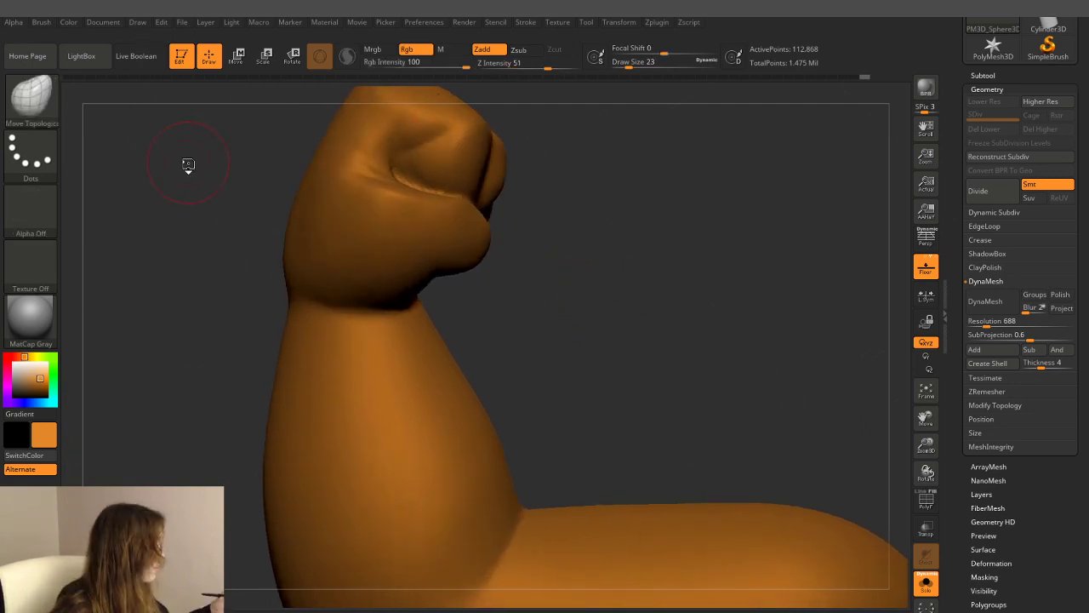
left_click_drag(629, 65, 635, 66)
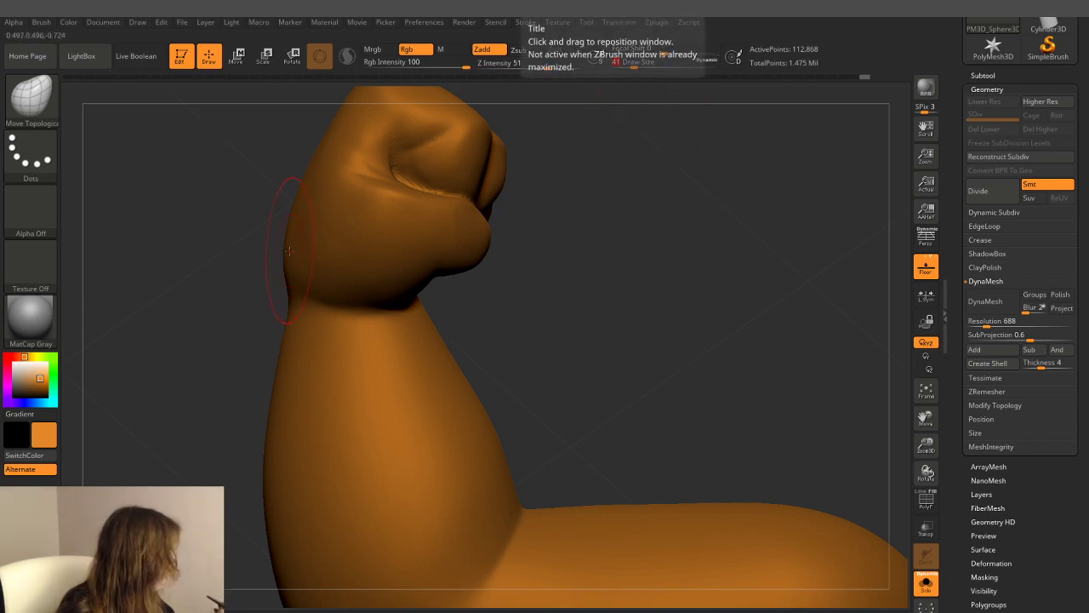
key("shift")
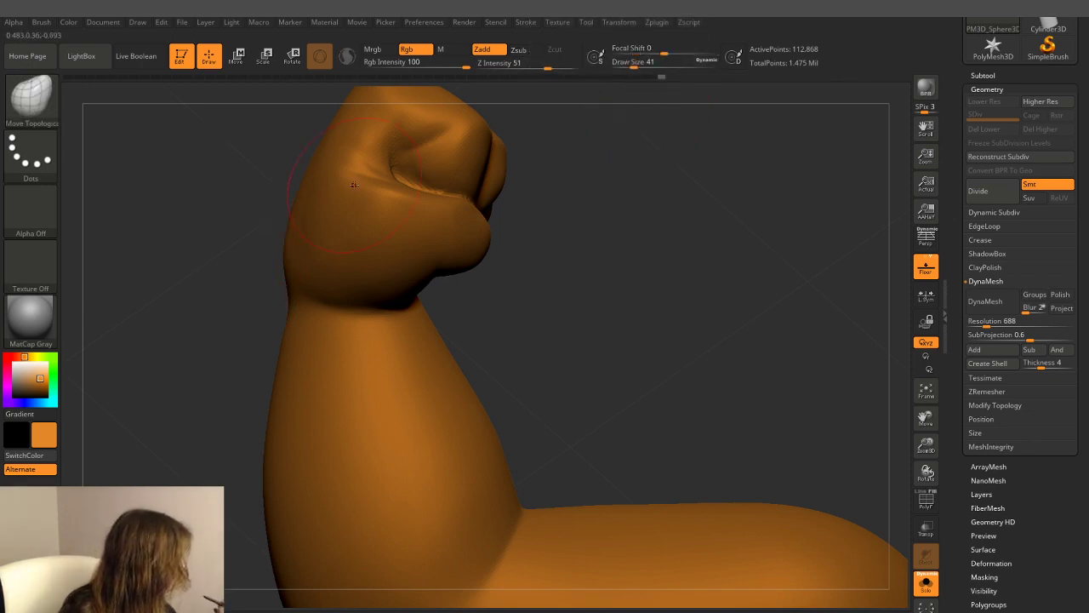
right_click_drag(354, 185, 325, 235)
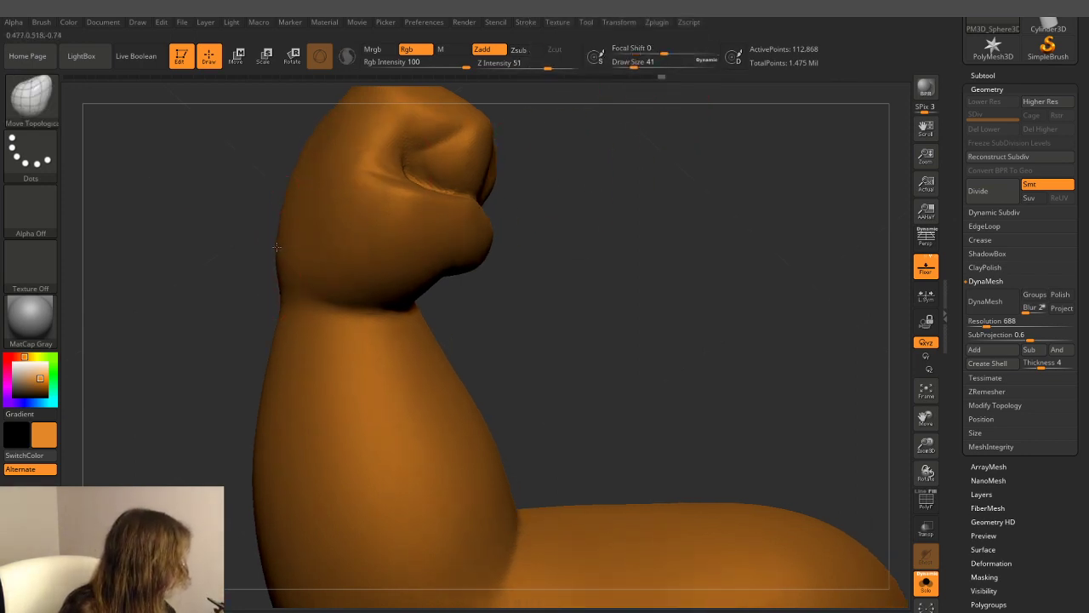
- Keep smoothing the fist–forearm join from several angles, ending with brush size 80
key("shift")
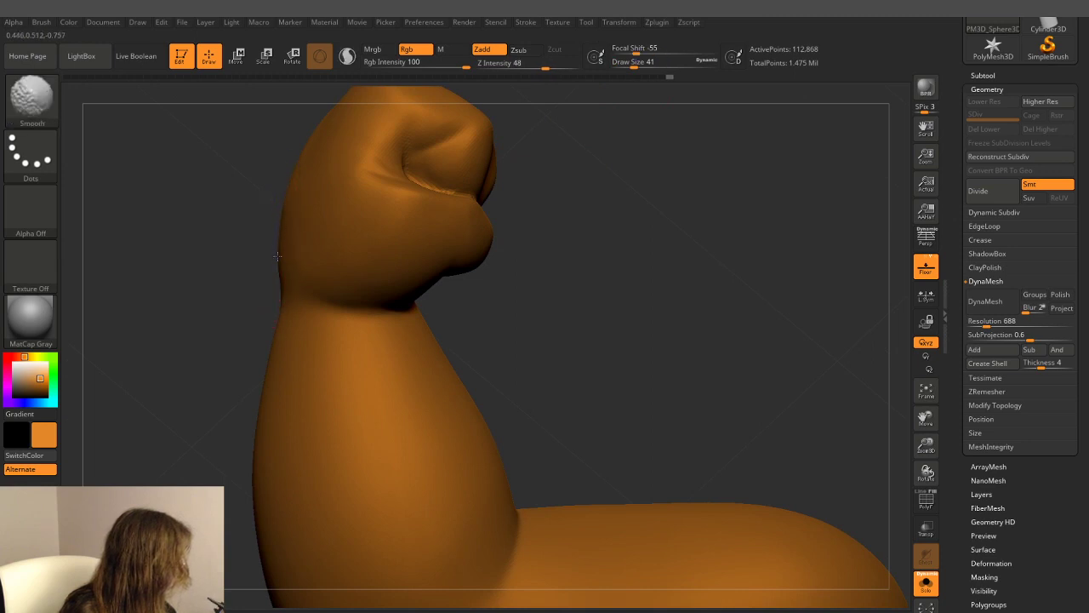
left_click_drag(679, 179, 731, 159)
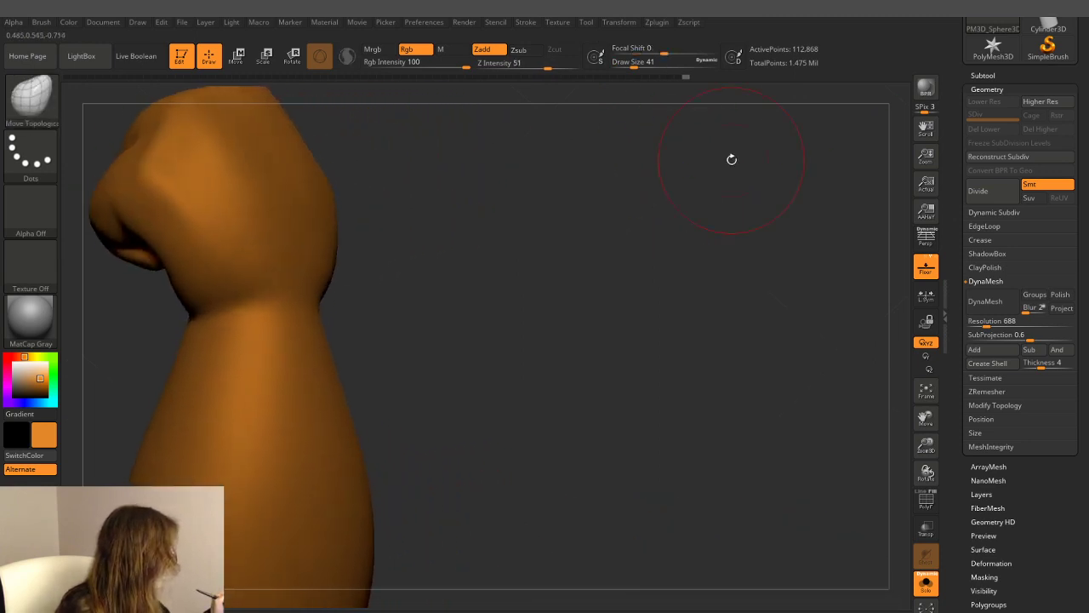
key("shift")
left_click_drag(379, 238, 278, 301, "shift")
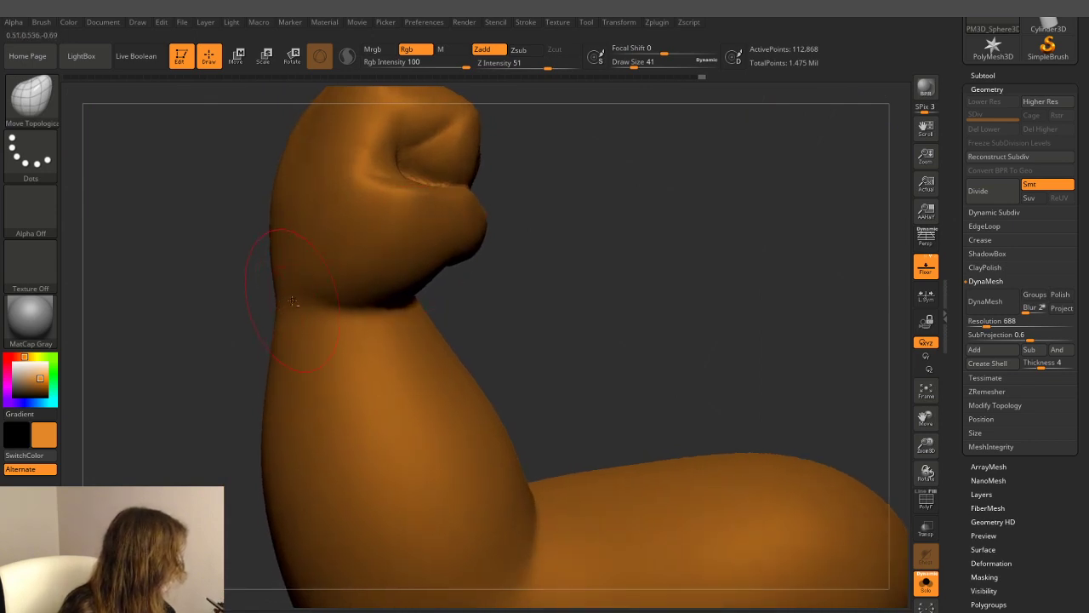
left_click_drag(558, 223, 581, 217)
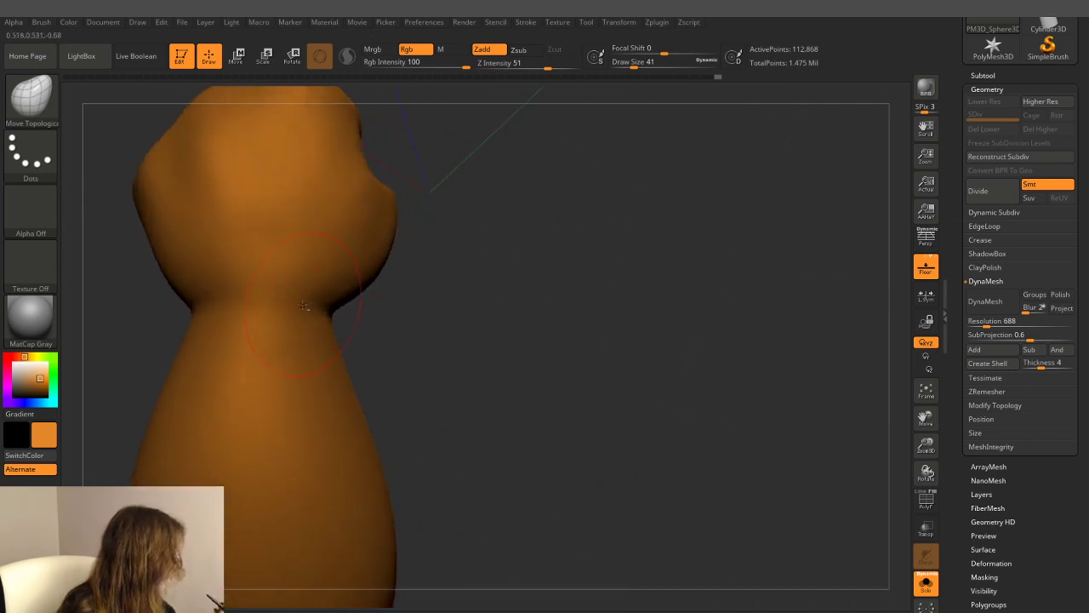
key("shift")
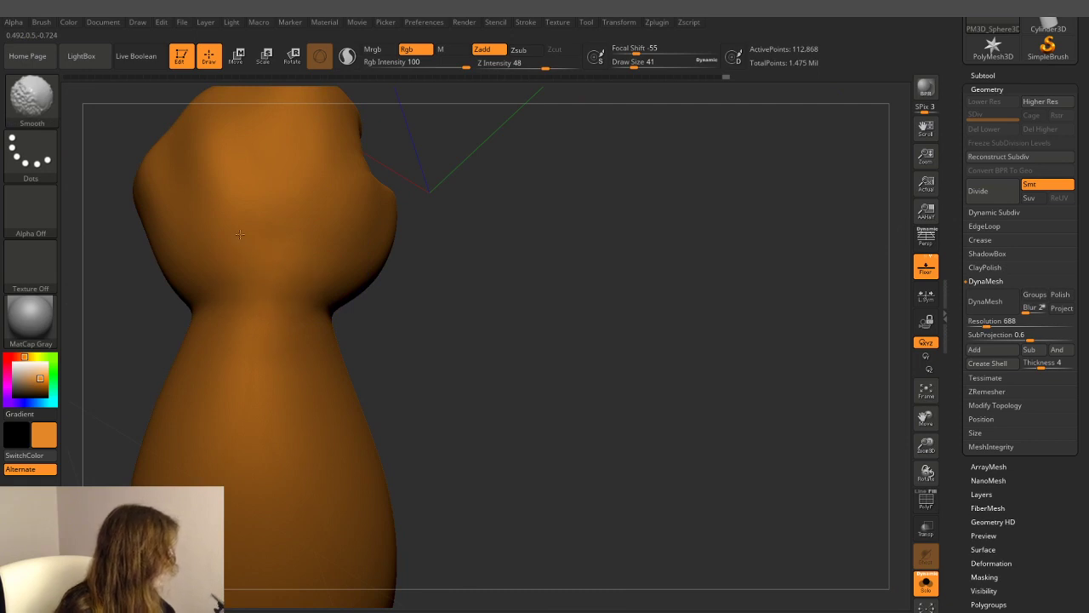
mouse_move(545, 214)
left_mouse_down()
mouse_move(511, 243)
mouse_move(587, 236)
mouse_move(568, 221)
left_mouse_up()
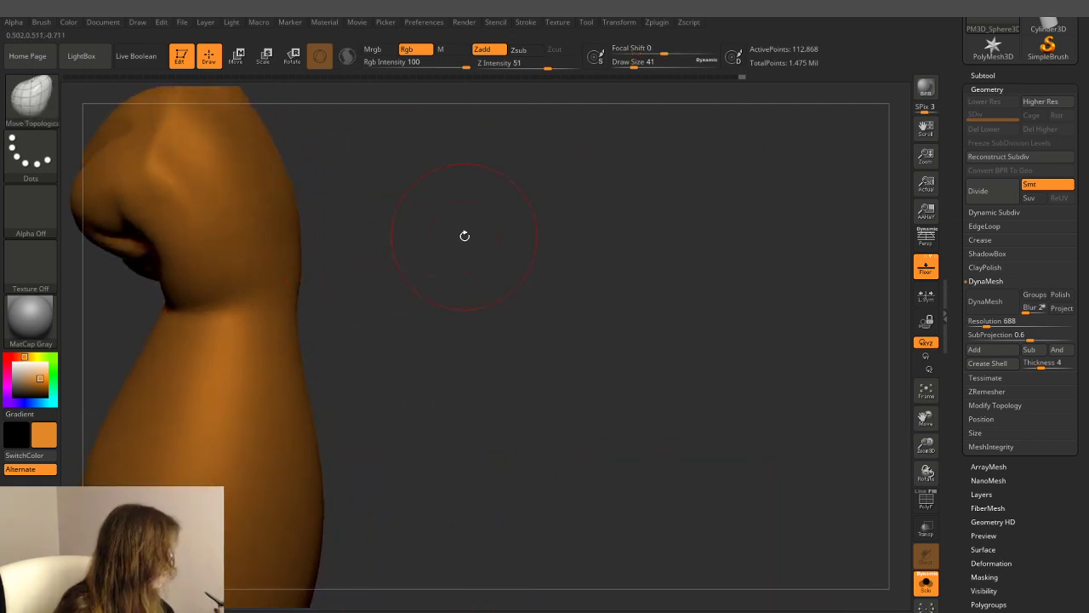
left_click_drag(464, 236, 437, 194)
key("shift")
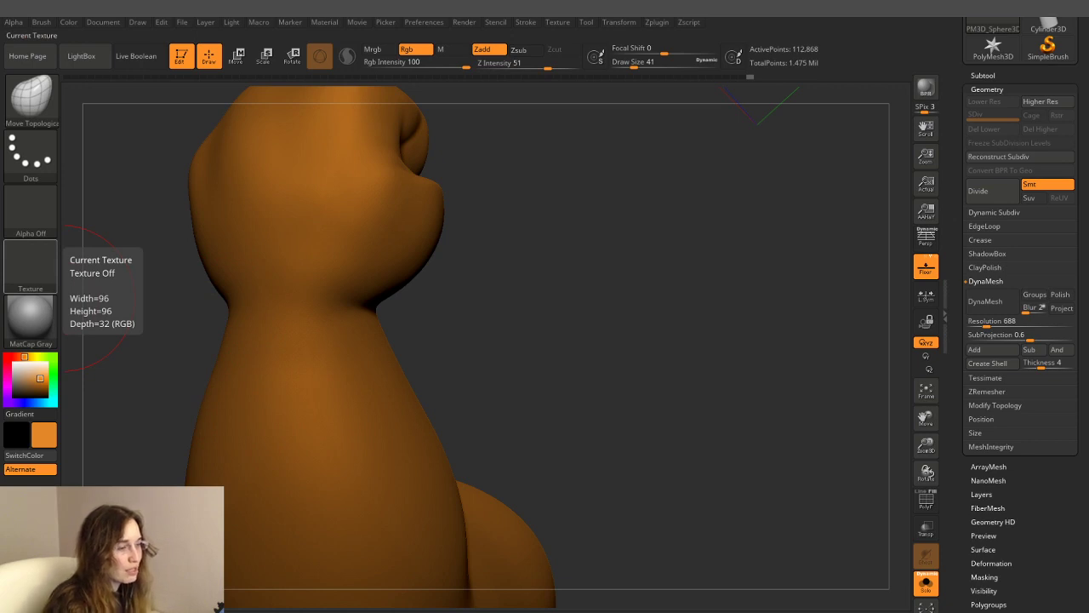
left_click_drag(741, 585, 587, 303)
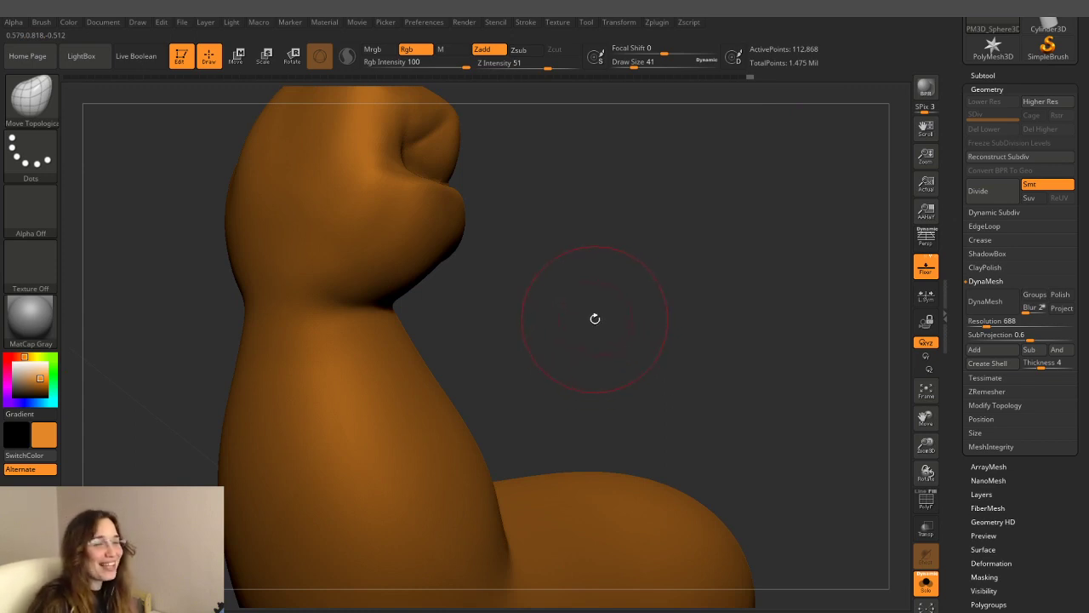
mouse_move(595, 318)
left_mouse_down()
mouse_move(560, 302)
mouse_move(609, 339)
mouse_move(669, 360)
mouse_move(647, 119)
left_mouse_up()
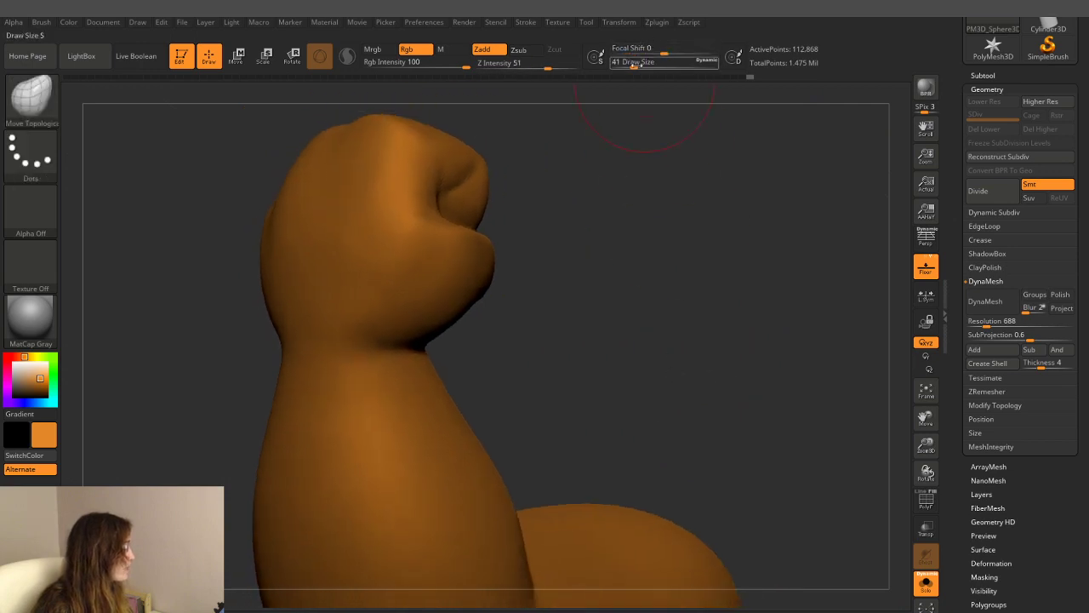
left_click_drag(635, 63, 649, 63)
- Shift-smooth the wrist beneath the fist and check it from front and side views
mouse_move(651, 295)
left_mouse_down()
mouse_move(640, 313)
mouse_move(668, 281)
mouse_move(657, 273)
left_mouse_up()
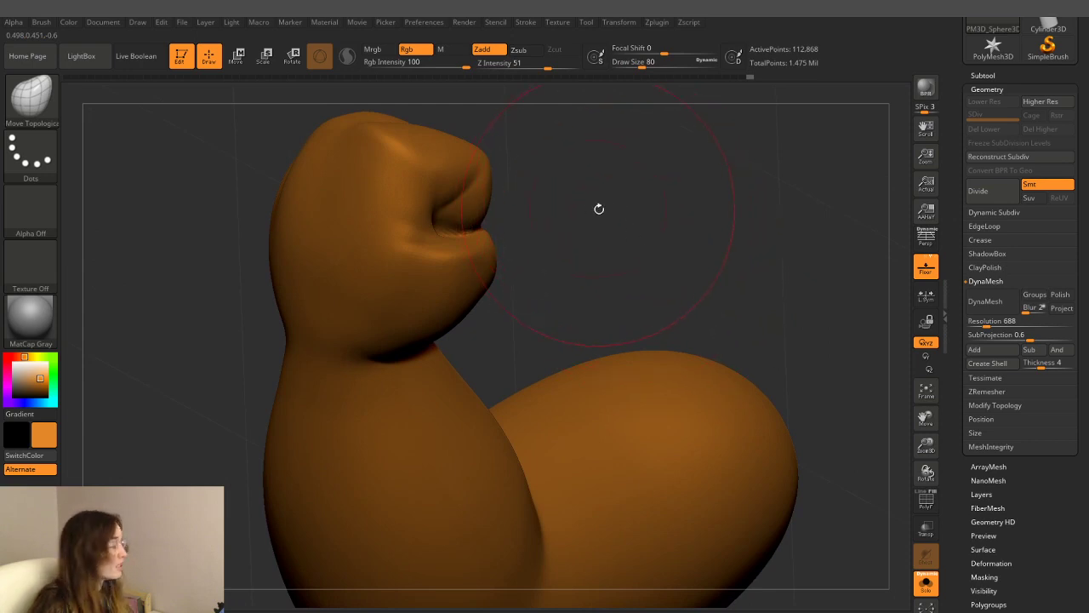
left_click_drag(631, 217, 626, 205)
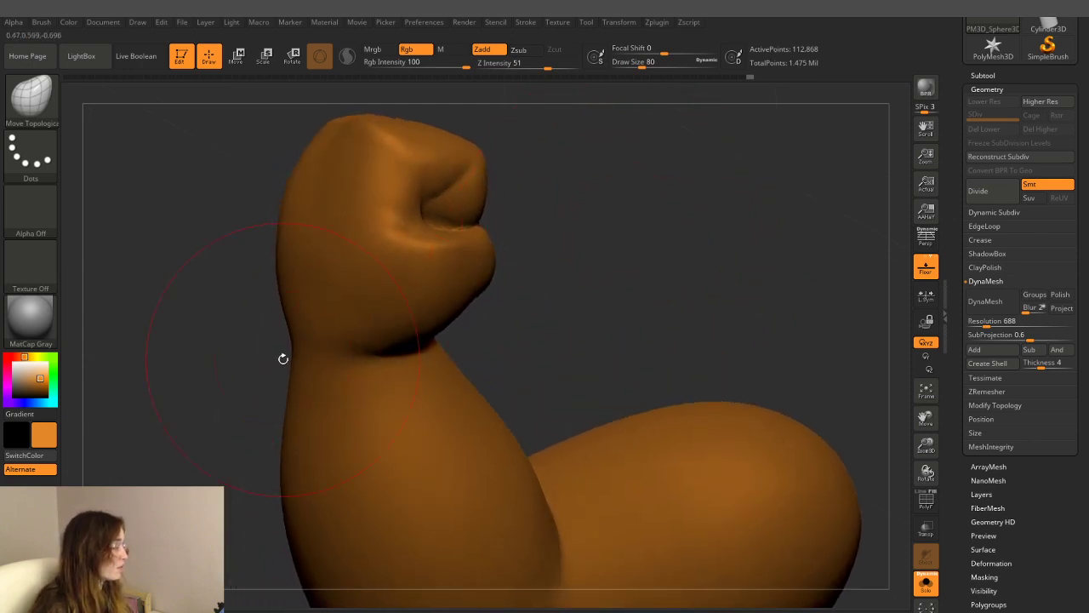
key("shift")
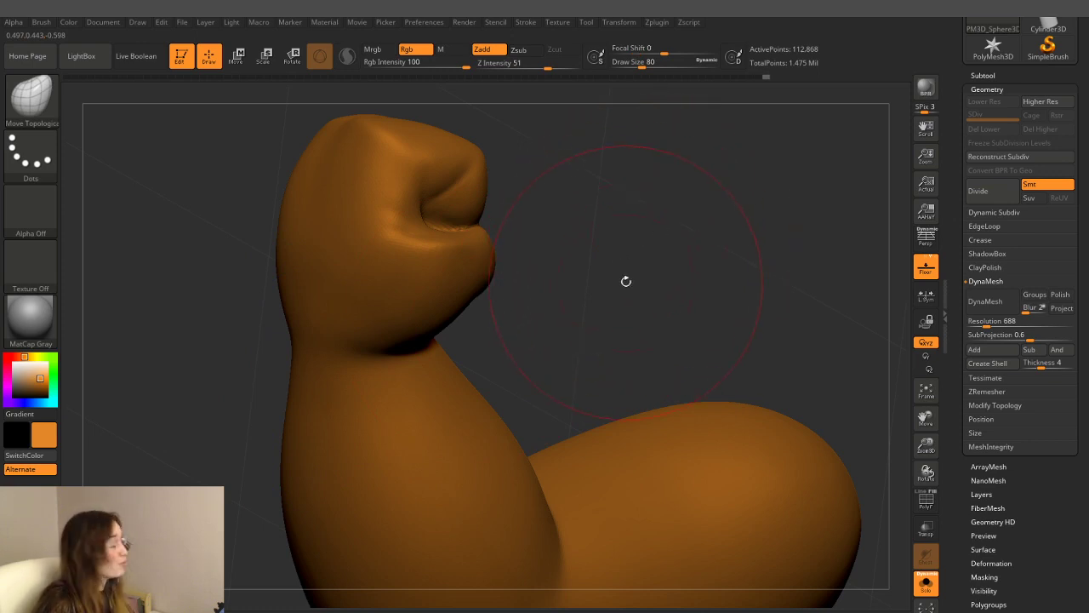
mouse_move(629, 283)
left_mouse_down()
mouse_move(693, 269)
mouse_move(374, 355)
left_mouse_up()
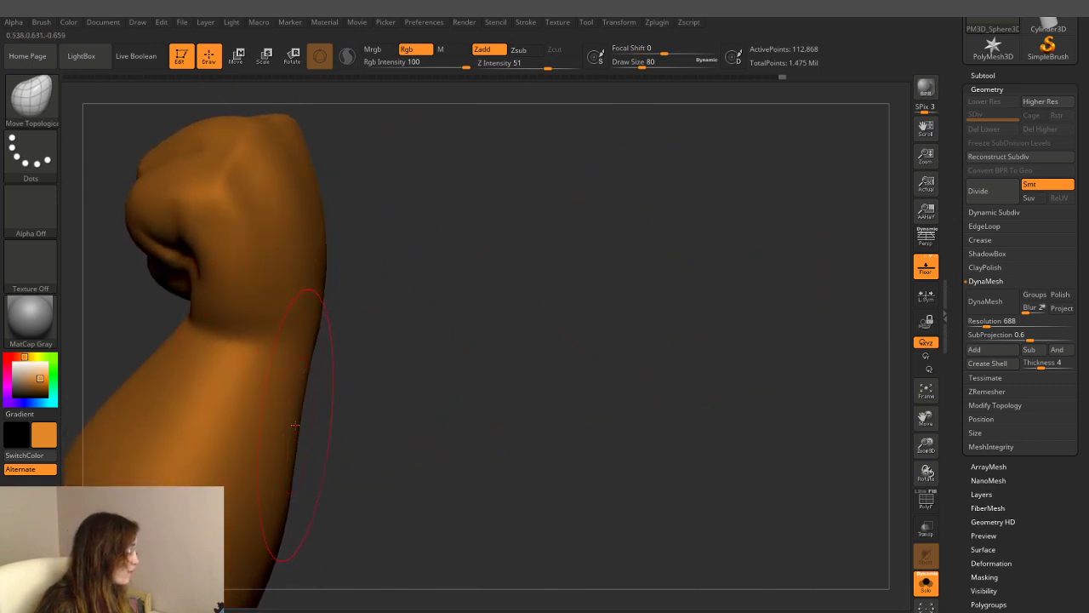
left_click_drag(305, 415, 320, 344, "shift")
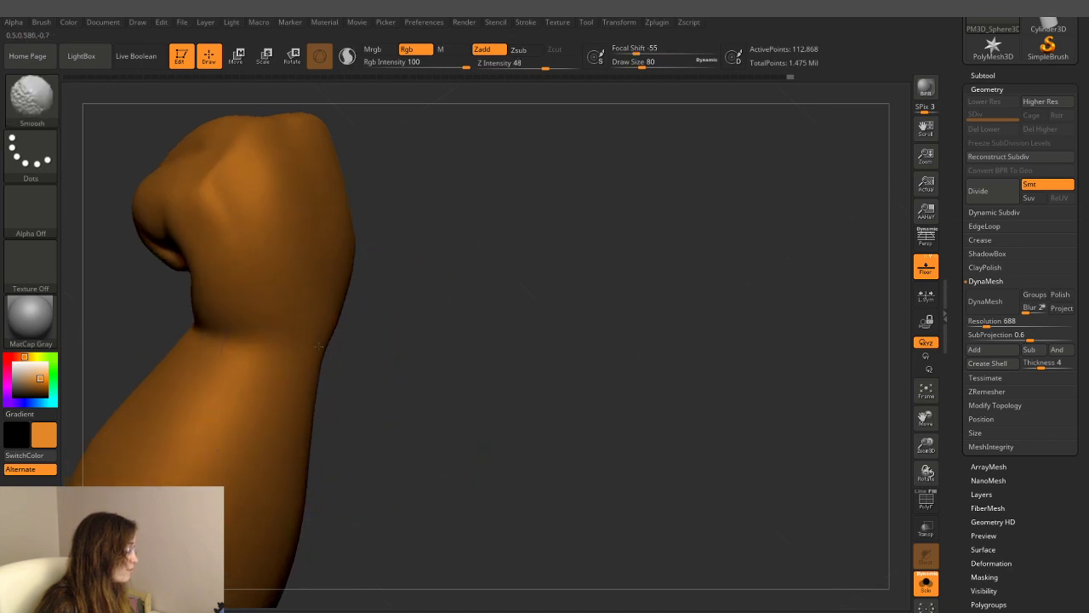
mouse_move(313, 308)
left_mouse_down()
mouse_move(594, 297)
mouse_move(570, 331)
mouse_move(612, 244)
mouse_move(652, 285)
mouse_move(711, 286)
left_mouse_up()
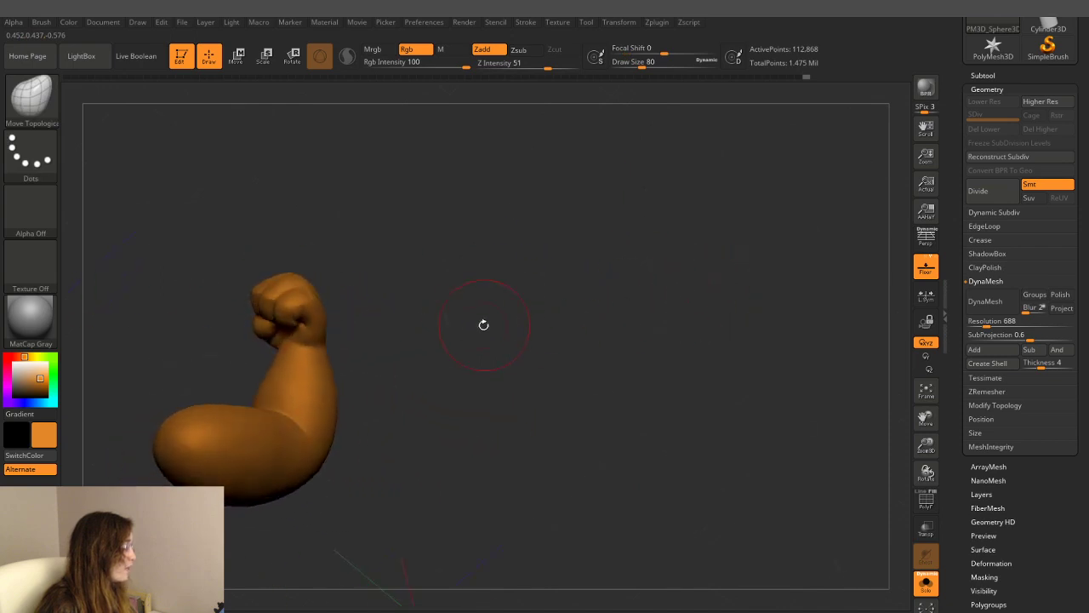
mouse_move(483, 324)
left_mouse_down()
mouse_move(510, 315)
mouse_move(376, 350)
left_mouse_up()
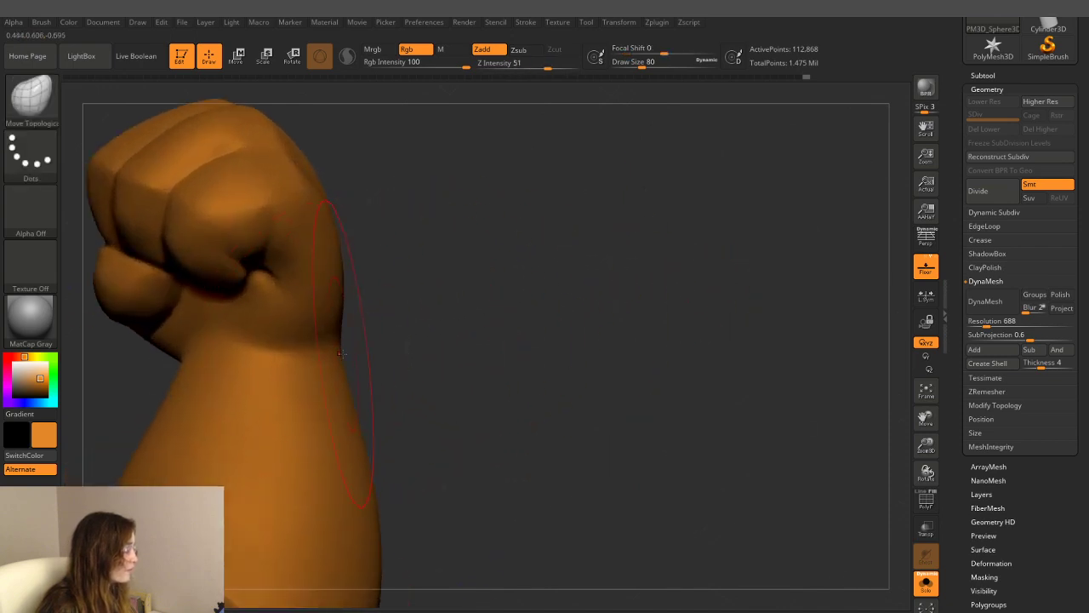
left_click_drag(455, 336, 337, 332)
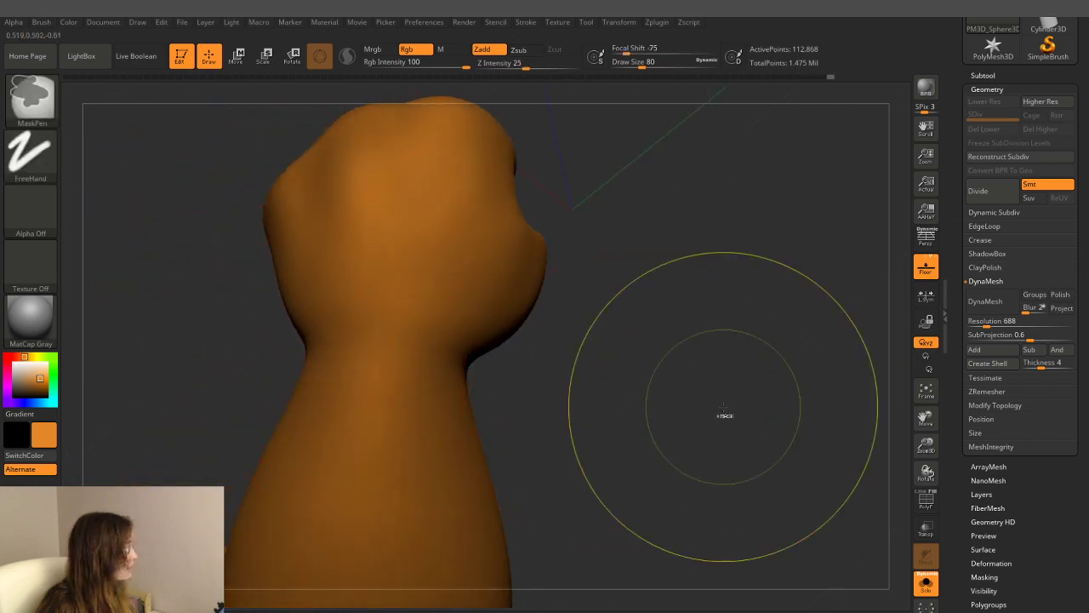
- Frame the upright fist and switch to the MechCut A1 brush at Draw Size 20
mouse_move(723, 417)
left_mouse_down()
mouse_move(519, 397)
mouse_move(603, 394)
left_mouse_up()
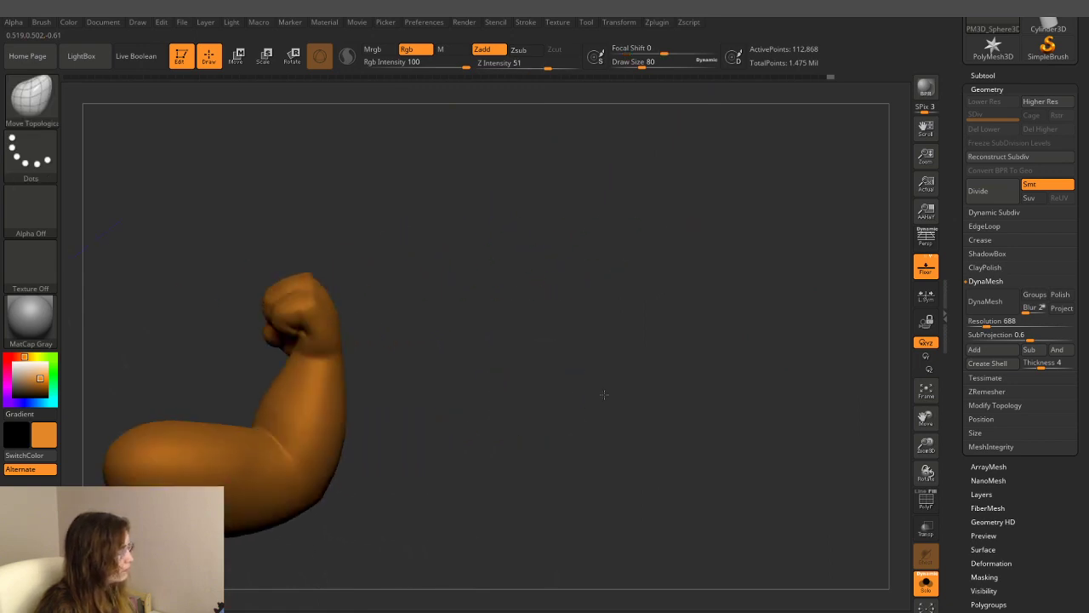
left_click_drag(581, 358, 537, 323)
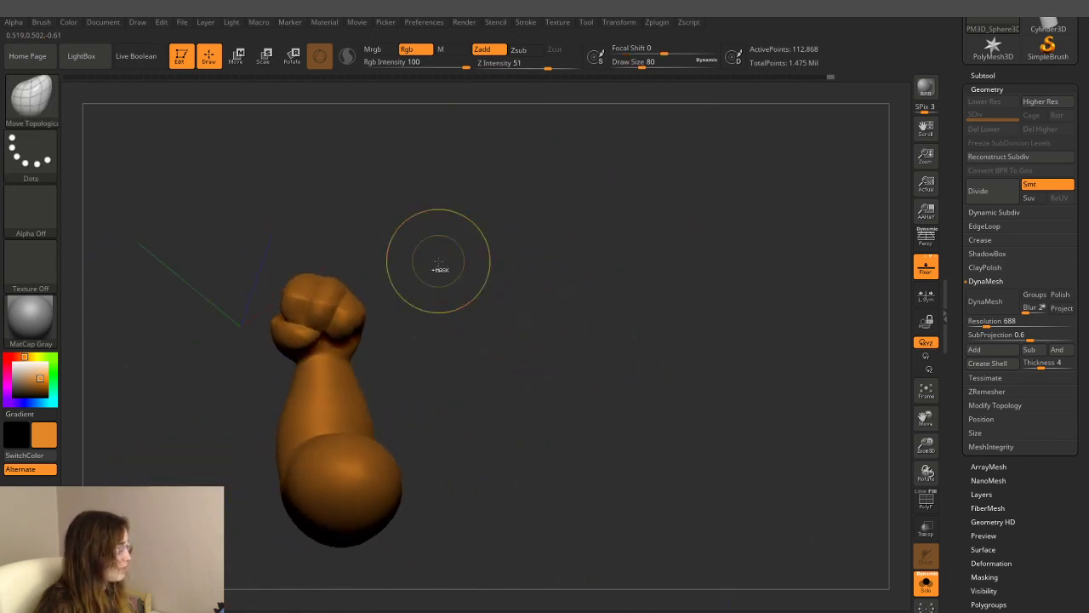
mouse_move(437, 267)
left_mouse_down()
mouse_move(520, 297)
mouse_move(569, 278)
mouse_move(535, 251)
left_mouse_up()
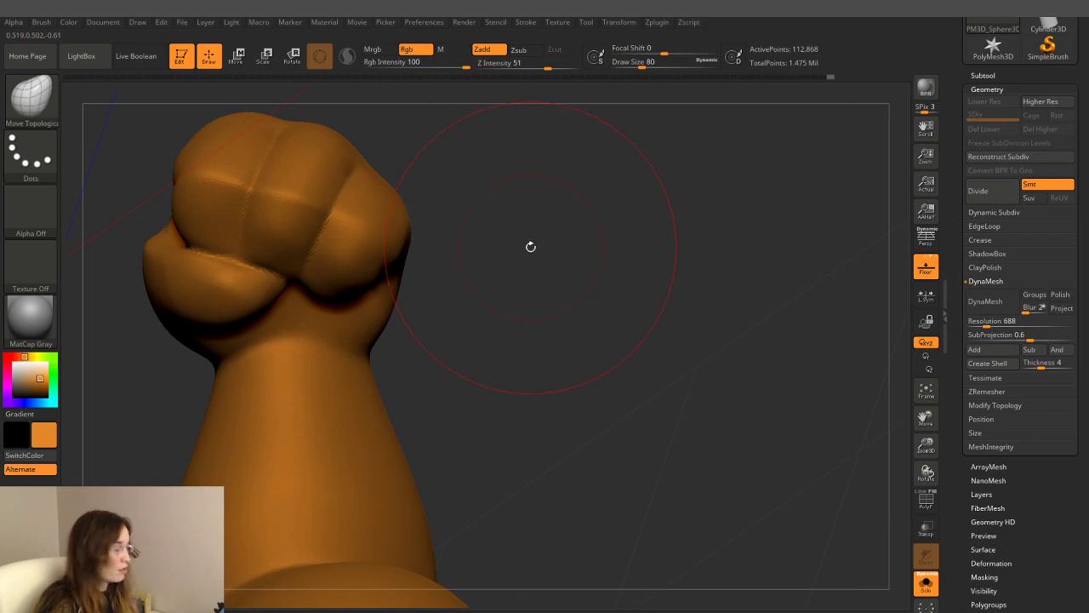
key("b")
key("m")
key("c")
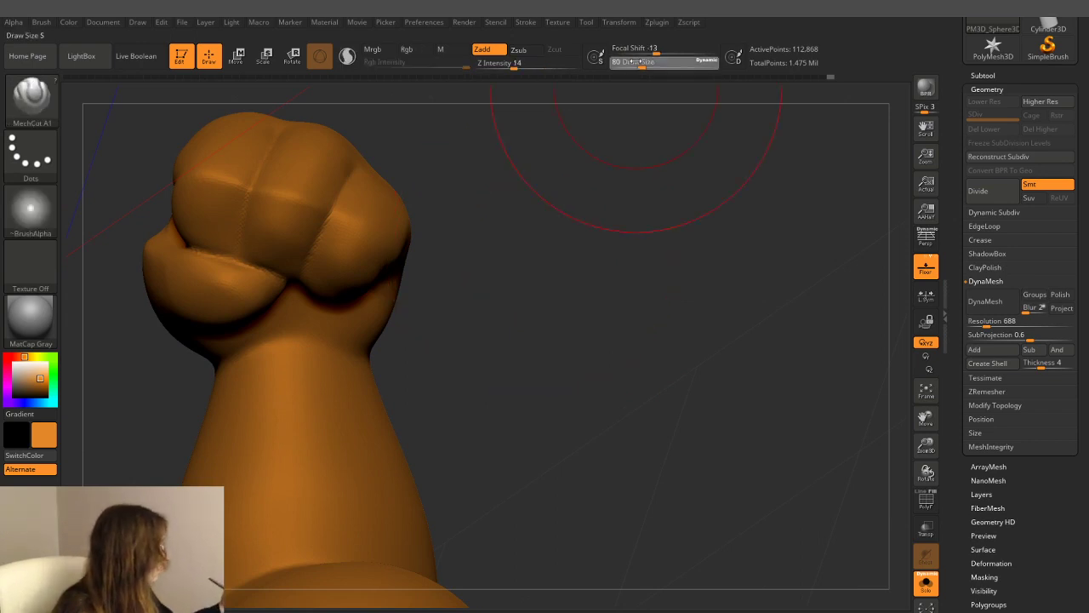
left_click(625, 63)
mouse_move(486, 219)
left_mouse_down()
mouse_move(490, 179)
mouse_move(459, 170)
left_mouse_up()
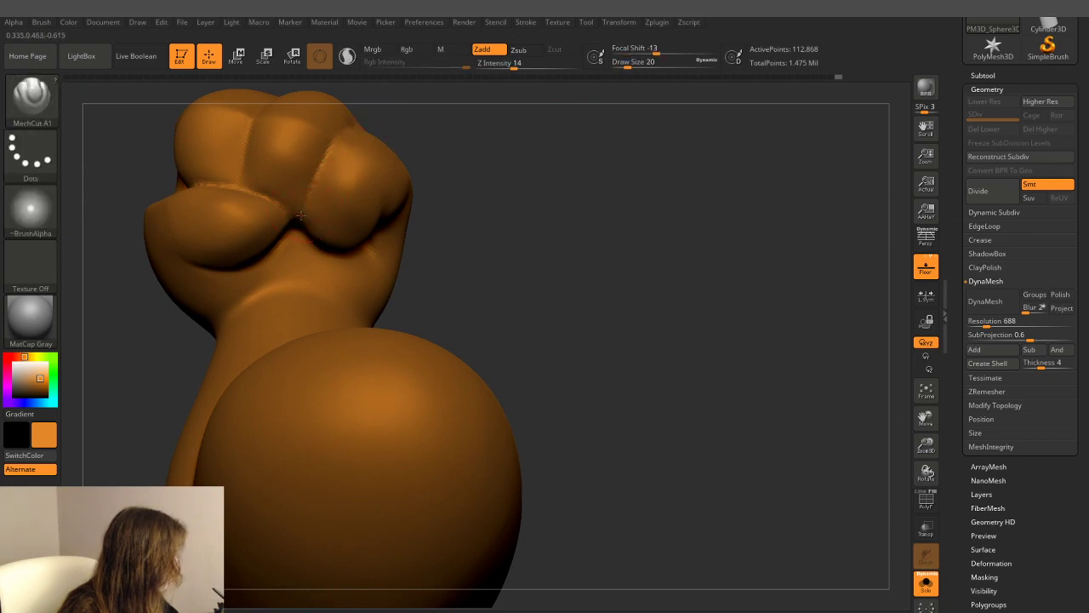
- Cut crisp creases between the fist's fingers and knuckles, orbiting to check them
left_click_drag(474, 104, 486, 170)
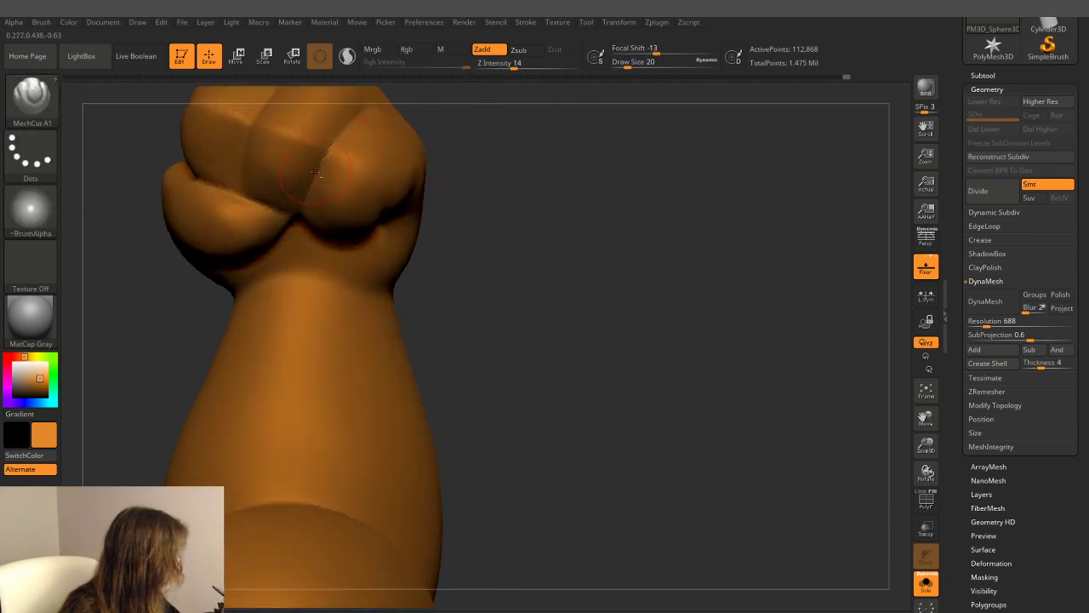
mouse_move(536, 140)
left_mouse_down()
mouse_move(567, 178)
mouse_move(565, 163)
left_mouse_up()
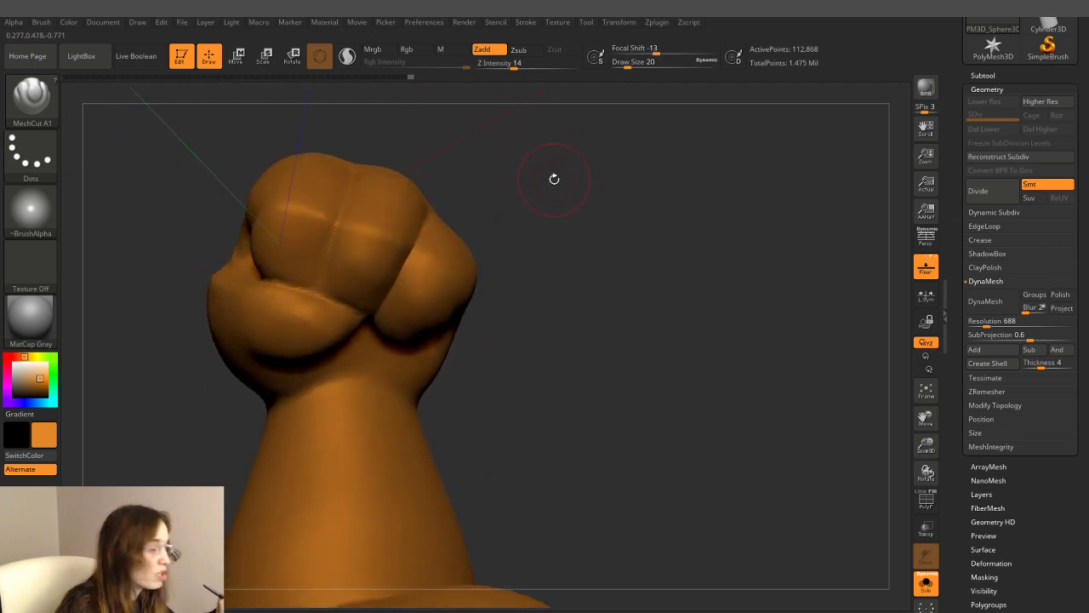
mouse_move(600, 221)
left_mouse_down()
mouse_move(601, 238)
mouse_move(592, 206)
left_mouse_up()
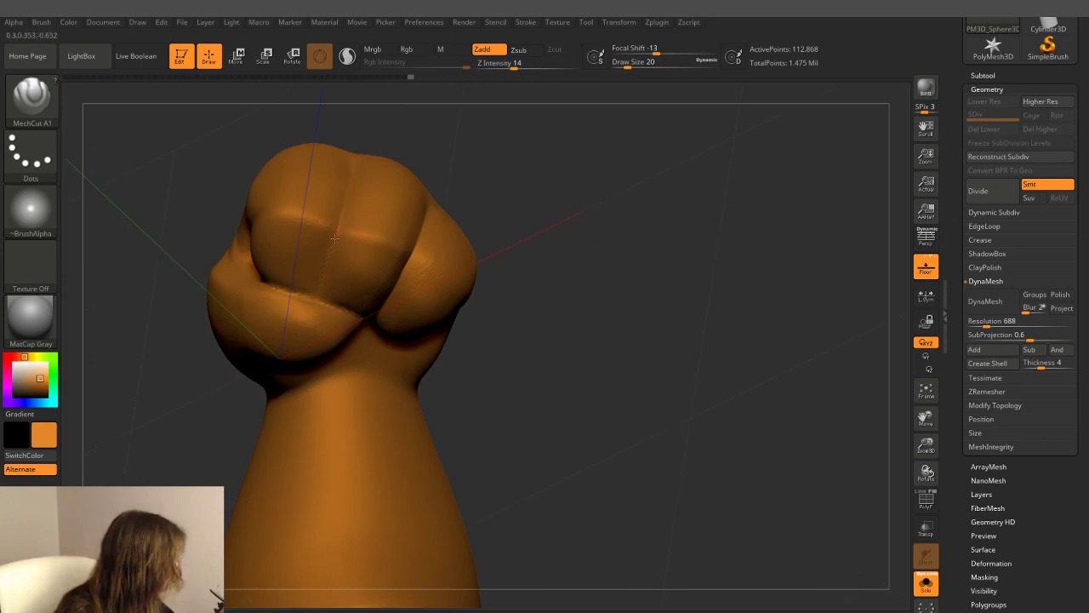
mouse_move(512, 160)
left_mouse_down()
mouse_move(511, 178)
mouse_move(235, 246)
left_mouse_up()
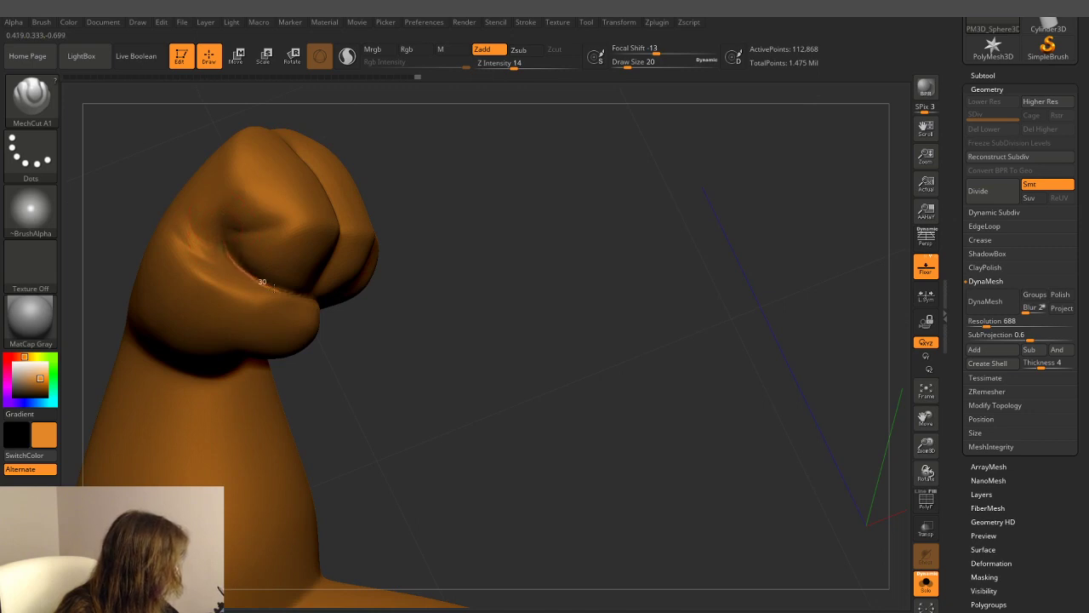
left_click_drag(345, 290, 279, 289)
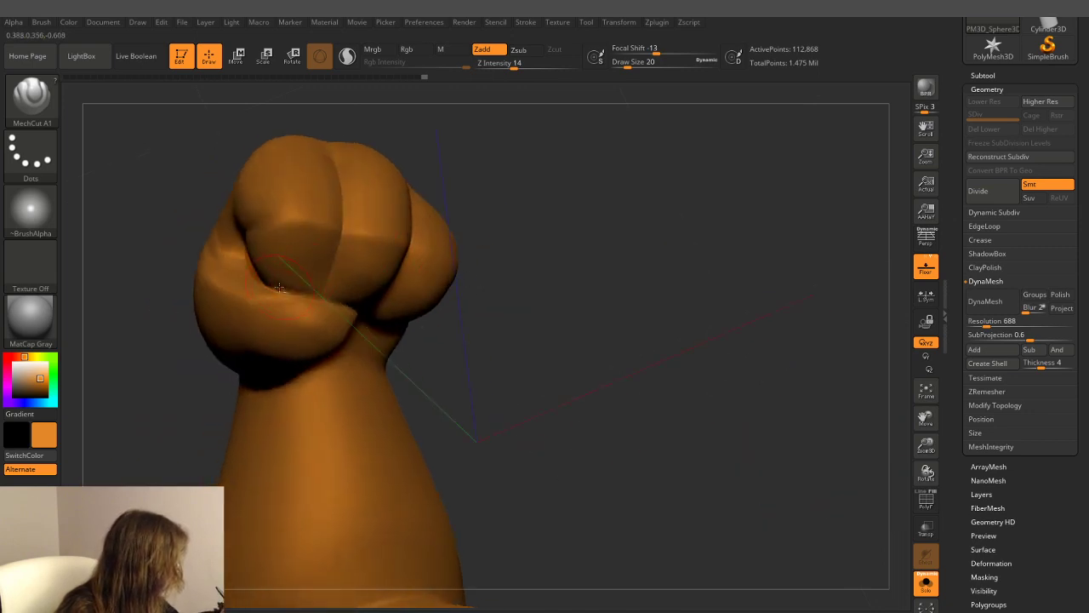
left_click_drag(381, 326, 361, 315)
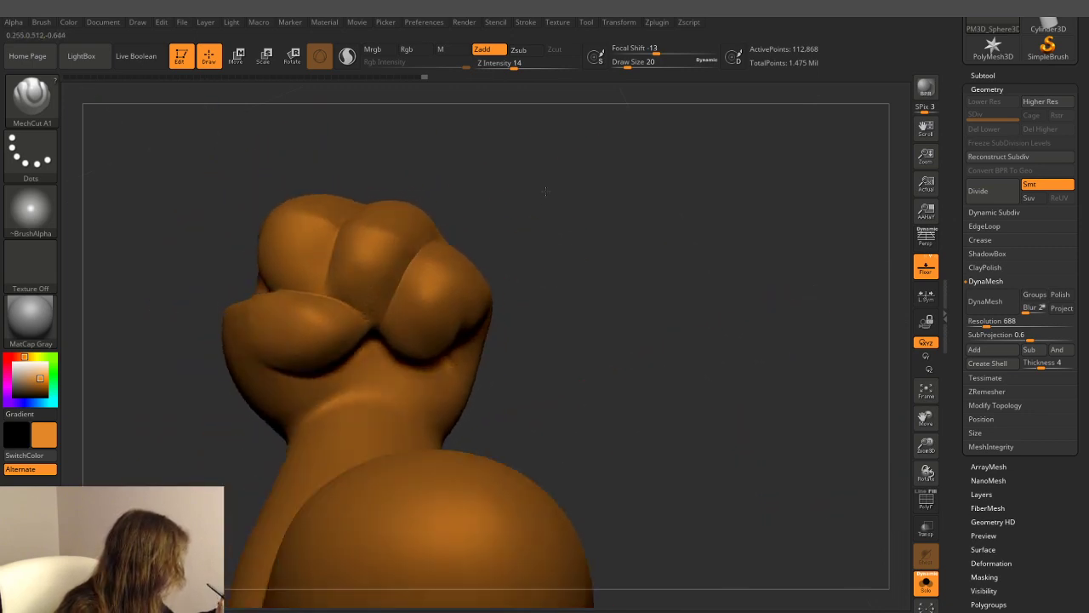
left_click_drag(527, 256, 538, 195)
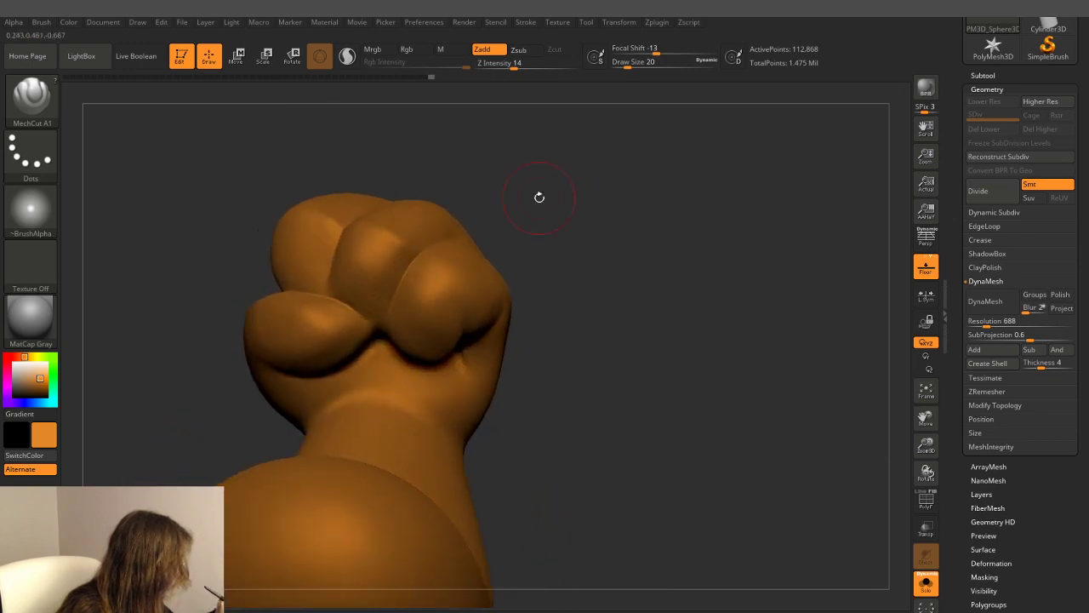
key("shift")
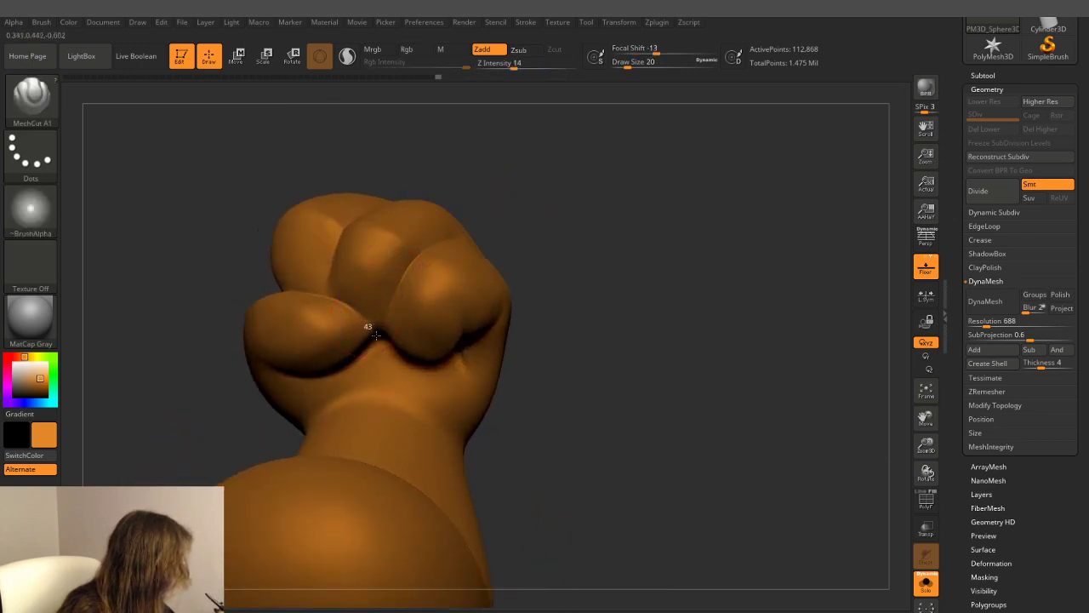
left_click_drag(608, 193, 377, 250)
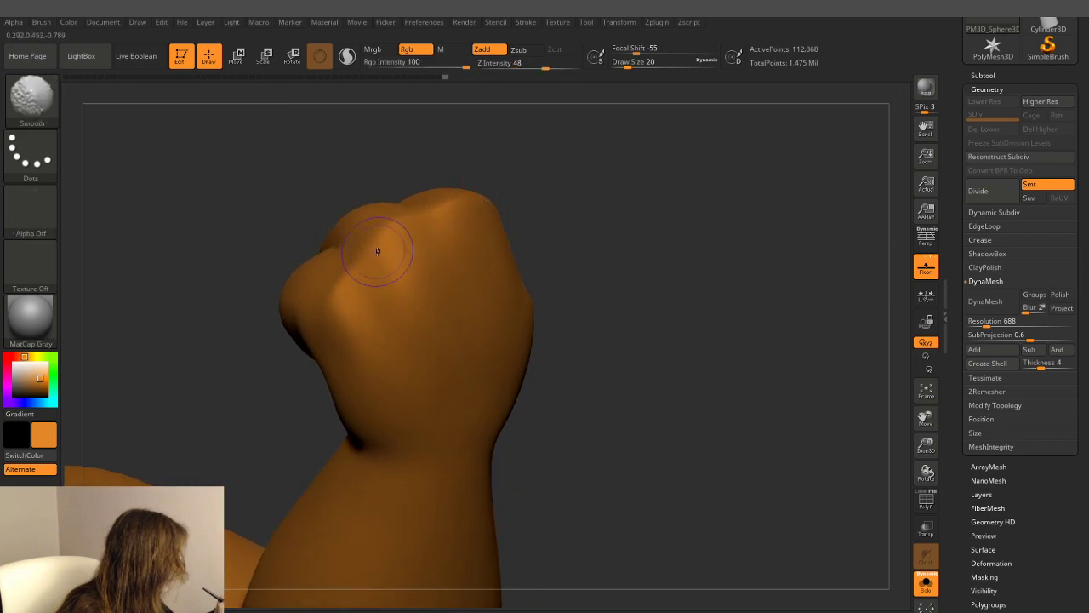
left_click_drag(535, 146, 487, 204)
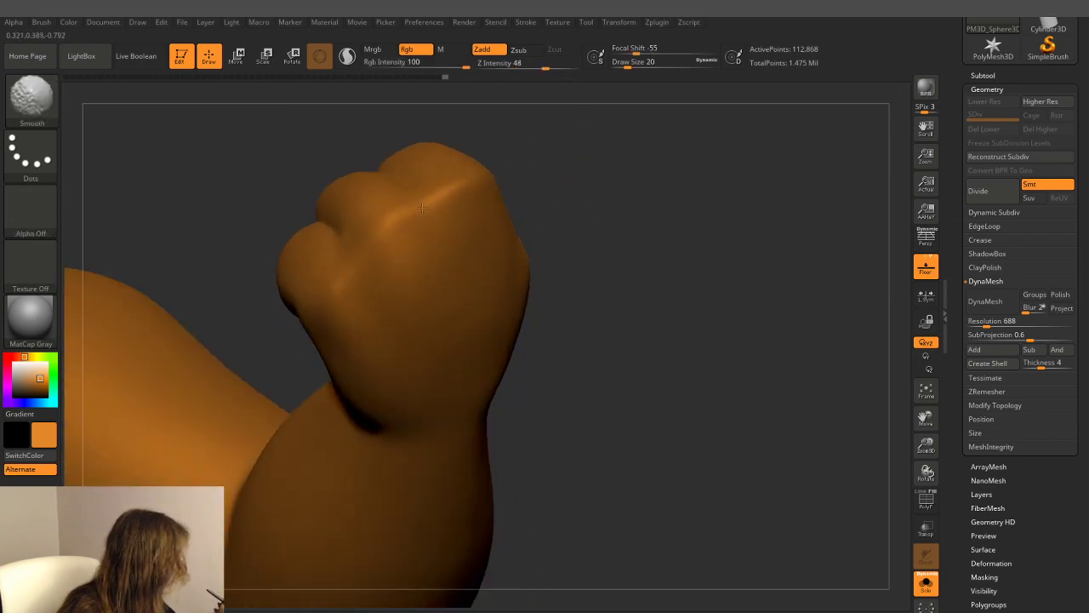
mouse_move(591, 150)
left_mouse_down()
mouse_move(457, 226)
mouse_move(588, 146)
left_mouse_up()
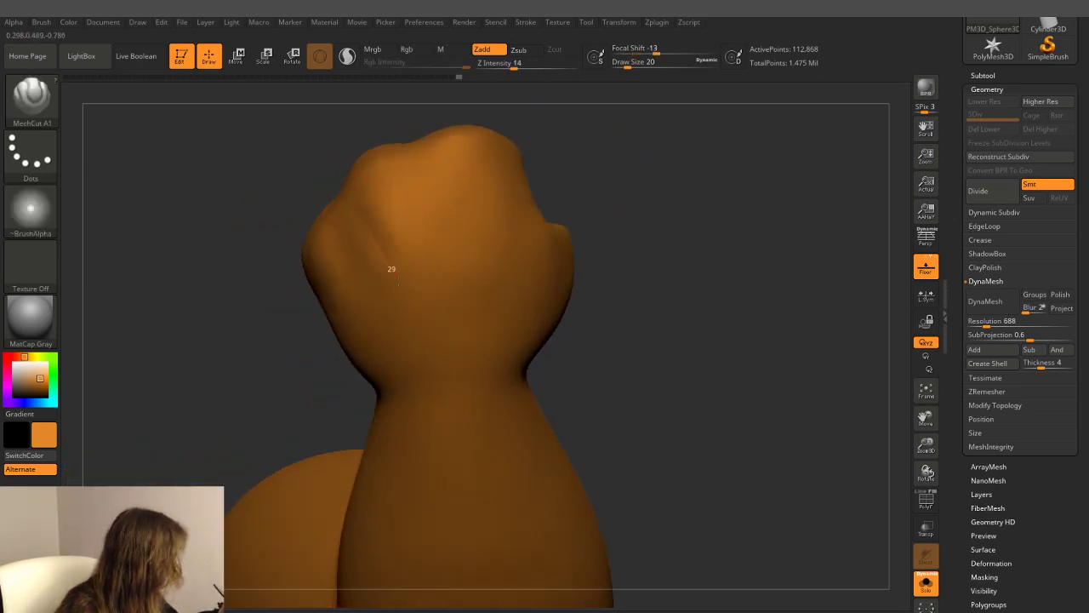
- Smooth the side of the fist and soften the crease where the wrist meets it
key("shift")
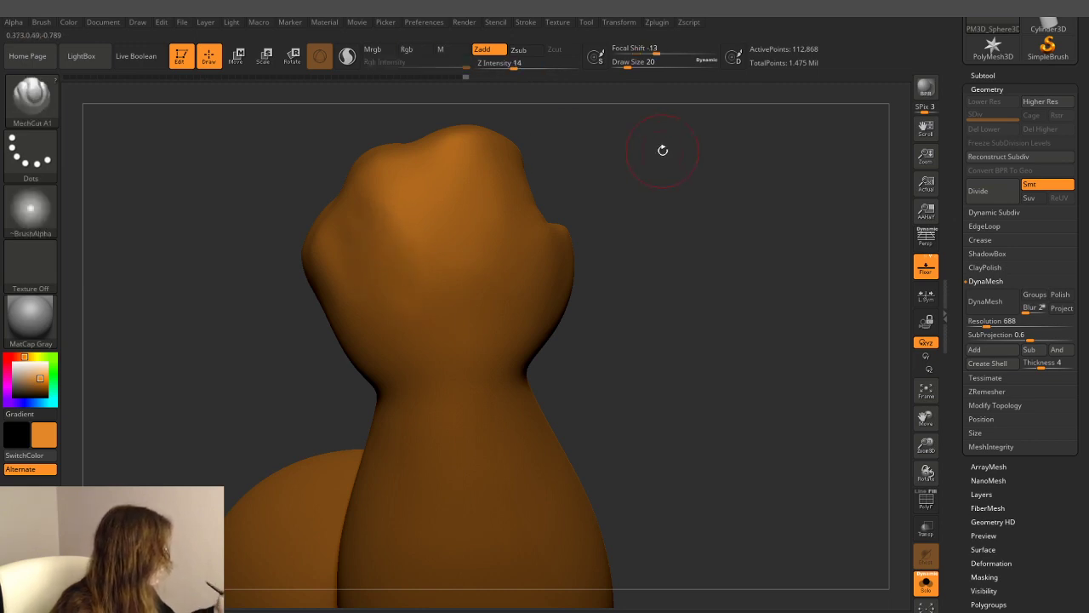
left_click_drag(661, 148, 384, 223)
mouse_move(596, 247)
left_mouse_down()
mouse_move(616, 198)
mouse_move(652, 195)
mouse_move(588, 175)
left_mouse_up()
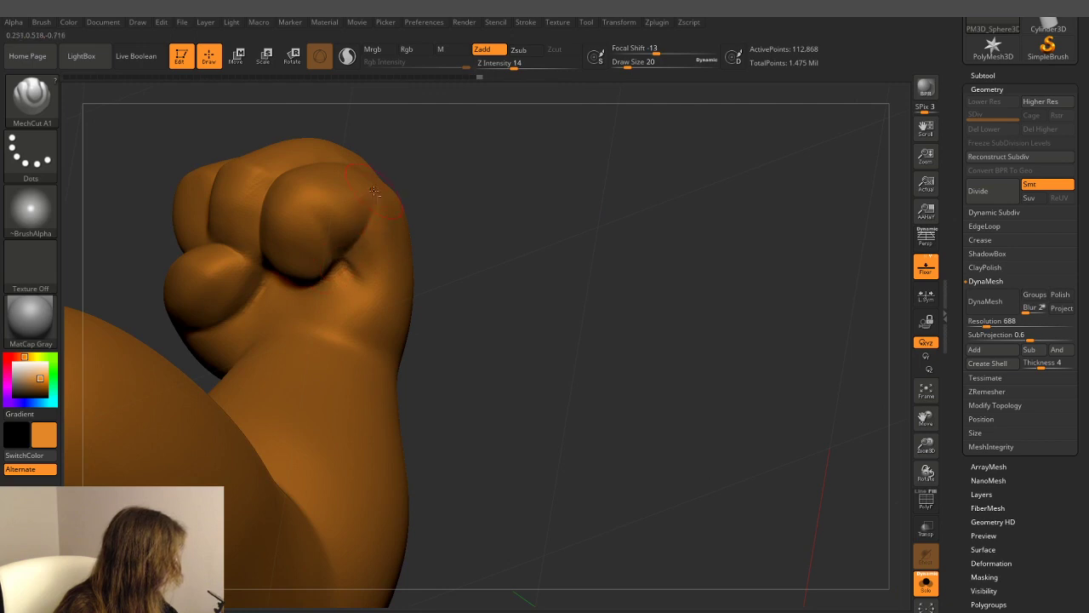
left_click_drag(381, 188, 377, 222, "shift")
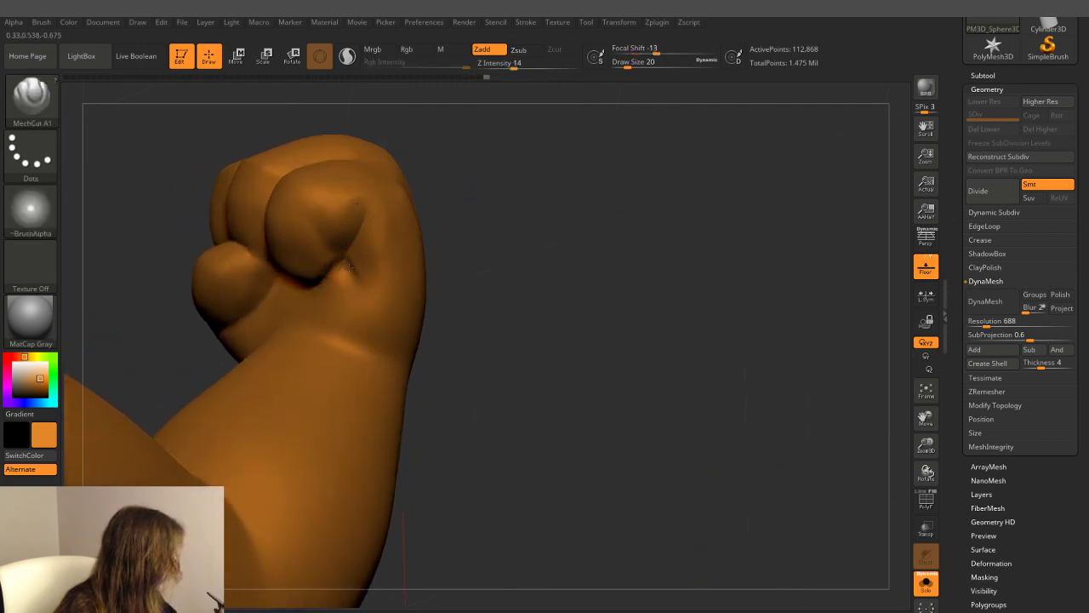
mouse_move(413, 284)
left_mouse_down()
mouse_move(389, 295)
mouse_move(564, 199)
mouse_move(597, 213)
mouse_move(565, 182)
left_mouse_up()
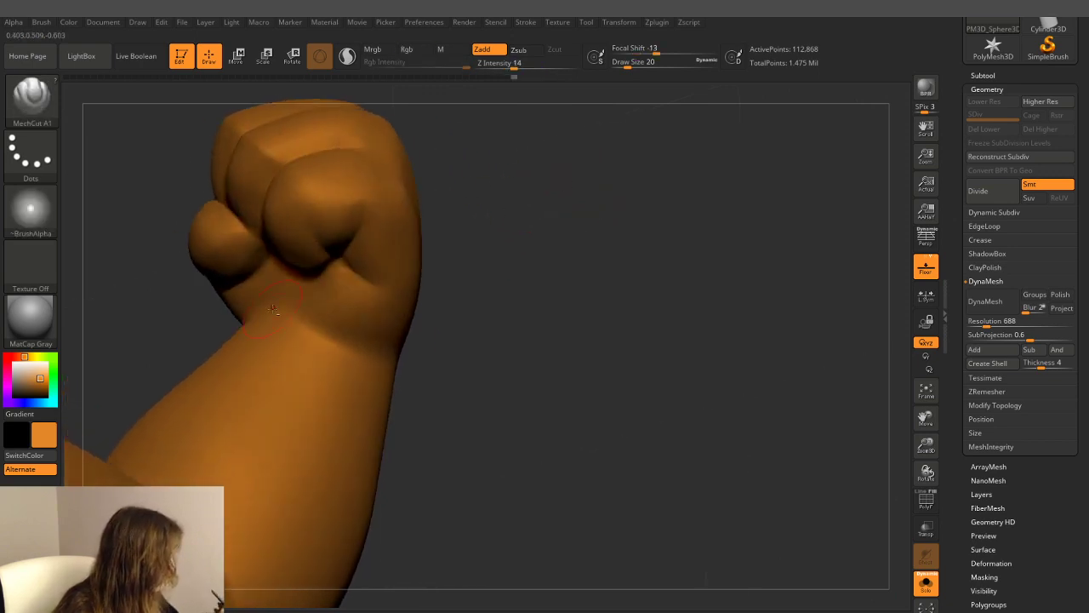
left_click_drag(447, 318, 457, 302)
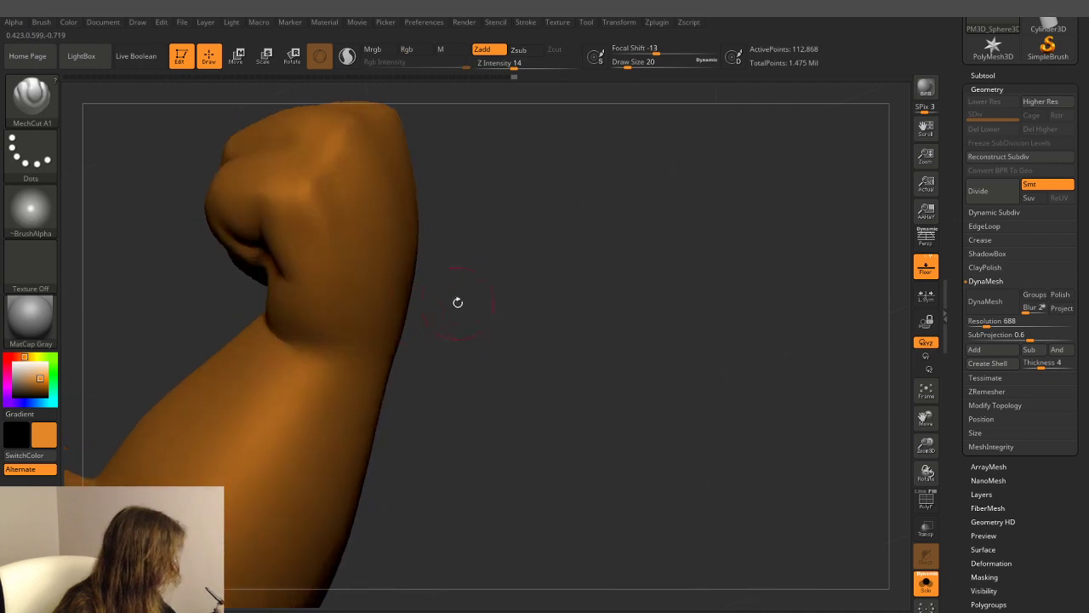
mouse_move(488, 232)
left_mouse_down()
mouse_move(576, 250)
mouse_move(462, 236)
mouse_move(278, 314)
left_mouse_up()
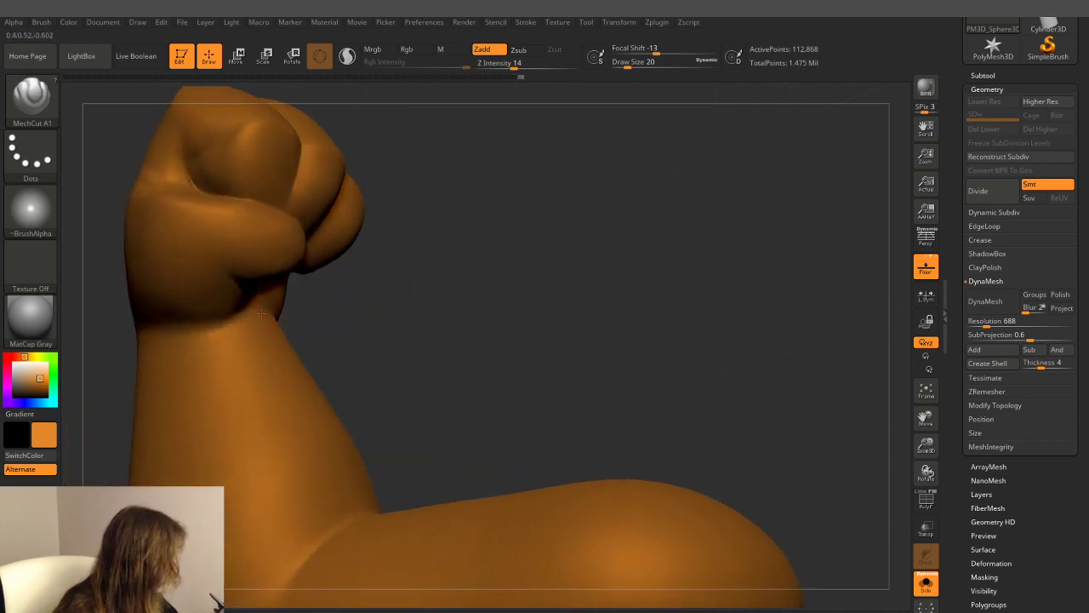
left_click_drag(389, 240, 394, 209)
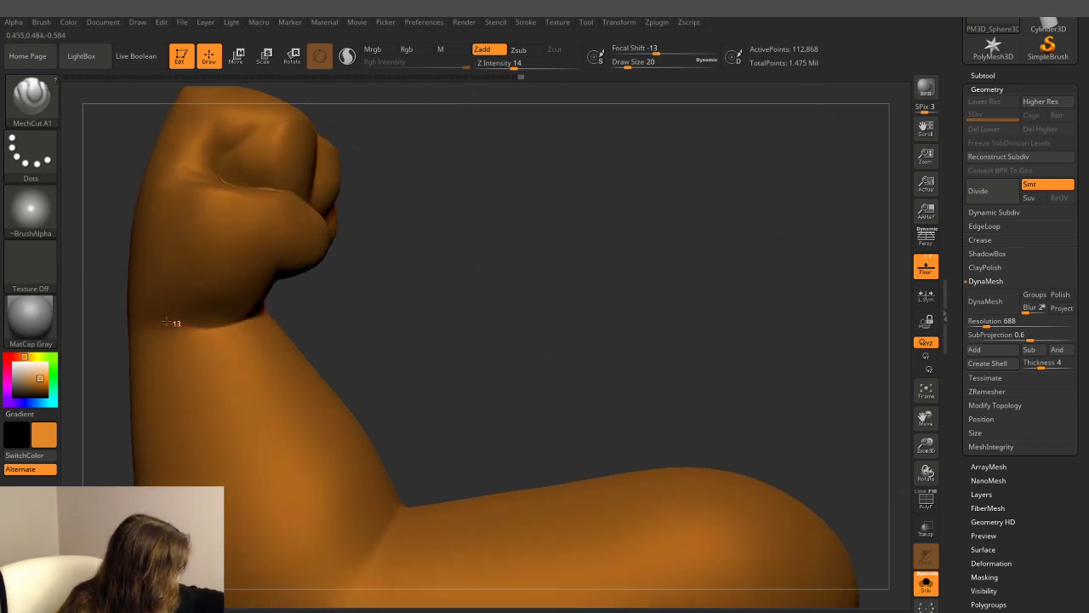
key("shift")
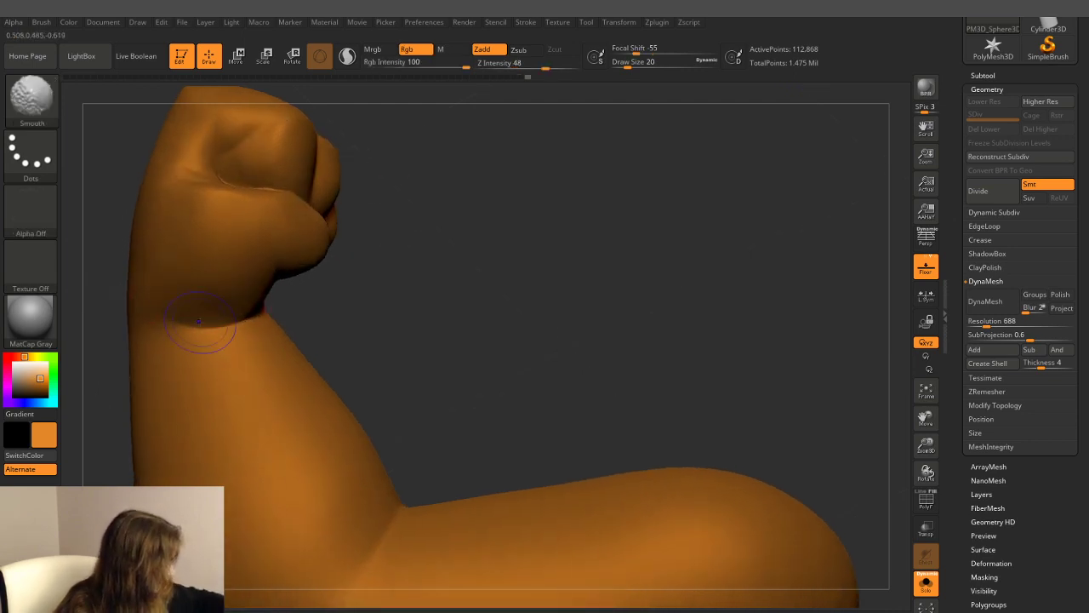
left_click_drag(177, 287, 167, 323)
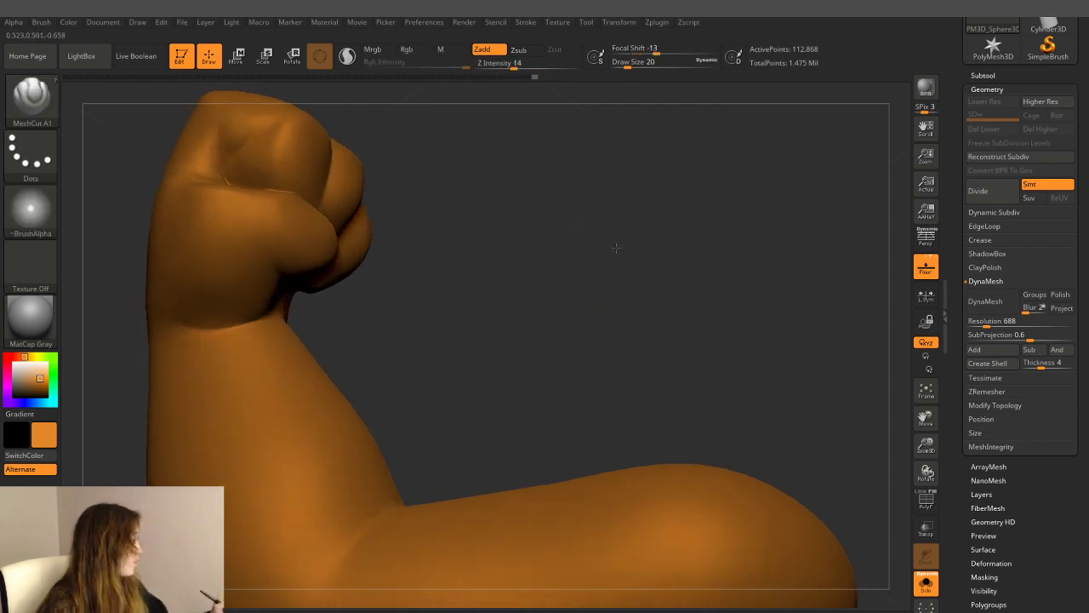
left_click_drag(615, 244, 641, 228)
- Carve a MechCut A1 crease along the inner elbow bend of the arm
key("f")
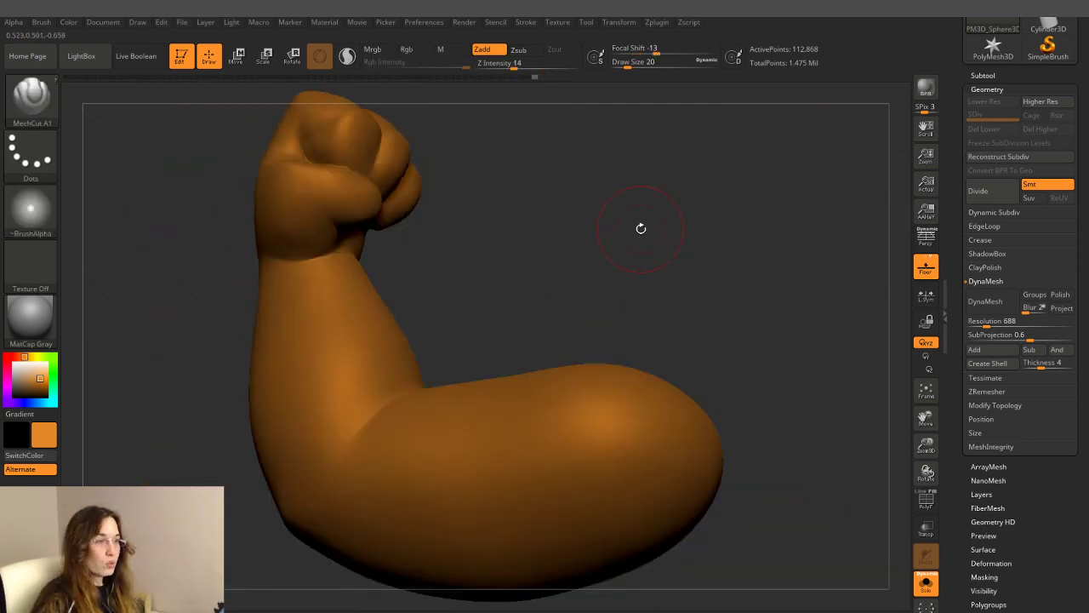
mouse_move(555, 238)
left_mouse_down()
mouse_move(438, 210)
mouse_move(791, 329)
left_mouse_up()
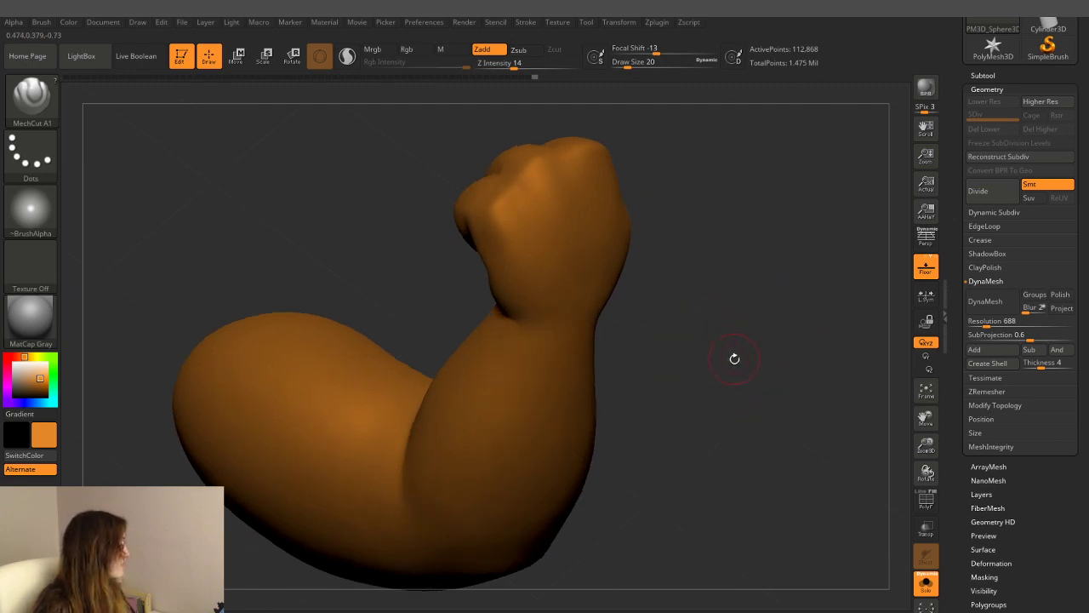
mouse_move(675, 379)
left_mouse_down()
mouse_move(704, 387)
mouse_move(703, 287)
left_mouse_up()
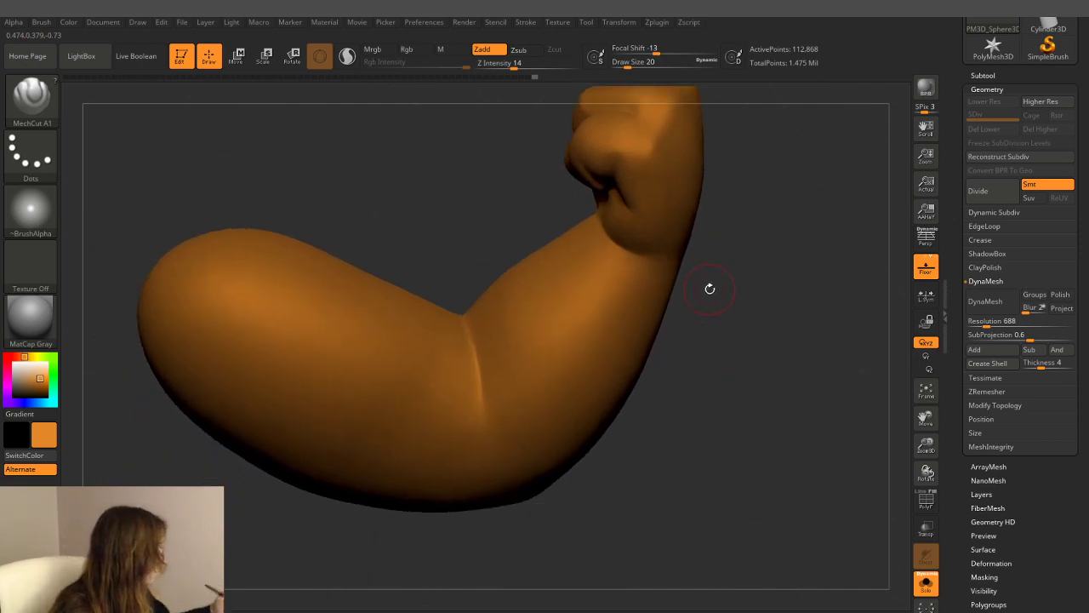
left_click_drag(468, 329, 475, 366)
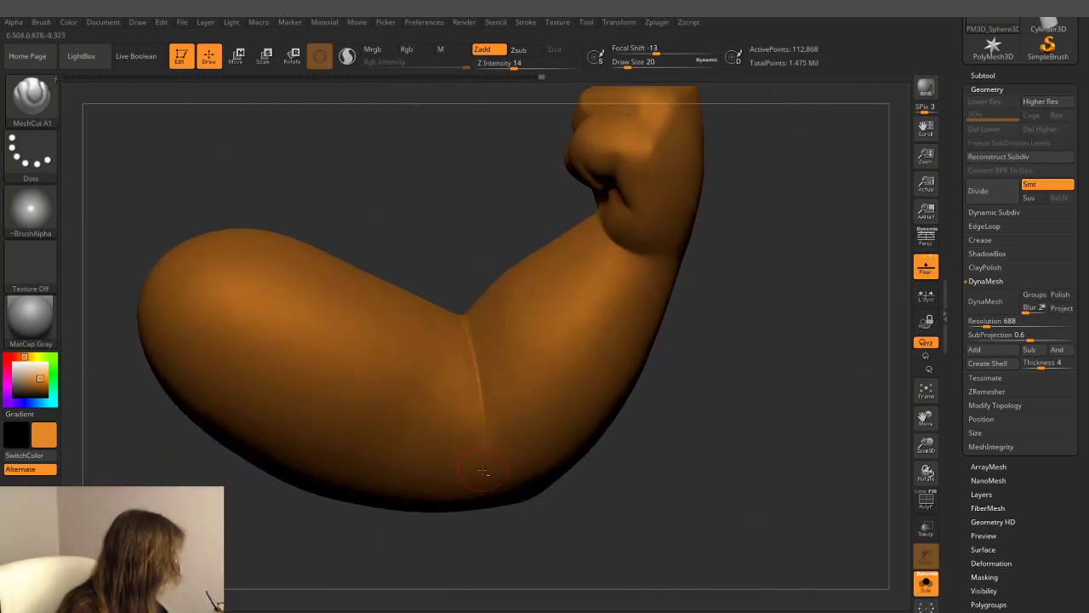
left_click_drag(720, 357, 706, 435)
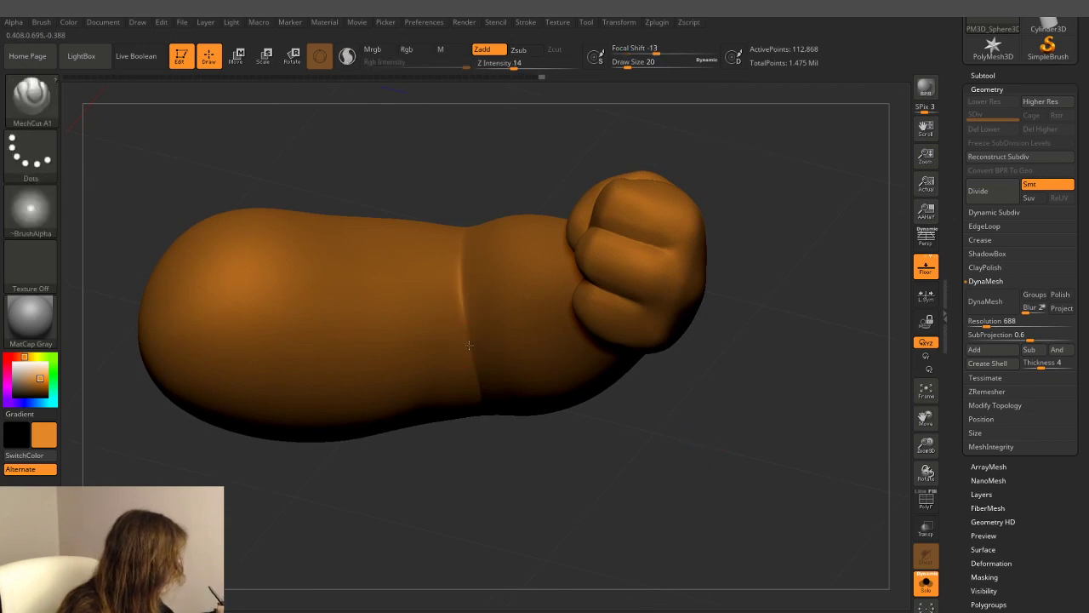
left_click_drag(469, 199, 461, 254)
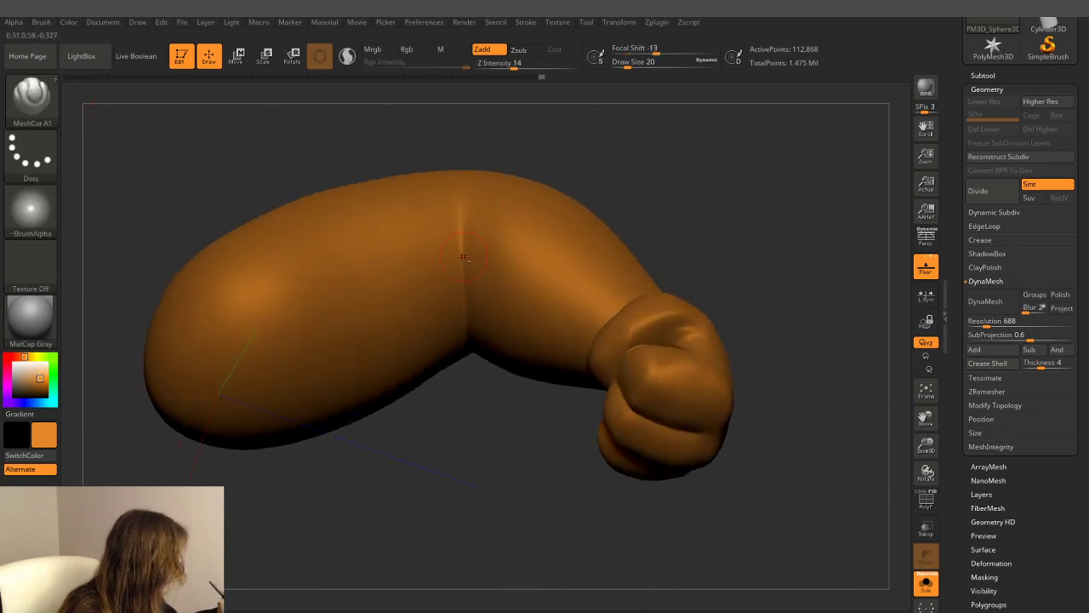
left_click_drag(554, 107, 462, 202)
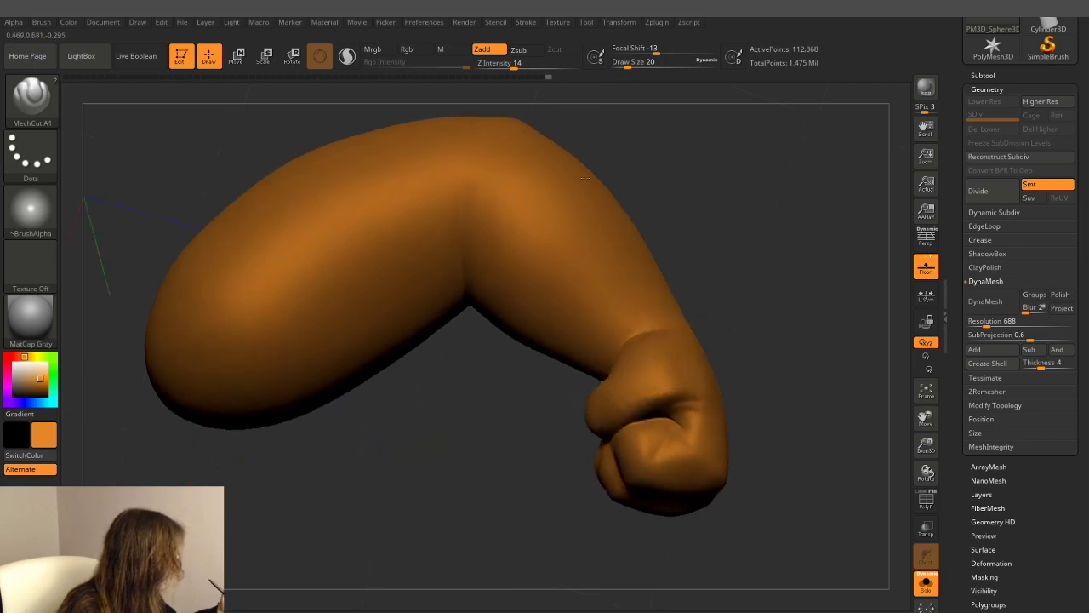
- Shift-smooth the elbow crease's edges, checking the fold from several angles
key("shift")
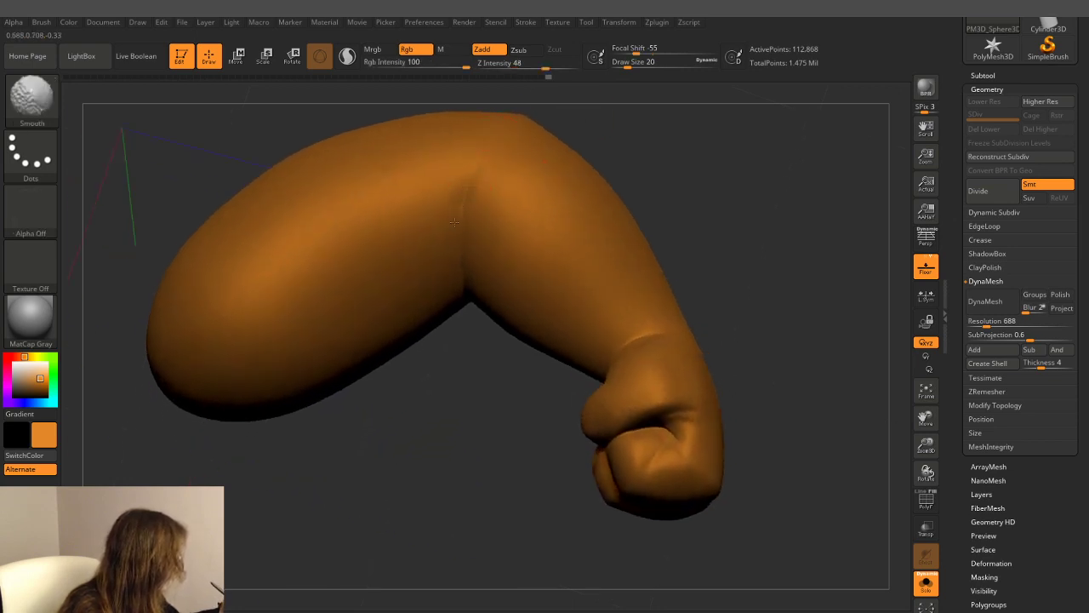
left_click_drag(686, 162, 600, 61)
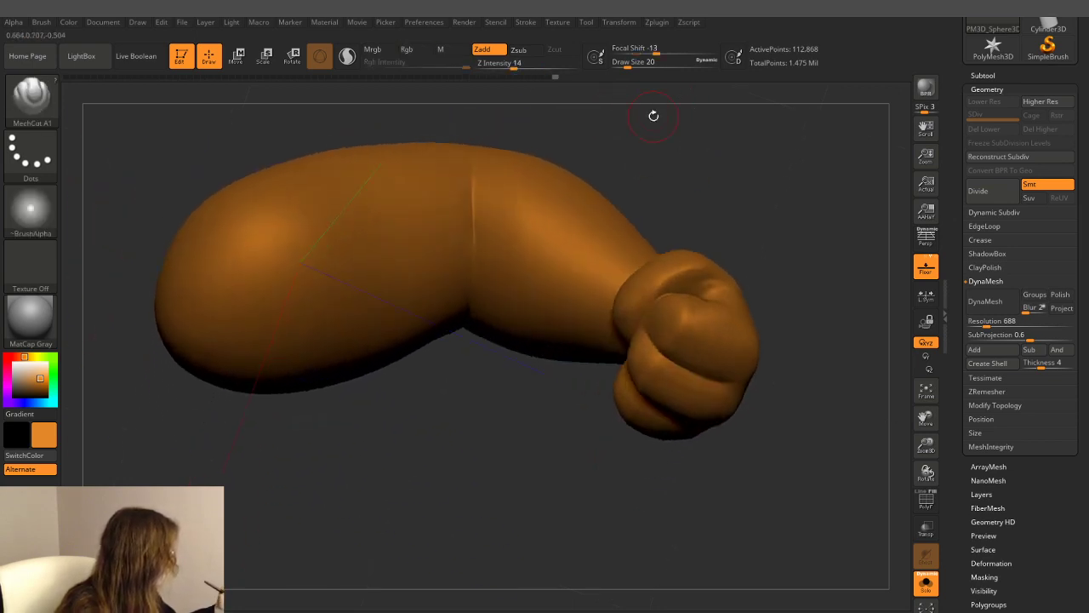
key("shift")
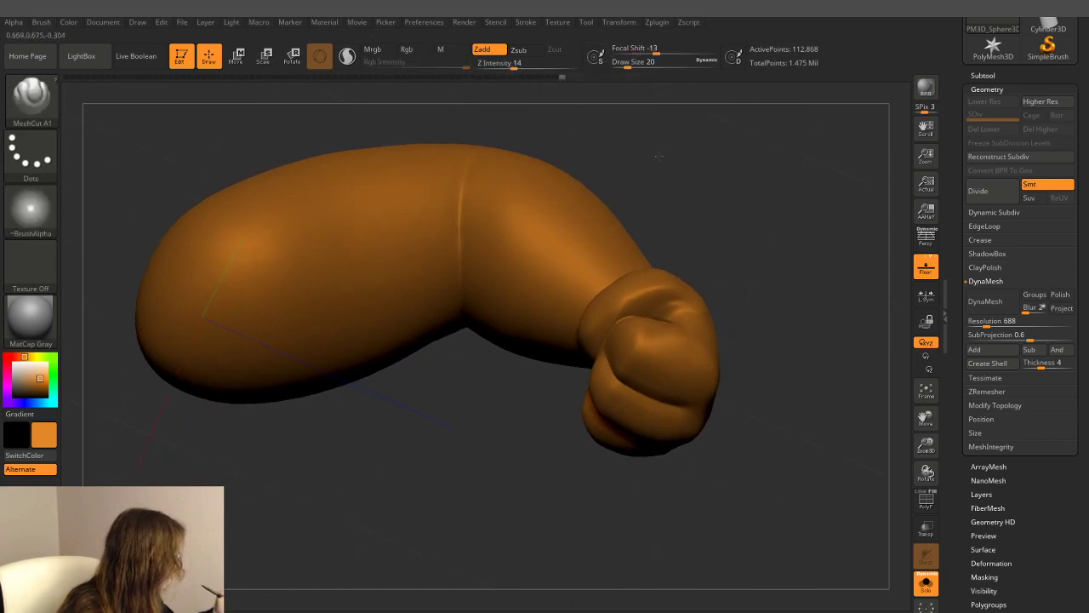
left_click_drag(461, 209, 461, 226)
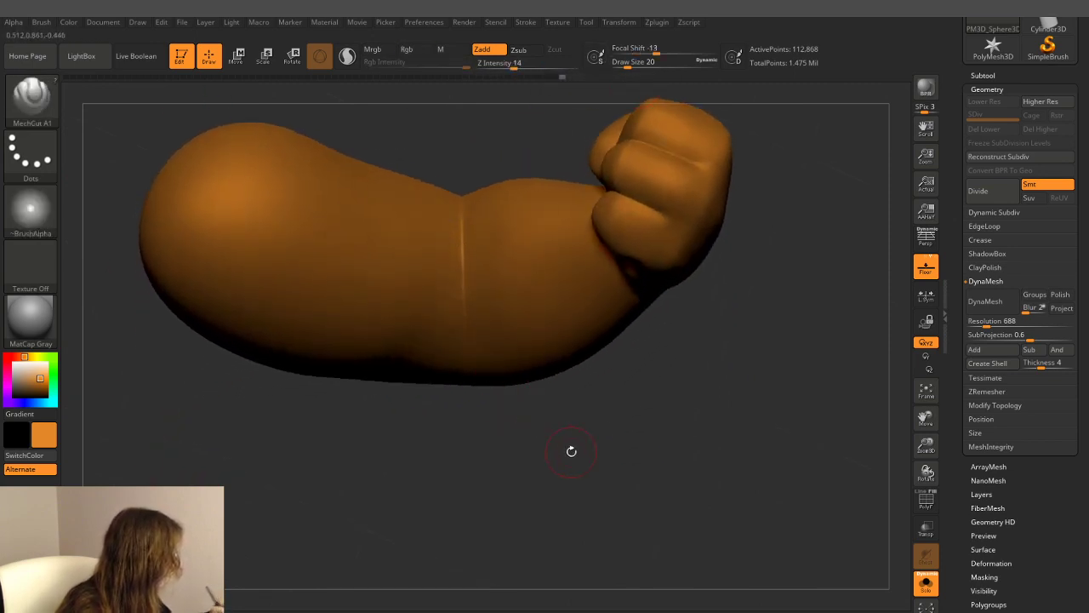
left_click_drag(571, 450, 451, 278)
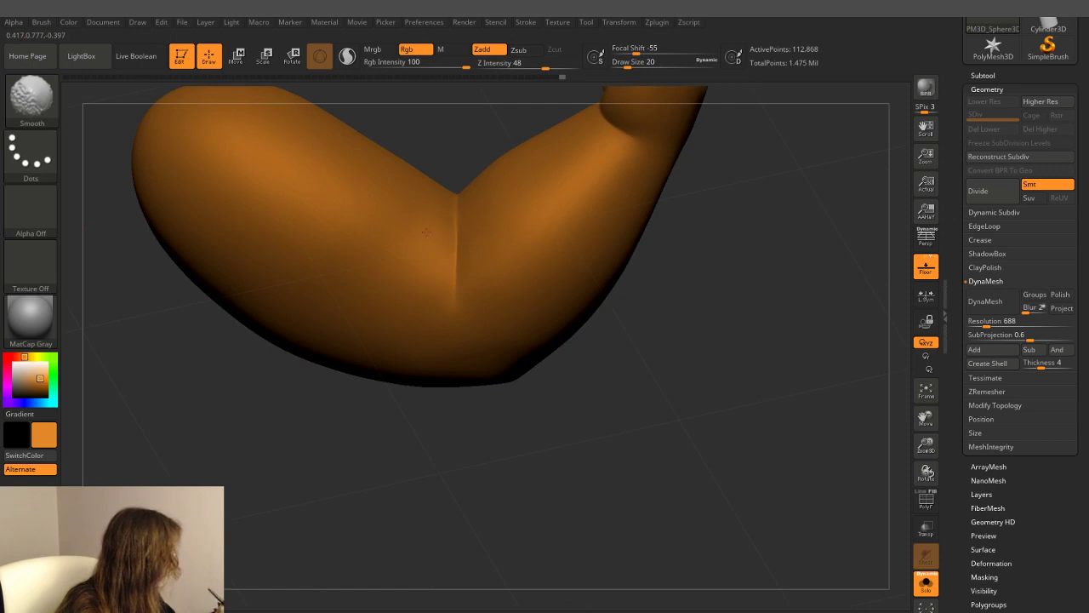
left_click_drag(467, 241, 624, 279)
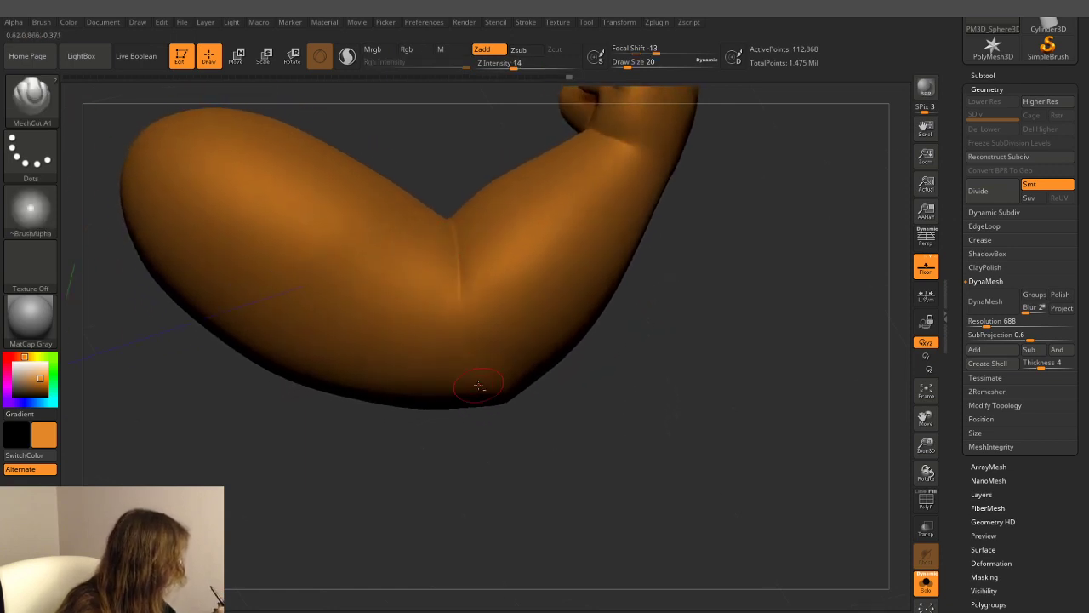
key("shift")
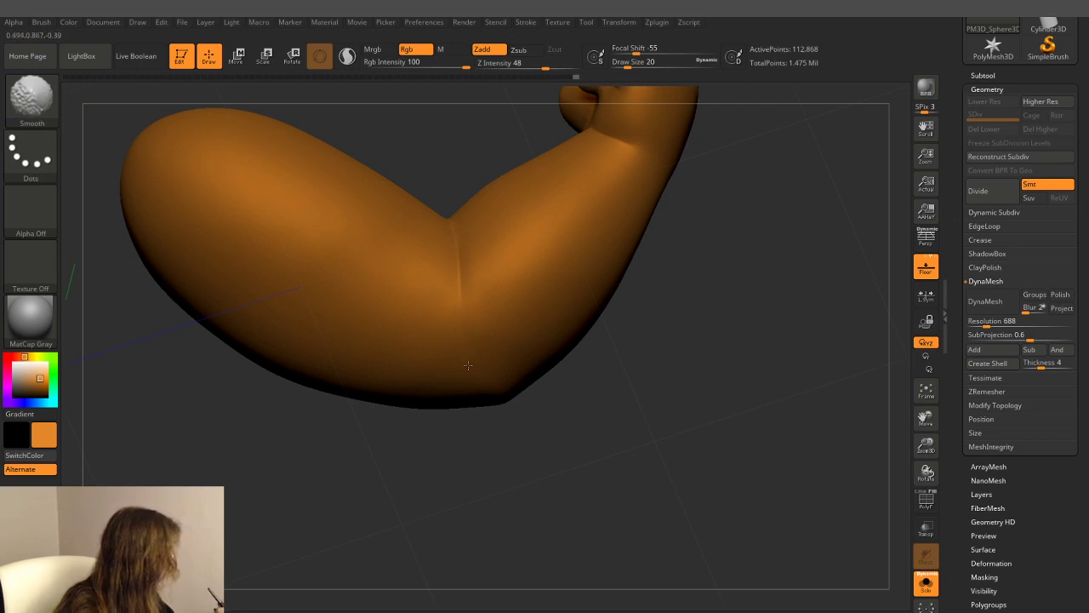
left_click_drag(469, 417, 462, 297)
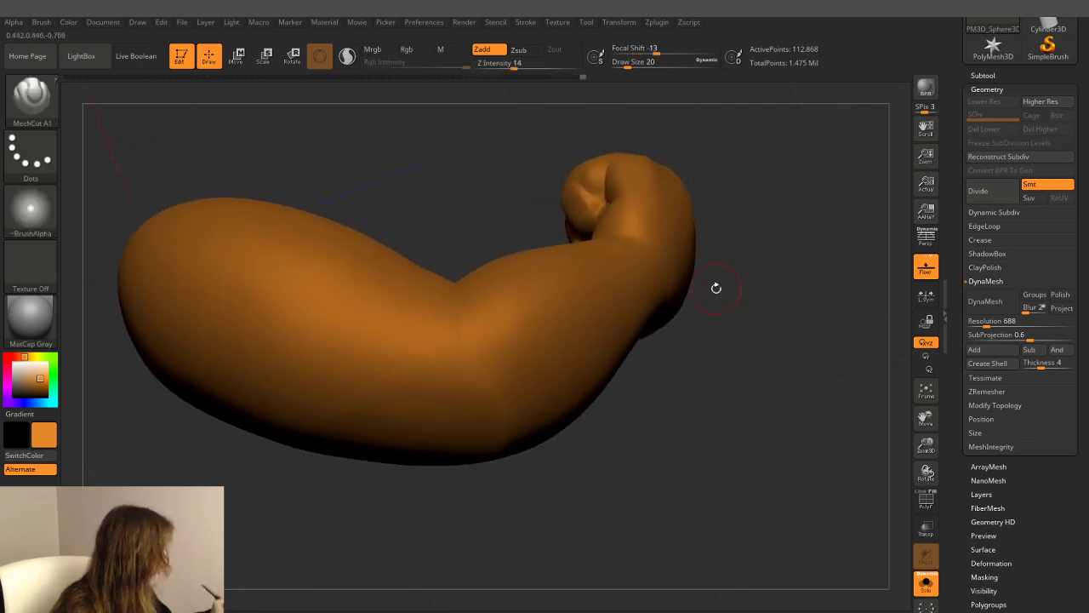
- Smooth out the dents around the elbow from several angles
left_click_drag(716, 288, 671, 131)
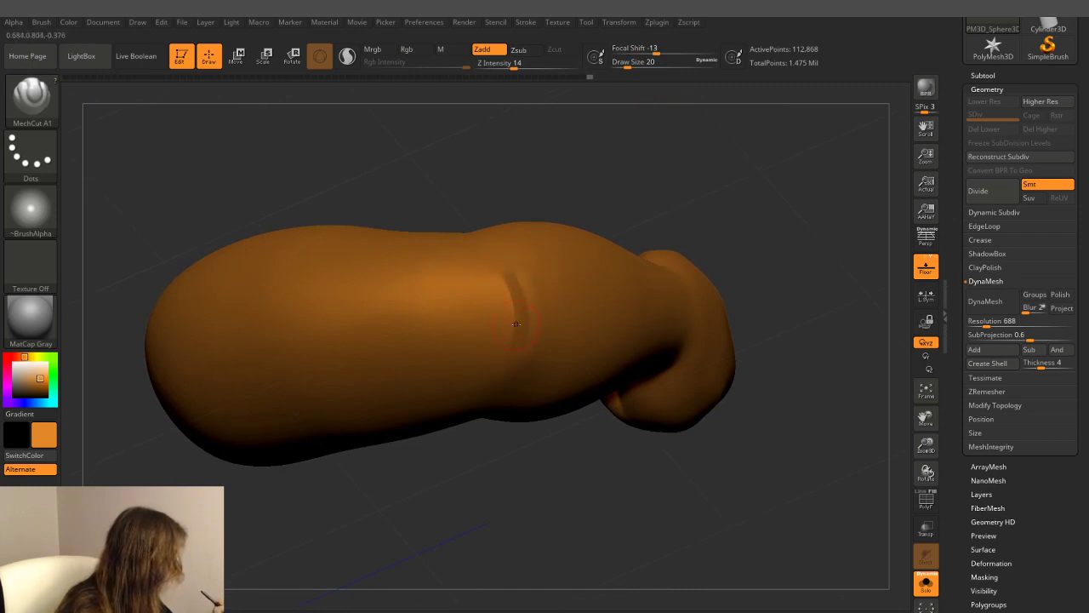
key("shift")
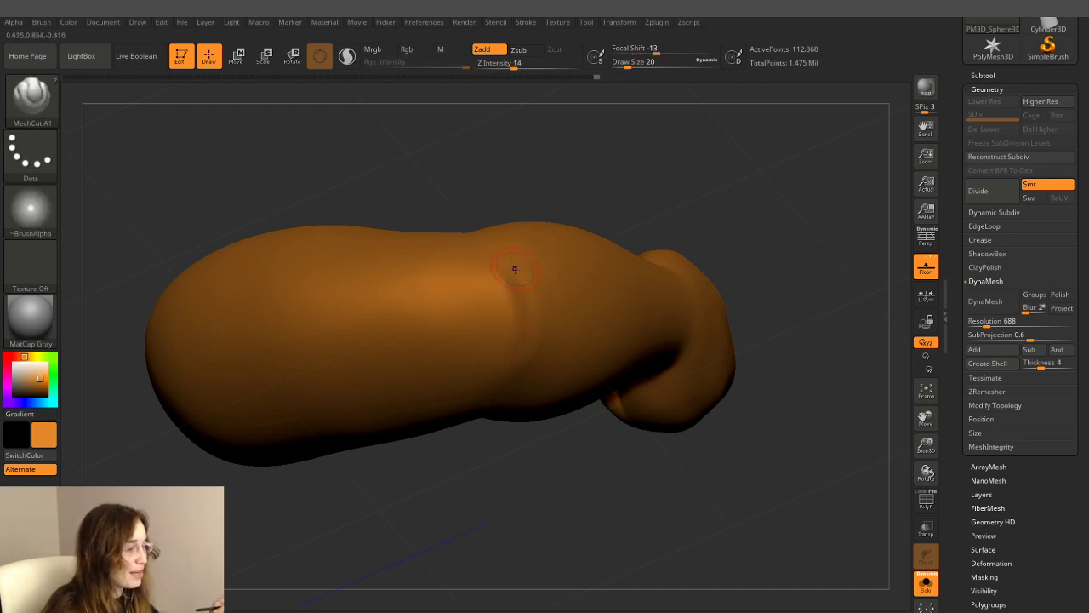
key("shift")
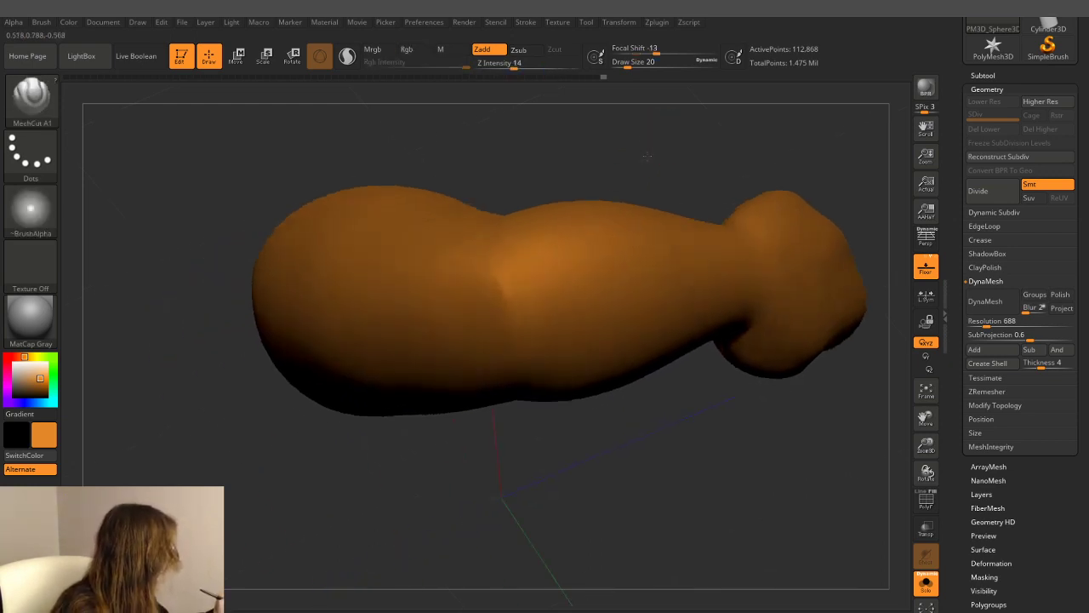
mouse_move(637, 158)
left_mouse_down()
mouse_move(678, 148)
mouse_move(502, 278)
left_mouse_up()
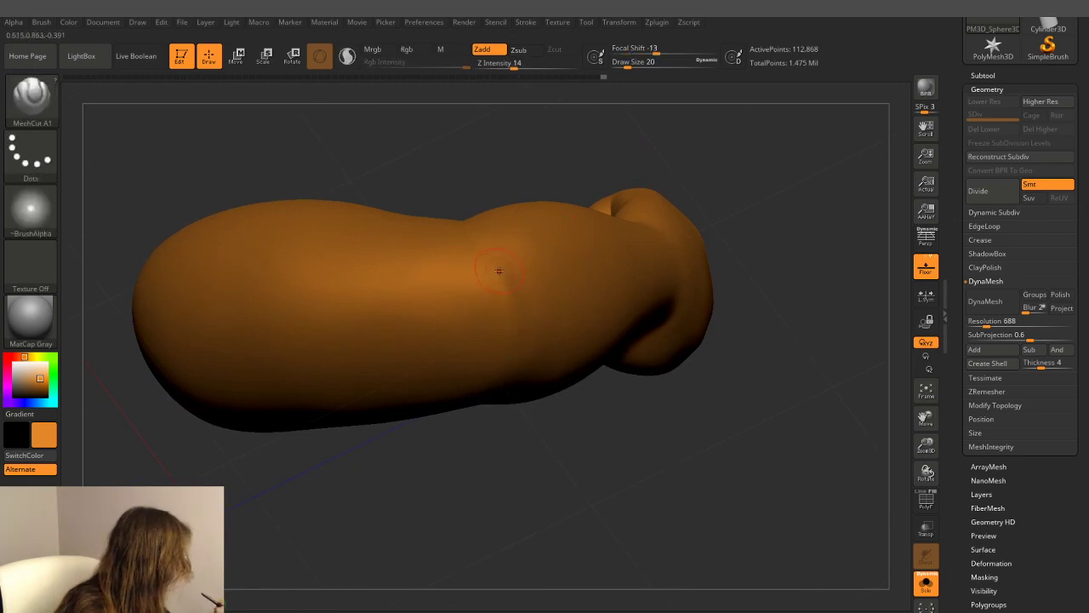
key("shift")
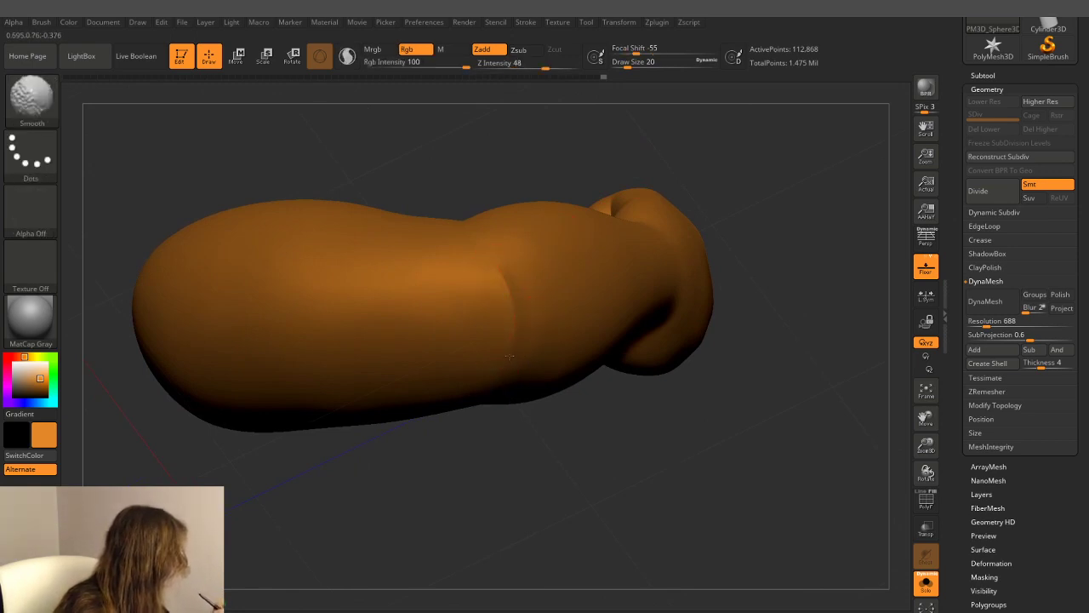
left_click_drag(507, 271, 502, 276)
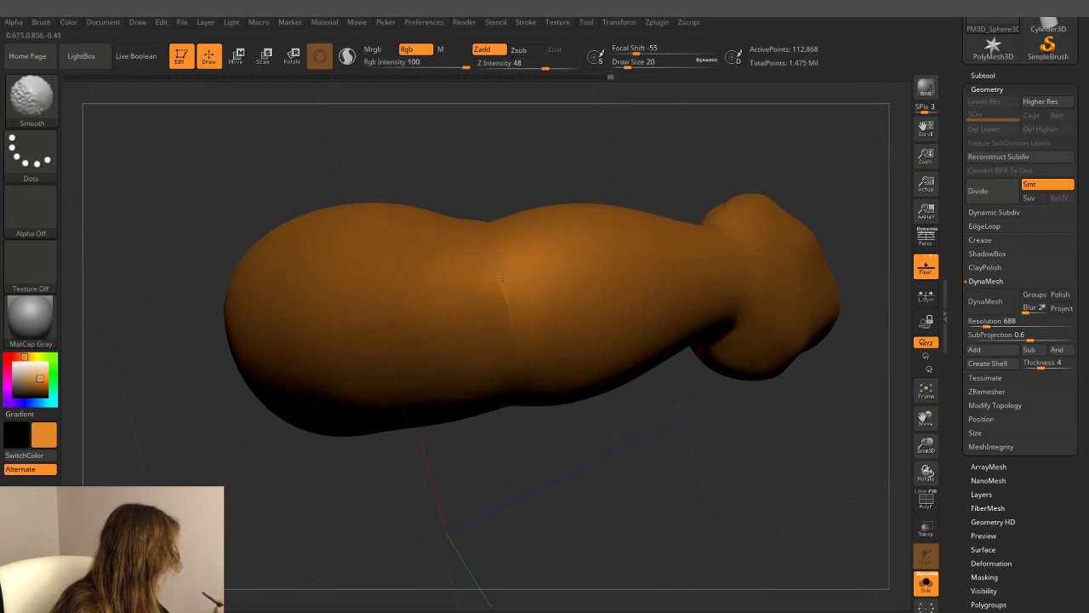
mouse_move(507, 357)
right_mouse_down()
mouse_move(556, 318)
mouse_move(583, 350)
mouse_move(529, 309)
right_mouse_up()
key("shift")
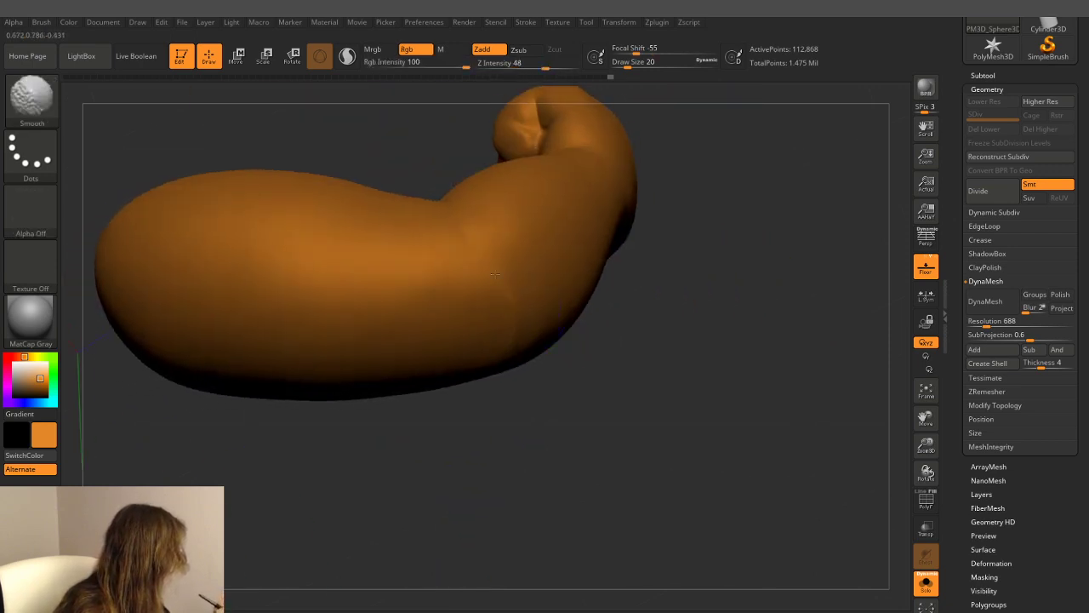
right_click_drag(495, 274, 499, 272)
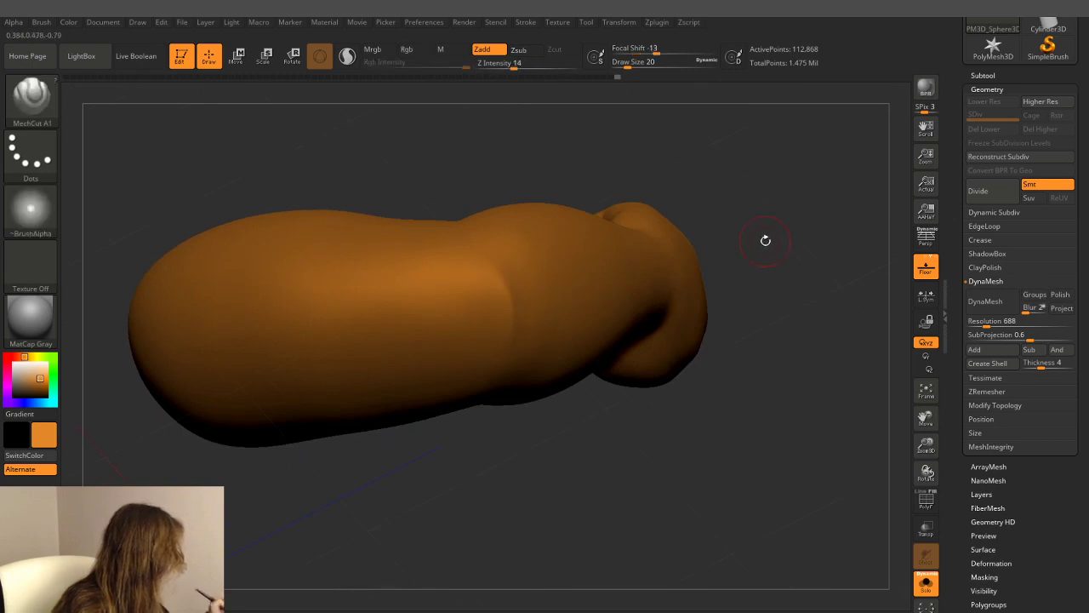
mouse_move(763, 238)
right_mouse_down()
mouse_move(484, 315)
mouse_move(634, 207)
mouse_move(464, 281)
right_mouse_up()
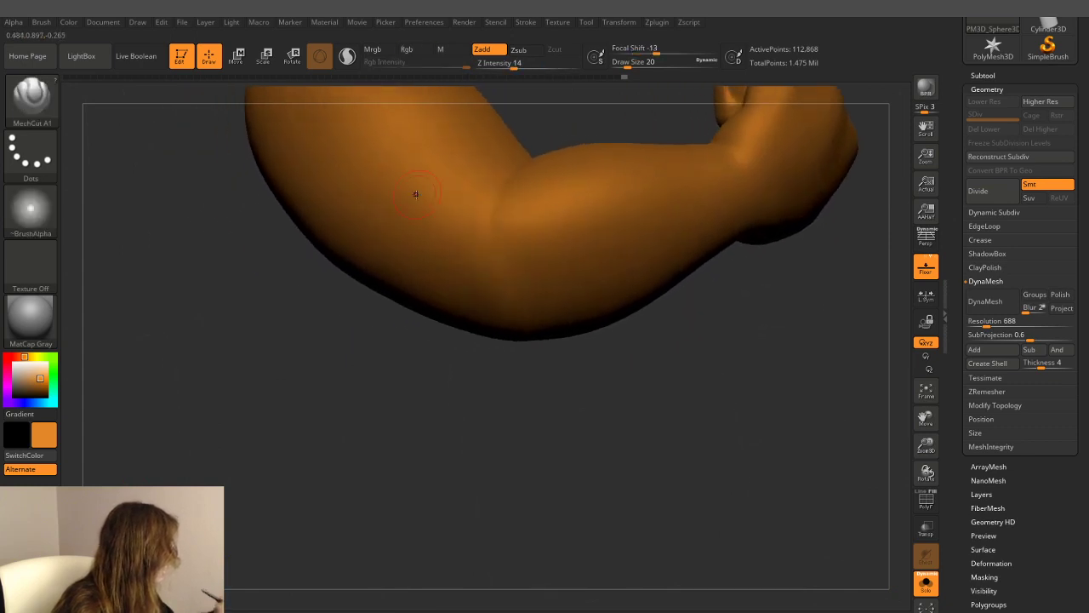
mouse_move(677, 395)
right_mouse_down()
mouse_move(690, 261)
mouse_move(516, 343)
right_mouse_up()
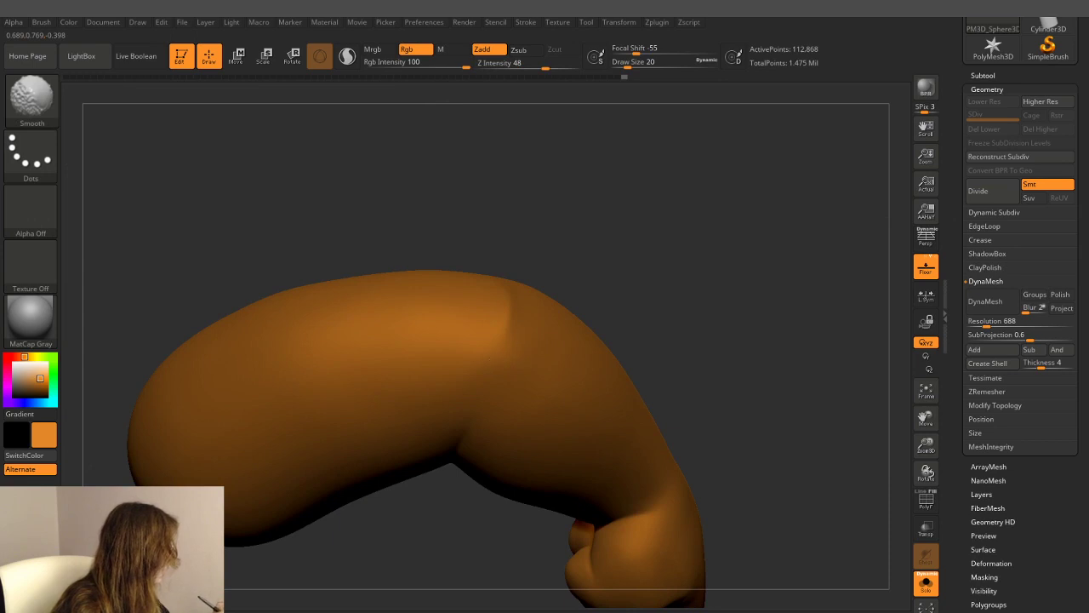
right_click_drag(709, 195, 537, 363)
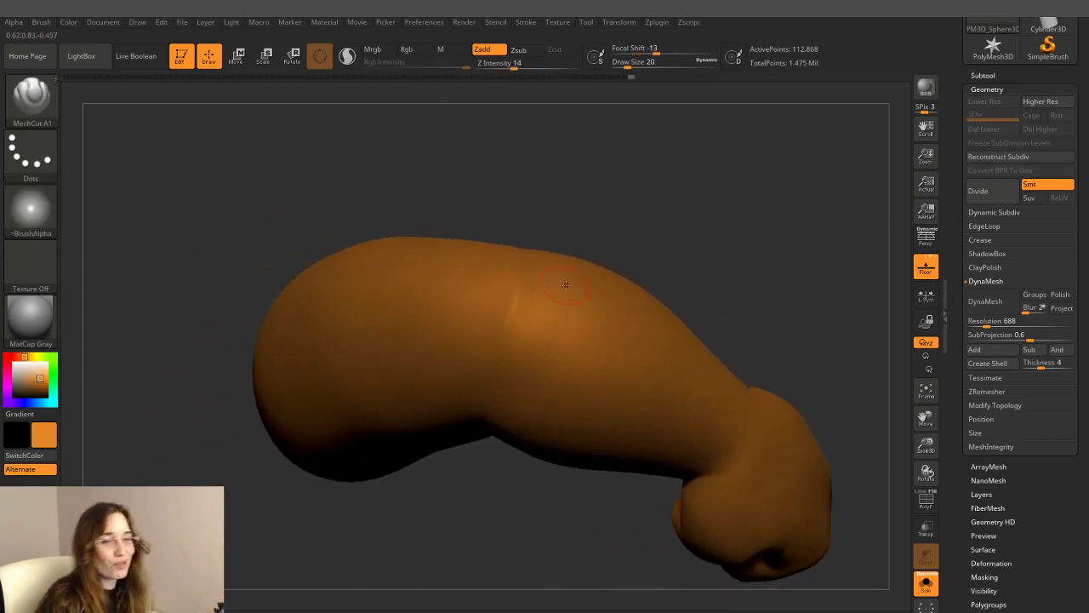
mouse_move(639, 255)
right_mouse_down()
mouse_move(419, 347)
mouse_move(486, 180)
right_mouse_up()
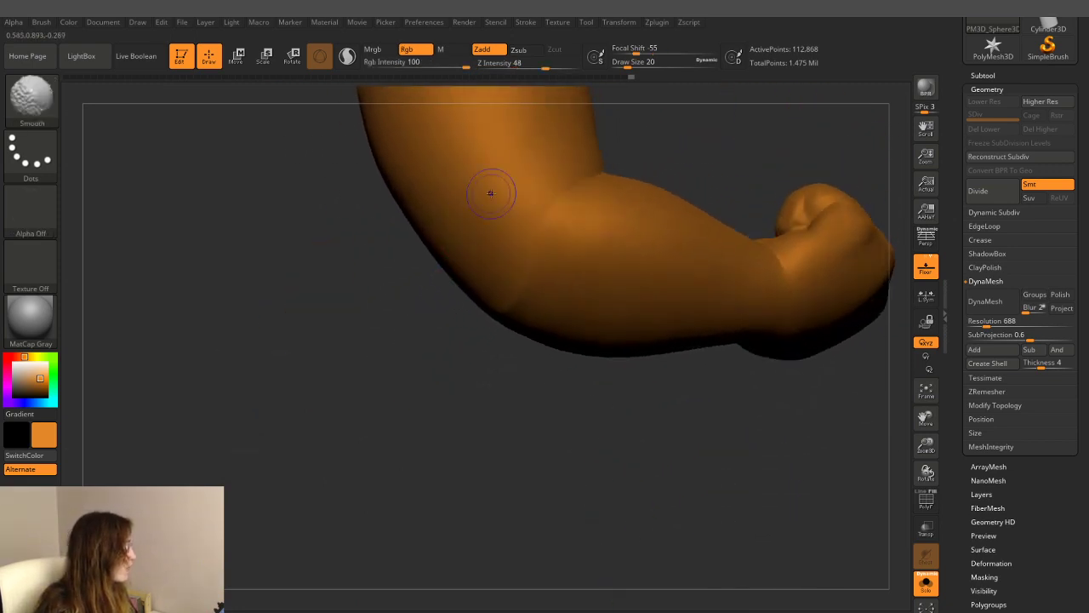
- Set Draw Size to 71 and turn off Solo to show the whole character
type("s71")
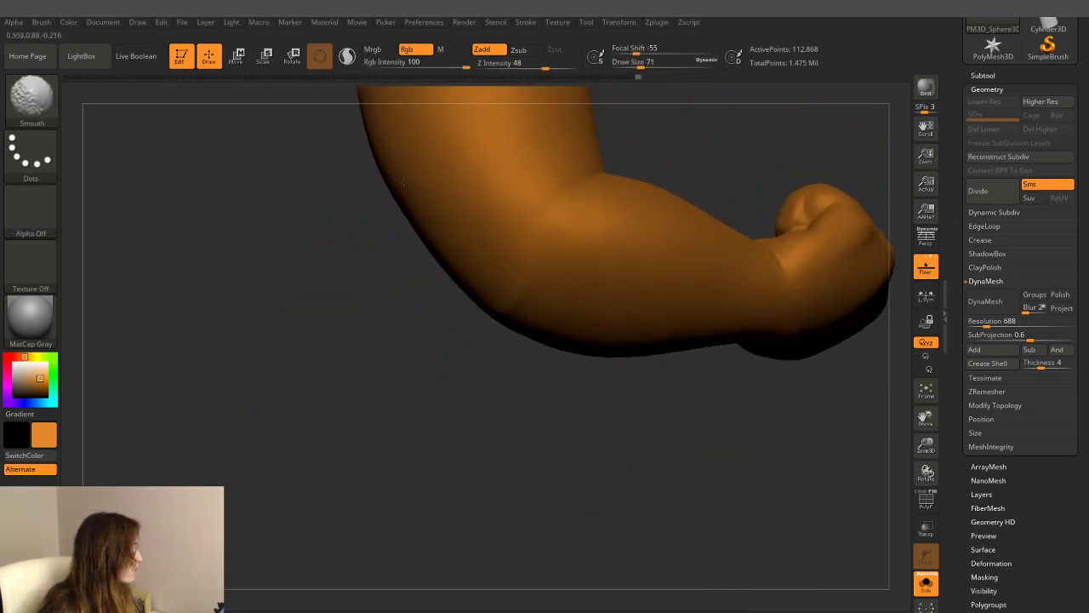
right_click_drag(403, 183, 370, 198)
key("shift")
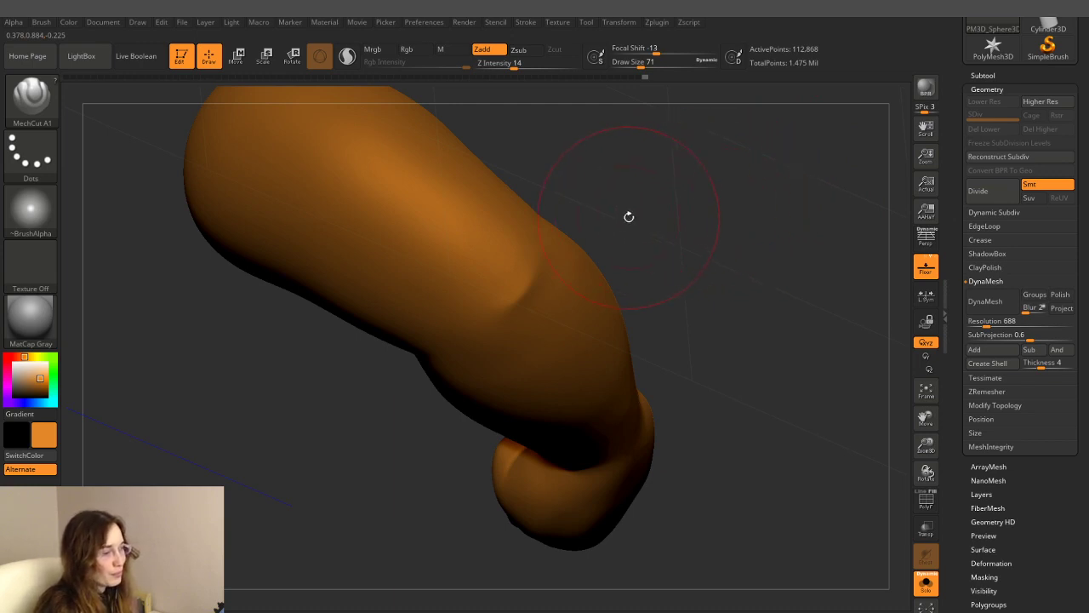
left_click_drag(620, 207, 663, 238)
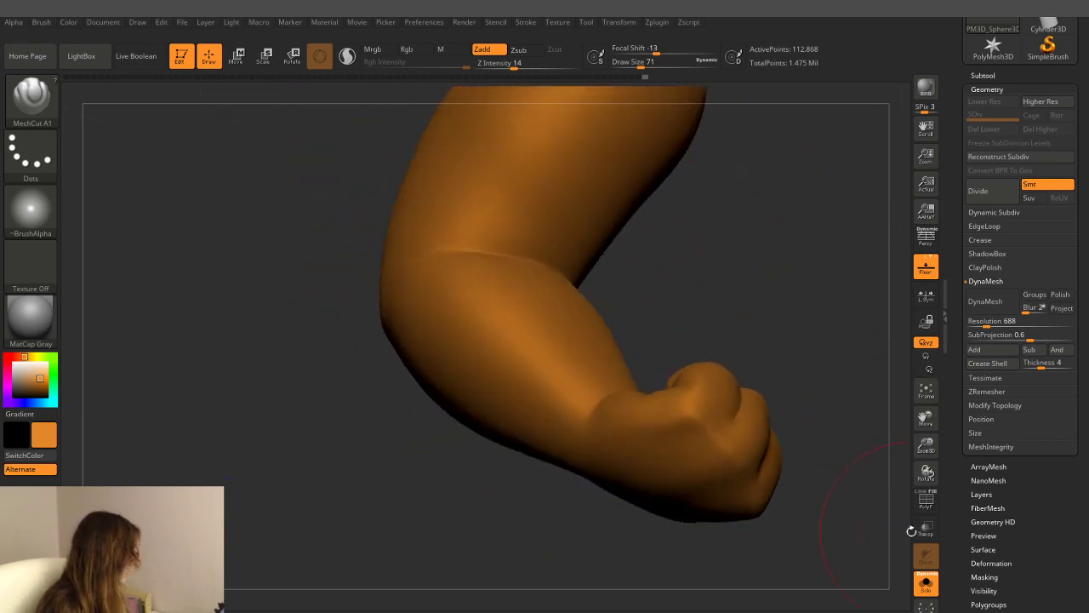
left_click(926, 582)
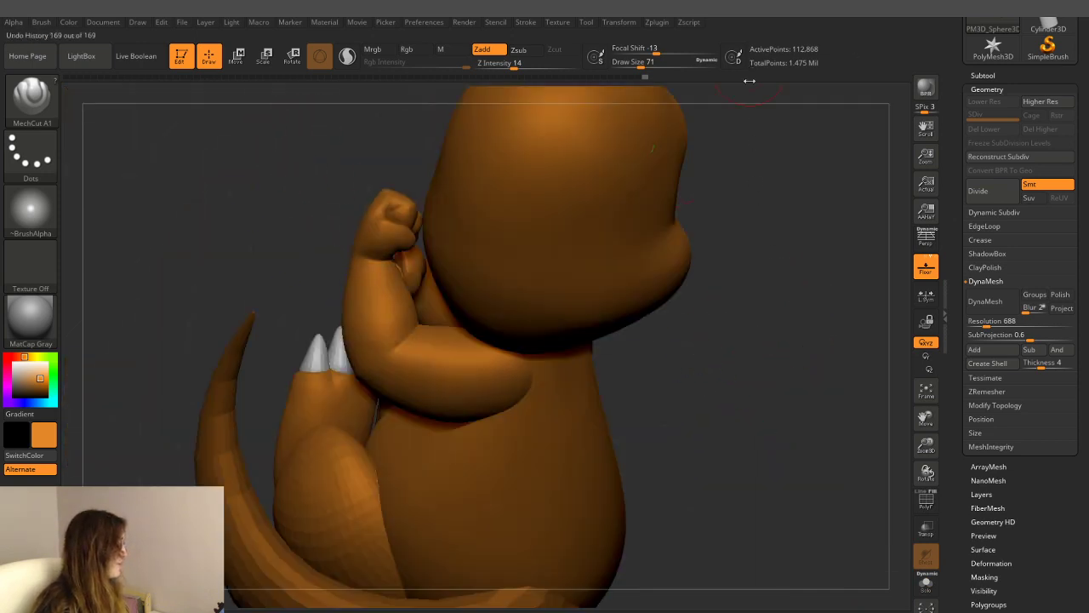
- Frame the whole dinosaur in a front view and show the reference sketch with Shift+Z
mouse_move(816, 399)
left_mouse_down()
mouse_move(790, 437)
mouse_move(778, 414)
mouse_move(732, 409)
mouse_move(741, 409)
left_mouse_up()
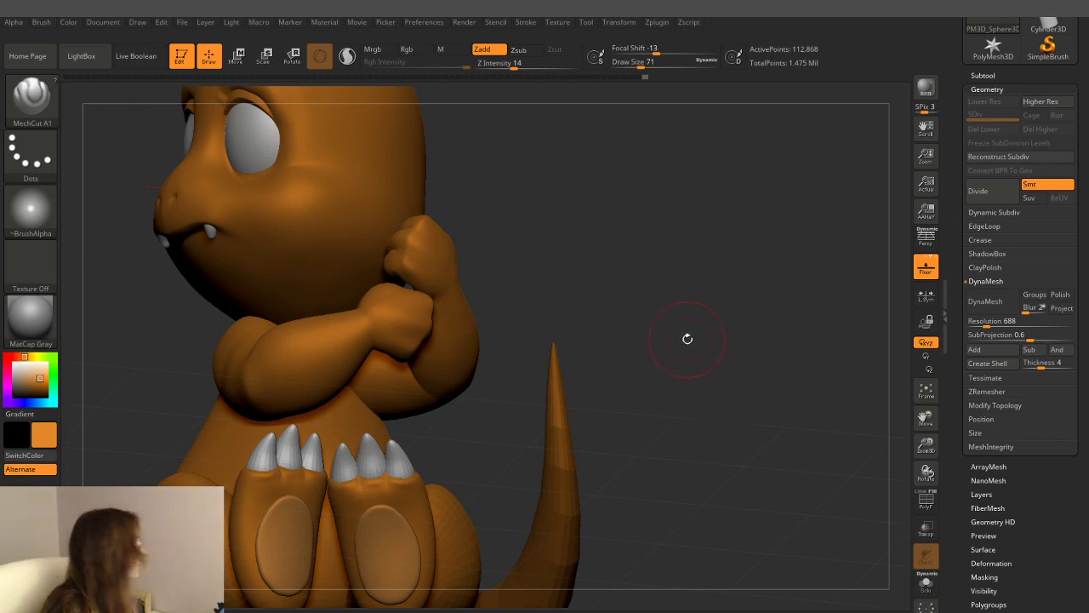
key("f")
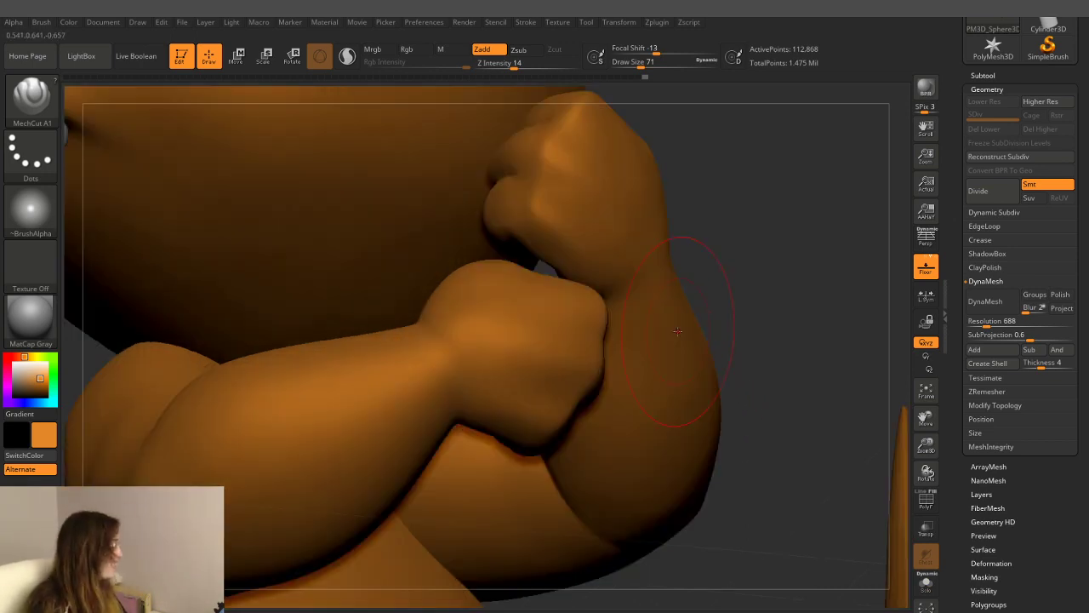
key("f")
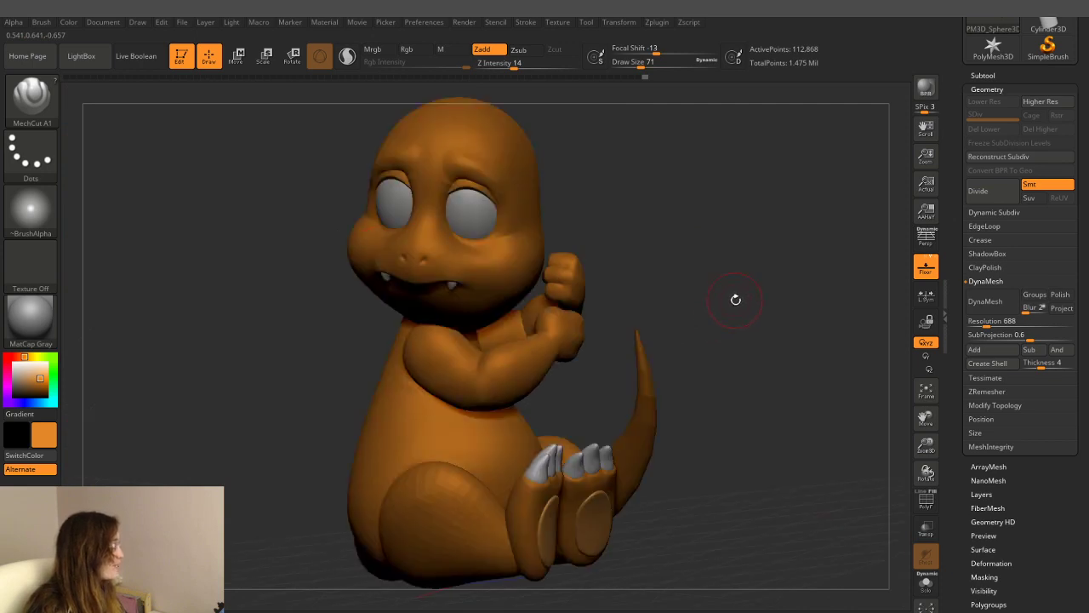
mouse_move(735, 300)
left_mouse_down()
mouse_move(673, 297)
mouse_move(695, 303)
mouse_move(683, 323)
mouse_move(693, 340)
mouse_move(676, 335)
mouse_move(717, 300)
mouse_move(716, 316)
left_mouse_up()
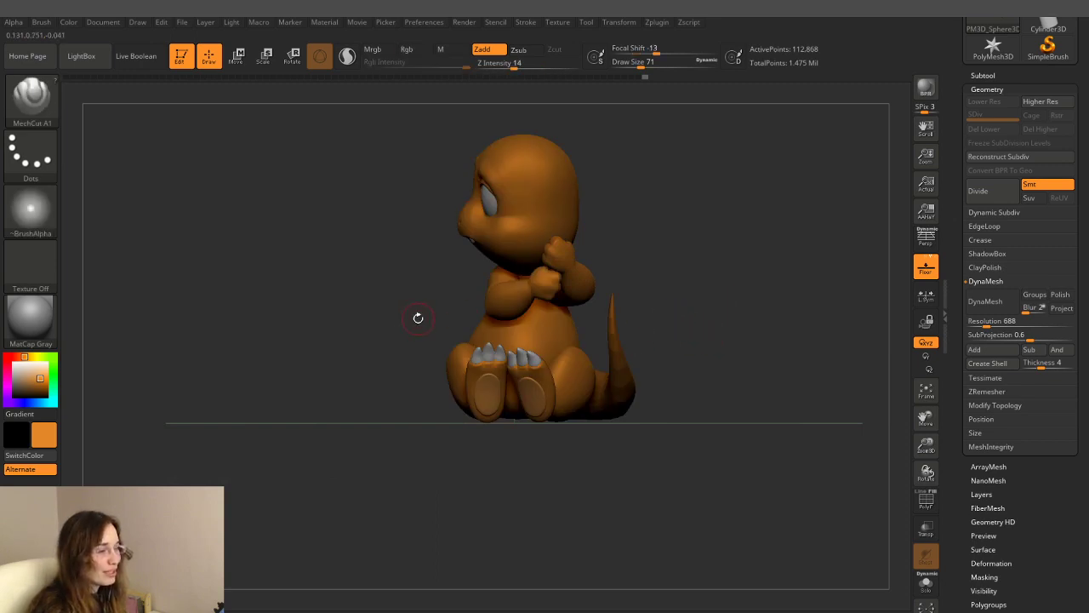
mouse_move(653, 234)
left_mouse_down()
mouse_move(748, 224)
mouse_move(729, 220)
mouse_move(681, 289)
left_mouse_up()
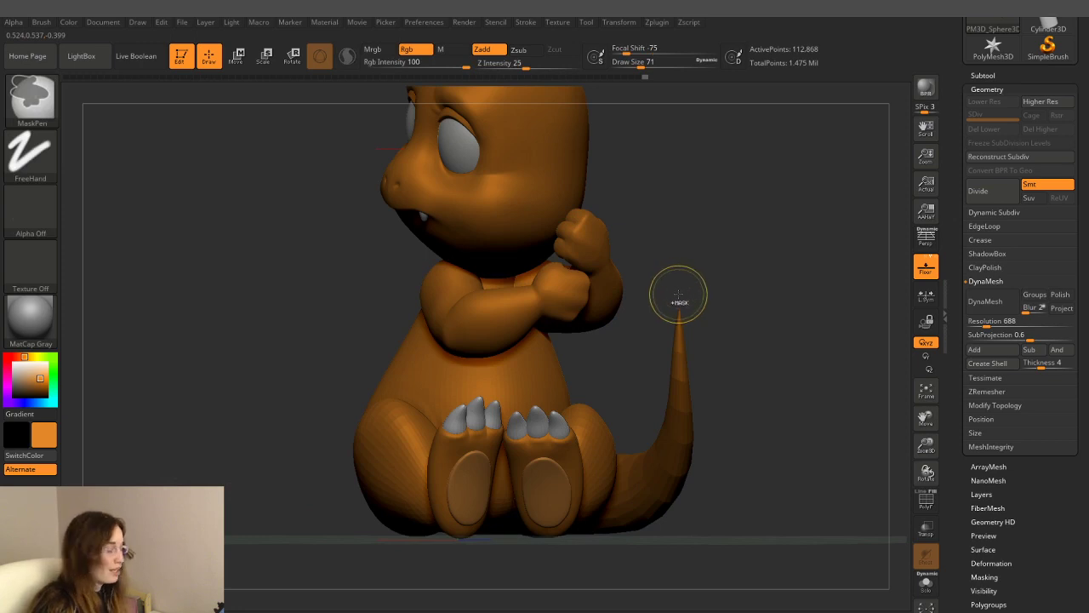
key("shift+z")
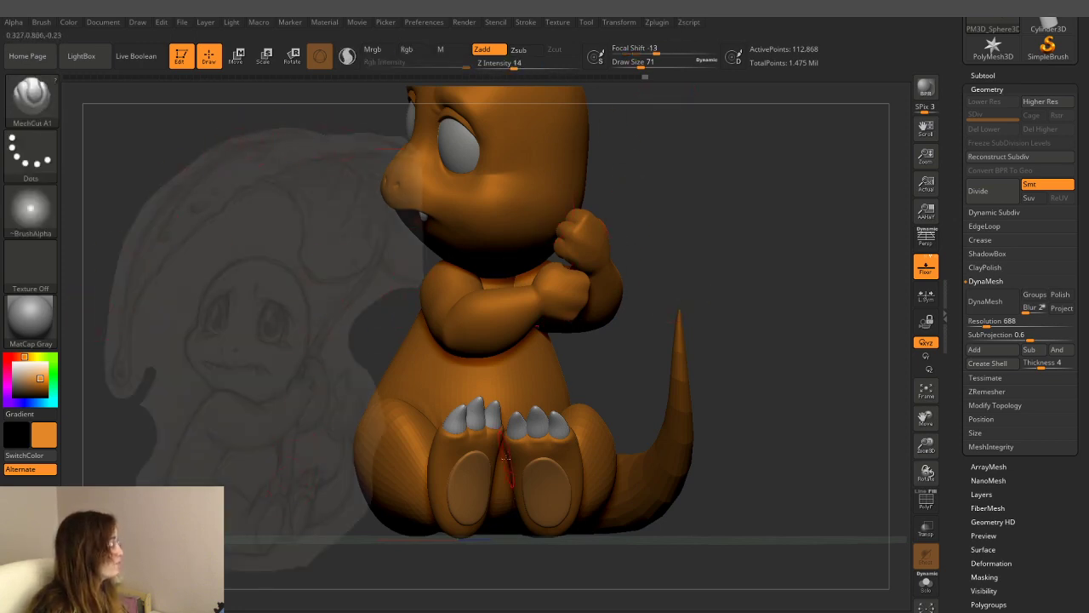
- Turn the character to a three-quarter view and bring the isolated arm's fist close
left_click_drag(735, 224, 707, 269)
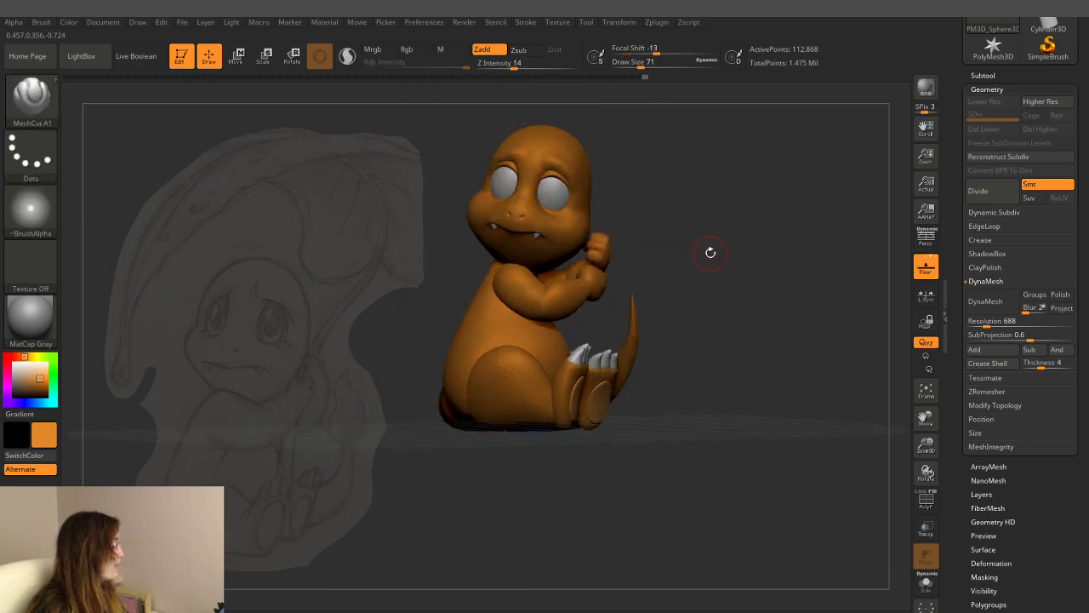
left_click(596, 255, "ctrl+shift")
left_click(697, 255, "ctrl+shift")
mouse_move(698, 255)
left_mouse_down()
mouse_move(790, 210)
mouse_move(675, 299)
left_mouse_up()
left_click(675, 300, "ctrl+shift")
left_click_drag(734, 230, 815, 219)
left_click(814, 219, "ctrl+shift")
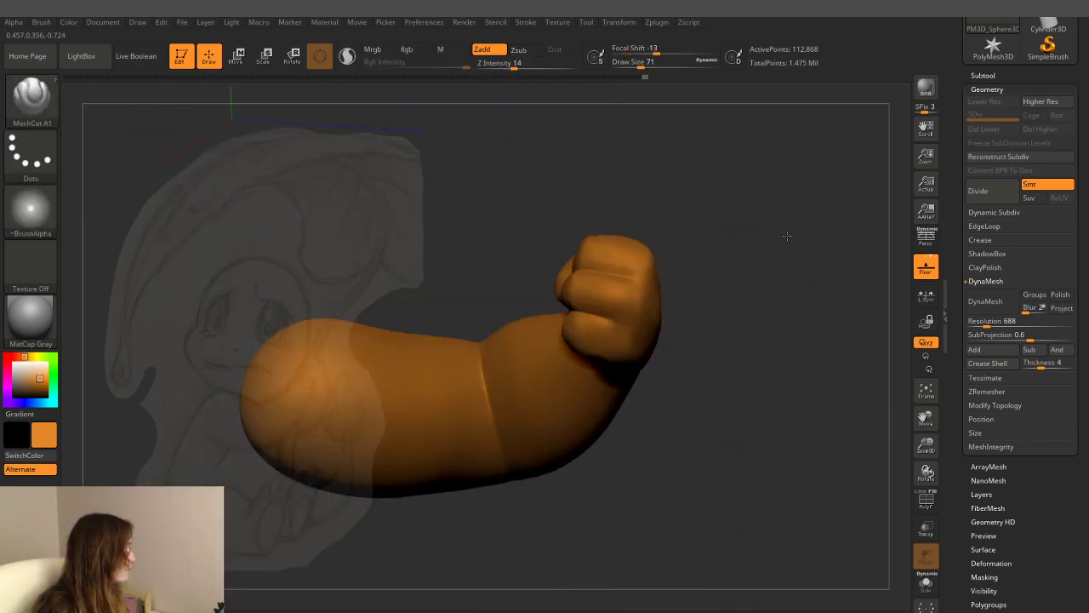
left_click(598, 316, "ctrl+shift")
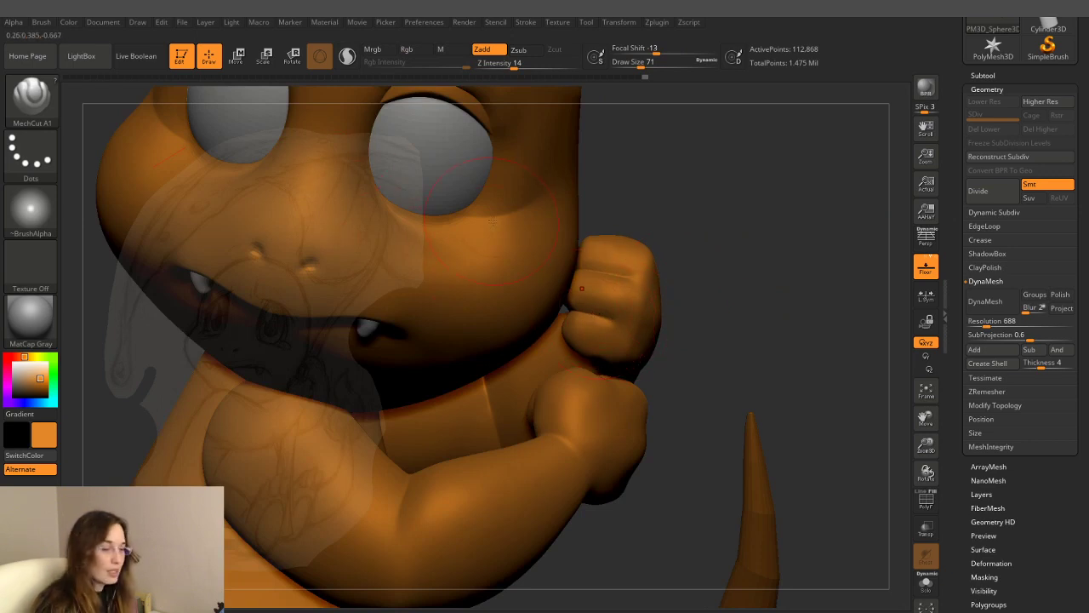
- Switch to the Move Topological brush (B, M, T) with Focal Shift raised to 35
key("b")
key("m")
key("t")
left_click_drag(657, 53, 675, 52)
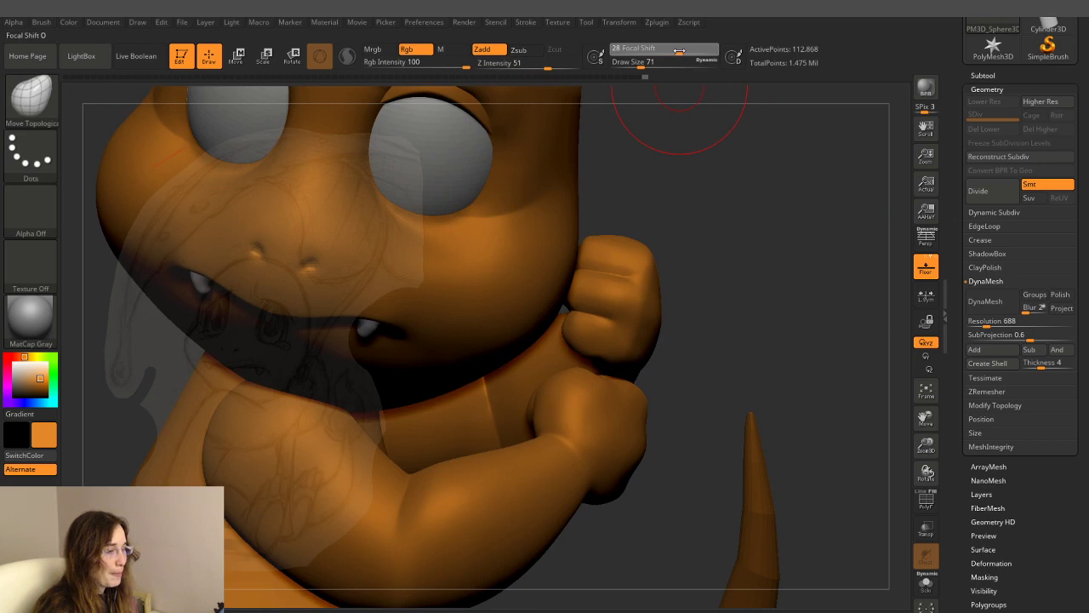
left_click_drag(679, 51, 654, 63)
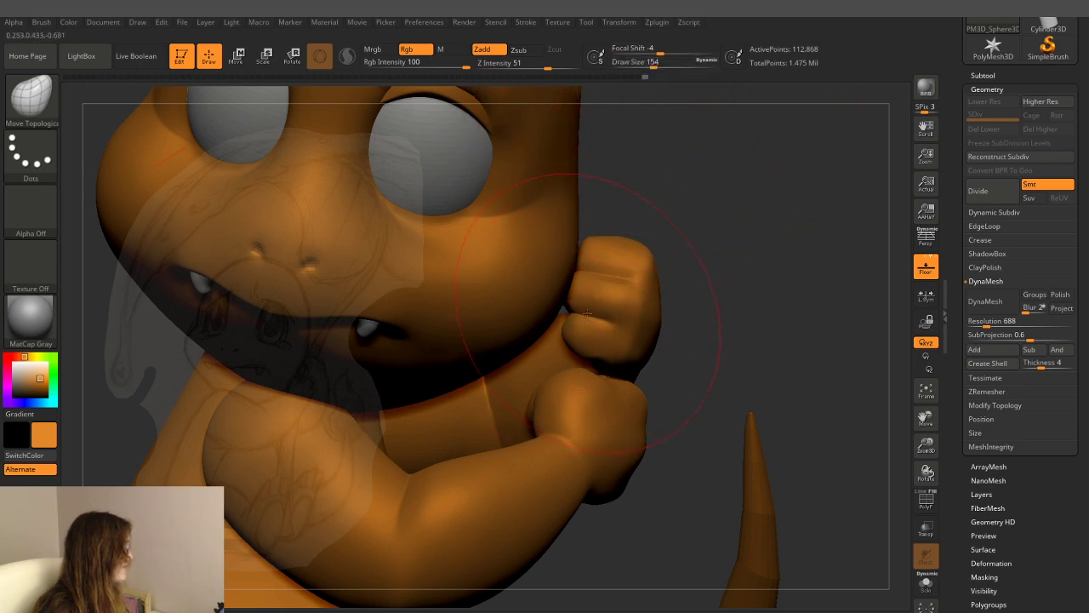
- Orbit around the arm, set Draw Size to 46, and make the character transparent
left_click(659, 248, "ctrl+shift")
mouse_move(659, 249)
left_mouse_down()
mouse_move(729, 230)
mouse_move(710, 170)
left_mouse_up()
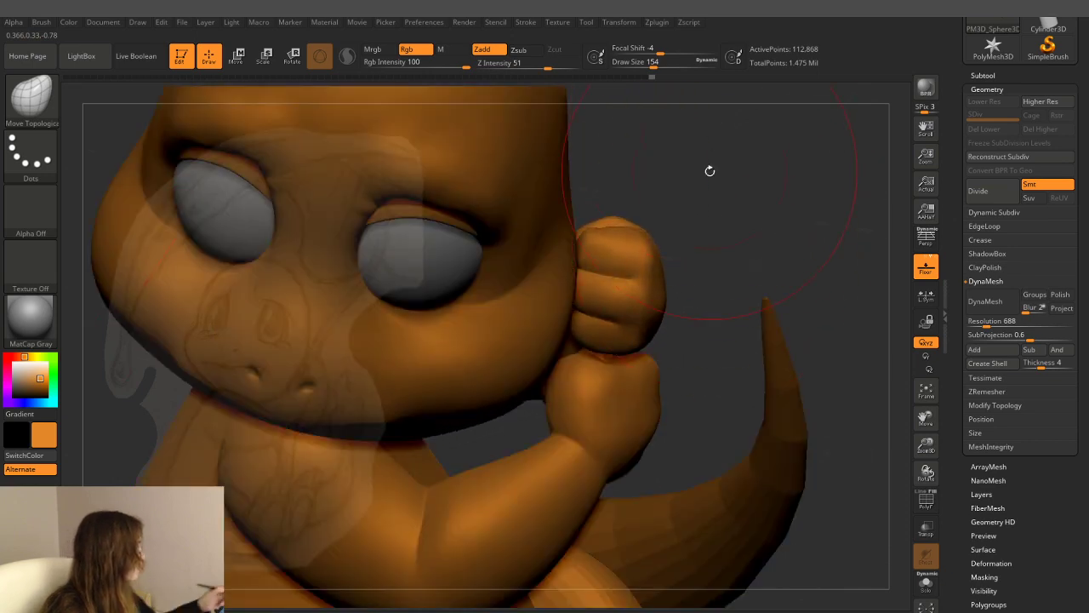
left_click_drag(711, 170, 737, 194)
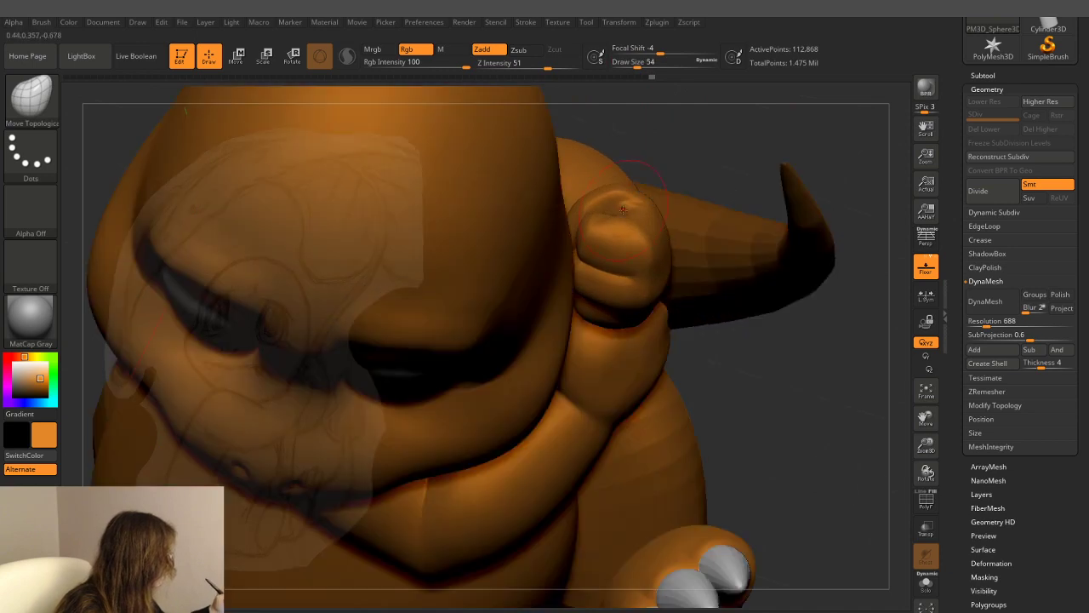
mouse_move(694, 143)
left_mouse_down()
mouse_move(678, 103)
mouse_move(712, 170)
mouse_move(715, 204)
mouse_move(789, 178)
mouse_move(719, 217)
left_mouse_up()
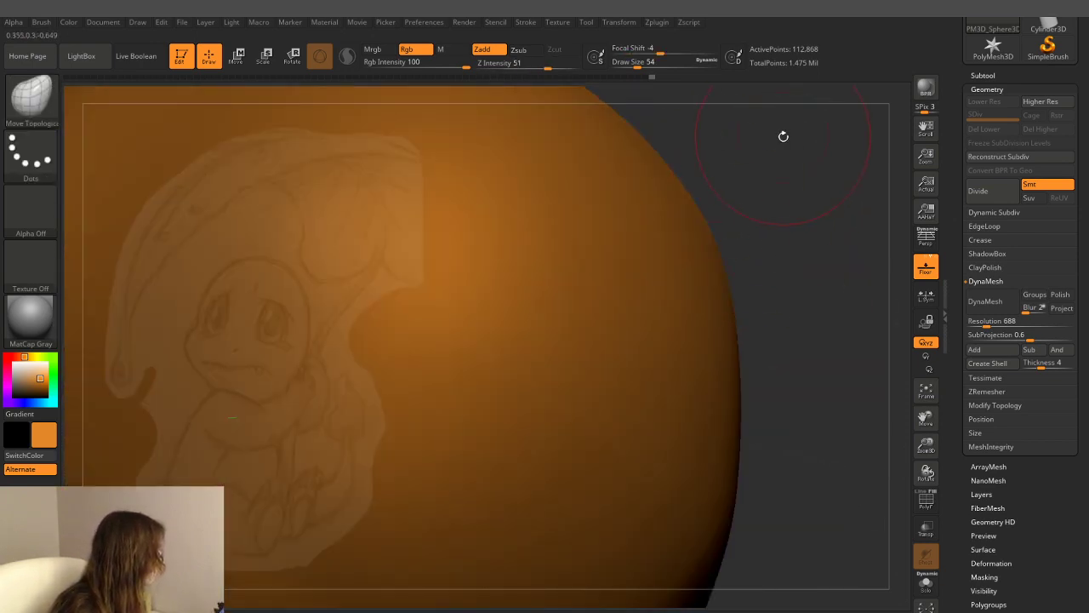
left_click_drag(783, 136, 760, 156)
left_click_drag(642, 62, 638, 63)
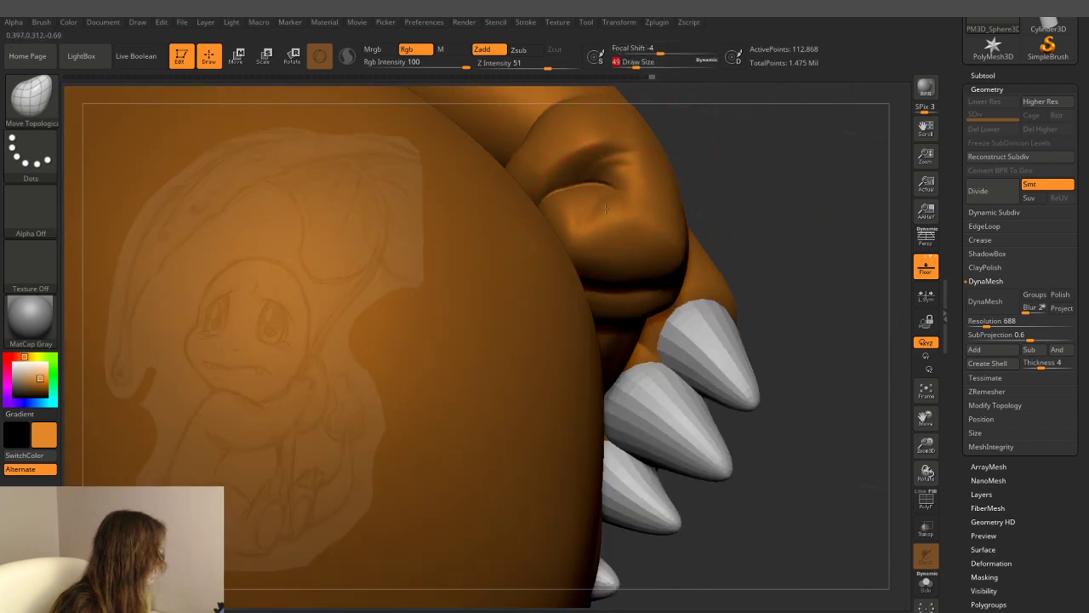
left_click_drag(765, 196, 809, 171)
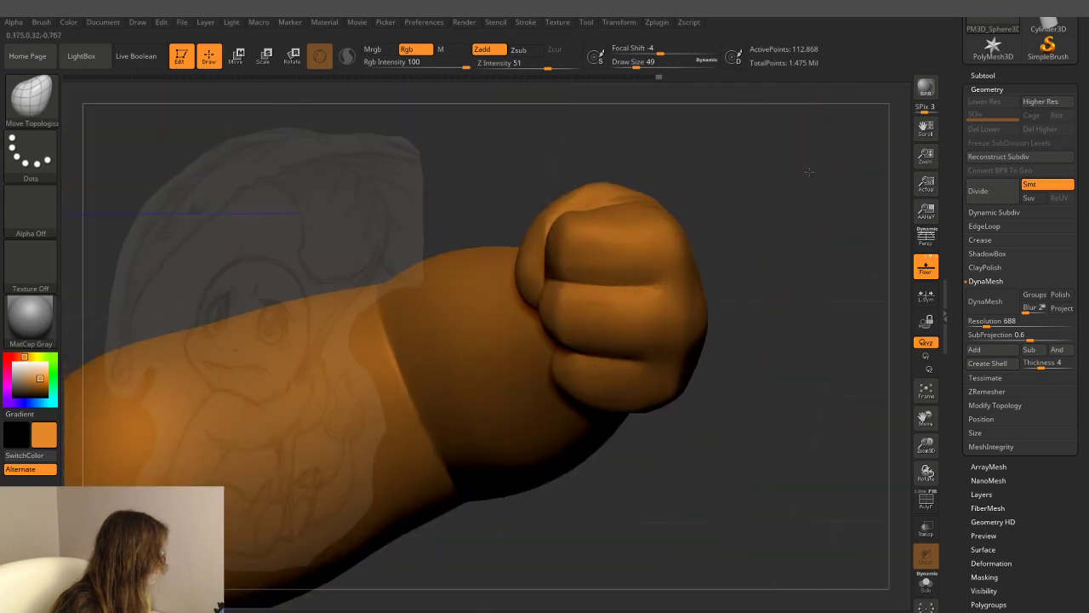
left_click(926, 528)
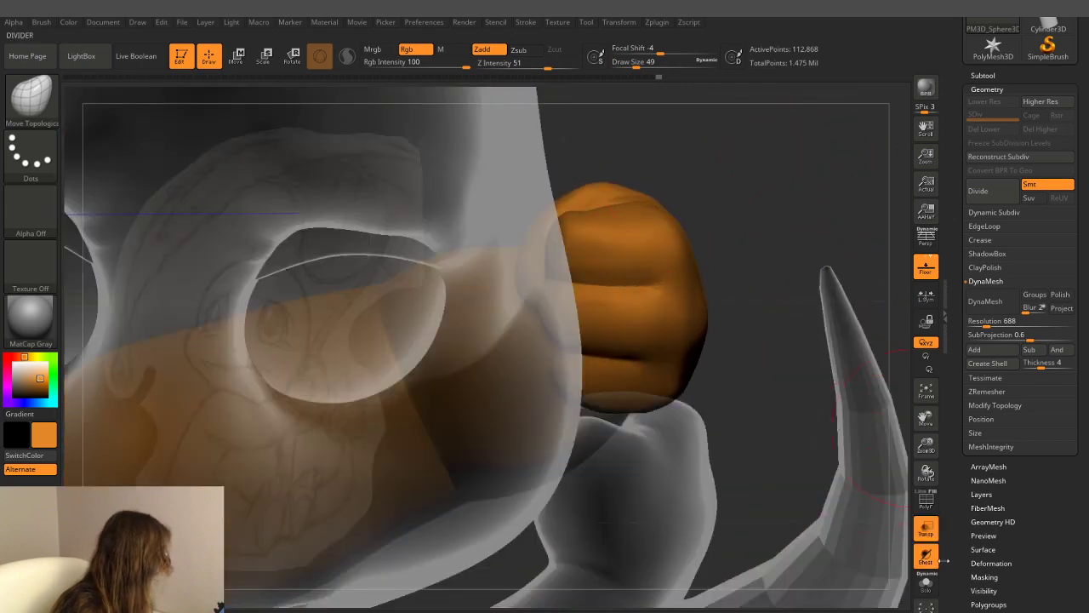
- Turn Transp off, solo the arm, and orbit until the fist faces forward
left_click(926, 527)
left_click(926, 583)
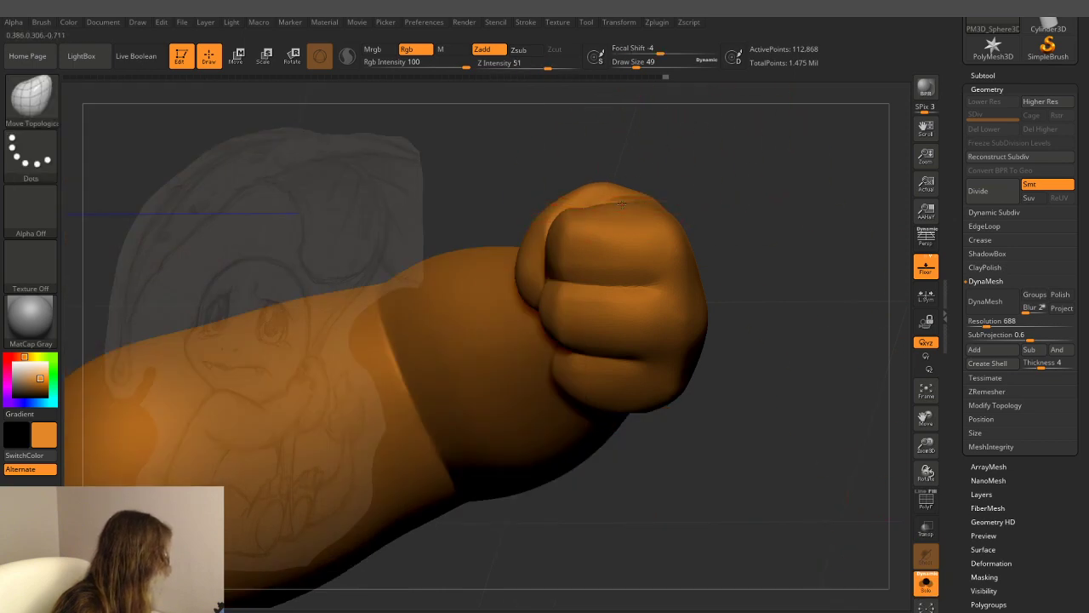
mouse_move(662, 189)
right_mouse_down()
mouse_move(703, 234)
mouse_move(647, 208)
mouse_move(798, 162)
mouse_move(790, 207)
mouse_move(777, 188)
mouse_move(740, 247)
mouse_move(719, 319)
mouse_move(727, 259)
mouse_move(729, 364)
right_mouse_up()
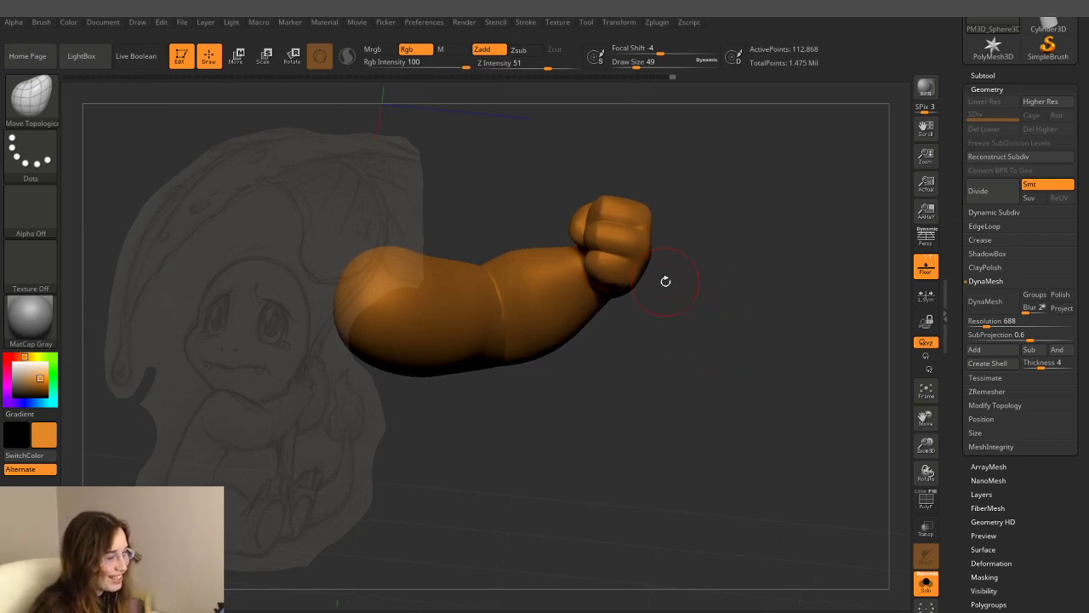
mouse_move(672, 343)
right_mouse_down()
mouse_move(733, 253)
mouse_move(825, 240)
right_mouse_up()
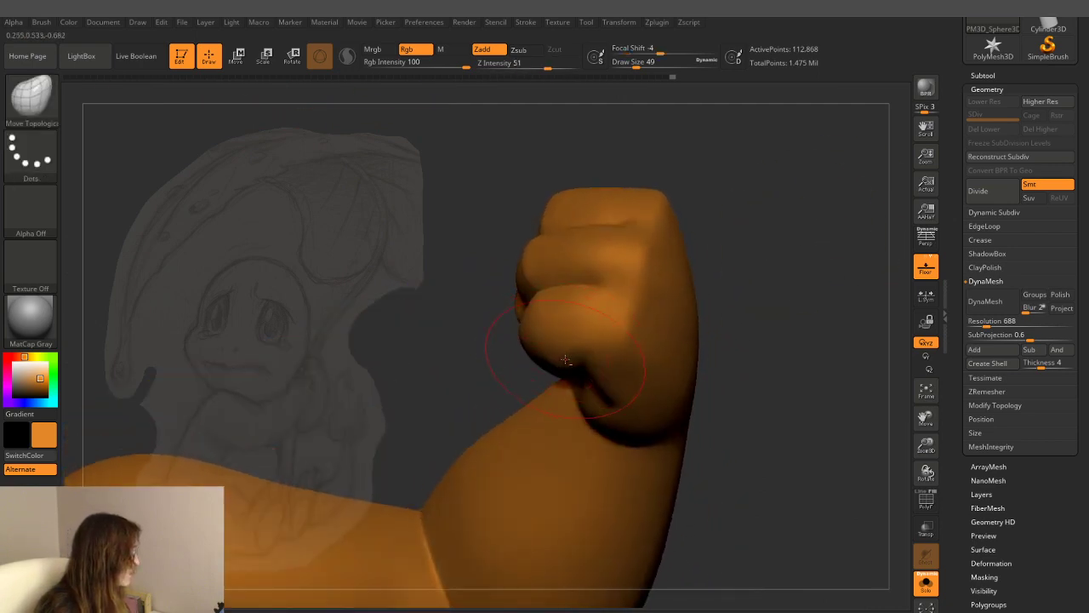
right_click_drag(755, 267, 792, 273)
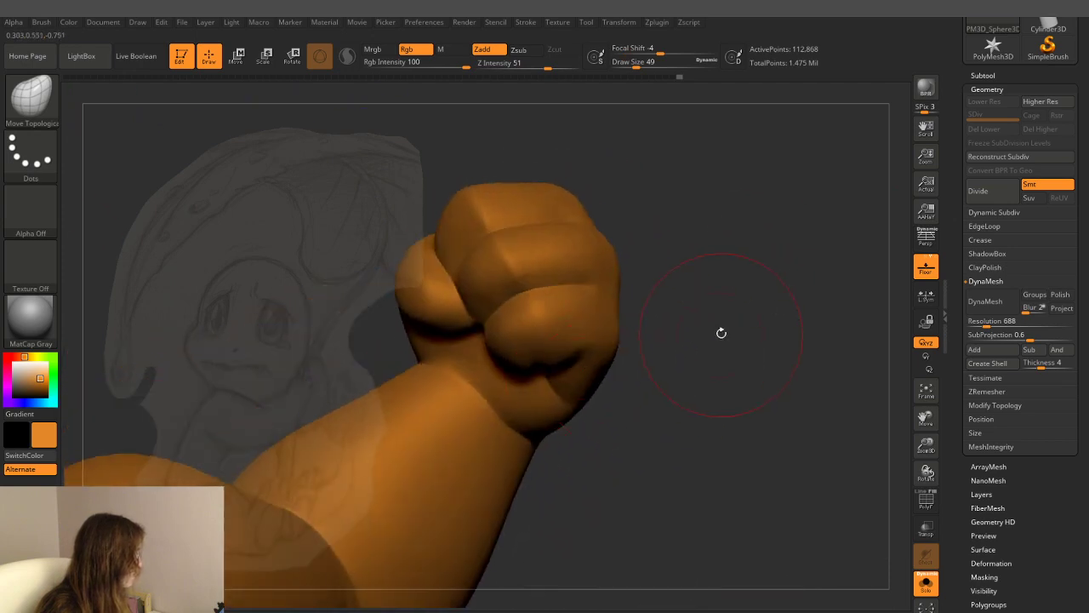
mouse_move(721, 332)
right_mouse_down()
mouse_move(698, 335)
mouse_move(730, 337)
right_mouse_up()
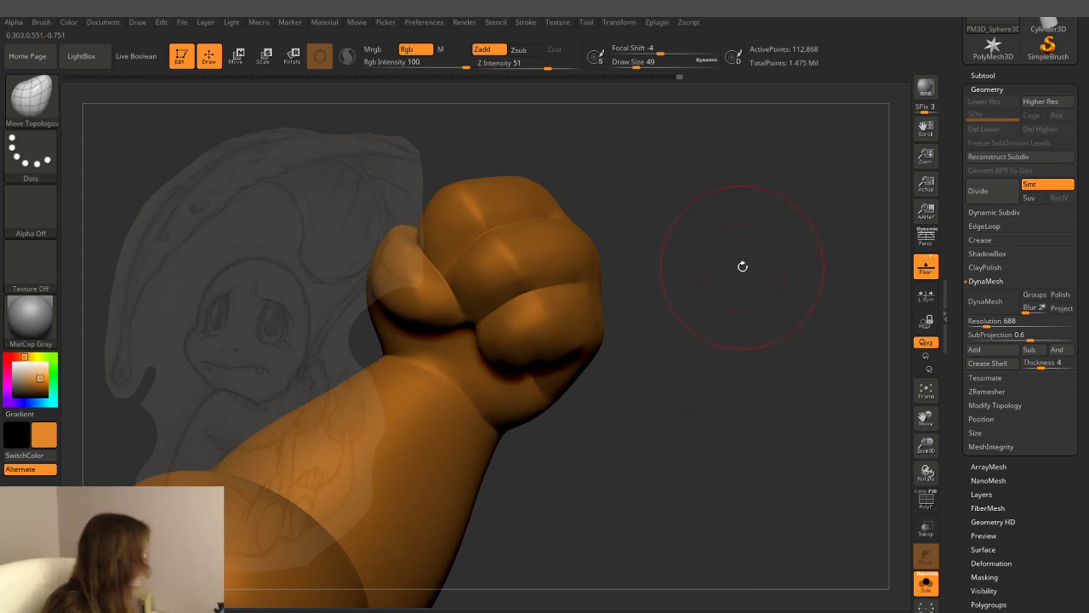
mouse_move(740, 262)
right_mouse_down()
mouse_move(723, 281)
mouse_move(710, 256)
mouse_move(703, 263)
mouse_move(712, 256)
mouse_move(750, 269)
mouse_move(711, 208)
mouse_move(698, 289)
mouse_move(660, 90)
right_mouse_up()
- Reduce Draw Size to 35 and view the fist from new angles, zooming out
left_click_drag(637, 54, 632, 56)
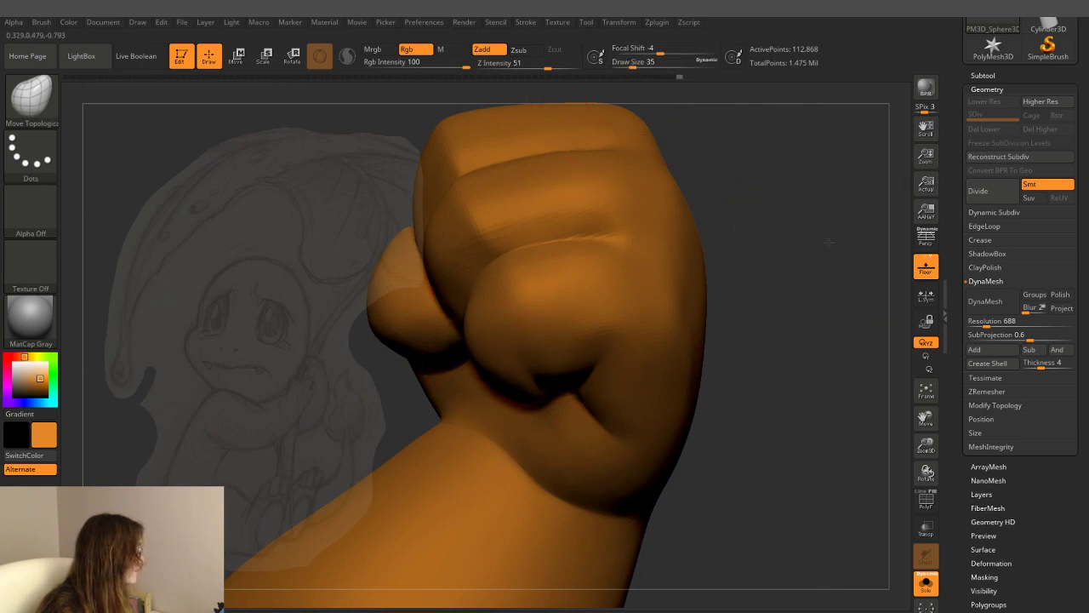
left_click_drag(828, 241, 660, 301)
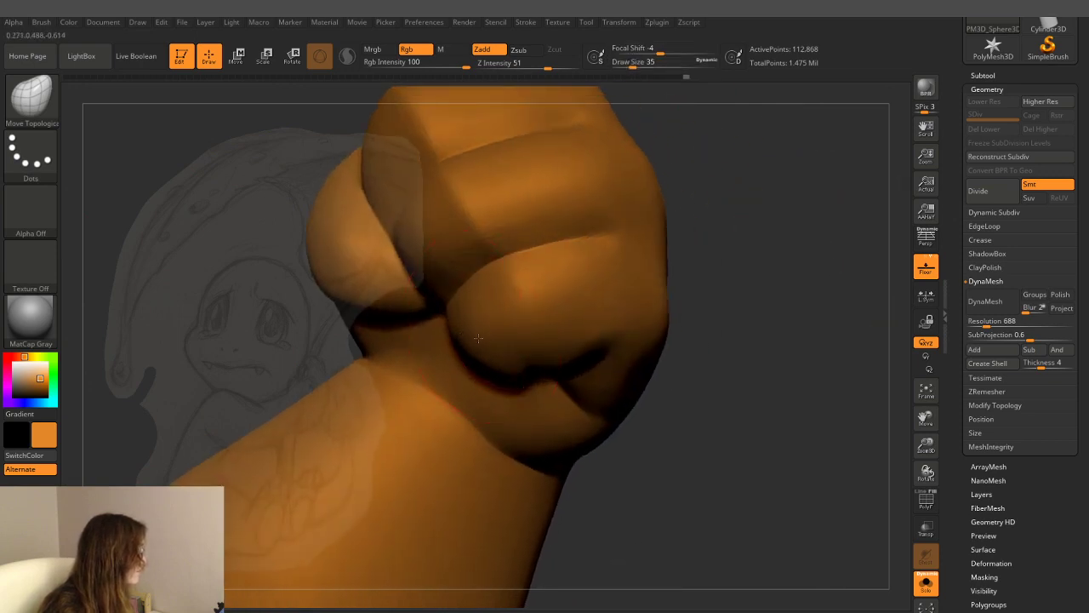
mouse_move(677, 298)
left_mouse_down()
mouse_move(678, 320)
mouse_move(511, 316)
left_mouse_up()
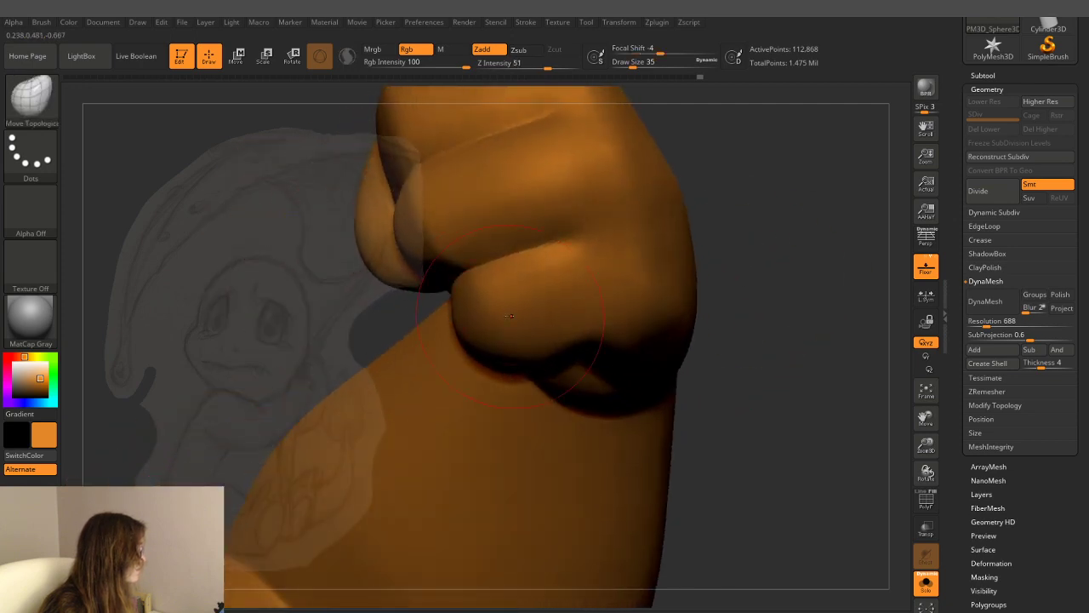
mouse_move(776, 231)
left_mouse_down()
mouse_move(609, 355)
mouse_move(625, 320)
mouse_move(579, 309)
mouse_move(595, 324)
left_mouse_up()
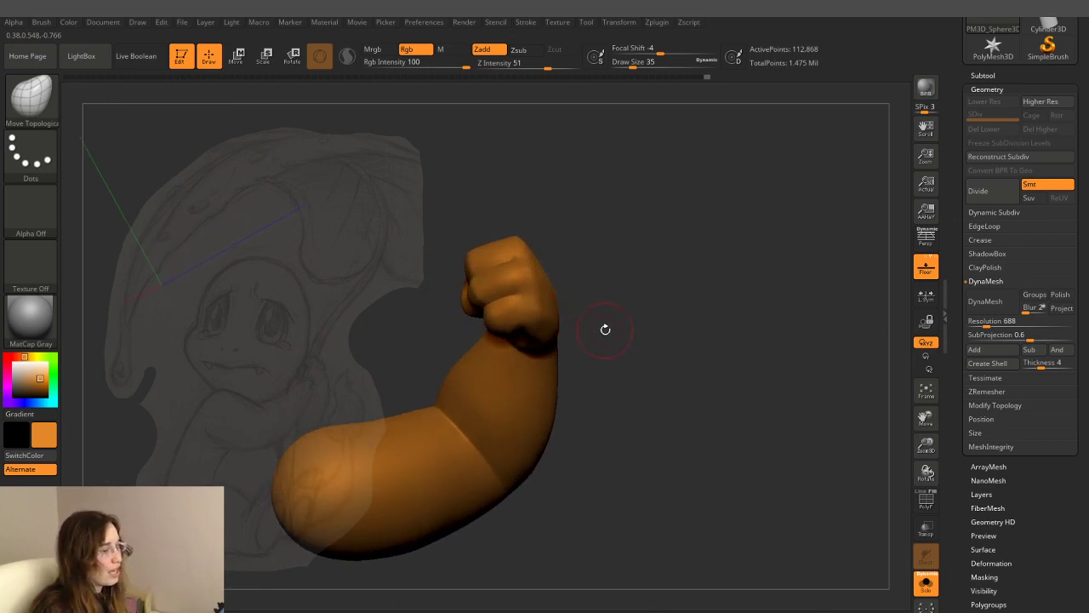
- Rotate the soloed arm upright to show the fist and enlarge Draw Size to 54
left_click_drag(571, 139, 727, 248)
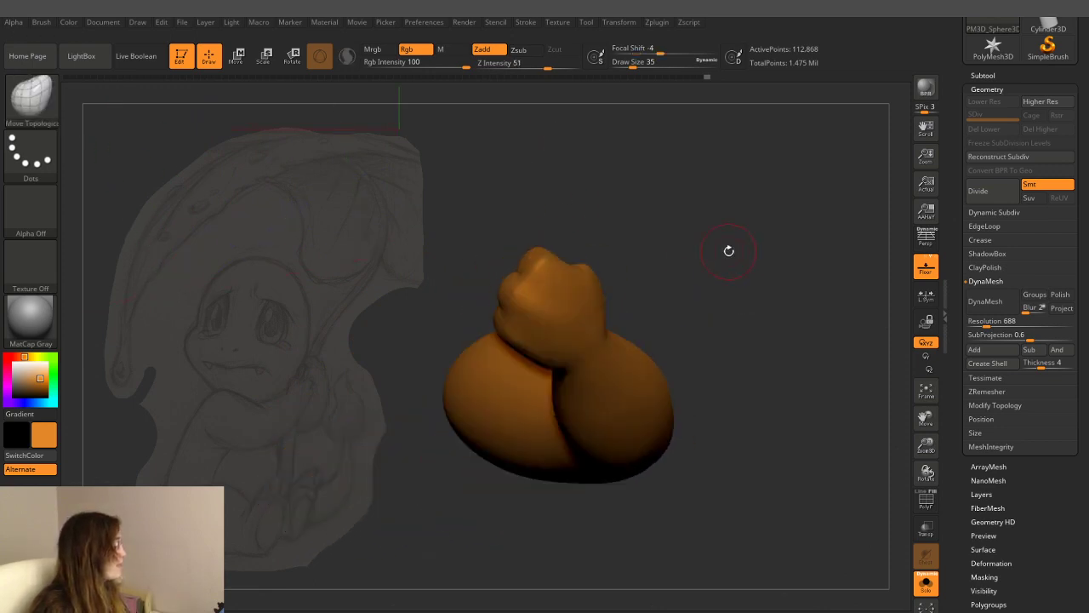
right_click_drag(727, 248, 818, 220, "ctrl")
left_click_drag(819, 219, 607, 302)
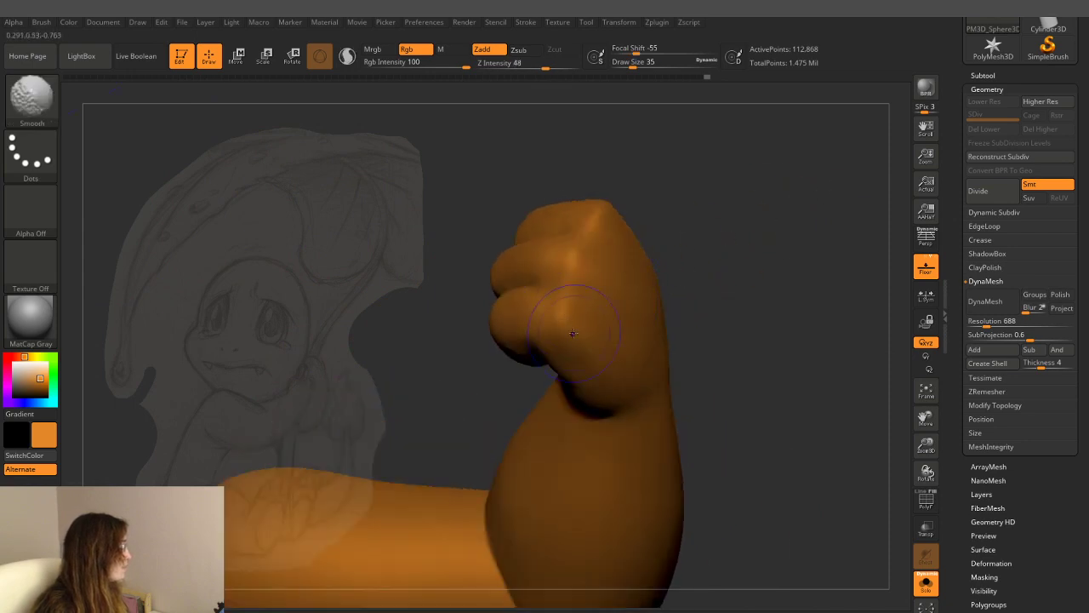
mouse_move(573, 333)
right_mouse_down()
mouse_move(803, 213)
mouse_move(794, 195)
mouse_move(621, 361)
right_mouse_up()
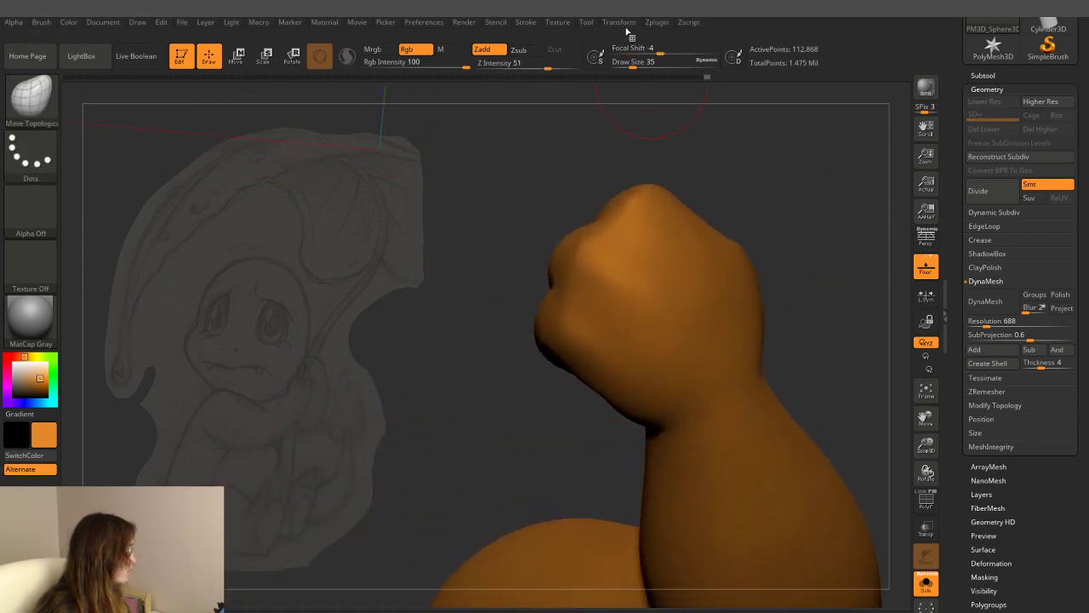
left_click_drag(631, 67, 637, 67)
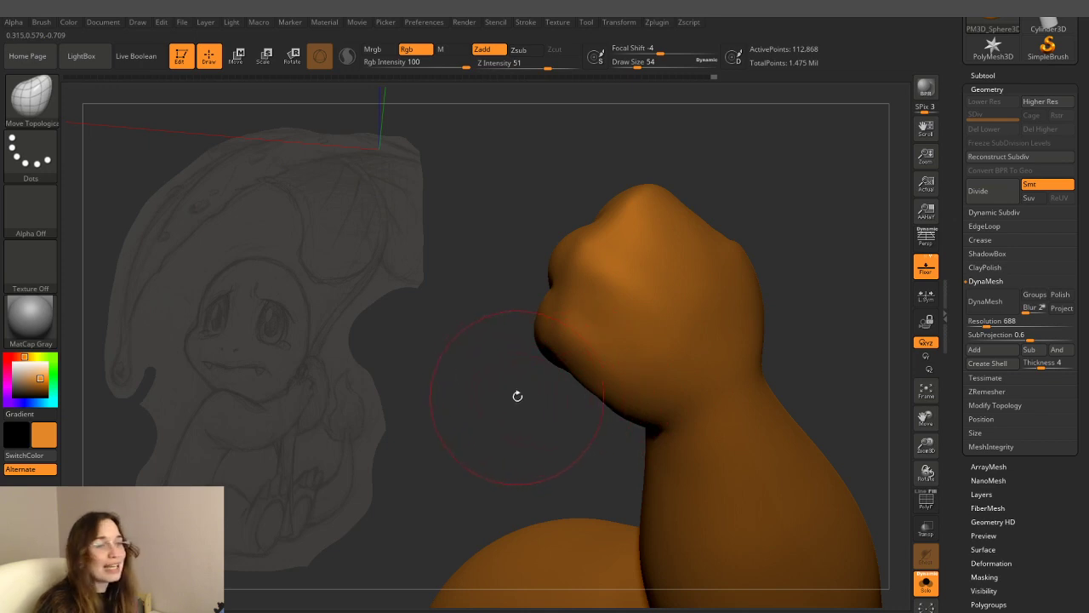
- Smooth the fist while rotating to see it from the side and front
mouse_move(826, 182)
right_mouse_down()
mouse_move(789, 170)
mouse_move(804, 143)
mouse_move(753, 224)
right_mouse_up()
key("ctrl")
right_click_drag(808, 200, 766, 153)
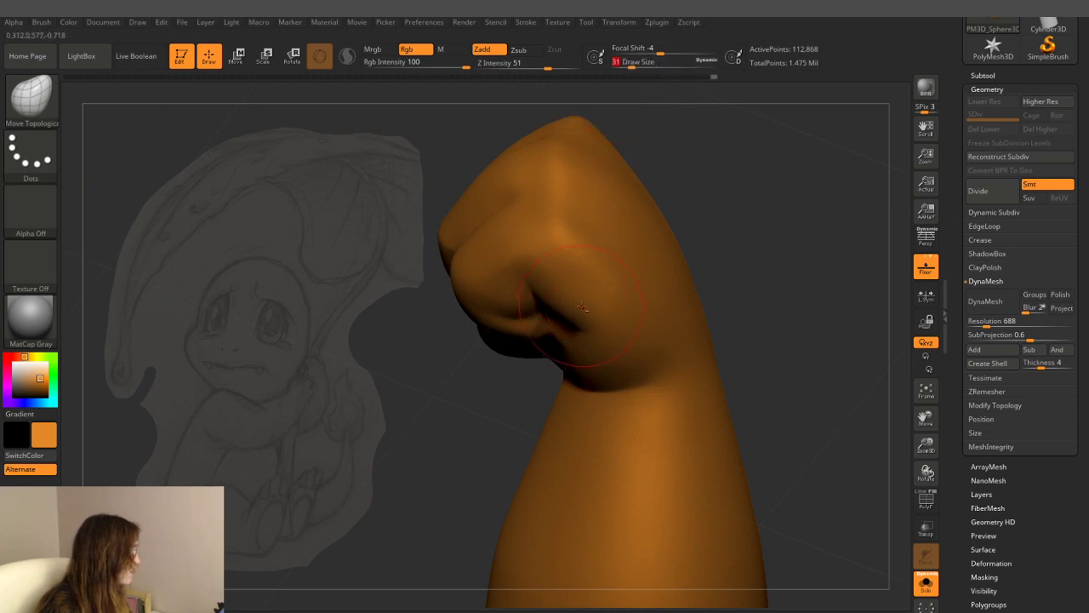
right_click_drag(732, 228, 714, 210)
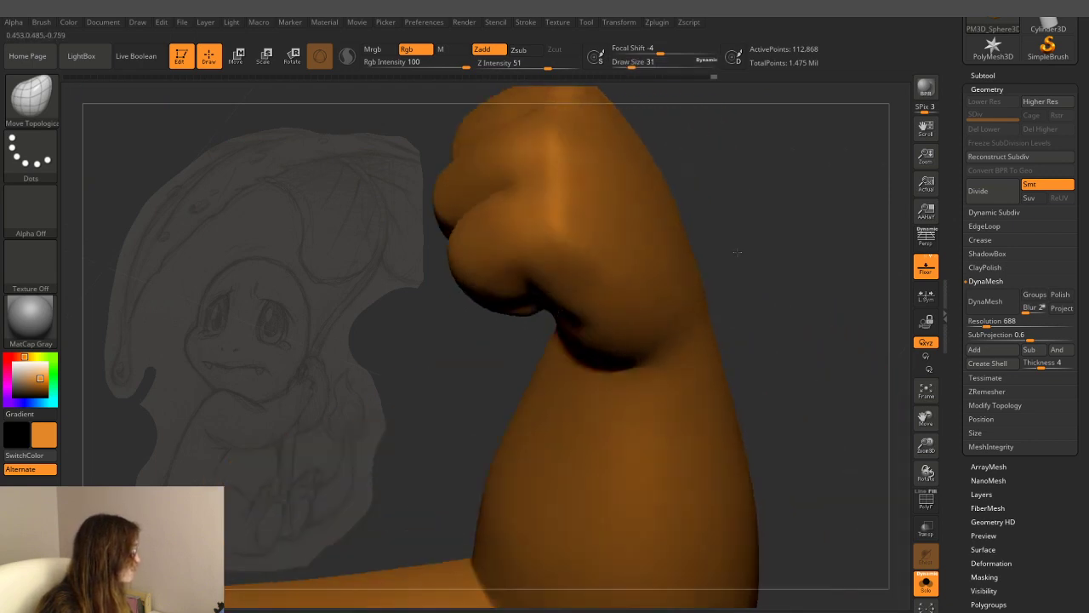
key("shift")
mouse_move(600, 304)
right_mouse_down()
mouse_move(525, 226)
mouse_move(462, 284)
mouse_move(731, 209)
mouse_move(783, 270)
mouse_move(761, 240)
mouse_move(640, 272)
mouse_move(796, 234)
mouse_move(640, 255)
right_mouse_up()
key("shift")
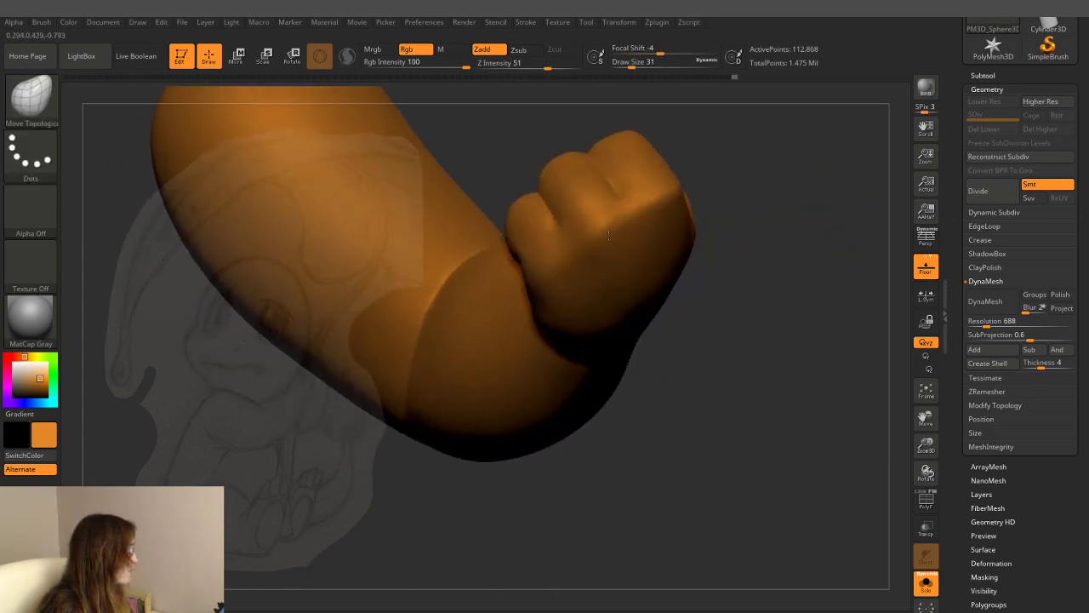
- Continue smoothing the fist from close-up, side and end-on angles
mouse_move(676, 218)
right_mouse_down()
mouse_move(749, 177)
mouse_move(578, 270)
right_mouse_up()
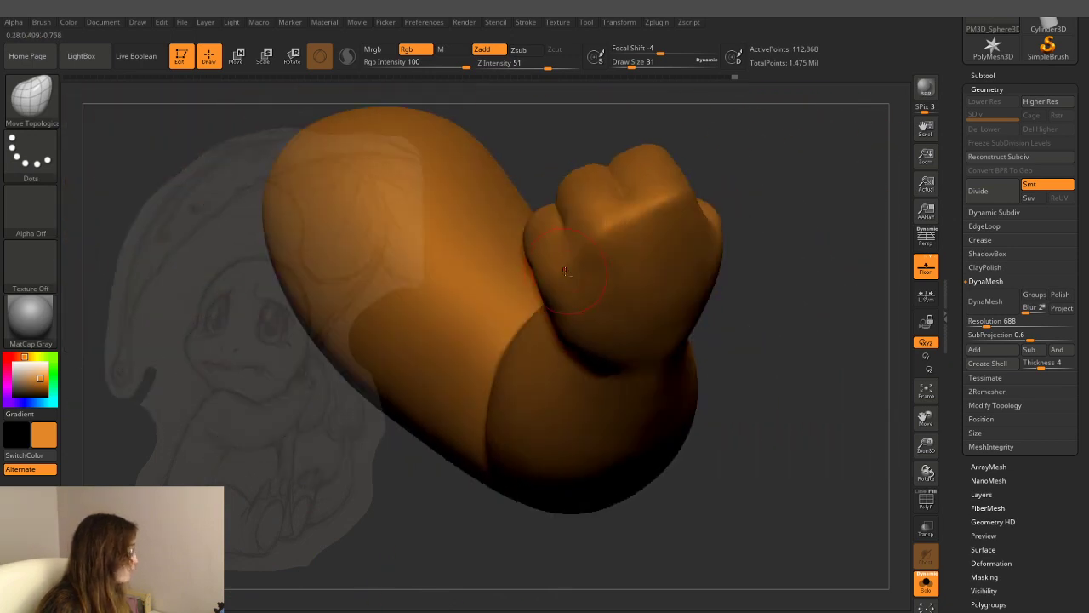
mouse_move(738, 173)
right_mouse_down()
mouse_move(782, 181)
mouse_move(743, 284)
mouse_move(679, 221)
right_mouse_up()
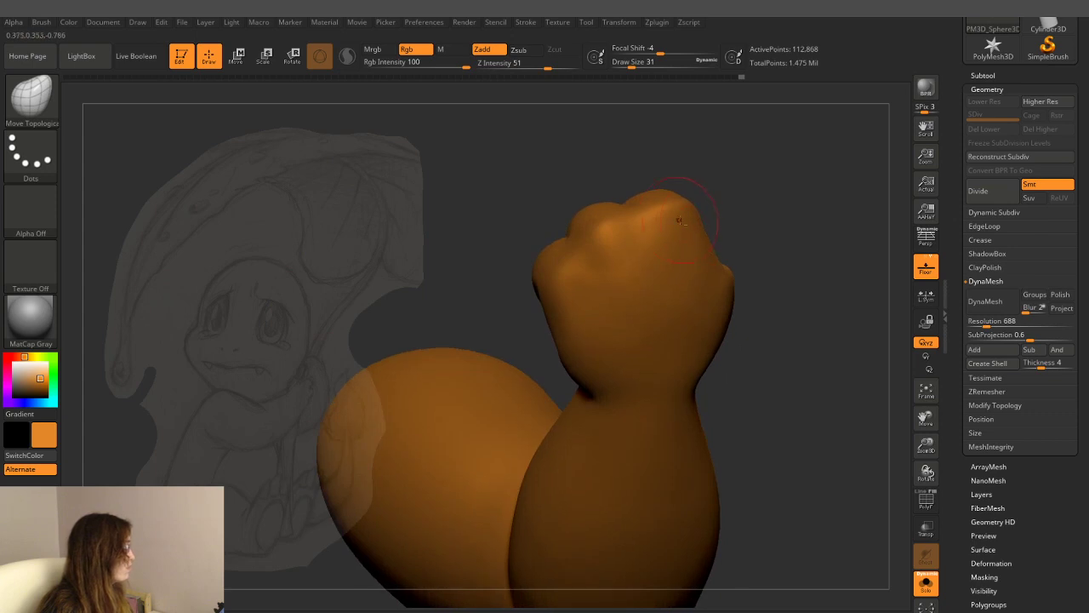
right_click_drag(735, 195, 713, 228)
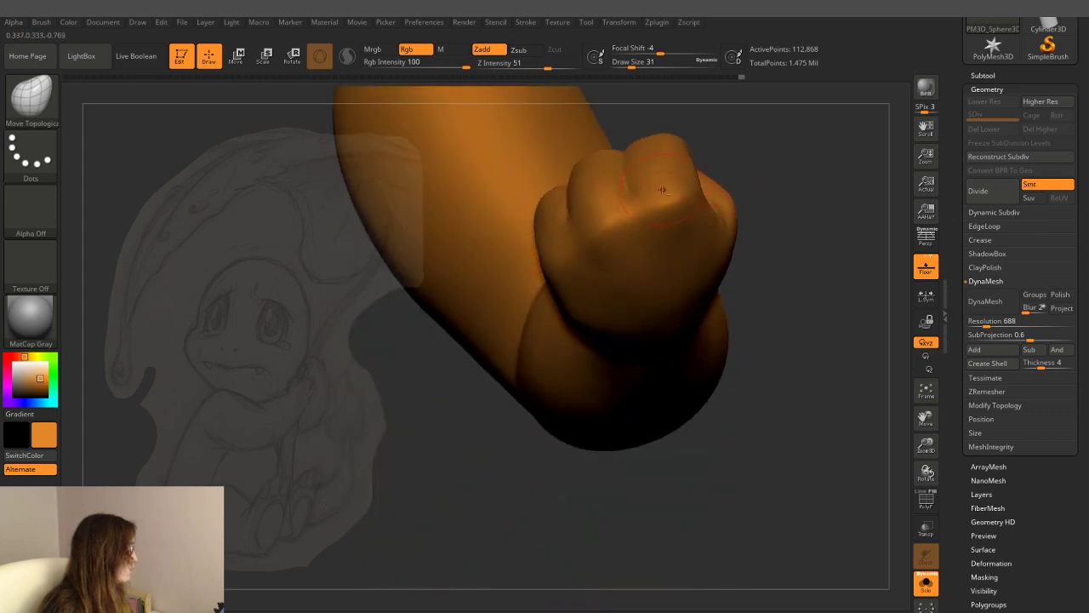
key("shift")
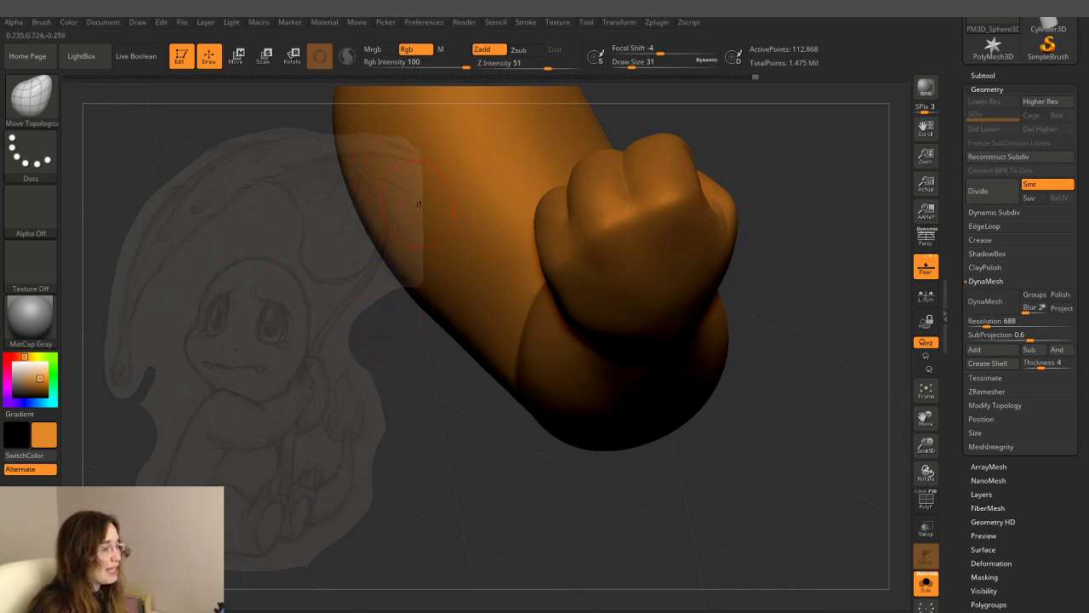
left_click_drag(783, 403, 804, 337)
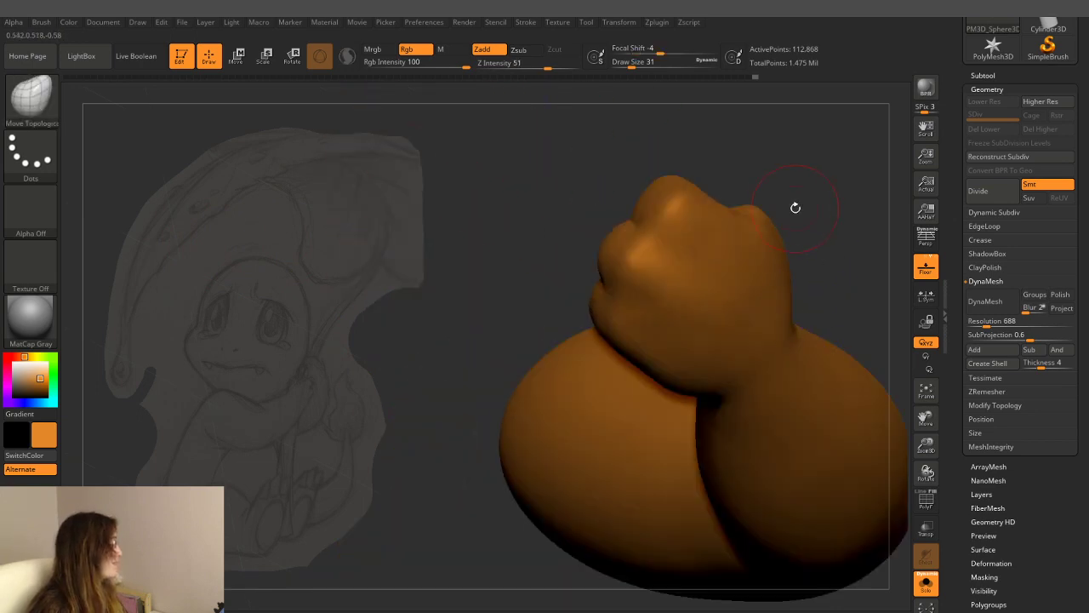
mouse_move(794, 207)
left_mouse_down()
mouse_move(833, 156)
mouse_move(683, 162)
mouse_move(768, 162)
left_mouse_up()
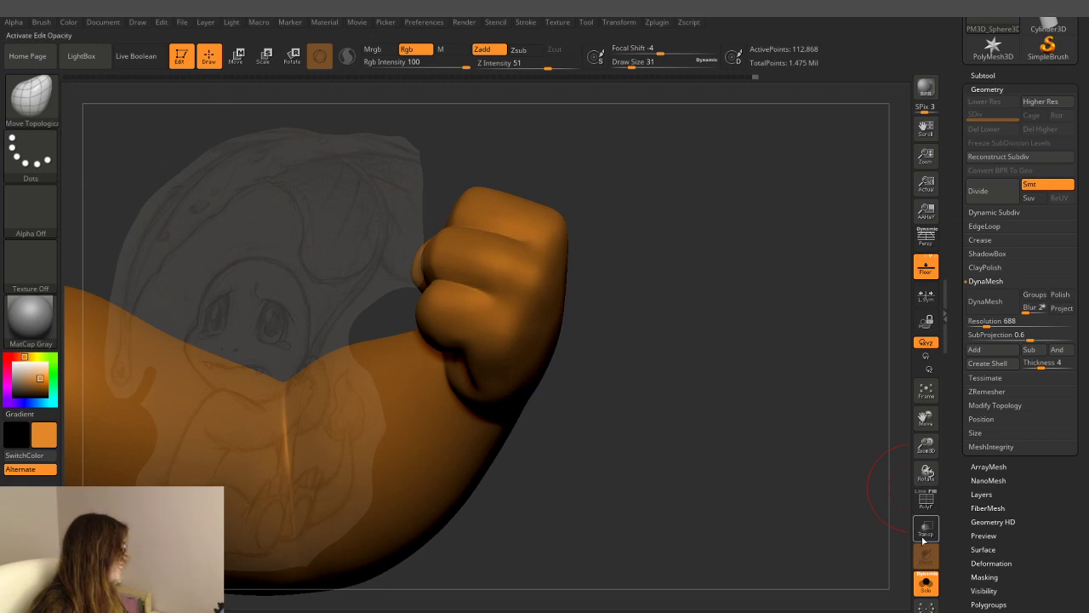
- Turn Solo off to show the whole character and step back in the undo history
left_click(926, 582)
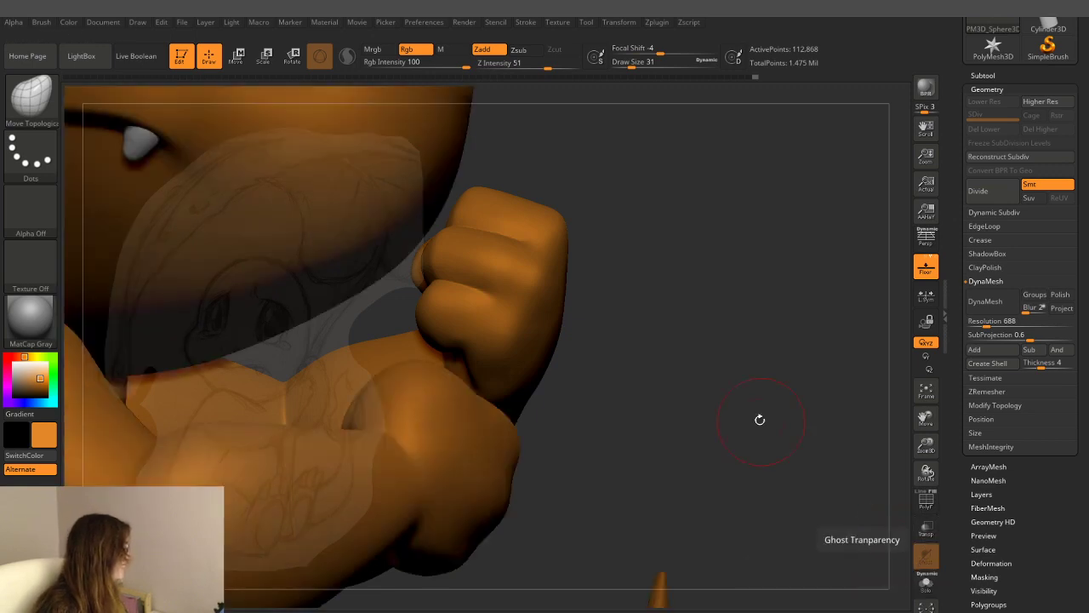
mouse_move(760, 420)
left_mouse_down()
mouse_move(717, 394)
mouse_move(792, 253)
mouse_move(688, 272)
mouse_move(699, 252)
mouse_move(748, 255)
mouse_move(823, 212)
left_mouse_up()
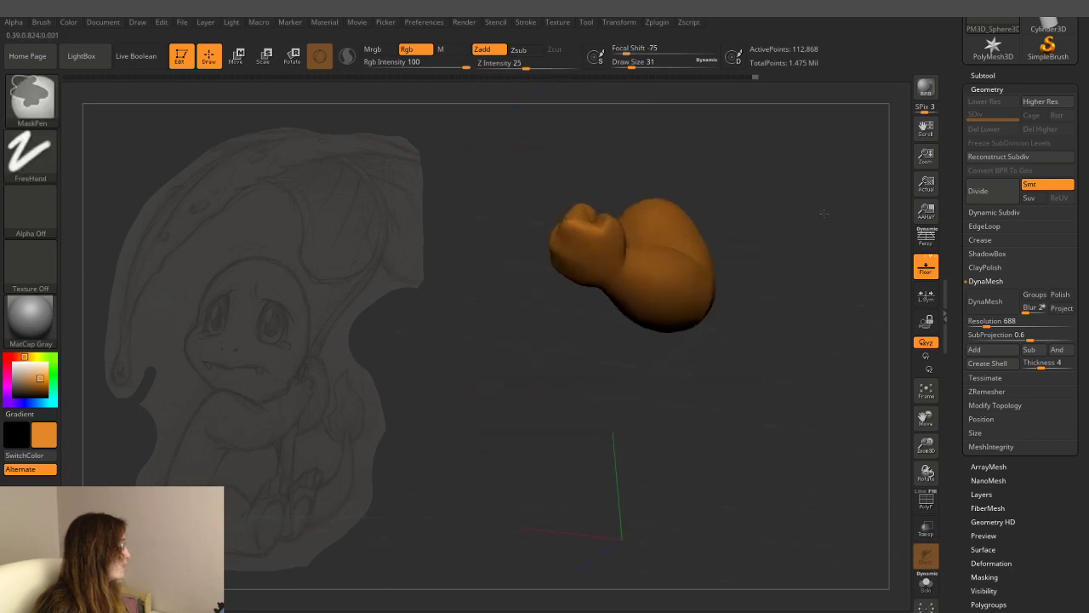
left_click_drag(754, 76, 730, 76)
- Raise Draw Size to 54 and check the Edit menu's undo history options
left_click_drag(616, 56, 647, 63)
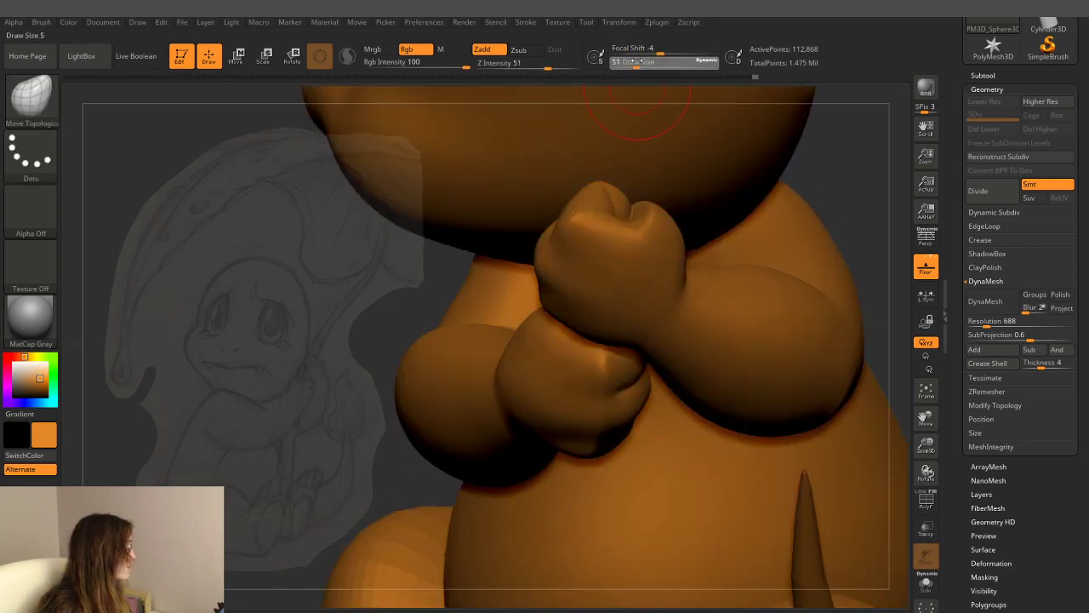
left_click(160, 23)
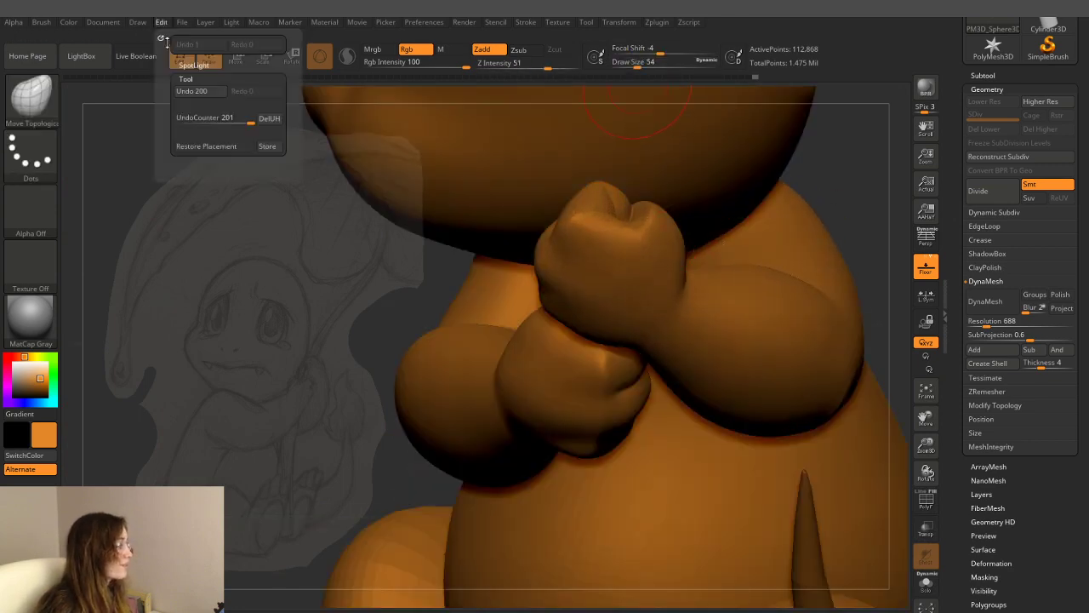
left_click(269, 118)
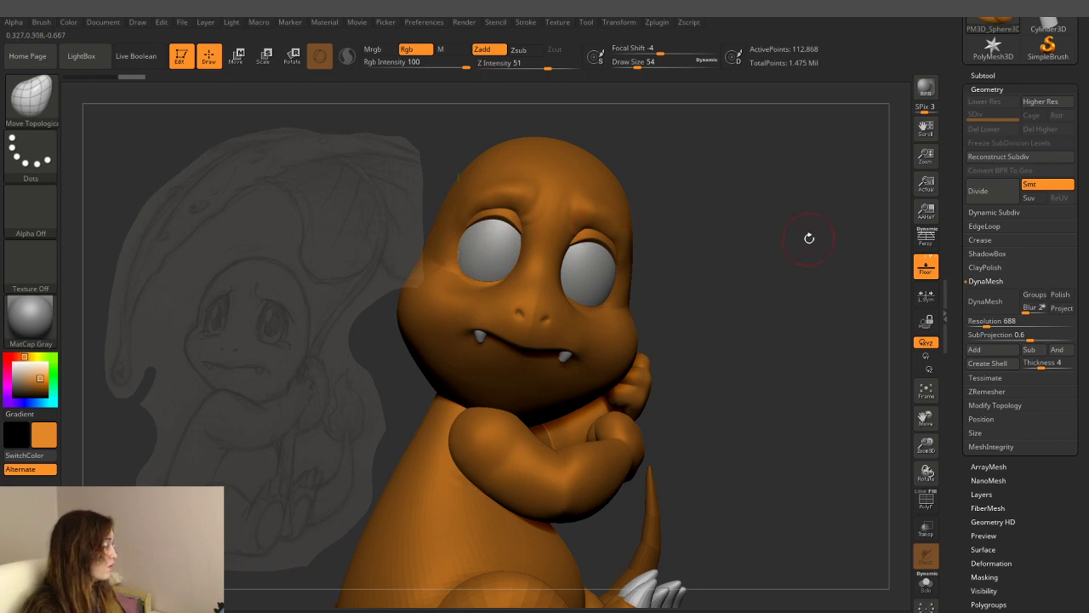
- Turn the character toward the right and expand the Tool > Subtool list
mouse_move(809, 238)
left_mouse_down()
mouse_move(602, 274)
mouse_move(764, 198)
mouse_move(714, 227)
mouse_move(717, 250)
mouse_move(764, 312)
left_mouse_up()
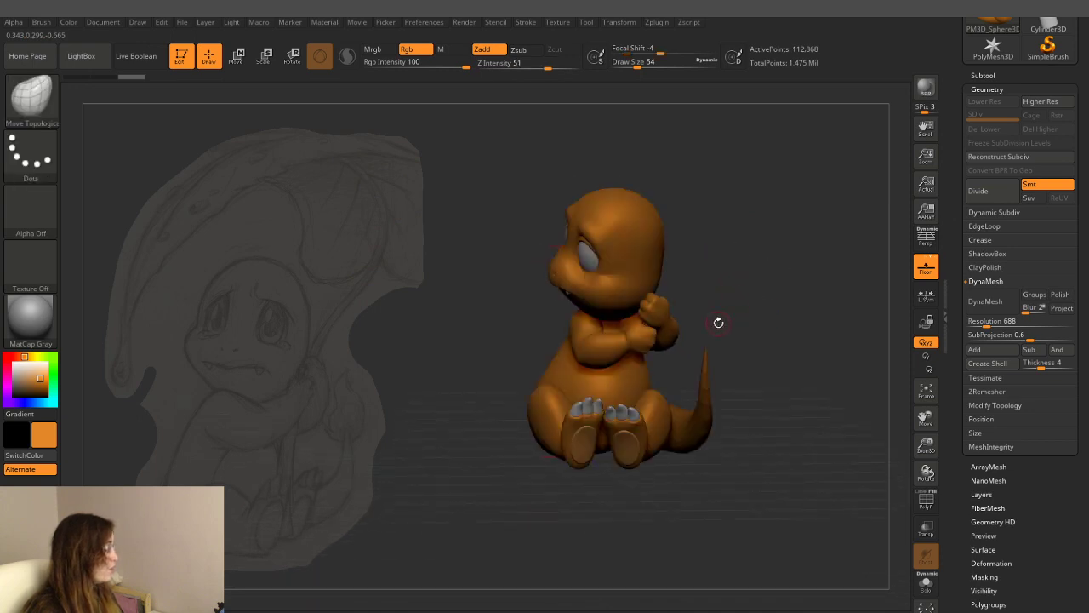
mouse_move(705, 302)
left_mouse_down()
mouse_move(775, 243)
mouse_move(729, 317)
mouse_move(751, 382)
mouse_move(721, 397)
left_mouse_up()
left_click_drag(773, 299, 786, 307)
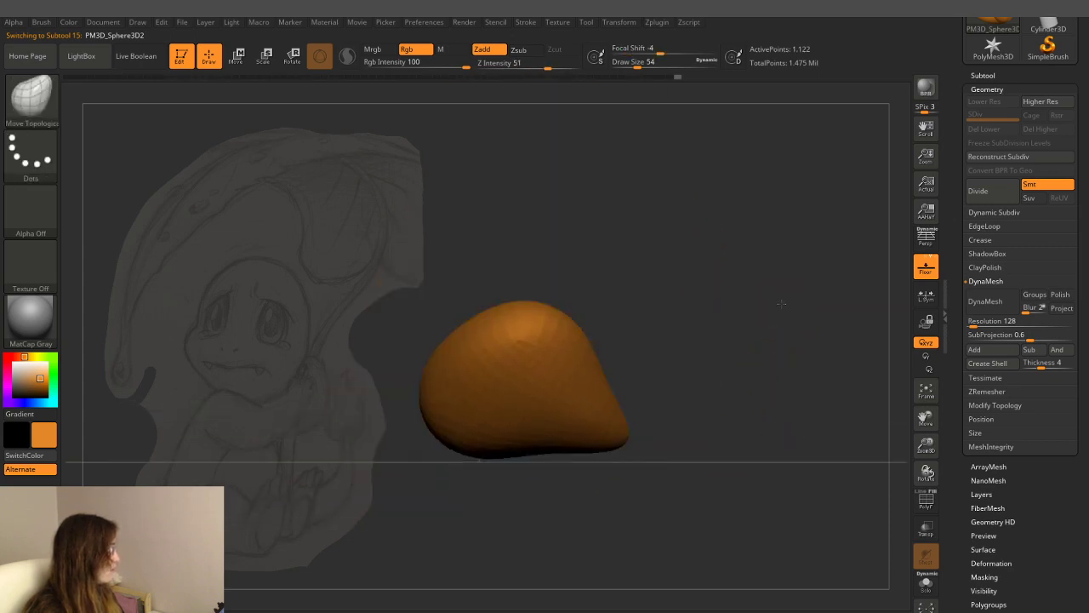
left_click(983, 75)
- Move PM3D_Sphere3D2, then PM3D_Sphere3D1_2, to the top of the subtool list
left_click(1043, 226)
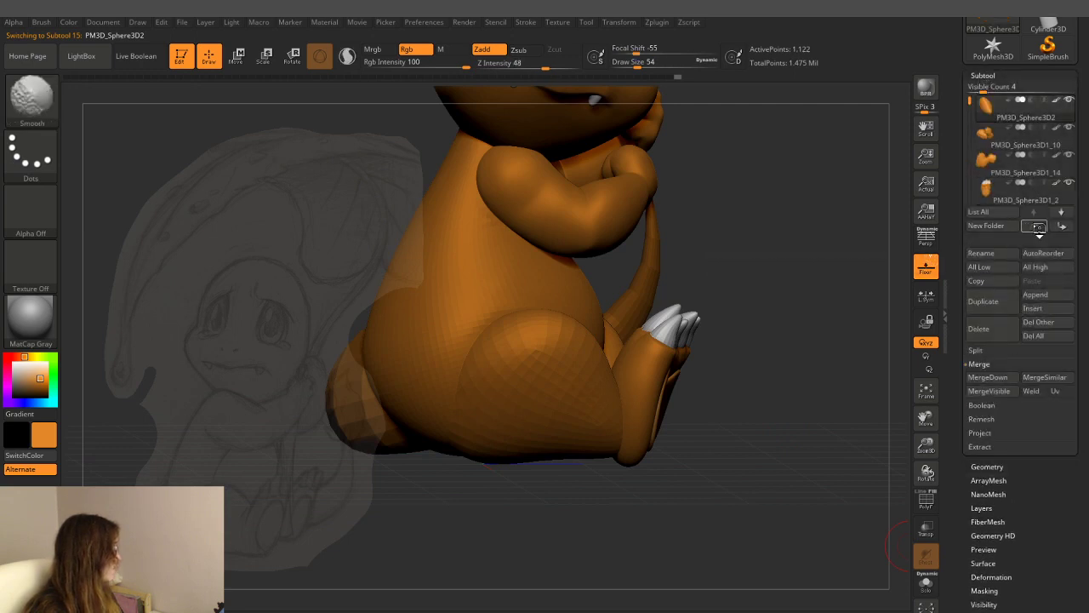
left_click(643, 372, "alt")
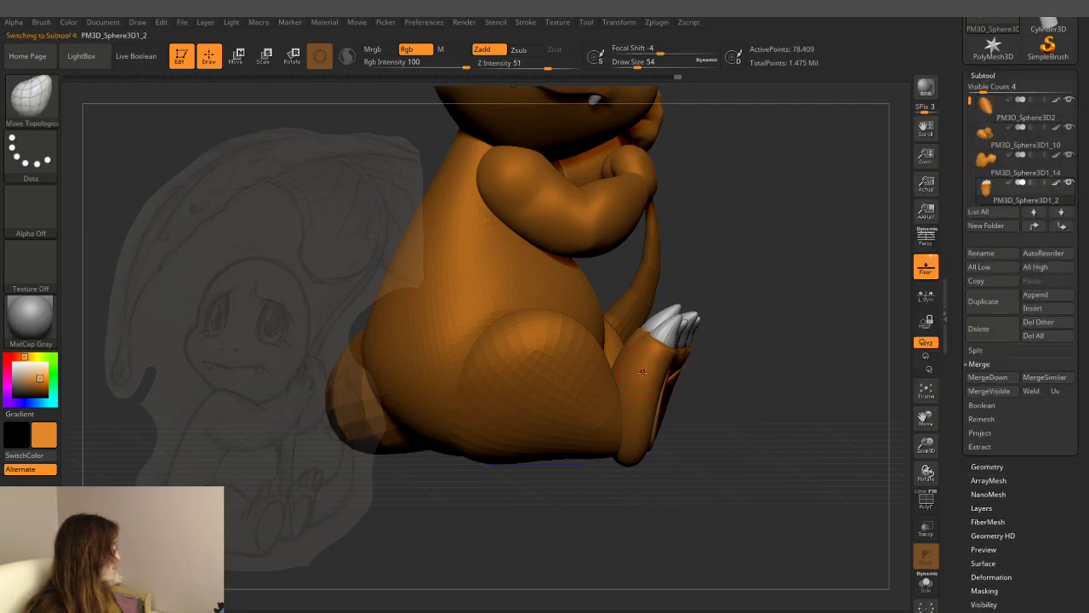
left_click(1045, 213)
mouse_move(830, 189)
left_mouse_down()
mouse_move(862, 177)
mouse_move(836, 203)
left_mouse_up()
- Turn on PolyF, Groups Split the mesh, and select the new PM3D_Sphere3D1_6 subtool
left_click(926, 501)
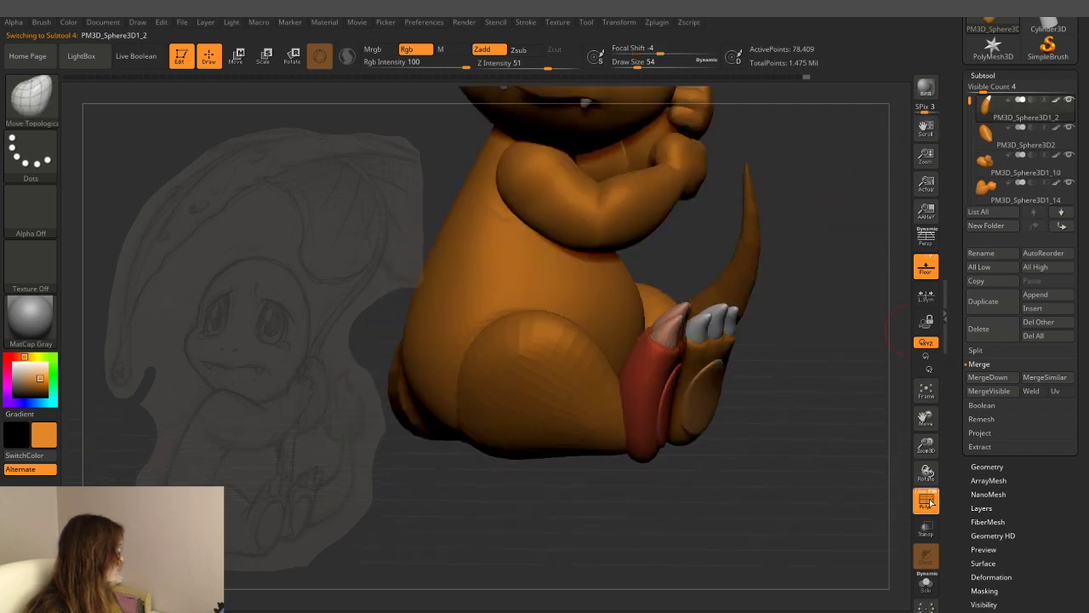
mouse_move(804, 495)
left_mouse_down()
mouse_move(788, 492)
mouse_move(1059, 445)
left_mouse_up()
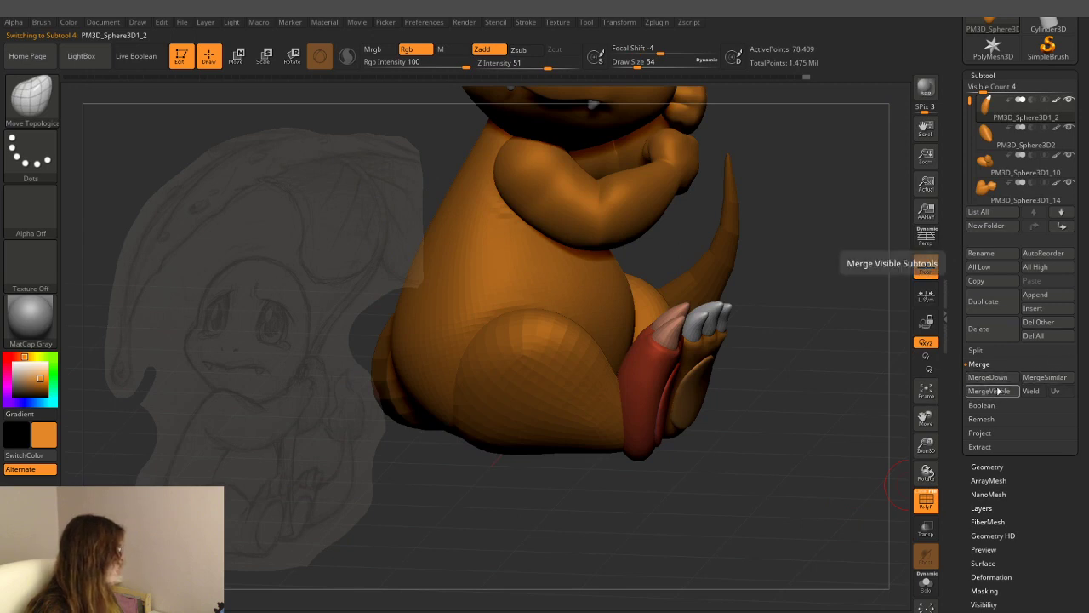
left_click(983, 354)
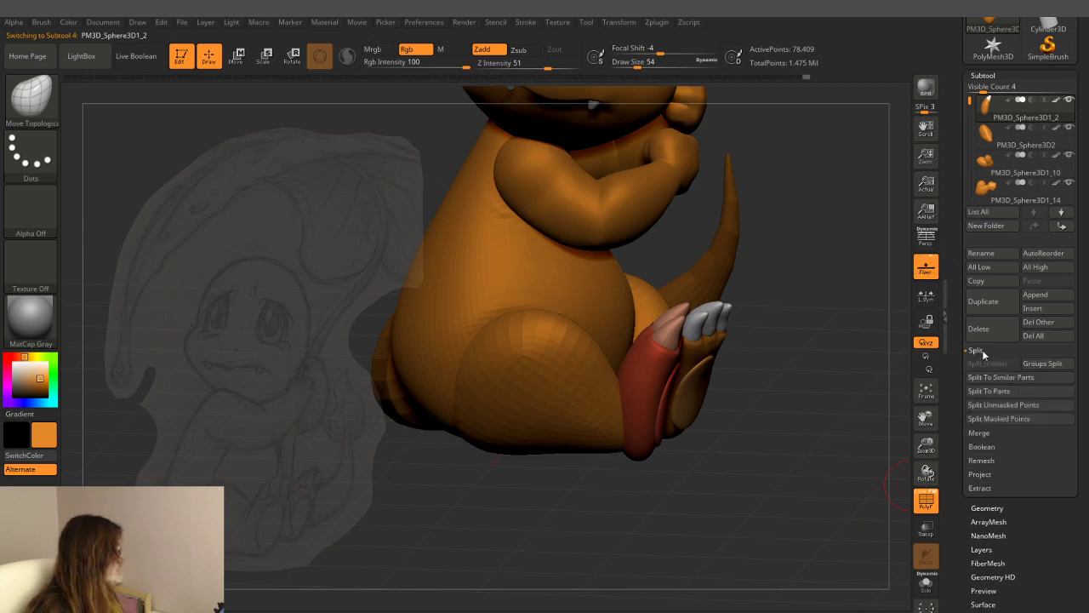
left_click(1060, 366)
left_click(889, 383)
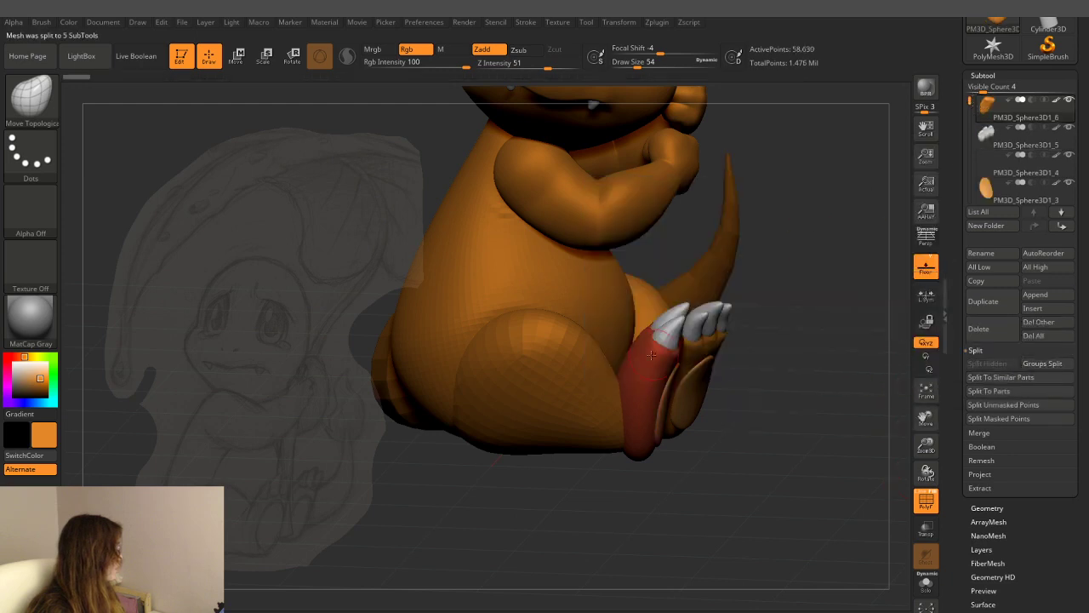
left_click(561, 387, "alt")
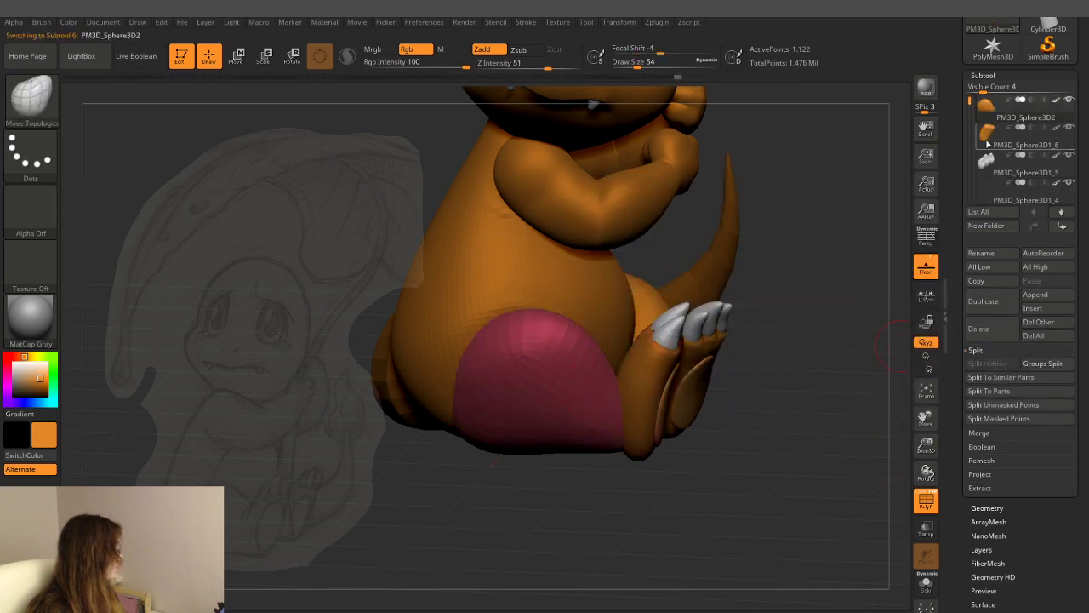
left_click(986, 130)
left_click(986, 105)
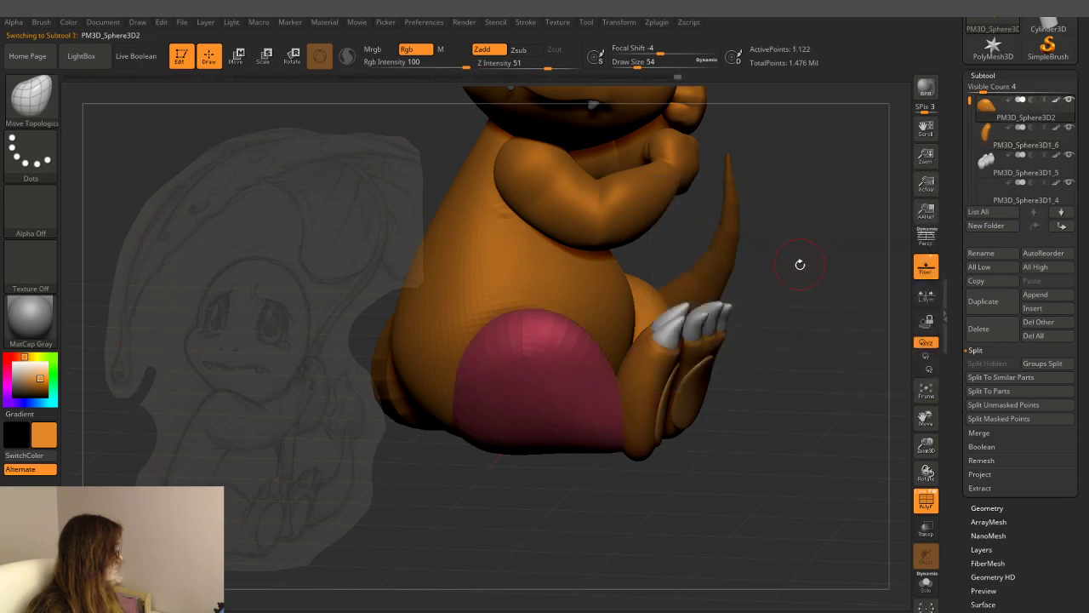
mouse_move(799, 263)
left_mouse_down()
mouse_move(782, 487)
mouse_move(801, 481)
mouse_move(794, 418)
left_mouse_up()
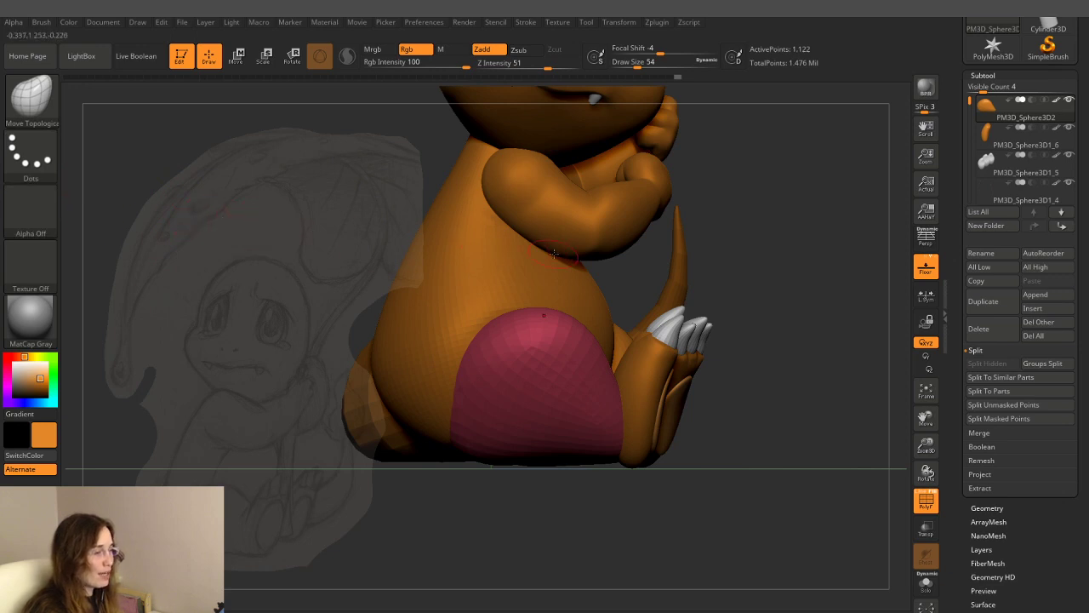
left_click_drag(747, 261, 809, 311)
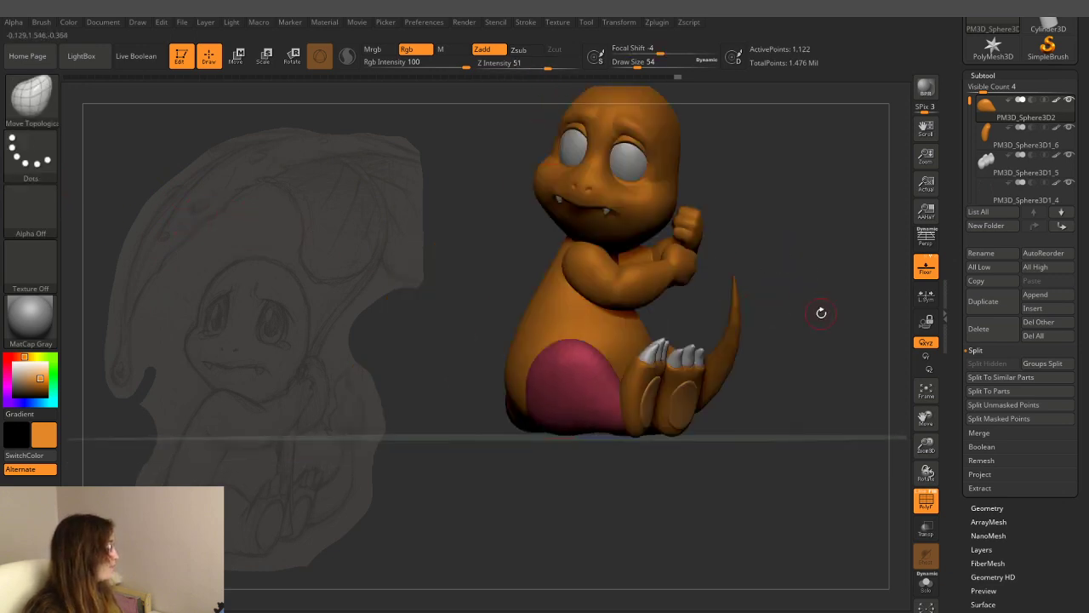
mouse_move(800, 225)
left_mouse_down()
mouse_move(817, 312)
mouse_move(796, 384)
mouse_move(803, 316)
mouse_move(733, 356)
mouse_move(545, 356)
left_mouse_up()
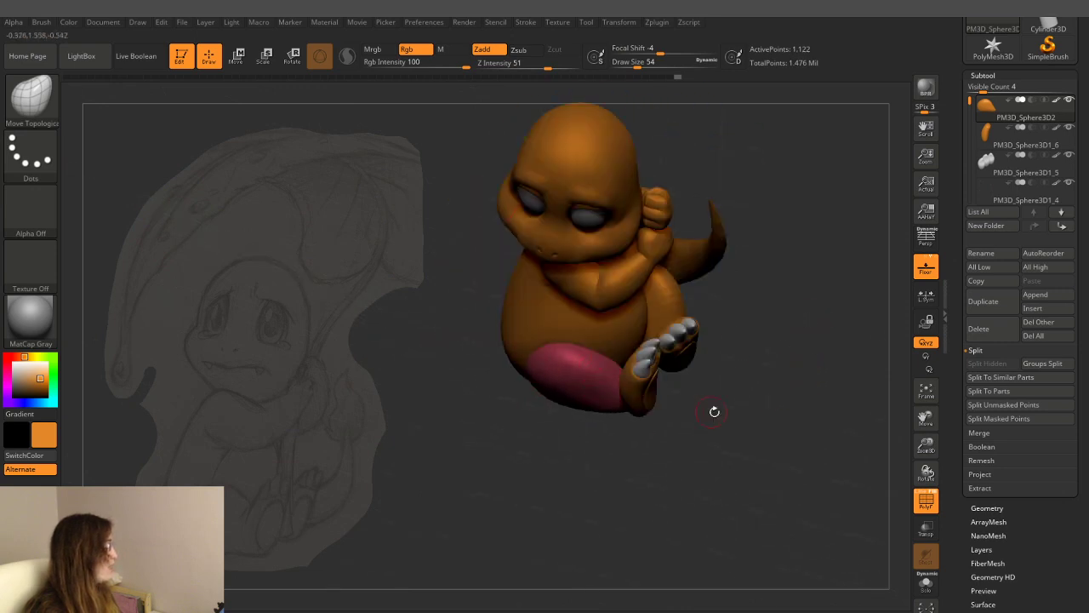
mouse_move(714, 411)
left_mouse_down()
mouse_move(781, 450)
mouse_move(852, 228)
left_mouse_up()
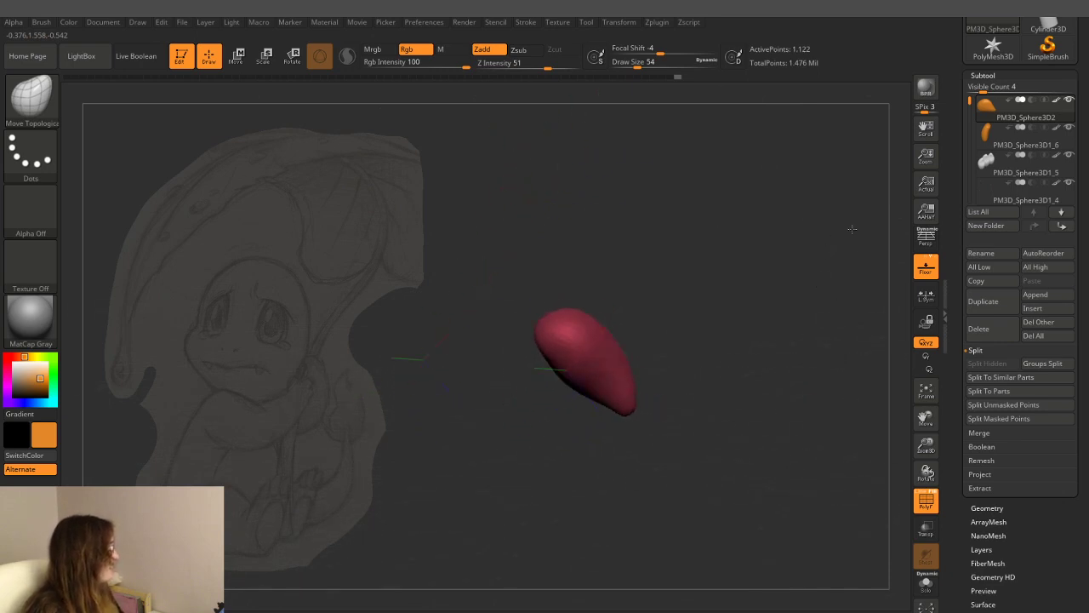
left_click_drag(852, 228, 739, 443)
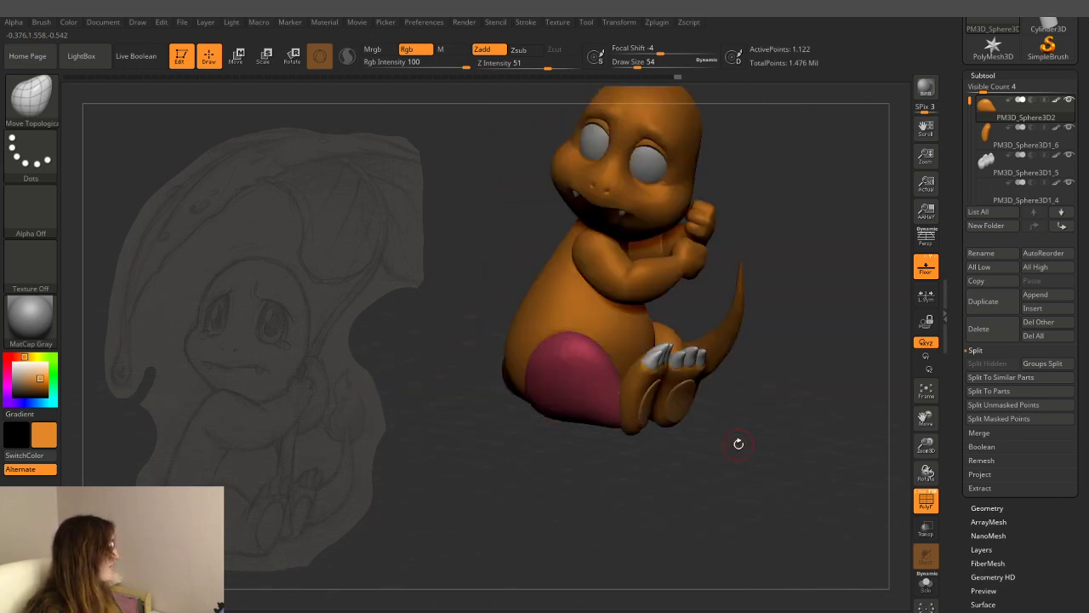
mouse_move(520, 459)
left_mouse_down()
mouse_move(722, 417)
mouse_move(855, 433)
left_mouse_up()
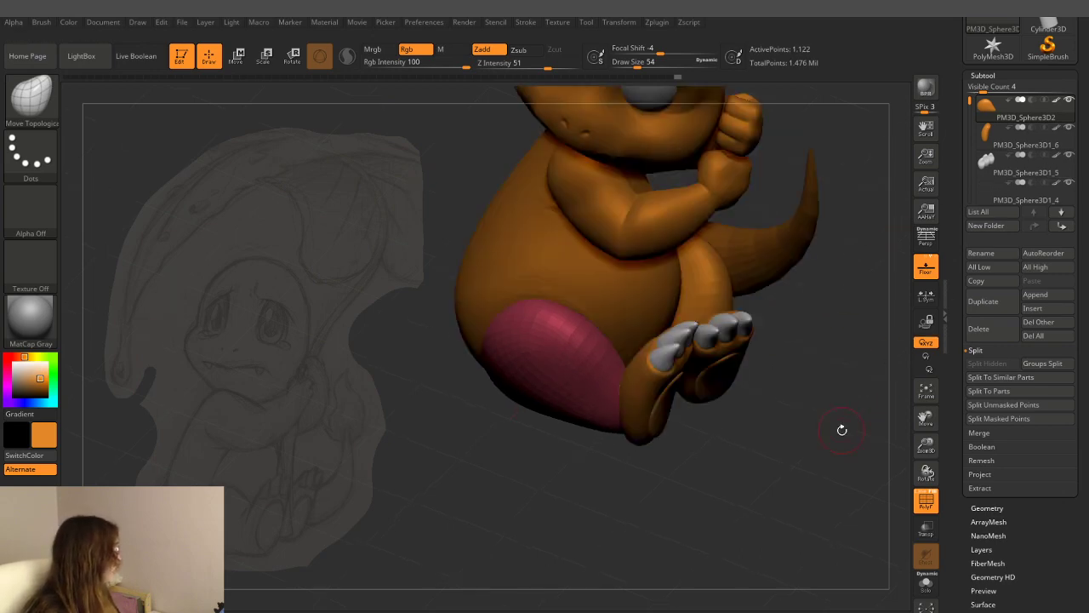
mouse_move(840, 428)
left_mouse_down()
mouse_move(798, 460)
mouse_move(856, 406)
mouse_move(816, 399)
left_mouse_up()
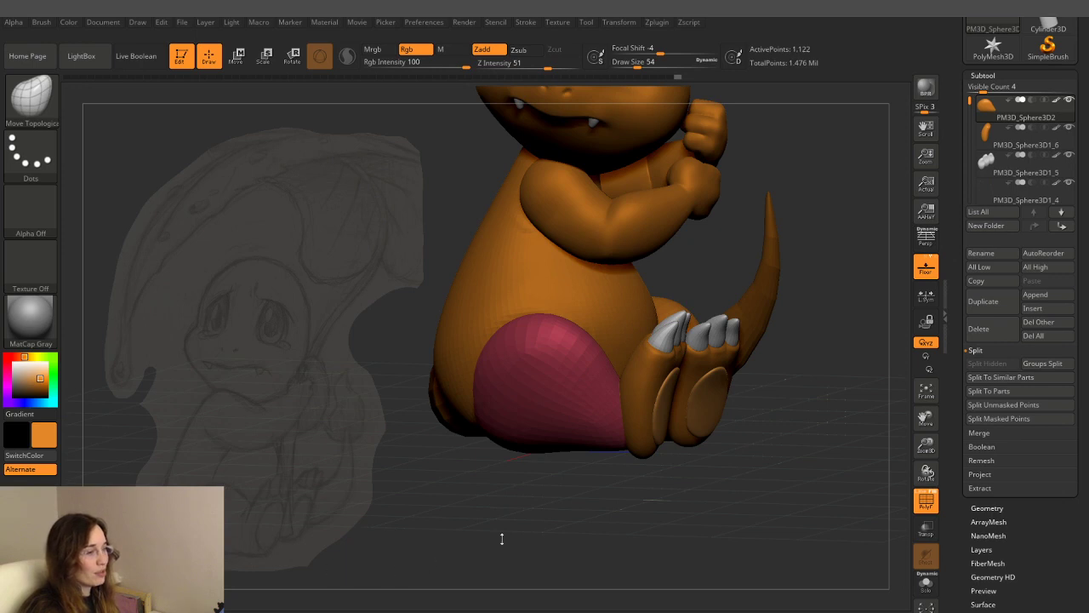
key("ctrl+shift+s")
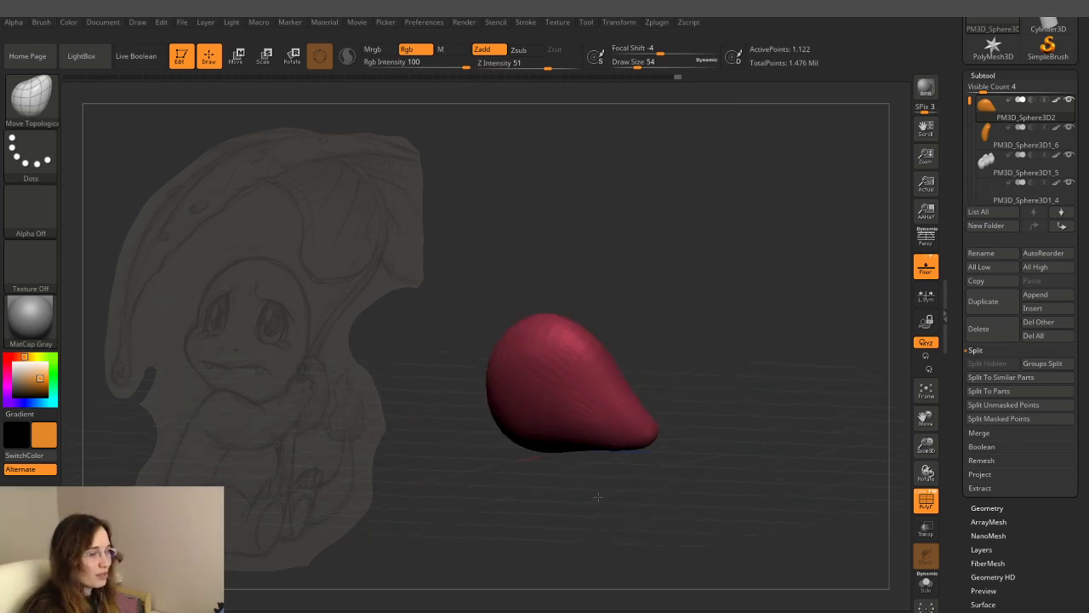
mouse_move(598, 496)
left_mouse_down()
mouse_move(778, 280)
mouse_move(809, 301)
left_mouse_up()
key("ctrl")
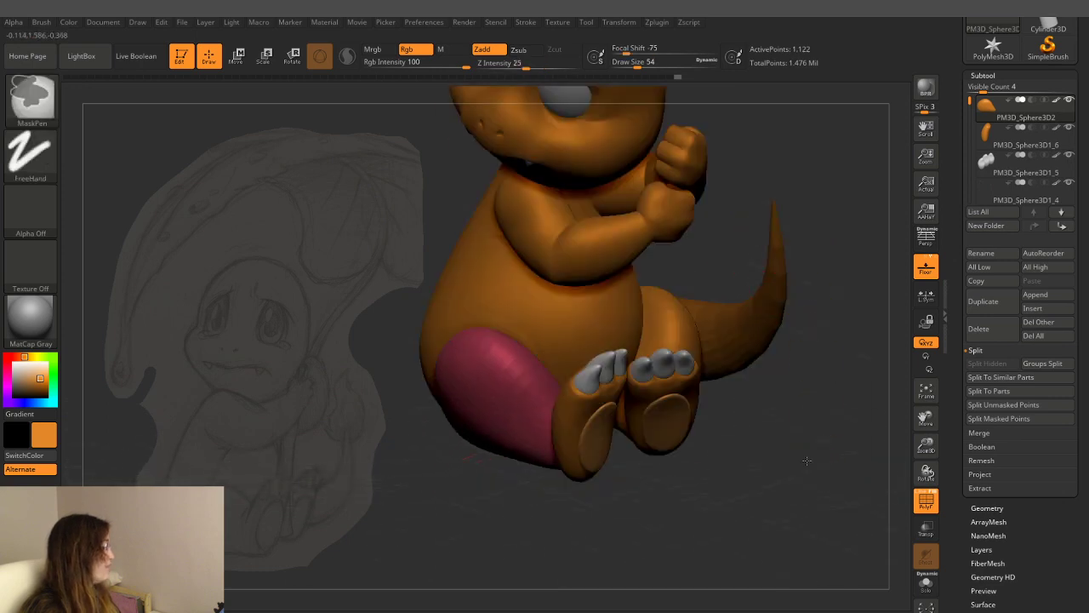
mouse_move(806, 461)
left_mouse_down()
mouse_move(732, 454)
mouse_move(746, 430)
mouse_move(708, 431)
left_mouse_up()
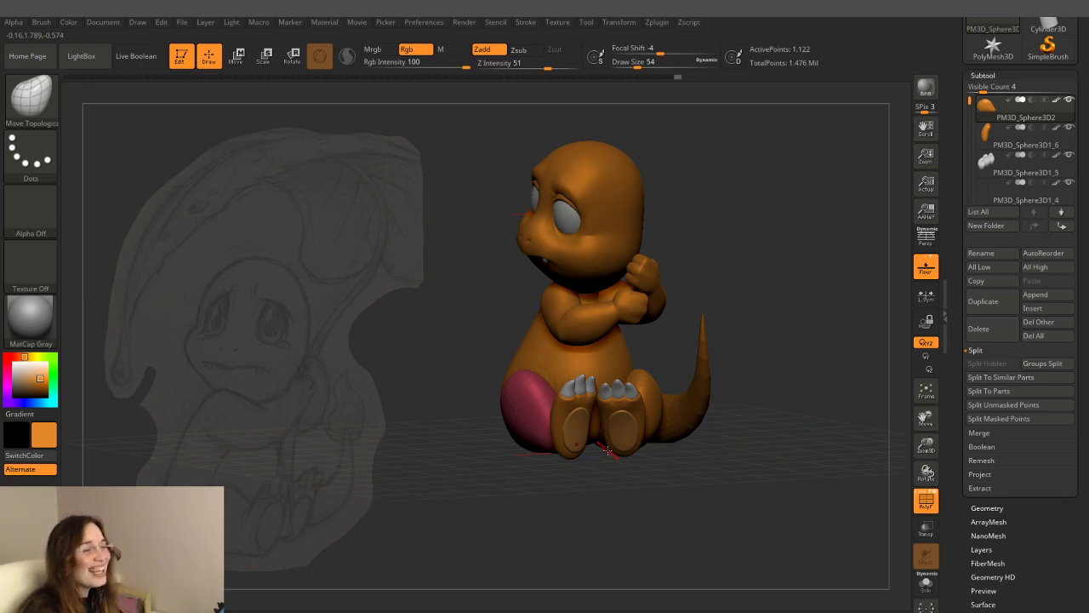
left_click_drag(725, 260, 727, 392)
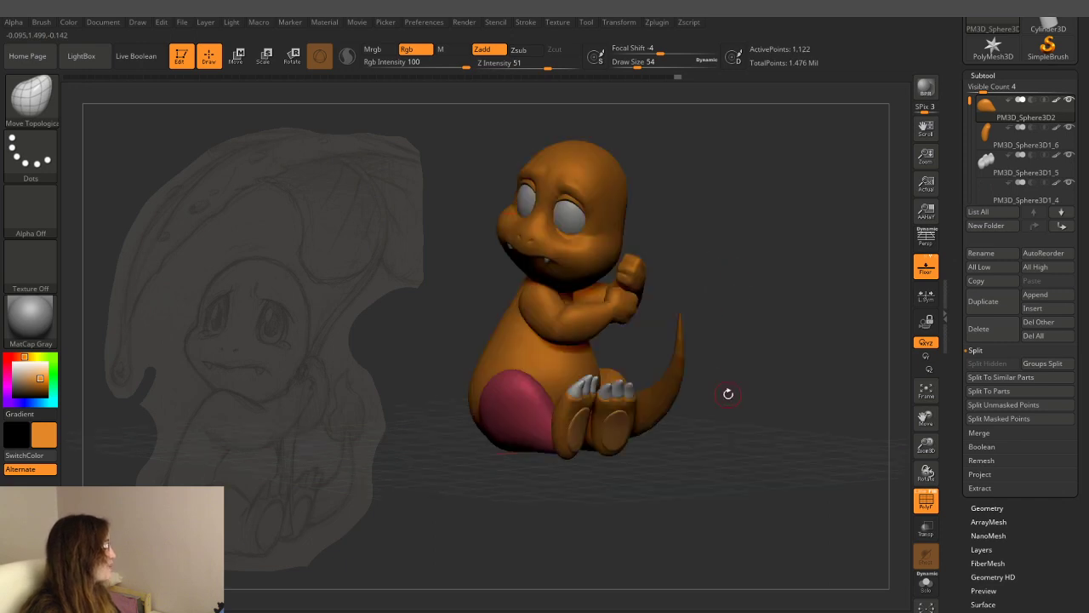
left_click(516, 408, "ctrl+shift")
left_click(765, 511, "ctrl+shift")
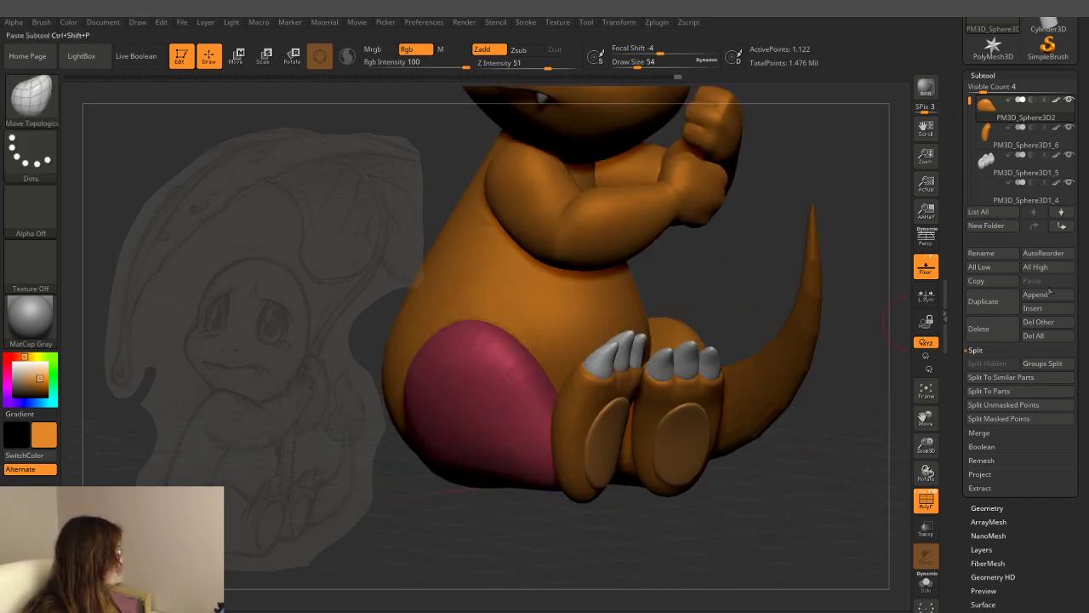
- Divide the body part twice to subdivision level 3 and turn PolyF off
left_click(987, 508)
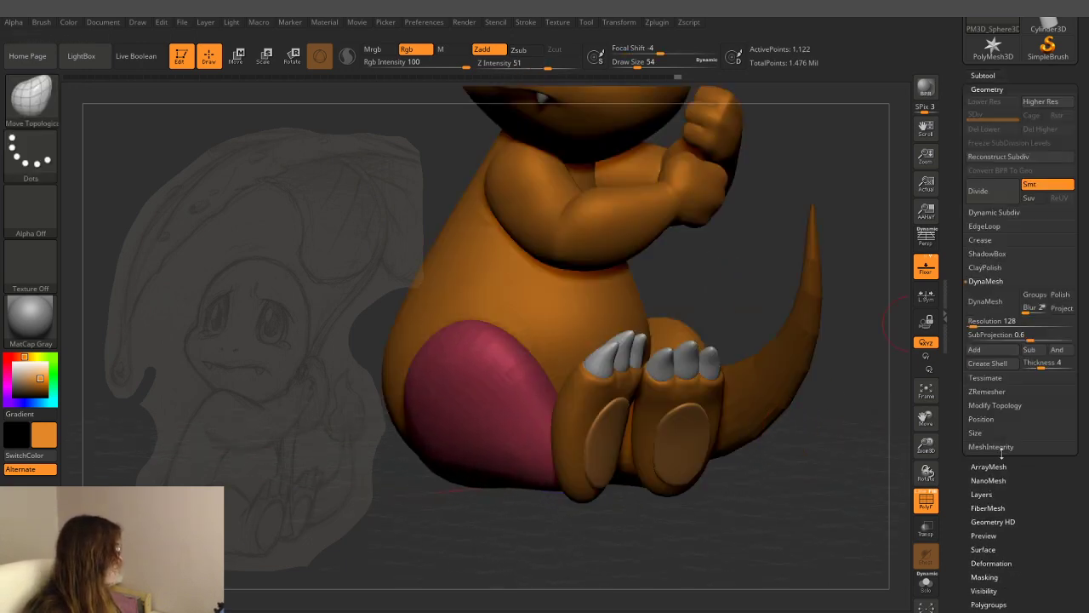
left_click(1000, 194)
left_click(1000, 194)
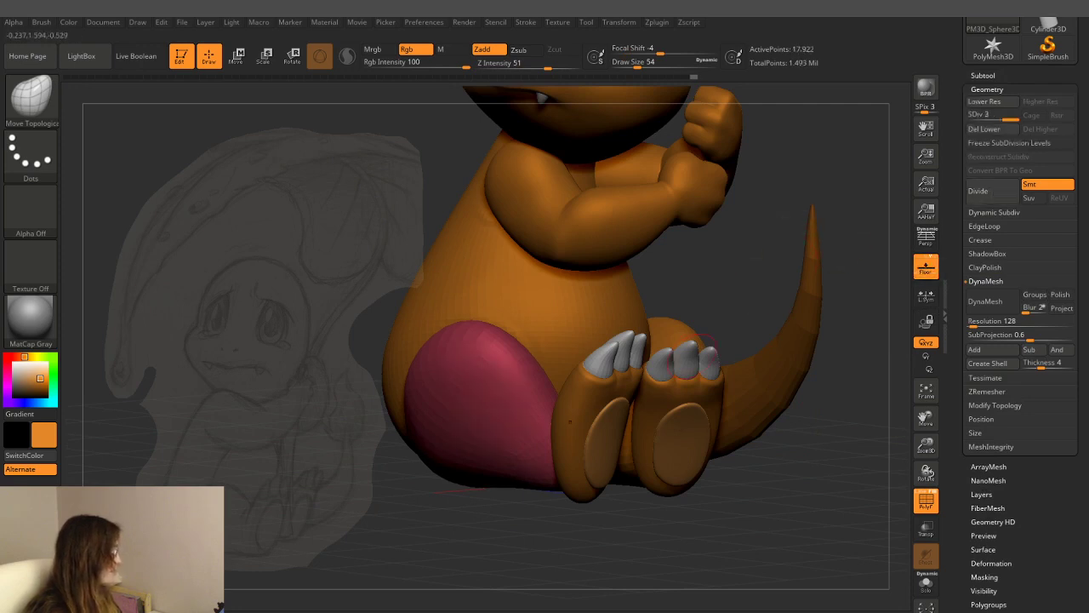
left_click(926, 501)
left_click_drag(804, 497, 820, 257)
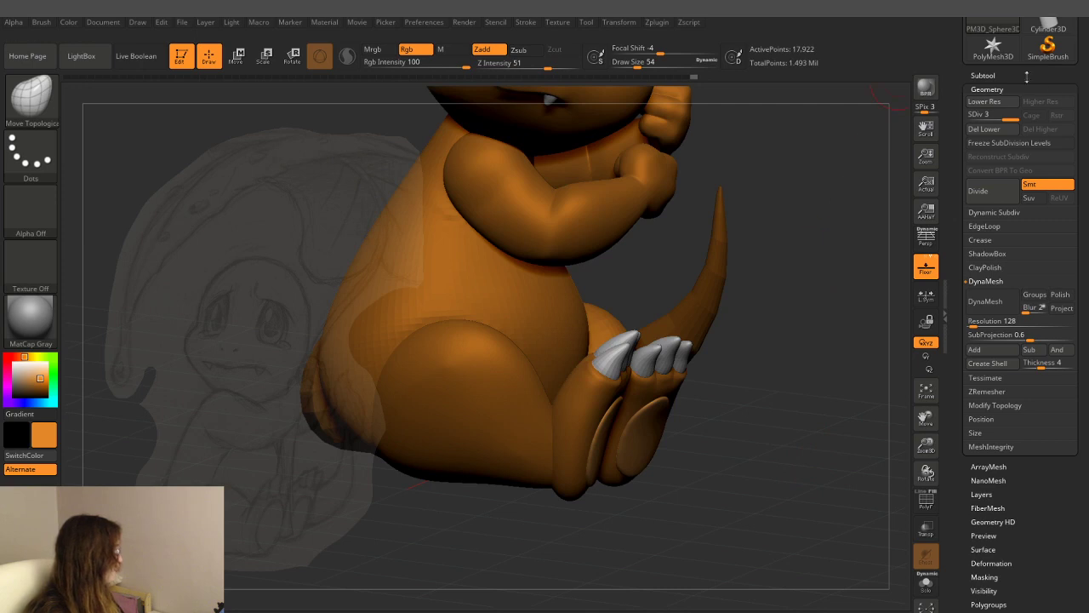
- MergeDown the foot pieces into a single subtool, confirming the merge
left_click(984, 75)
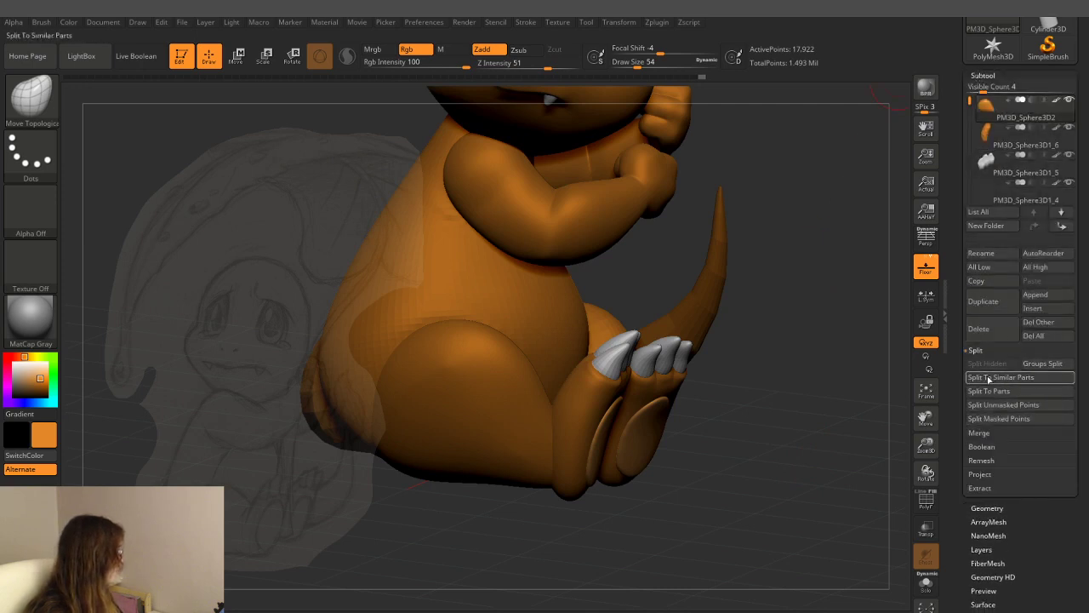
left_click(982, 433)
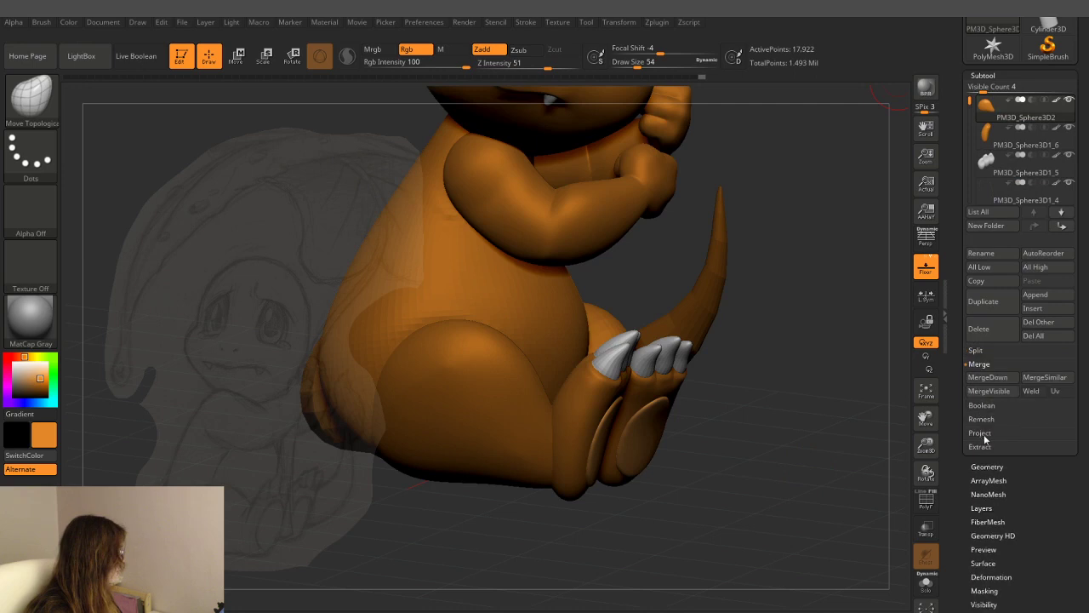
left_click(987, 379)
left_click(887, 402)
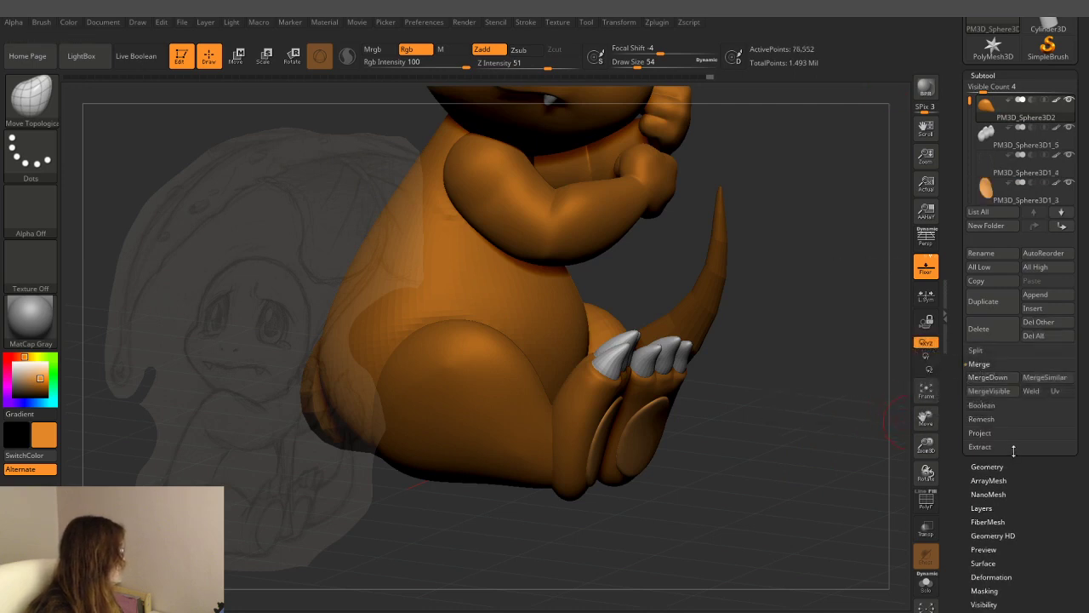
- DynaMesh the merged foot at resolution 568 and ghost the other parts with Transp
left_click(983, 468)
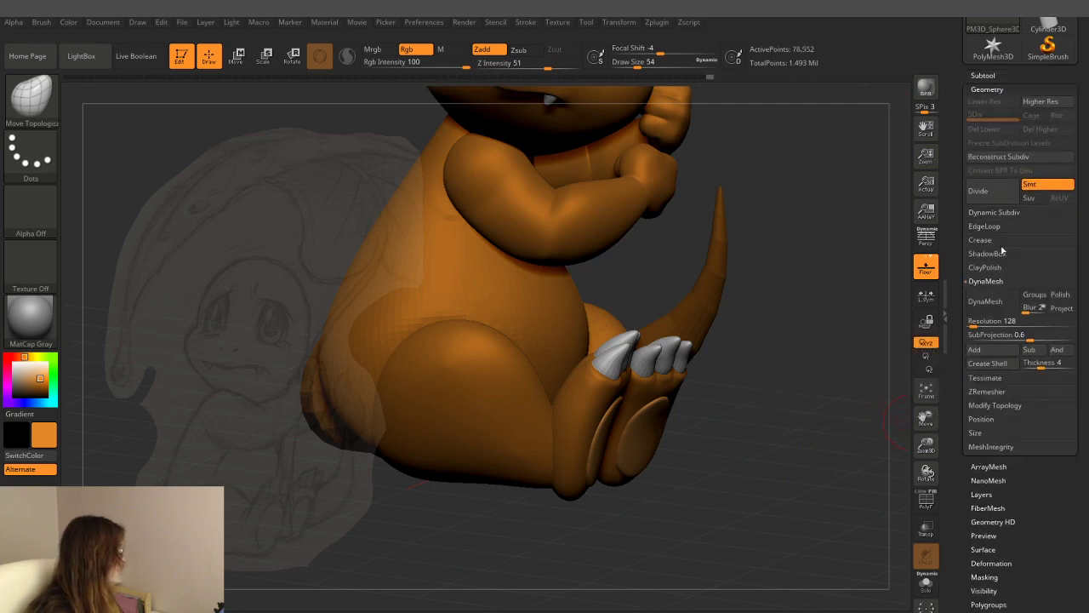
left_click(987, 302)
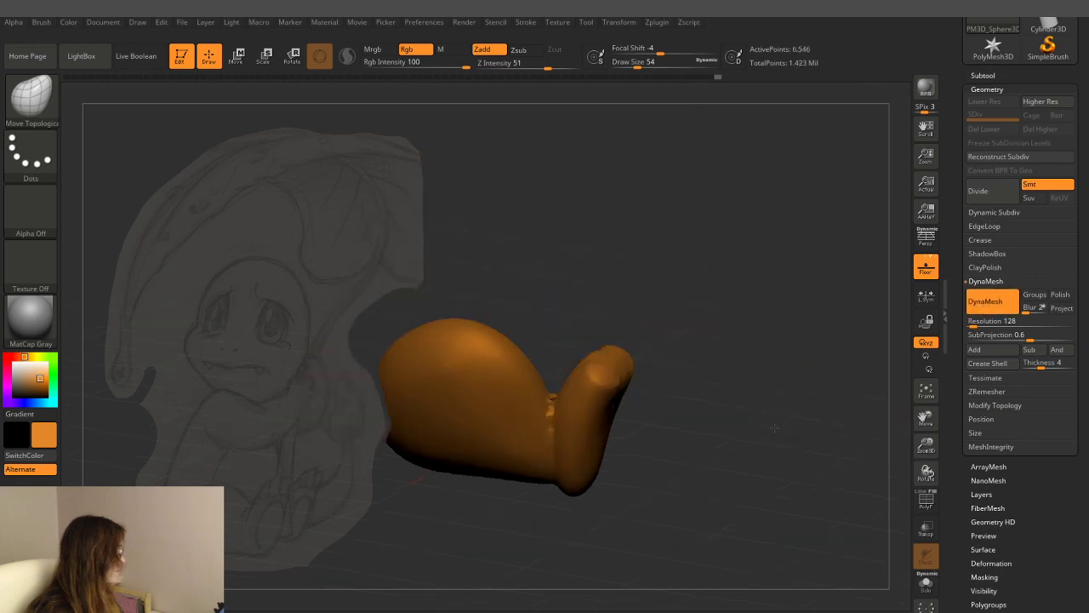
key("ctrl+z")
type("568")
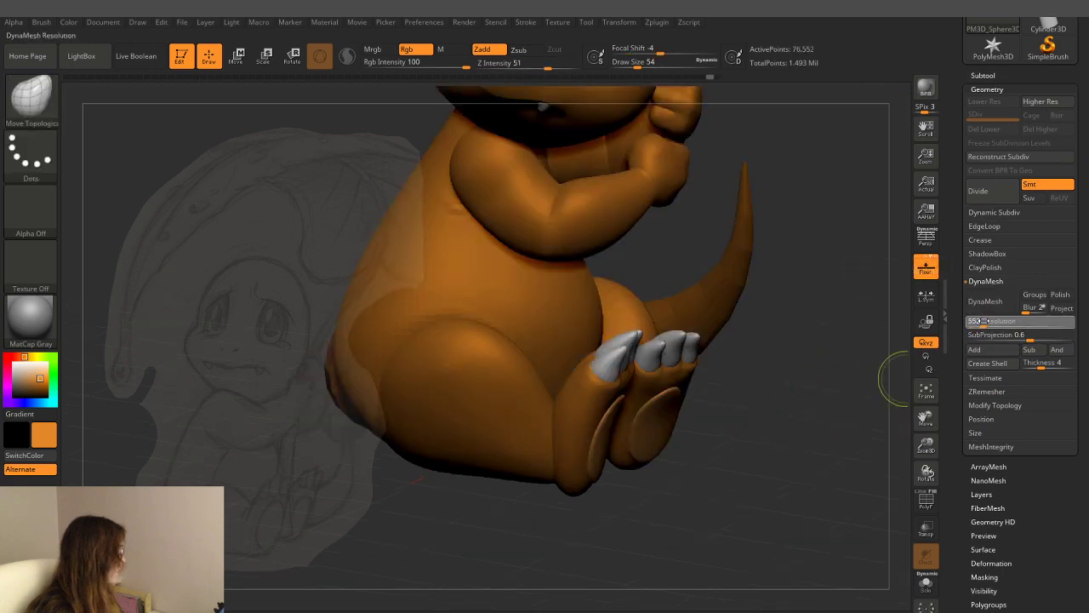
left_click(987, 302)
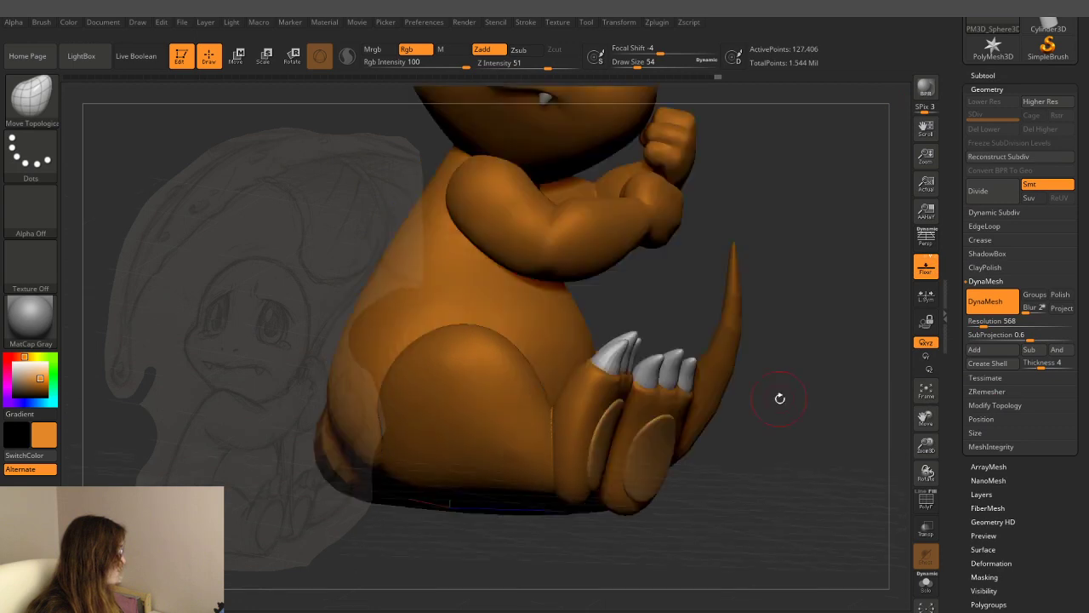
mouse_move(723, 488)
left_mouse_down()
mouse_move(690, 455)
mouse_move(705, 474)
left_mouse_up()
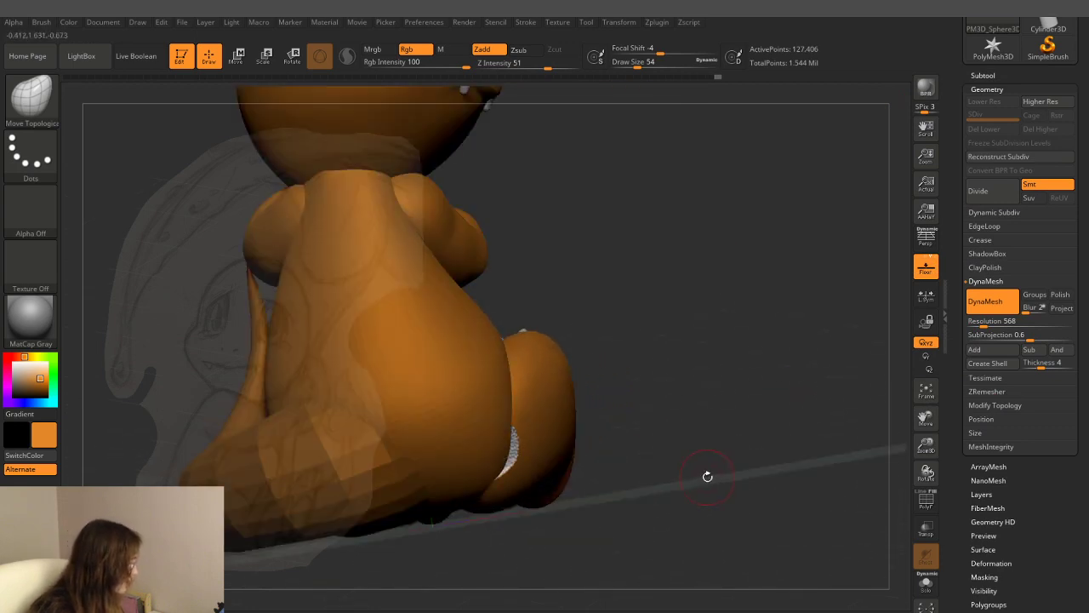
left_click(927, 528)
left_click(925, 555)
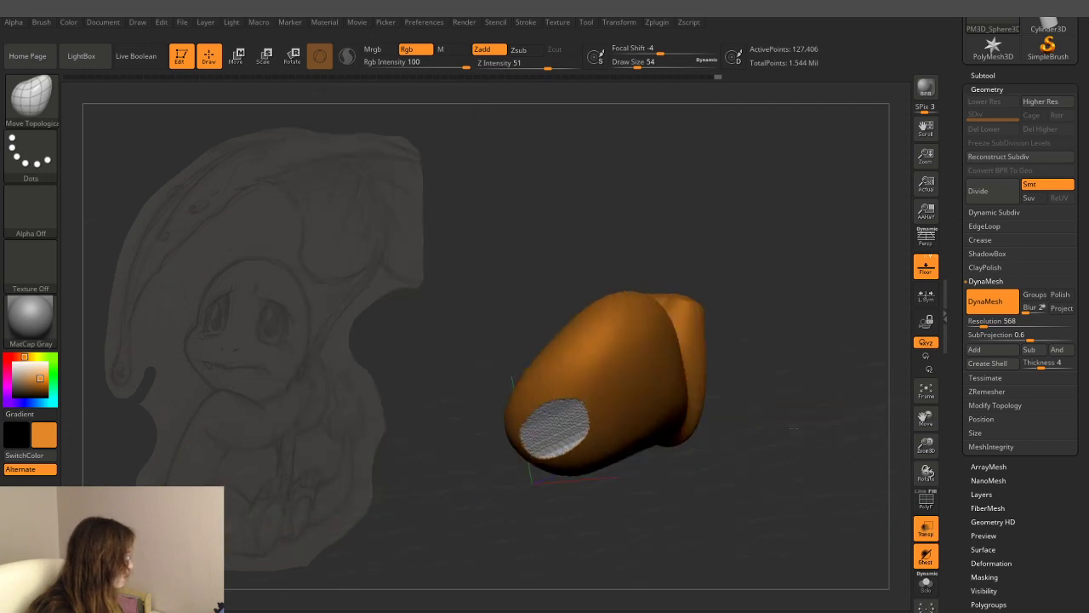
- Solo the foot, undo its DynaMesh, and hide the sketch reference image
left_click(926, 583)
left_click(927, 528)
mouse_move(850, 511)
left_mouse_down()
mouse_move(783, 527)
mouse_move(835, 465)
mouse_move(620, 468)
left_mouse_up()
key("ctrl+z")
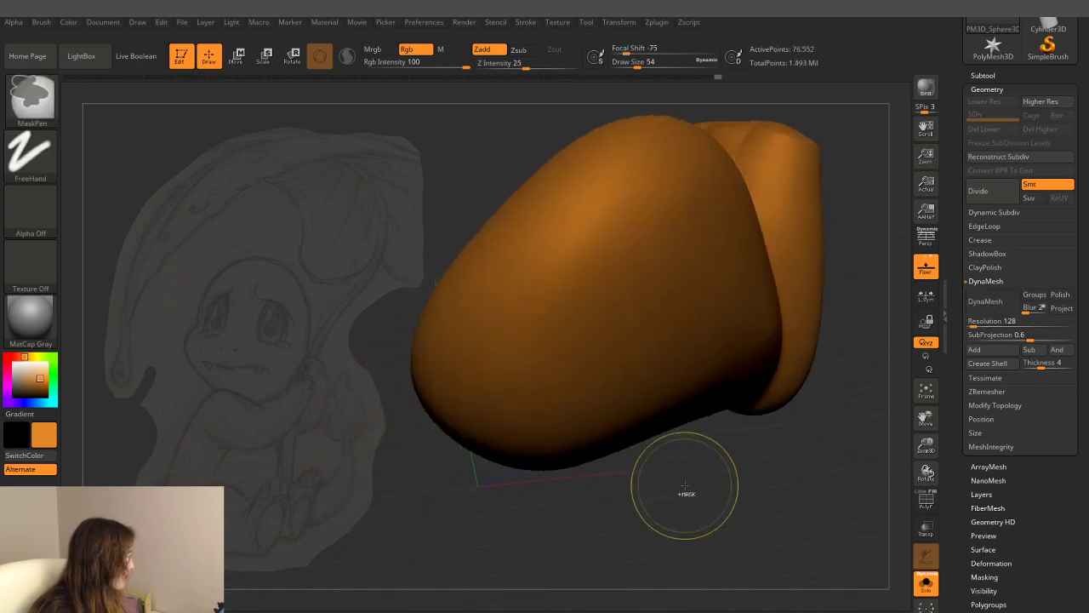
left_click_drag(789, 481, 719, 503)
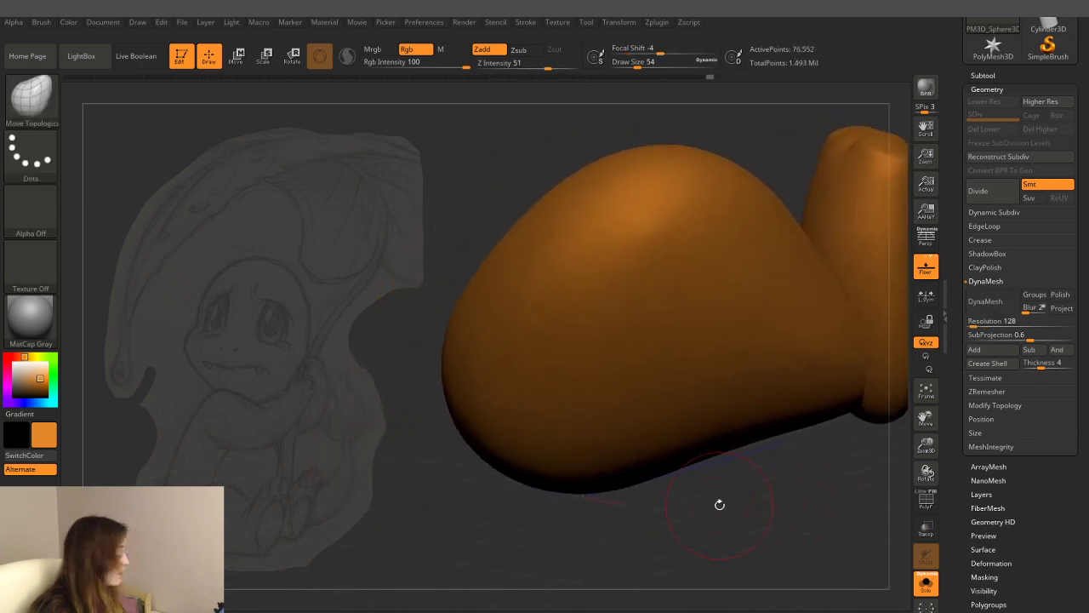
key("shift+z")
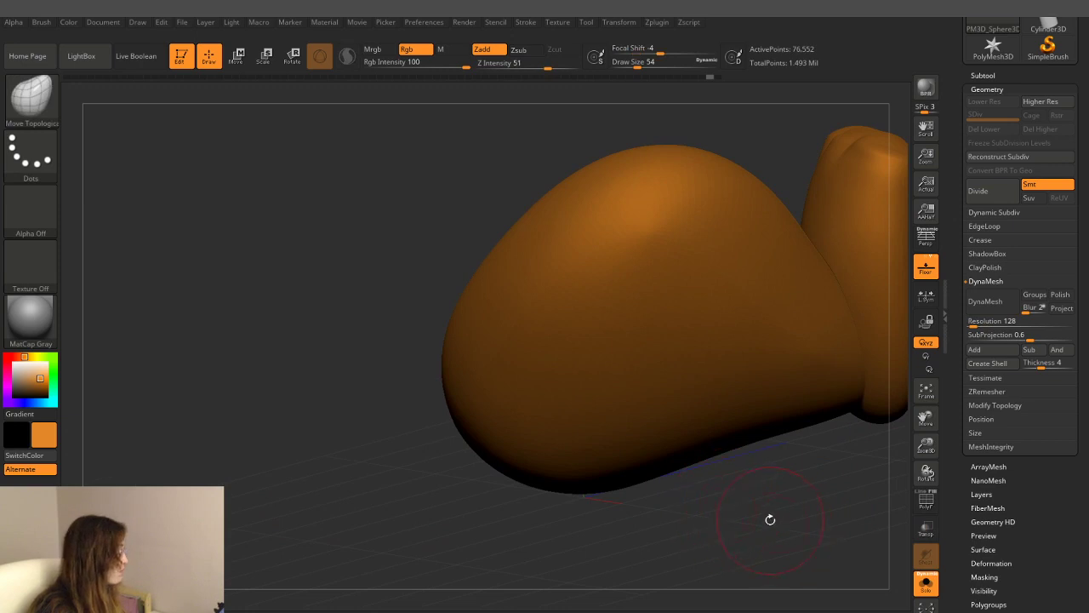
left_click_drag(768, 506, 699, 503)
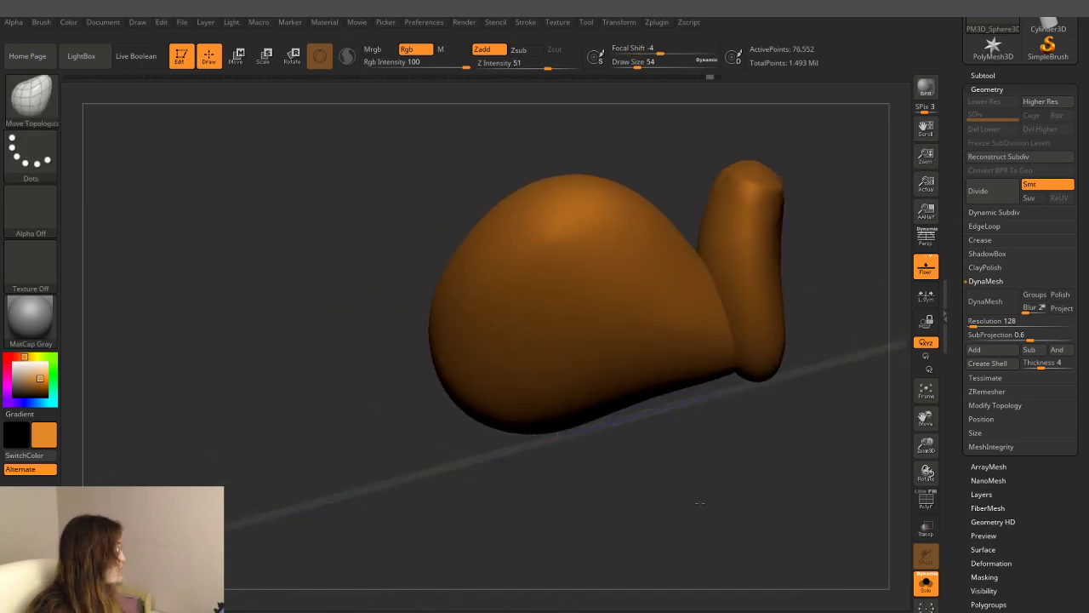
- Redo the foot's DynaMesh at resolution 384 and inspect the result
left_click(987, 302)
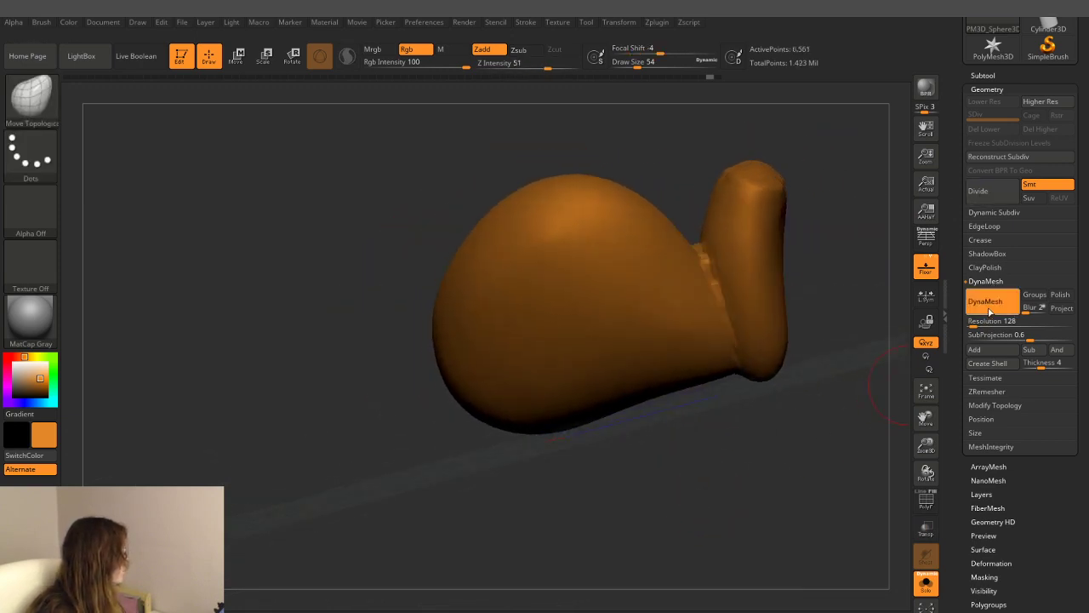
key("ctrl+z")
left_click(978, 321)
type("384")
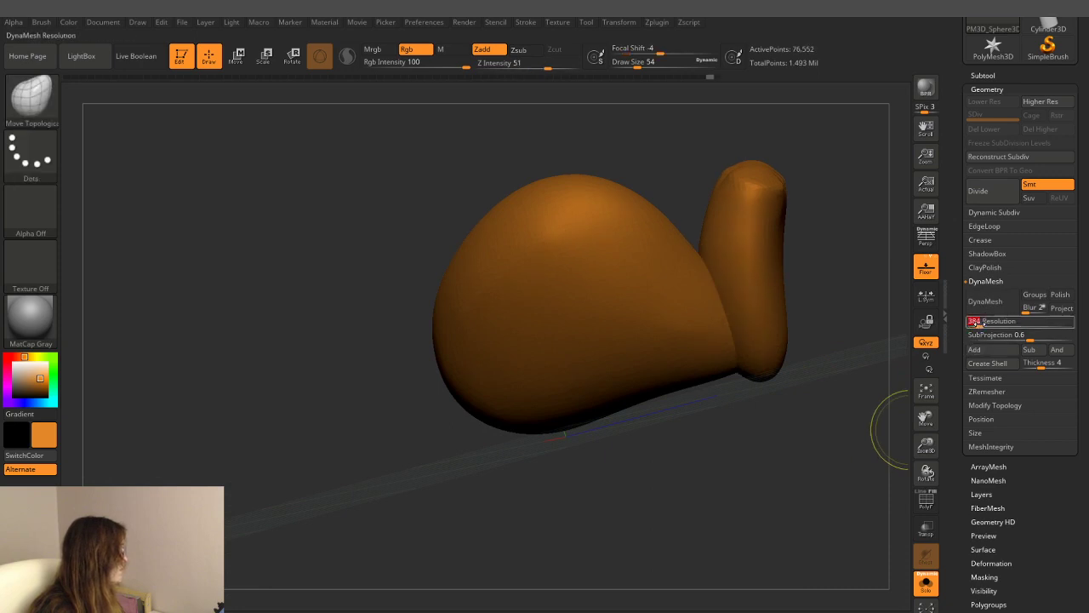
key("Return")
left_click(985, 301)
mouse_move(818, 462)
left_mouse_down()
mouse_move(865, 415)
mouse_move(749, 396)
left_mouse_up()
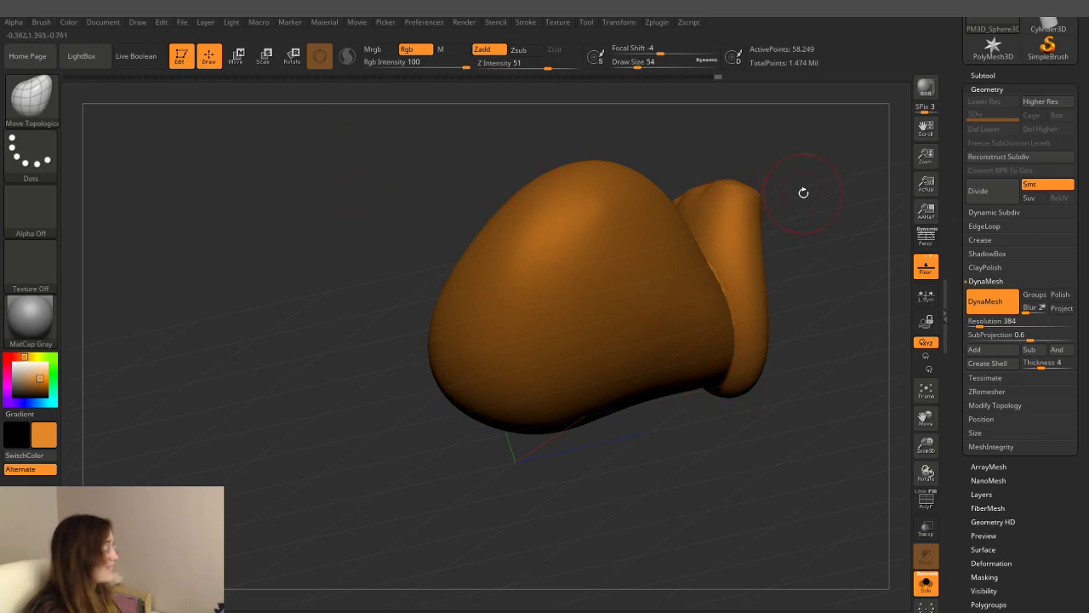
- Orbit around the foot to a side profile, briefly switching to Smooth
left_click_drag(801, 199, 777, 244)
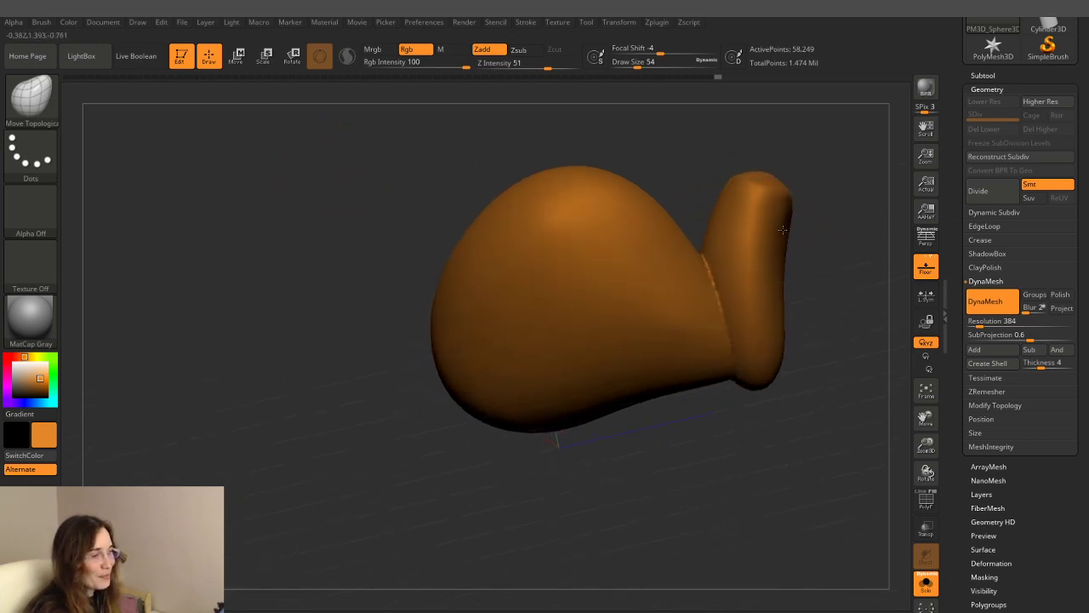
left_click_drag(826, 369, 719, 439)
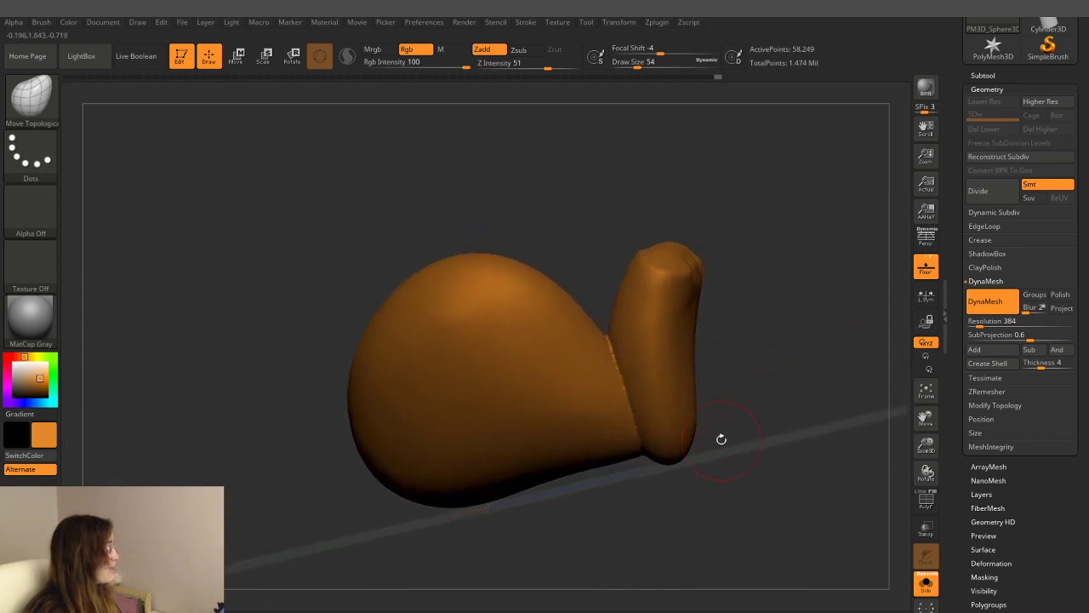
key("shift")
mouse_move(636, 434)
left_mouse_down()
mouse_move(737, 488)
mouse_move(669, 440)
mouse_move(673, 476)
mouse_move(715, 471)
left_mouse_up()
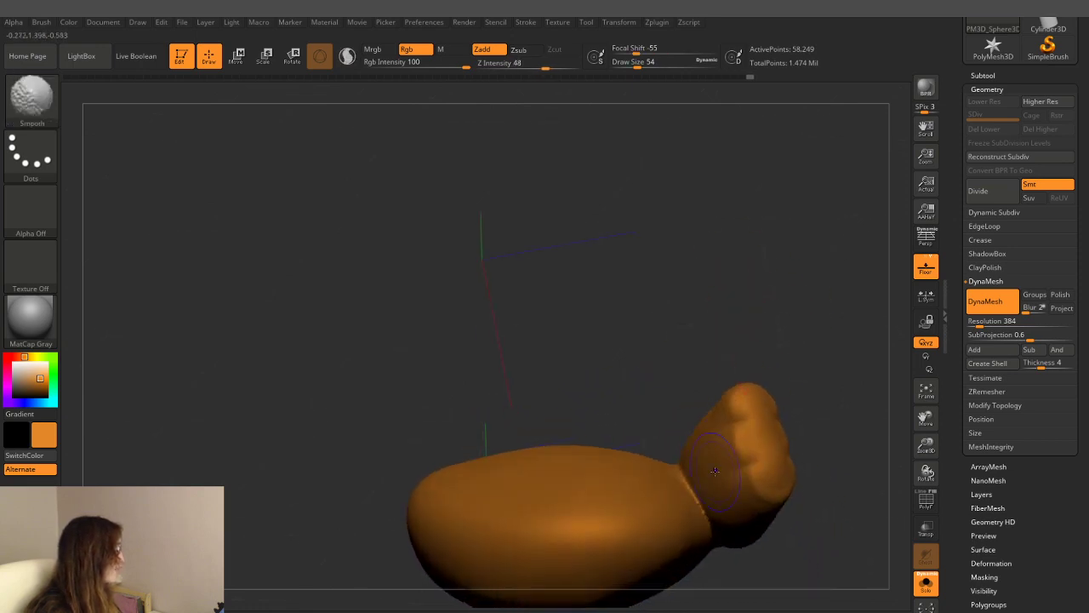
mouse_move(709, 511)
left_mouse_down("shift")
mouse_move(742, 481)
mouse_move(782, 255)
left_mouse_up("shift")
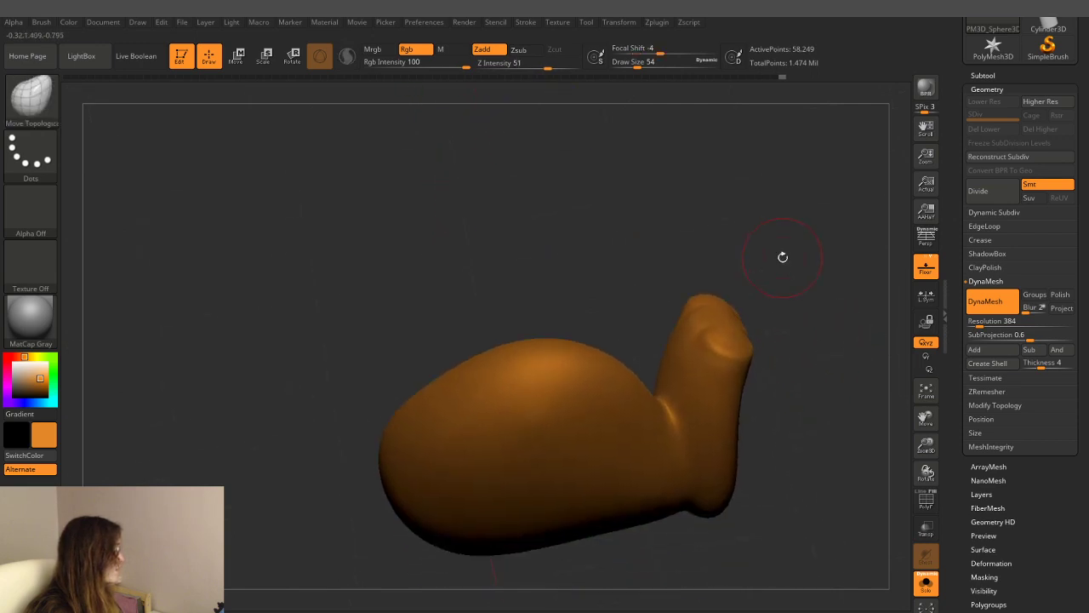
mouse_move(783, 461)
left_mouse_down("shift")
mouse_move(674, 499)
mouse_move(787, 364)
mouse_move(845, 545)
mouse_move(826, 406)
left_mouse_up("shift")
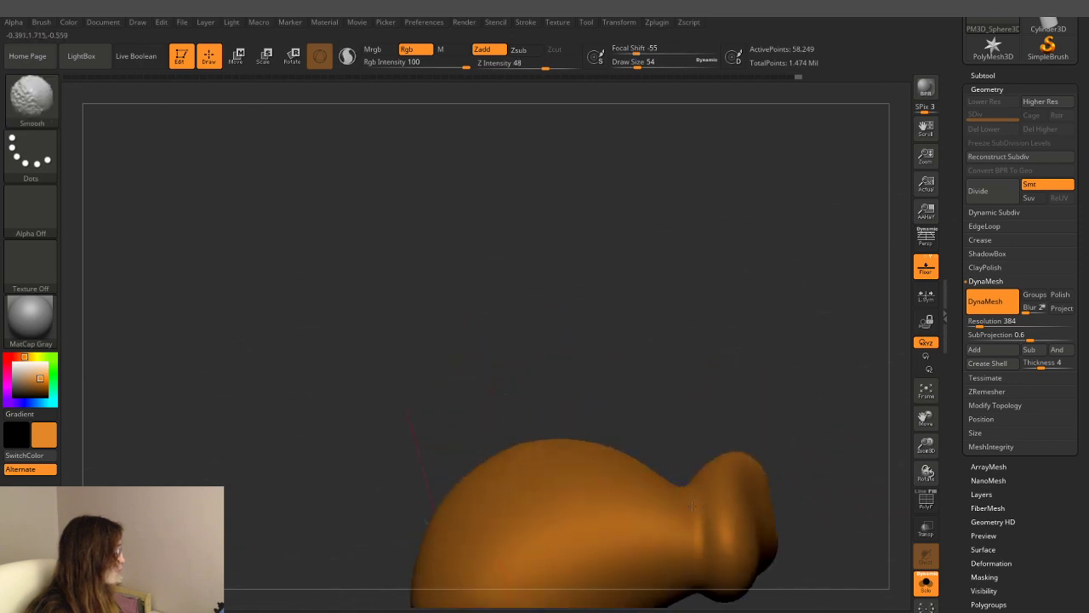
mouse_move(729, 370)
left_mouse_down()
mouse_move(696, 256)
mouse_move(644, 510)
left_mouse_up()
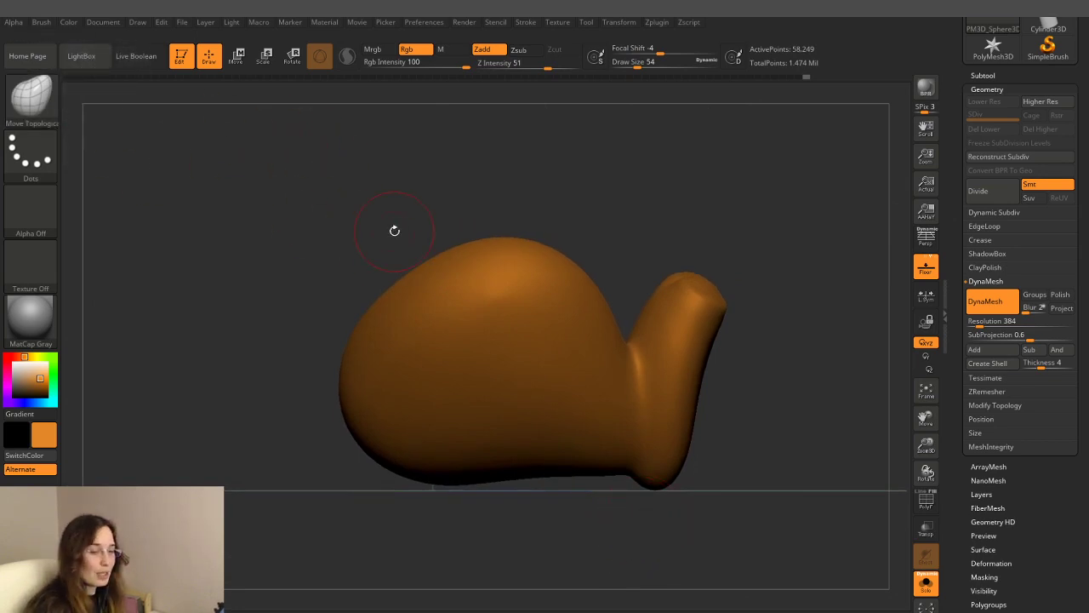
- Switch to the ClayBuildup brush, trying Draw Size 87 and then 80
key("b")
key("c")
key("b")
left_click_drag(637, 65, 643, 65)
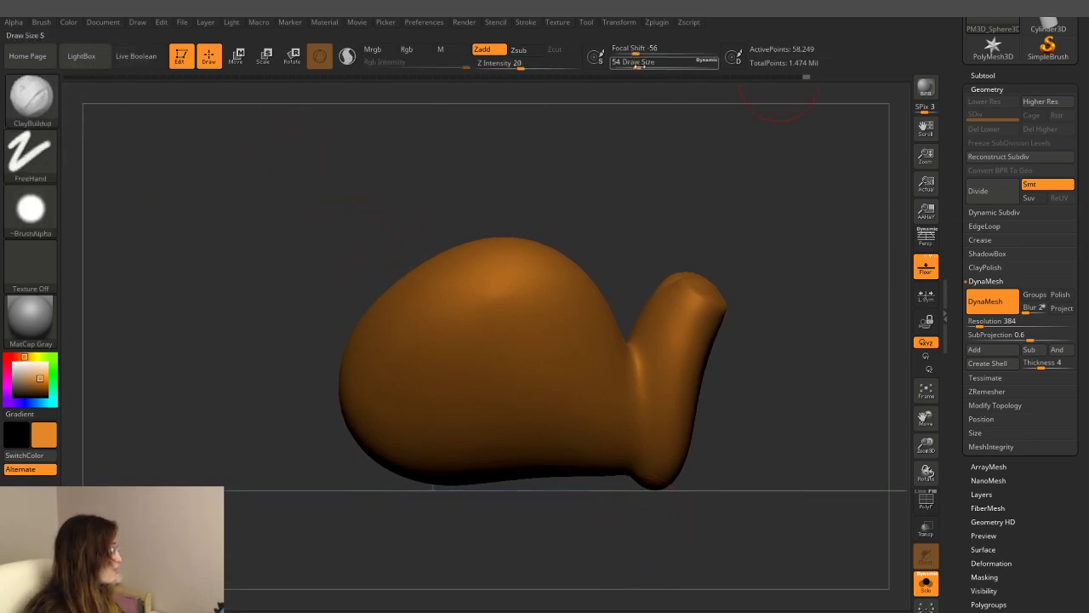
left_click(69, 23)
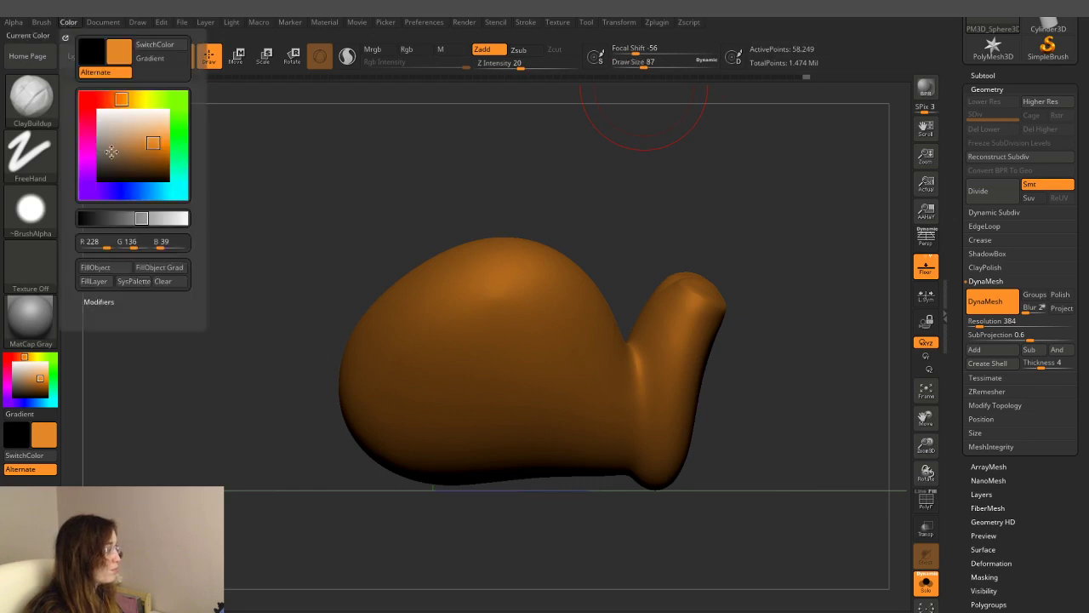
left_click(161, 23)
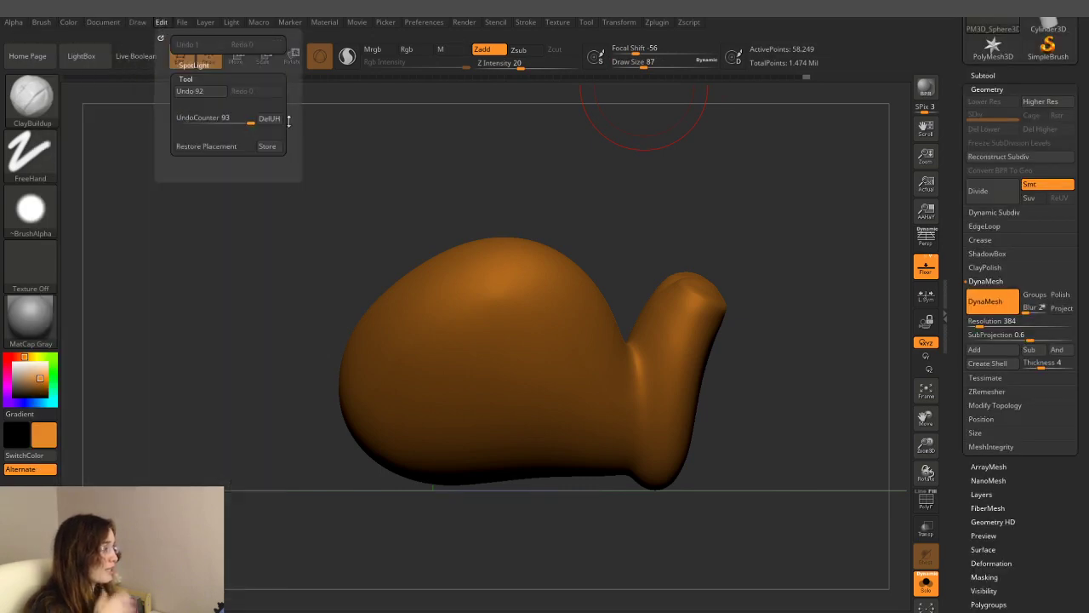
left_click_drag(650, 65, 630, 62)
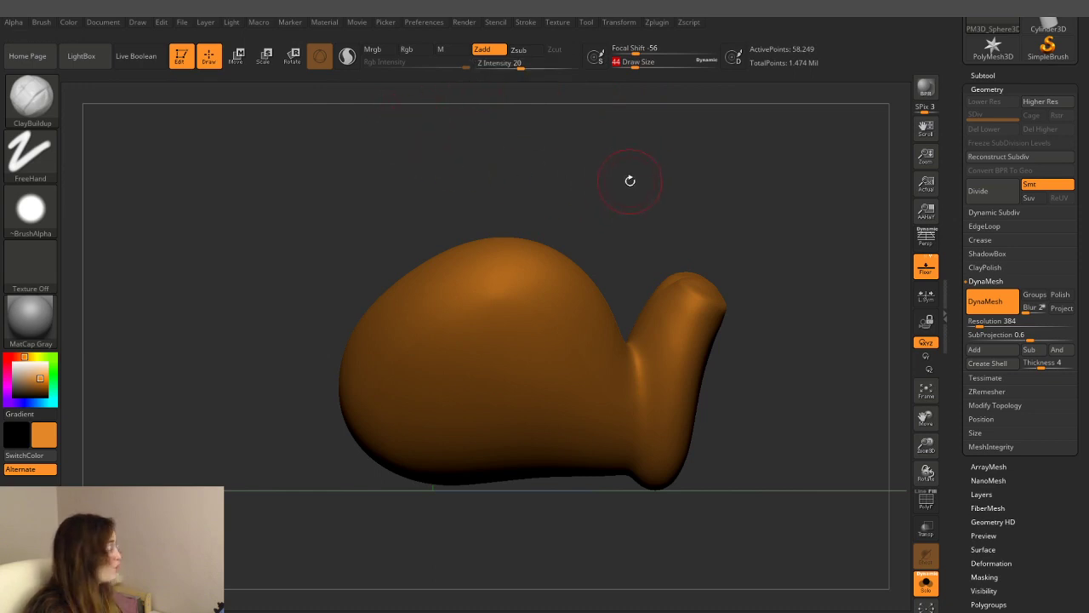
- At Draw Size 33, build up a clay ridge along the leg crease
mouse_move(629, 178)
left_mouse_down()
mouse_move(719, 223)
mouse_move(758, 327)
left_mouse_up()
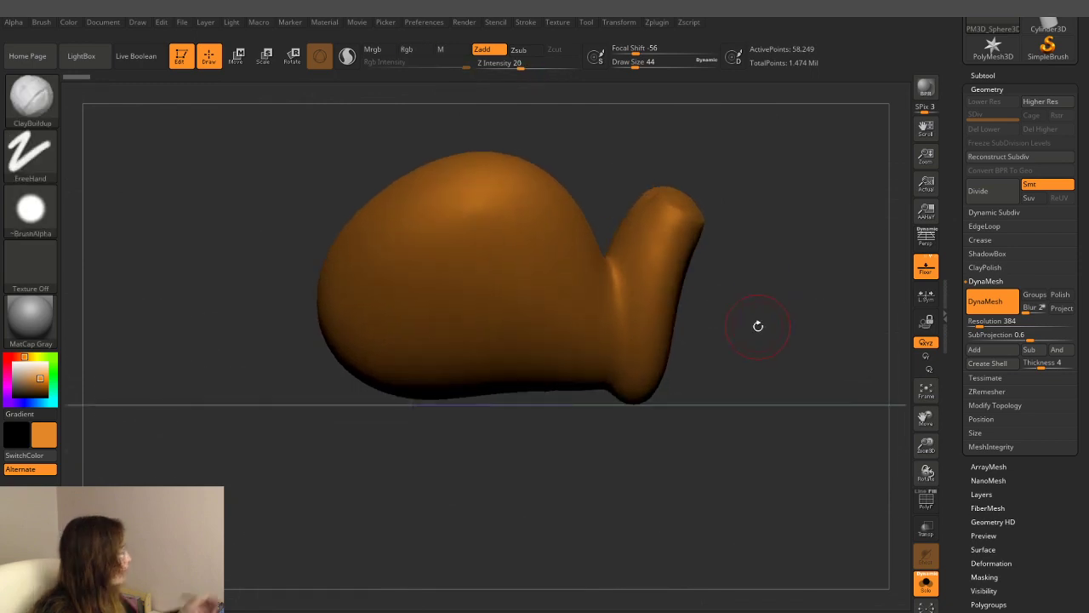
left_click_drag(630, 64, 634, 64)
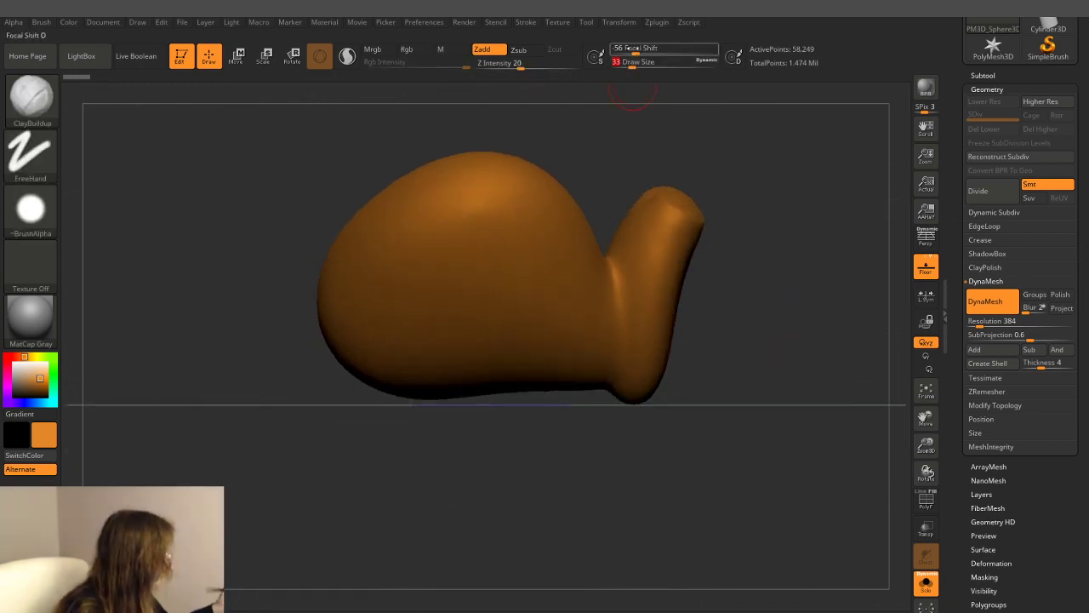
left_click_drag(766, 213, 771, 250)
left_click_drag(527, 275, 530, 281)
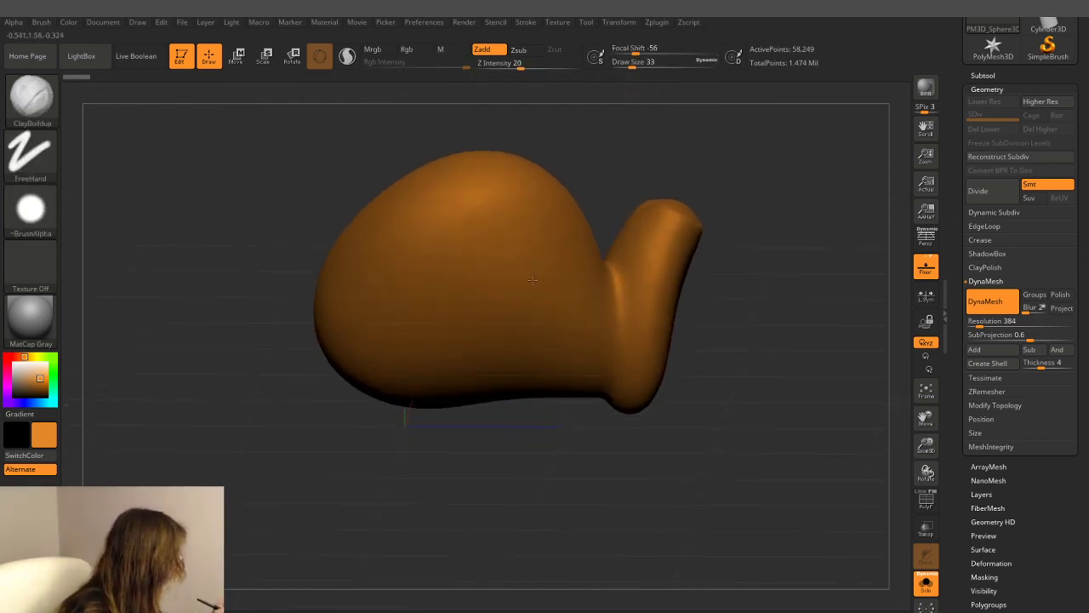
left_click_drag(766, 274, 782, 185)
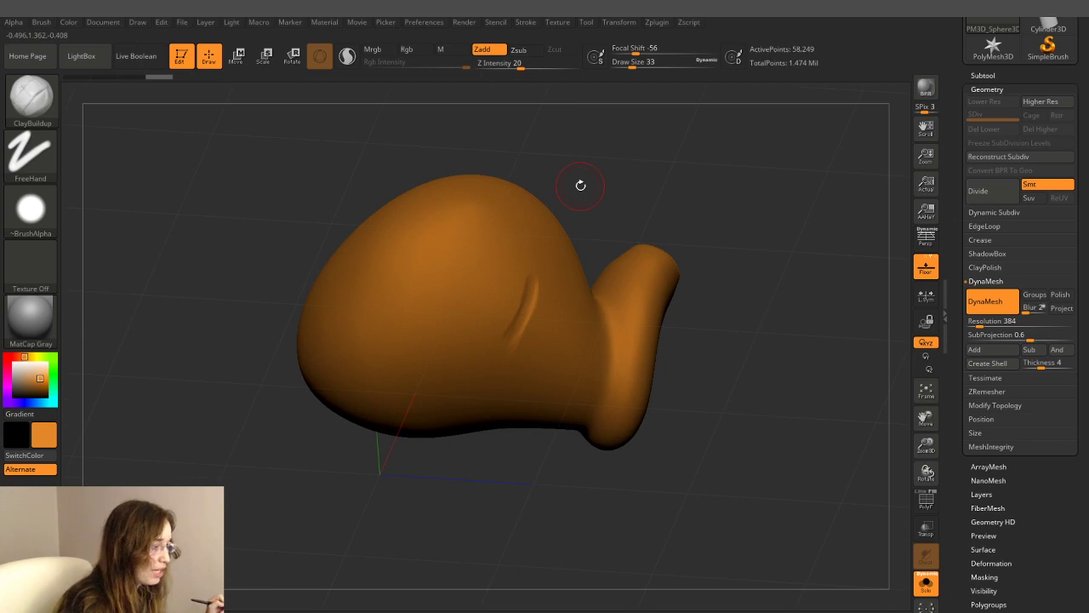
- Lower Draw Size to 18 and smooth the crease from several angles
left_click_drag(738, 233, 700, 187)
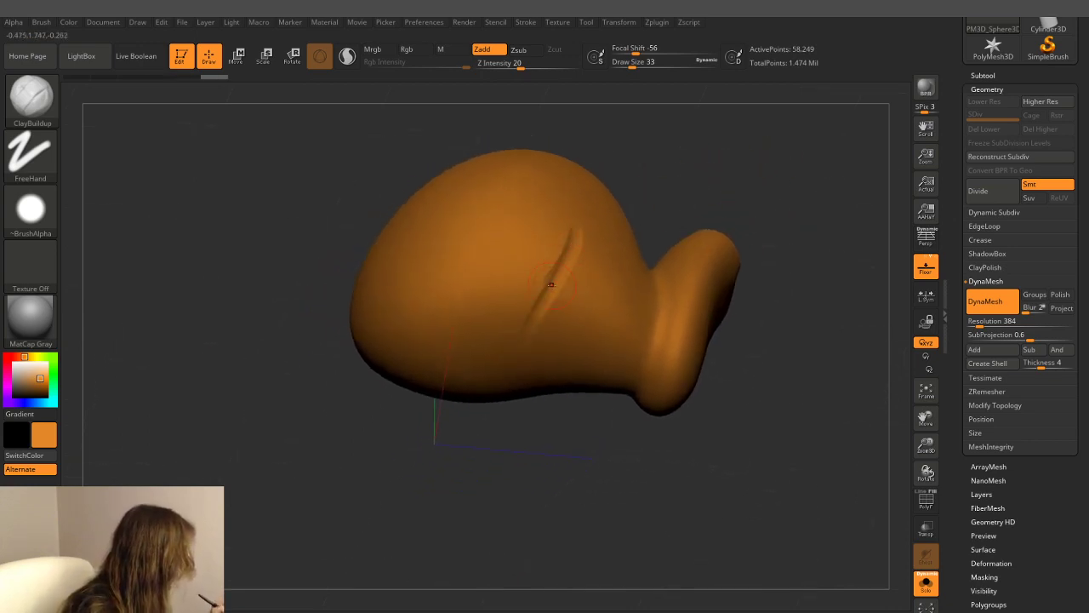
key("shift")
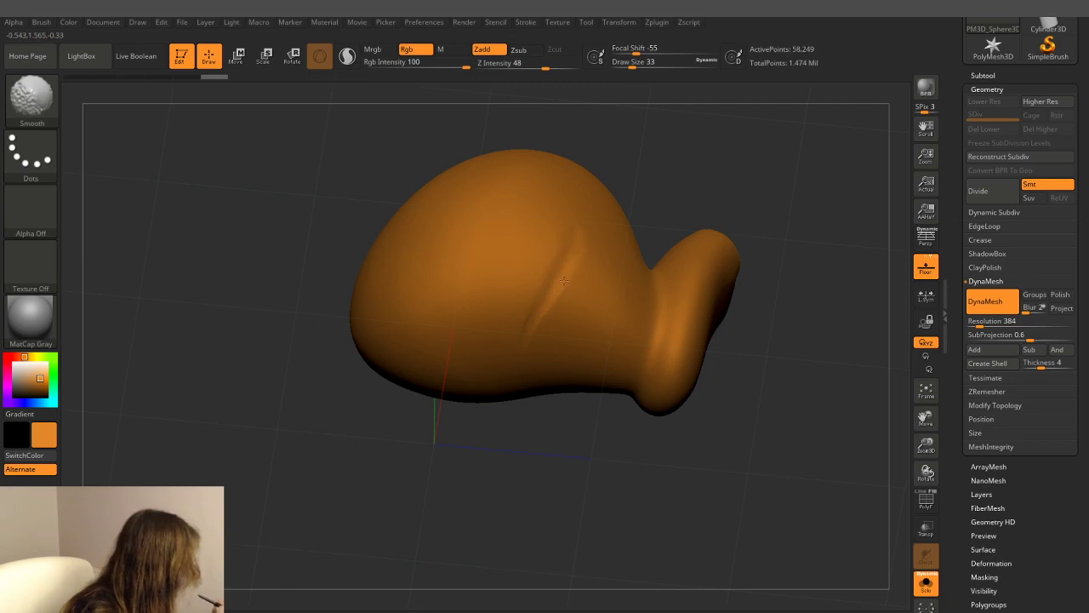
mouse_move(705, 61)
left_mouse_down()
mouse_move(626, 89)
mouse_move(634, 63)
left_mouse_up()
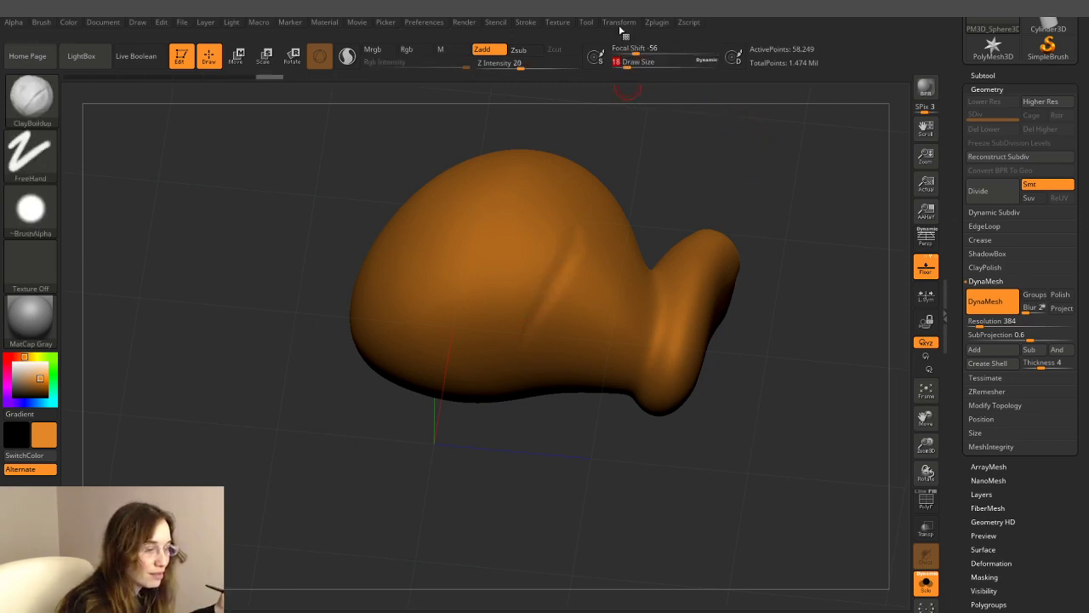
left_click_drag(755, 125, 553, 261)
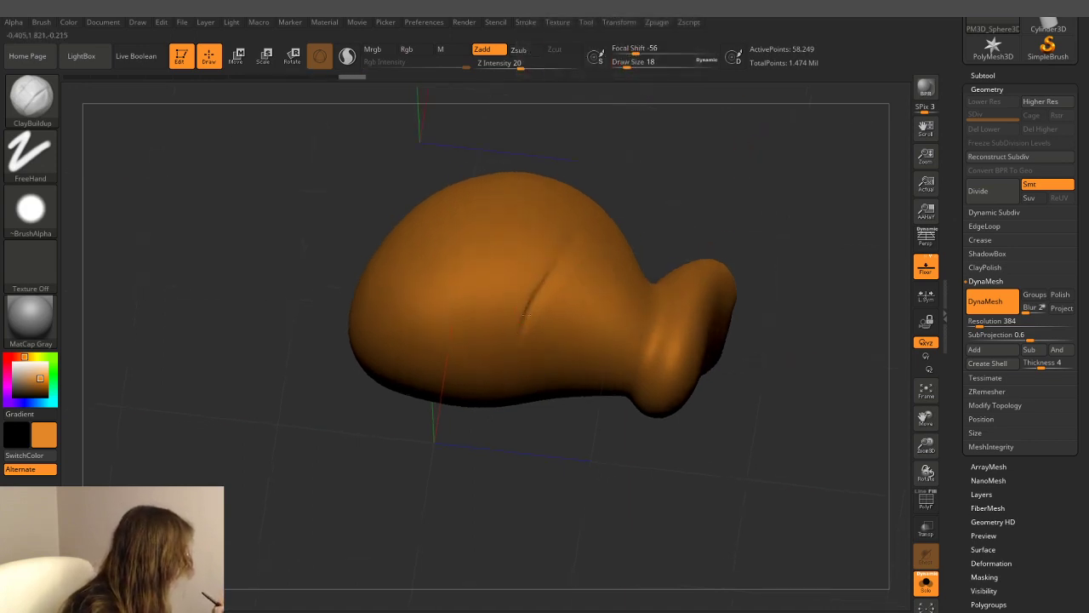
left_click_drag(720, 176, 555, 281)
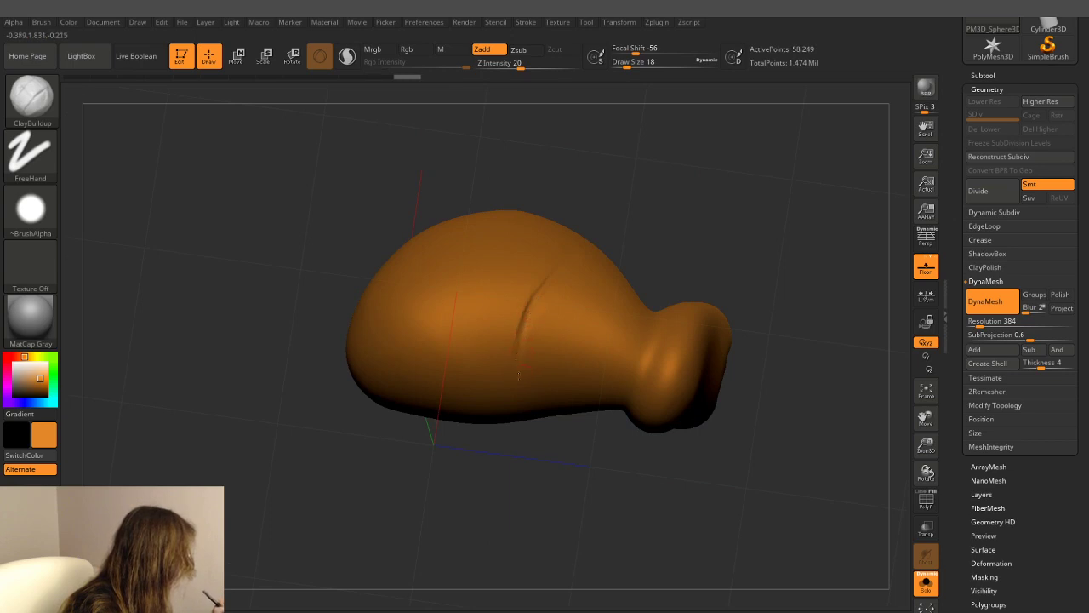
key("shift")
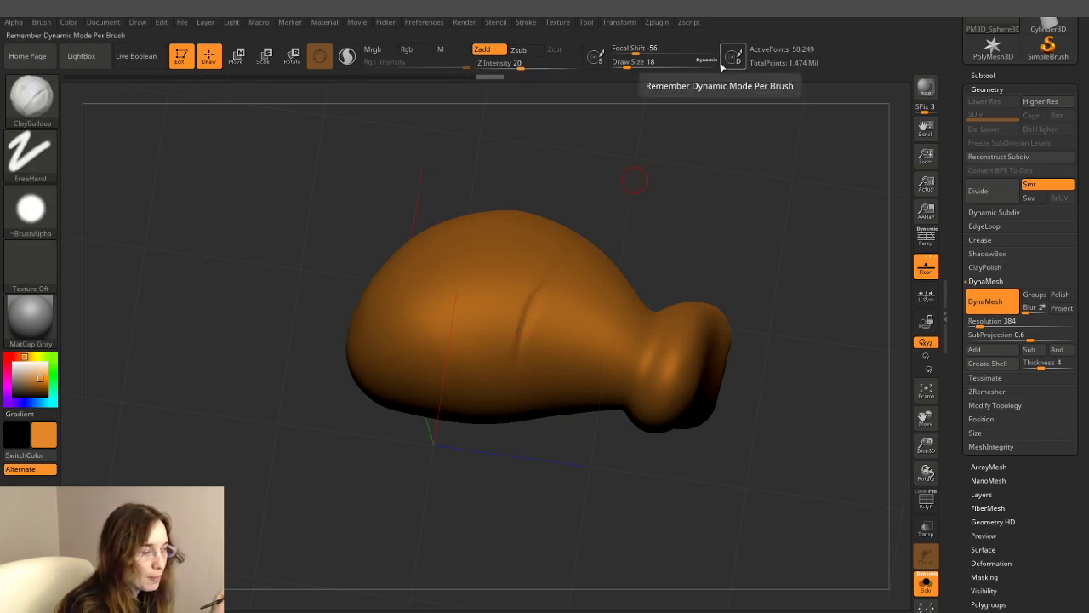
left_click_drag(709, 165, 746, 139)
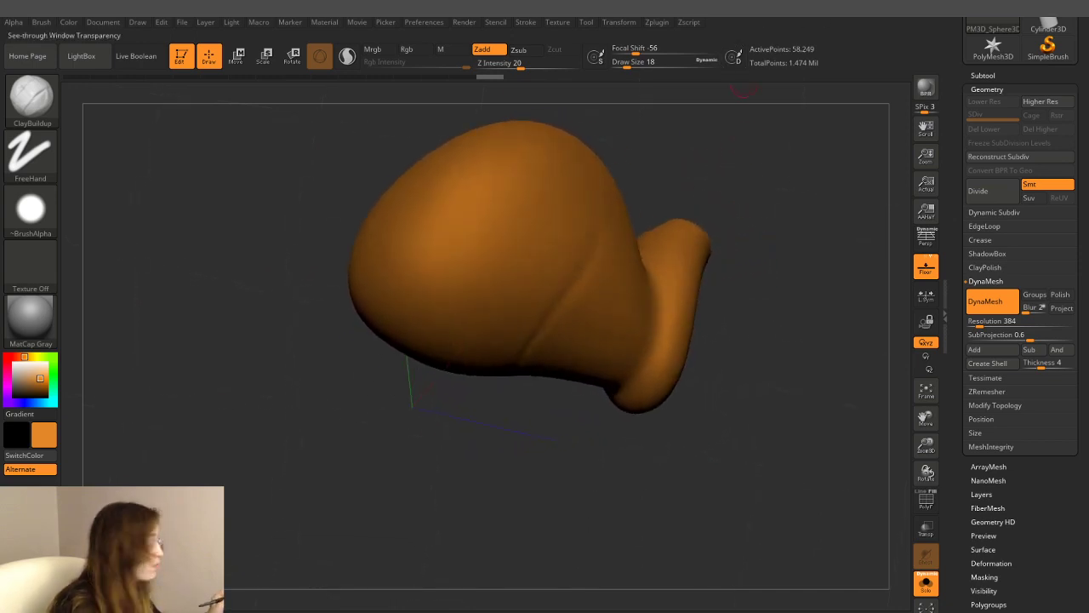
- Keep smoothing the crease, checking it from a straight side view
left_click_drag(775, 343, 763, 328)
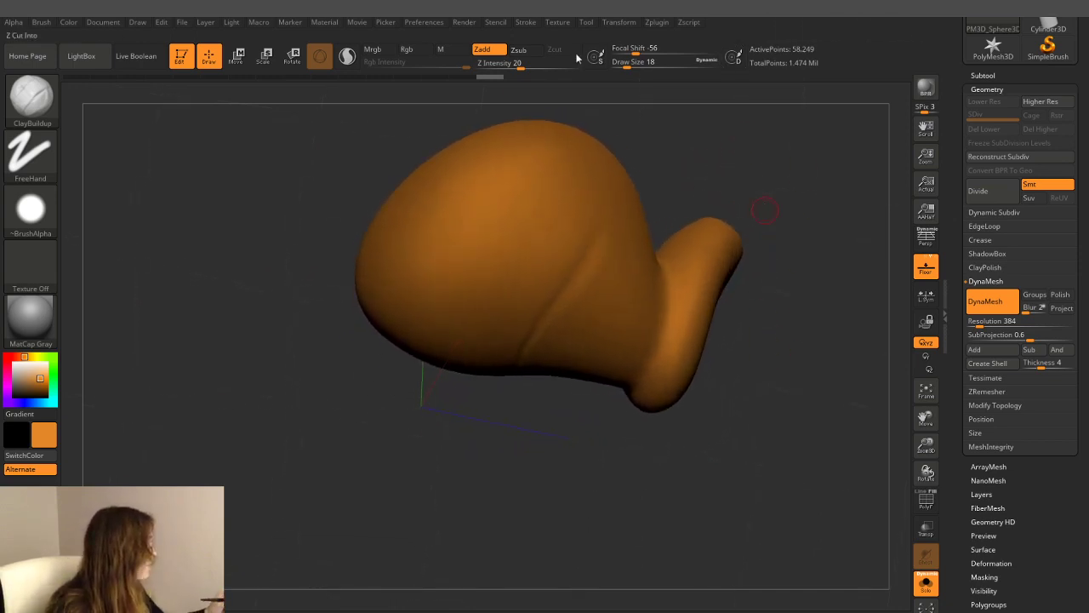
left_click_drag(742, 173, 688, 175)
key("shift")
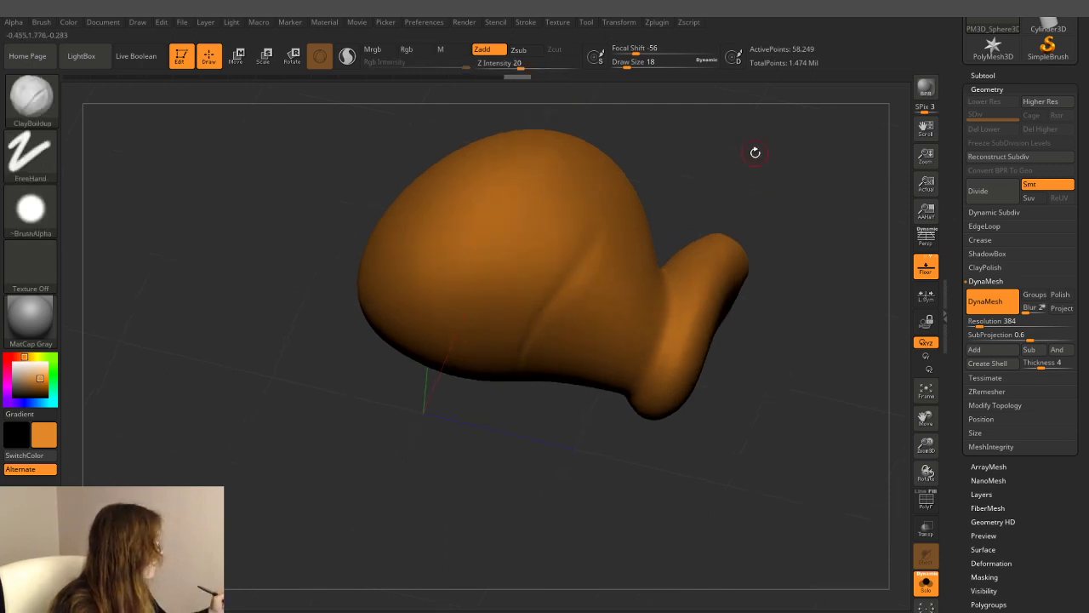
left_click_drag(753, 151, 761, 161)
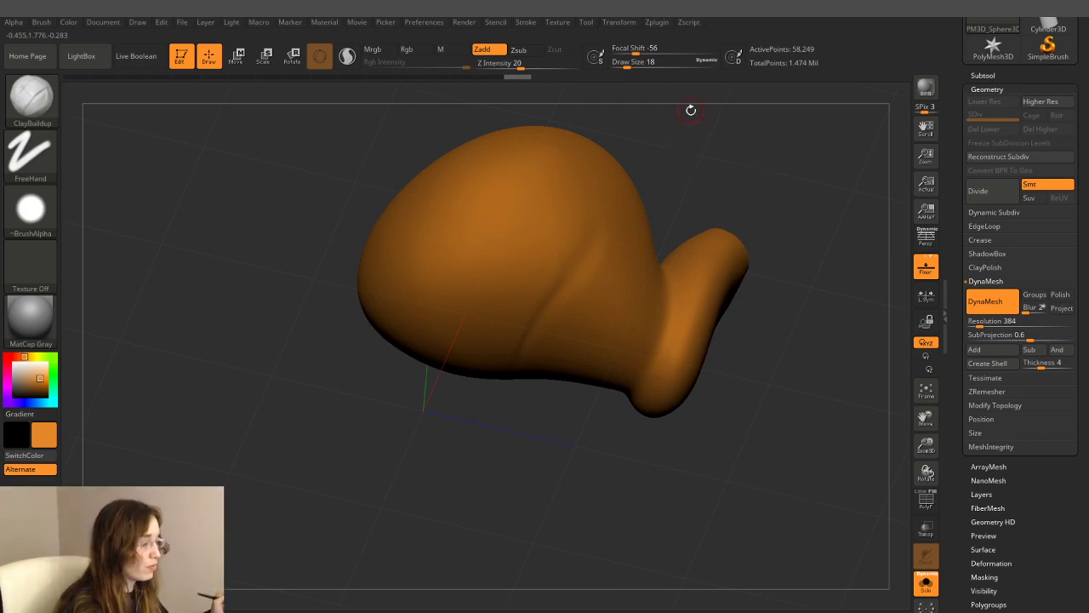
left_click_drag(726, 140, 719, 143)
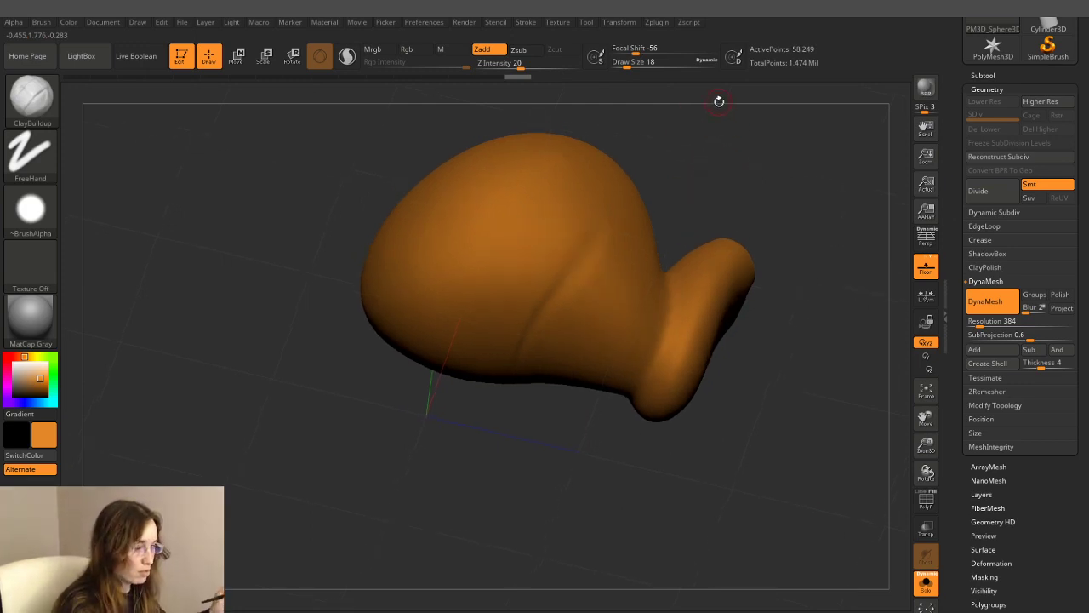
left_click_drag(742, 294, 745, 357, "shift")
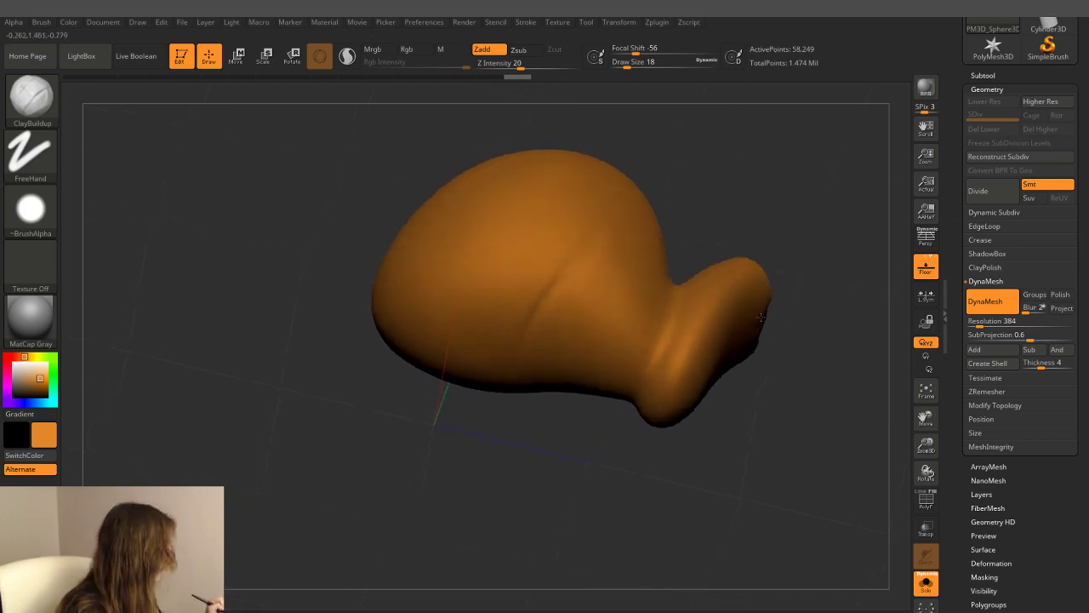
left_click_drag(703, 408, 702, 327)
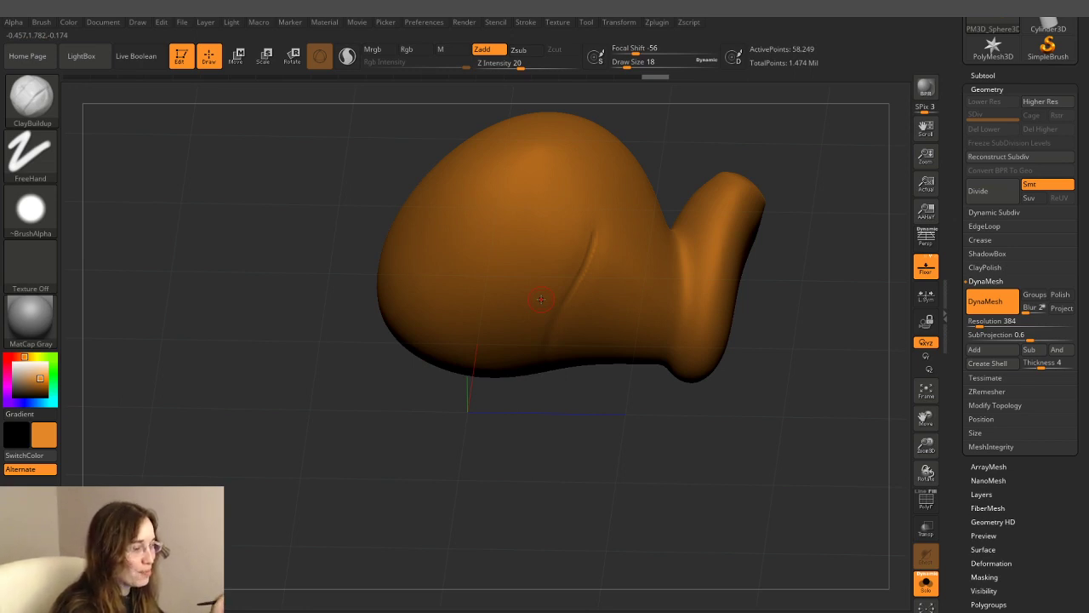
key("shift")
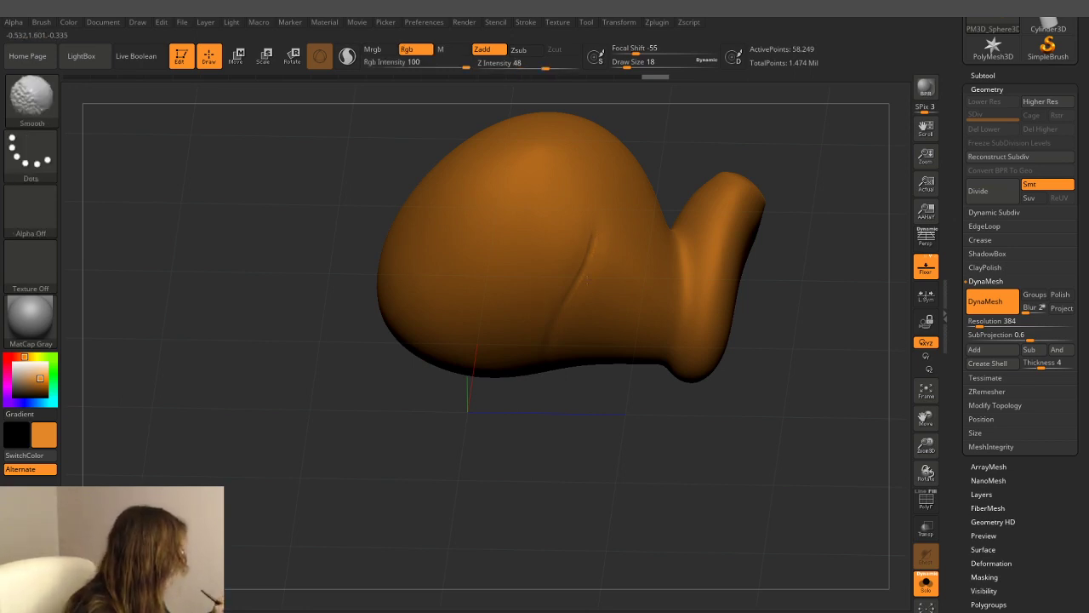
key("ctrl+z")
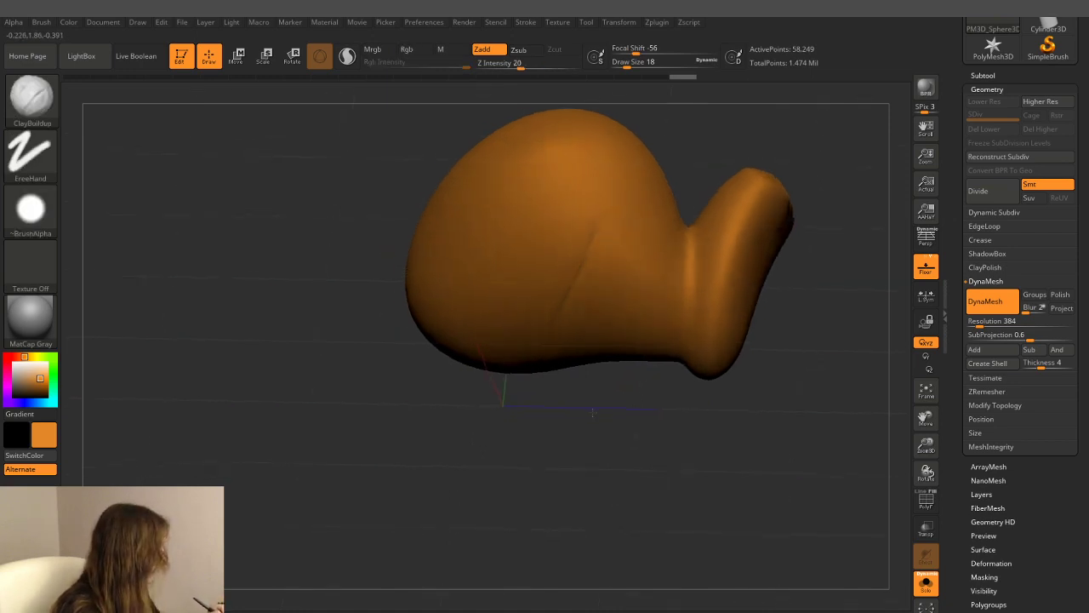
mouse_move(749, 131)
left_mouse_down()
mouse_move(775, 283)
mouse_move(752, 303)
mouse_move(797, 133)
left_mouse_up()
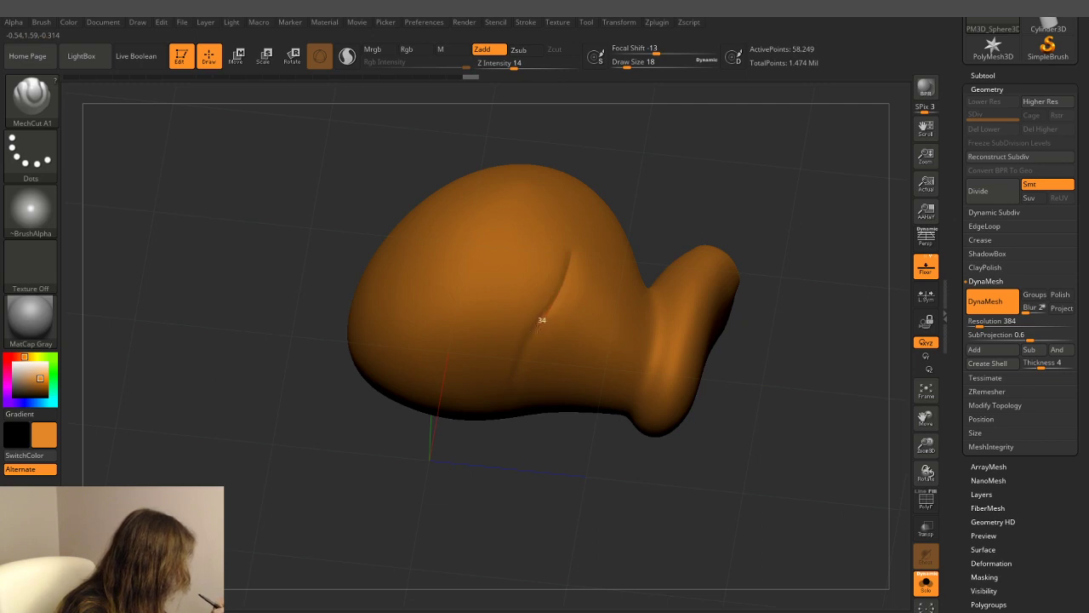
- Smooth the leg's surface around its fold line, turning the solo leg to reach each side
key("shift")
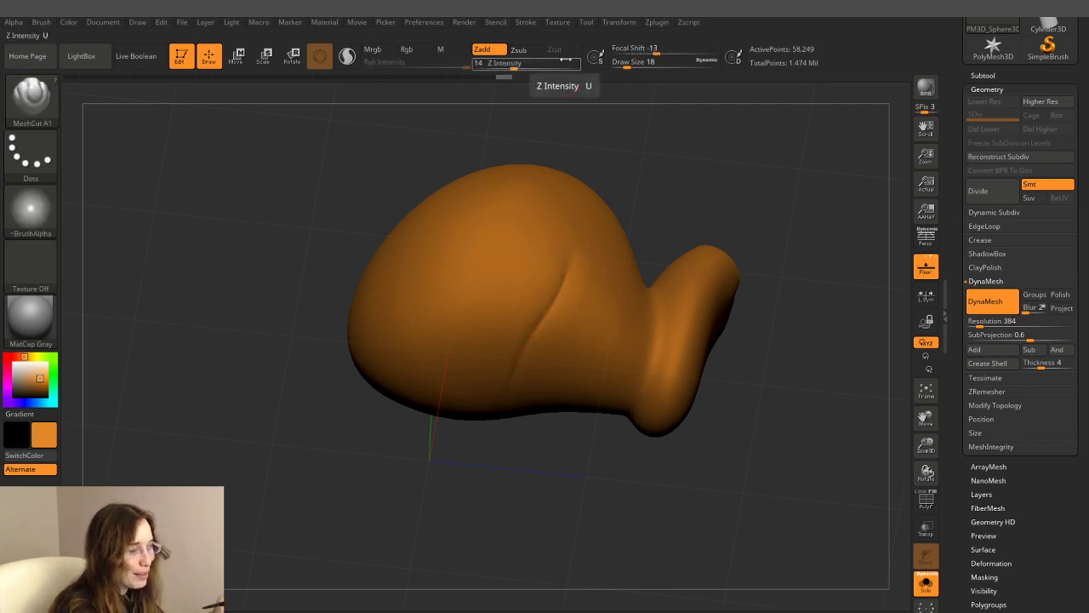
left_click_drag(689, 171, 641, 208, "shift")
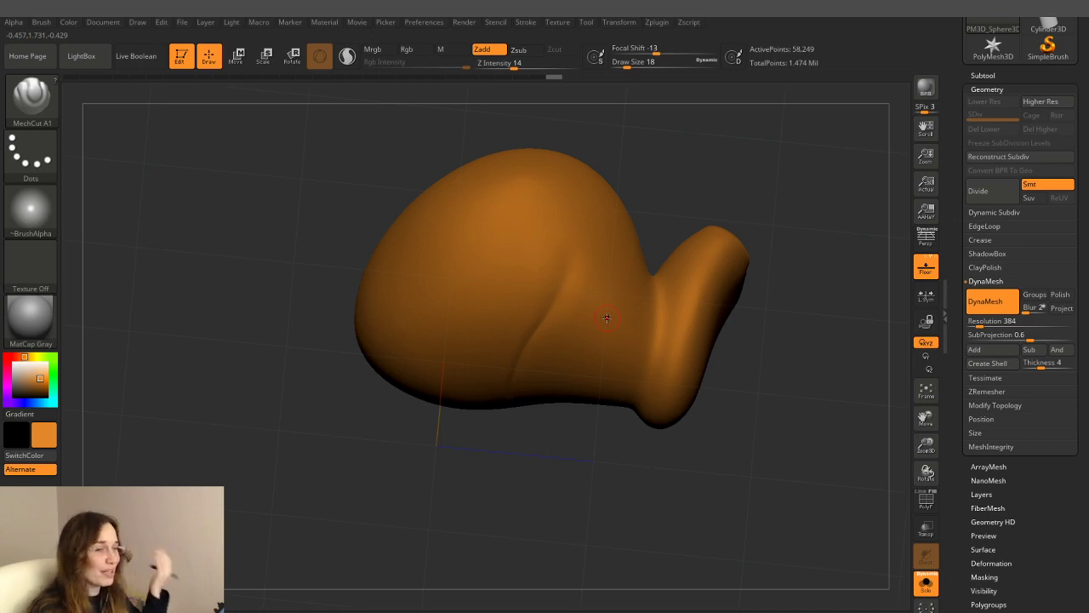
left_click_drag(735, 176, 744, 136)
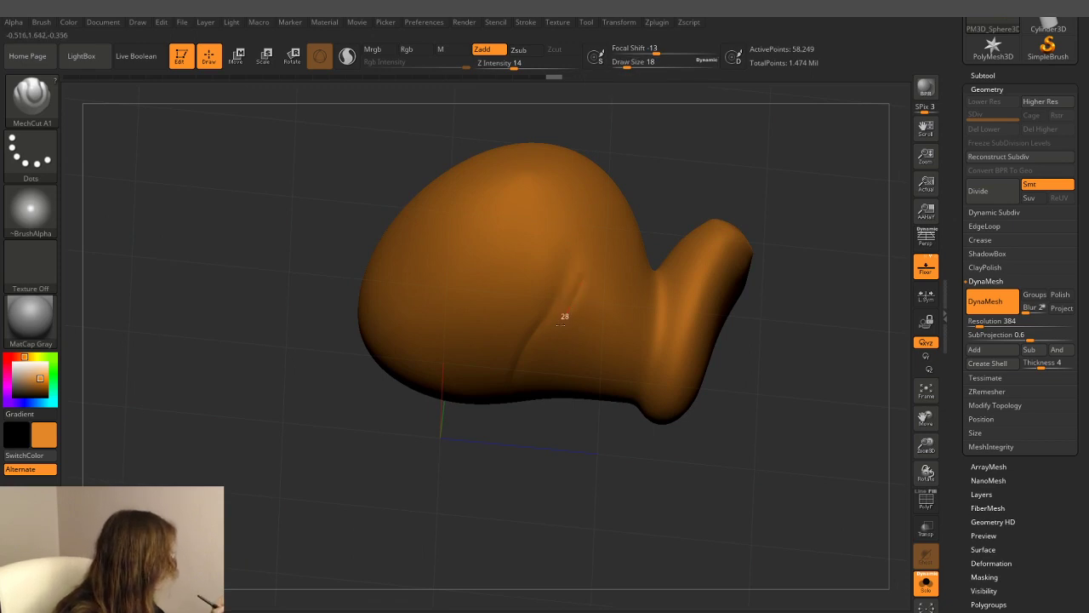
key("shift")
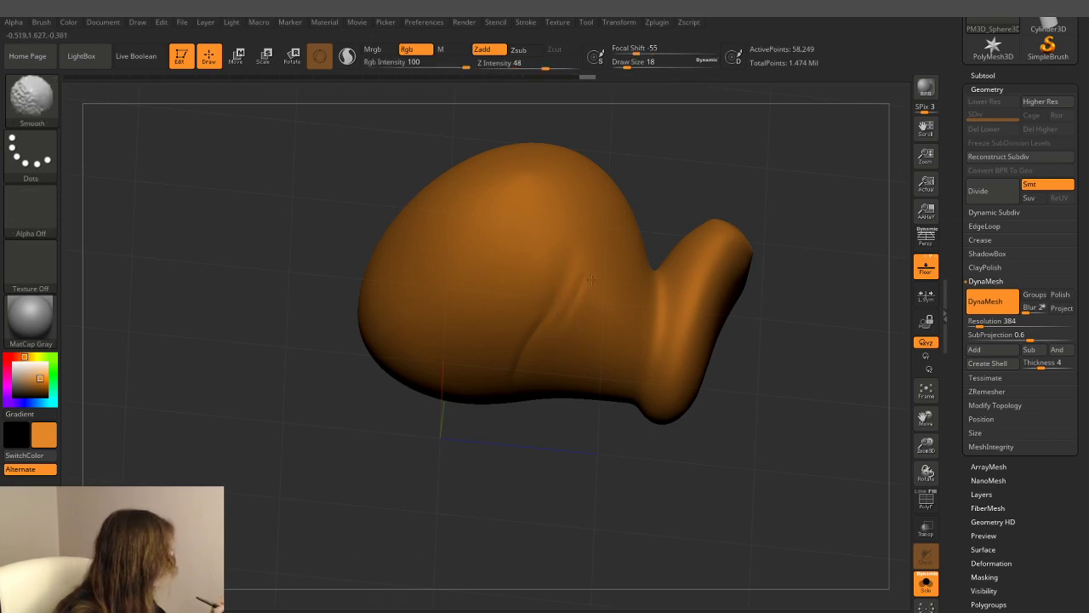
mouse_move(550, 334)
left_mouse_down()
mouse_move(785, 268)
mouse_move(791, 234)
left_mouse_up()
key("shift")
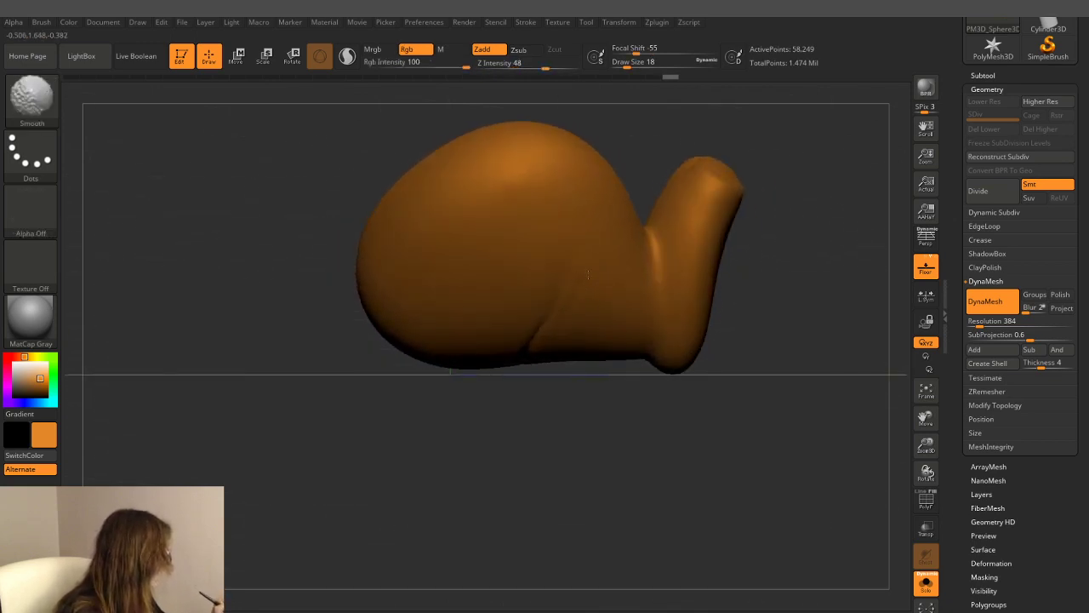
left_click_drag(776, 285, 798, 83)
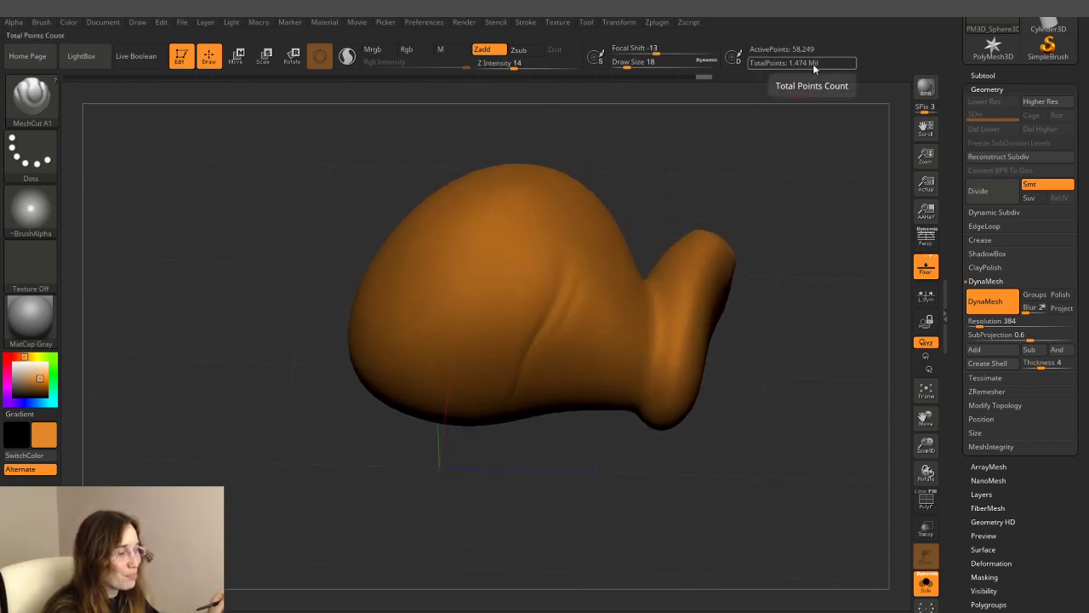
left_click_drag(767, 111, 701, 147)
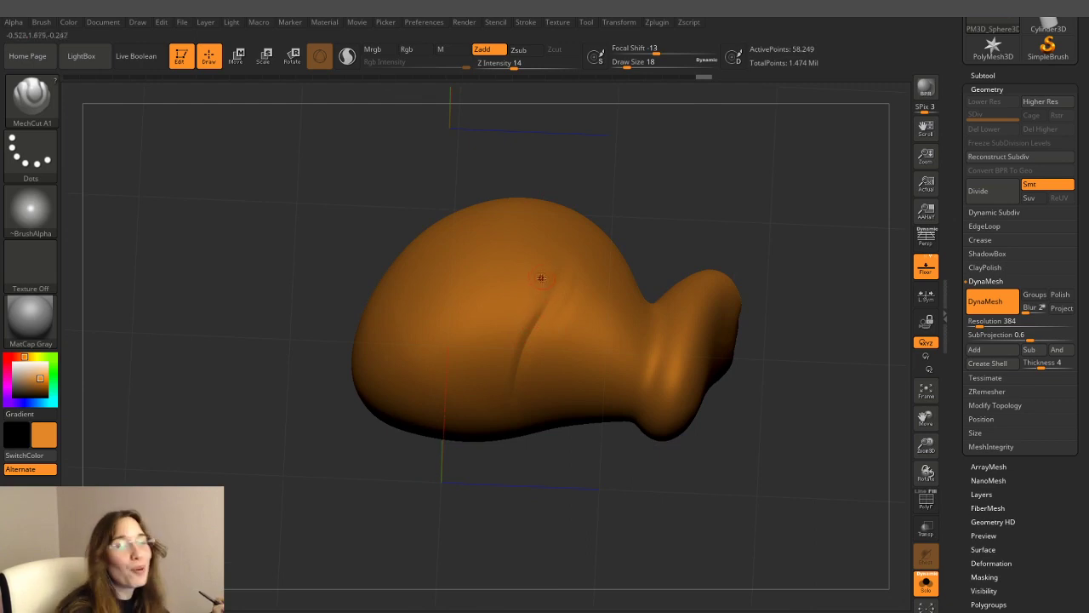
- Raise the MechCut A1 brush size to 27 and keep smoothing the leg from several angles
key("bracketright")
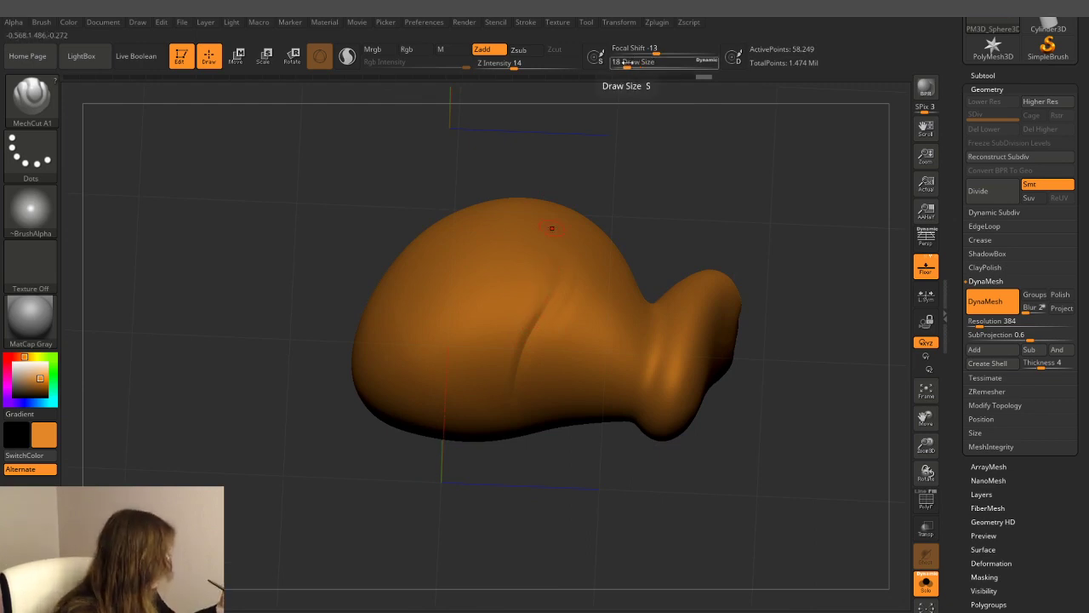
key("bracketright")
type("27")
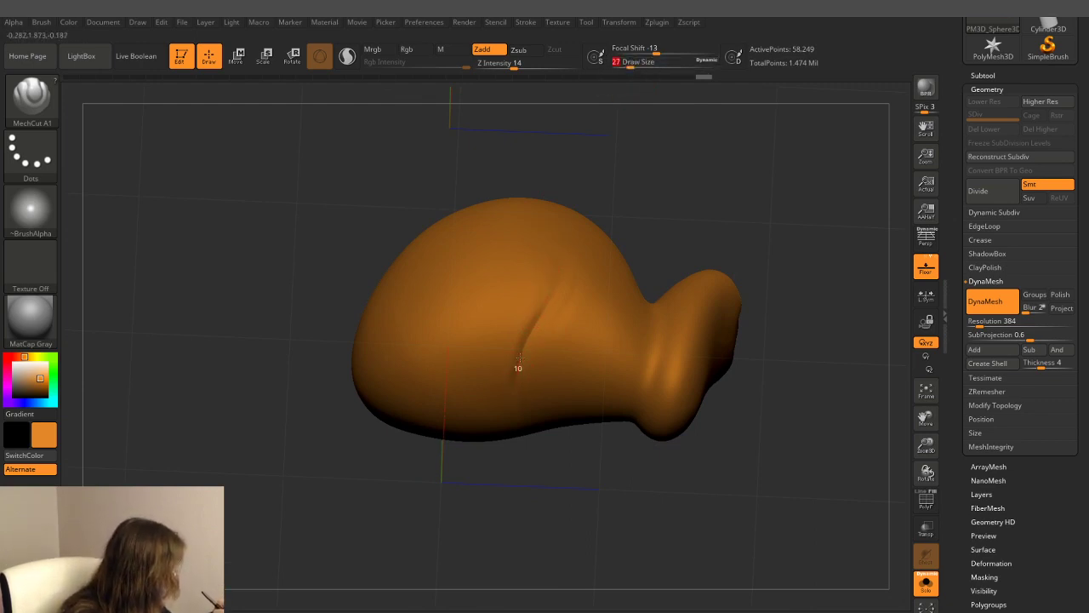
key("shift")
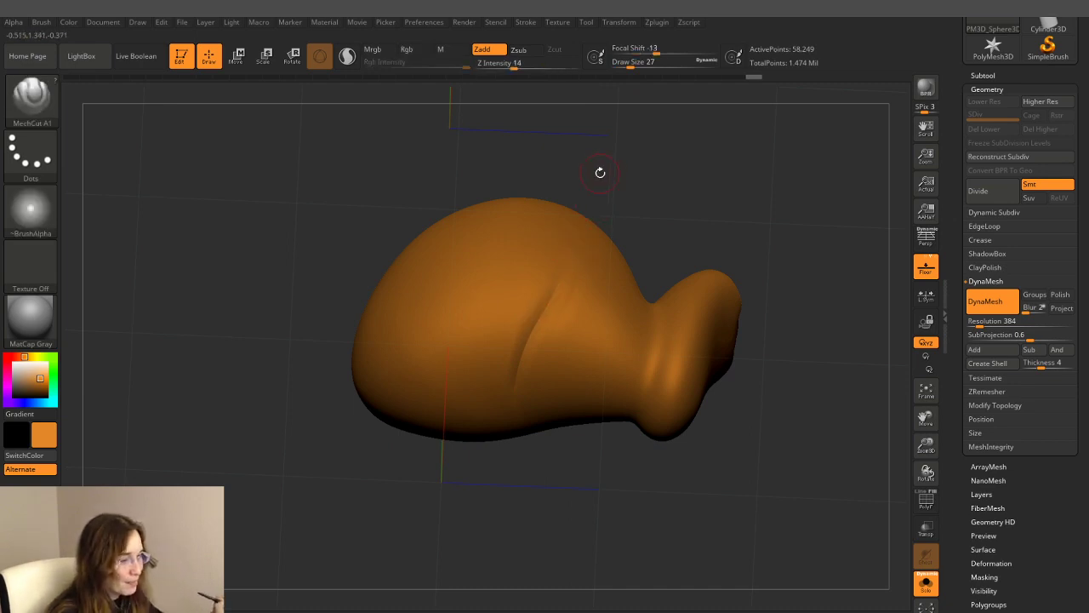
left_click_drag(623, 176, 576, 270)
key("shift")
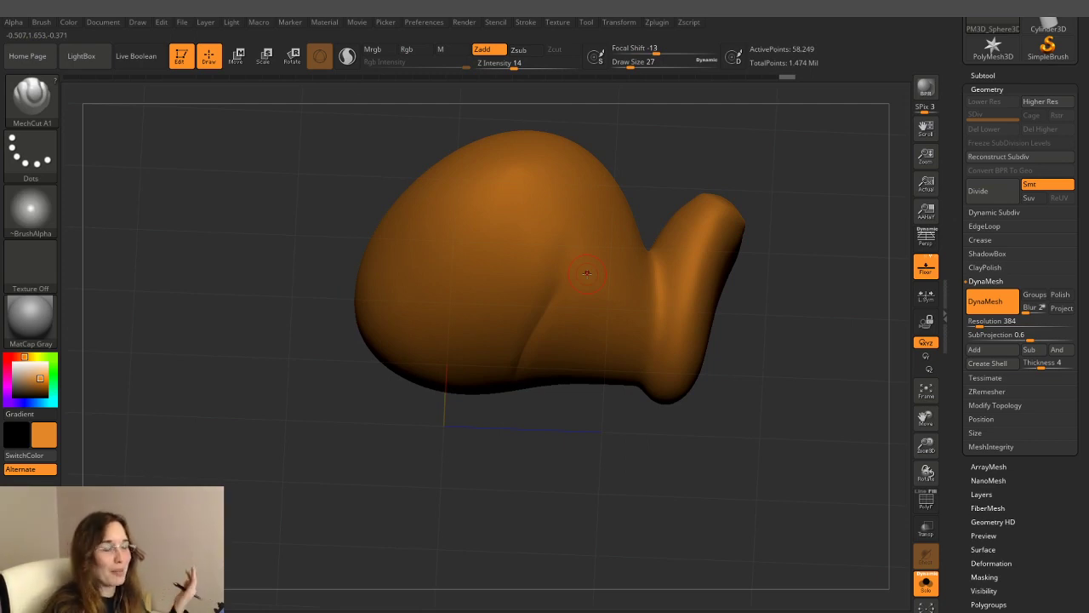
mouse_move(787, 141)
left_mouse_down()
mouse_move(773, 146)
mouse_move(768, 124)
left_mouse_up()
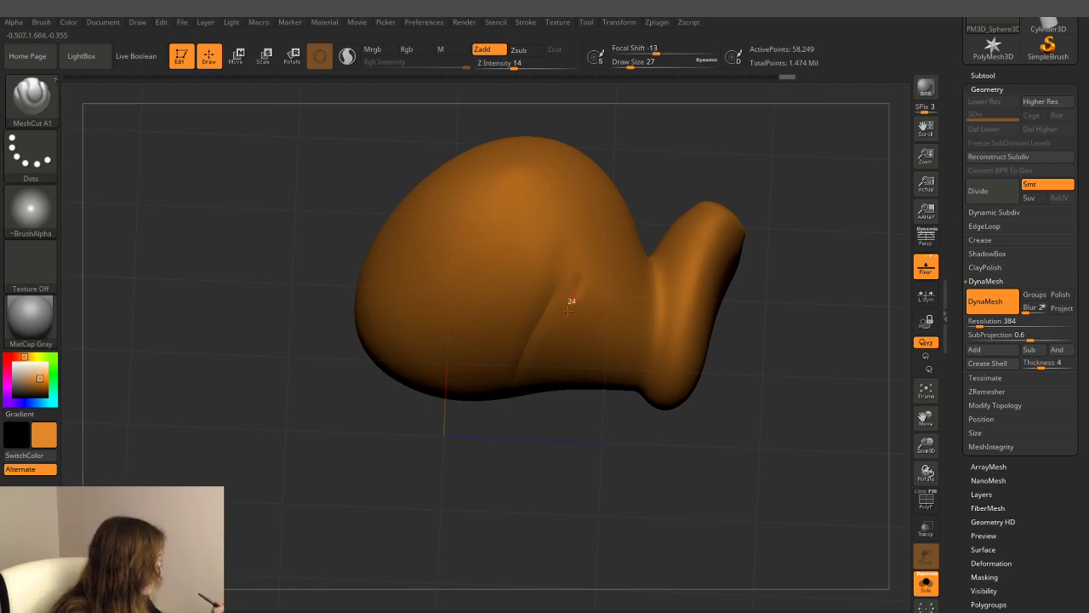
key("shift")
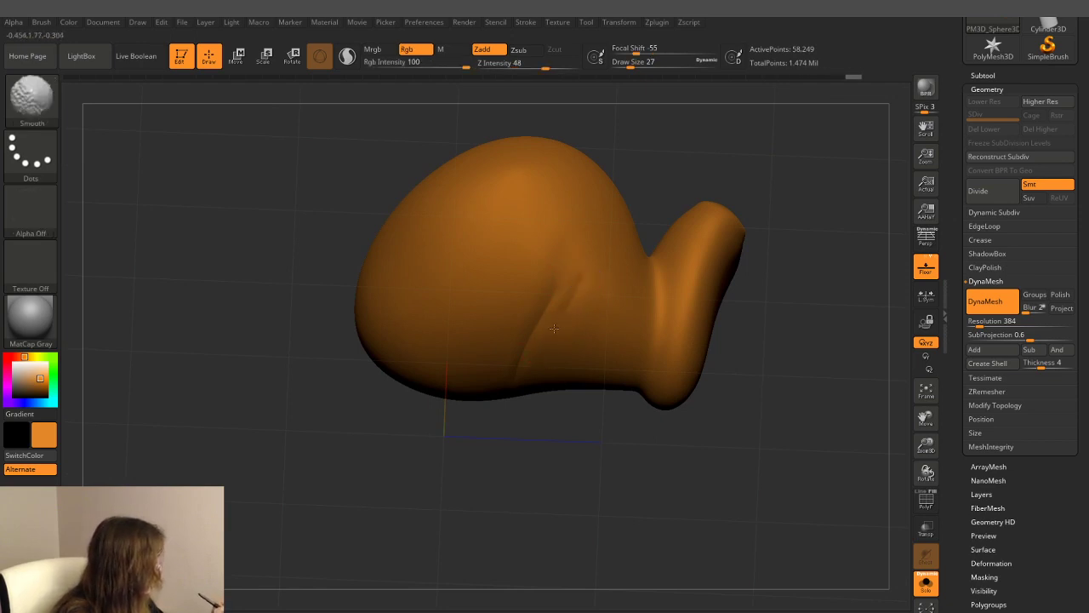
mouse_move(785, 150)
left_mouse_down()
mouse_move(705, 167)
mouse_move(720, 167)
left_mouse_up()
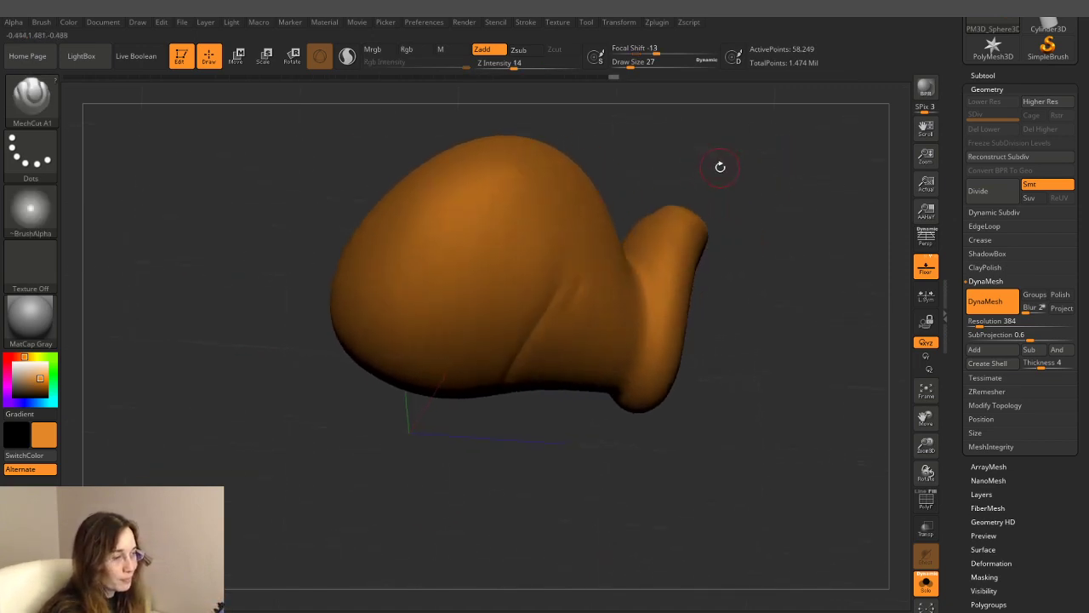
left_click_drag(683, 151, 693, 171)
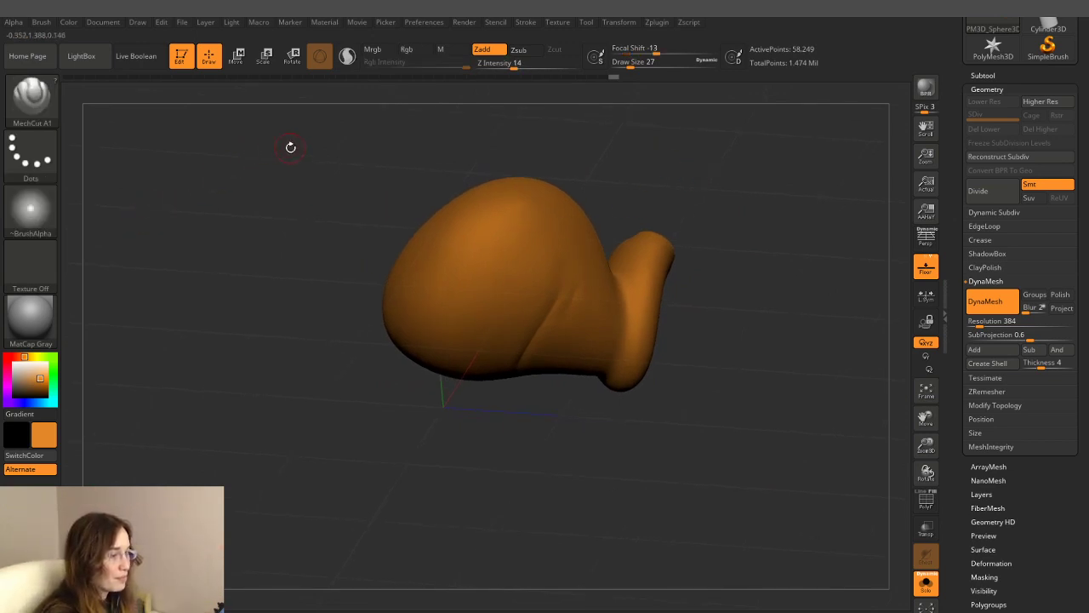
mouse_move(532, 128)
left_mouse_down()
mouse_move(632, 418)
mouse_move(593, 442)
left_mouse_up()
- Inspect the leg's crease from several angles, then divide the leg mesh to 234,200 points
scroll(677, 421, "up", 5, "ctrl")
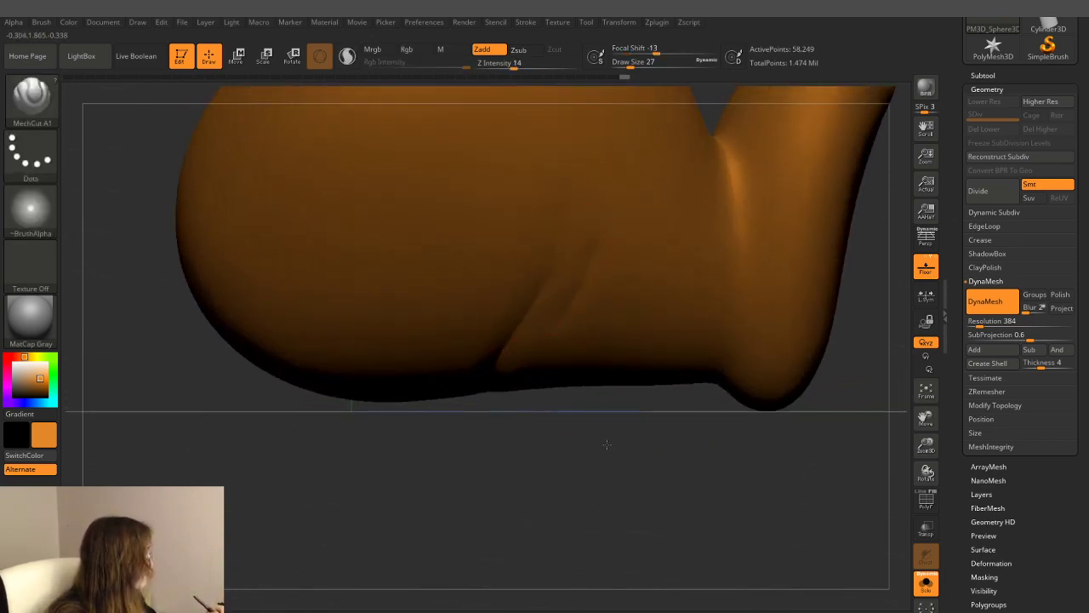
left_click_drag(607, 444, 569, 294)
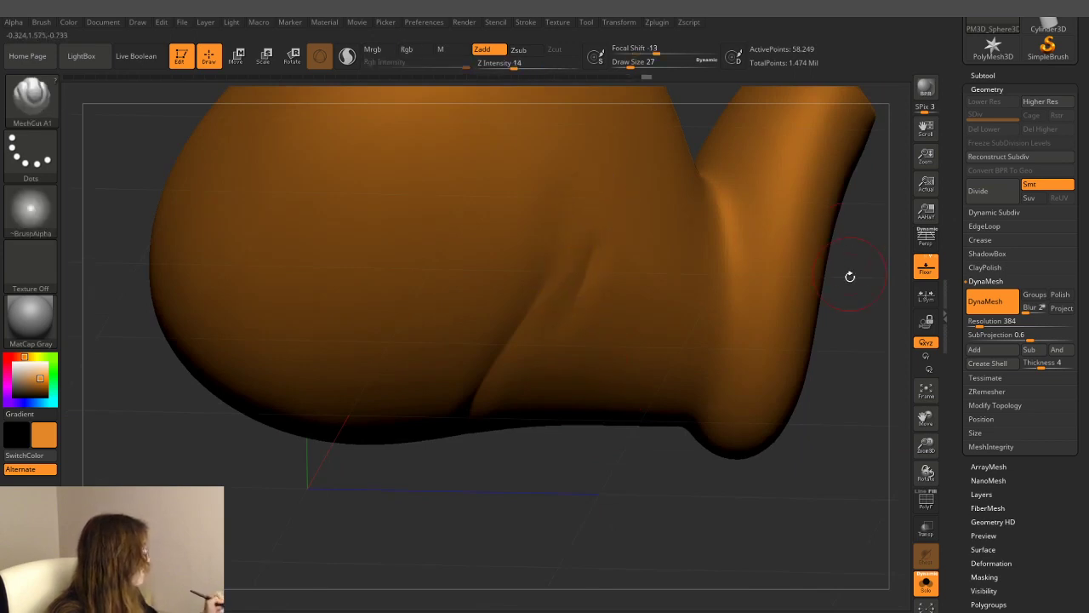
mouse_move(848, 275)
left_mouse_down()
mouse_move(842, 358)
mouse_move(806, 414)
mouse_move(499, 283)
left_mouse_up()
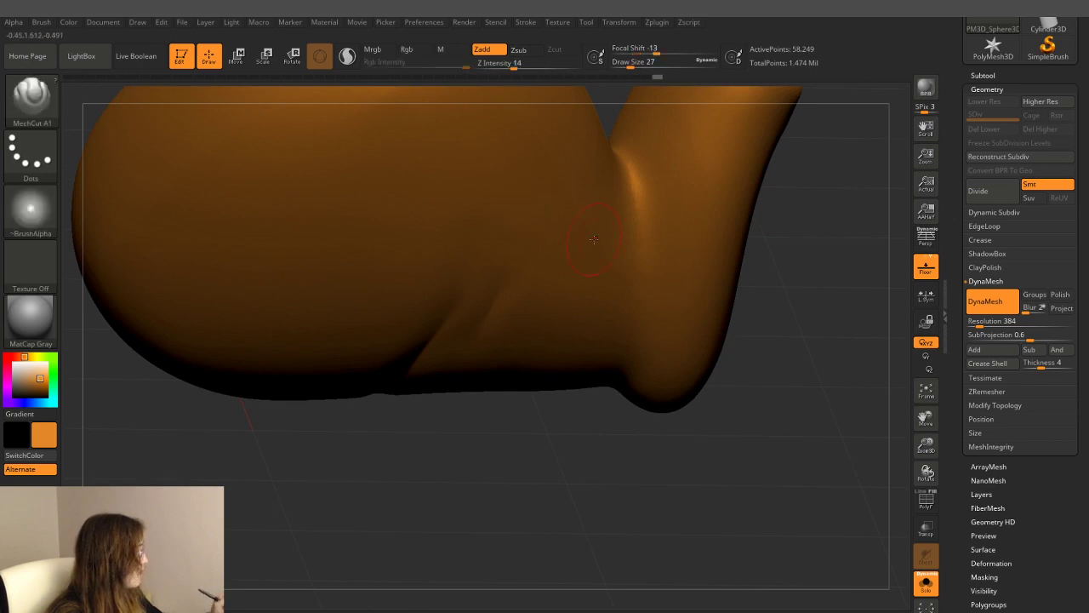
mouse_move(808, 341)
left_mouse_down()
mouse_move(790, 271)
mouse_move(804, 147)
left_mouse_up()
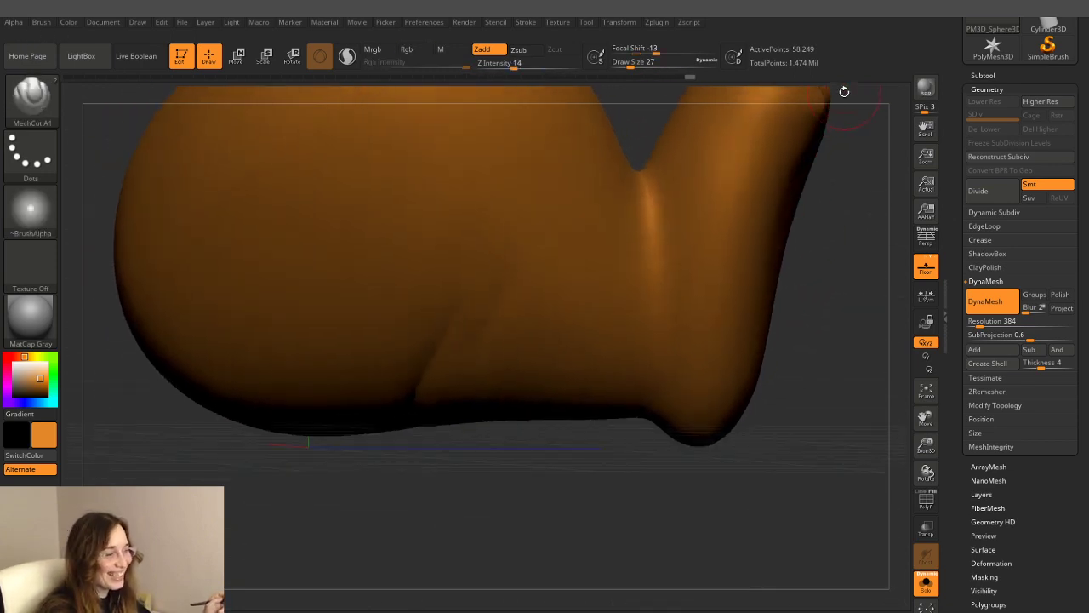
left_click_drag(816, 274, 810, 271)
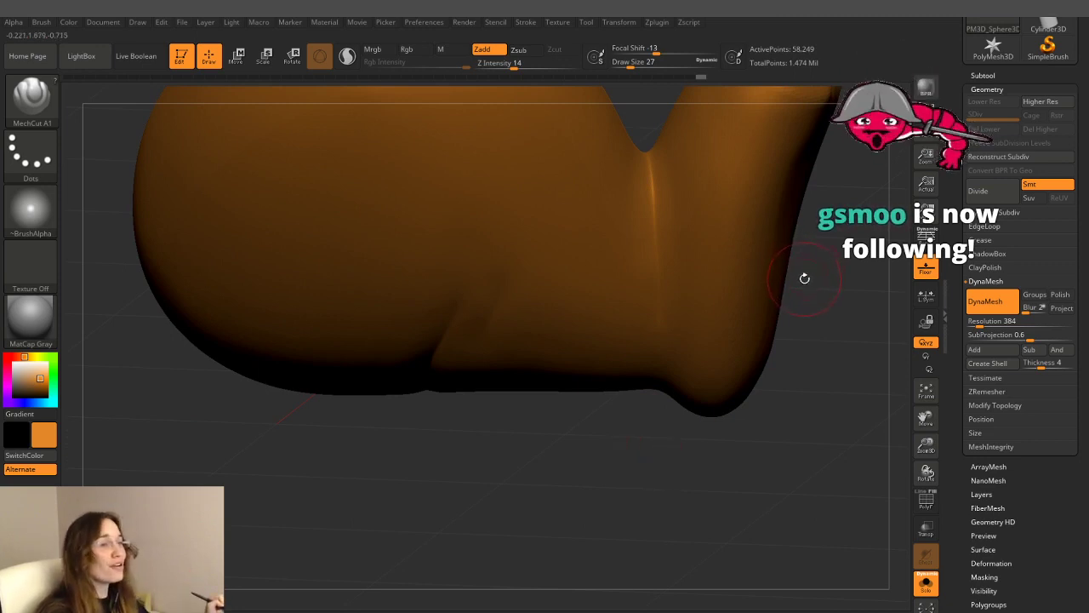
left_click_drag(806, 269, 668, 302, "shift")
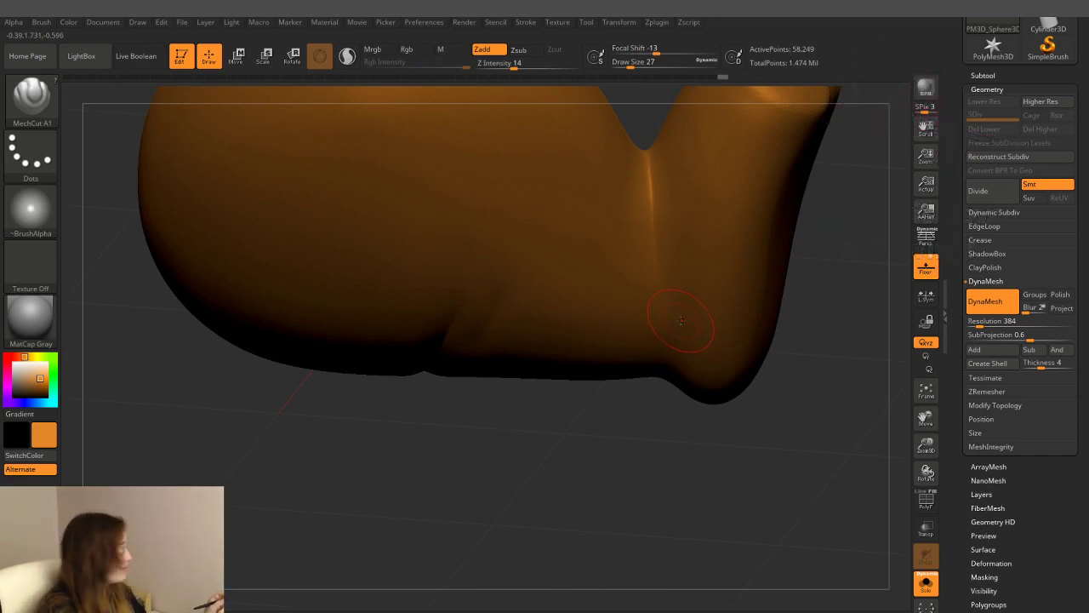
mouse_move(801, 321)
left_mouse_down()
mouse_move(819, 415)
mouse_move(795, 394)
mouse_move(785, 428)
left_mouse_up()
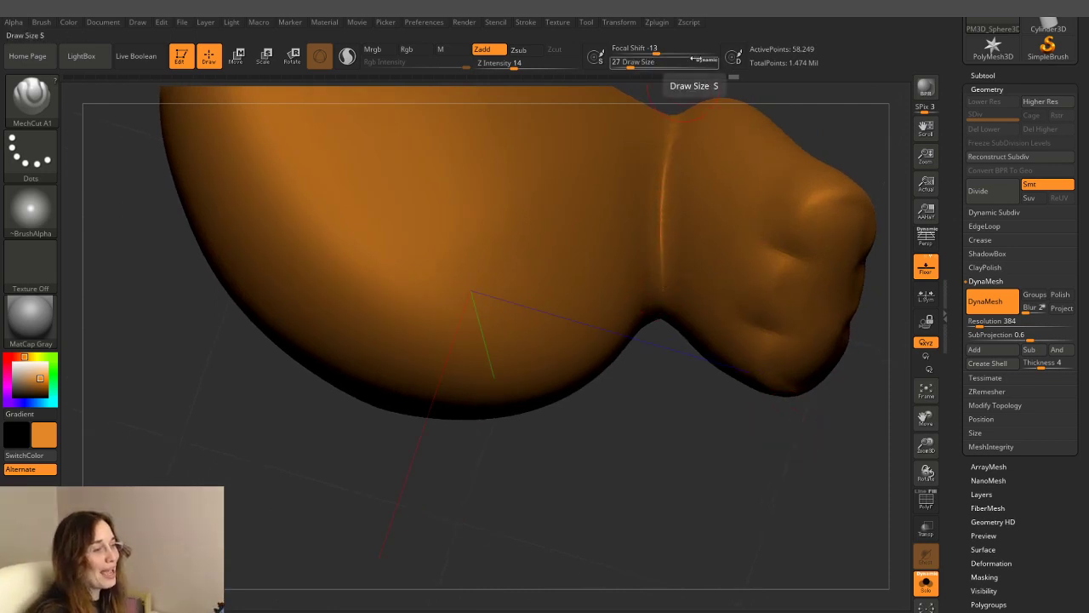
mouse_move(584, 443)
left_mouse_down()
mouse_move(670, 439)
mouse_move(672, 357)
left_mouse_up()
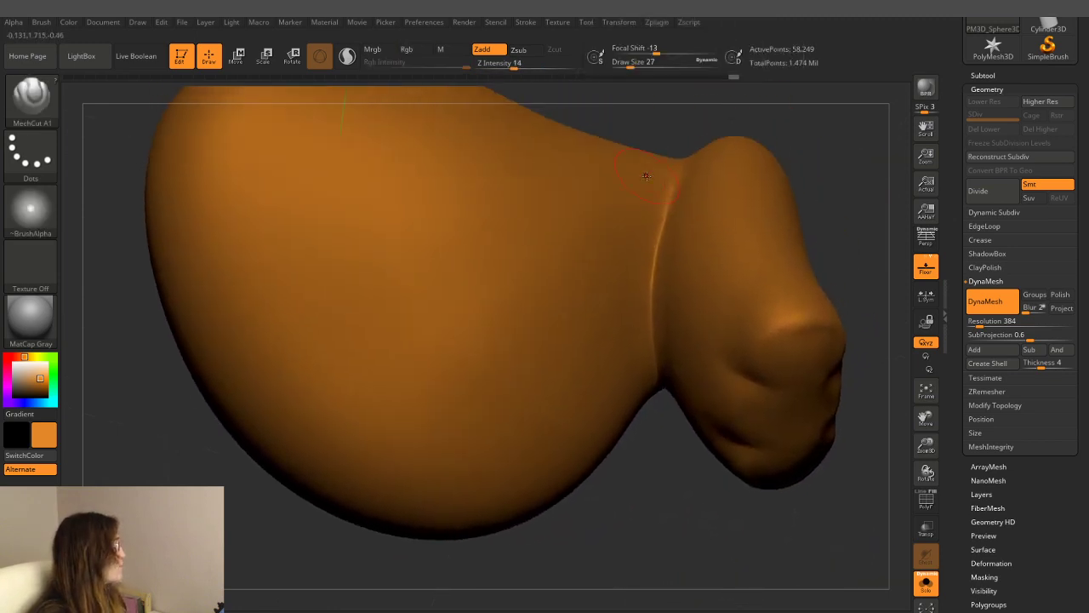
key("shift")
mouse_move(666, 501)
left_mouse_down()
mouse_move(651, 450)
mouse_move(669, 394)
mouse_move(657, 460)
mouse_move(564, 342)
mouse_move(508, 425)
mouse_move(681, 428)
left_mouse_up()
left_click(988, 194)
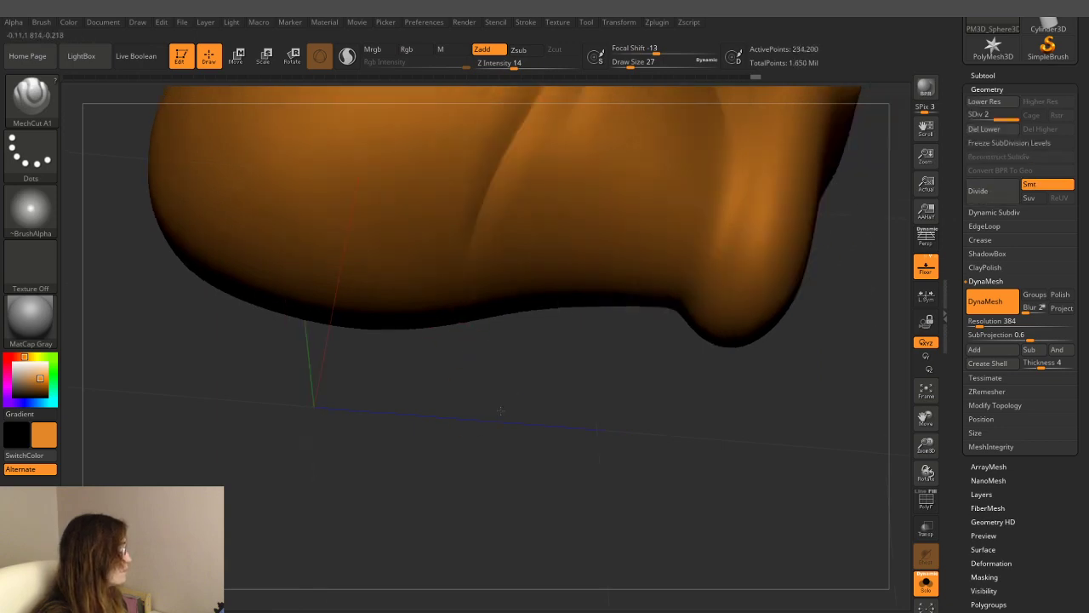
key("shift")
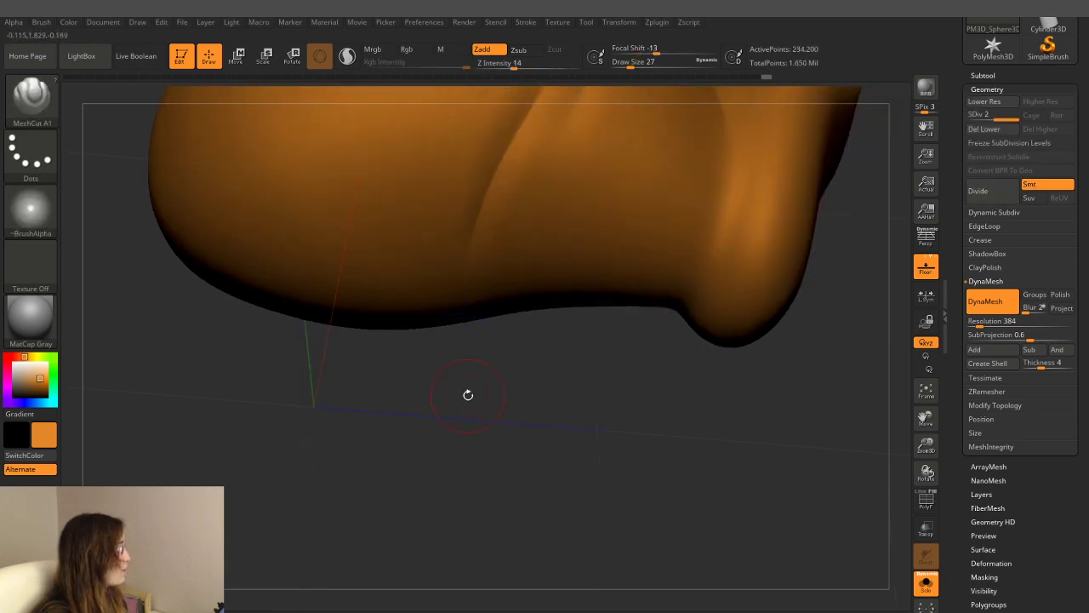
mouse_move(467, 394)
left_mouse_down()
mouse_move(530, 464)
mouse_move(583, 467)
left_mouse_up()
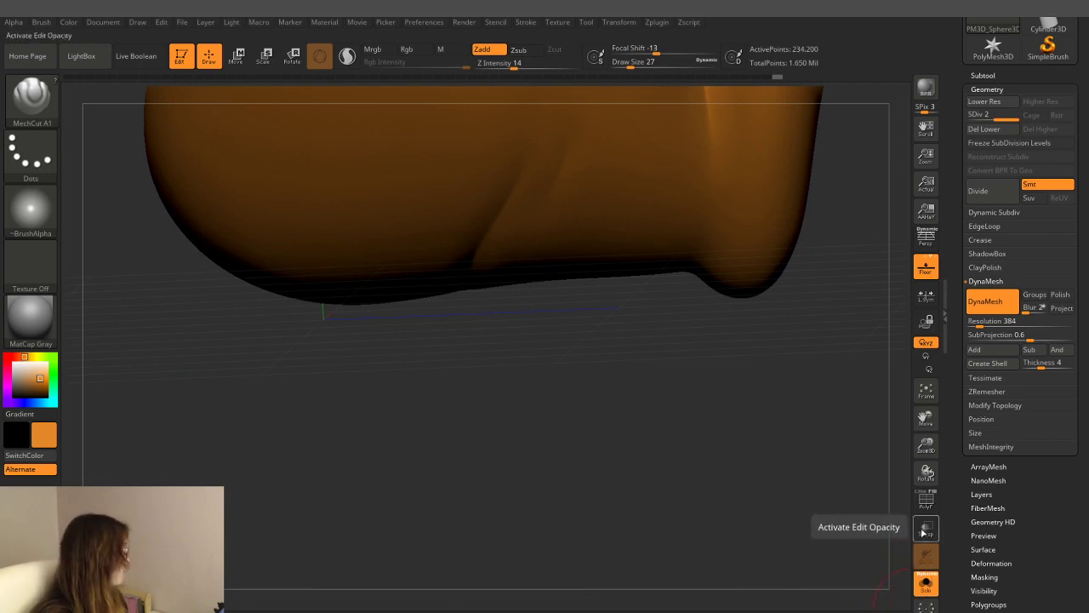
- Turn off Solo to show the whole sitting dinosaur and orbit in close on its legs
left_click(926, 582)
key("ctrl")
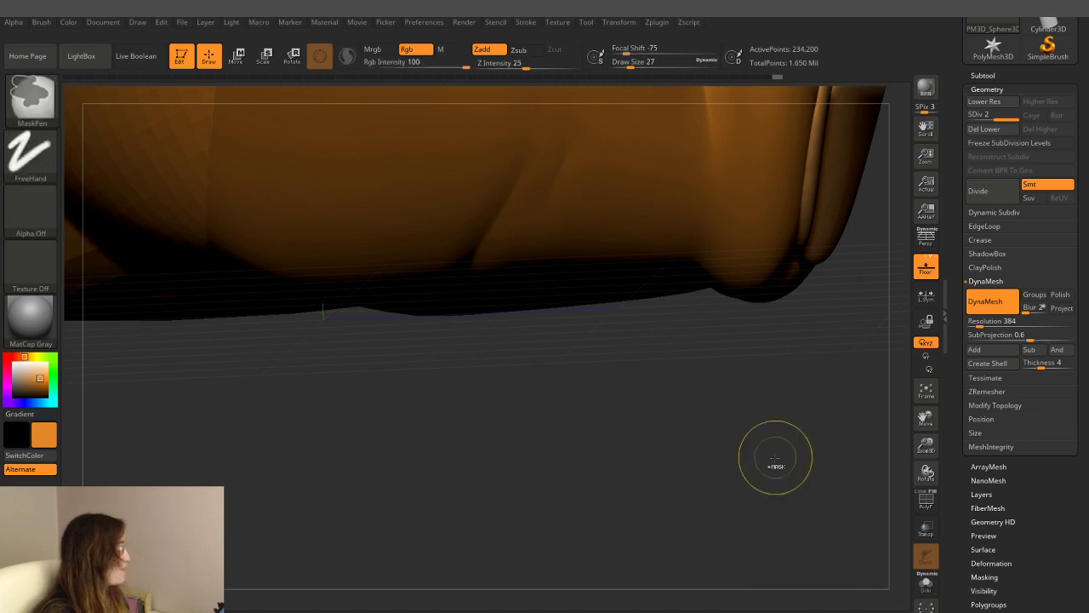
mouse_move(775, 457)
left_mouse_down()
mouse_move(649, 438)
mouse_move(690, 386)
mouse_move(668, 451)
mouse_move(653, 455)
left_mouse_up()
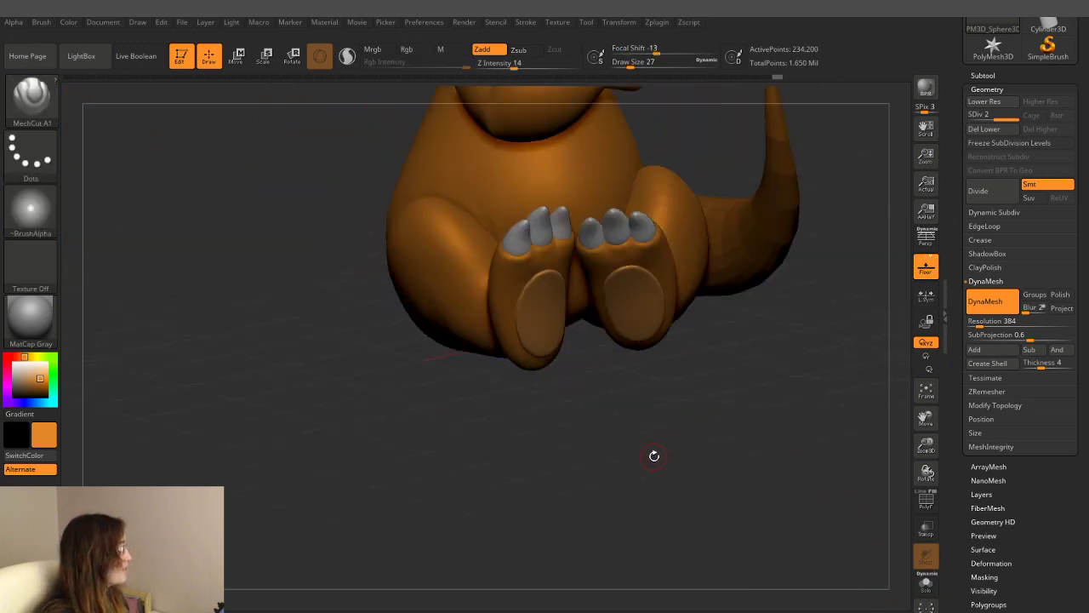
left_click_drag(732, 412, 705, 415)
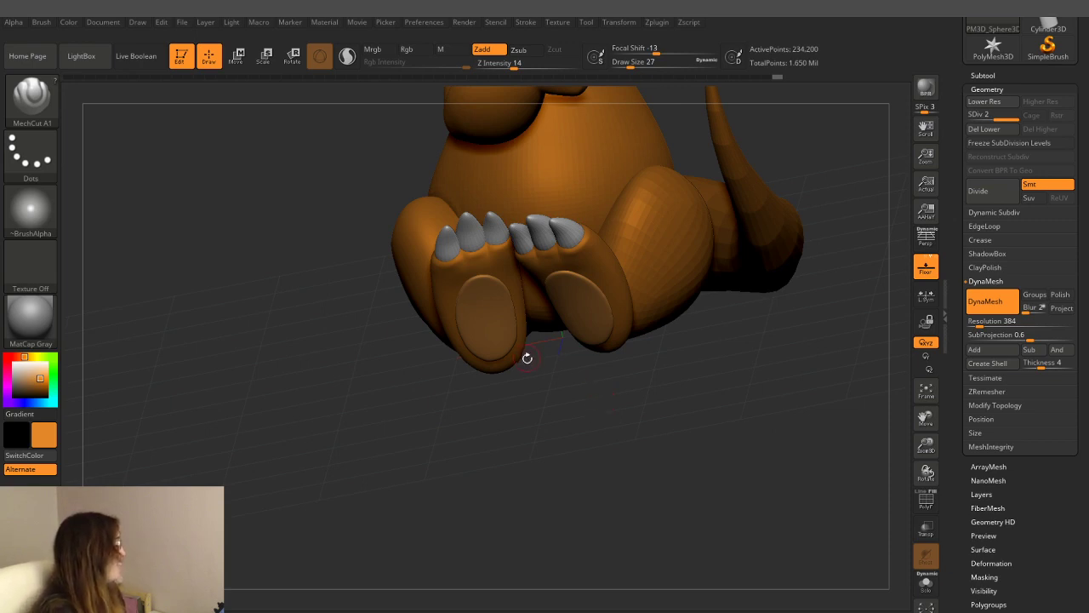
left_click_drag(572, 409, 618, 420)
mouse_move(700, 407)
left_mouse_down()
mouse_move(598, 433)
mouse_move(624, 416)
left_mouse_up()
left_click_drag(424, 416, 516, 431)
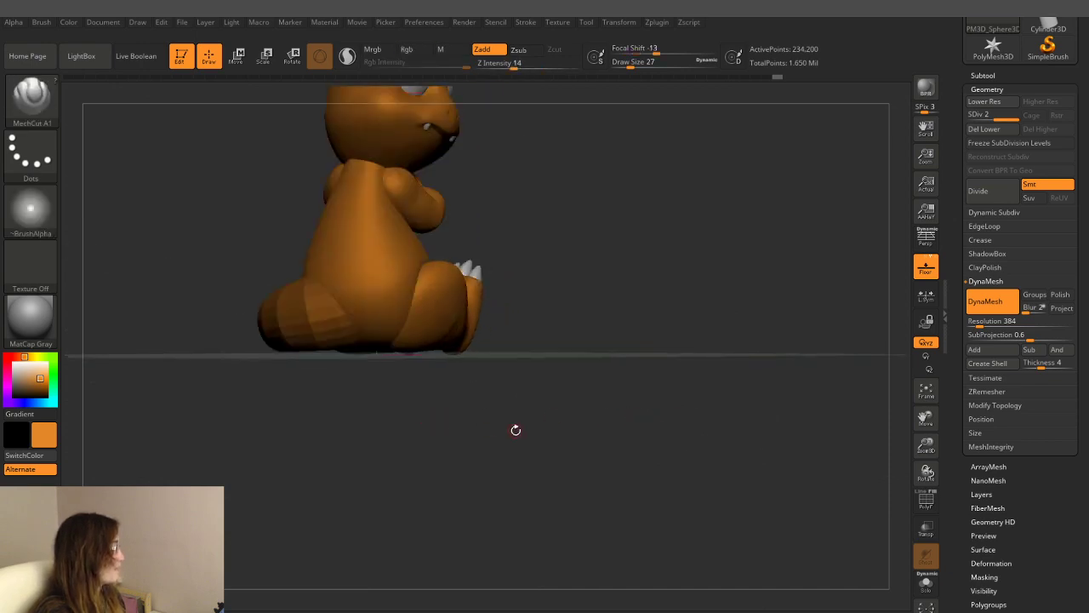
mouse_move(684, 423)
left_mouse_down()
mouse_move(647, 437)
mouse_move(697, 431)
mouse_move(627, 404)
mouse_move(740, 387)
left_mouse_up()
mouse_move(762, 352)
left_mouse_down()
mouse_move(703, 417)
mouse_move(392, 235)
mouse_move(482, 457)
left_mouse_up()
right_click_drag(481, 457, 660, 444, "ctrl")
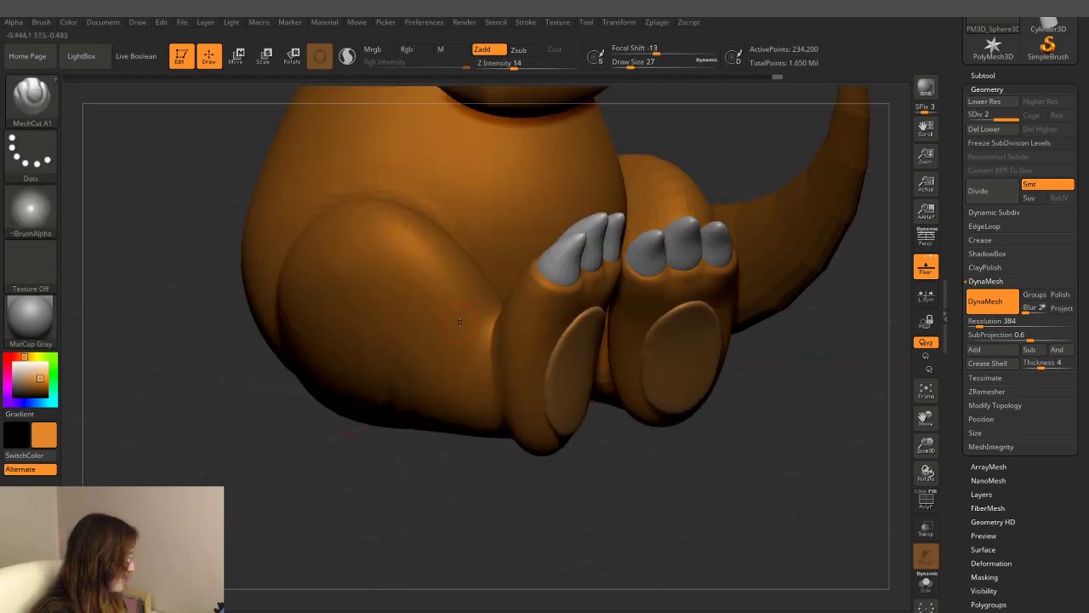
- Select the tail subtool and divide it up to SDiv level 4, giving 24,962 points
left_click(668, 468, "ctrl+shift")
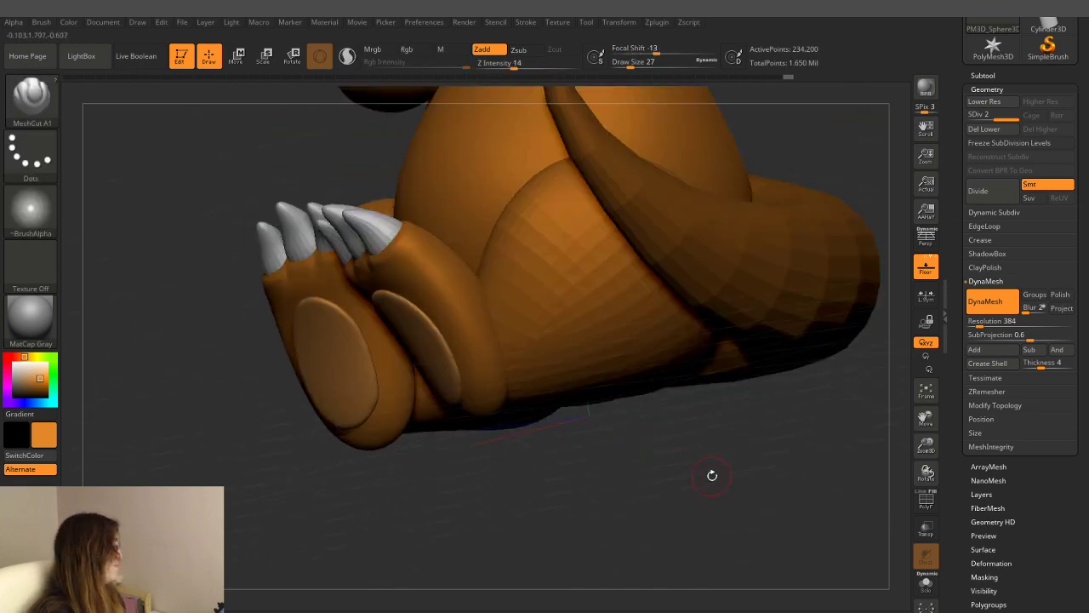
left_click(711, 475, "alt")
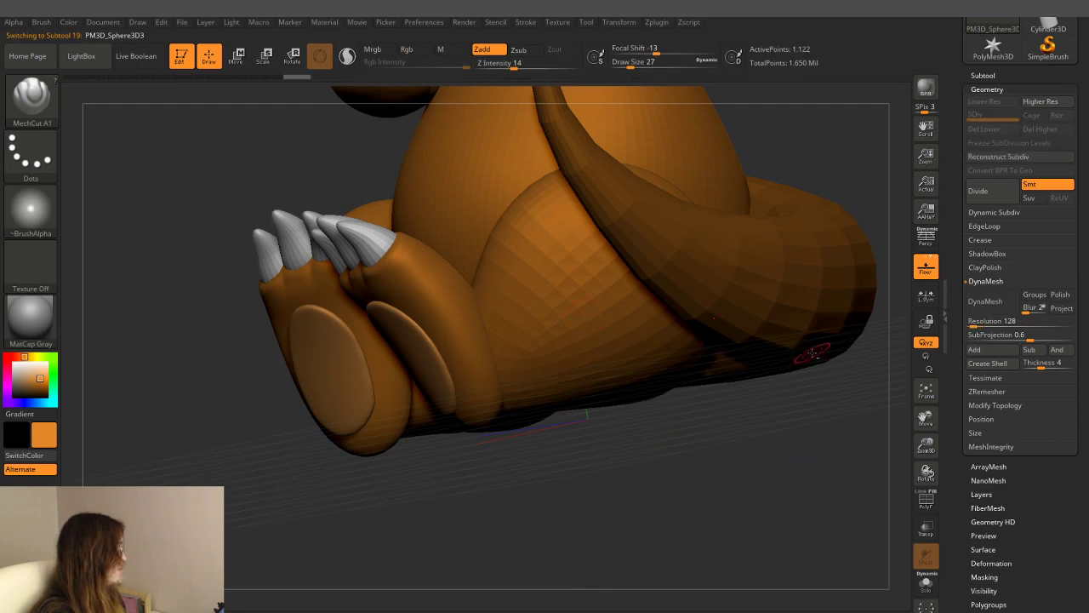
left_click(993, 191)
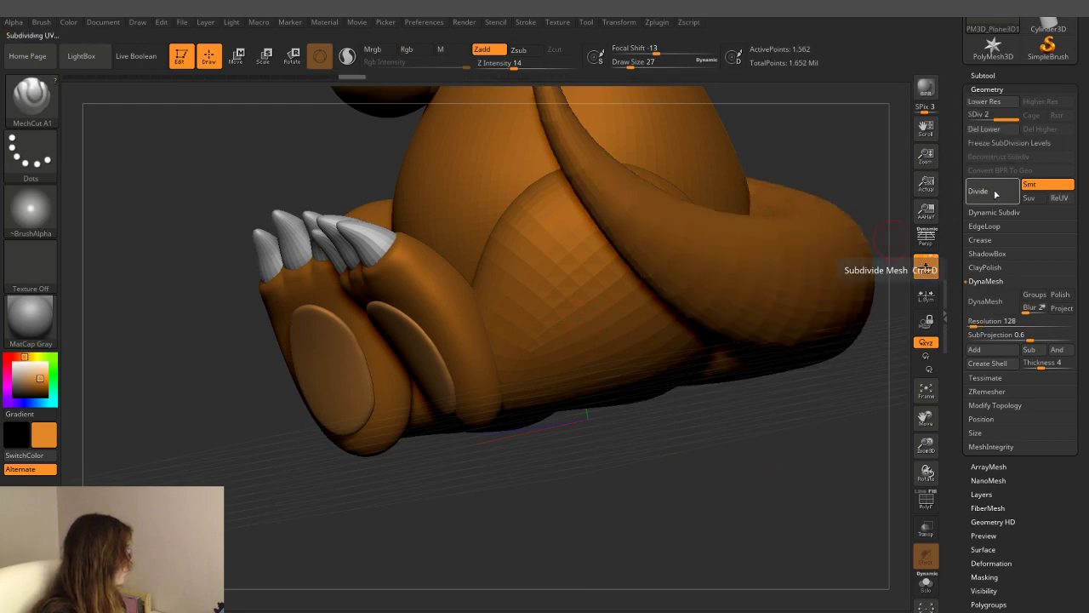
left_click(994, 191)
left_click(993, 191)
mouse_move(717, 445)
left_mouse_down()
mouse_move(672, 447)
mouse_move(802, 440)
left_mouse_up()
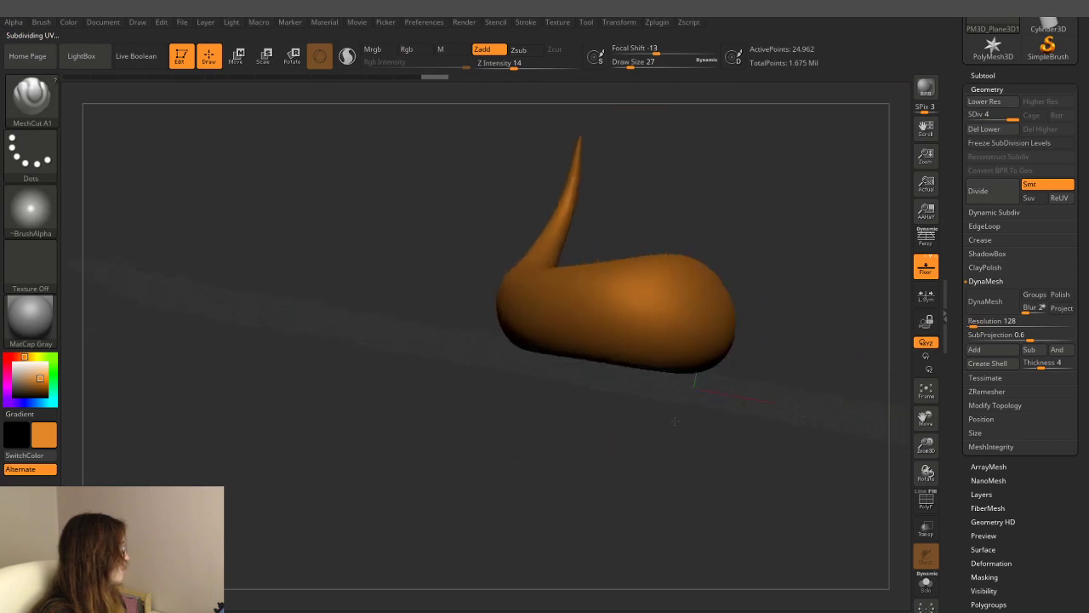
mouse_move(683, 453)
left_mouse_down()
mouse_move(682, 420)
mouse_move(602, 293)
left_mouse_up()
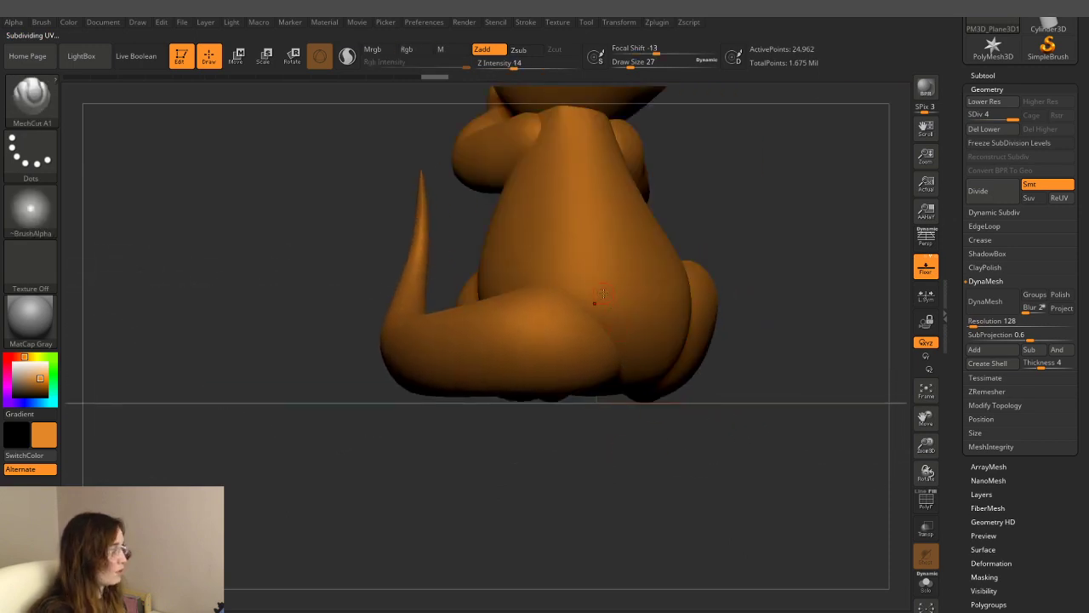
- Switch to the Move Topological brush with the B, M, T shortcut
key("b")
key("m")
key("t")
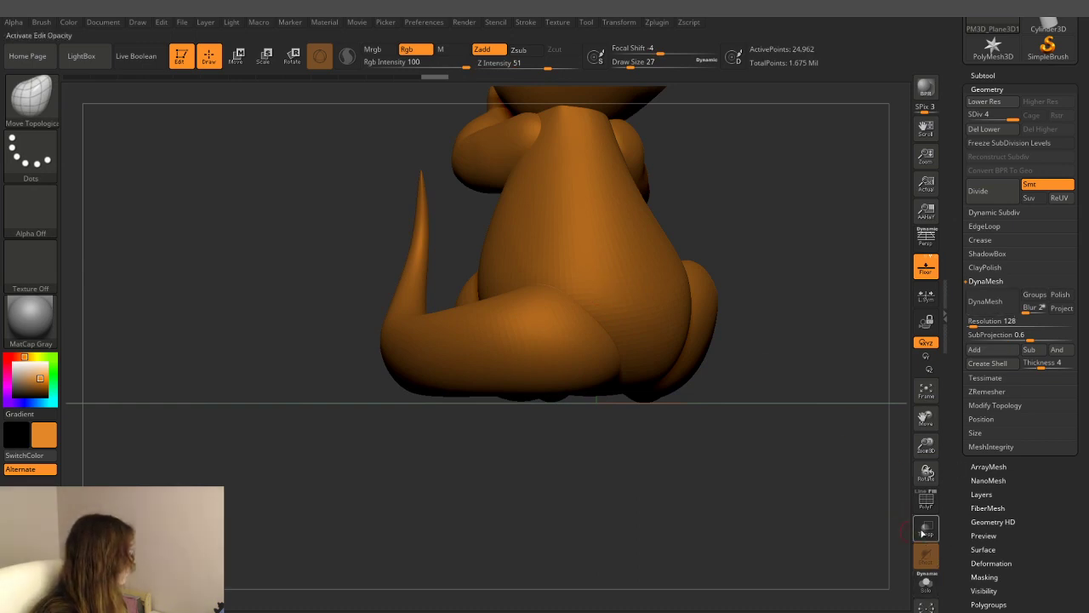
- Make the other body parts see-through and enlarge Move Topological's draw size to 245
left_click(926, 528)
left_click_drag(639, 63, 643, 63)
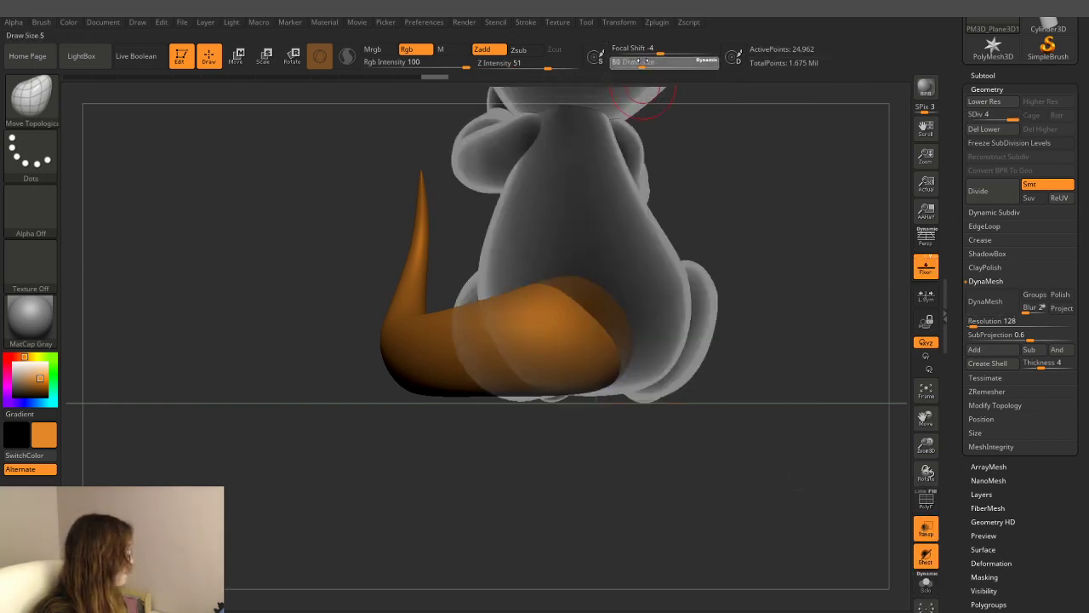
left_click_drag(773, 213, 659, 278, "alt")
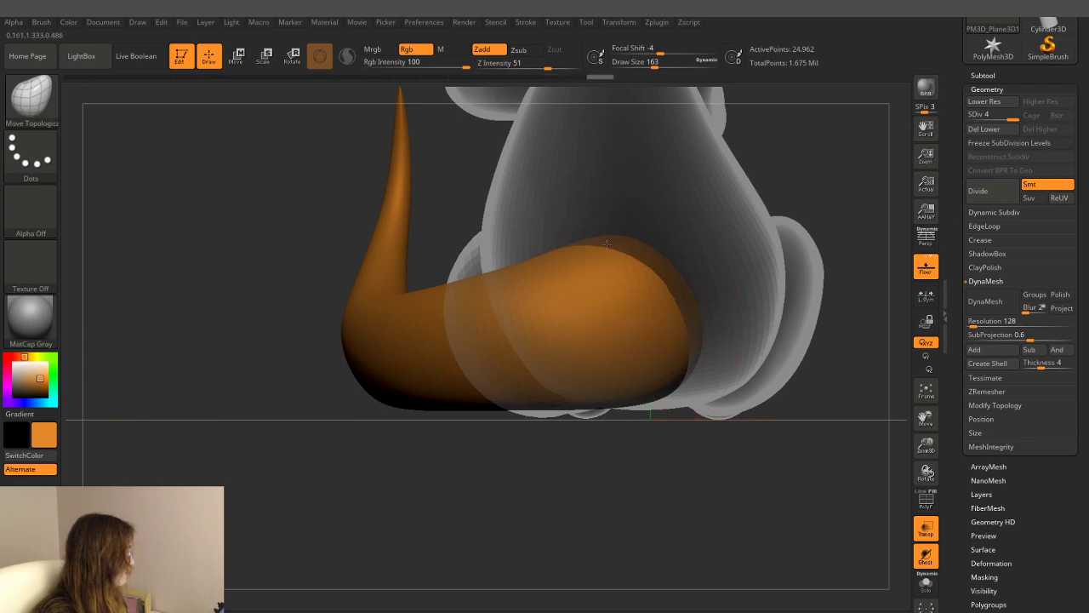
left_click_drag(816, 155, 589, 306)
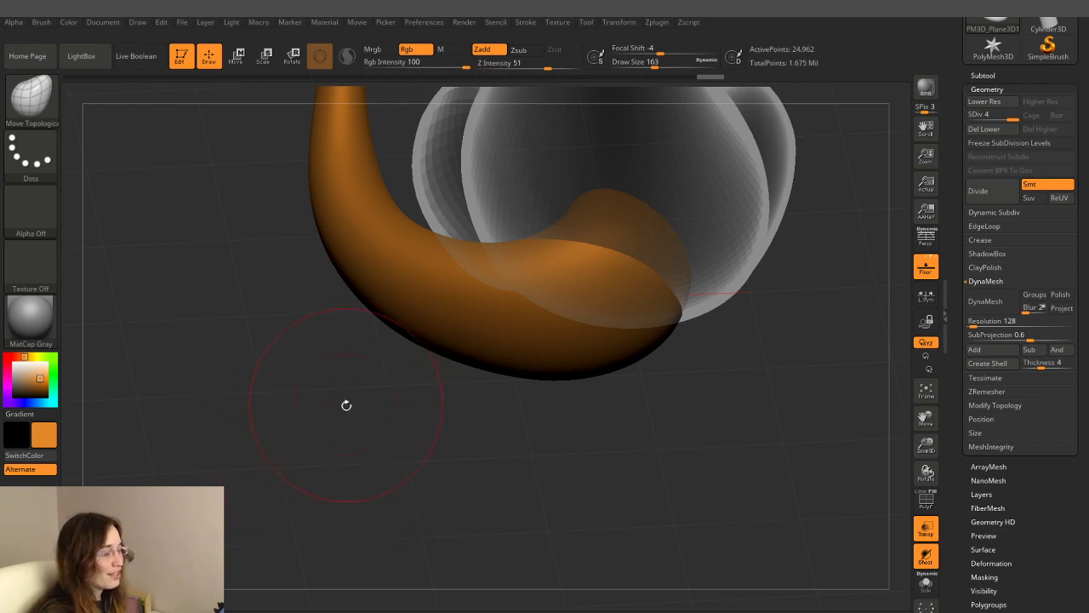
- Orbit around the curled tail to check how it wraps beneath the translucent body
mouse_move(345, 403)
left_mouse_down()
mouse_move(523, 414)
mouse_move(529, 389)
left_mouse_up()
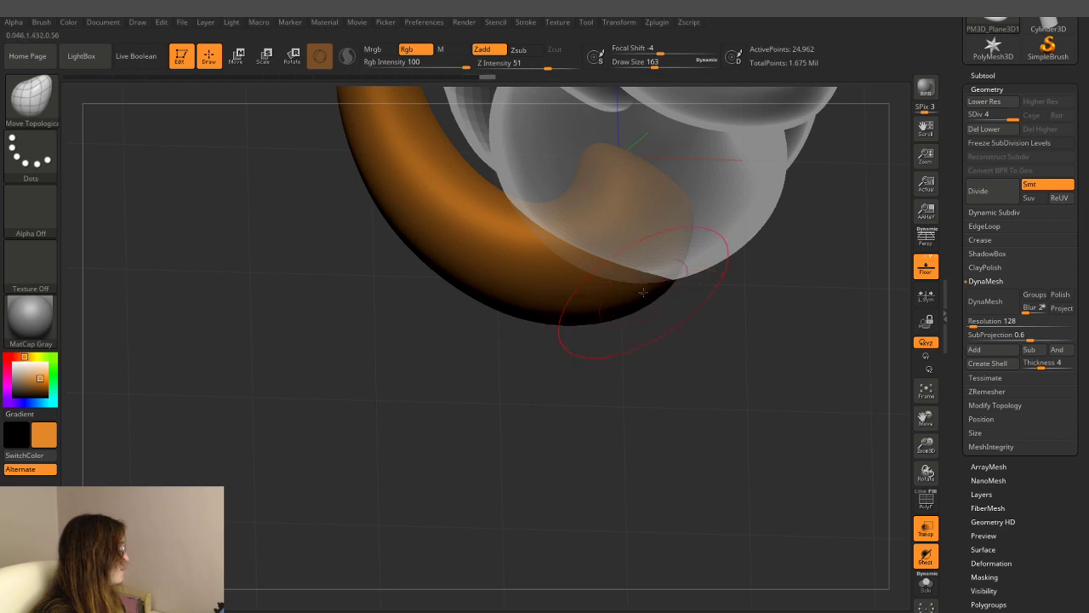
left_click_drag(643, 292, 596, 229)
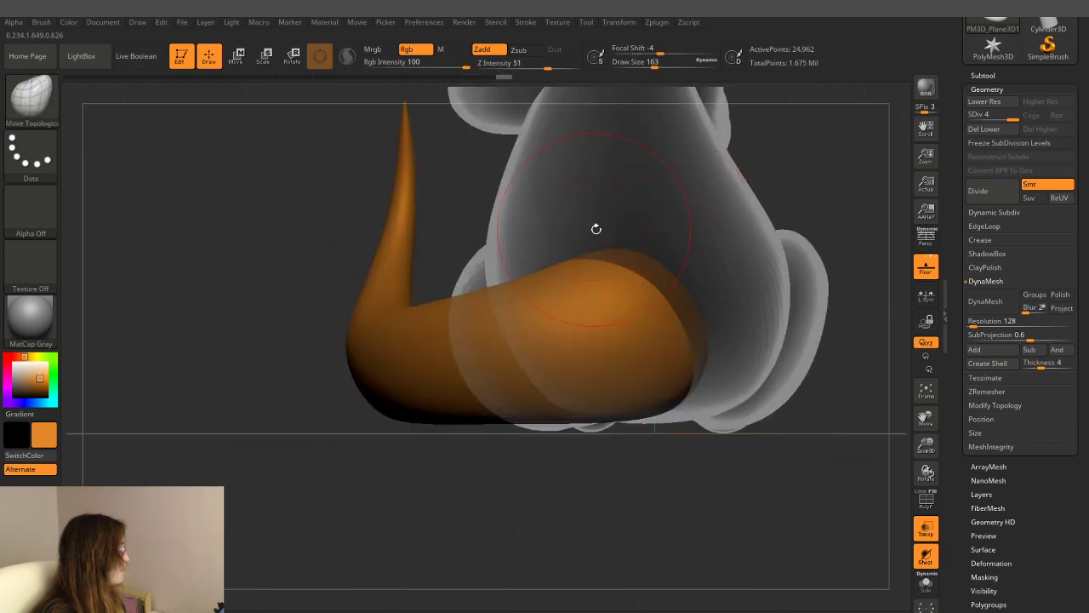
left_click(812, 172)
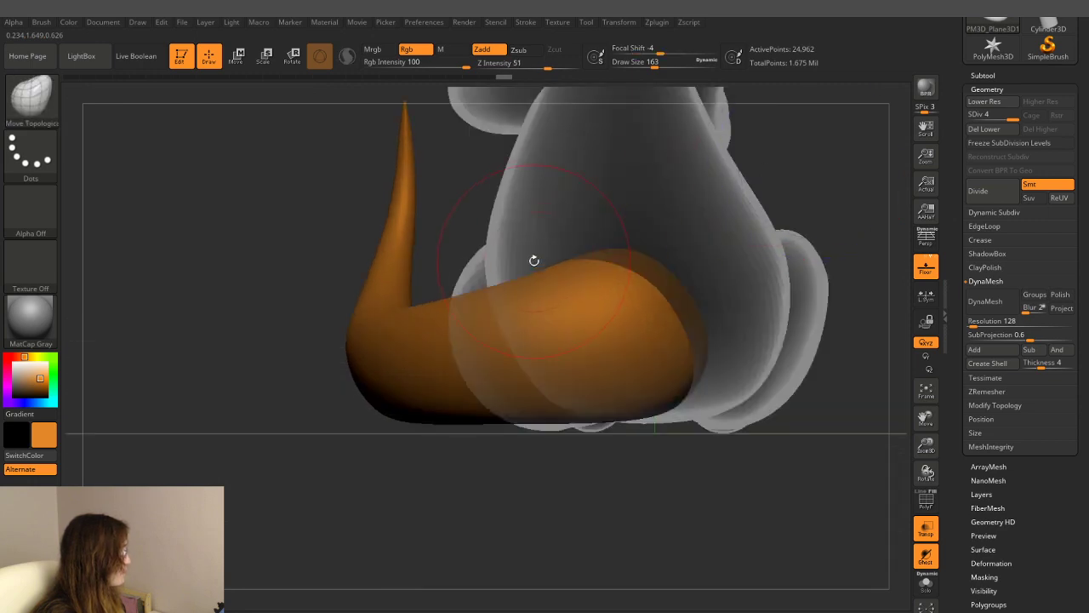
left_click_drag(781, 168, 789, 204)
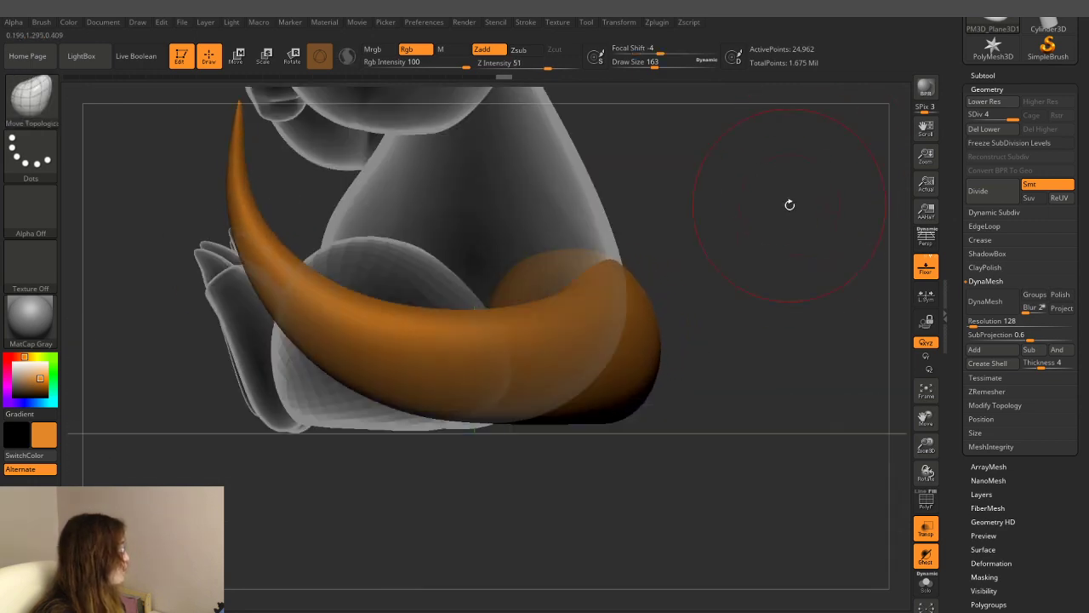
mouse_move(758, 343)
left_mouse_down()
mouse_move(733, 426)
mouse_move(734, 403)
left_mouse_up()
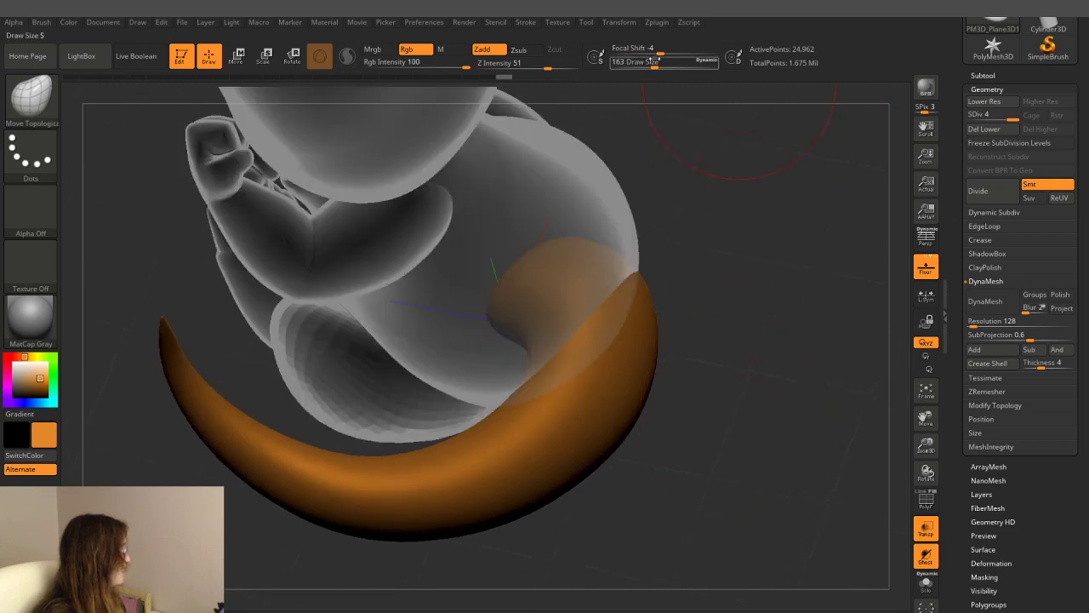
left_click_drag(681, 119, 720, 238)
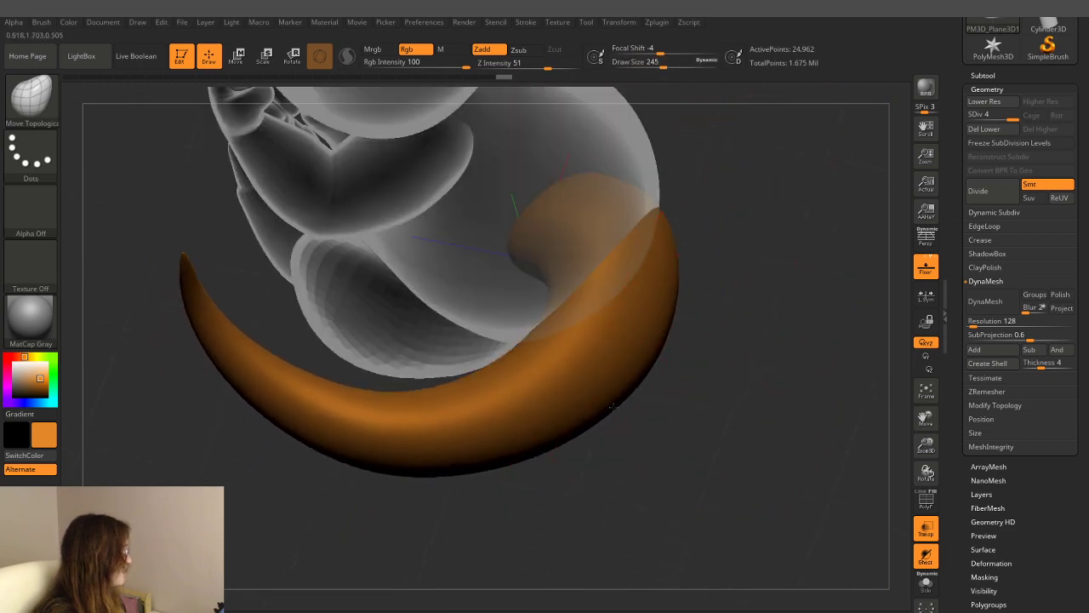
left_click_drag(633, 382, 657, 366)
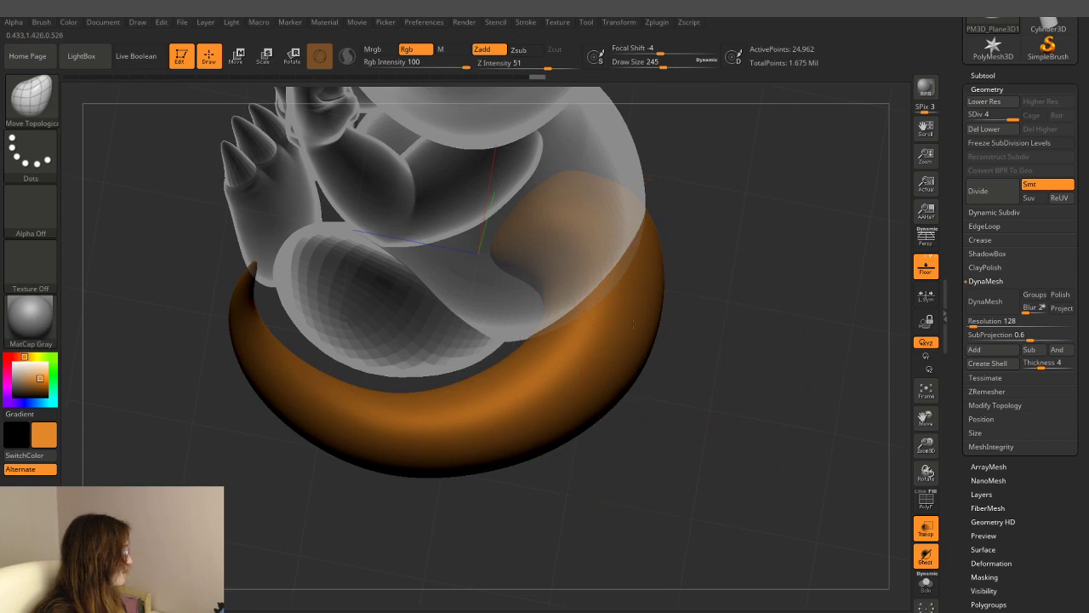
mouse_move(675, 287)
left_mouse_down()
mouse_move(729, 282)
mouse_move(661, 257)
left_mouse_up()
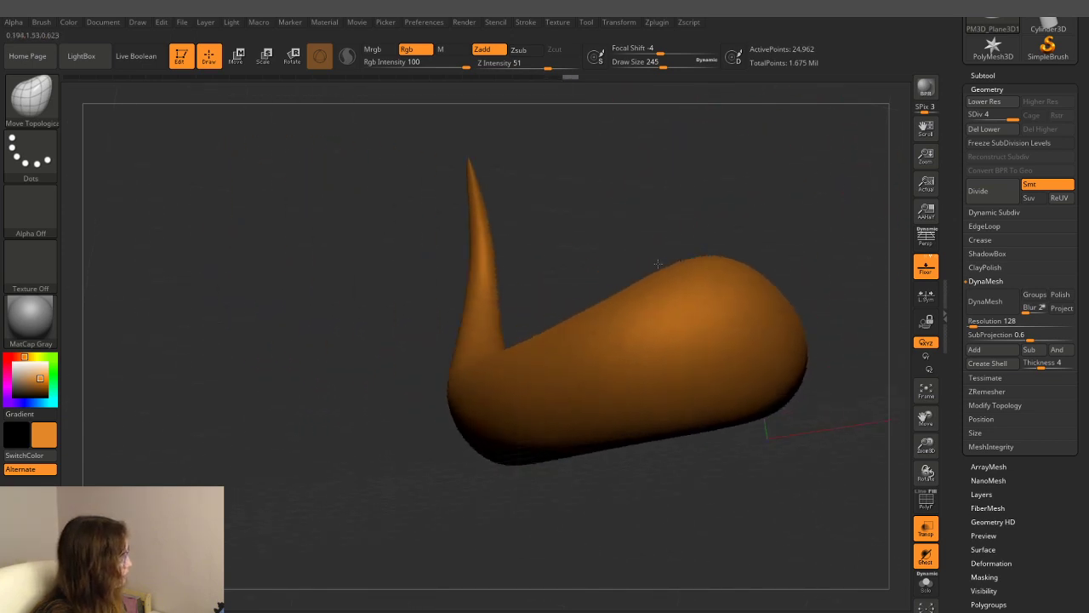
- Pan and orbit around the tail's curl under the see-through body, ending on a front view
left_click_drag(320, 235, 235, 274, "alt")
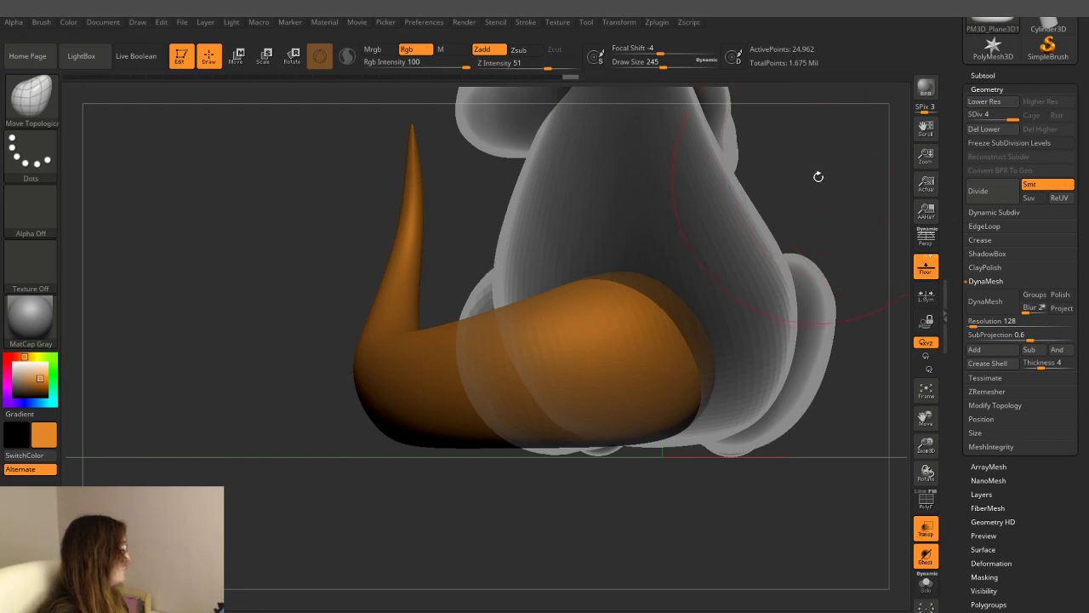
left_click_drag(817, 175, 729, 242)
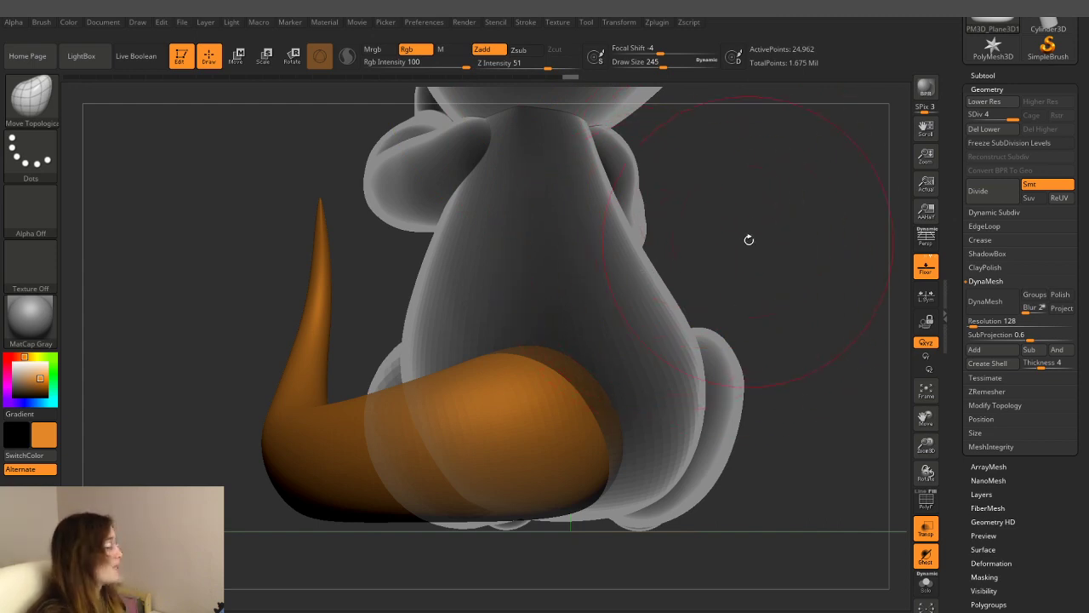
mouse_move(763, 182)
left_mouse_down()
mouse_move(722, 236)
mouse_move(726, 329)
mouse_move(652, 389)
left_mouse_up()
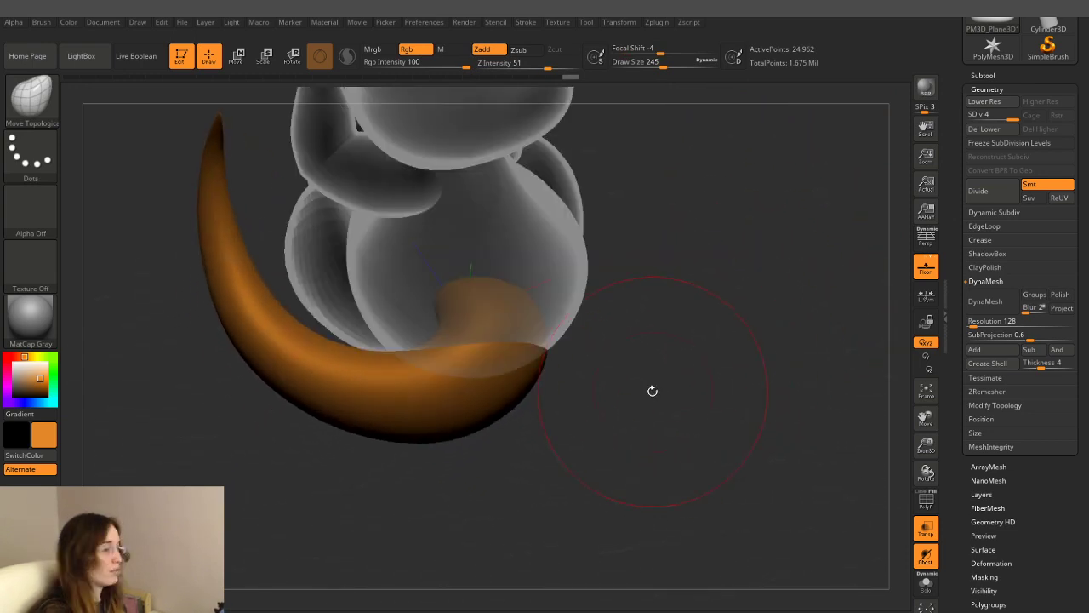
left_click_drag(557, 377, 508, 375)
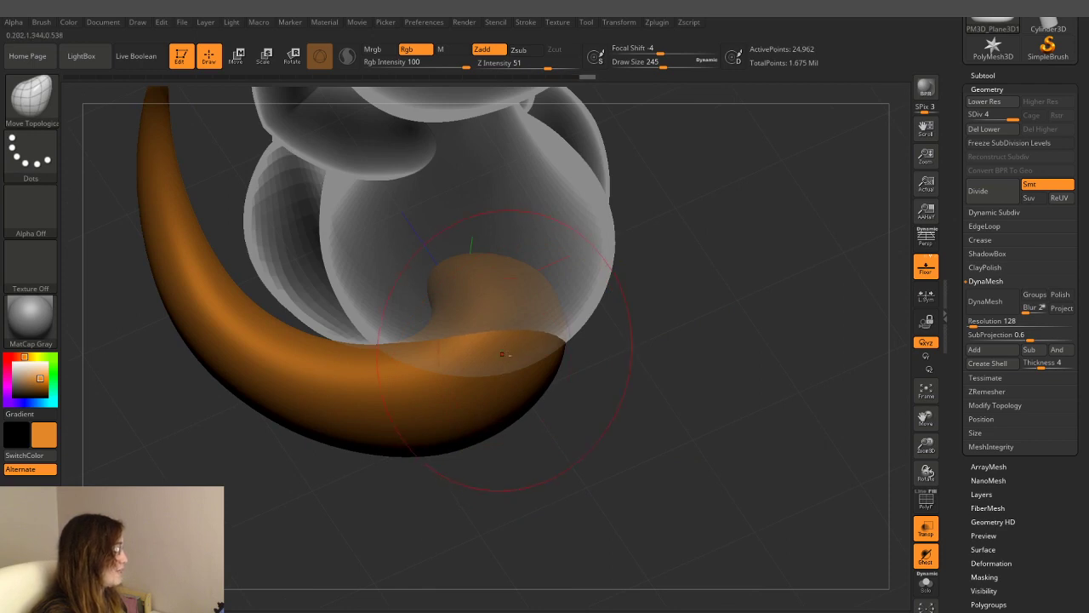
mouse_move(504, 354)
left_mouse_down()
mouse_move(624, 375)
mouse_move(618, 419)
mouse_move(532, 453)
left_mouse_up()
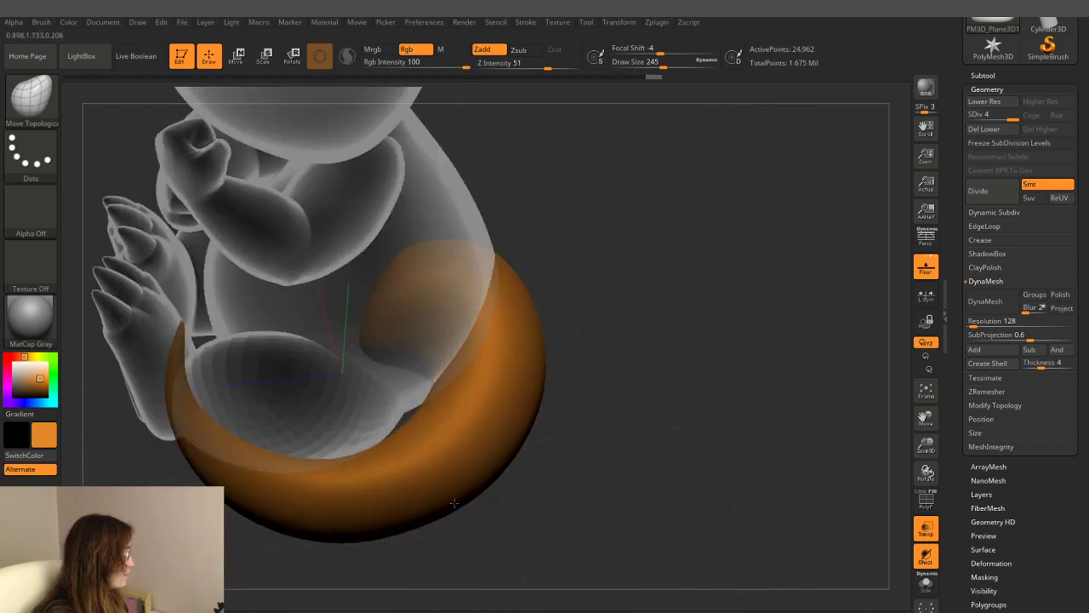
left_click_drag(453, 506, 492, 505)
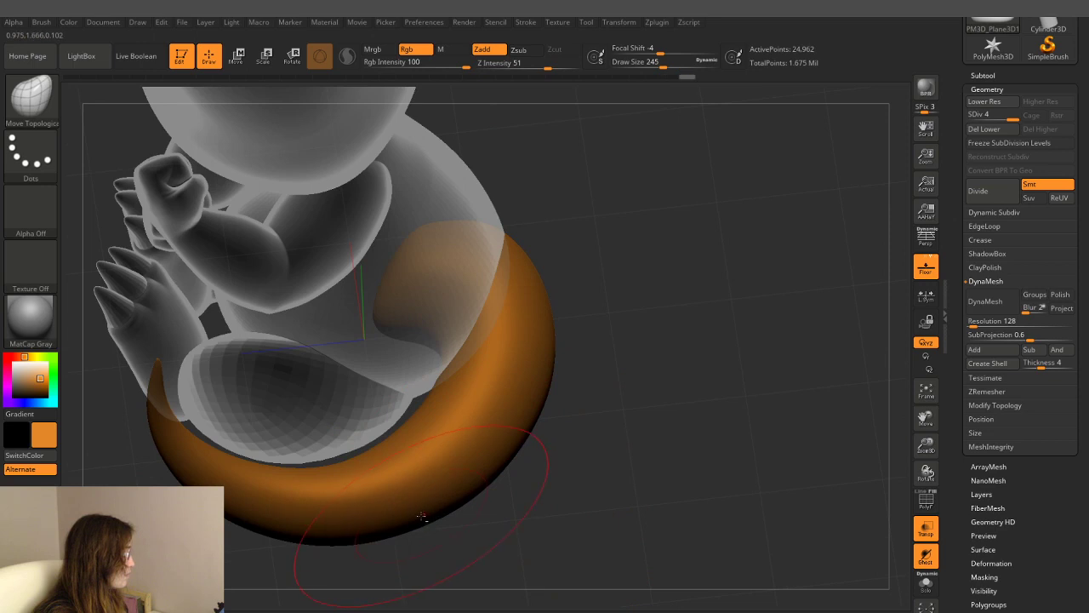
mouse_move(457, 495)
left_mouse_down()
mouse_move(695, 321)
mouse_move(707, 333)
left_mouse_up()
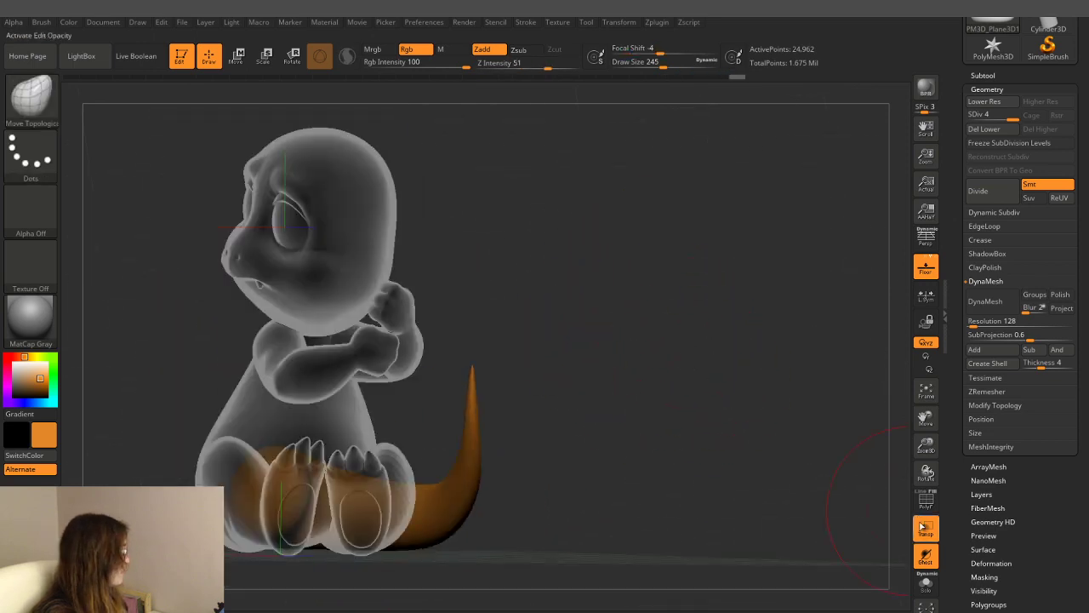
- Turn off see-through display and restore the saved Custom 2 ZAppLink camera view
left_click(925, 527)
mouse_move(695, 390)
left_mouse_down()
mouse_move(747, 272)
mouse_move(758, 282)
left_mouse_up()
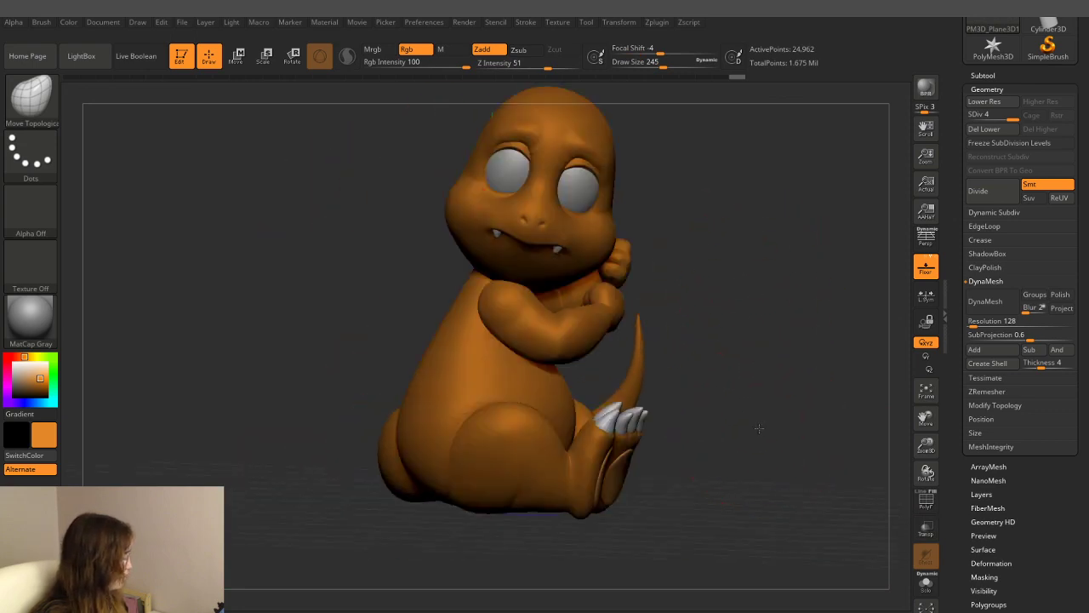
mouse_move(741, 388)
left_mouse_down()
mouse_move(721, 406)
mouse_move(687, 407)
left_mouse_up()
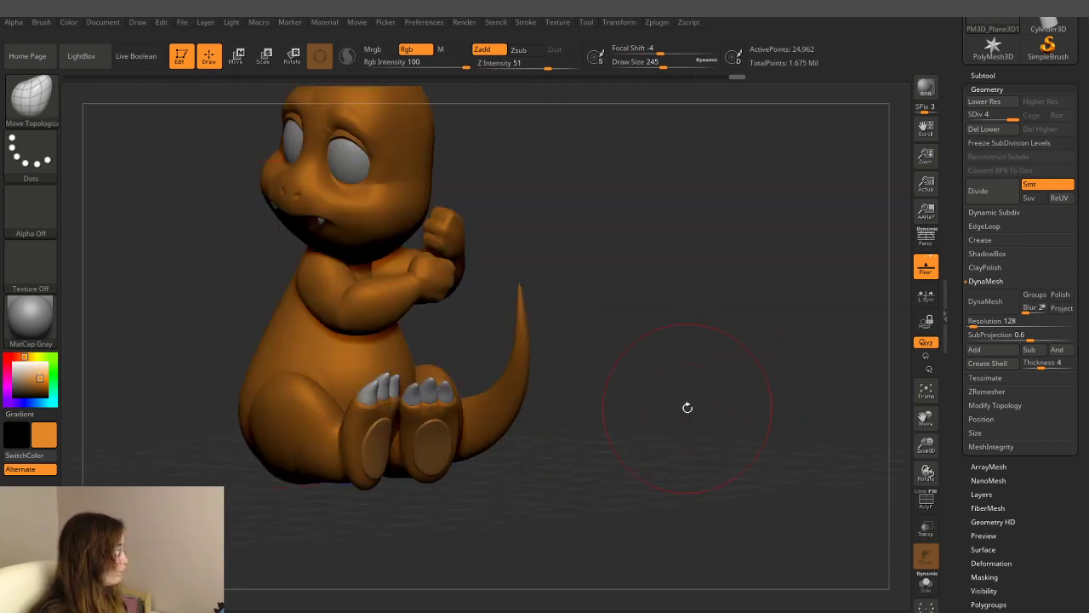
scroll(1070, 76, "up", 10)
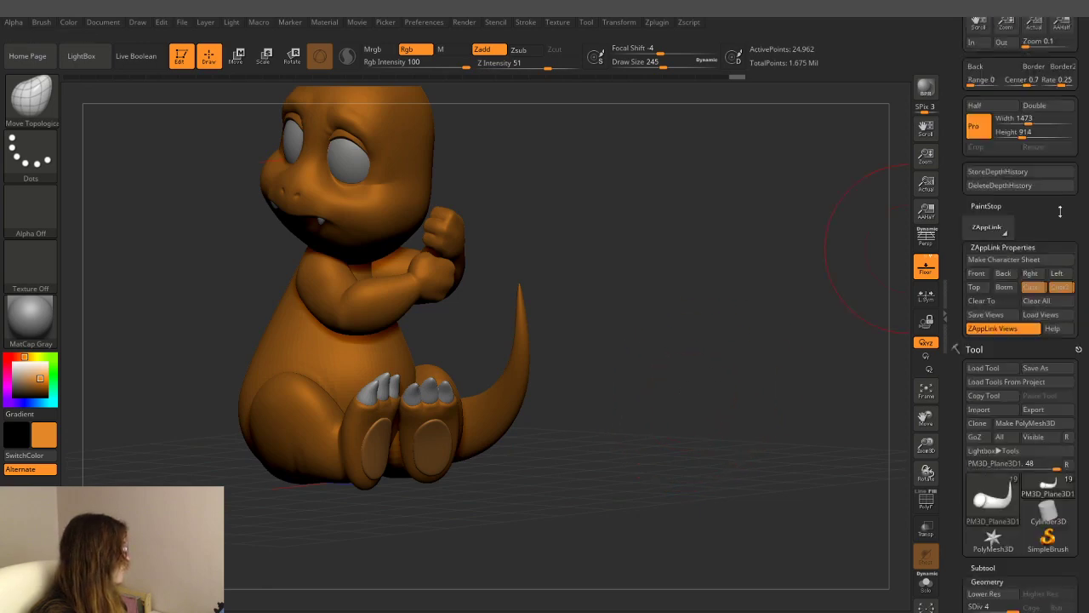
left_click(1061, 459)
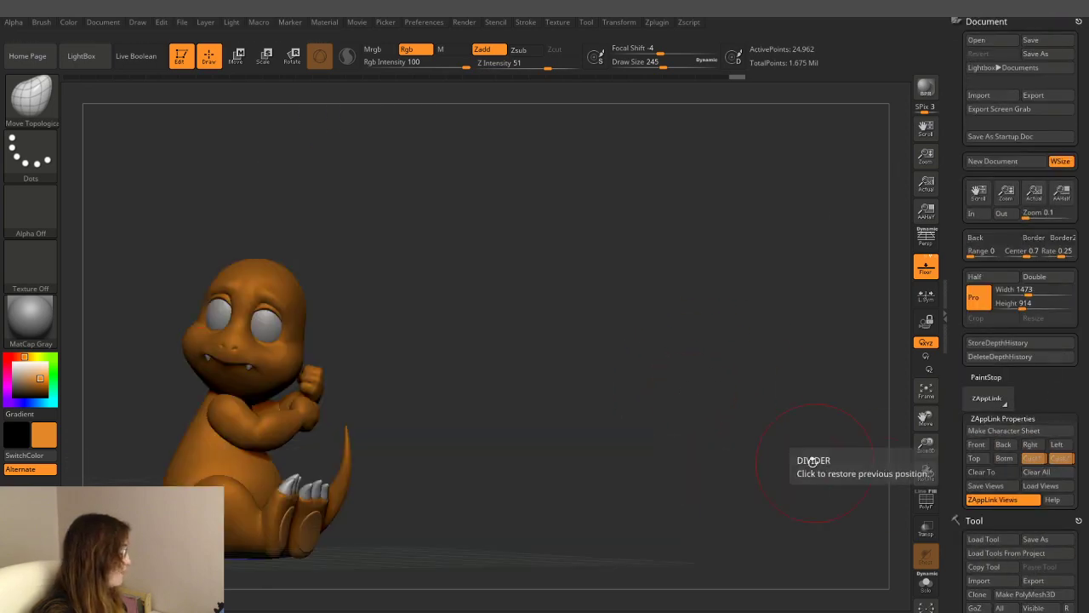
- Toggle the concept sketch on and off to compare it with the character
key("shift")
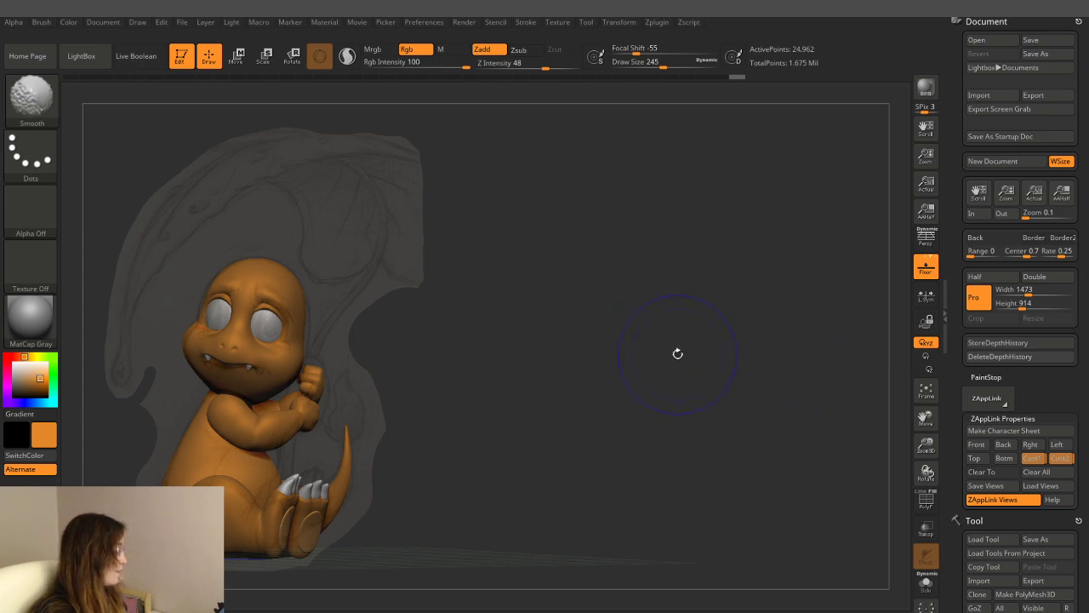
key("shift+z")
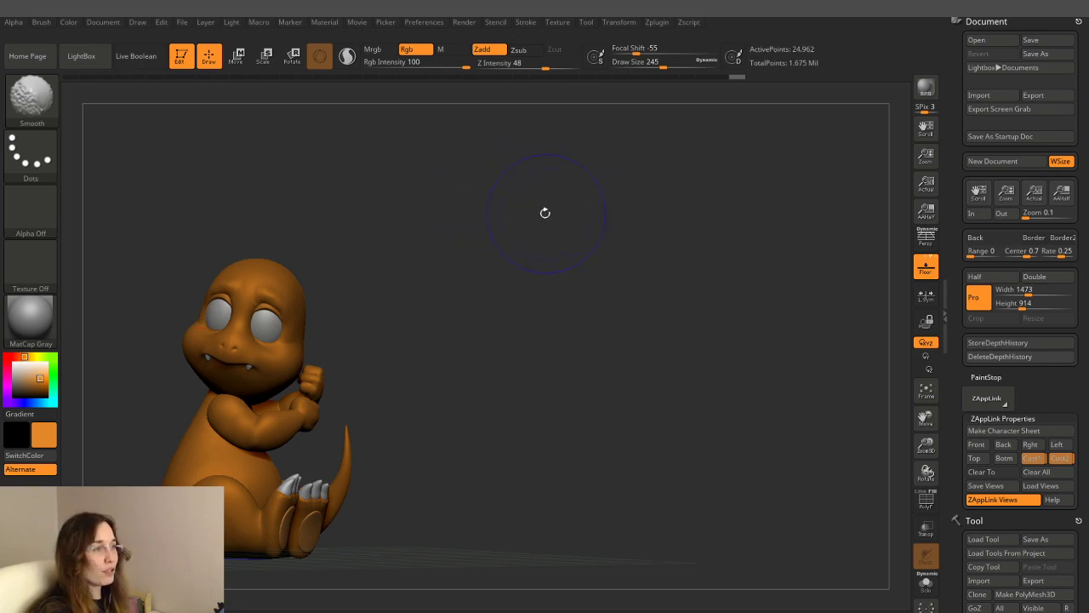
key("shift+z")
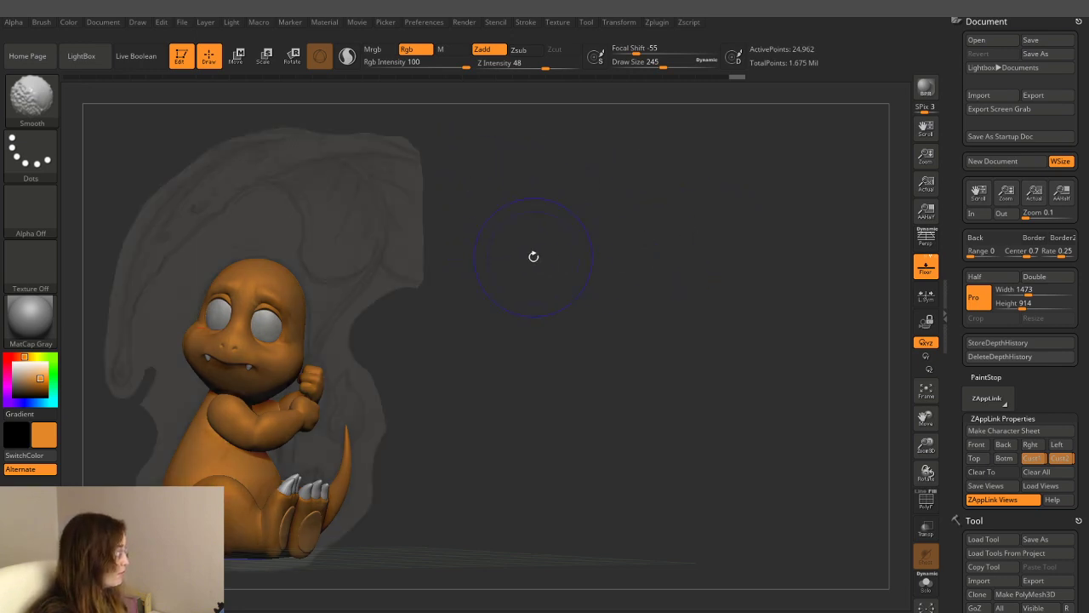
key("shift+z")
- Save the dinosaur project with Ctrl+S
left_click_drag(479, 337, 636, 327)
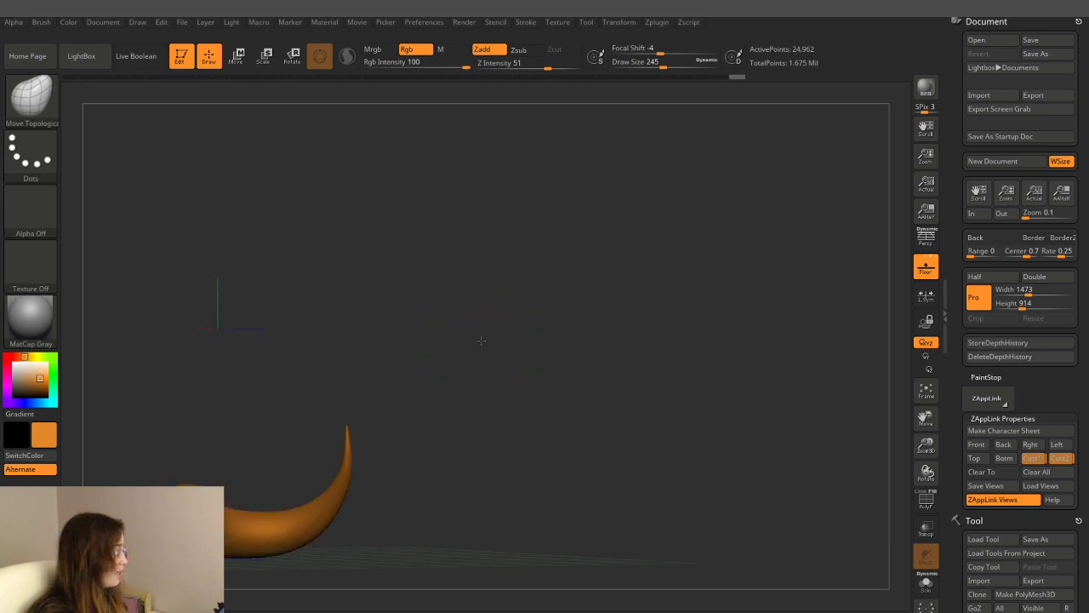
key("ctrl+s")
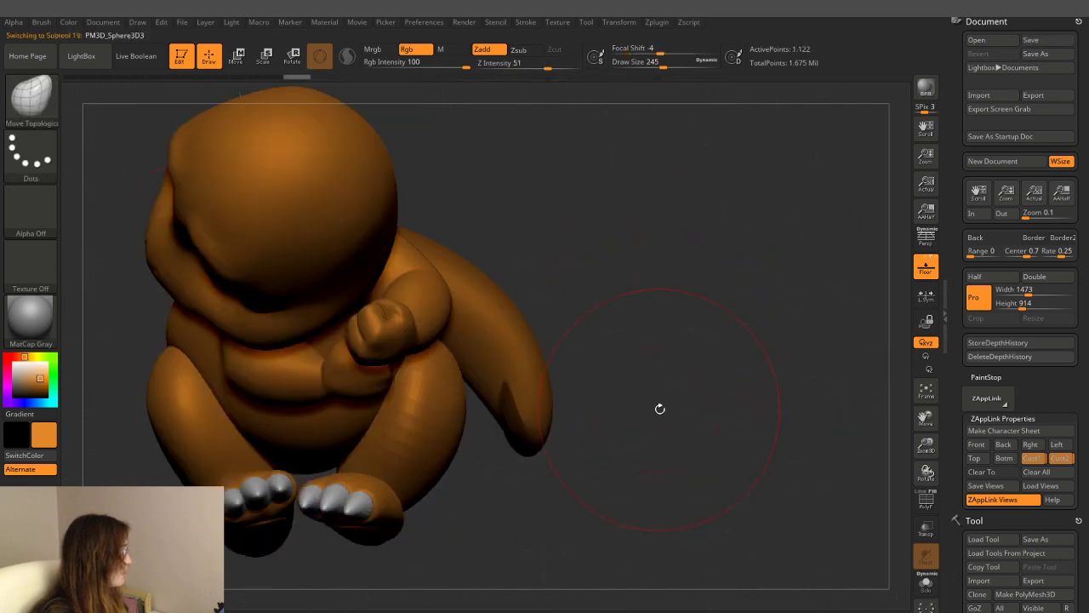
left_click_drag(683, 362, 689, 294)
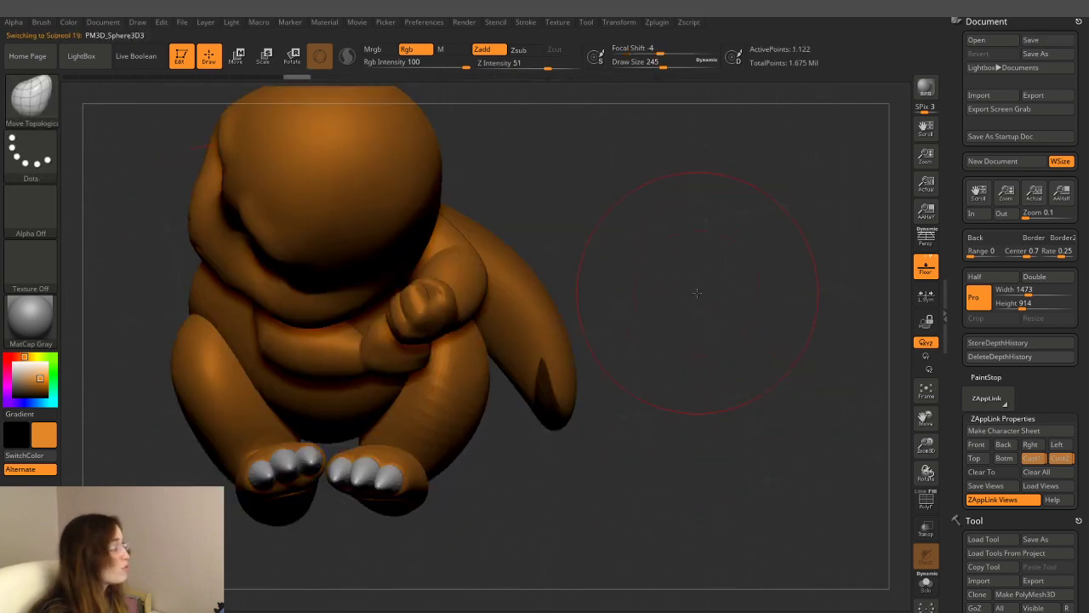
- Raise Move Topological's draw size from 245 to 365, then view the claws, tail and head
key("bracketright")
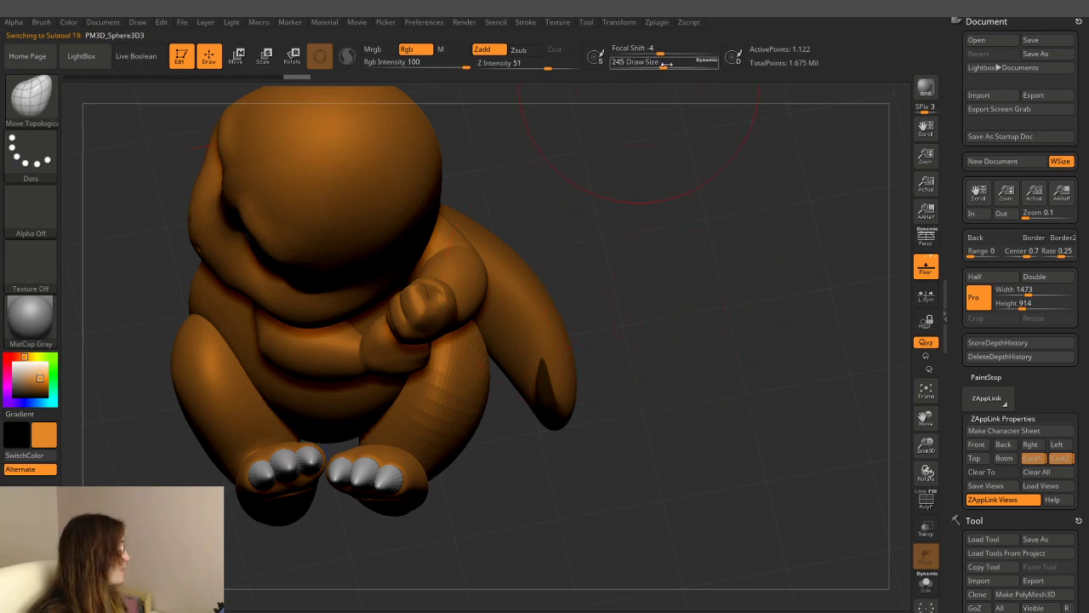
key("bracketright")
key("bracketright")
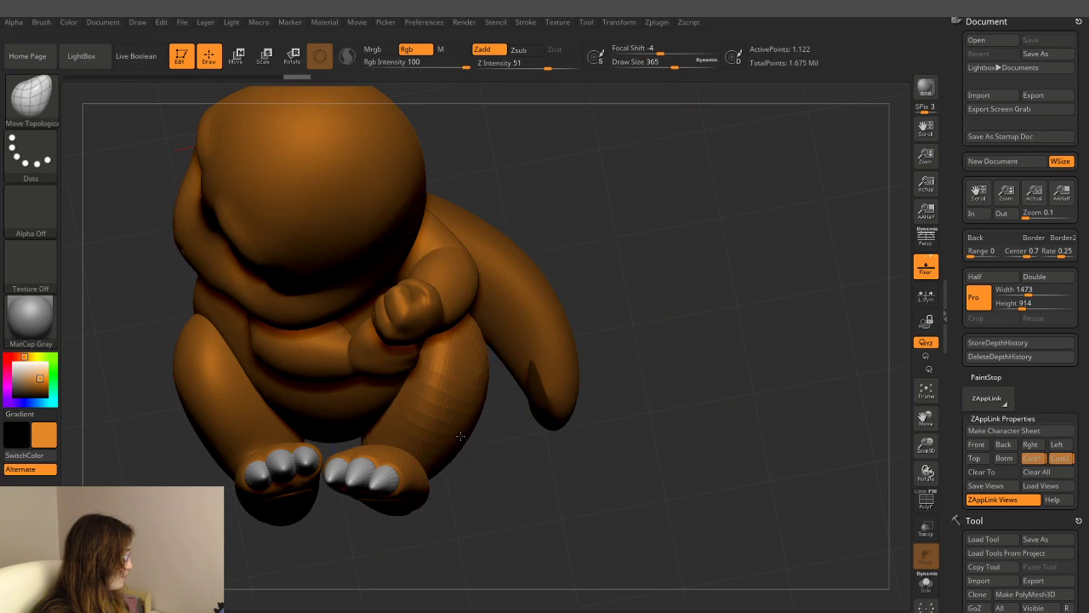
mouse_move(469, 436)
left_mouse_down()
mouse_move(484, 474)
mouse_move(428, 415)
mouse_move(558, 388)
left_mouse_up()
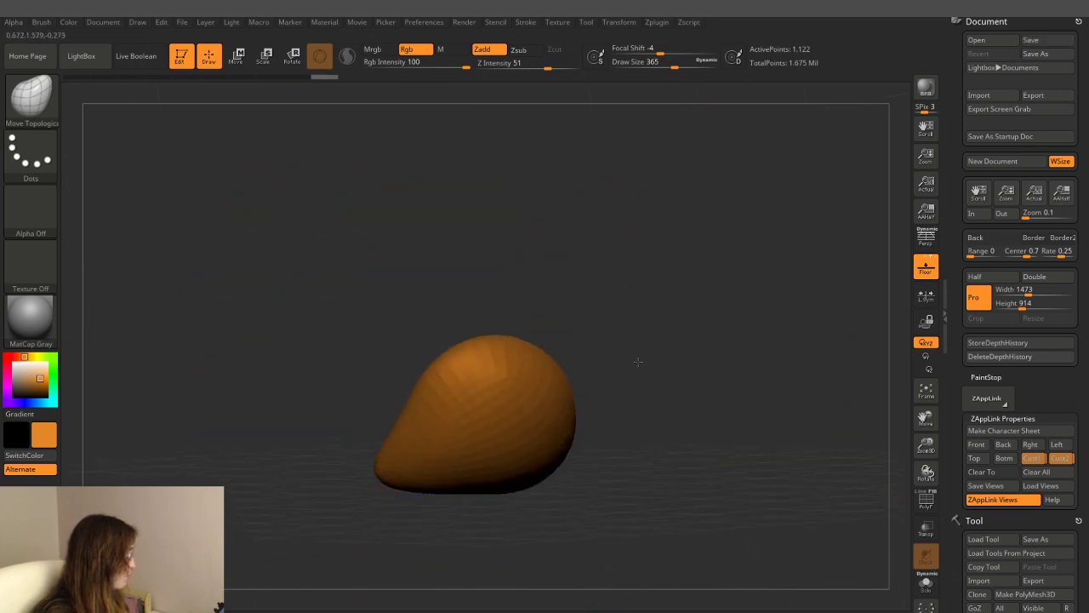
left_click_drag(345, 425, 388, 472)
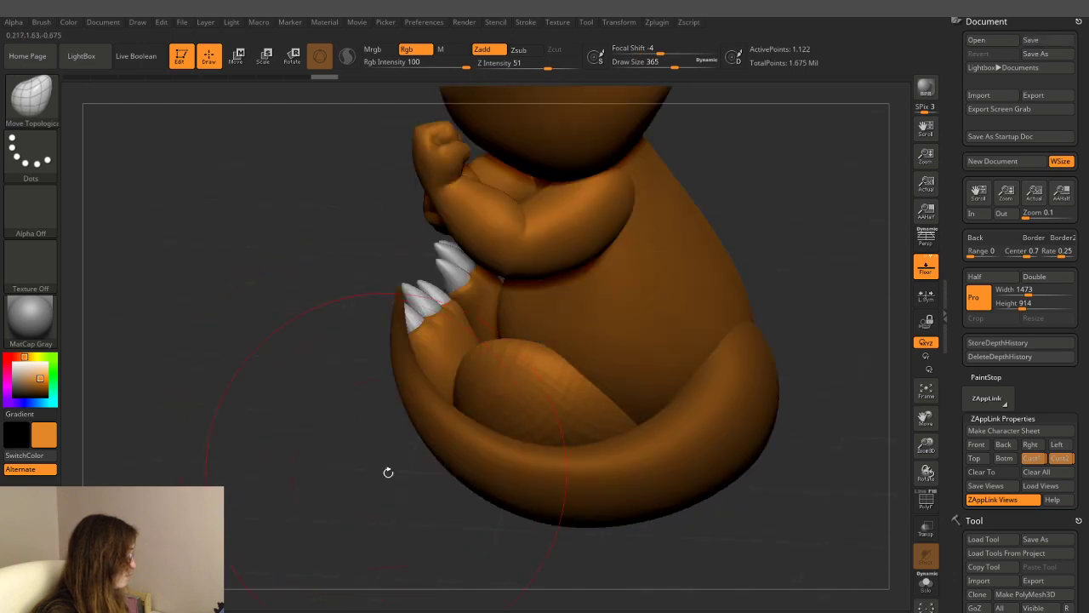
left_click_drag(825, 195, 822, 244)
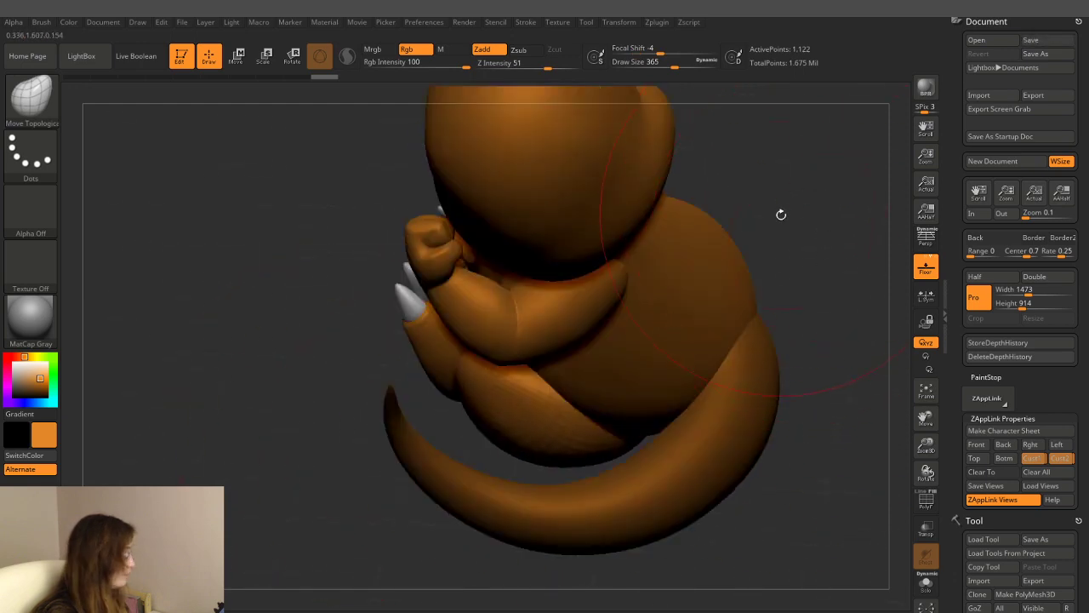
left_click_drag(729, 232, 734, 255)
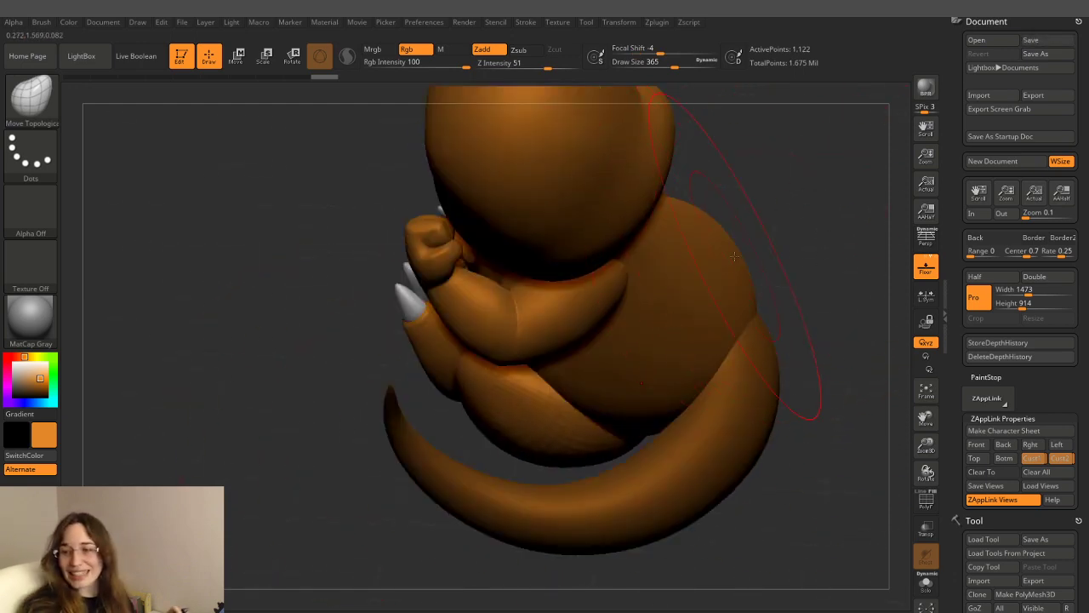
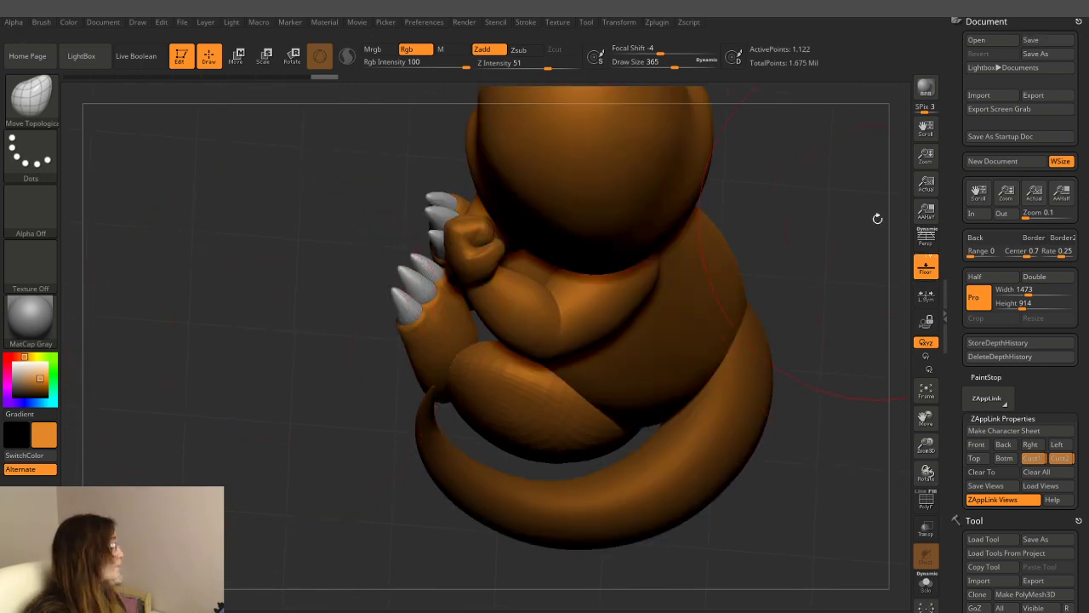
- Orbit the dinosaur around to view its feet and claws from the front
left_click_drag(877, 216, 818, 298)
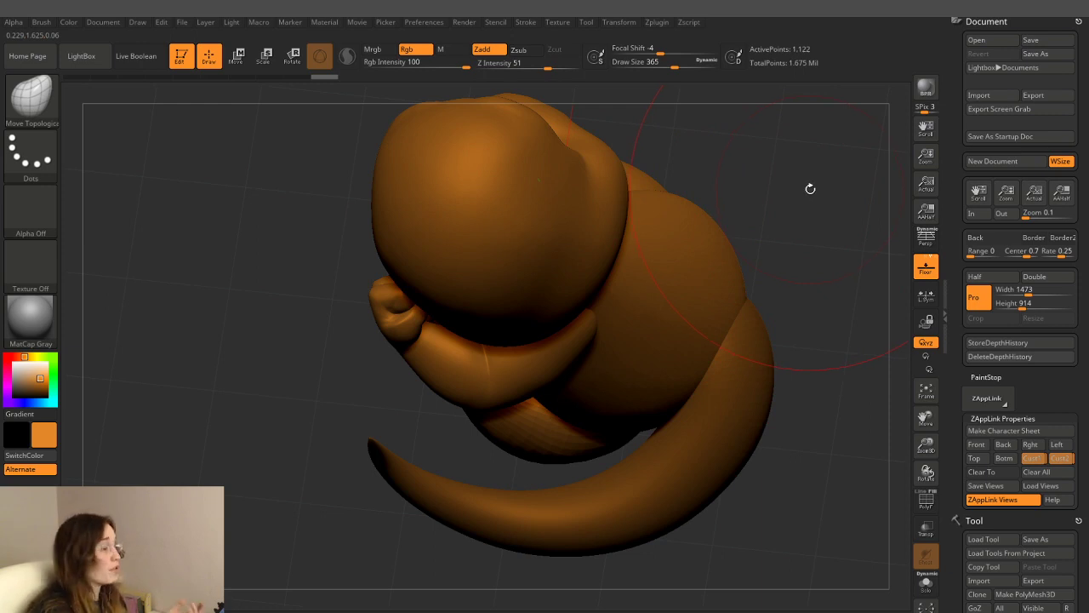
mouse_move(798, 168)
left_mouse_down()
mouse_move(772, 209)
mouse_move(737, 187)
mouse_move(744, 171)
left_mouse_up()
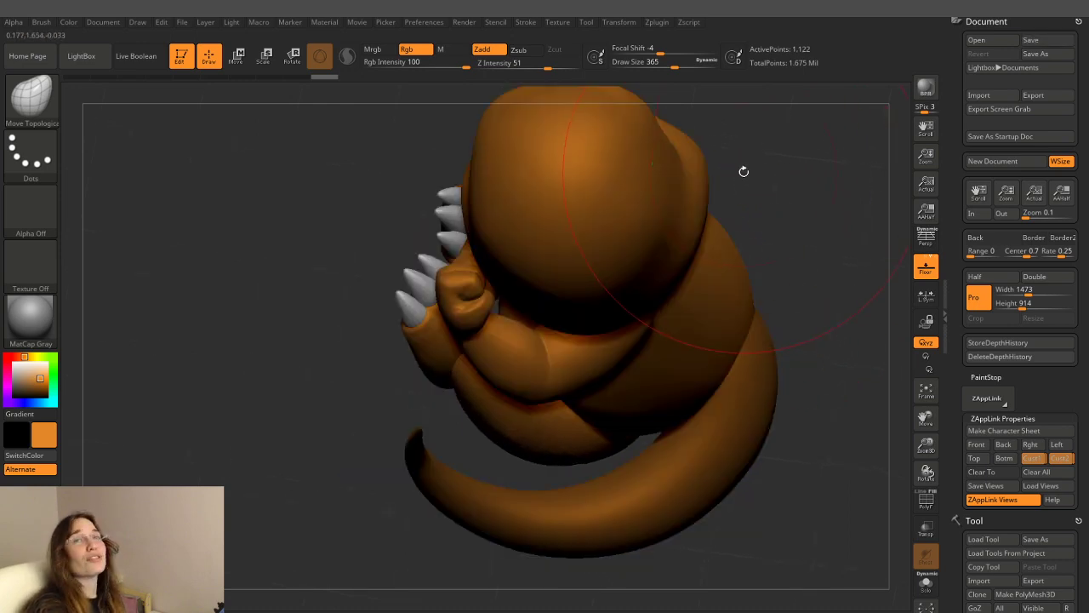
left_click_drag(766, 193, 765, 205)
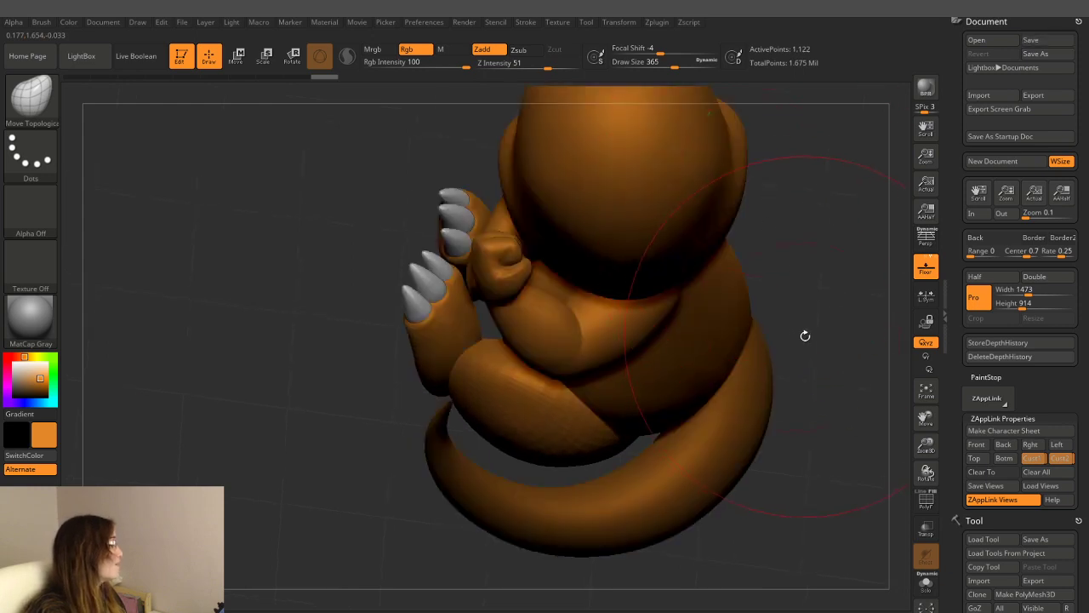
left_click_drag(805, 335, 814, 275)
mouse_move(812, 418)
left_mouse_down()
mouse_move(800, 386)
mouse_move(741, 348)
mouse_move(749, 340)
left_mouse_up()
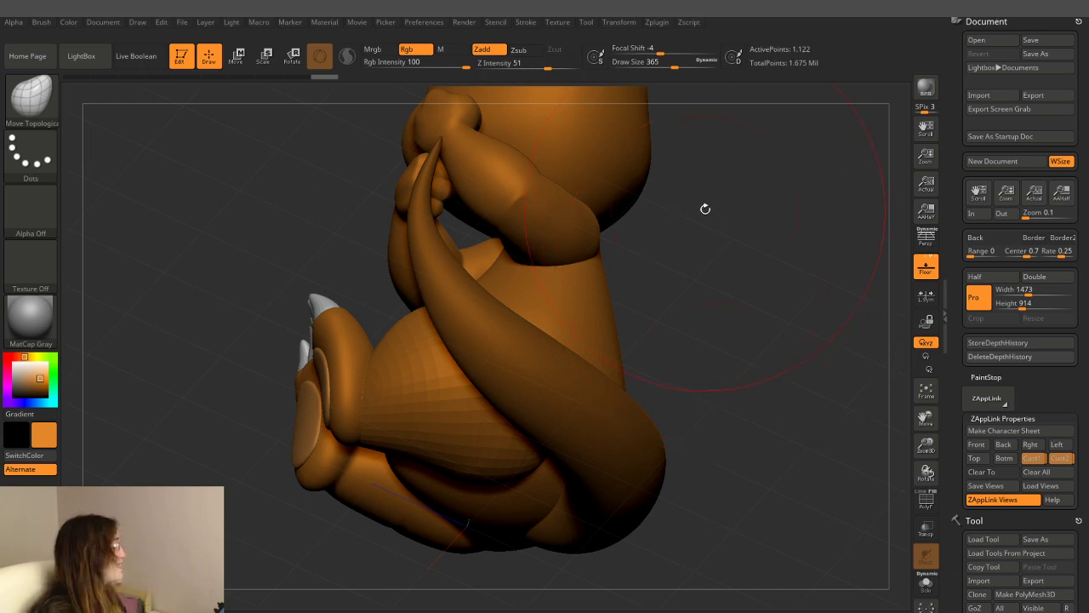
mouse_move(704, 208)
left_mouse_down()
mouse_move(705, 231)
mouse_move(739, 243)
left_mouse_up()
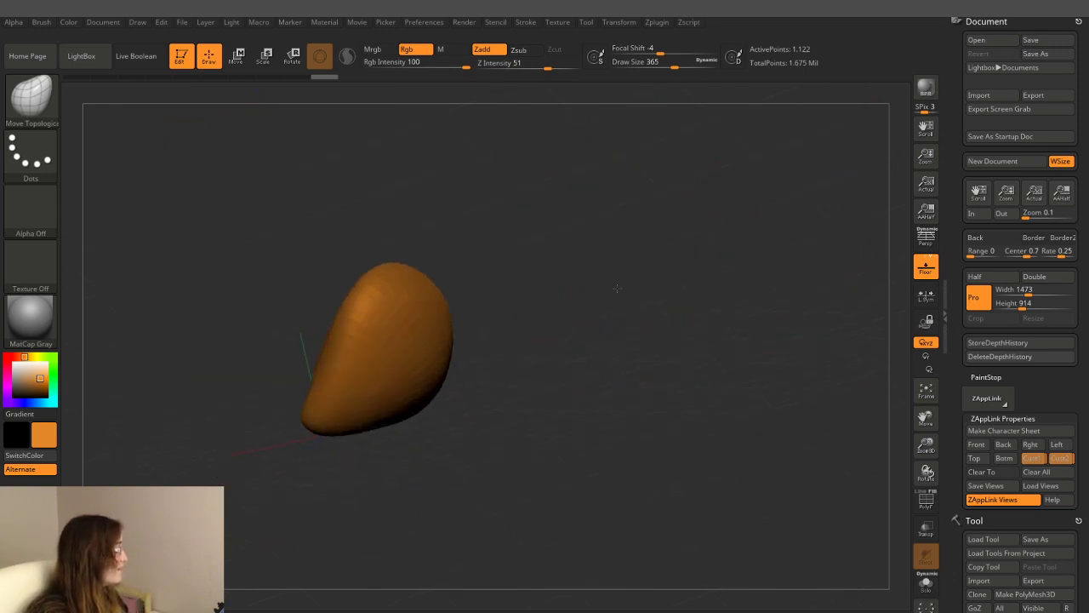
mouse_move(617, 288)
left_mouse_down()
mouse_move(627, 360)
mouse_move(673, 421)
mouse_move(669, 452)
left_mouse_up()
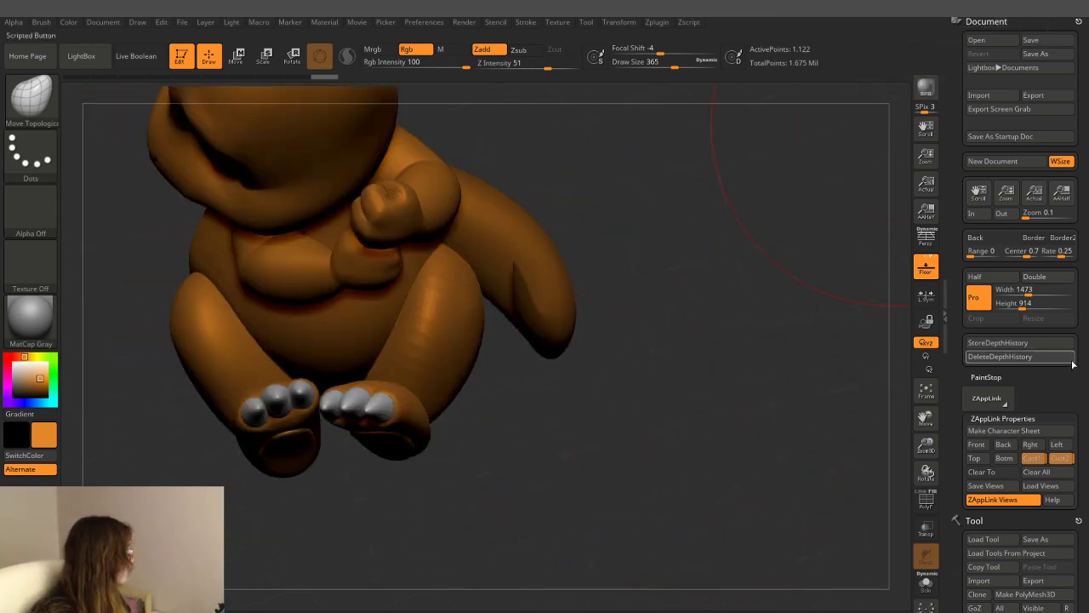
- Expand the Subtool list and move PM3D_Sphere3D3 up to the top
scroll(1065, 316, "down", 2)
scroll(1080, 392, "down", 2)
scroll(1086, 419, "down", 1)
left_click(983, 579)
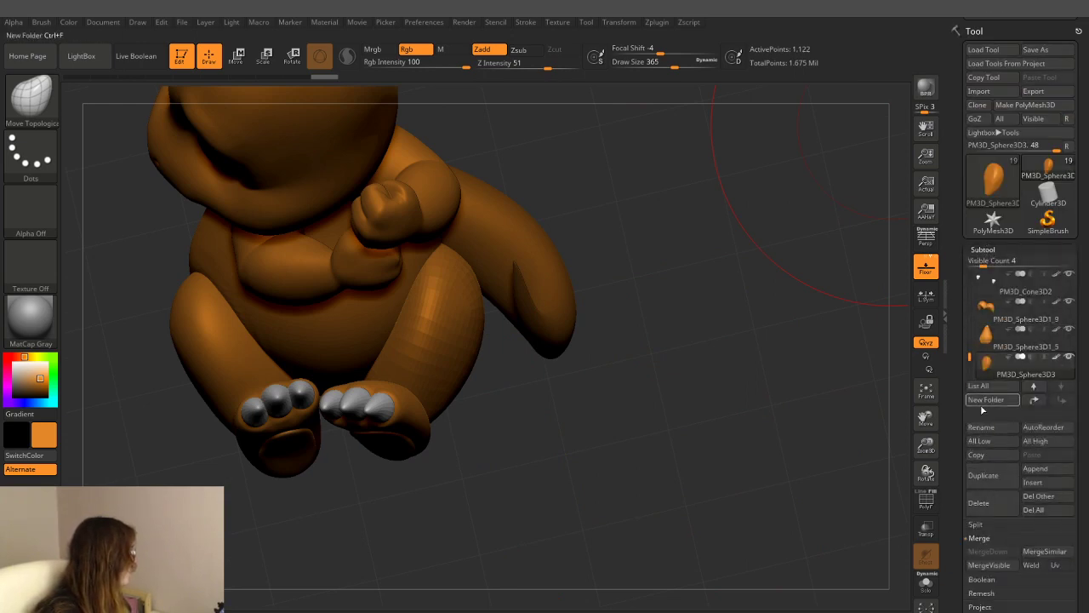
left_click(1032, 385, "shift")
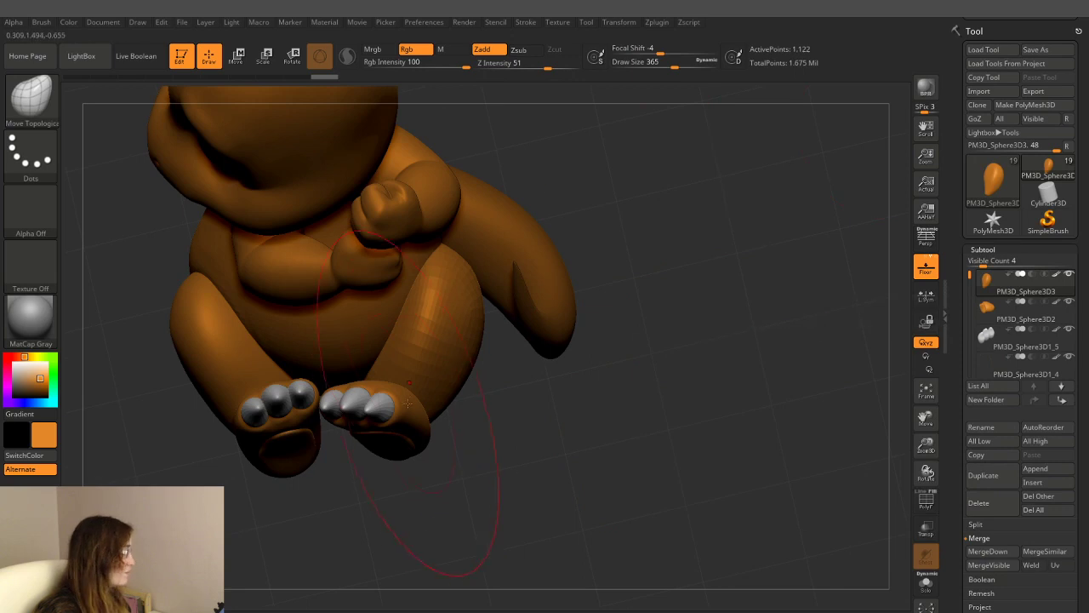
- Select the clawed hand PM3D_Sphere3D1_14, move it to the top, and check it with Solo
left_click(417, 423, "alt")
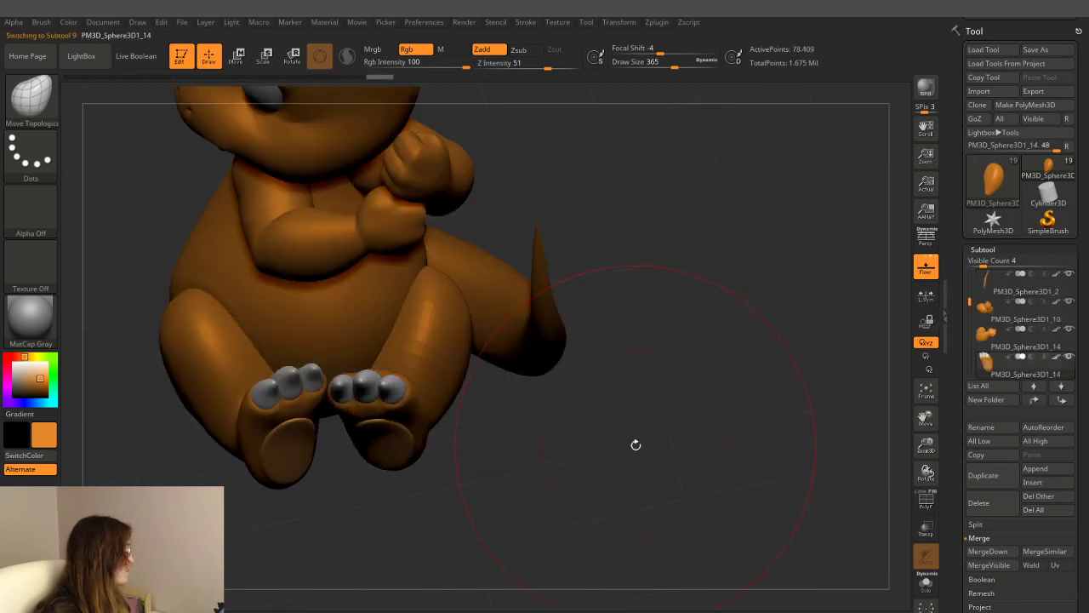
left_click_drag(634, 442, 630, 460)
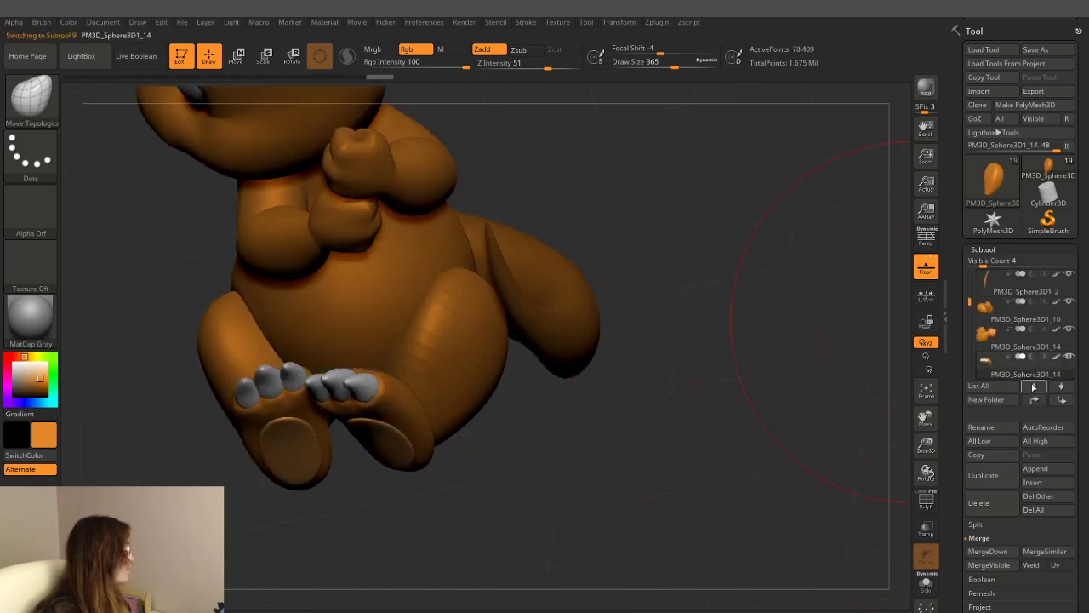
left_click(1033, 385, "shift")
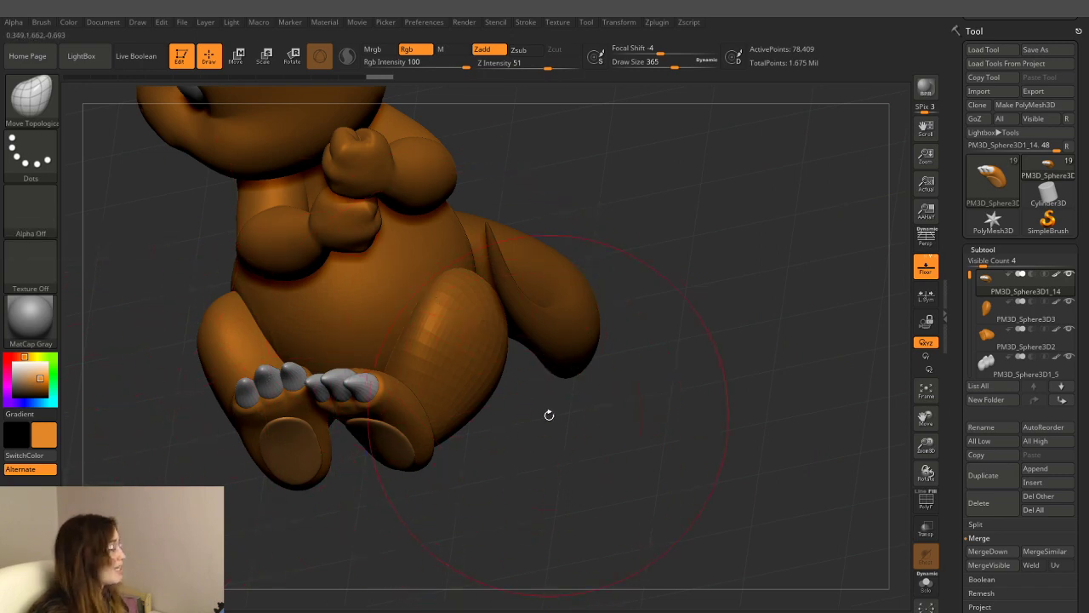
key("alt+s")
key("alt+s")
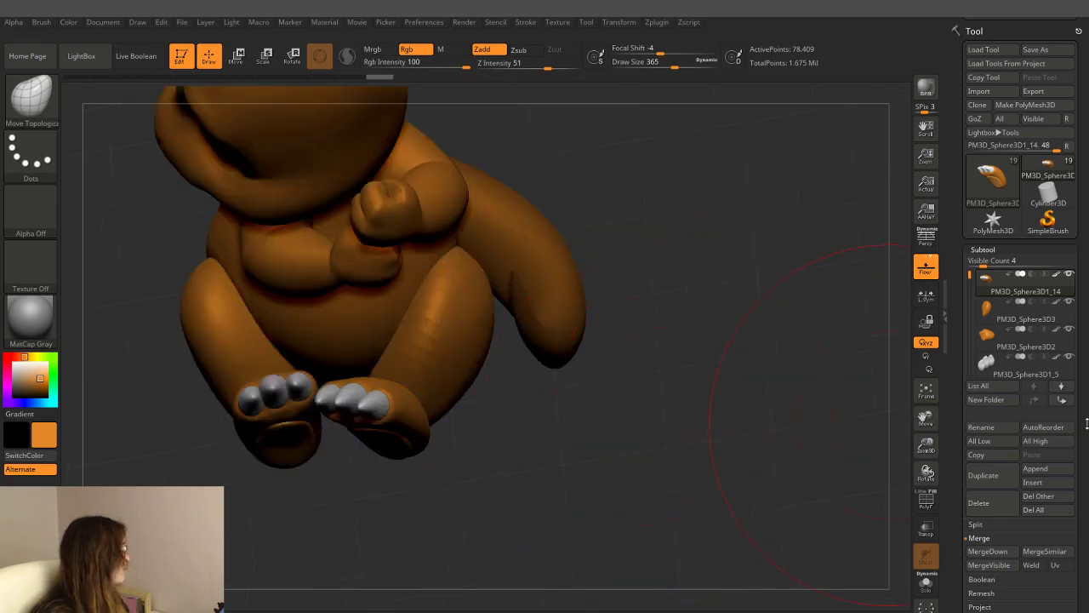
key("alt+s")
left_click_drag(714, 331, 714, 372)
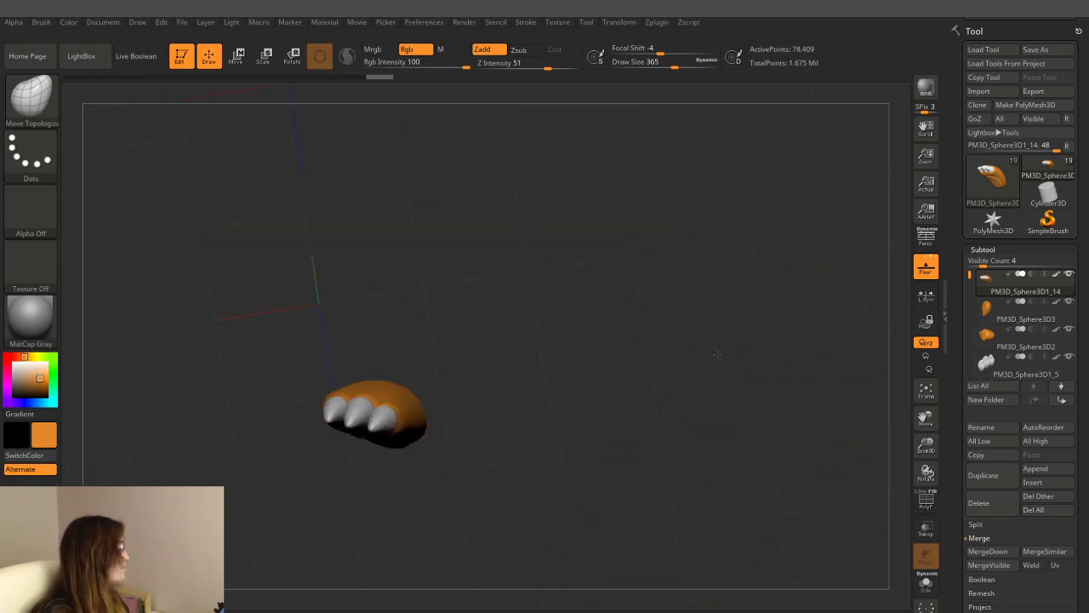
key("alt+s")
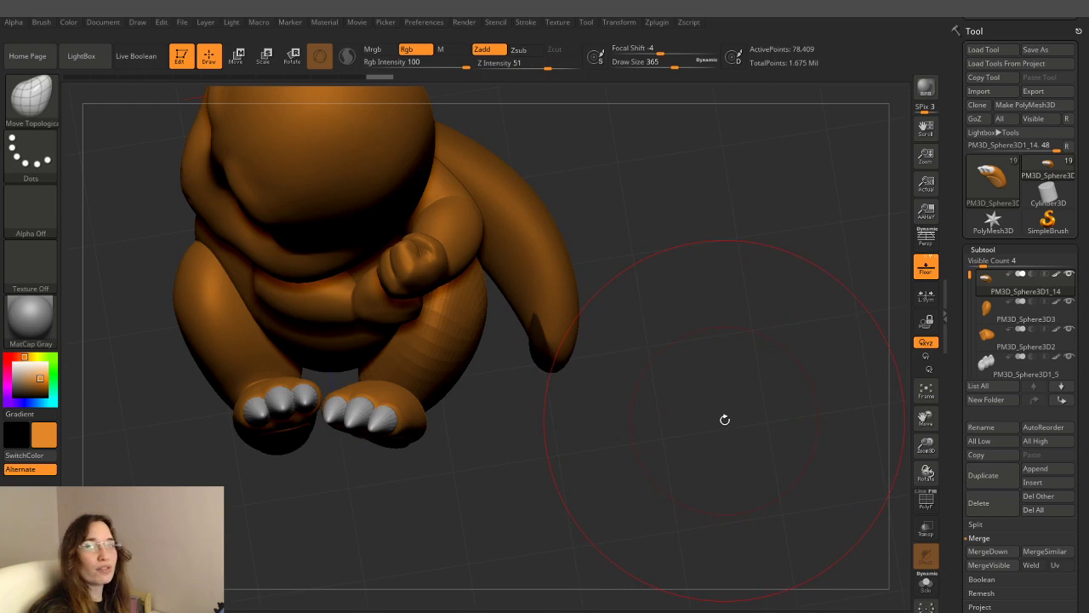
left_click_drag(698, 399, 702, 530)
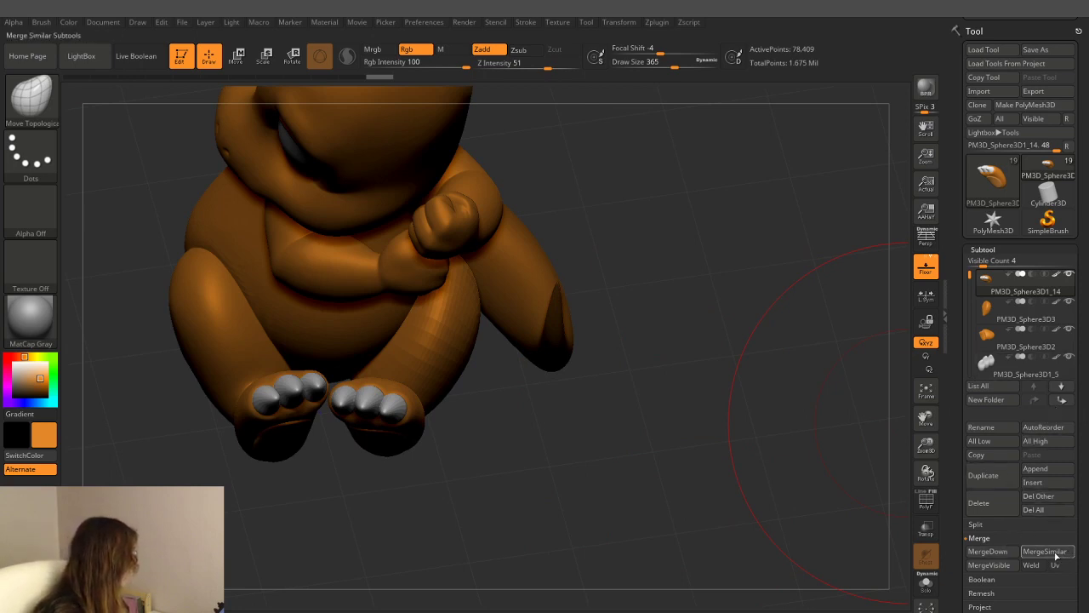
- Groups Split the hand into polygroup subtools and select PM3D_Sphere3D1_16
left_click(976, 525)
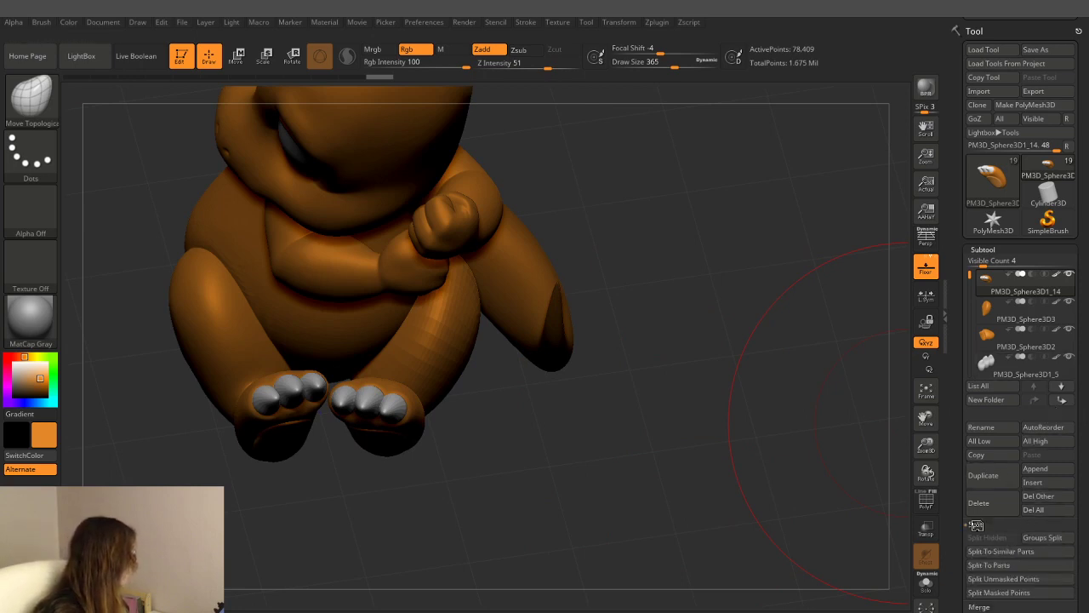
left_click(1062, 536)
left_click(893, 556)
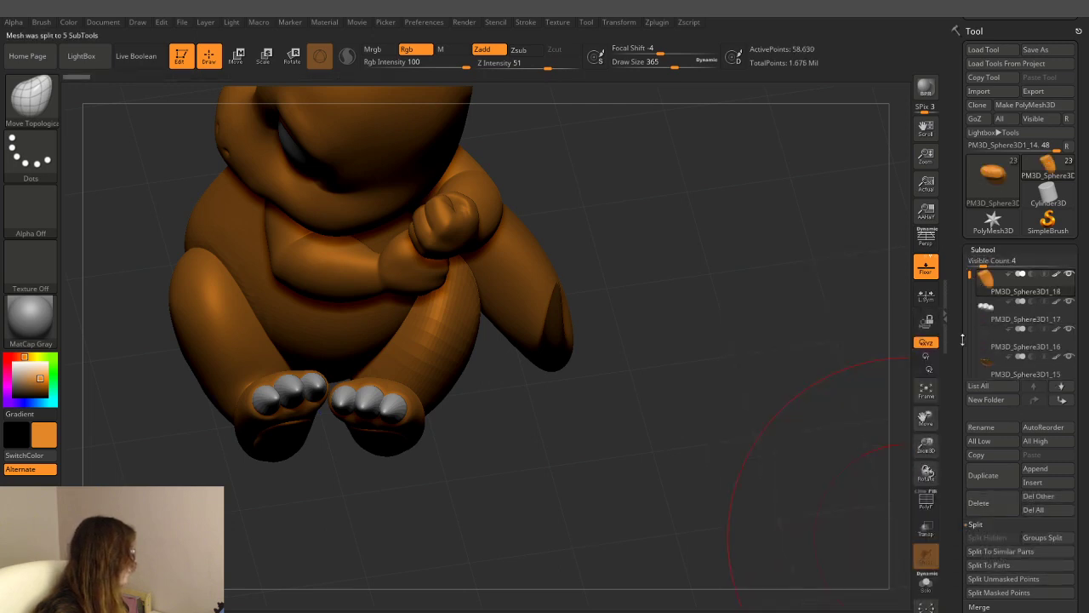
mouse_move(988, 340)
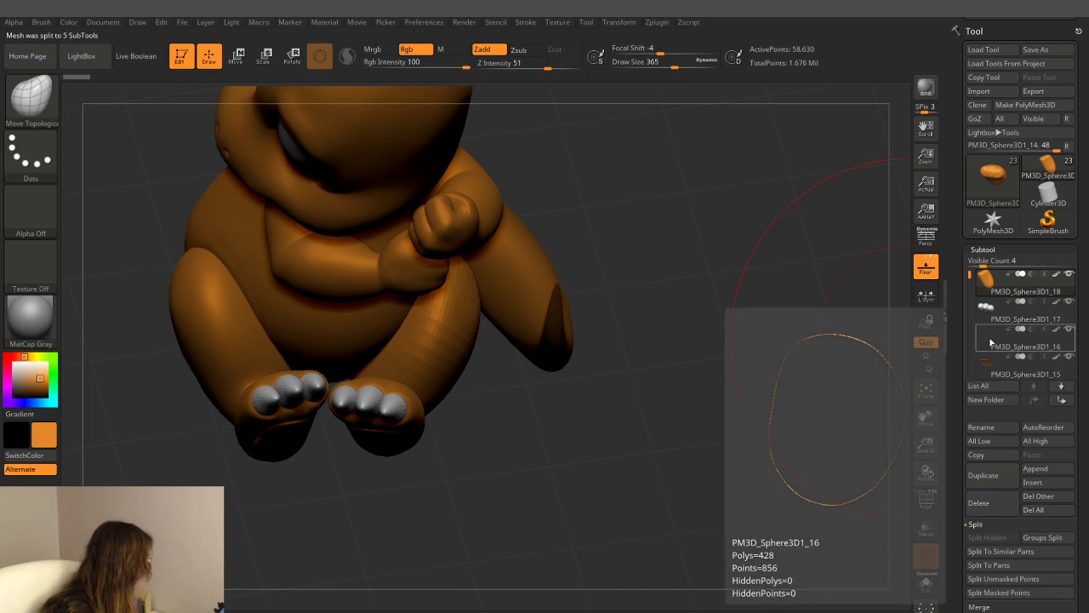
left_click_drag(969, 272, 968, 274)
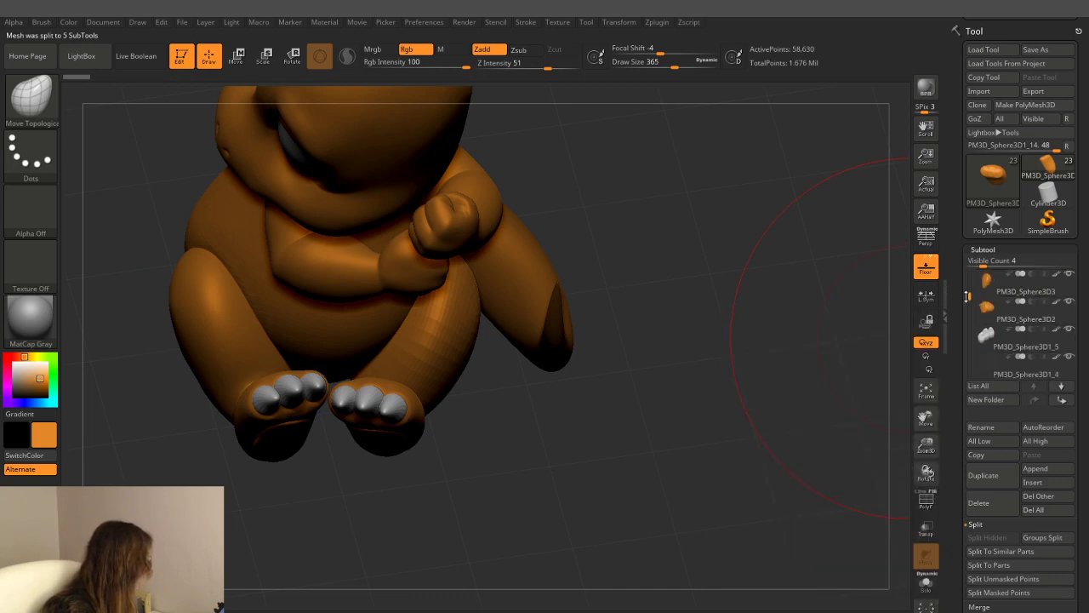
key("ctrl")
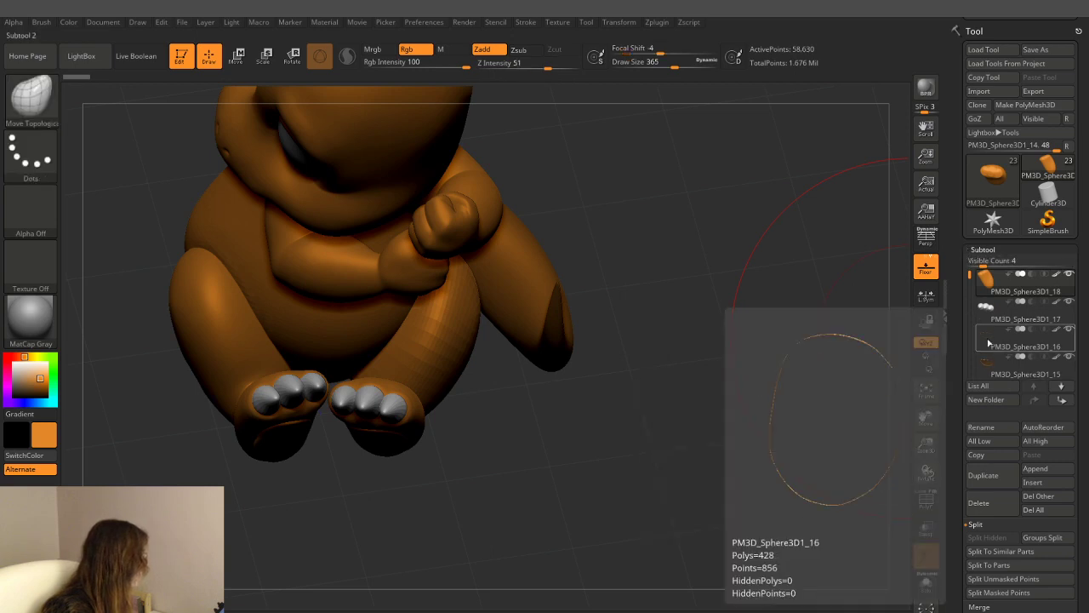
left_click(987, 339)
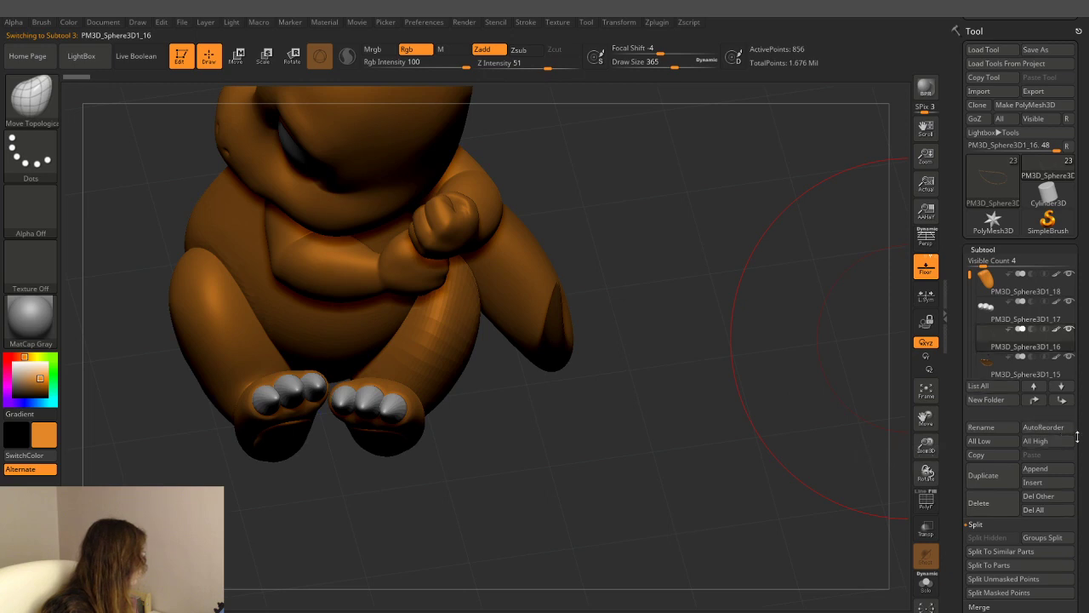
- MergeDown the pieces below into PM3D_Sphere3D1_16 twice, confirming each merge
left_click_drag(1076, 437, 1076, 303)
left_click(980, 473)
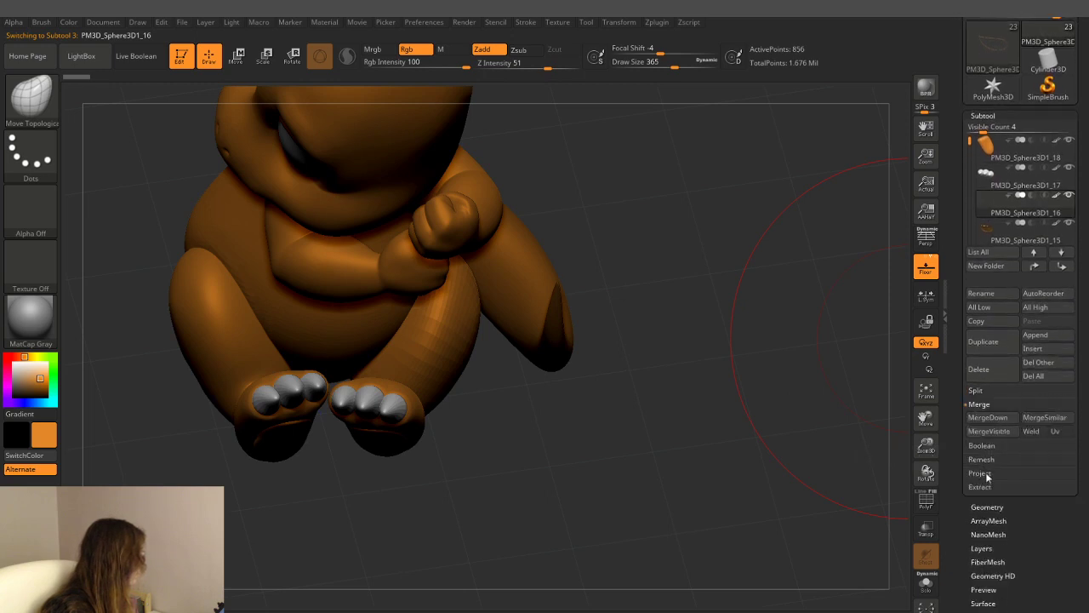
left_click(987, 417)
left_click(887, 439)
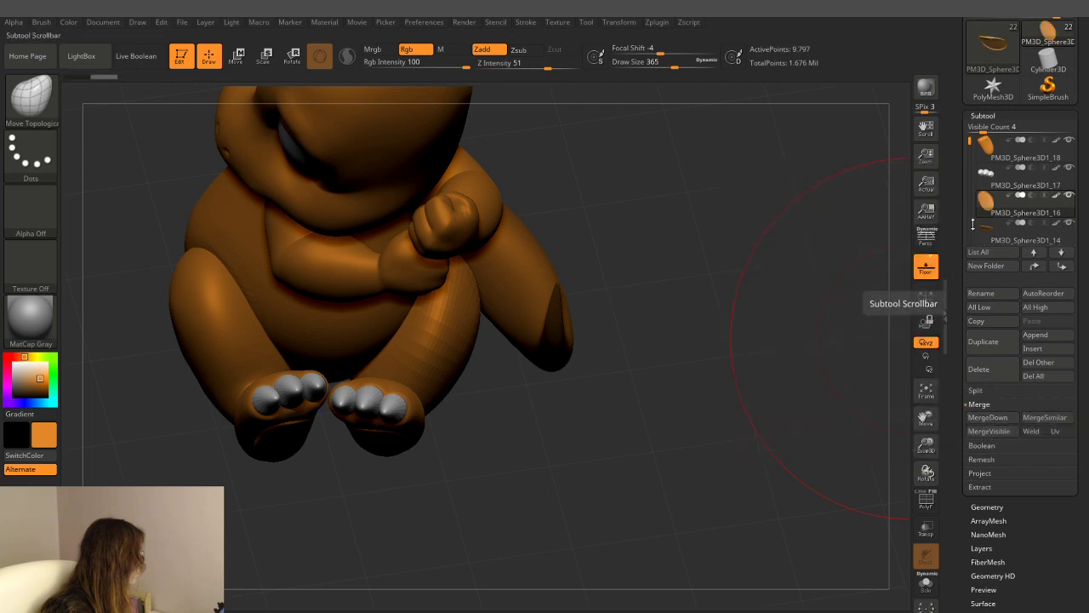
left_click(972, 415)
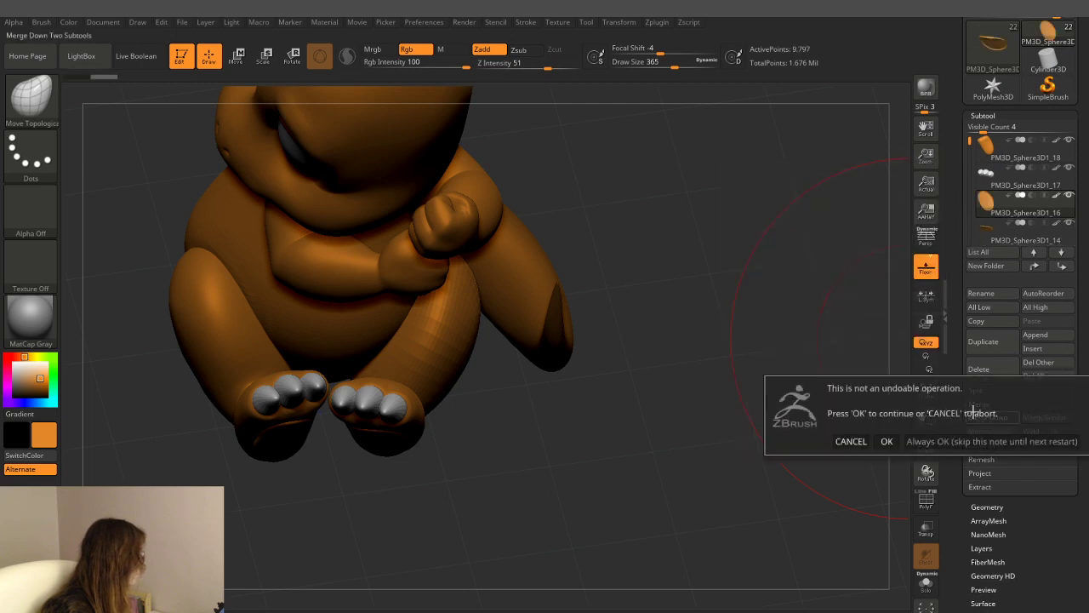
left_click(889, 439)
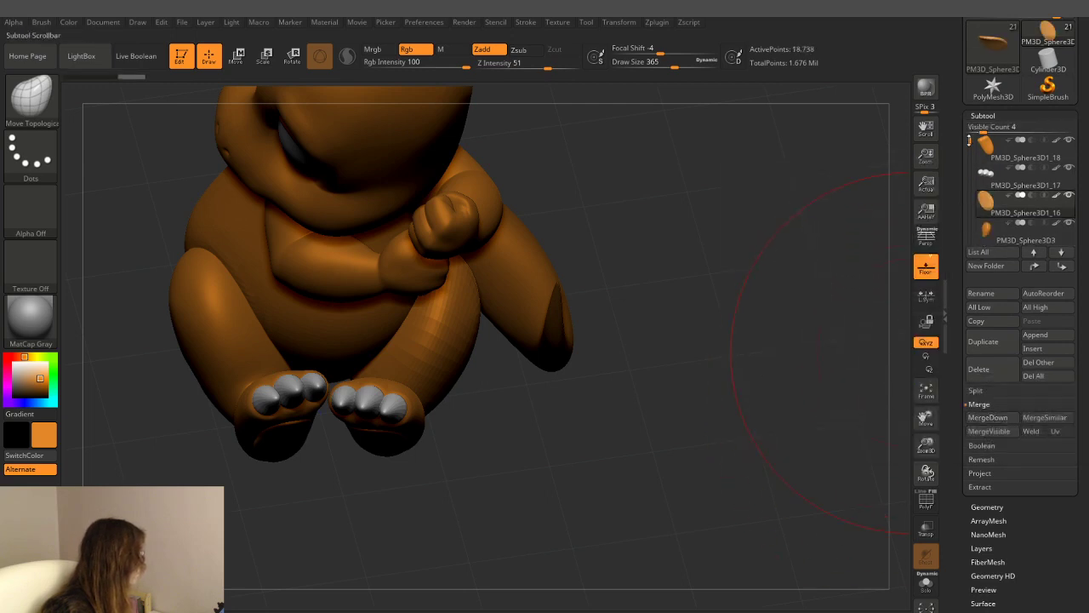
- Select PM3D_Sphere3D1_4, MergeDown the next two pieces into it, and keep it active
left_click_drag(969, 141, 969, 165)
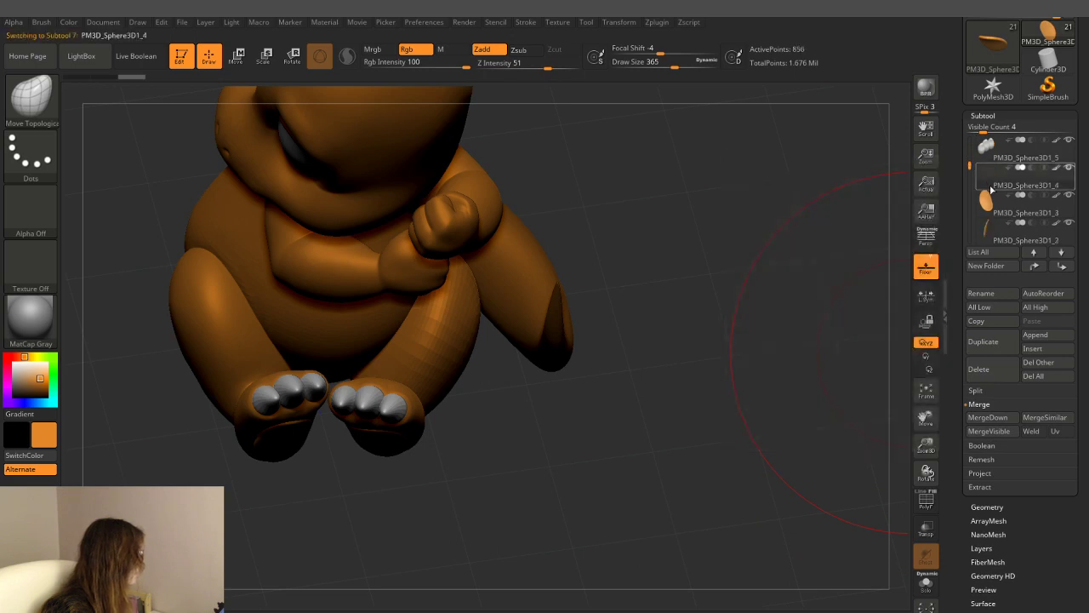
left_click(985, 417)
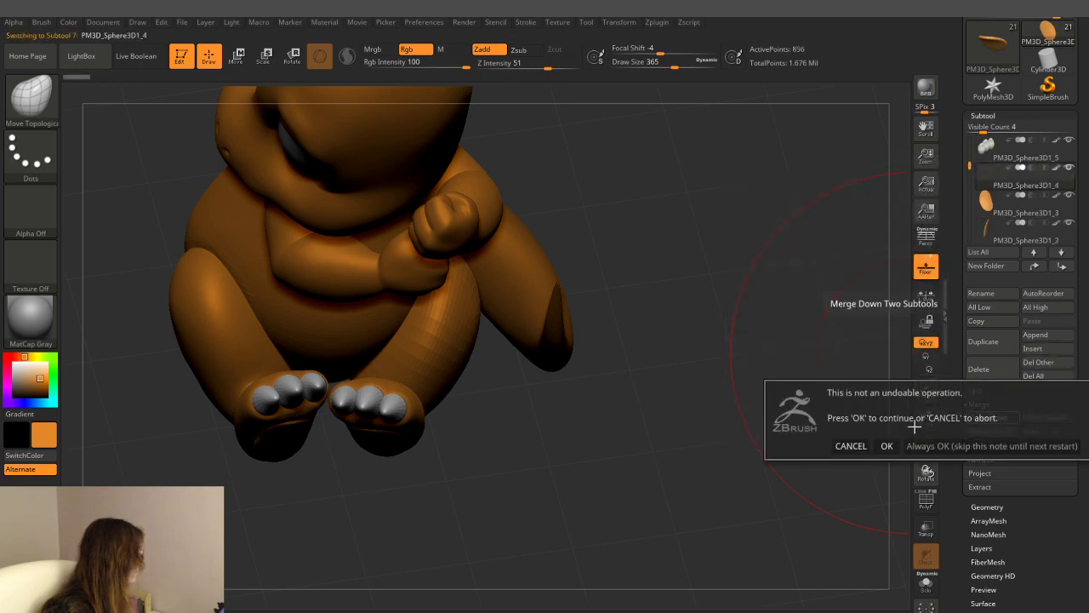
left_click(886, 445)
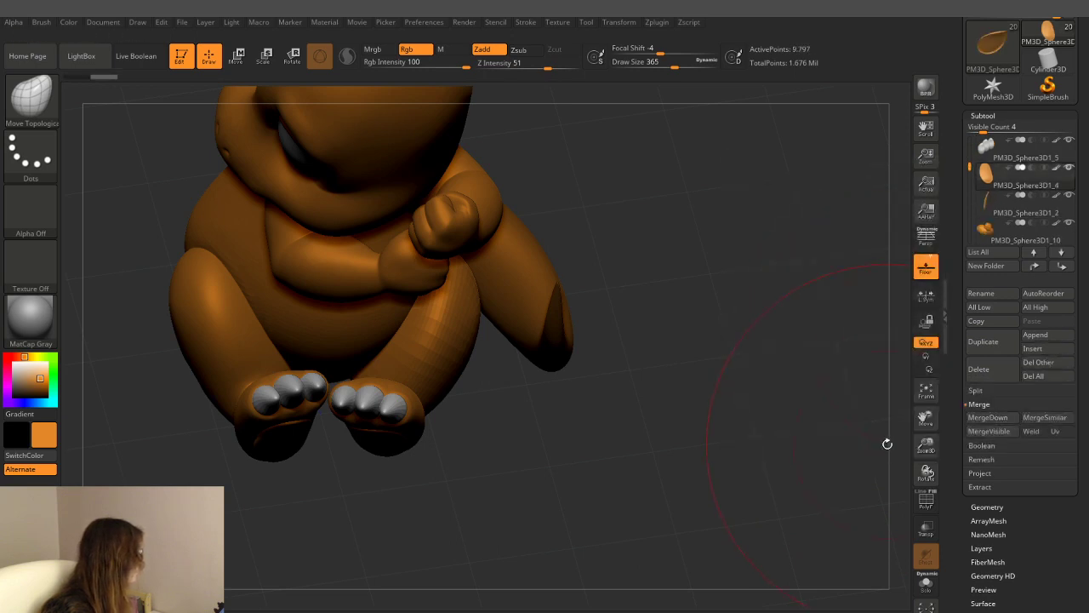
left_click(987, 417)
left_click(890, 437)
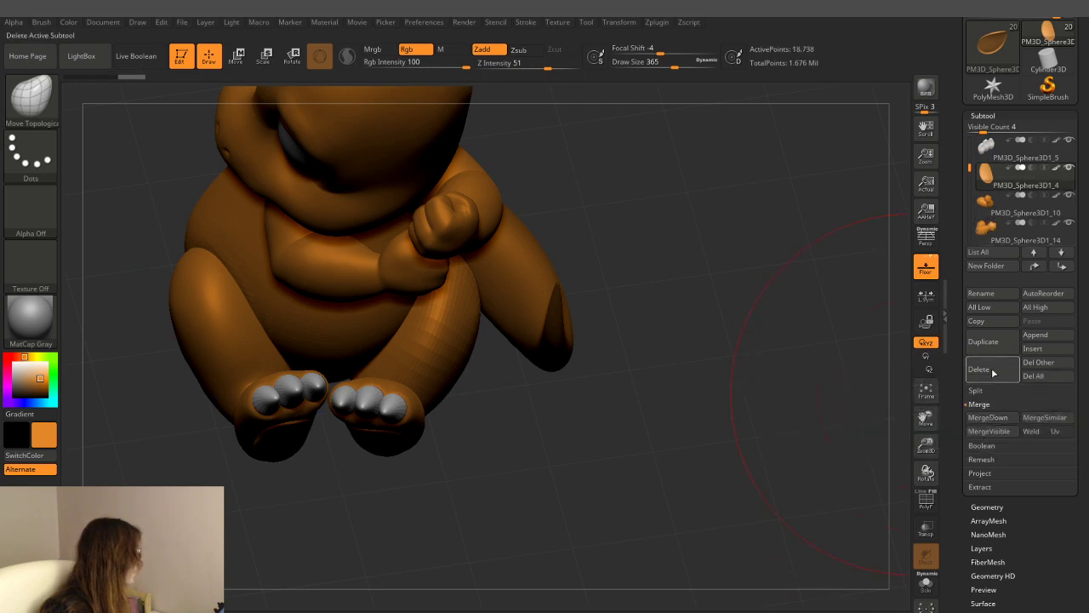
left_click(978, 175)
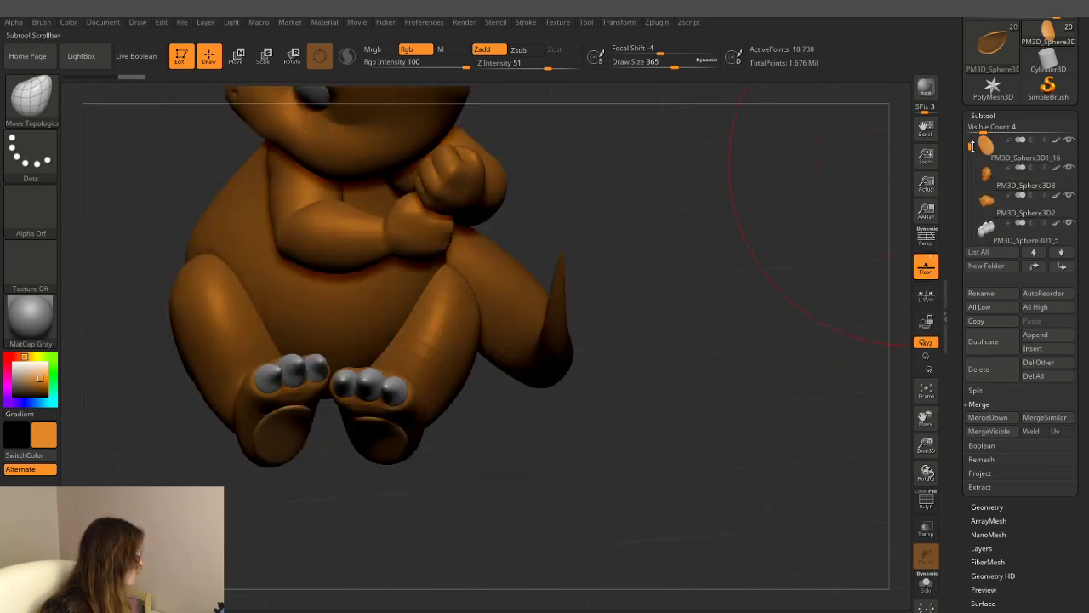
- Drag PM3D_Sphere3D3 up the subtool list to sit above PM3D_Sphere3D1_18
left_click_drag(968, 174, 969, 140)
left_click(985, 232)
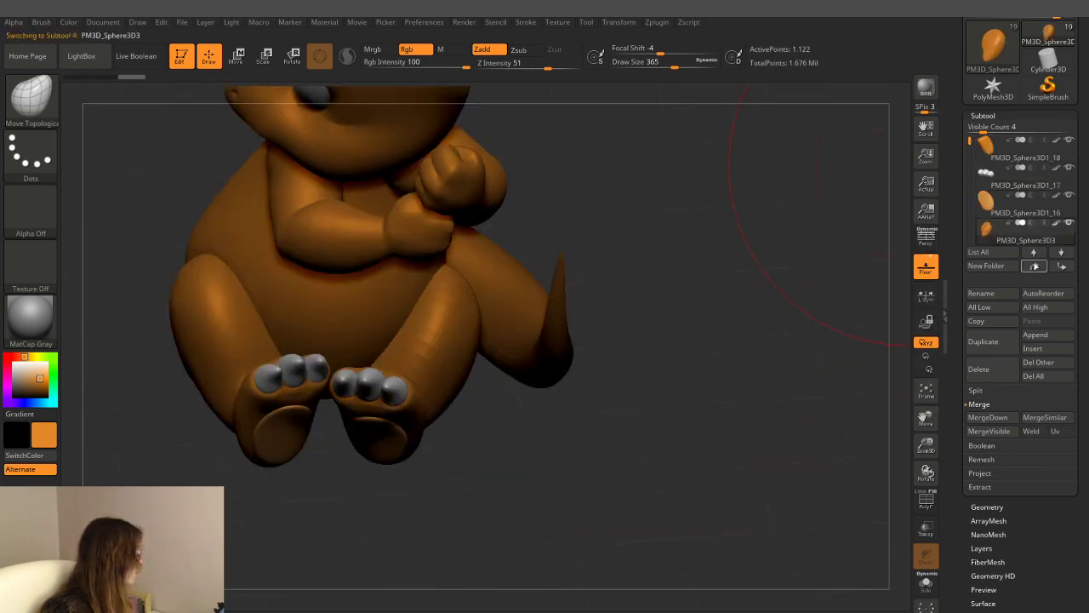
left_click_drag(985, 232, 985, 149)
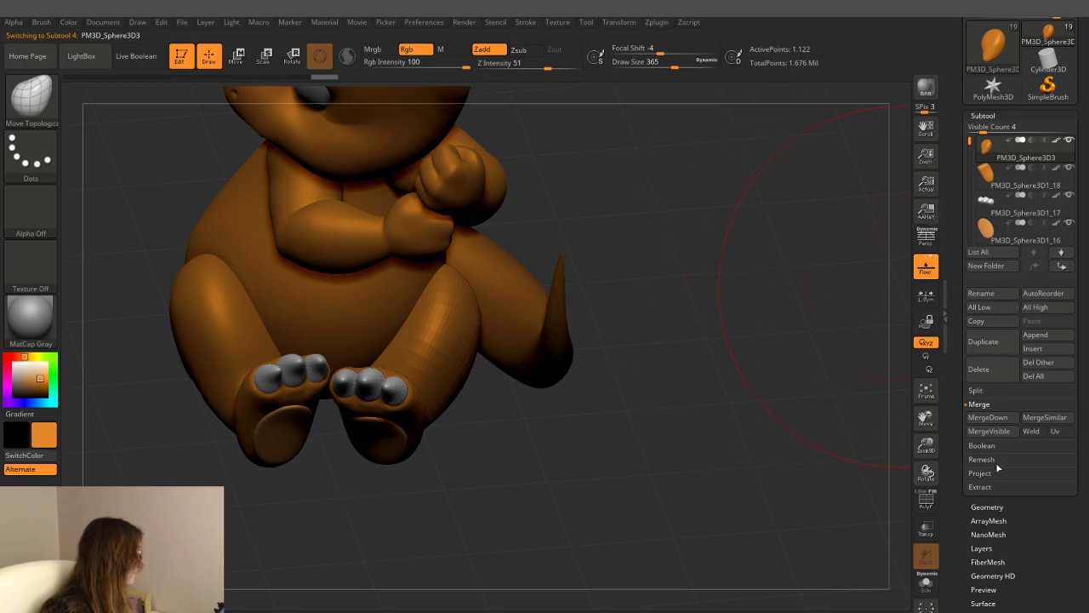
- Divide PM3D_Sphere3D3 once and delete its lower subdivision level
left_click(989, 507)
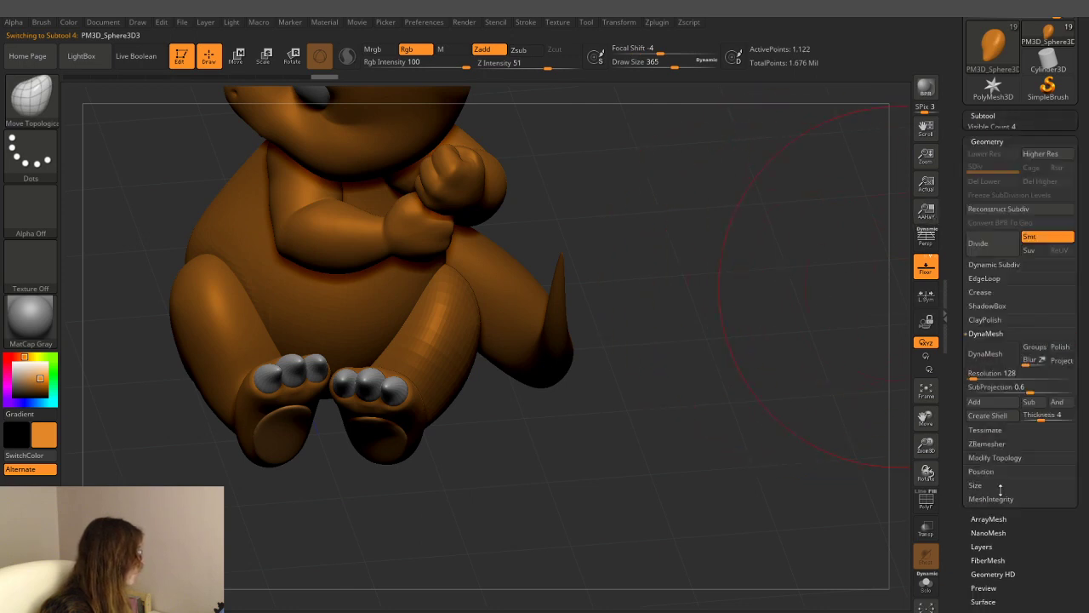
left_click(992, 234)
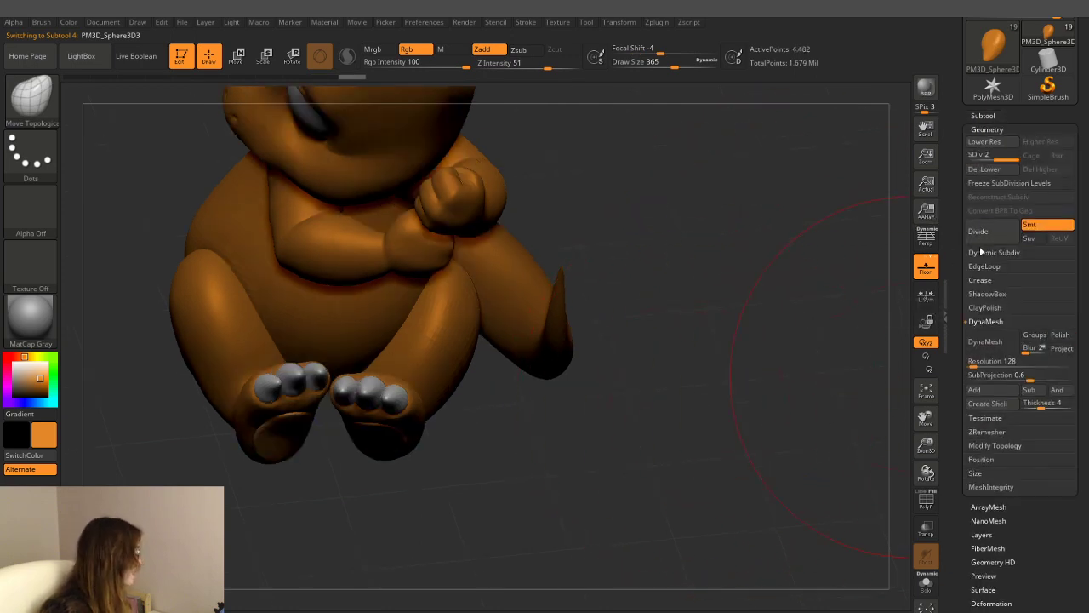
left_click(983, 169)
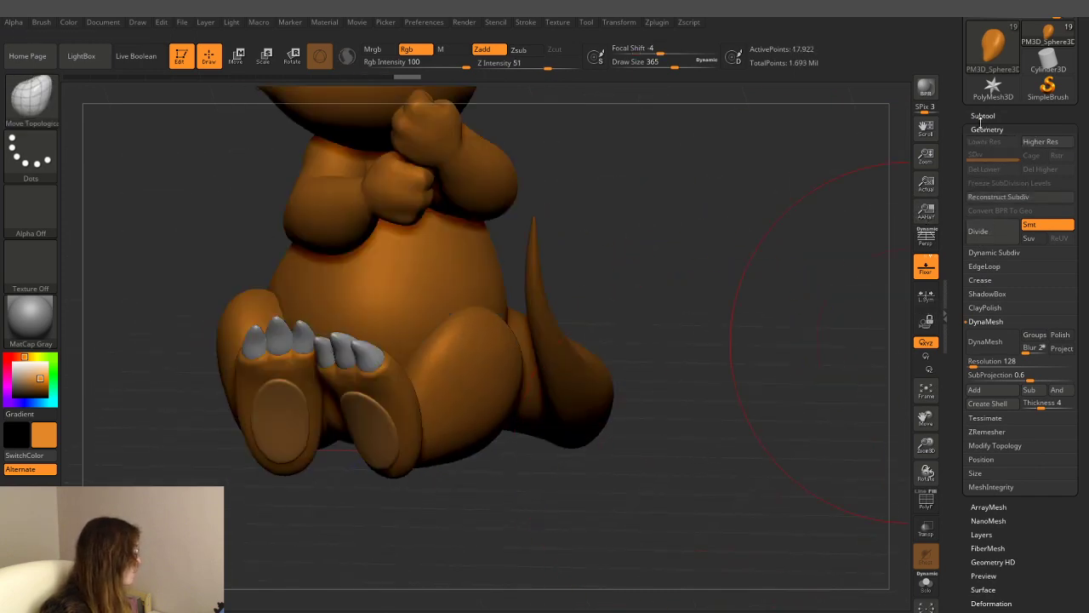
left_click(983, 116)
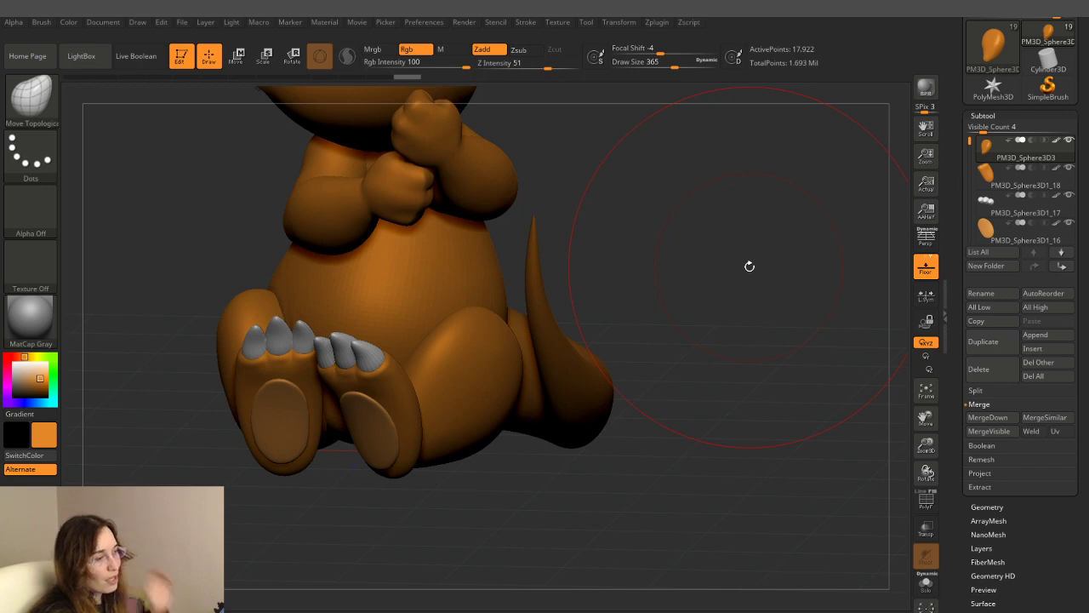
mouse_move(666, 234)
left_mouse_down()
mouse_move(683, 360)
mouse_move(722, 311)
left_mouse_up()
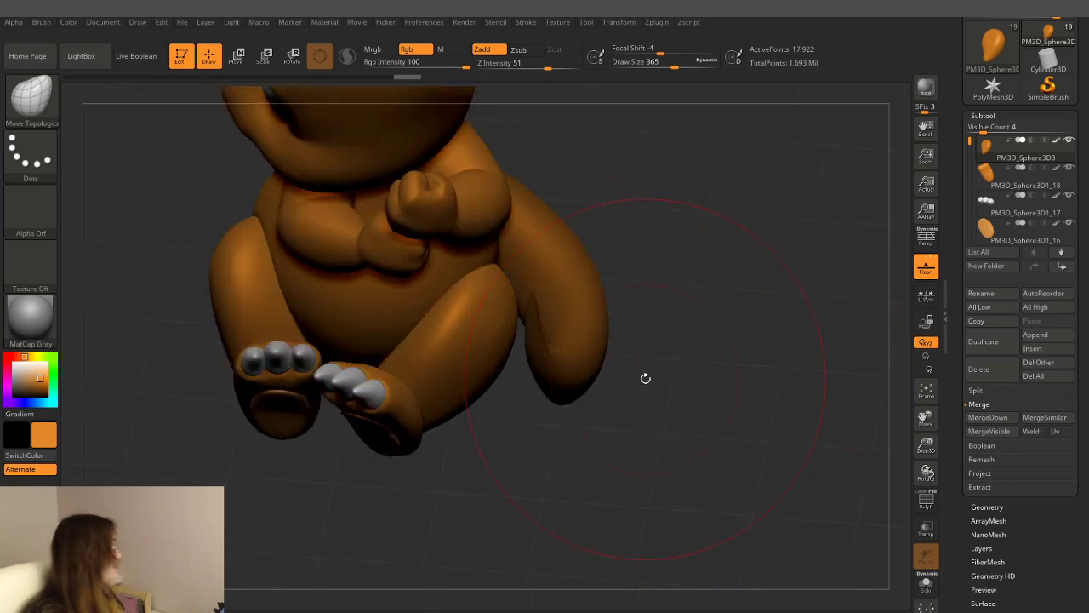
left_click(997, 506)
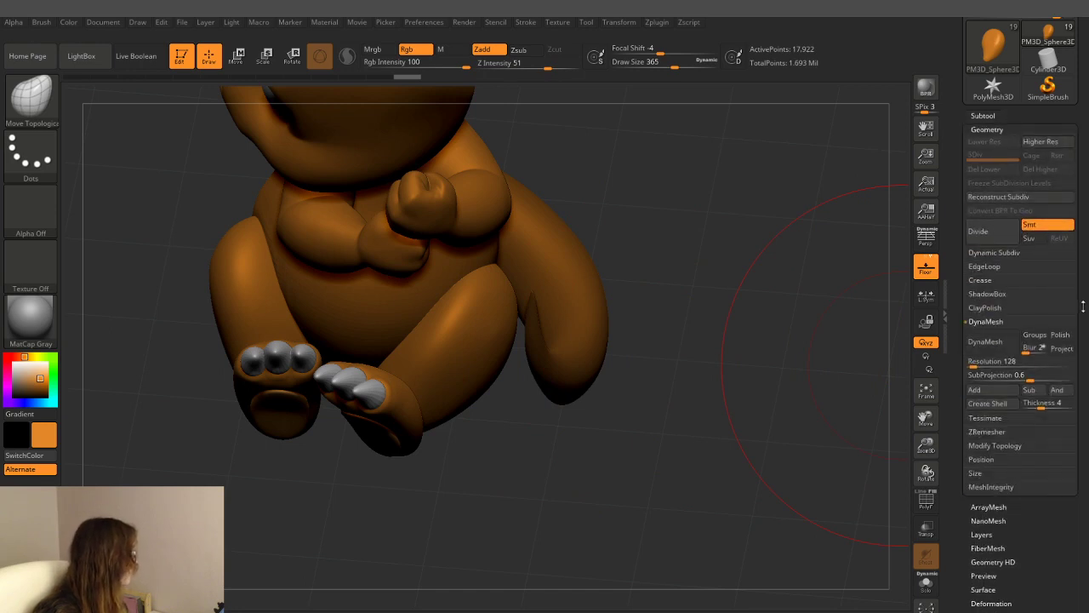
left_click_drag(706, 339, 749, 323)
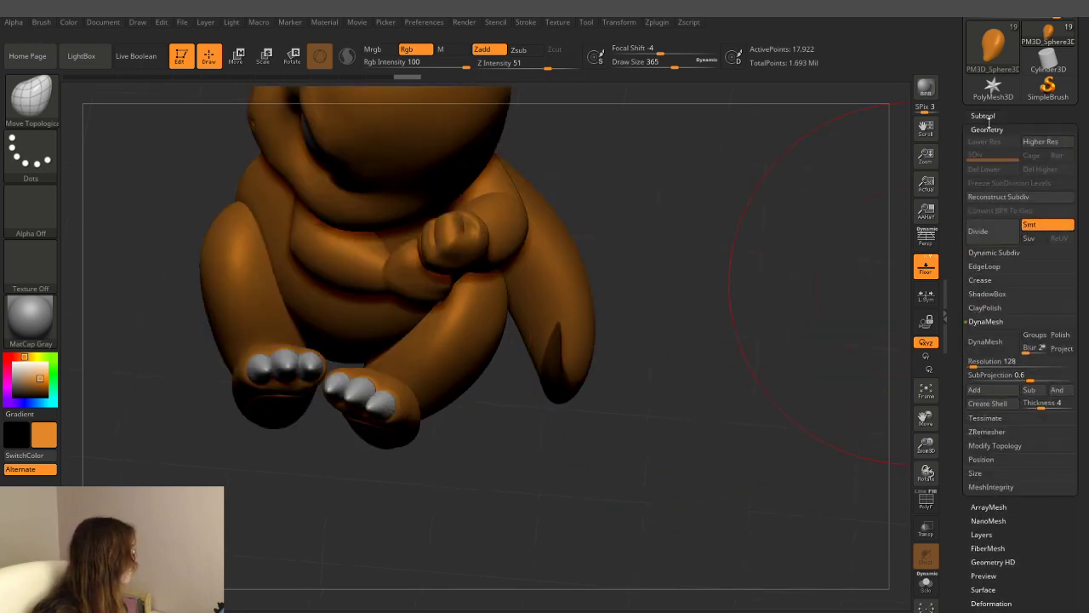
left_click(986, 122)
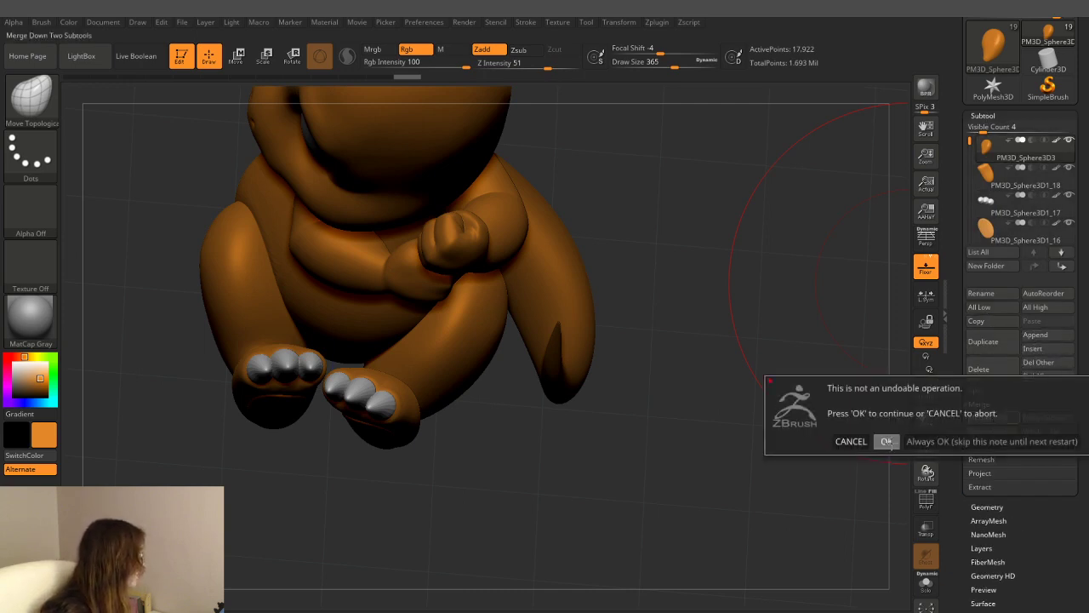
- Confirm merging the leg piece down and show the merged part alone with Solo
left_click(886, 441)
left_click(987, 507)
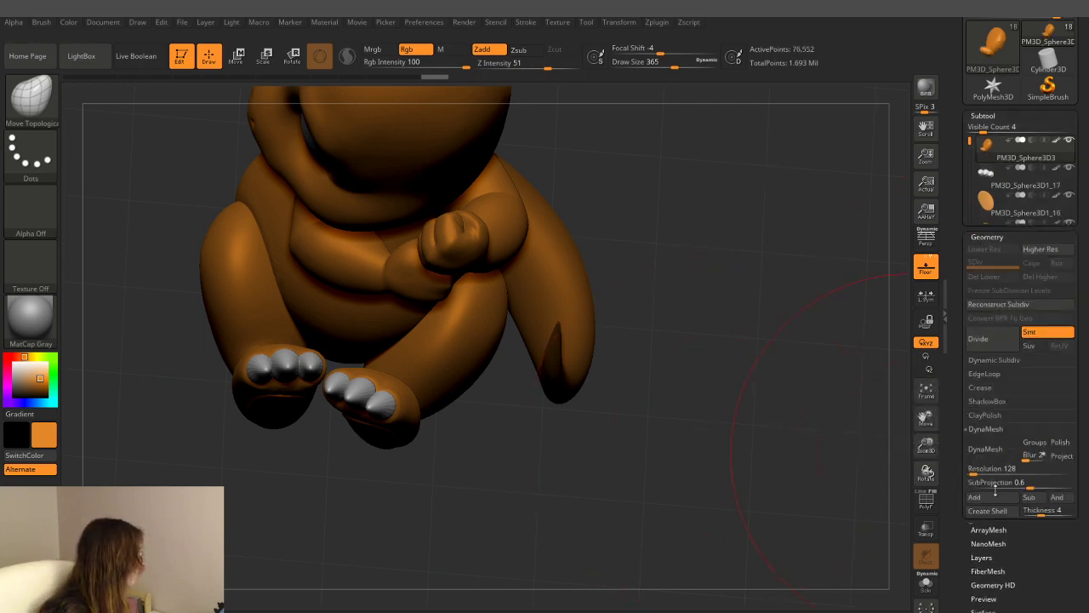
left_click(925, 583)
mouse_move(662, 486)
left_mouse_down()
mouse_move(621, 494)
mouse_move(560, 480)
mouse_move(640, 384)
left_mouse_up()
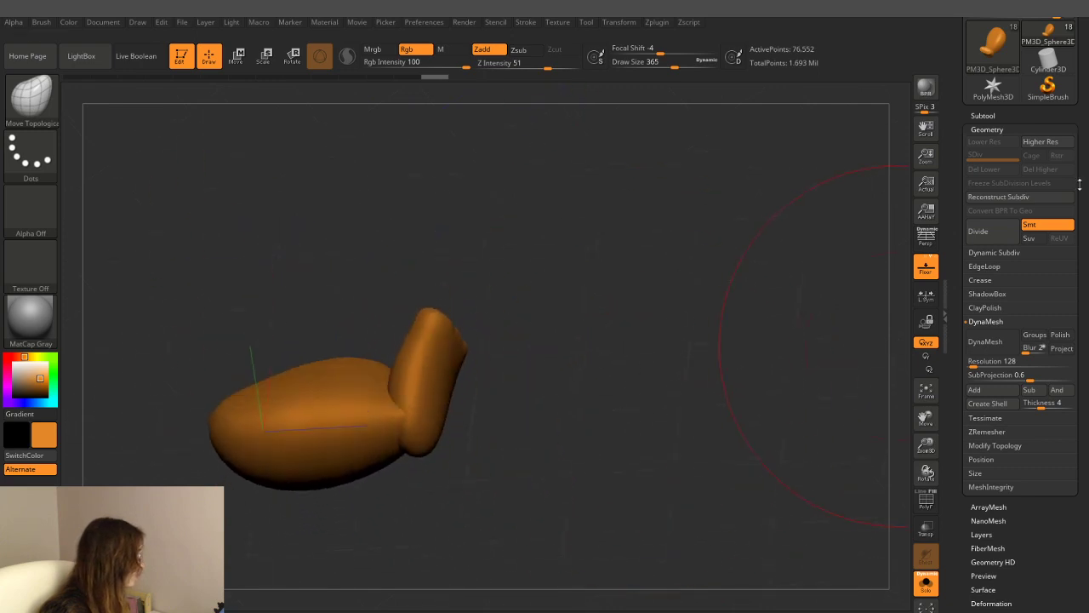
- DynaMesh the merged part at resolution 568 and lower Draw Size to 94
left_click(991, 361)
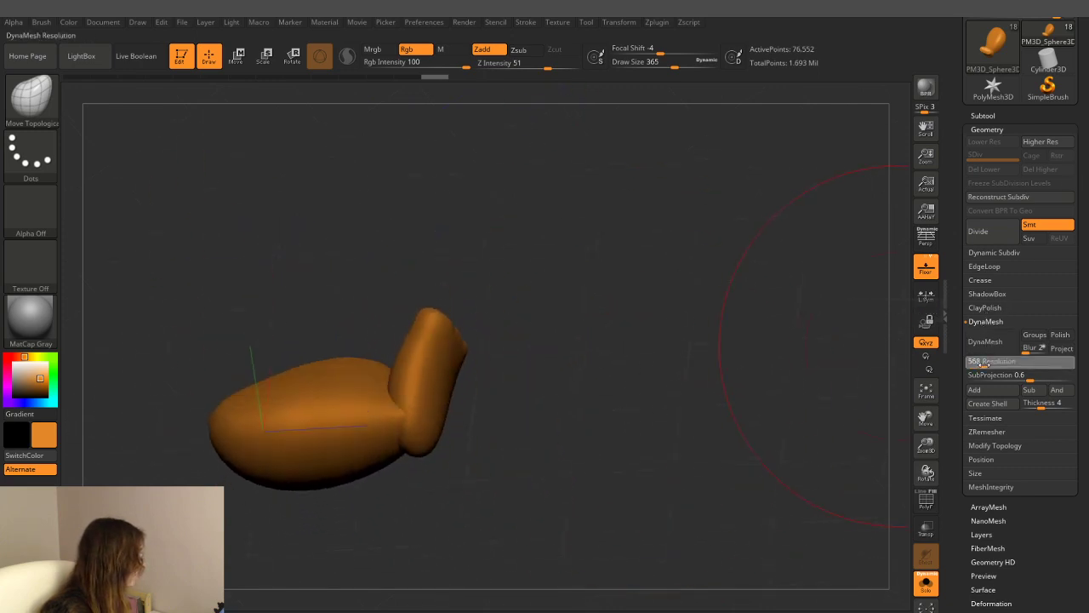
type("568 Resolution")
left_click(992, 341)
left_click_drag(596, 460, 560, 306)
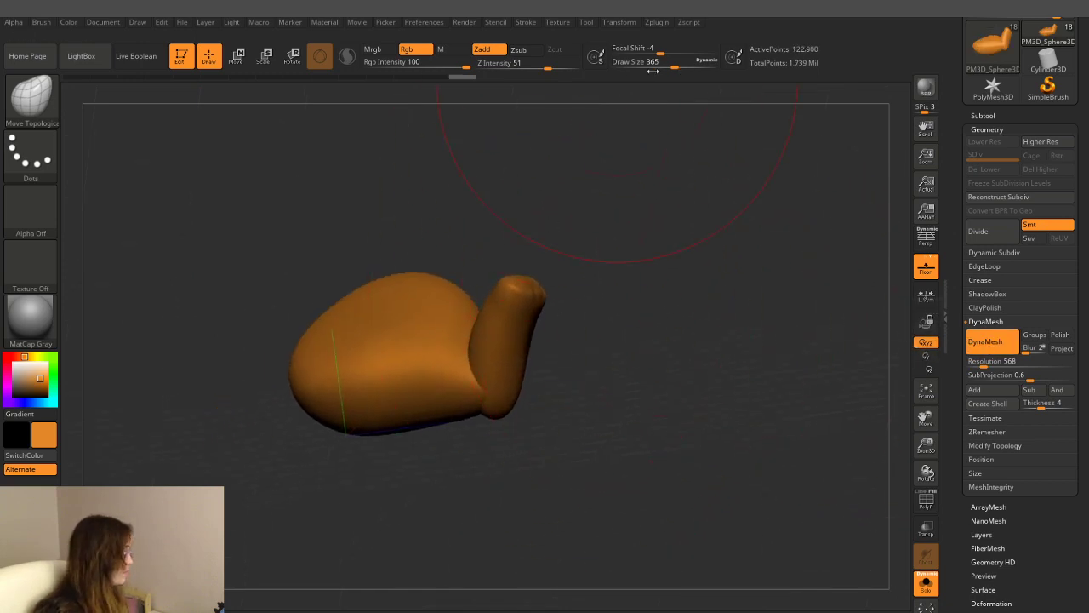
left_click_drag(658, 63, 644, 63)
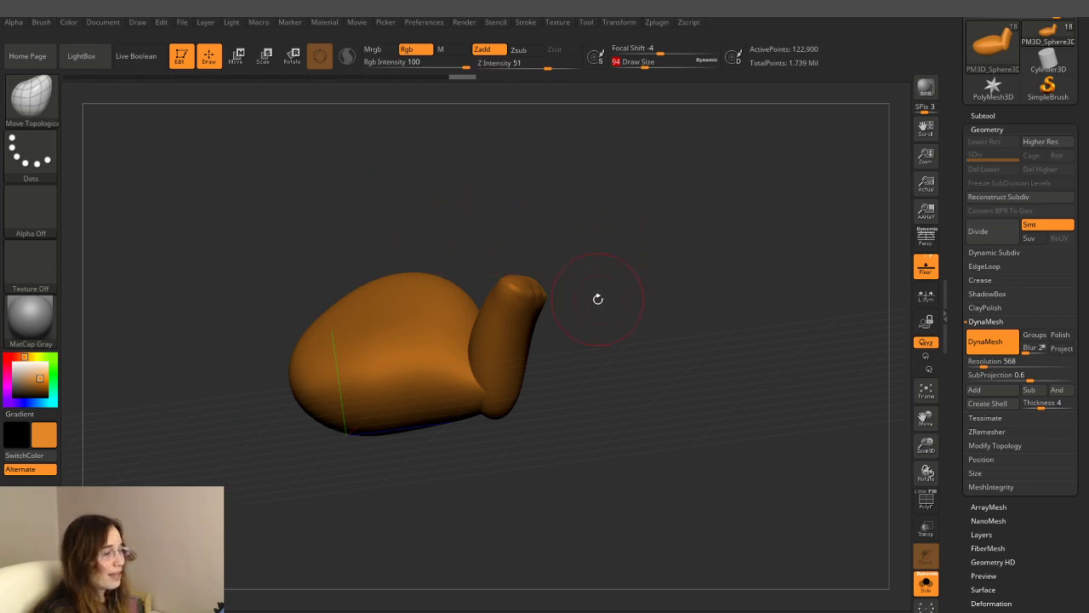
right_click_drag(518, 374, 460, 401)
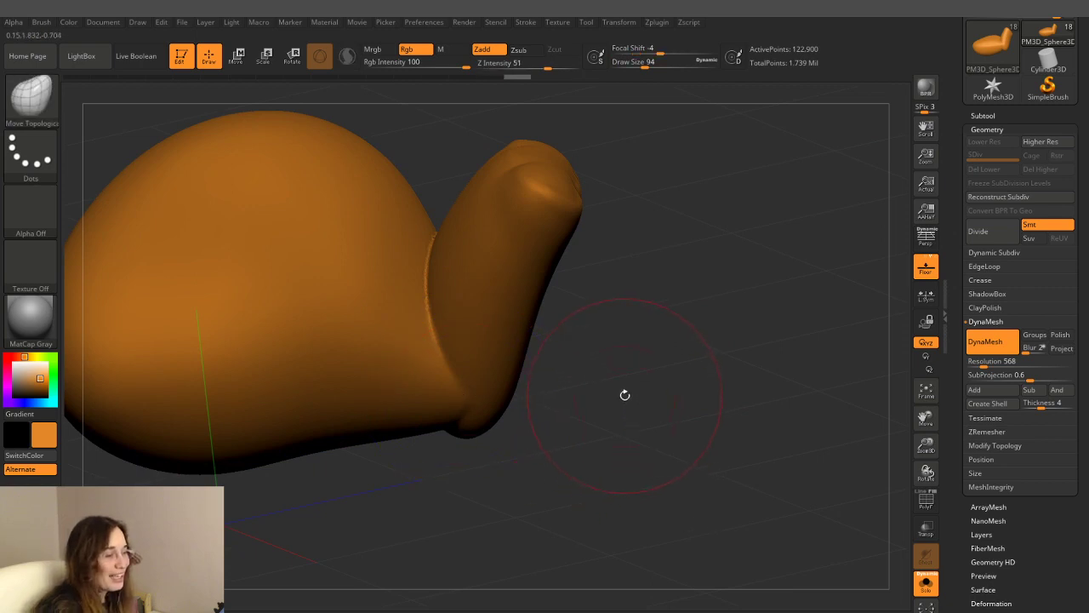
mouse_move(629, 396)
left_mouse_down()
mouse_move(466, 399)
mouse_move(712, 308)
mouse_move(644, 415)
mouse_move(581, 404)
left_mouse_up()
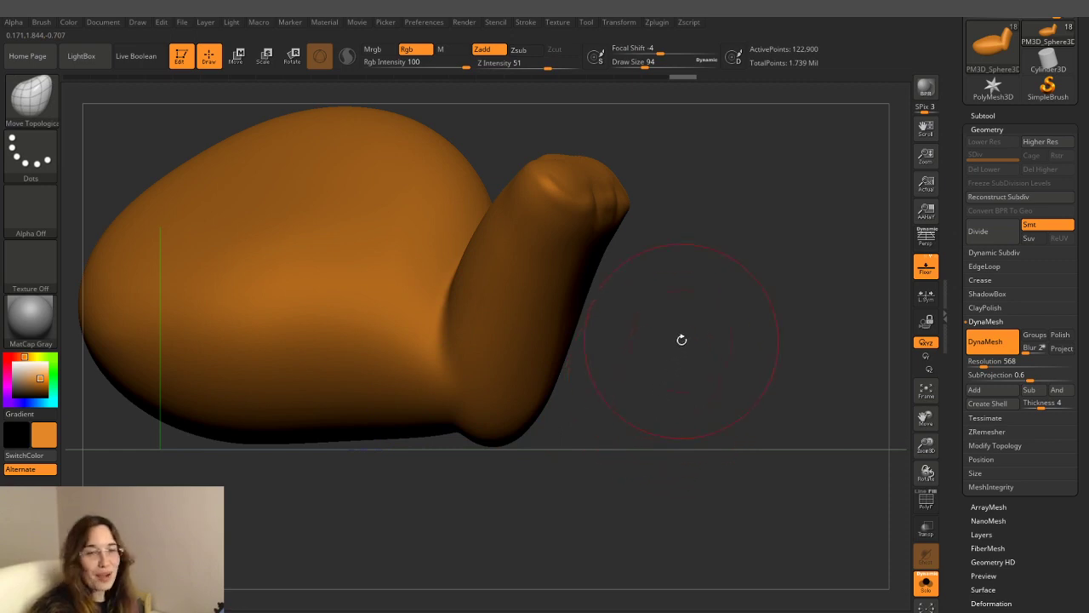
- Smooth the limb-to-body joint from several angles, then switch to the ClayBuildup brush
left_click_drag(681, 370, 754, 238)
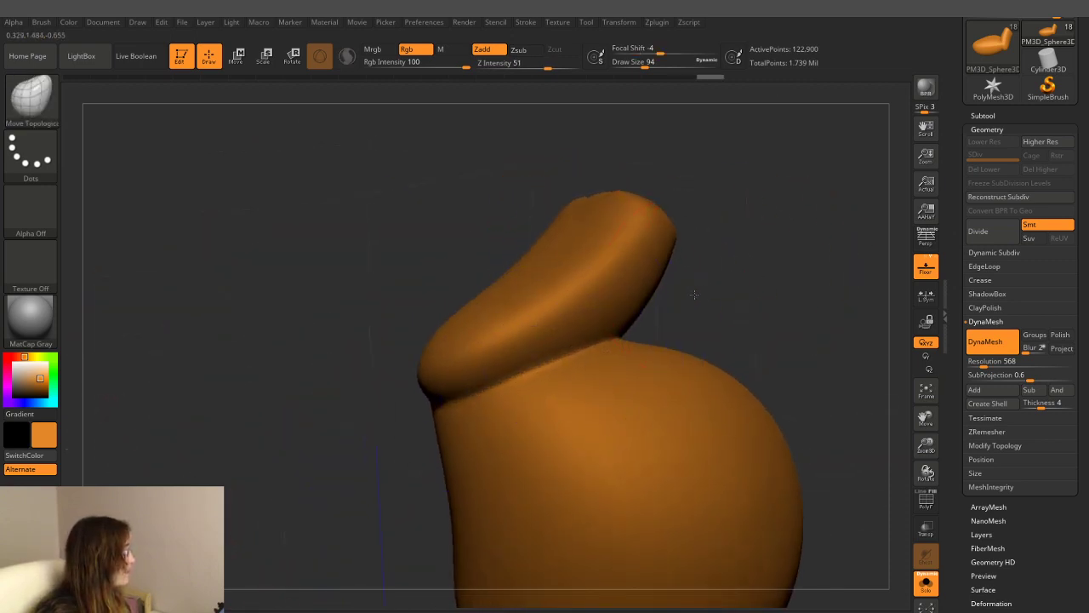
mouse_move(731, 281)
left_mouse_down()
mouse_move(631, 364)
mouse_move(622, 352)
left_mouse_up()
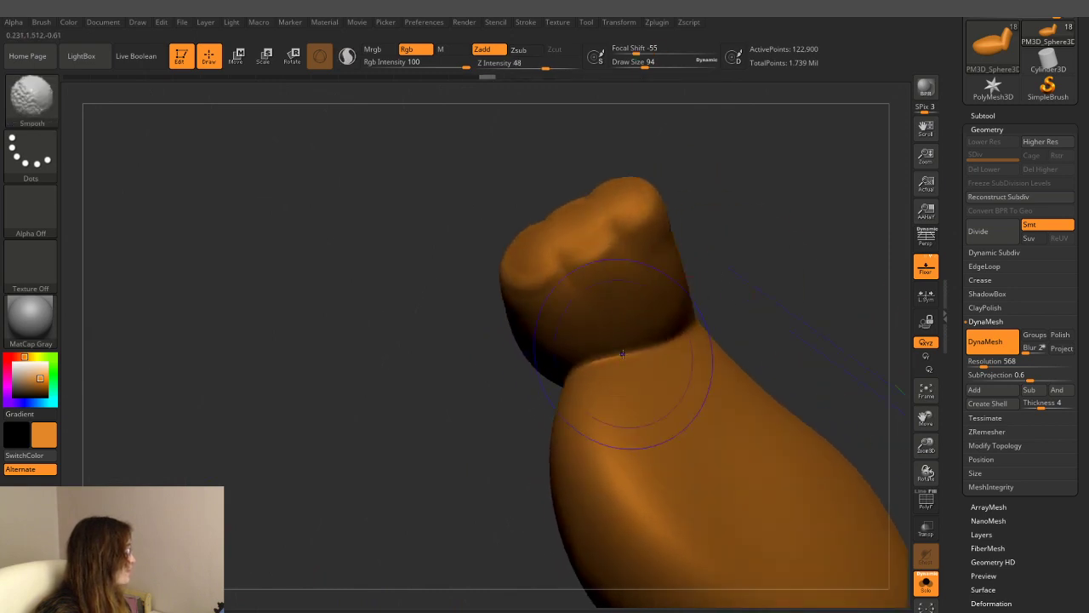
mouse_move(723, 317)
left_mouse_down()
mouse_move(764, 296)
mouse_move(755, 286)
left_mouse_up()
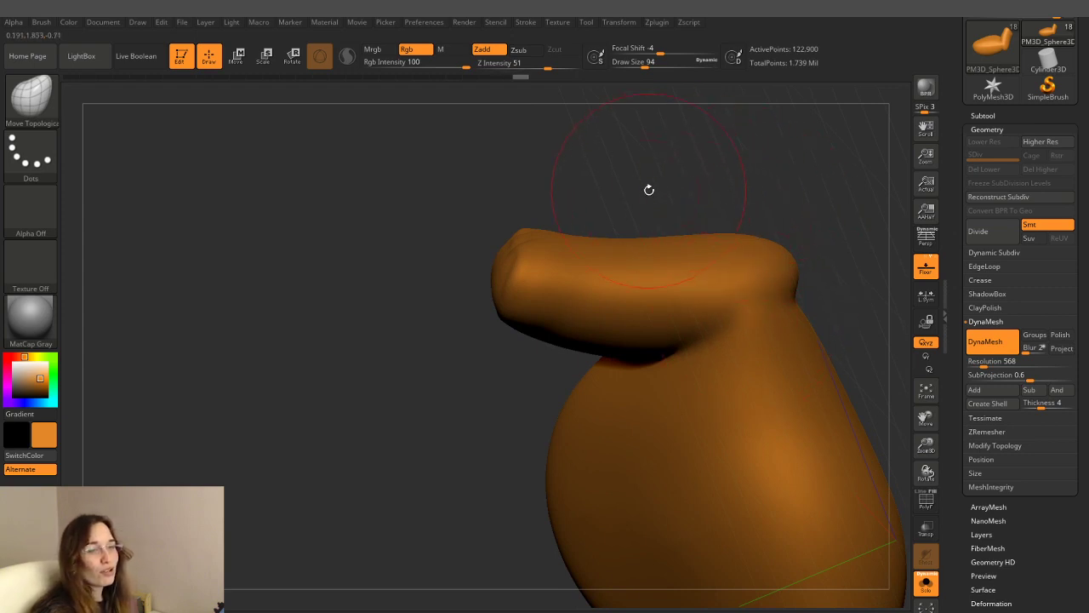
mouse_move(741, 222)
left_mouse_down()
mouse_move(774, 278)
mouse_move(826, 224)
mouse_move(829, 254)
left_mouse_up()
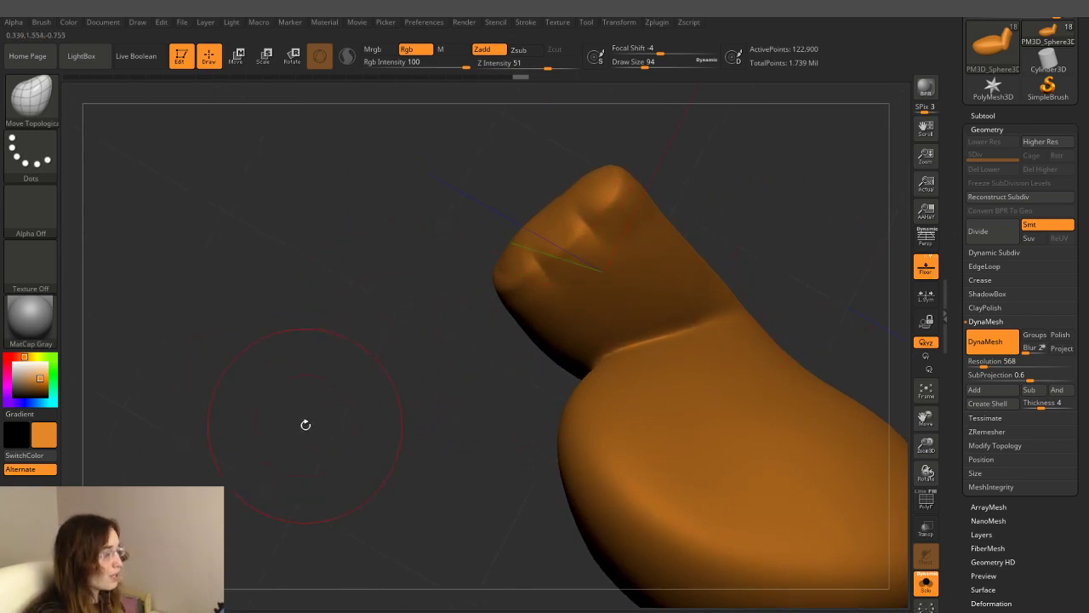
mouse_move(275, 462)
left_mouse_down()
mouse_move(454, 350)
mouse_move(499, 413)
left_mouse_up()
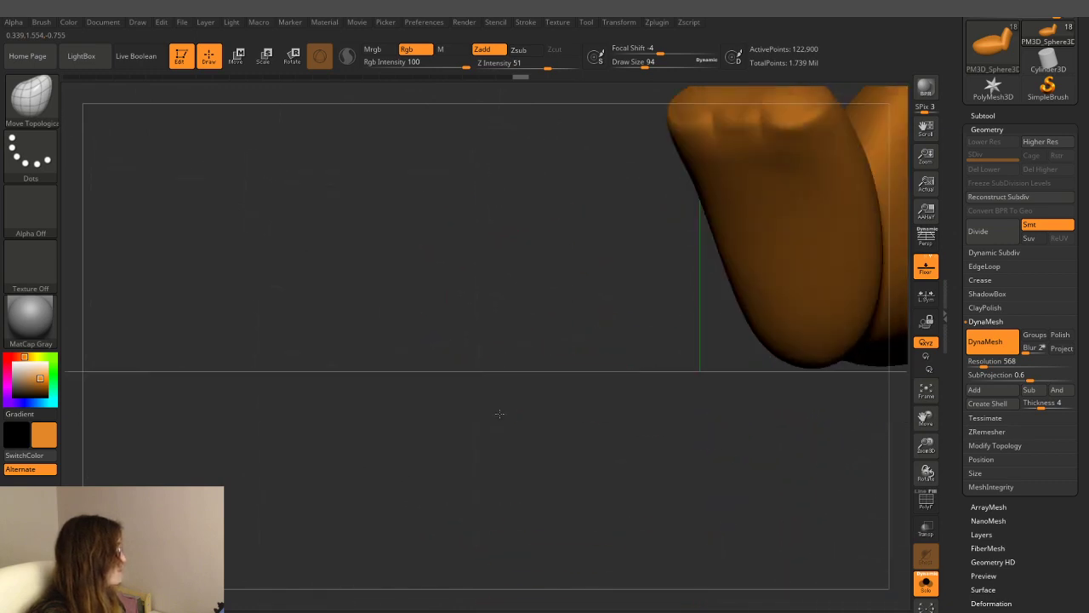
mouse_move(561, 300)
left_mouse_down()
mouse_move(341, 369)
mouse_move(829, 464)
mouse_move(783, 472)
mouse_move(681, 425)
mouse_move(562, 298)
mouse_move(620, 462)
left_mouse_up()
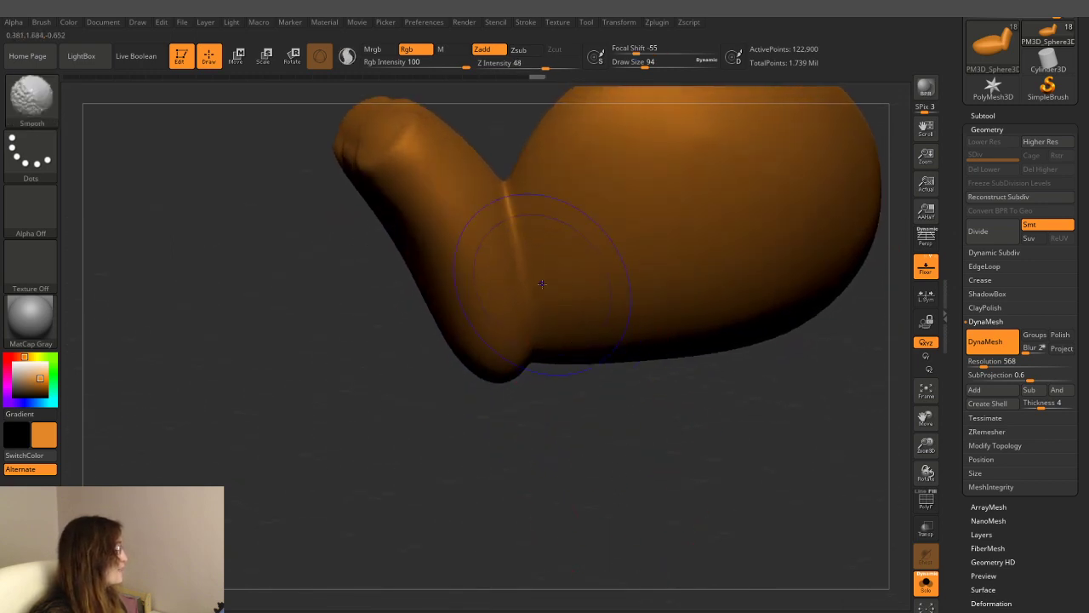
mouse_move(722, 428)
left_mouse_down()
mouse_move(608, 462)
mouse_move(598, 452)
left_mouse_up()
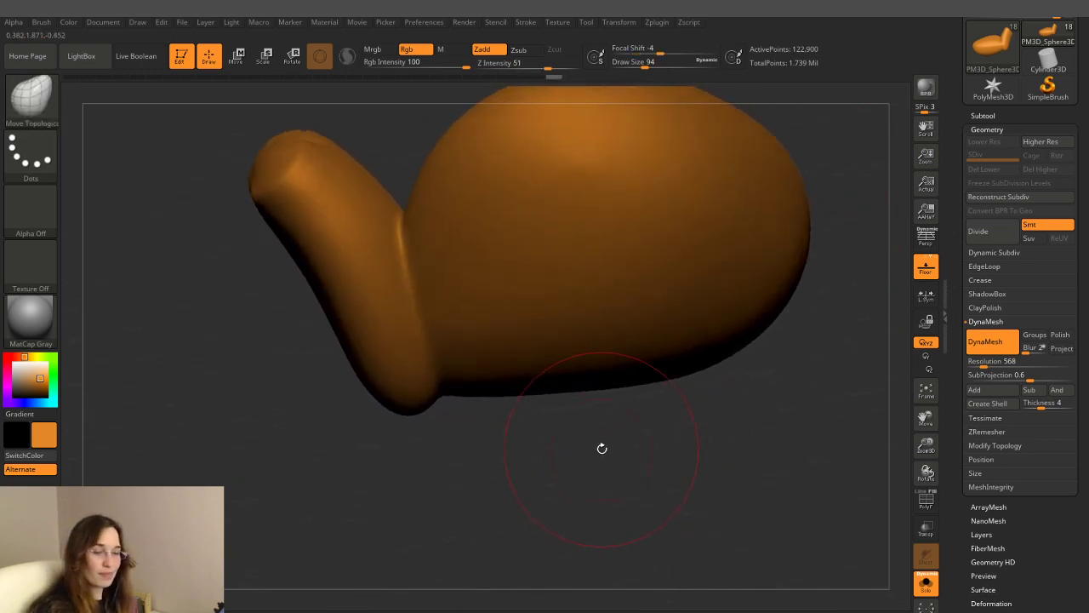
key("b")
key("c")
key("b")
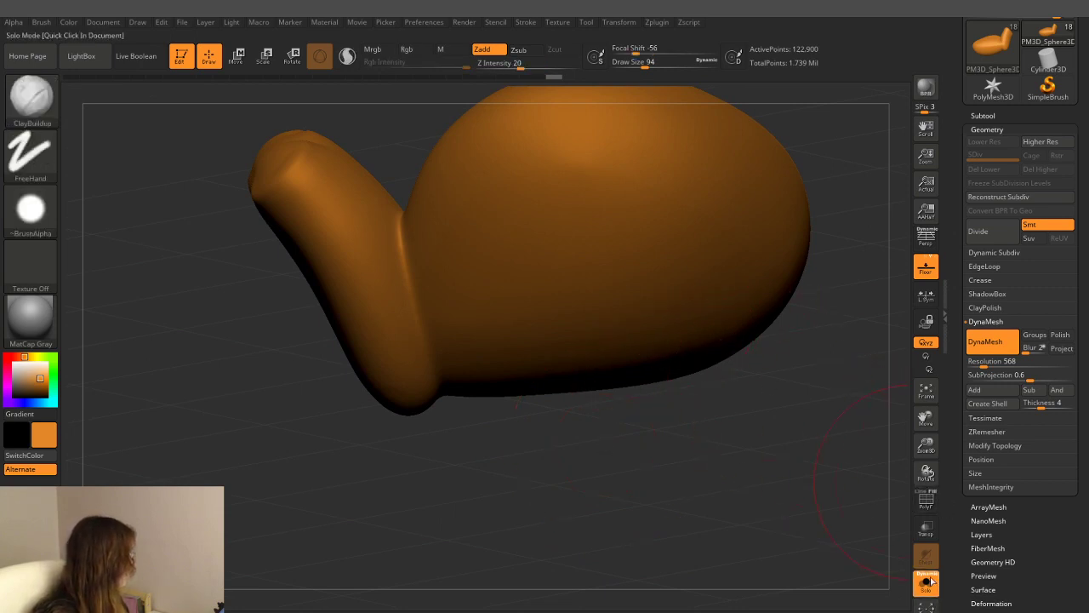
- Select the belly part from underneath and cut Draw Size from 94 to 41
left_click(928, 529)
left_click(928, 529)
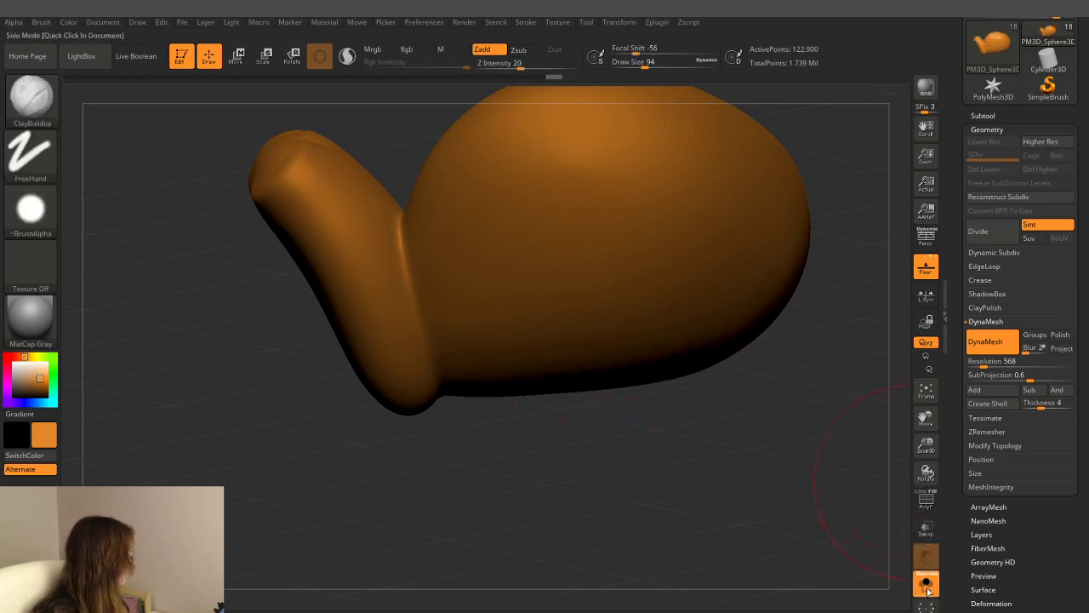
mouse_move(744, 481)
left_mouse_down()
mouse_move(725, 507)
mouse_move(773, 486)
mouse_move(722, 479)
mouse_move(779, 471)
mouse_move(746, 433)
mouse_move(699, 432)
left_mouse_up()
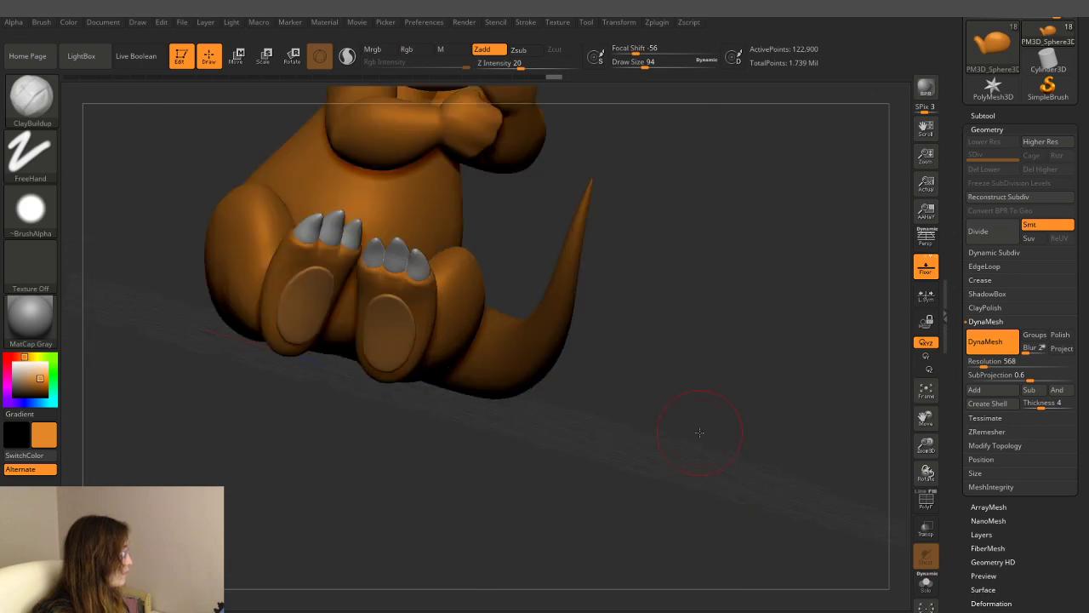
mouse_move(340, 406)
left_mouse_down()
mouse_move(707, 403)
mouse_move(744, 335)
mouse_move(708, 355)
left_mouse_up()
left_click(660, 331, "alt")
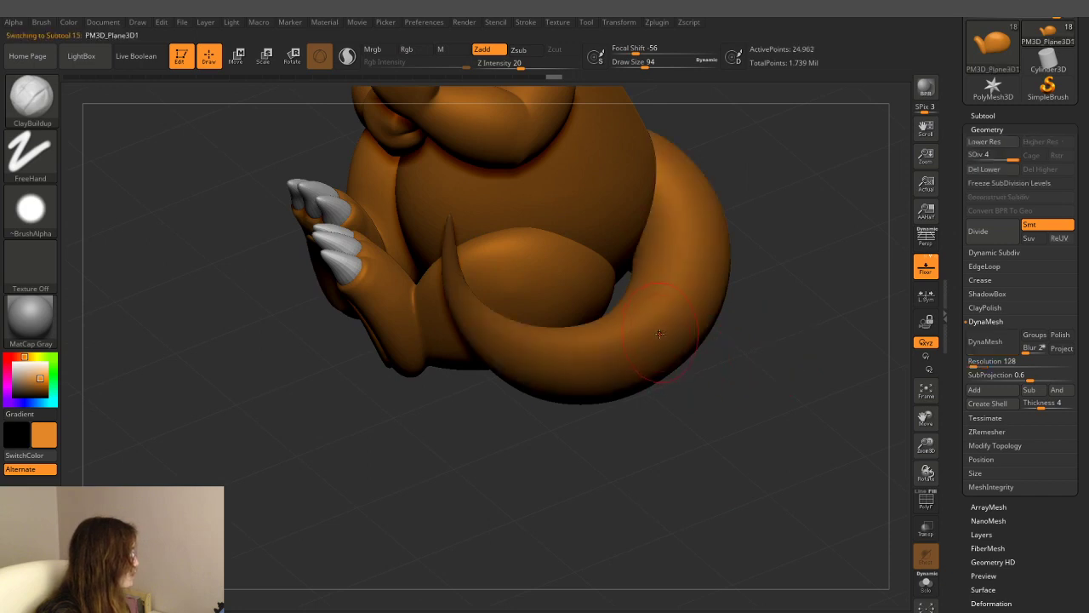
left_click(987, 114)
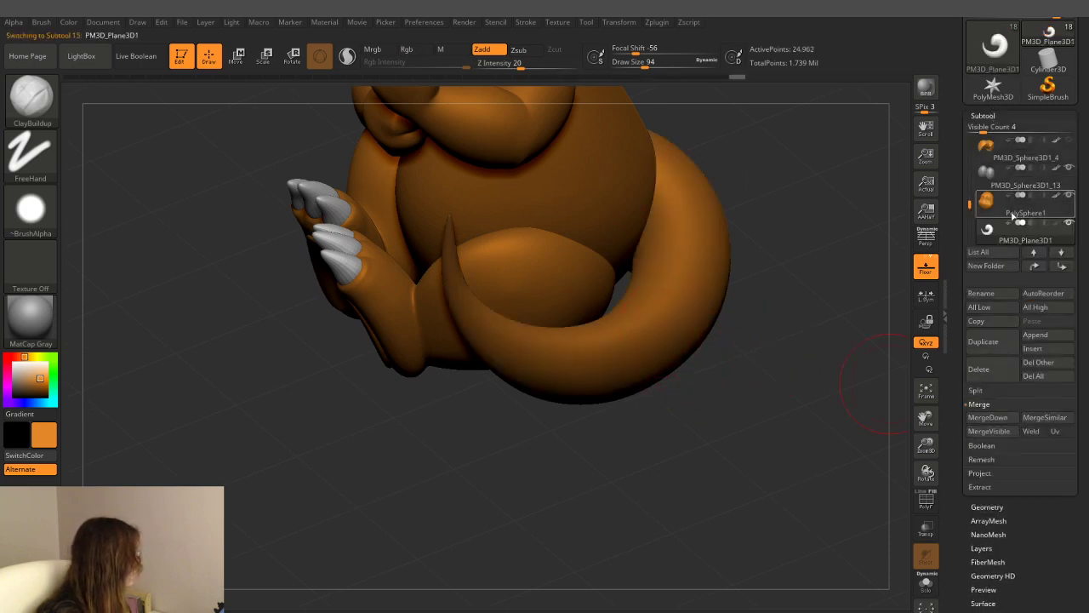
left_click_drag(721, 371, 622, 426)
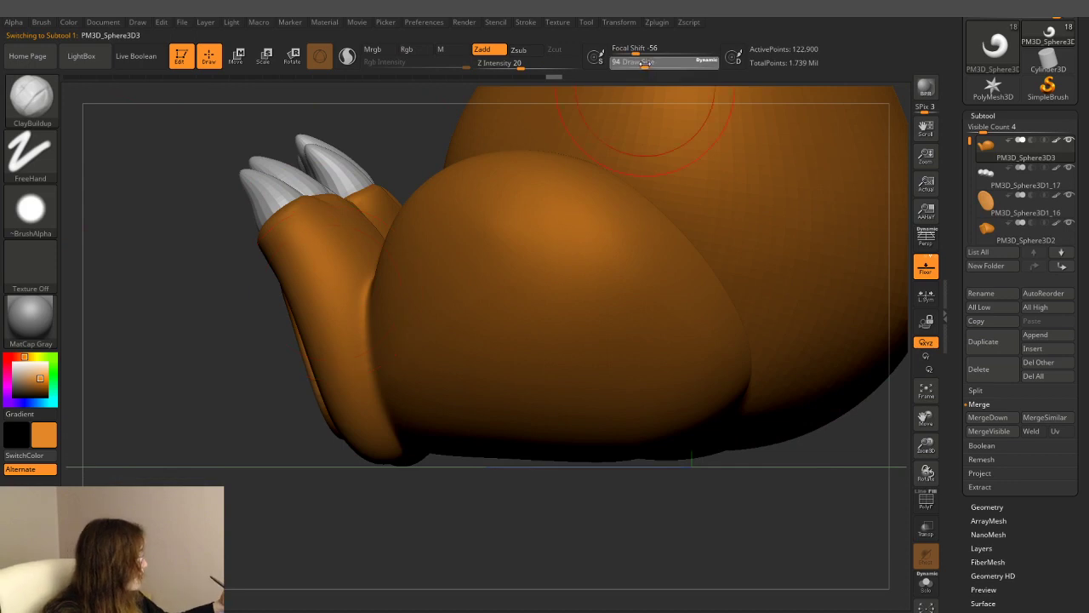
left_click_drag(647, 66, 634, 65)
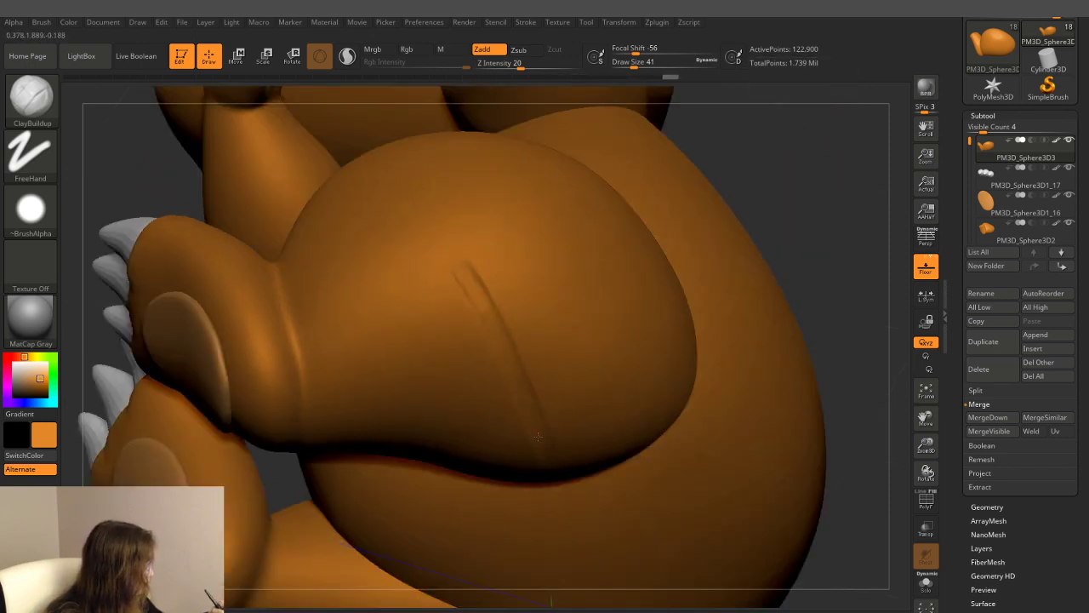
- Shrink Draw Size to 25 and briefly isolate the body with Solo to check the creases
key("shift")
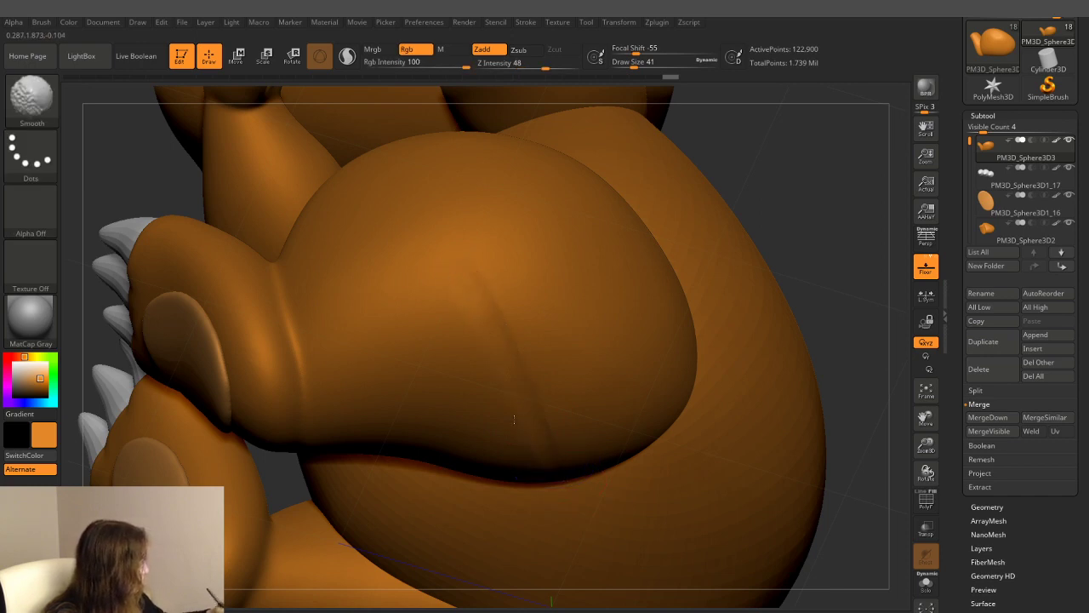
left_click_drag(741, 159, 721, 97)
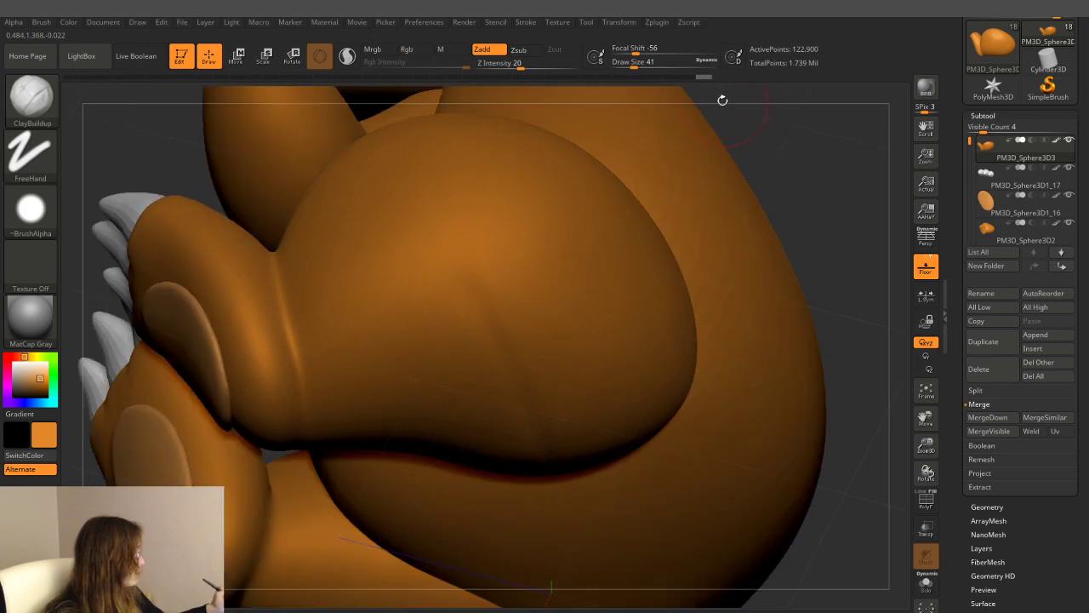
left_click_drag(631, 62, 627, 63)
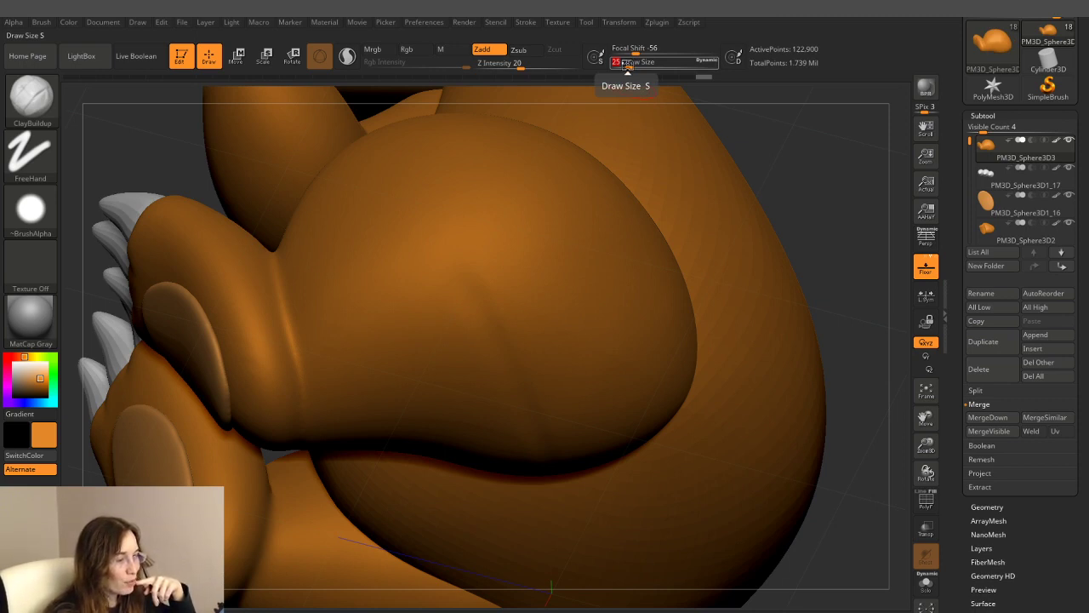
left_click(812, 186, "ctrl+shift")
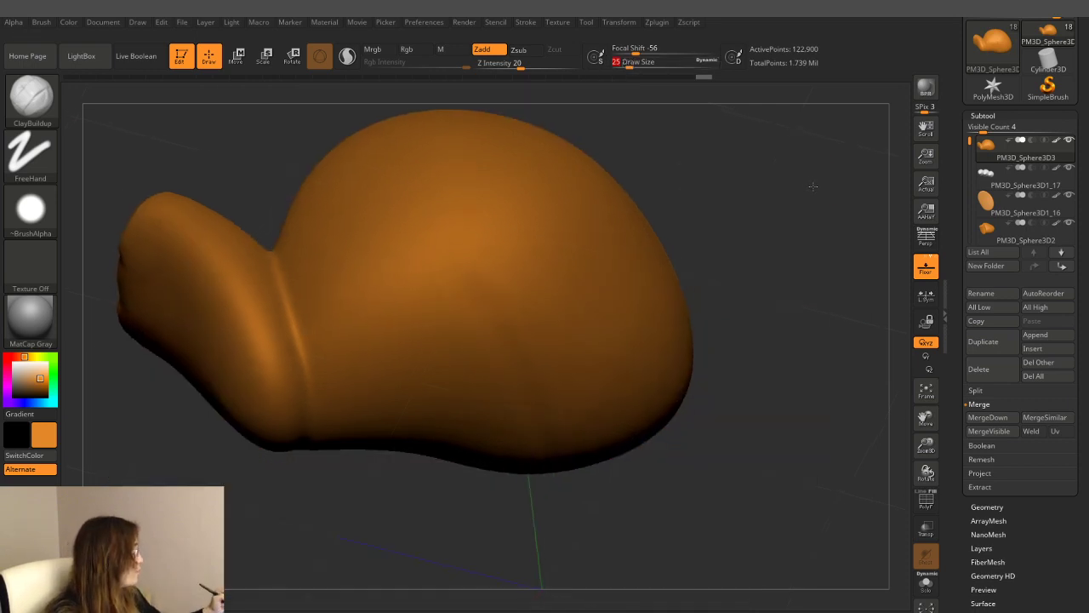
left_click(813, 186, "ctrl+shift")
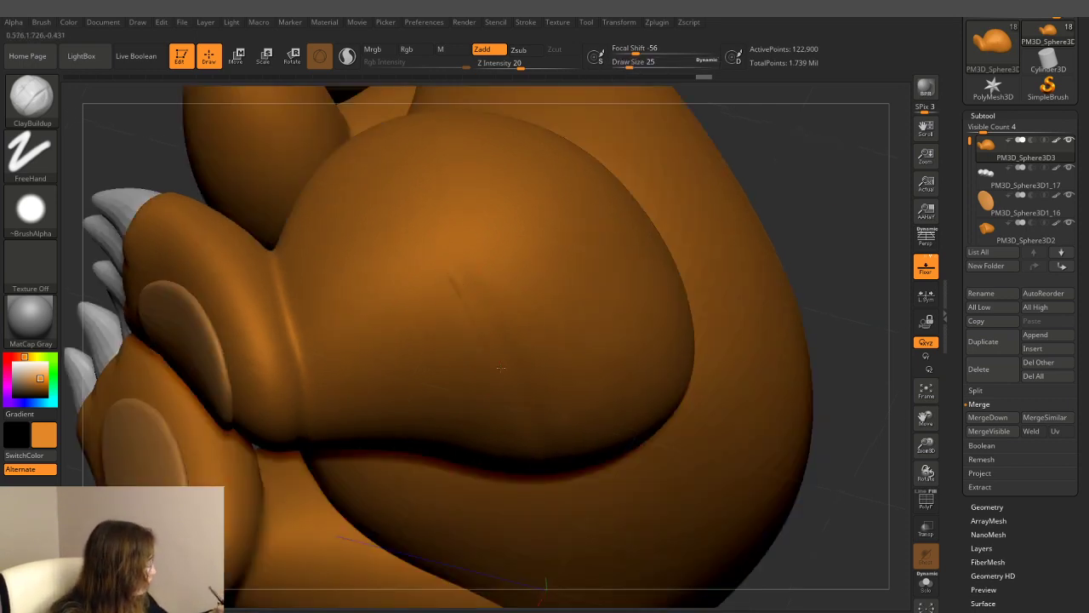
left_click_drag(808, 139, 791, 134)
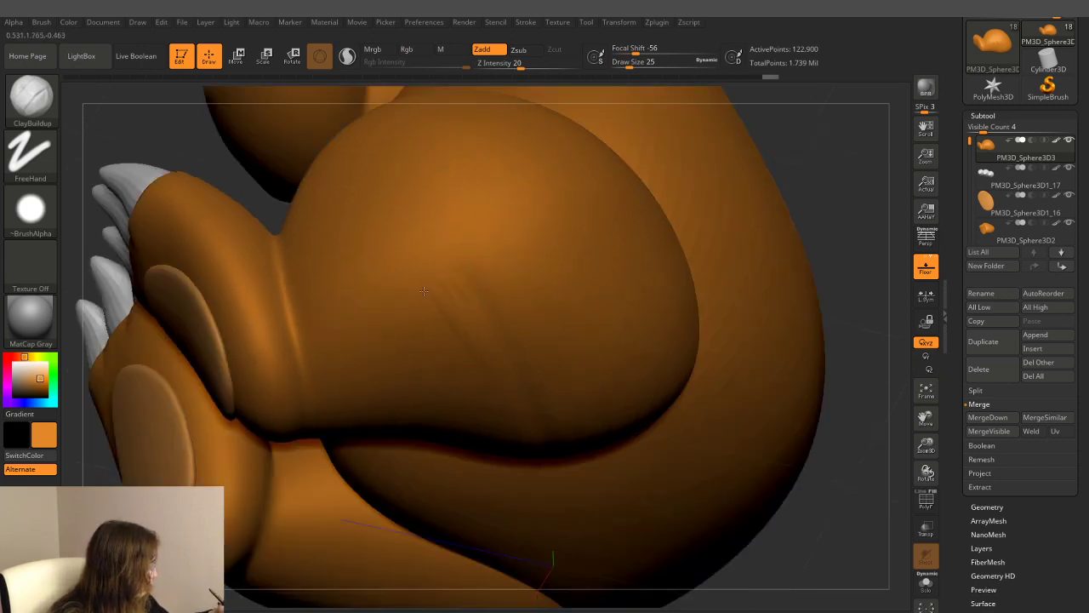
- Smooth the belly creases so they blend in, then load the MechCut A1 brush
key("shift")
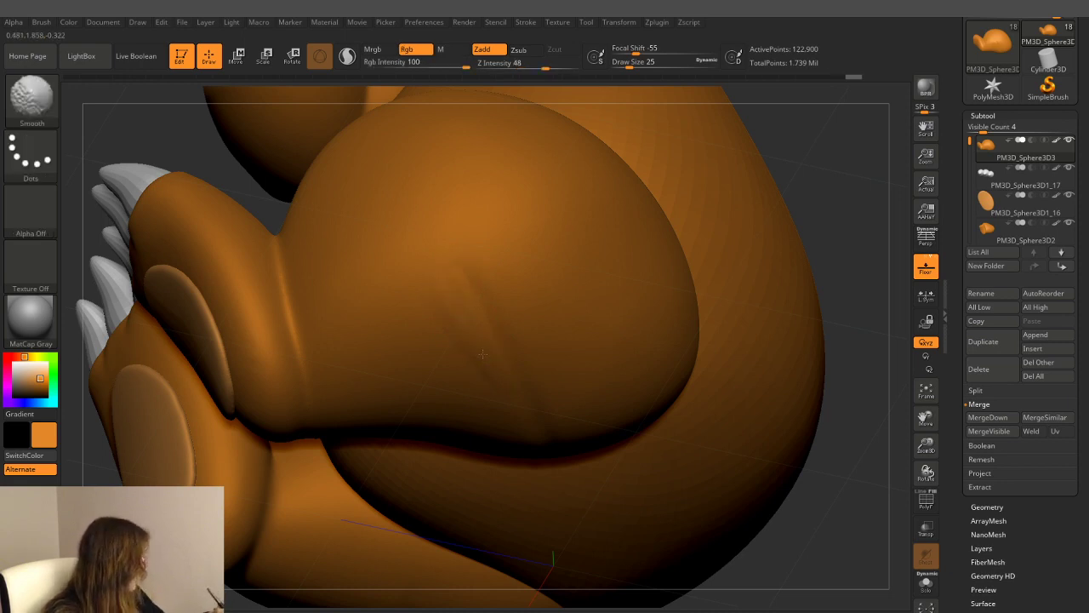
mouse_move(766, 187)
left_mouse_down()
mouse_move(795, 223)
mouse_move(802, 131)
left_mouse_up()
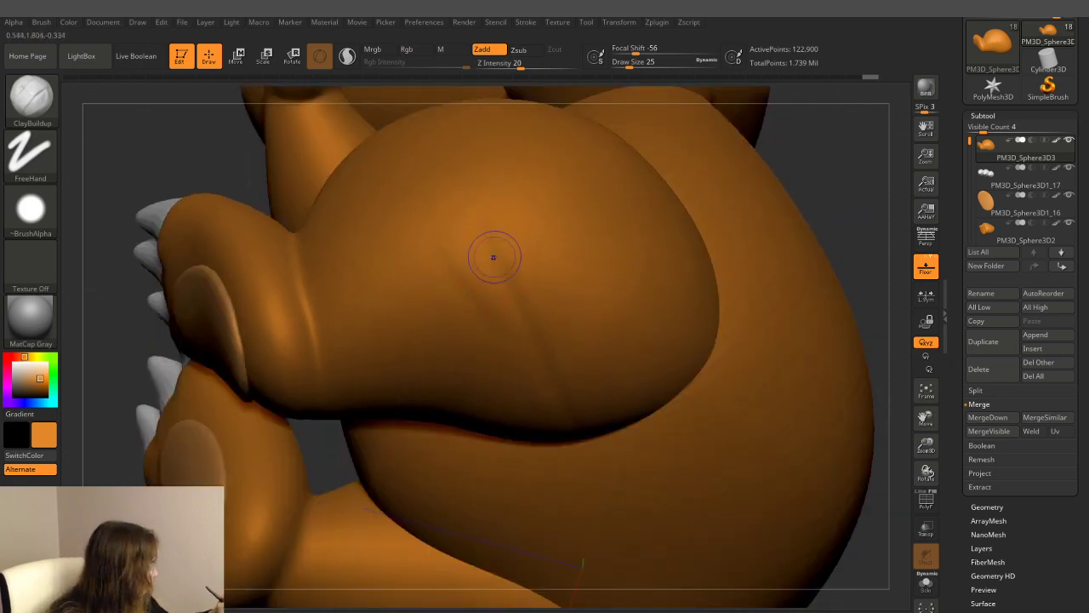
left_click_drag(494, 257, 487, 303, "shift")
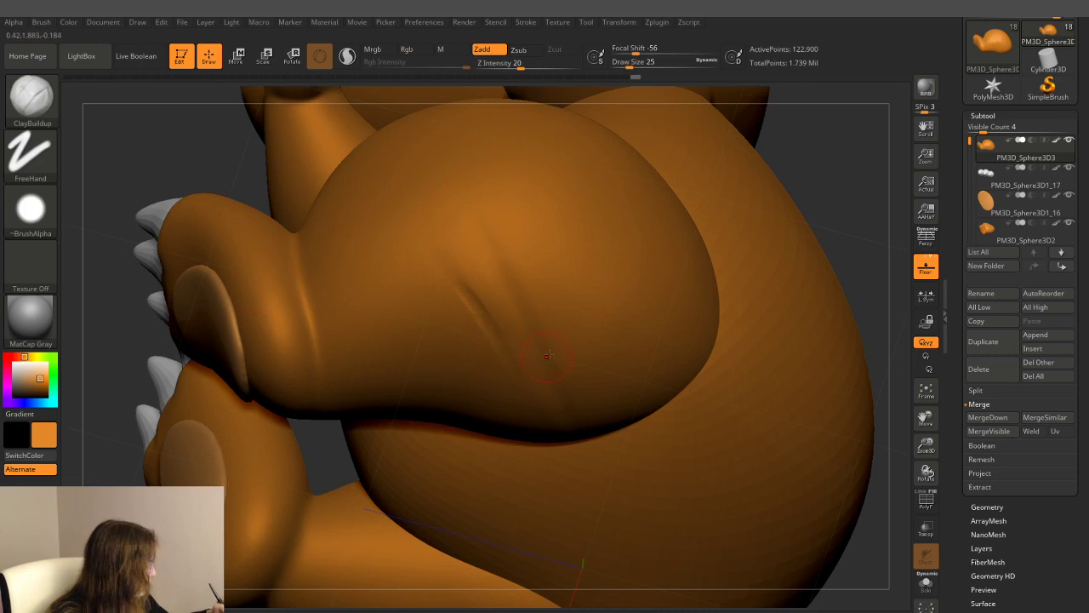
right_click_drag(549, 356, 486, 307)
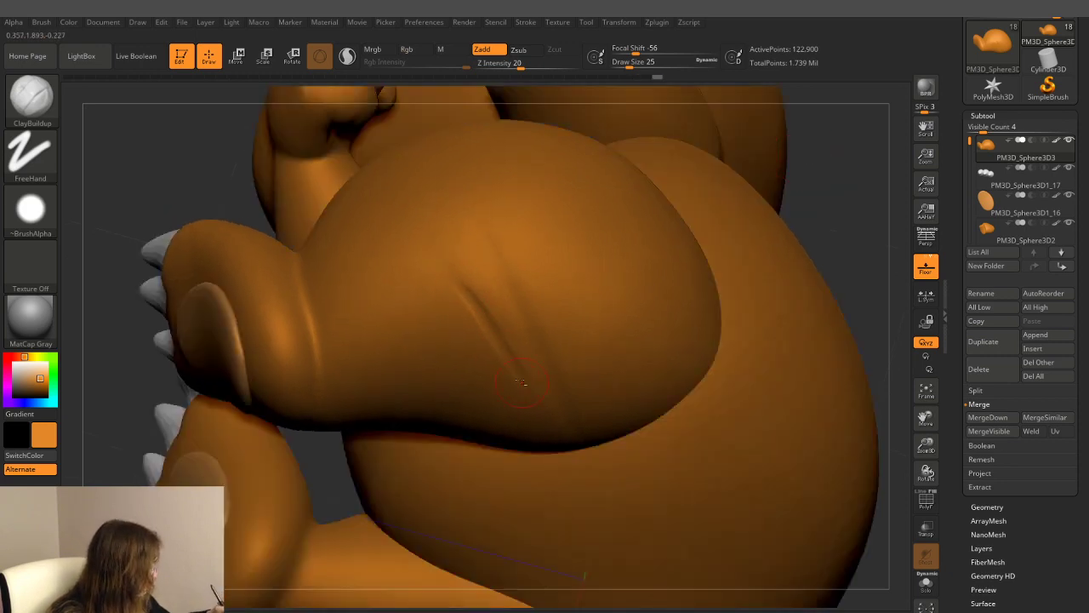
left_click_drag(505, 359, 495, 355, "shift")
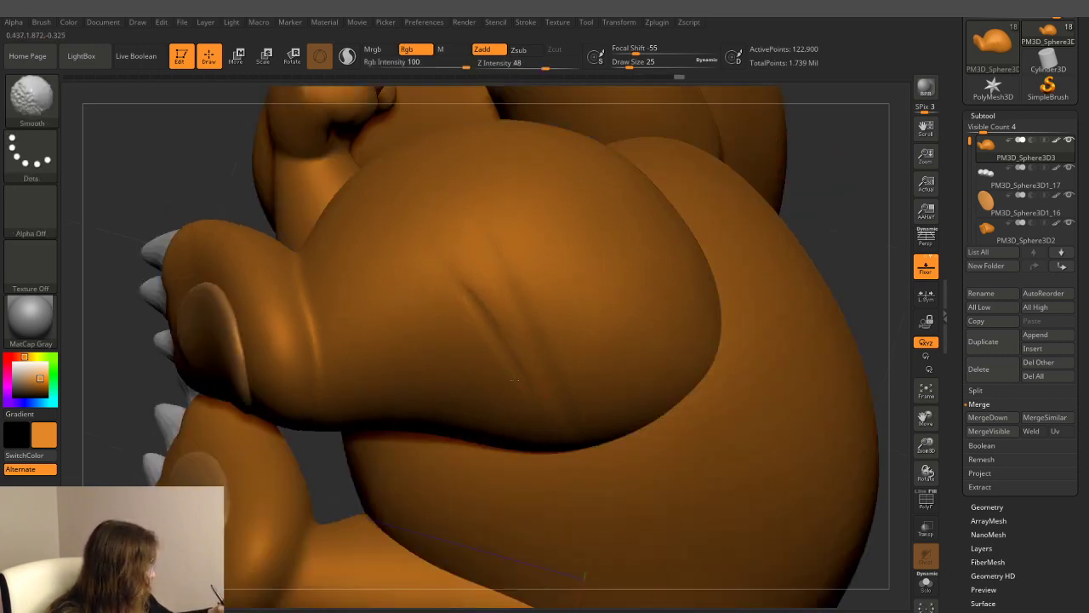
left_click_drag(501, 349, 536, 408, "shift")
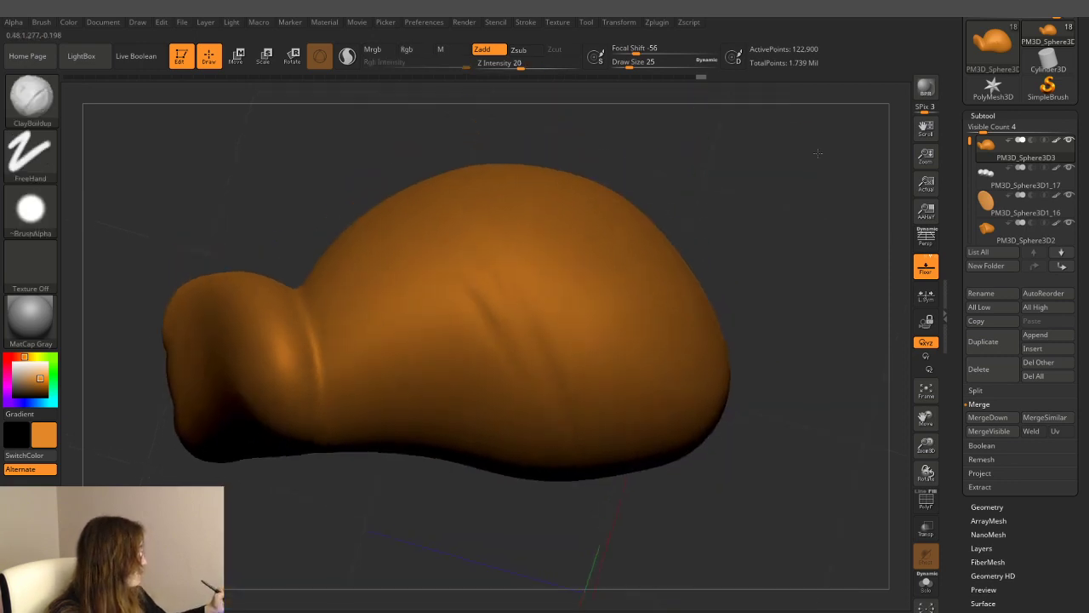
mouse_move(819, 174)
right_mouse_down()
mouse_move(830, 178)
mouse_move(766, 202)
right_mouse_up()
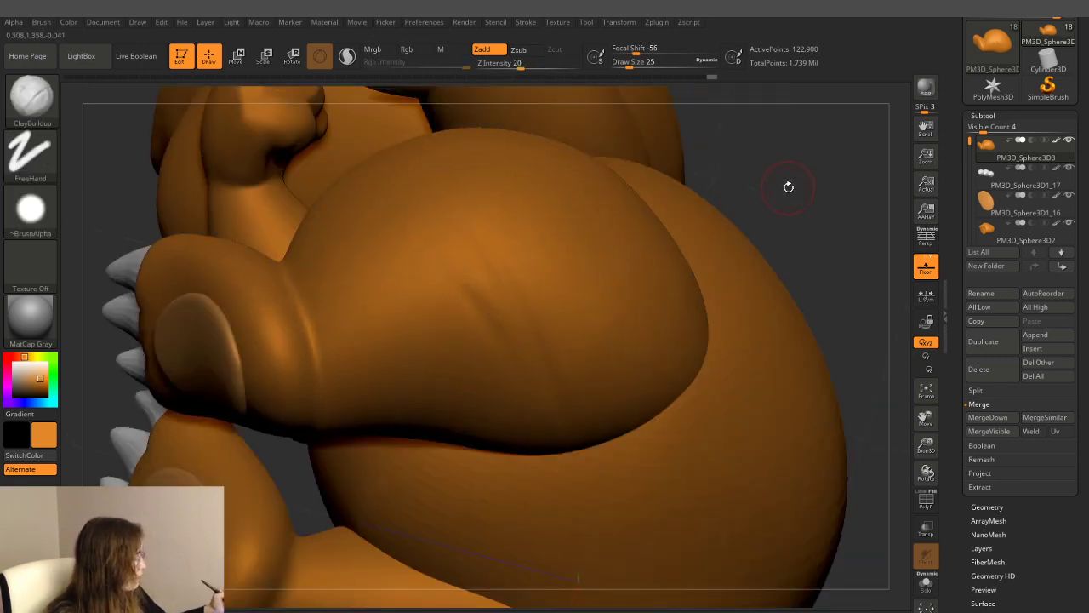
key("b")
key("m")
key("c")
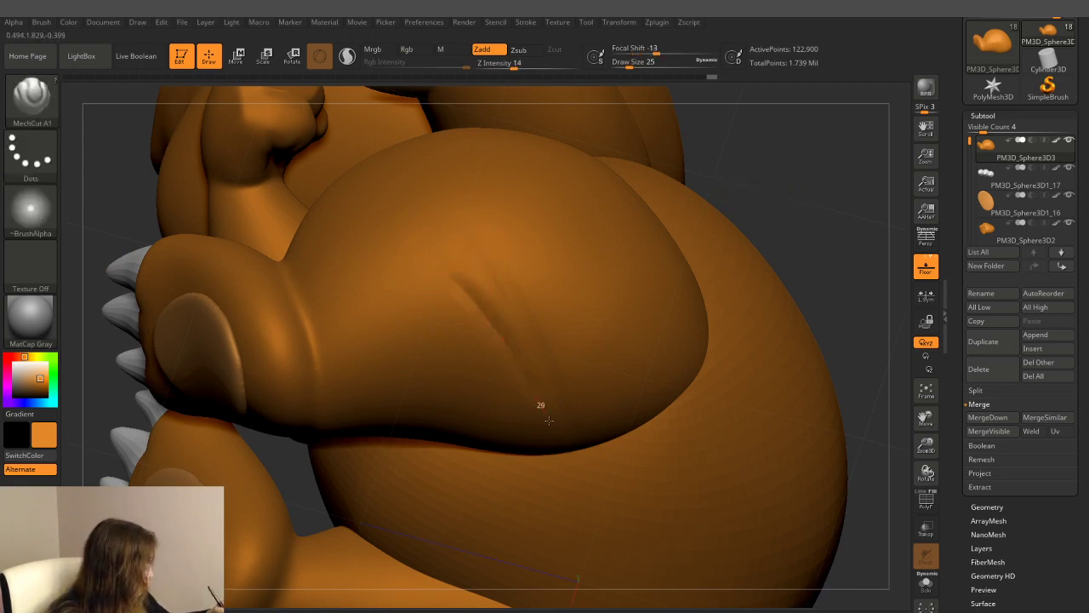
- Soften the belly creases further with Smooth while rotating around the body
key("shift")
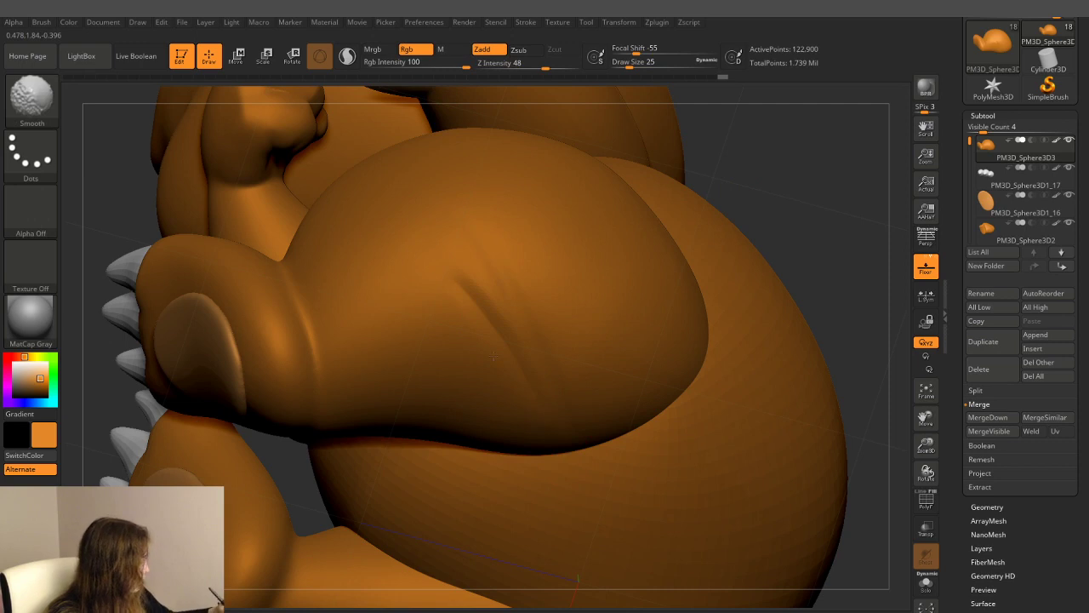
mouse_move(817, 280)
left_mouse_down()
mouse_move(799, 194)
mouse_move(747, 152)
mouse_move(805, 124)
left_mouse_up()
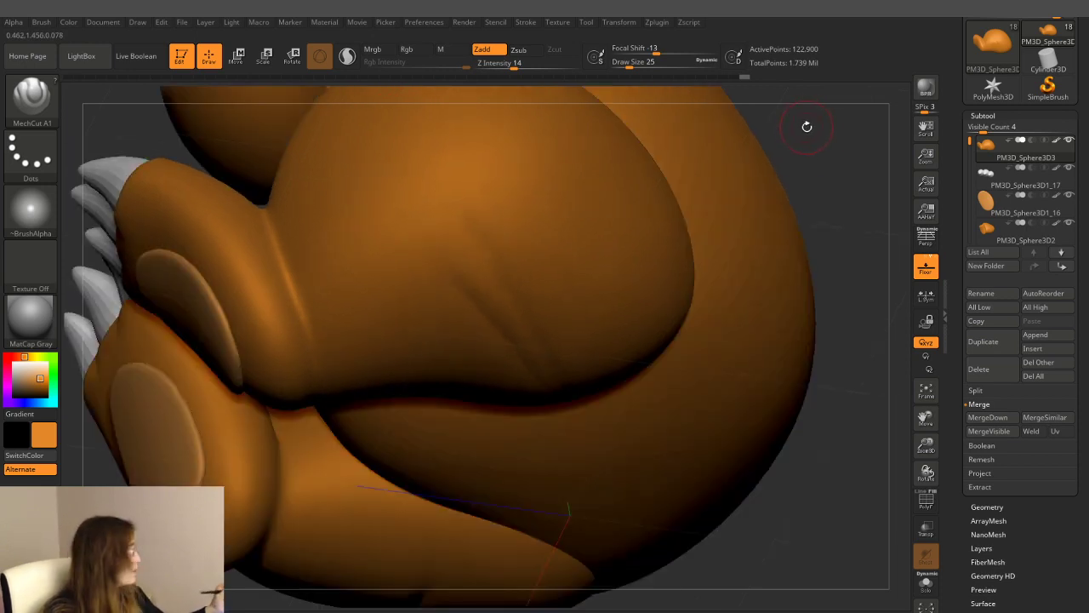
mouse_move(806, 126)
left_mouse_down()
mouse_move(842, 85)
mouse_move(854, 124)
mouse_move(845, 136)
mouse_move(826, 117)
left_mouse_up()
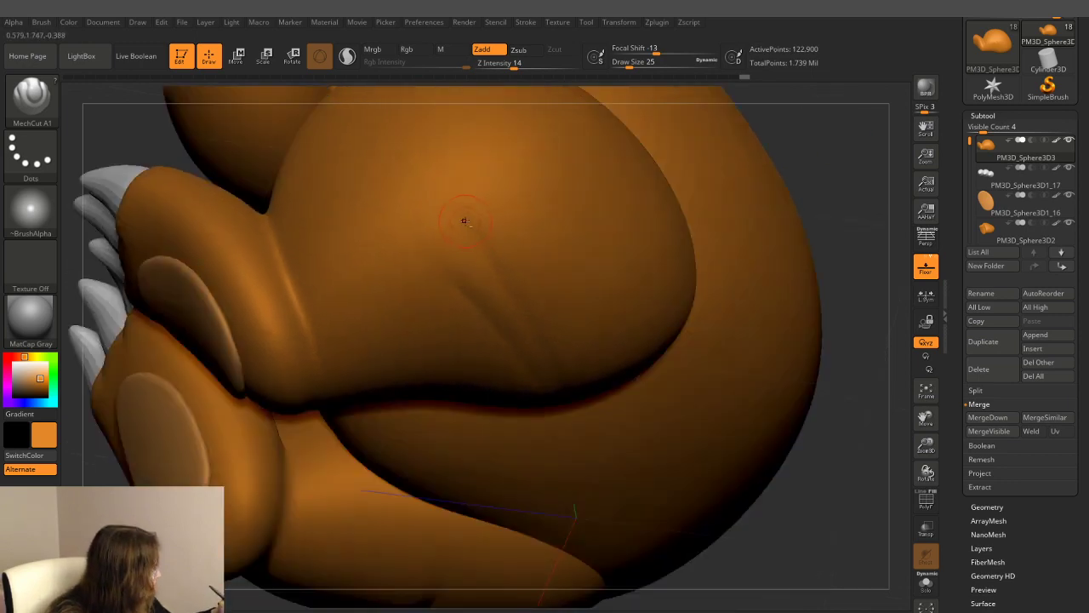
key("shift")
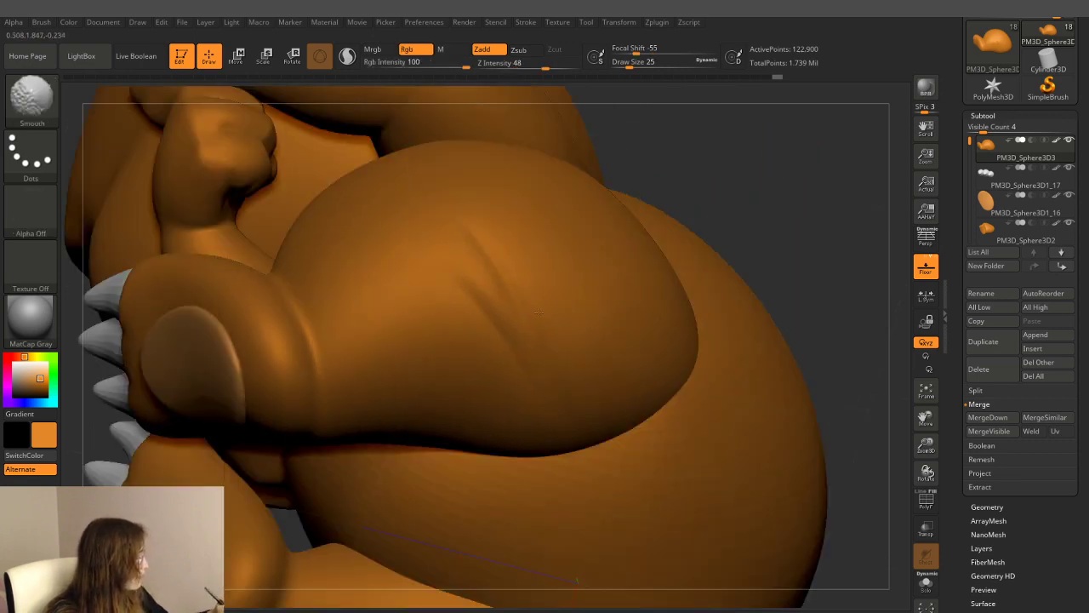
key("shift")
left_click_drag(813, 145, 765, 404)
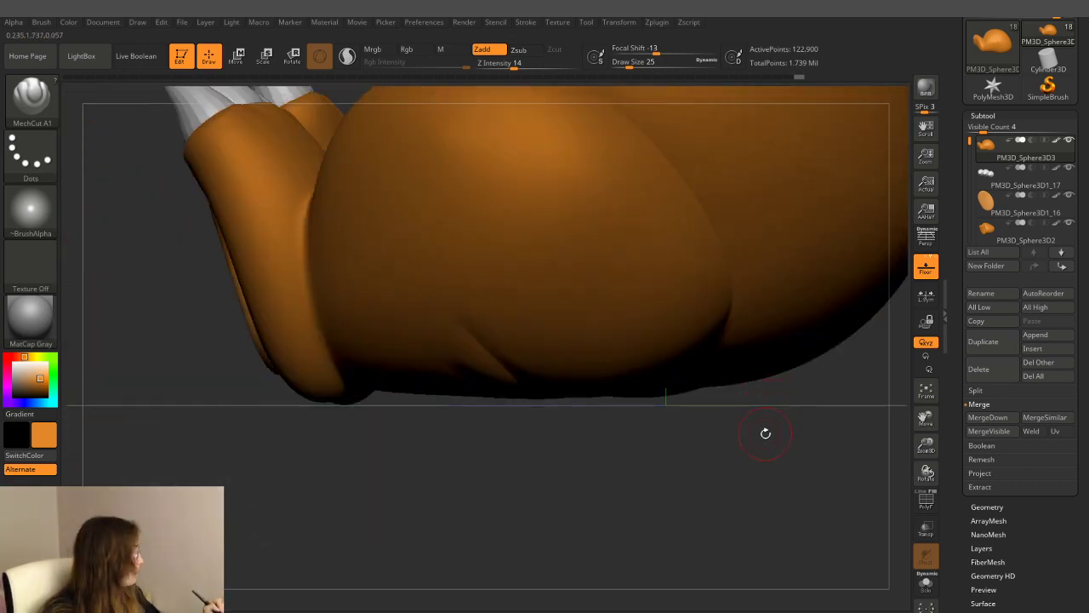
mouse_move(763, 432)
left_mouse_down()
mouse_move(765, 447)
mouse_move(740, 383)
left_mouse_up()
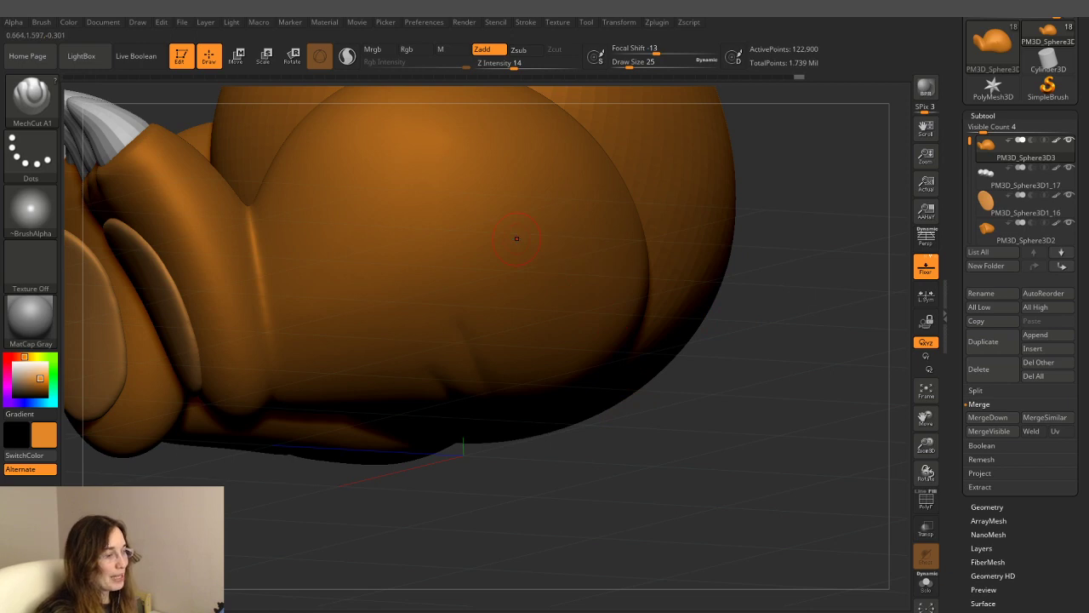
- Reframe the view around the feet and make PM3D_Sphere3D2, the body mesh, active
left_click_drag(513, 473, 245, 202)
key("shift")
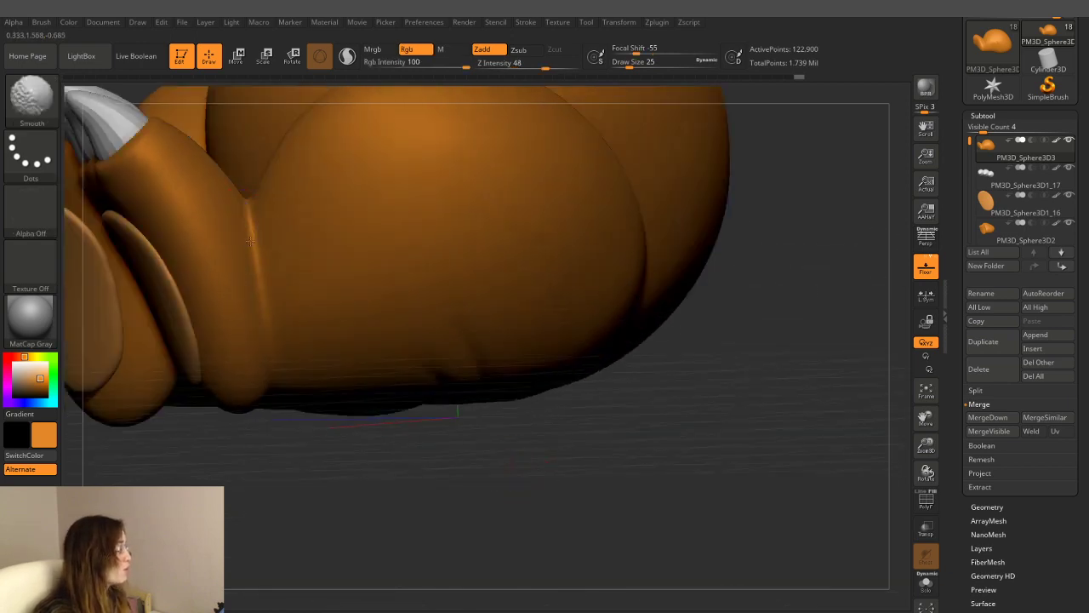
left_click_drag(529, 424, 560, 450, "shift")
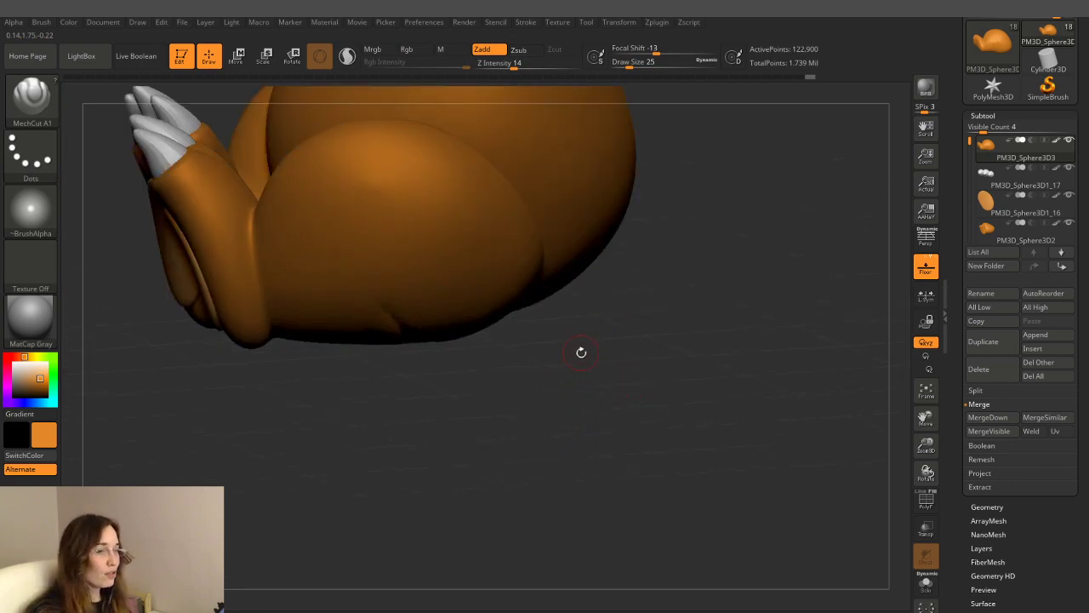
mouse_move(604, 431)
left_mouse_down()
mouse_move(464, 370)
mouse_move(482, 375)
left_mouse_up()
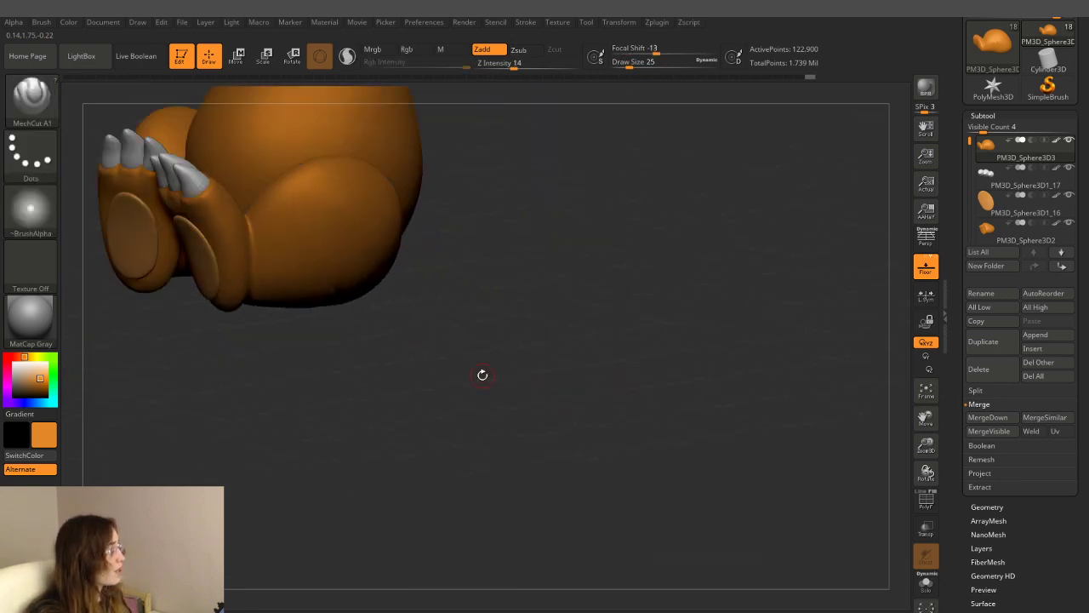
mouse_move(410, 361)
left_mouse_down()
mouse_move(483, 358)
mouse_move(479, 287)
mouse_move(490, 355)
mouse_move(503, 312)
left_mouse_up()
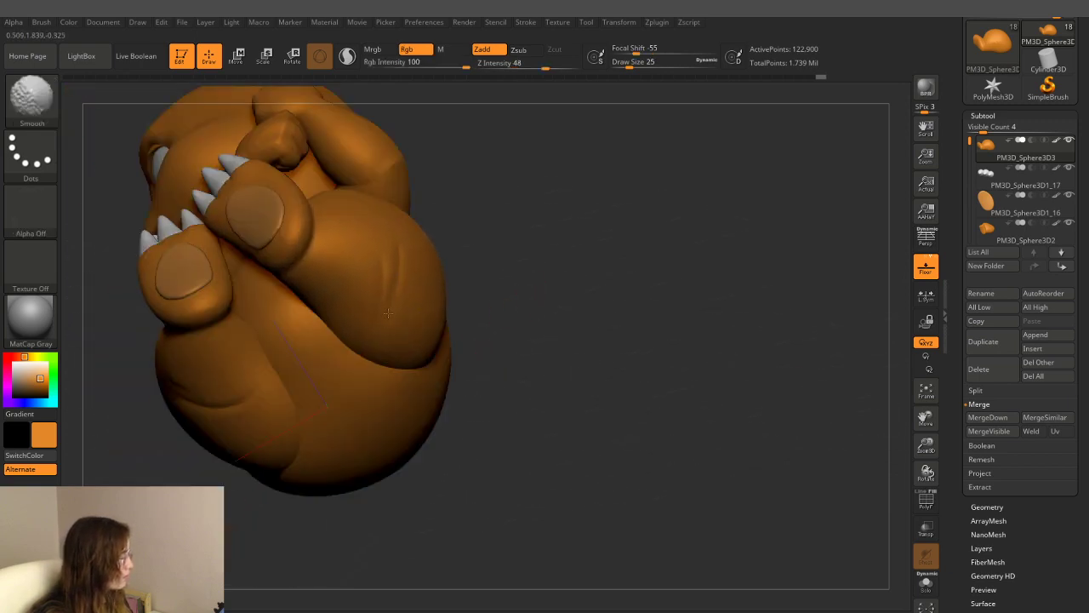
left_click_drag(565, 274, 613, 275, "alt")
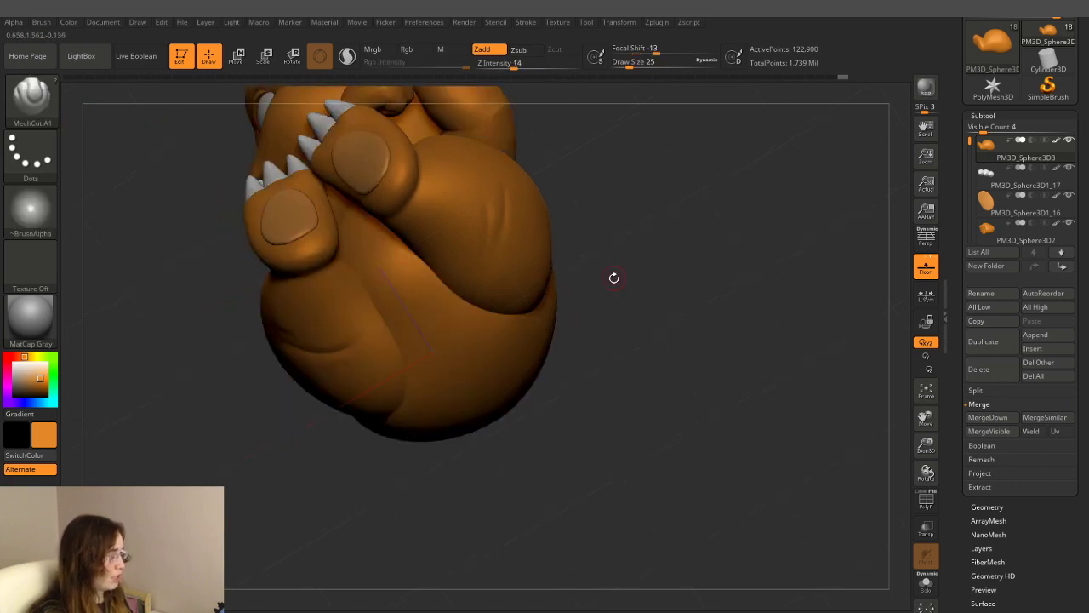
left_click(363, 327, "alt")
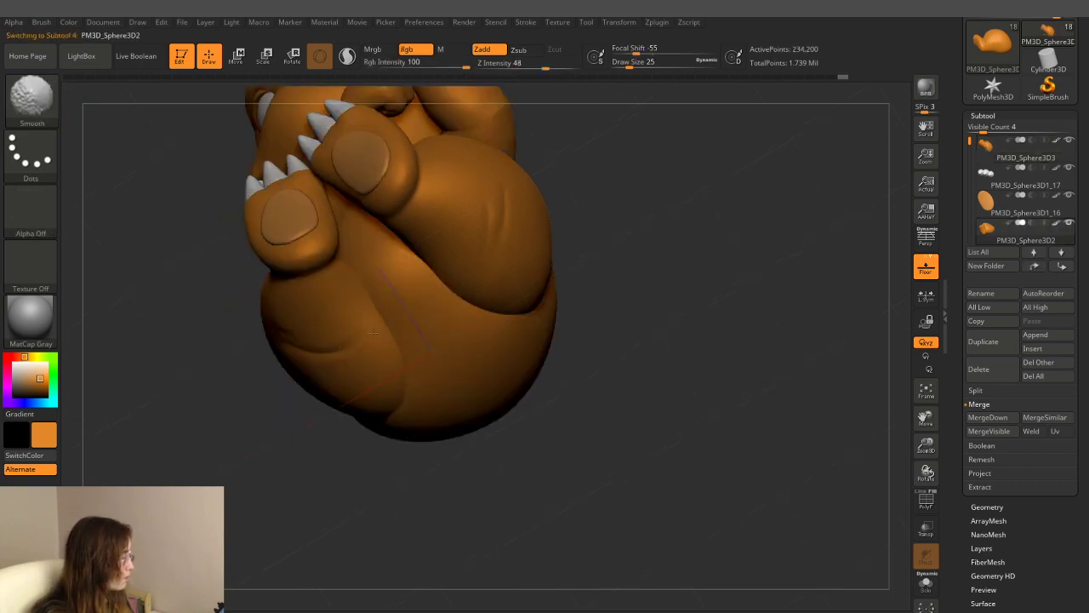
- Select PM3D_Sphere3D1_5 and Divide it to SDiv 3, reaching 134,402 active points
key("b")
key("m")
key("c")
mouse_move(593, 301)
left_mouse_down()
mouse_move(672, 239)
mouse_move(633, 340)
mouse_move(599, 360)
left_mouse_up()
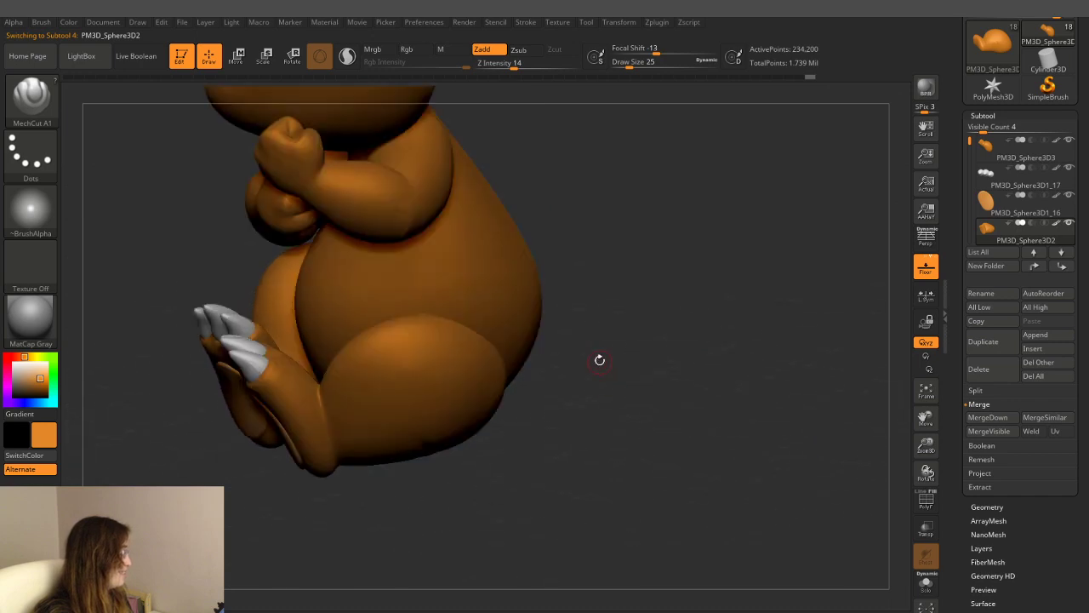
left_click(466, 264, "alt")
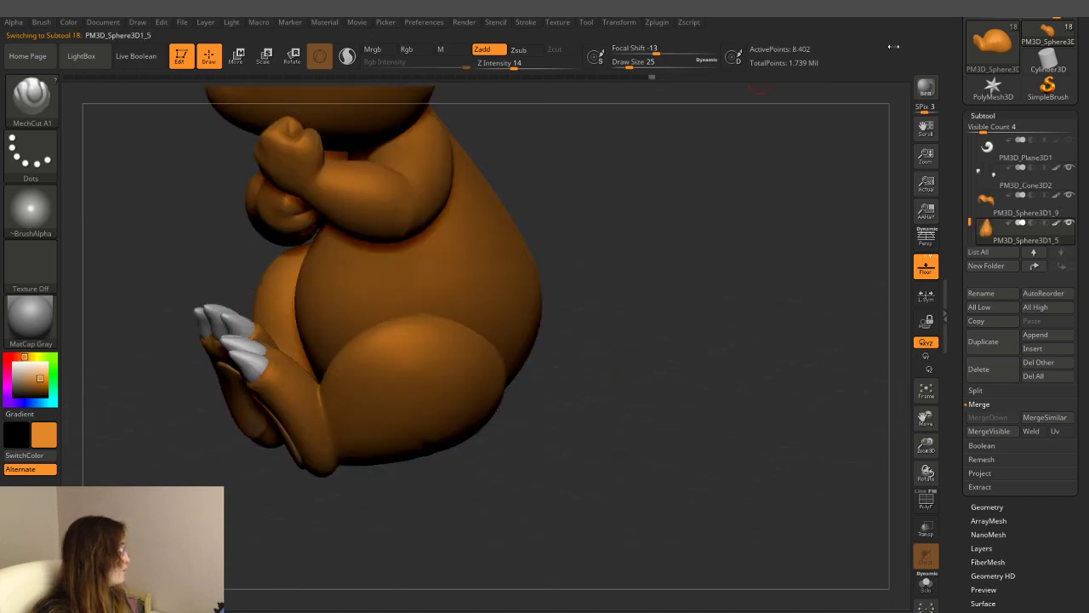
left_click(987, 507)
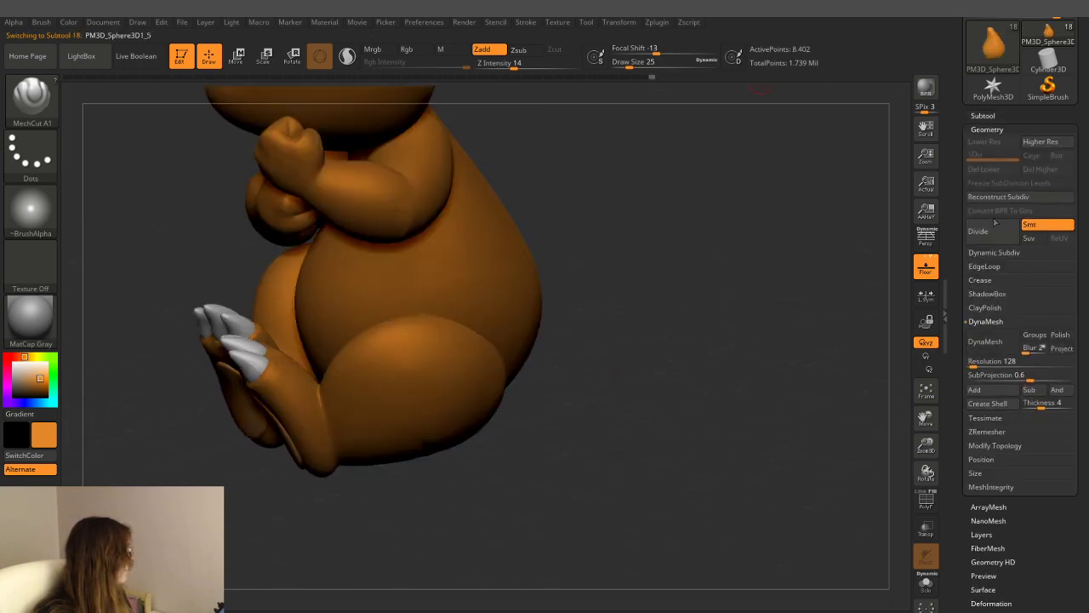
left_click(991, 231)
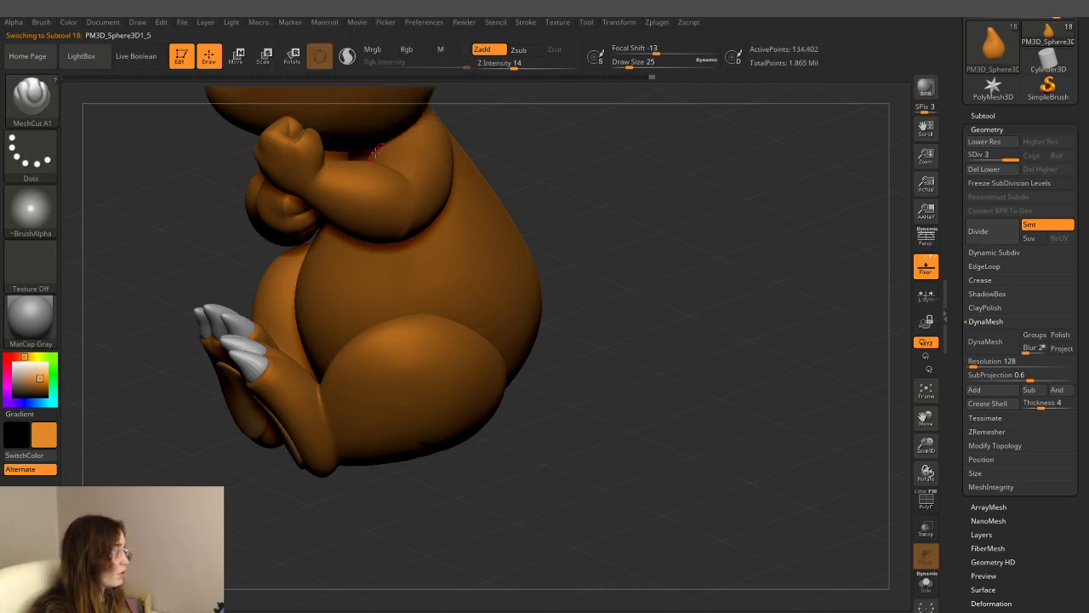
- Pick the ClayBuildup brush and turn the model to face the front
key("b")
key("c")
key("b")
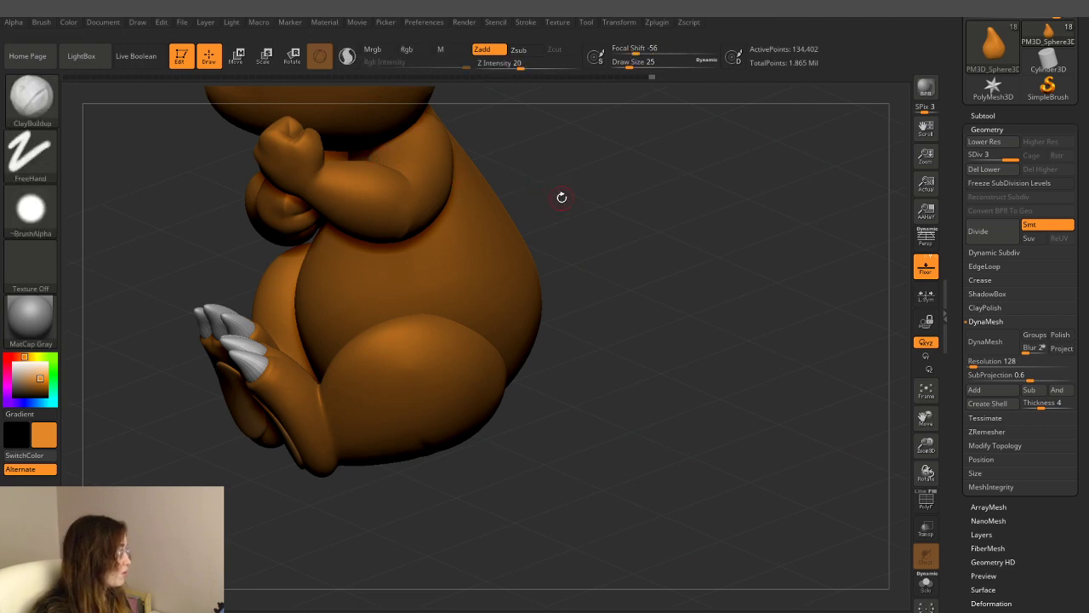
mouse_move(561, 195)
left_mouse_down()
mouse_move(652, 239)
mouse_move(666, 261)
left_mouse_up()
- Zoom in on the belly and thigh from the side and enlarge the ClayBuildup brush
mouse_move(689, 316)
left_mouse_down()
mouse_move(659, 308)
mouse_move(683, 267)
left_mouse_up()
key("ctrl")
right_click_drag(683, 267, 732, 204, "ctrl")
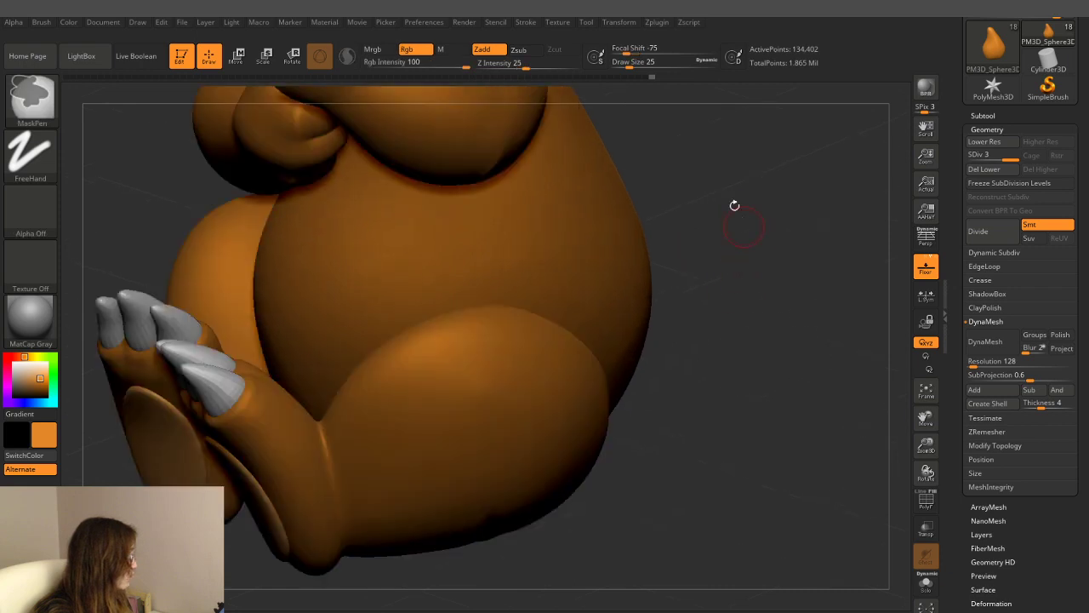
key("shift")
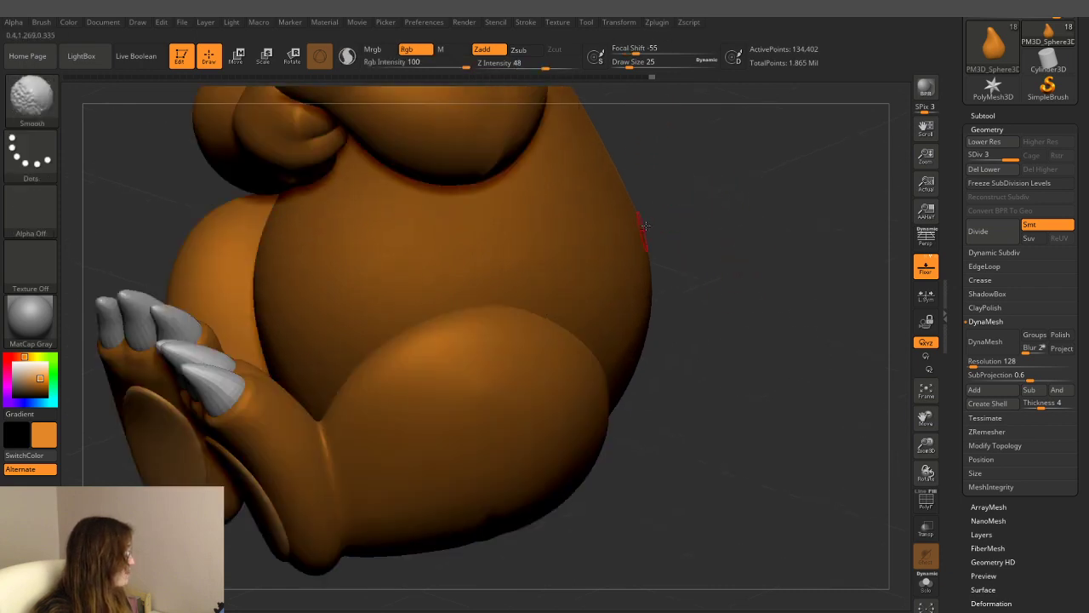
left_click_drag(630, 65, 646, 62)
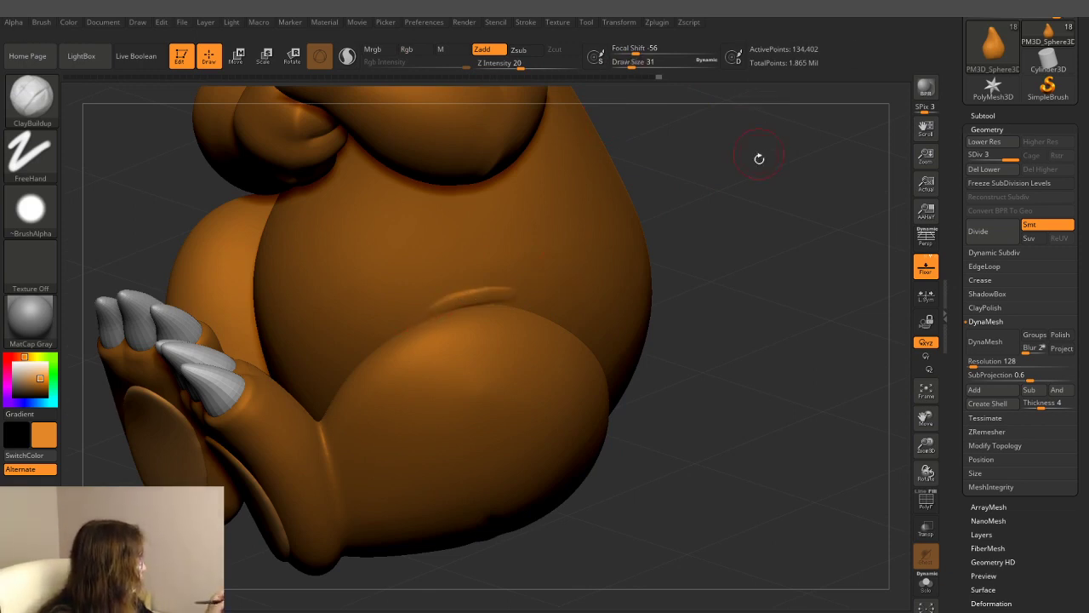
- Stroke a shallow crease across the lower belly above the thigh and smooth it
mouse_move(755, 159)
left_mouse_down()
mouse_move(771, 238)
mouse_move(436, 317)
left_mouse_up()
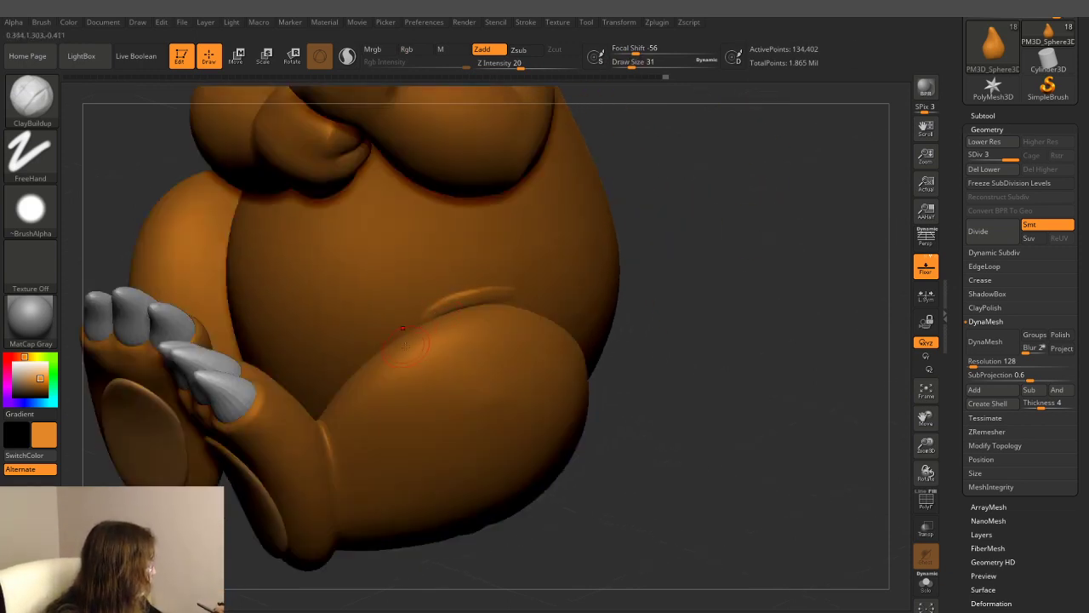
key("shift")
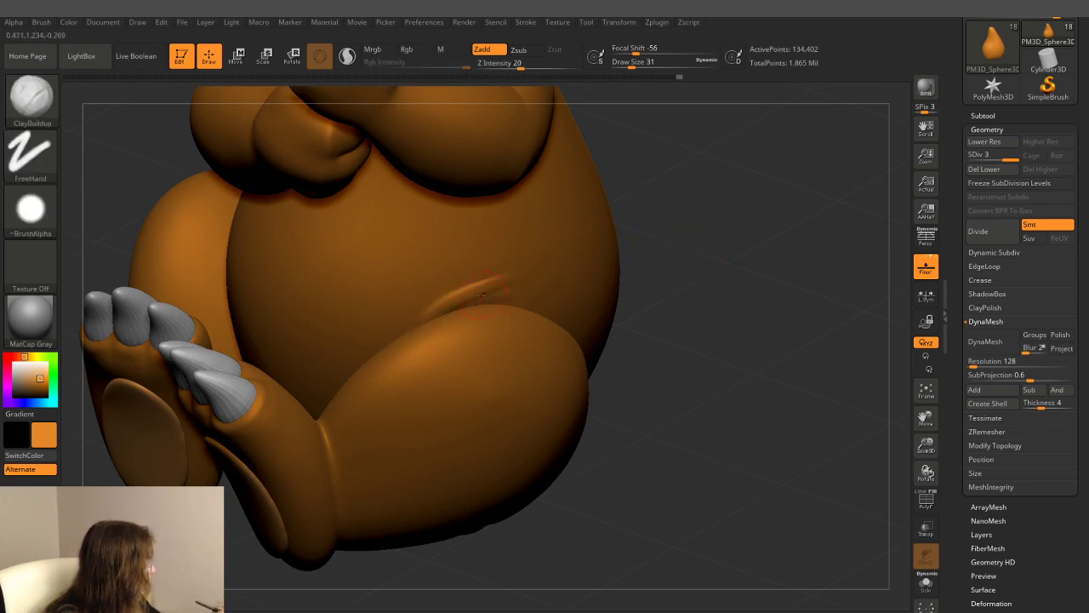
left_click_drag(455, 308, 511, 281)
key("shift")
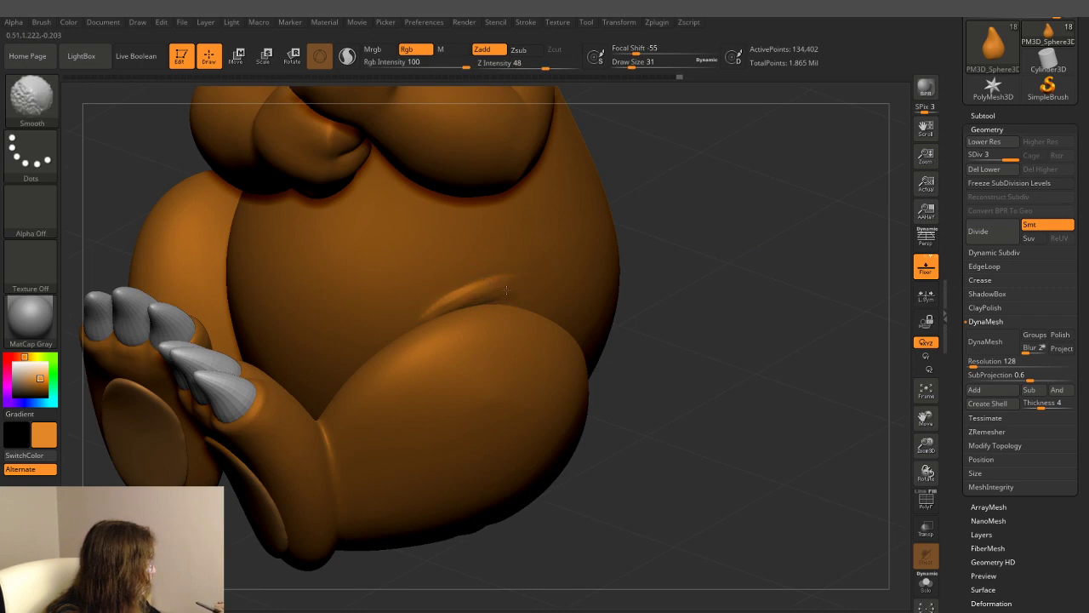
left_click_drag(723, 255, 763, 221)
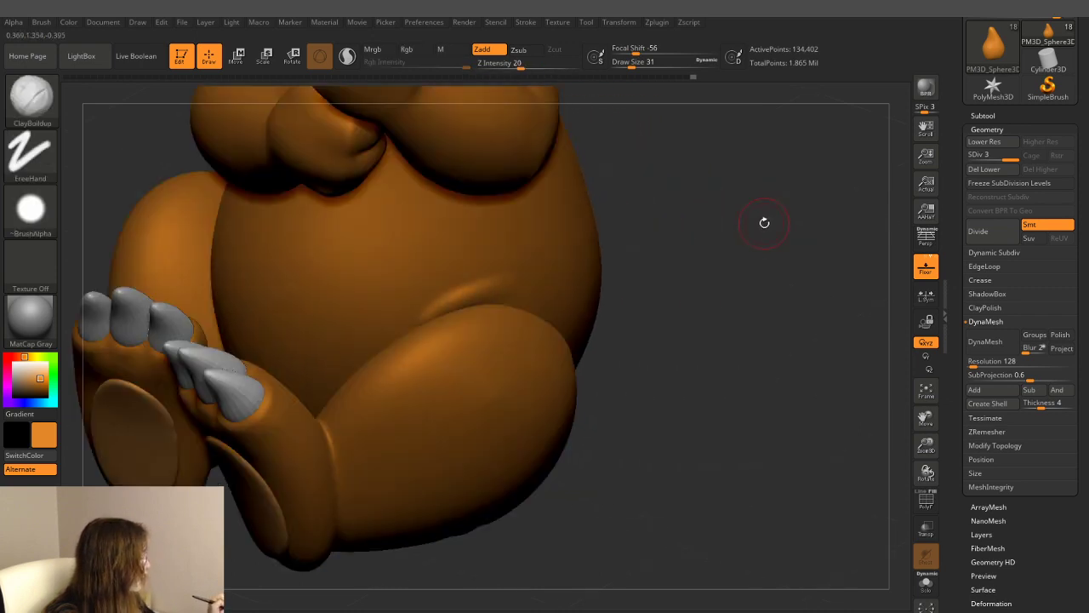
key("shift")
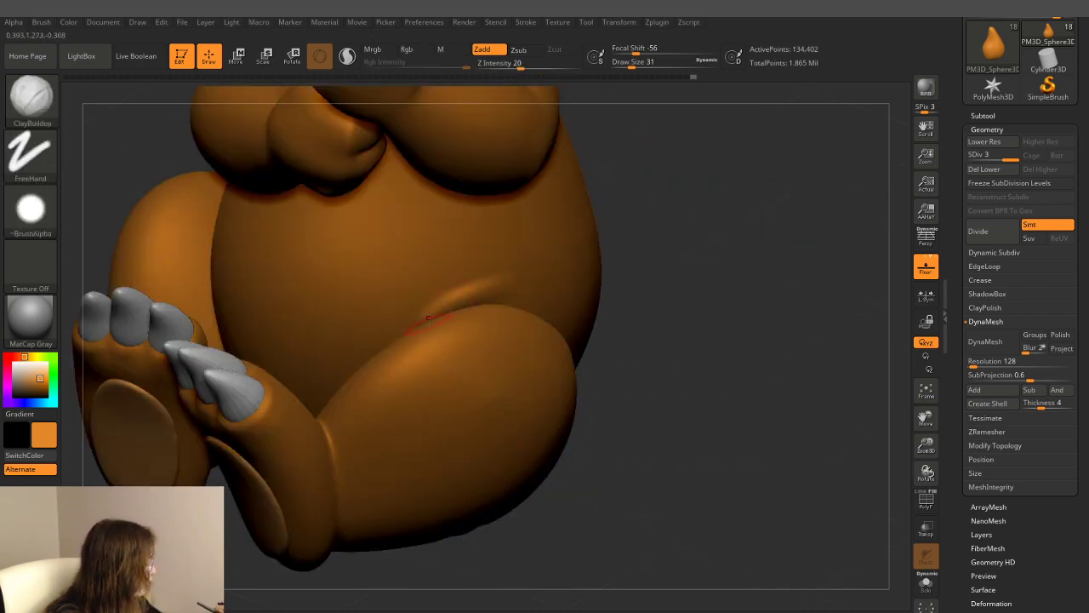
- Make the other subtools transparent, shrink the brush, and clear the undo history
left_click(926, 529)
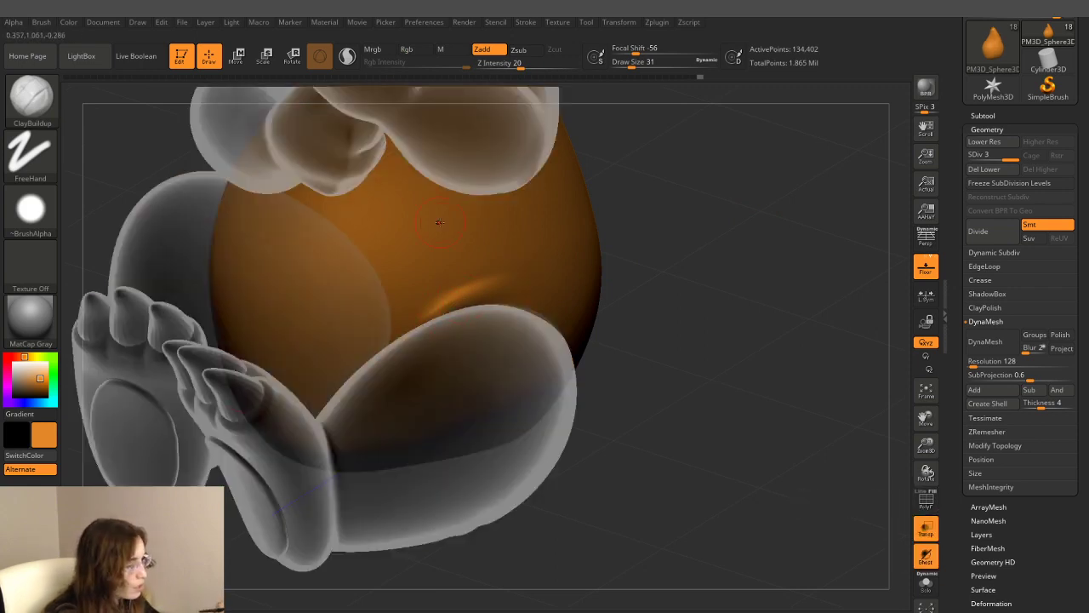
key("shift")
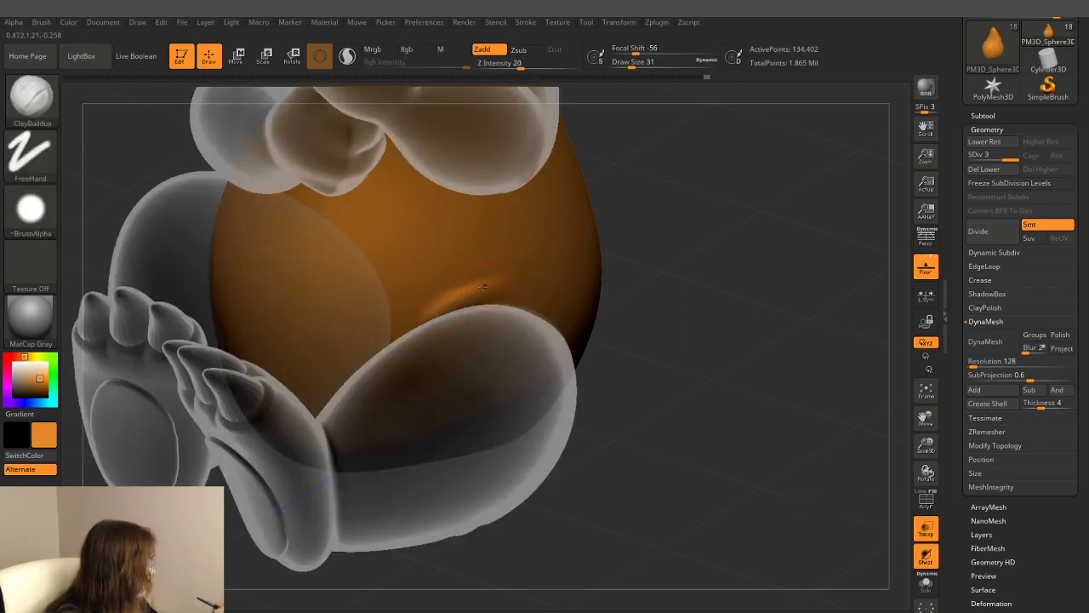
left_click_drag(634, 62, 622, 62)
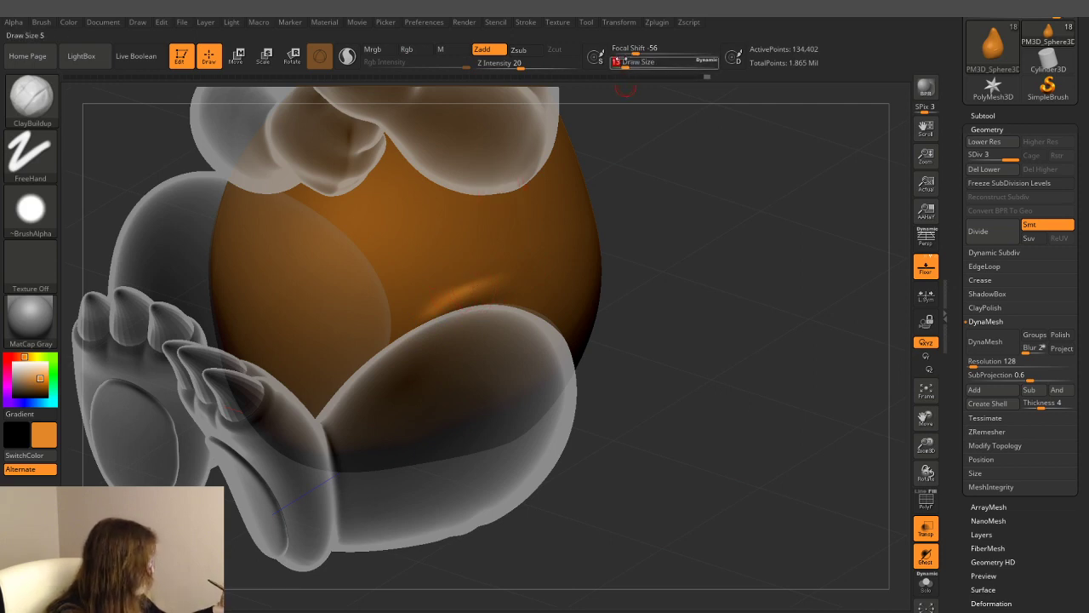
left_click(161, 23)
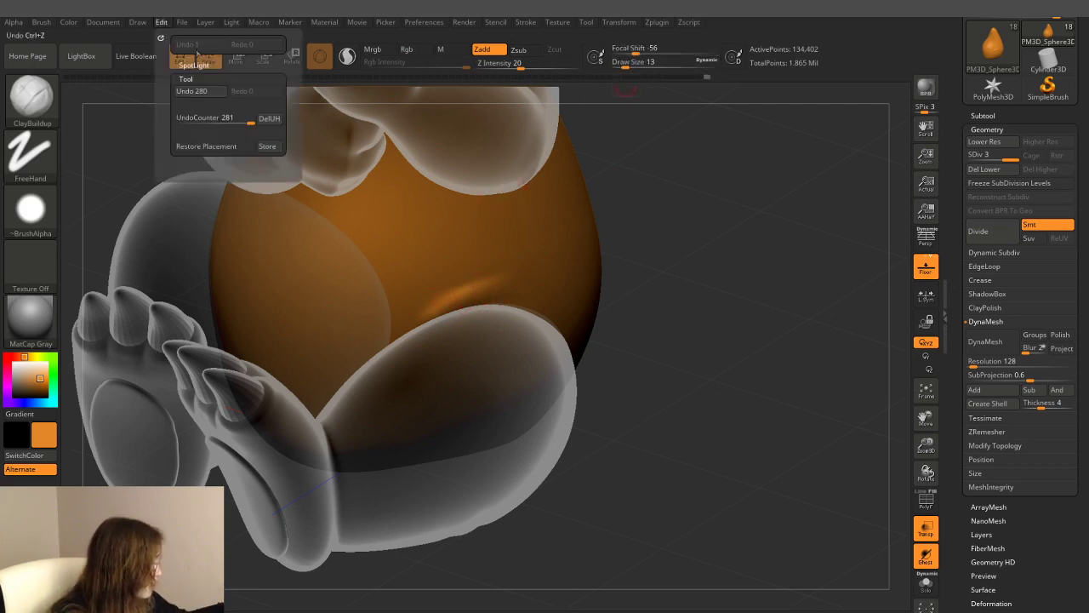
left_click(265, 114)
- Add a small clay stroke on the belly and smooth it, inspecting the crease
left_click_drag(706, 204, 682, 183)
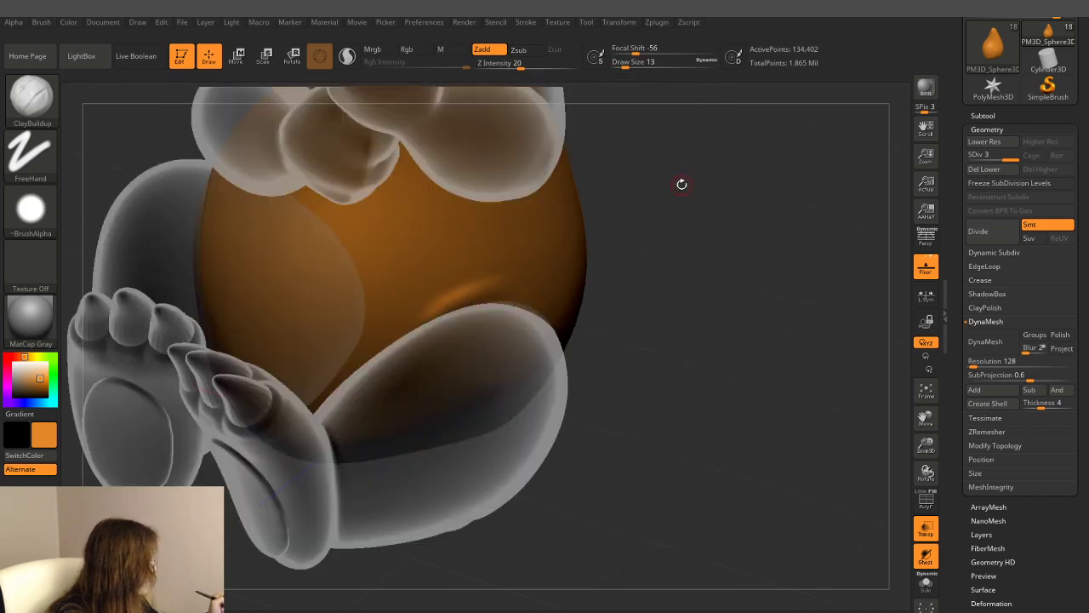
left_click_drag(422, 317, 472, 288)
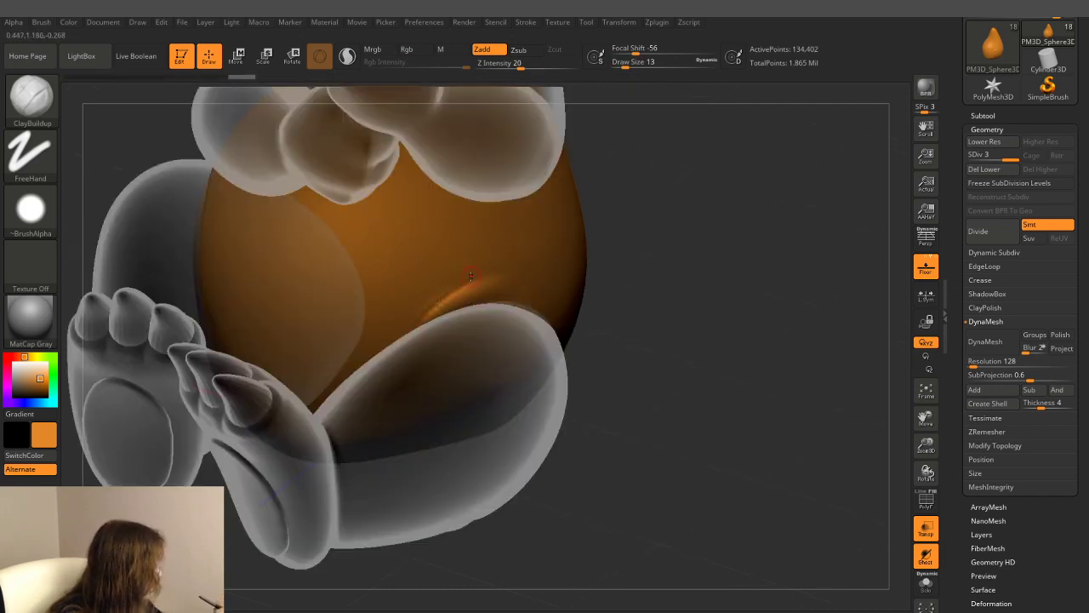
key("shift")
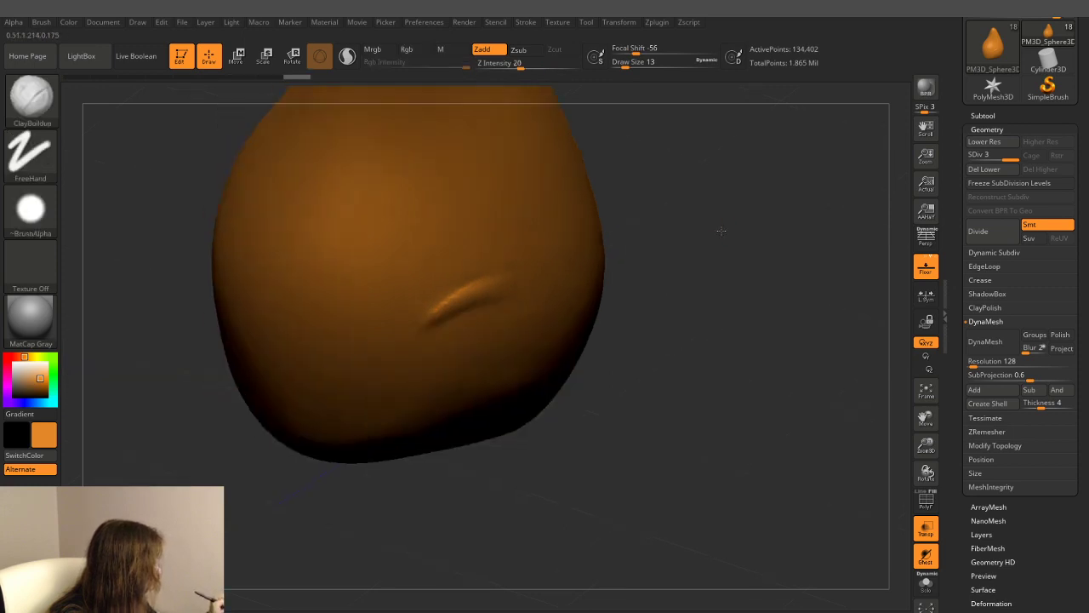
mouse_move(630, 213)
left_mouse_down()
mouse_move(717, 223)
mouse_move(712, 236)
mouse_move(725, 222)
mouse_move(731, 237)
left_mouse_up()
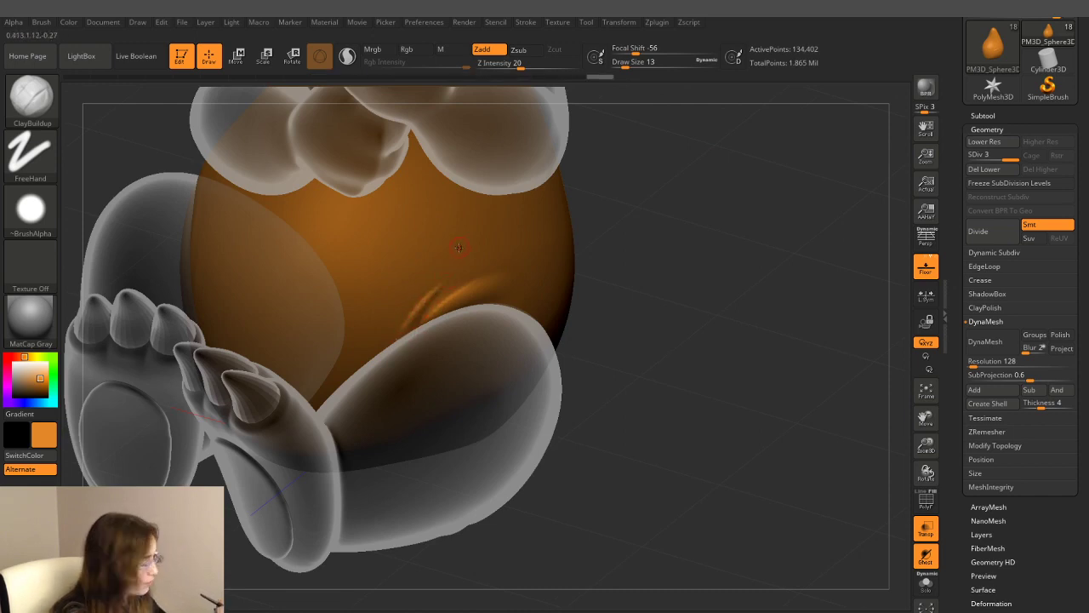
key("shift")
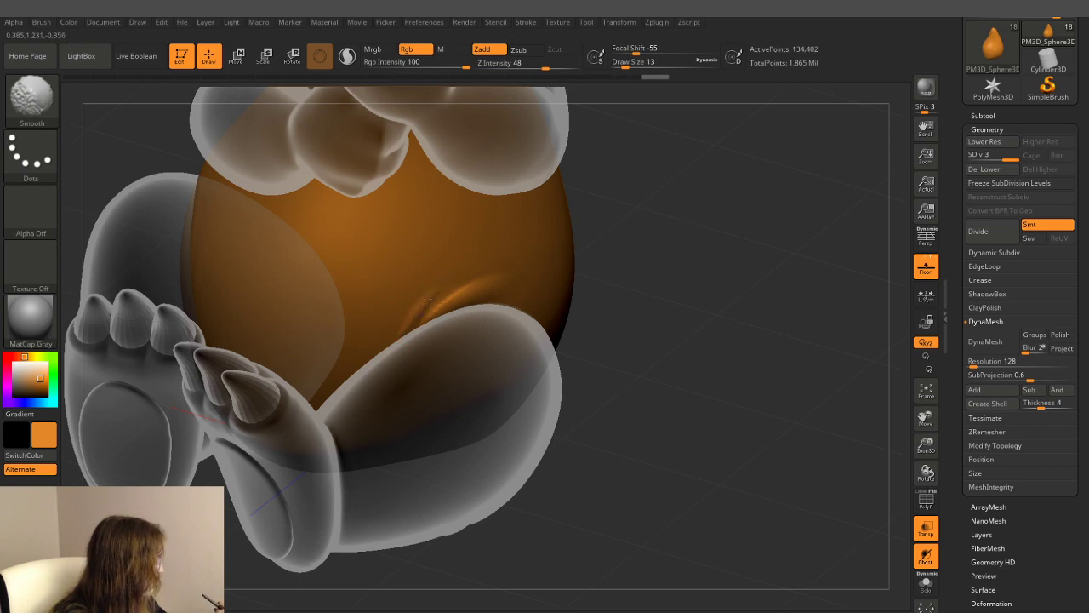
mouse_move(673, 219)
left_mouse_down()
mouse_move(693, 219)
mouse_move(658, 216)
left_mouse_up()
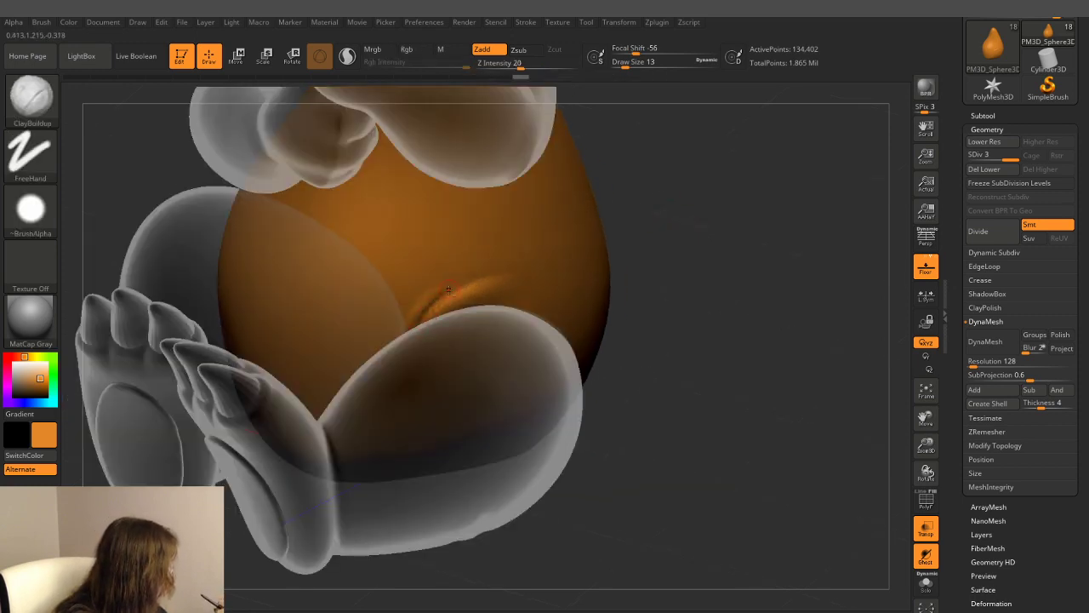
key("shift")
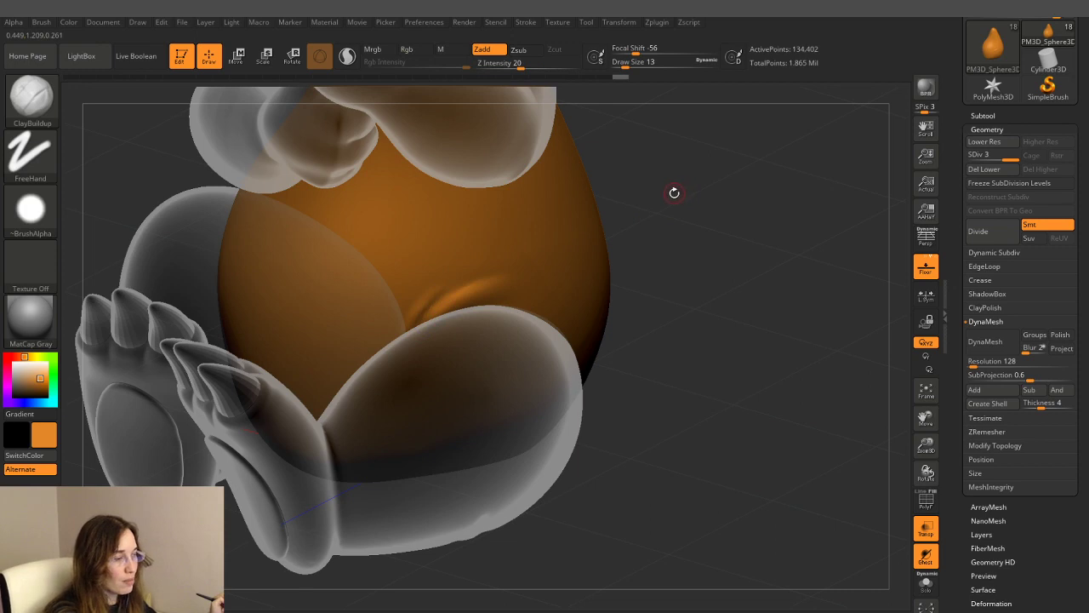
- Build up a crease along the belly-thigh fold and smooth the new stroke
left_click_drag(666, 190, 678, 218)
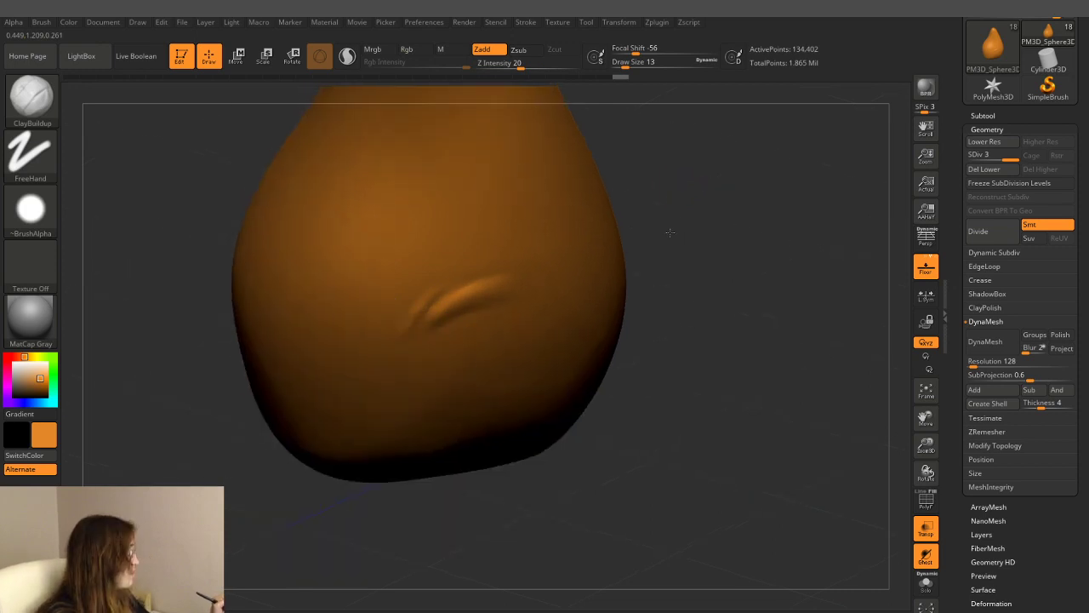
left_click_drag(717, 117, 746, 165)
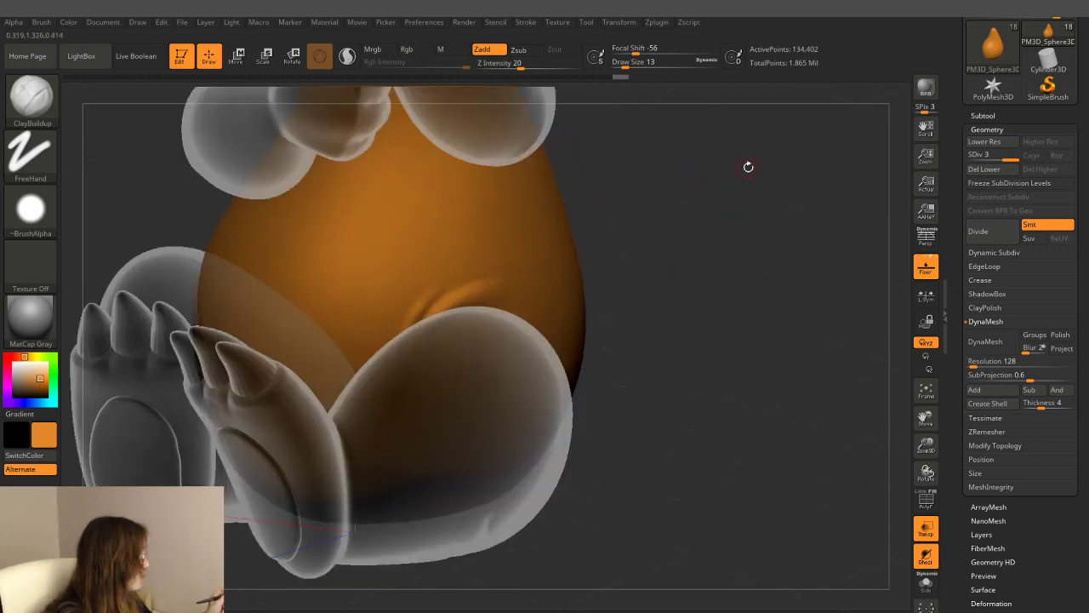
mouse_move(474, 307)
left_mouse_down()
mouse_move(452, 321)
mouse_move(519, 293)
mouse_move(484, 294)
left_mouse_up()
key("shift")
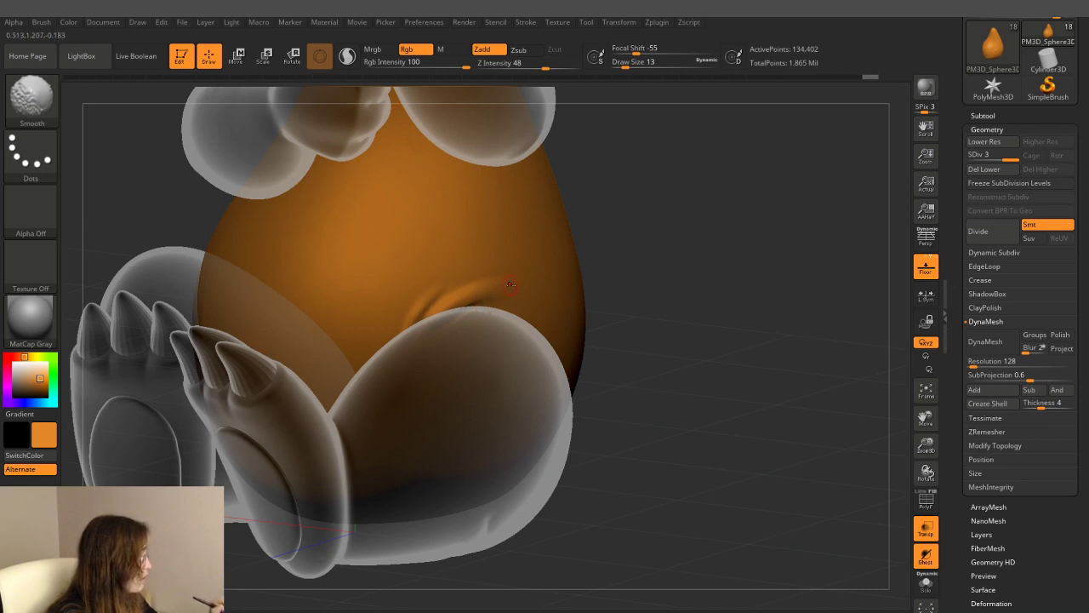
mouse_move(646, 272)
left_mouse_down()
mouse_move(720, 241)
mouse_move(734, 253)
left_mouse_up()
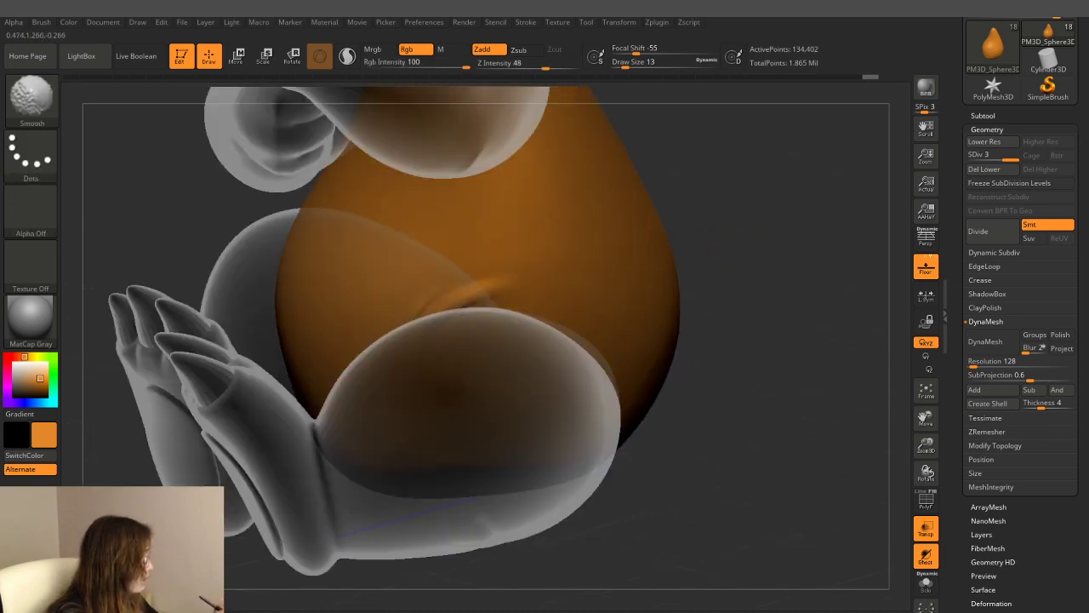
left_click_drag(712, 199, 744, 182)
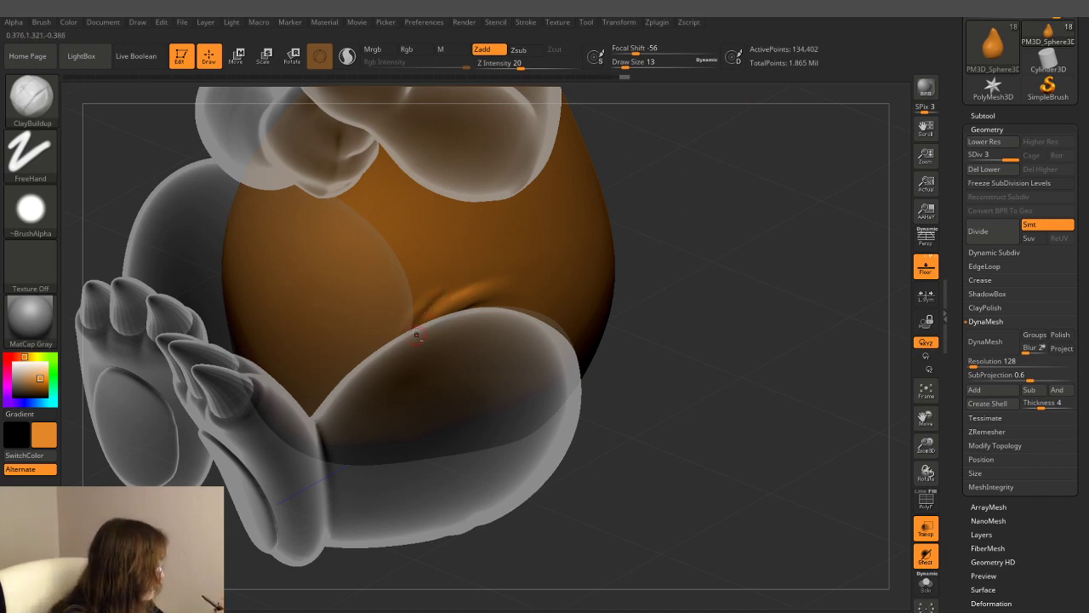
- Subdivide the body to SDiv 4 with Ctrl+D and check the belly
key("ctrl+d")
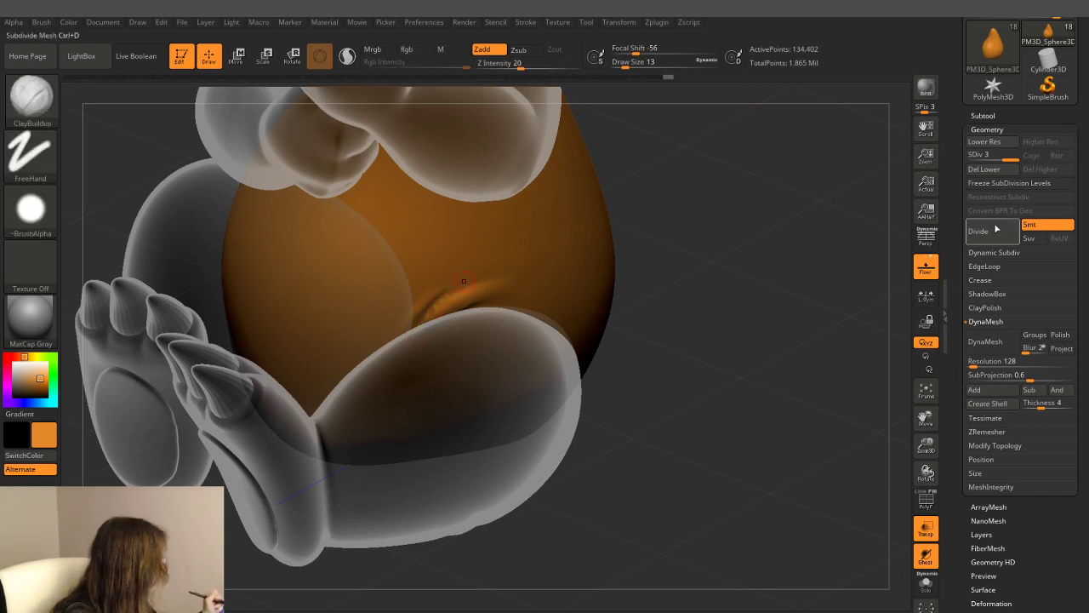
key("shift")
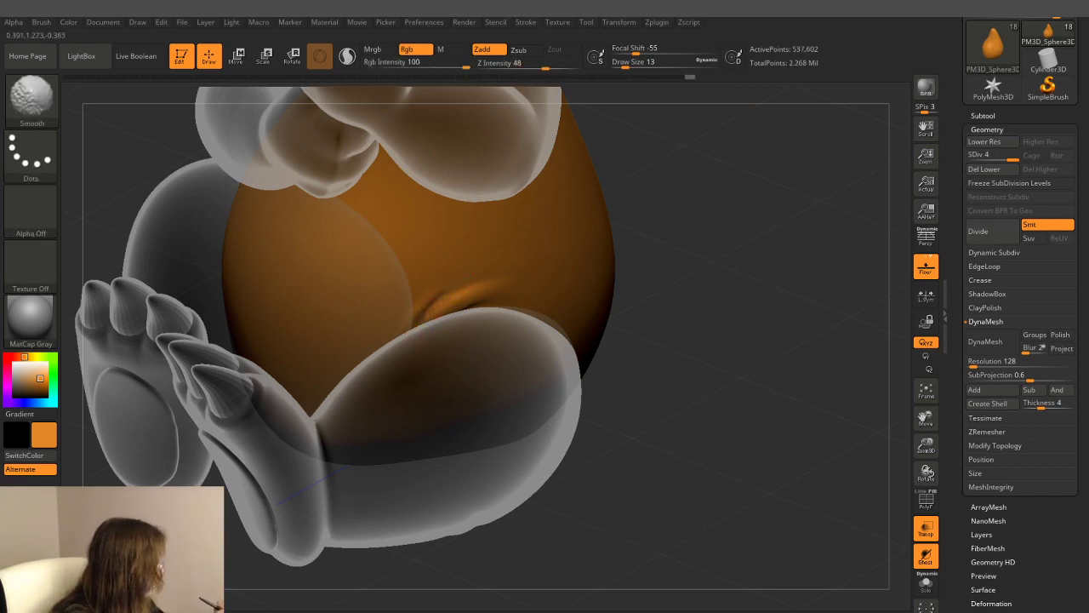
left_click_drag(686, 213, 719, 230)
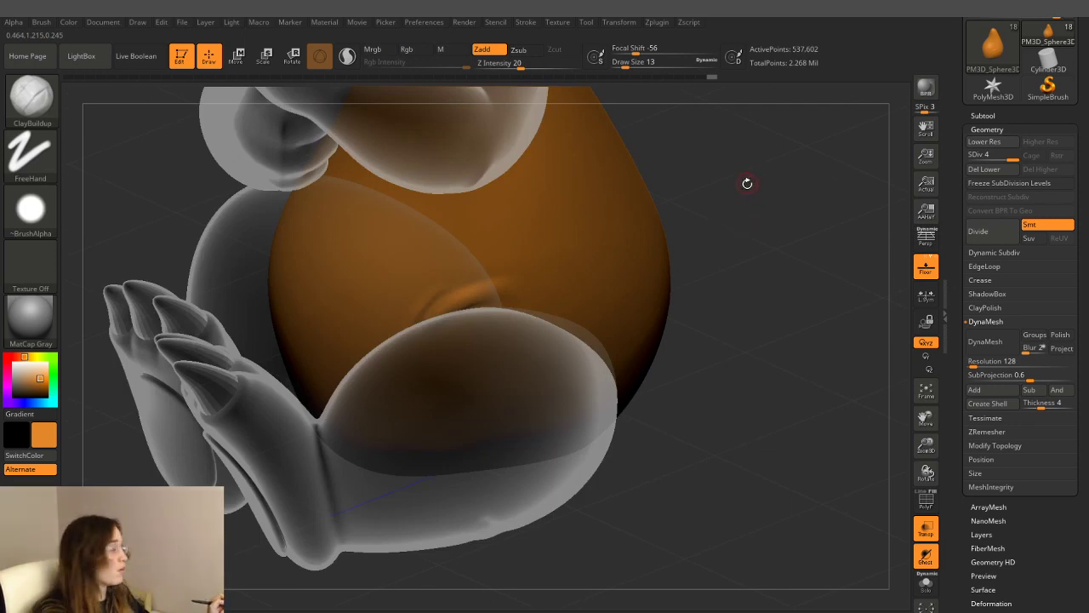
left_click_drag(747, 182, 758, 170)
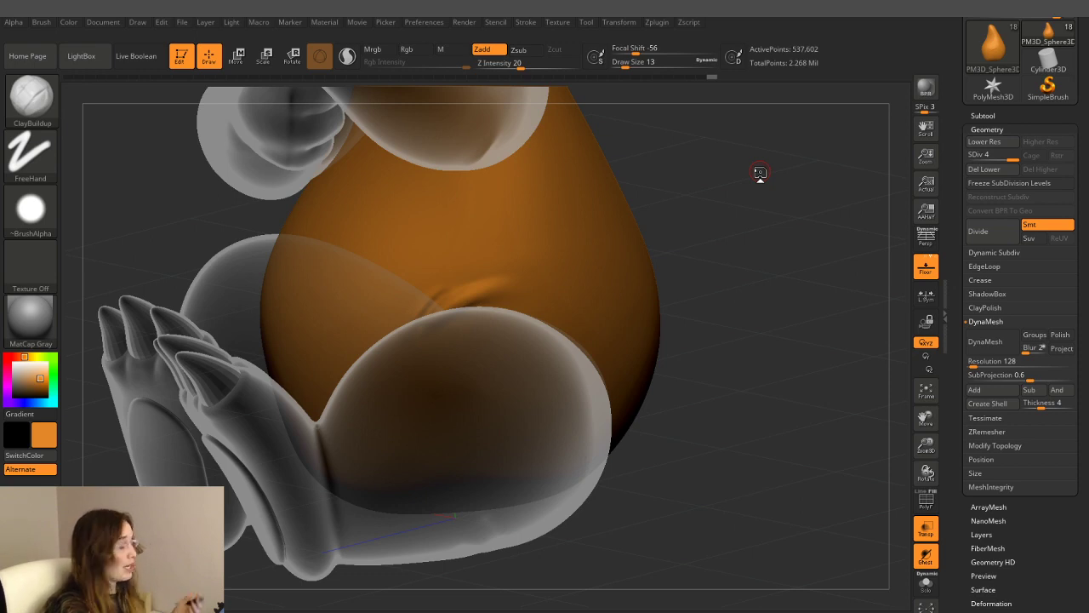
- Smooth the fold under the belly from below and raise Draw Size to 22
mouse_move(732, 227)
left_mouse_down()
mouse_move(653, 285)
mouse_move(520, 308)
left_mouse_up()
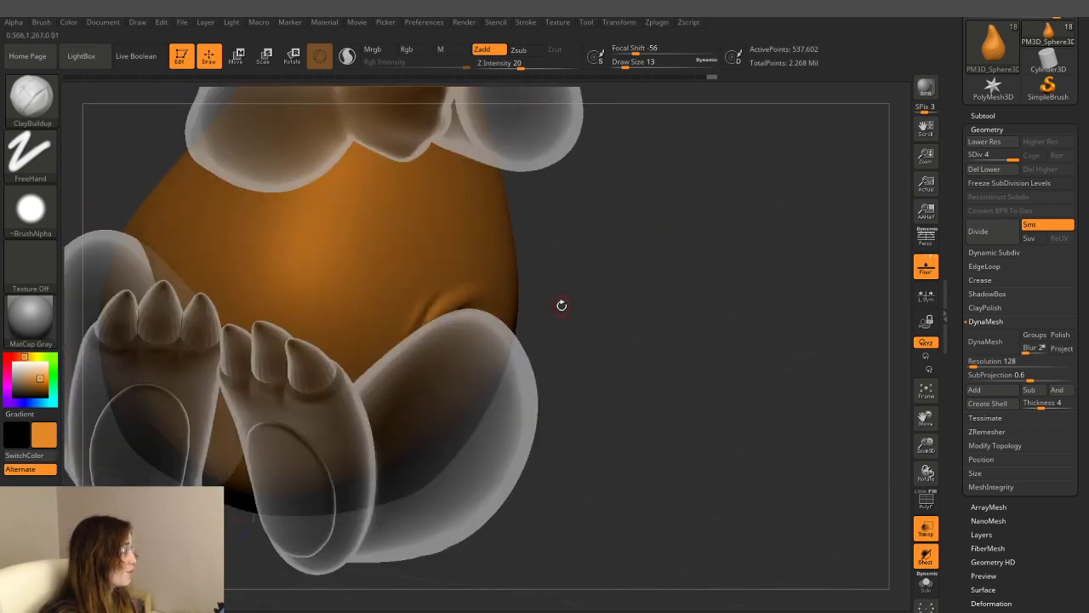
key("shift")
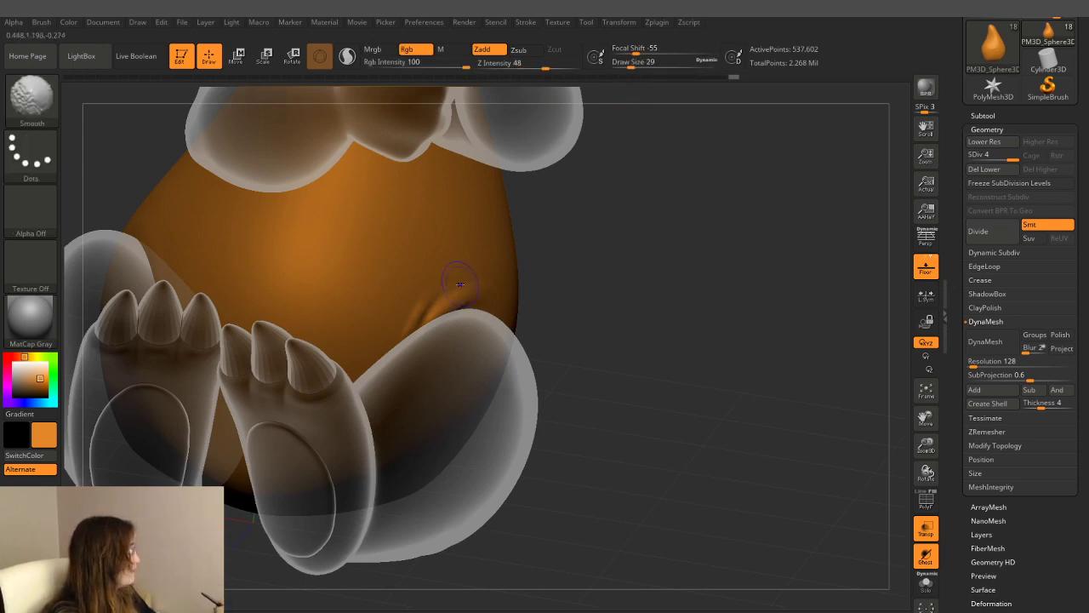
mouse_move(658, 241)
left_mouse_down()
mouse_move(703, 257)
mouse_move(709, 282)
mouse_move(697, 304)
mouse_move(675, 307)
mouse_move(707, 326)
mouse_move(695, 285)
left_mouse_up()
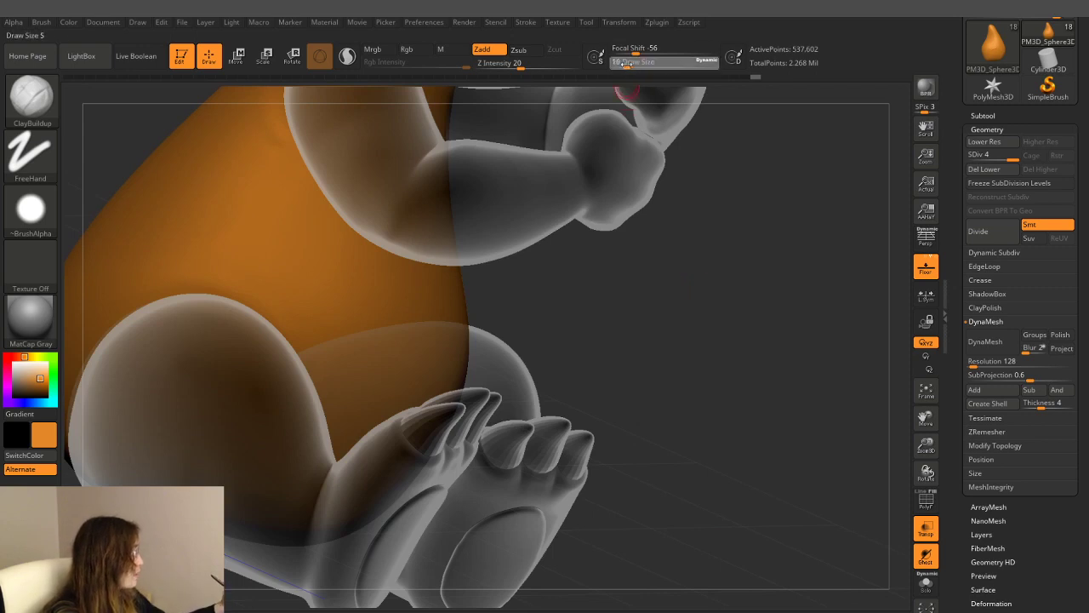
left_click_drag(625, 63, 630, 63)
mouse_move(716, 308)
left_mouse_down()
mouse_move(709, 292)
mouse_move(727, 281)
mouse_move(681, 315)
left_mouse_up()
- Turn transparency off, return to ClayBuildup, and expand the Subtool list
left_click(926, 529)
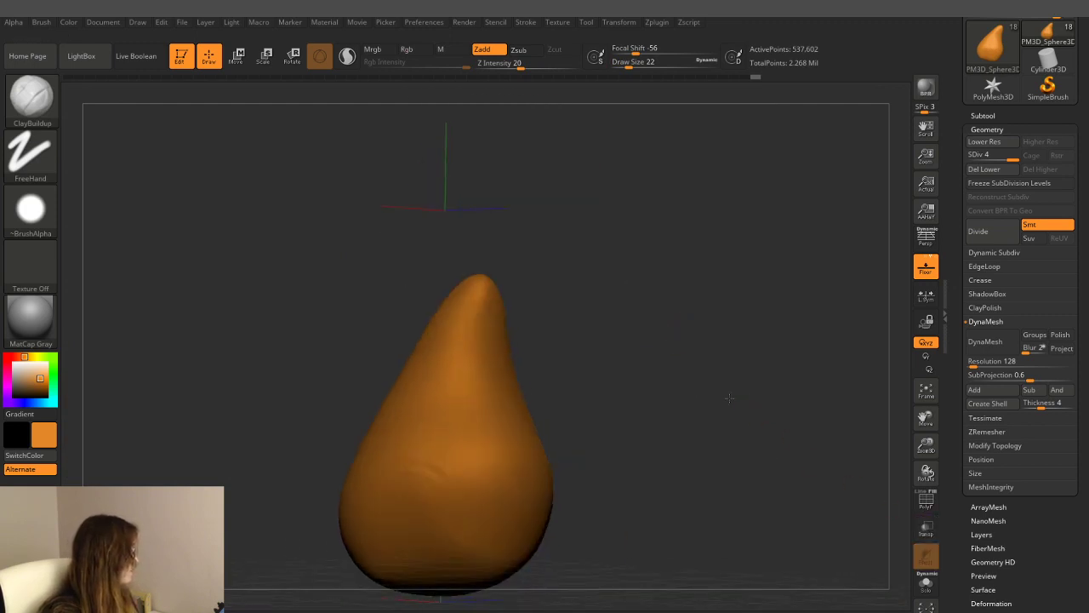
mouse_move(749, 442)
left_mouse_down()
mouse_move(744, 431)
mouse_move(744, 440)
mouse_move(705, 430)
mouse_move(688, 440)
left_mouse_up()
key("b")
key("c")
key("b")
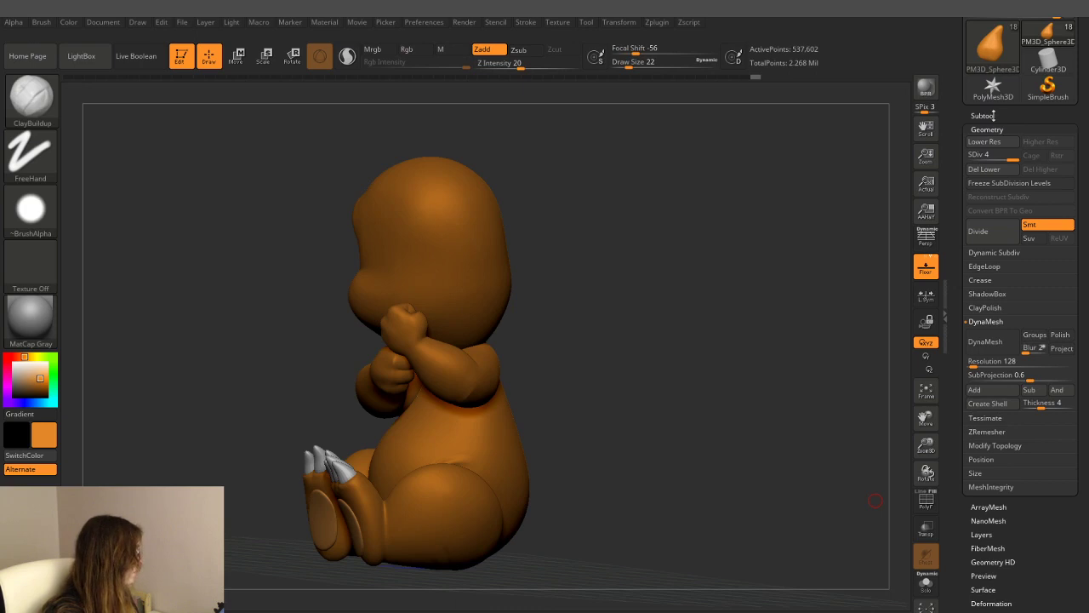
left_click(1070, 116)
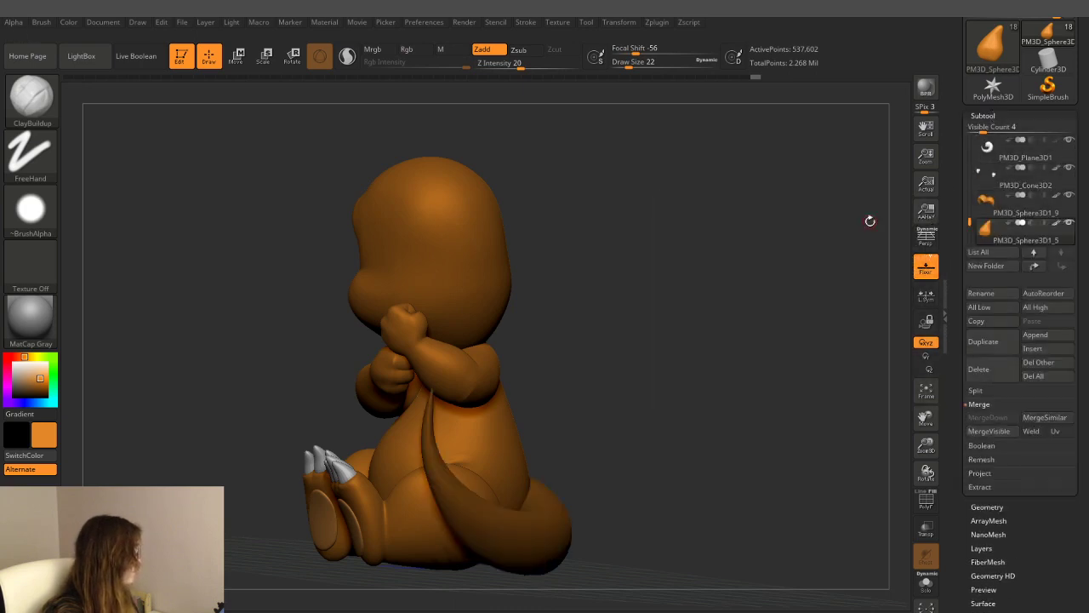
- Rotate the dinosaur to a frontal view with its head turned toward the viewer
left_click(699, 286, "ctrl+shift")
left_click(709, 371, "ctrl+shift")
left_click(715, 368, "ctrl+shift")
left_click(723, 367, "ctrl+shift")
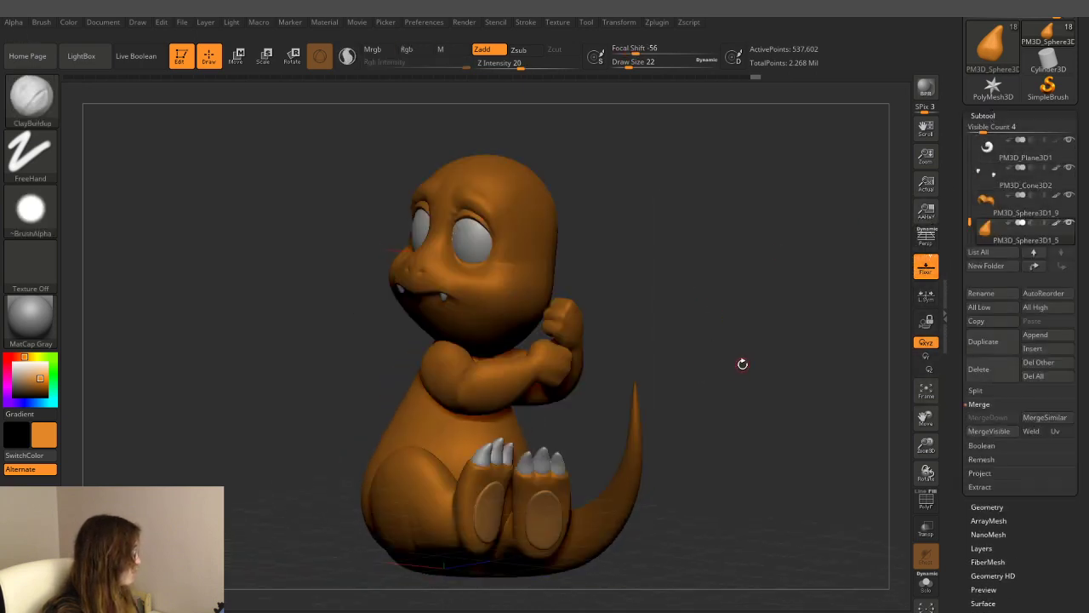
left_click(741, 363, "ctrl+shift")
left_click(753, 387, "ctrl+shift")
left_click(731, 357, "ctrl+shift")
left_click(751, 377, "ctrl+shift")
left_click(751, 377, "ctrl+shift")
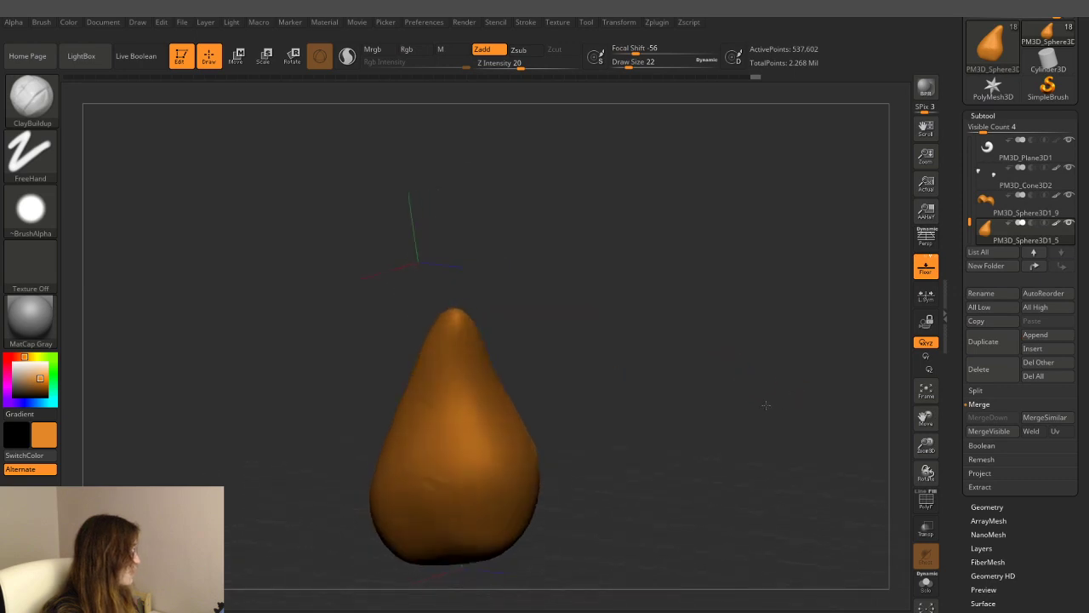
left_click(752, 404, "ctrl+shift")
mouse_move(751, 403)
left_mouse_down()
mouse_move(701, 442)
mouse_move(712, 450)
mouse_move(729, 418)
mouse_move(666, 350)
mouse_move(654, 307)
mouse_move(678, 352)
mouse_move(663, 348)
mouse_move(685, 371)
mouse_move(673, 372)
mouse_move(692, 372)
left_mouse_up()
left_click(722, 440, "ctrl+shift")
left_click(721, 442, "ctrl+shift")
left_click(706, 389, "ctrl+shift")
left_click(705, 389, "ctrl+shift")
mouse_move(587, 340)
left_mouse_down()
mouse_move(740, 377)
mouse_move(719, 377)
mouse_move(736, 382)
mouse_move(703, 399)
mouse_move(749, 397)
mouse_move(719, 353)
left_mouse_up()
key("ctrl")
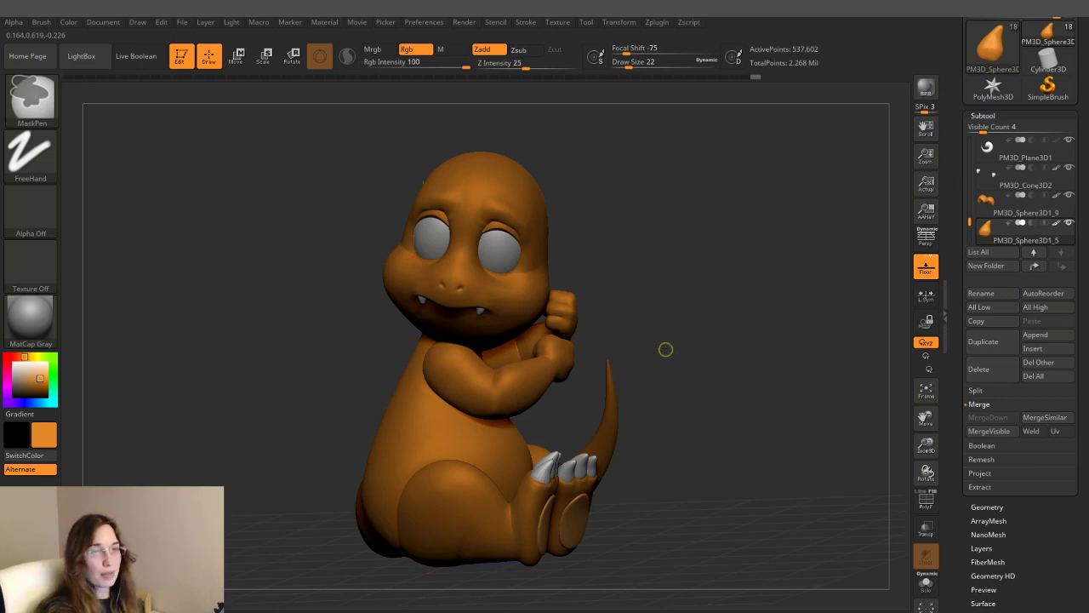
- Save the project, enable Persp display, and orbit to a three-quarter front view
key("ctrl+s")
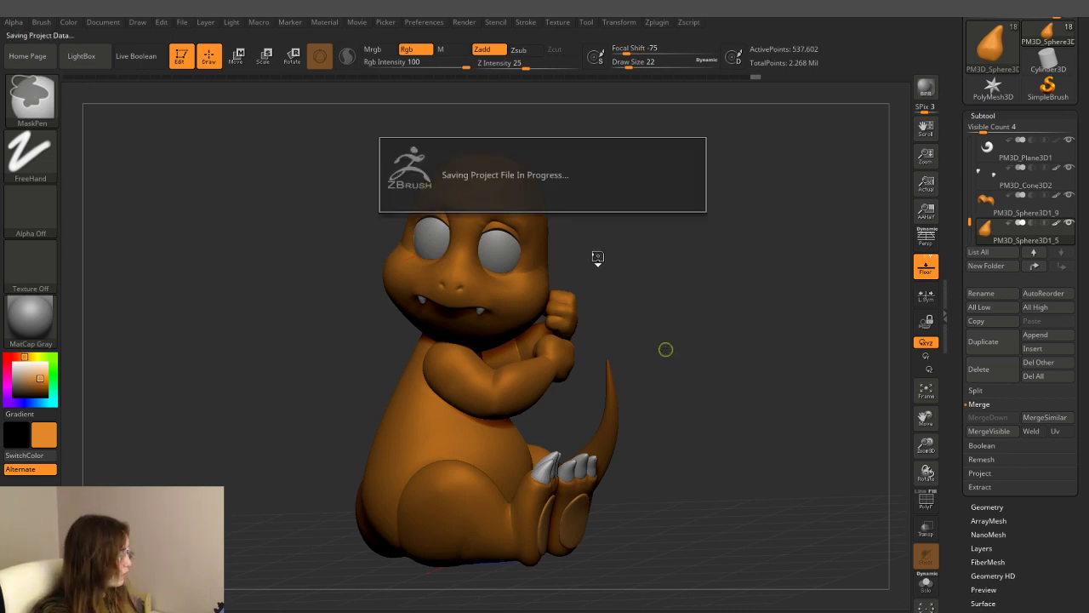
key("p")
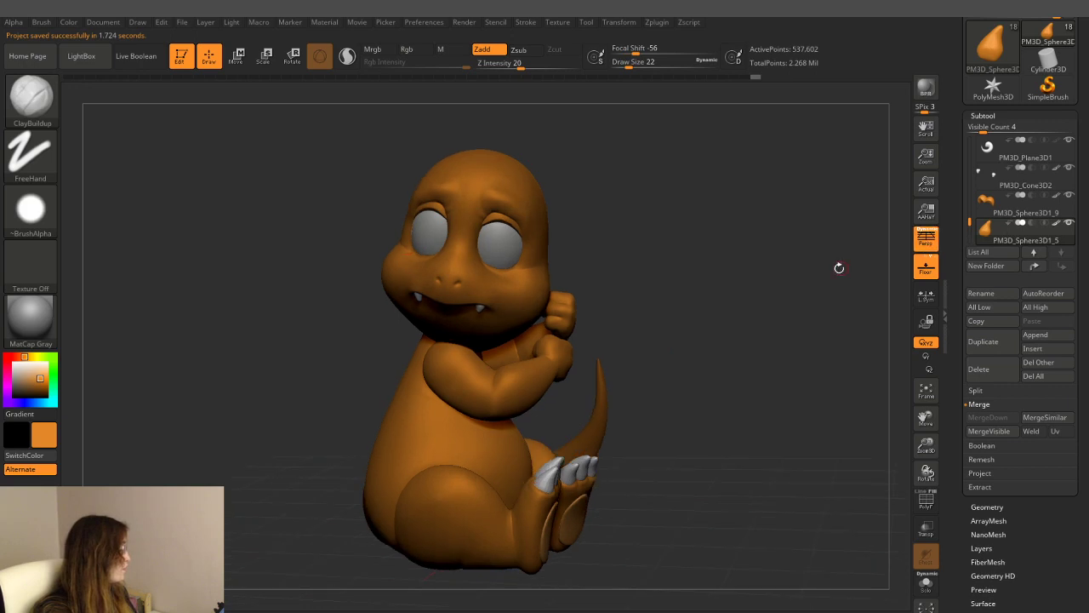
left_click_drag(838, 267, 676, 311)
scroll(723, 311, "down", 3)
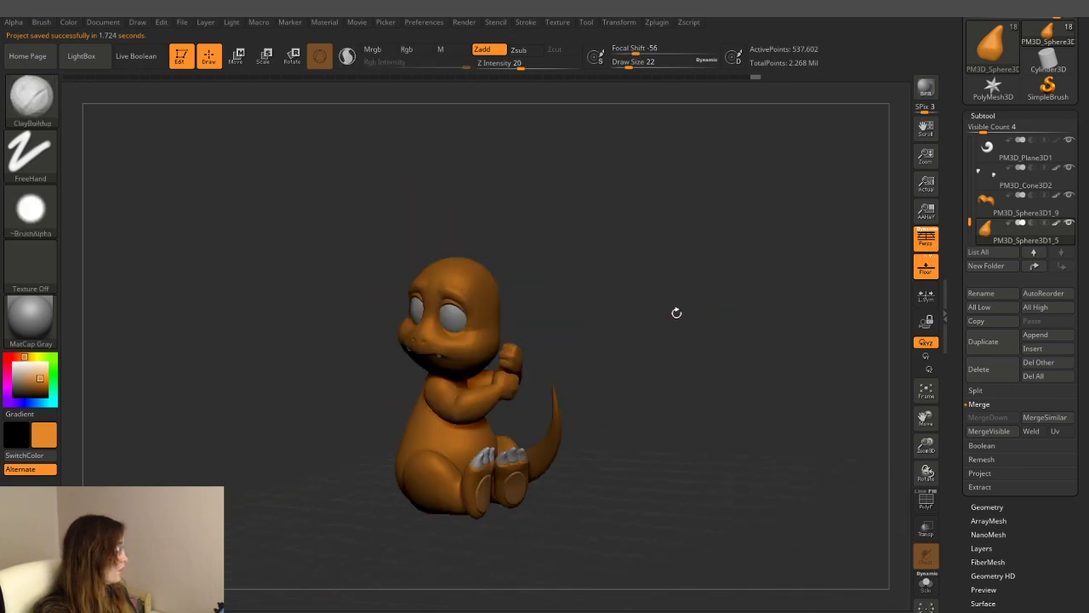
mouse_move(651, 311)
left_mouse_down()
mouse_move(702, 314)
mouse_move(660, 349)
mouse_move(644, 394)
left_mouse_up()
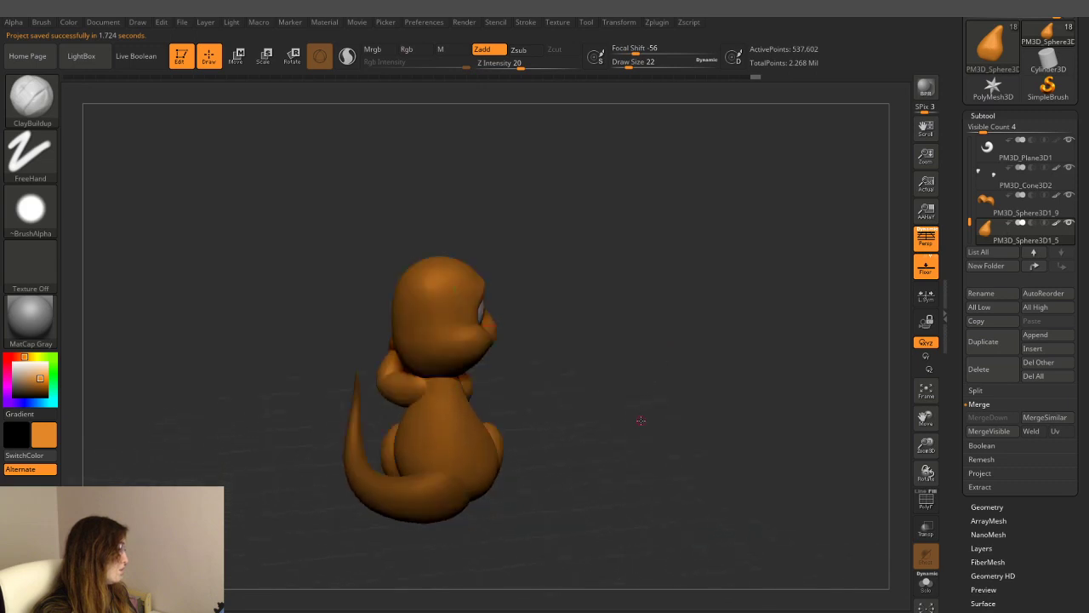
left_click_drag(617, 433, 611, 400)
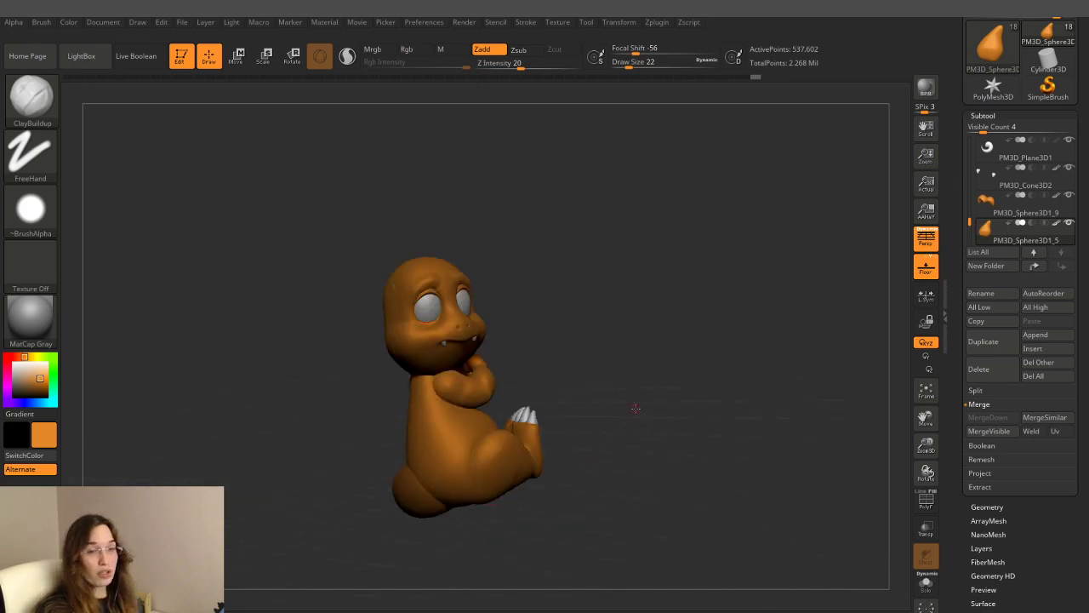
- Turn the dinosaur to a near-front view and save the project again
mouse_move(715, 370)
left_mouse_down()
mouse_move(630, 343)
mouse_move(681, 343)
left_mouse_up()
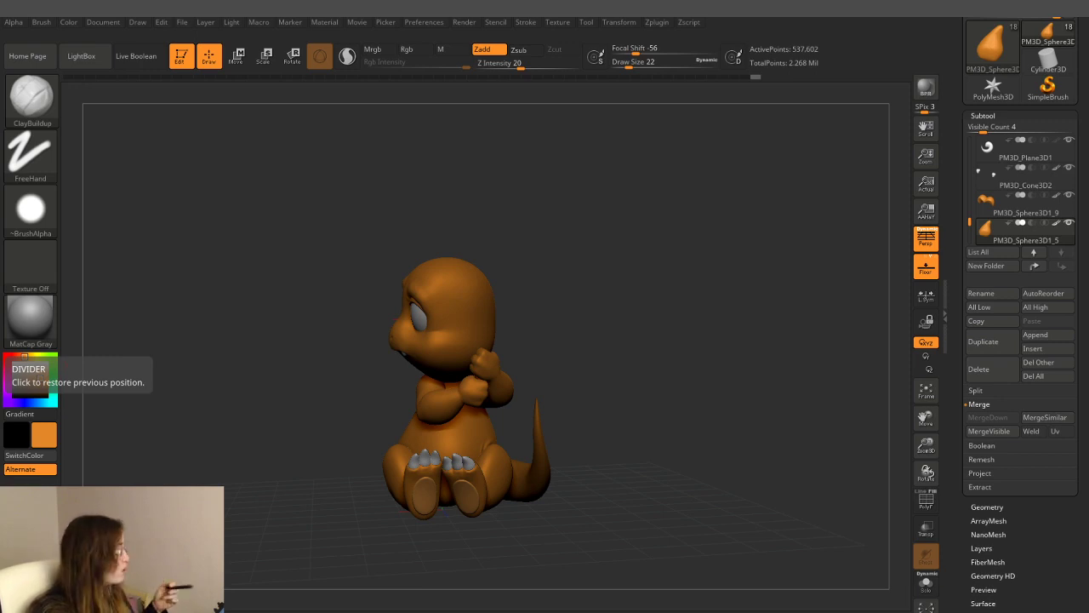
key("ctrl+s")
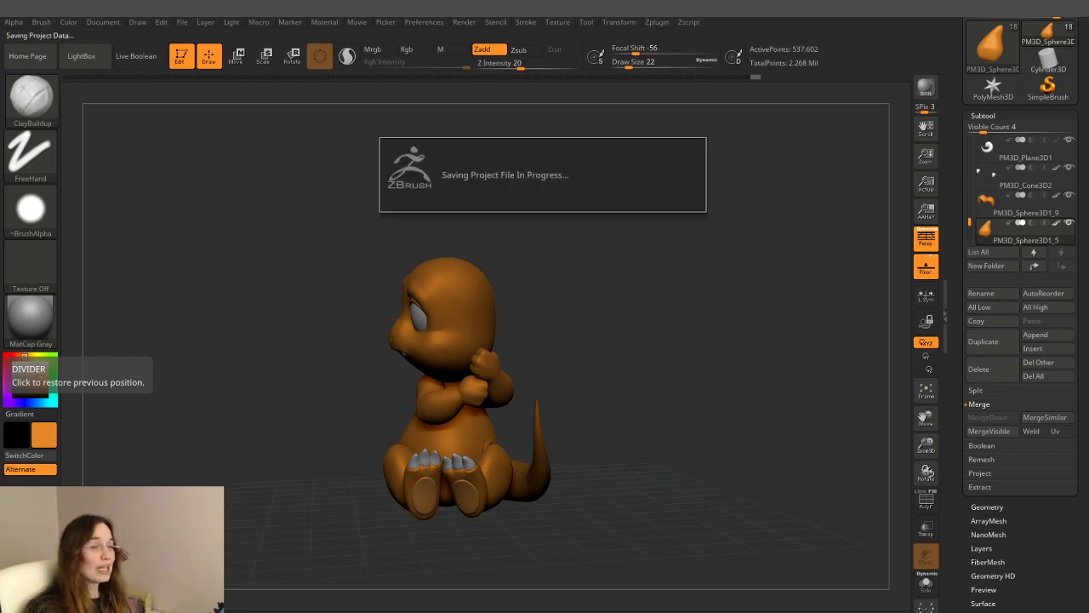